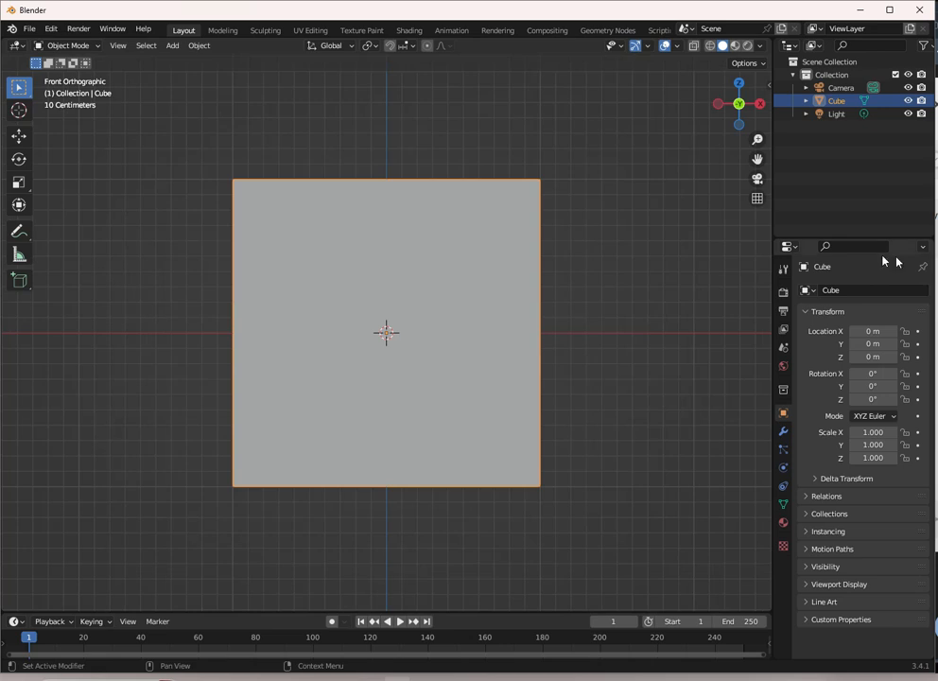
scroll(452, 338, "down", 3)
mouse_move(452, 337)
middle_mouse_down()
mouse_move(390, 369)
mouse_move(471, 329)
mouse_move(412, 358)
mouse_move(427, 362)
mouse_move(446, 345)
middle_mouse_up()
scroll(431, 360, "up", 3)
scroll(435, 359, "down", 2)
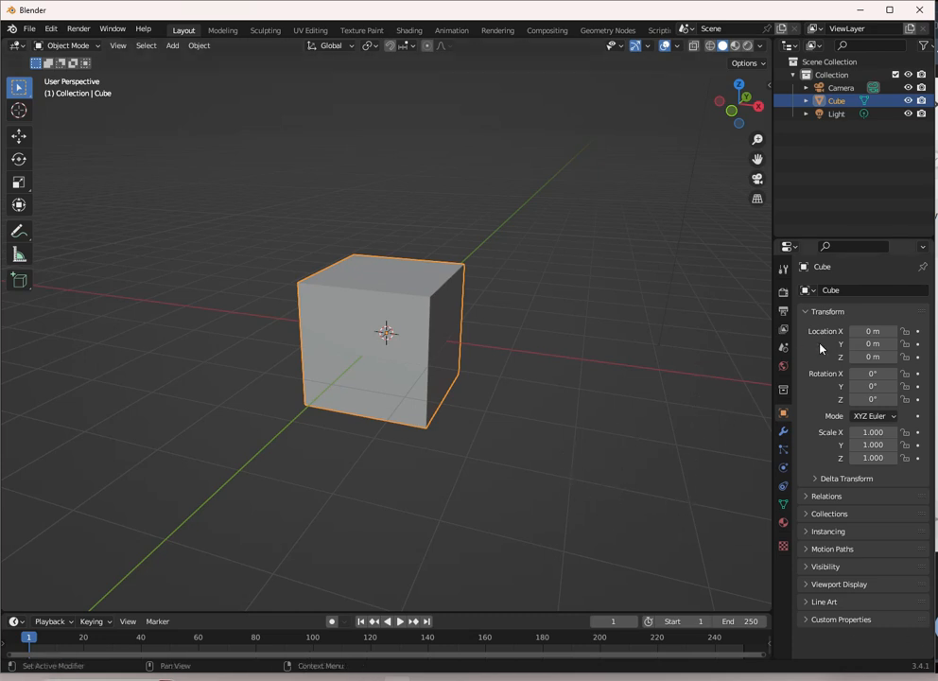
key("alt+Tab")
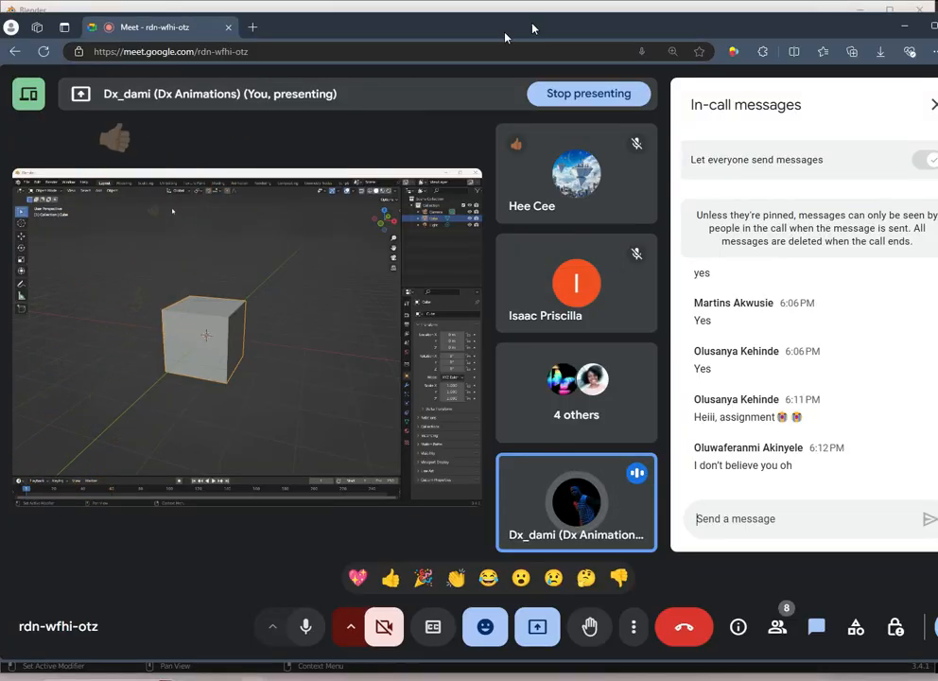
left_click(577, 6)
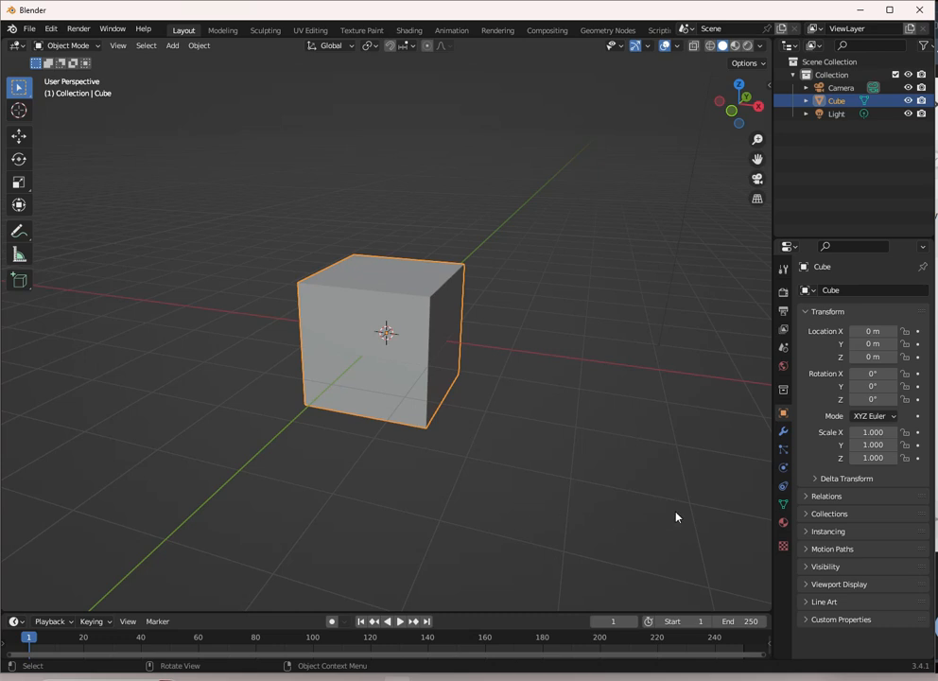
key("KP_1")
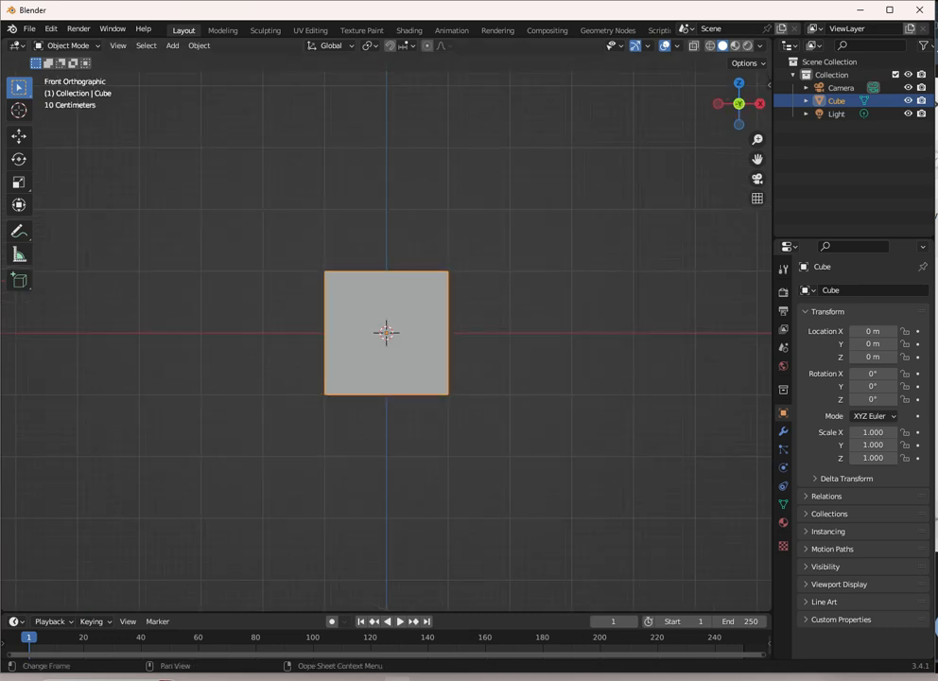
middle_click_drag(345, 407, 307, 454, "shift")
scroll(309, 453, "up", 1)
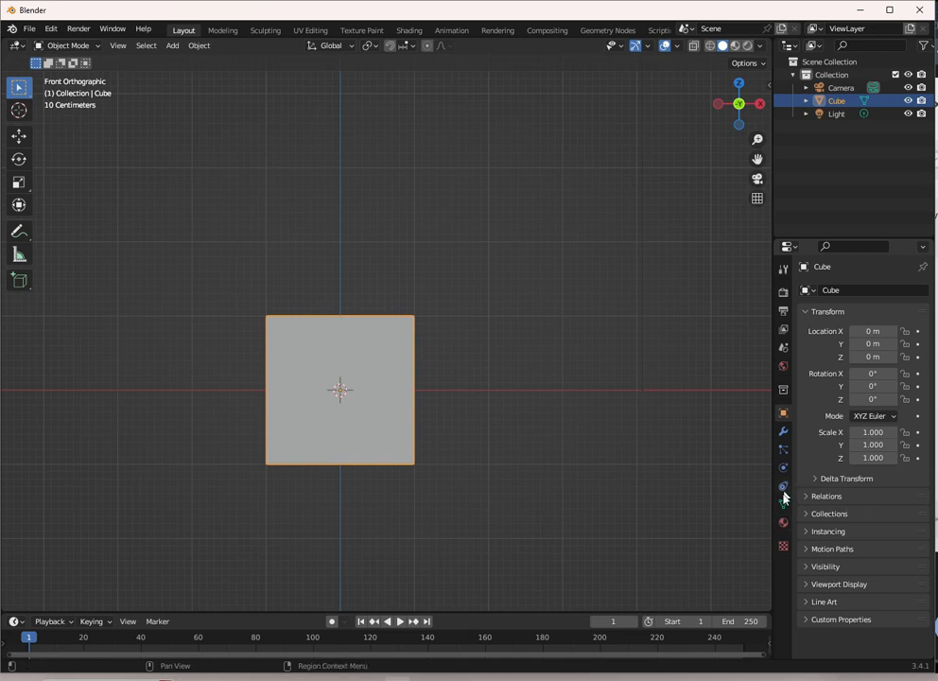
left_click(783, 525)
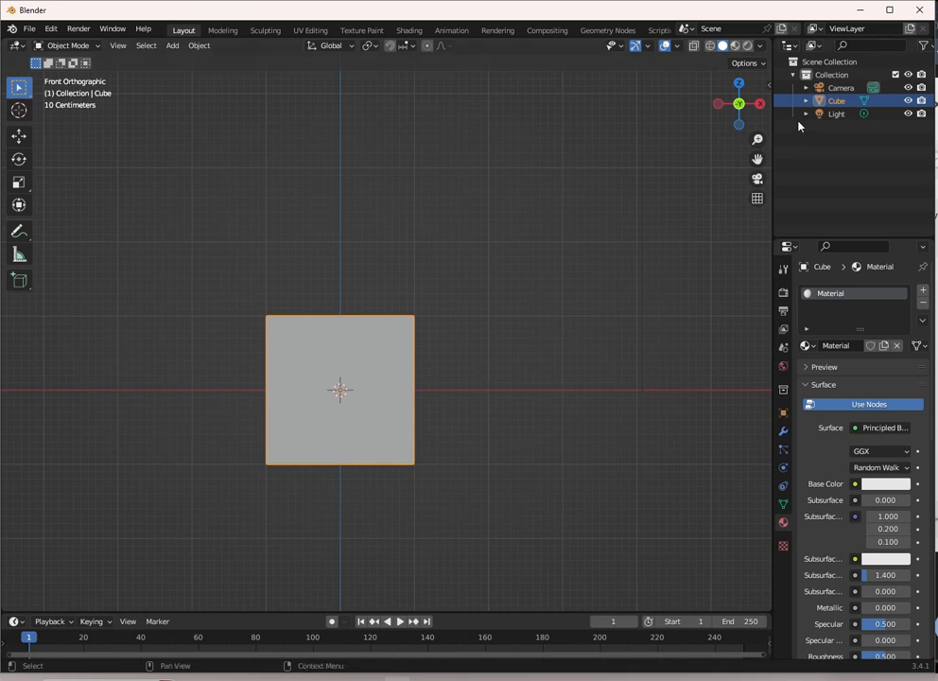
scroll(517, 371, "up", 2)
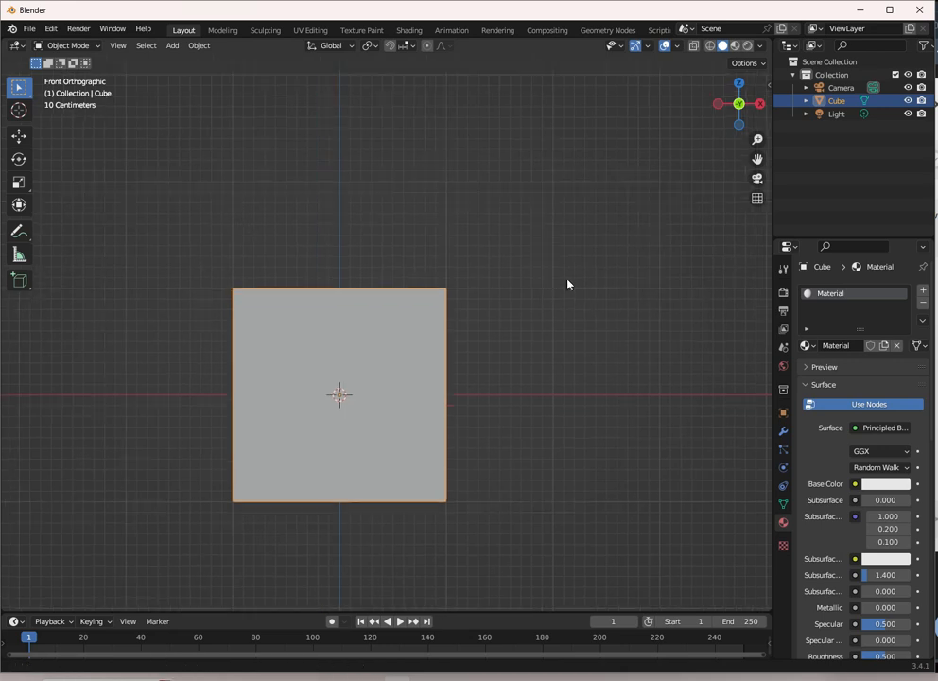
scroll(568, 281, "up", 2)
Step: Look through the add-ons in the preferences, searching them for "key", and close the preferences
left_click(51, 28)
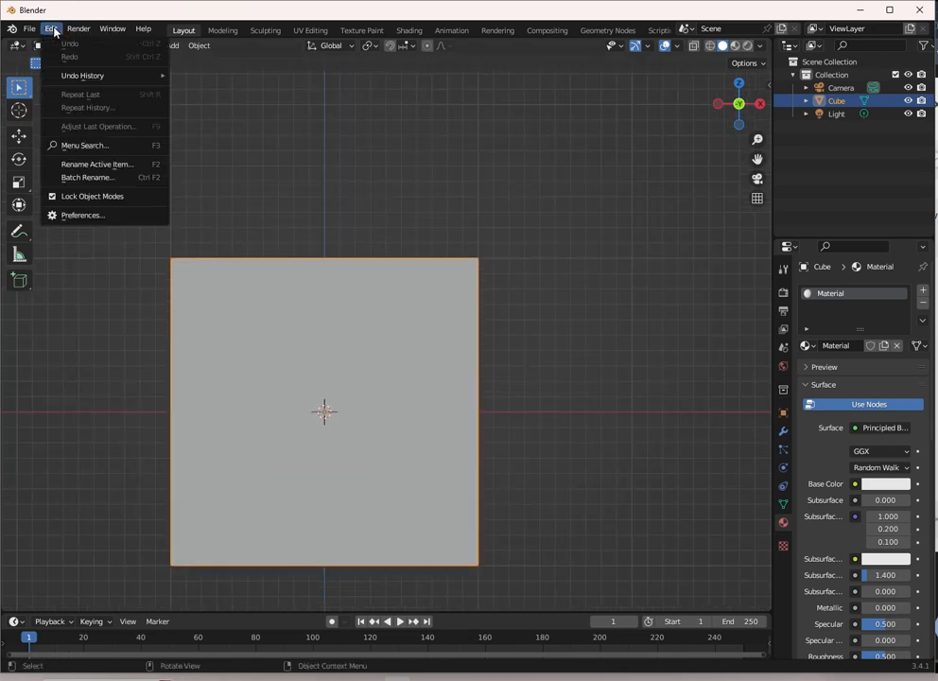
left_click(81, 215)
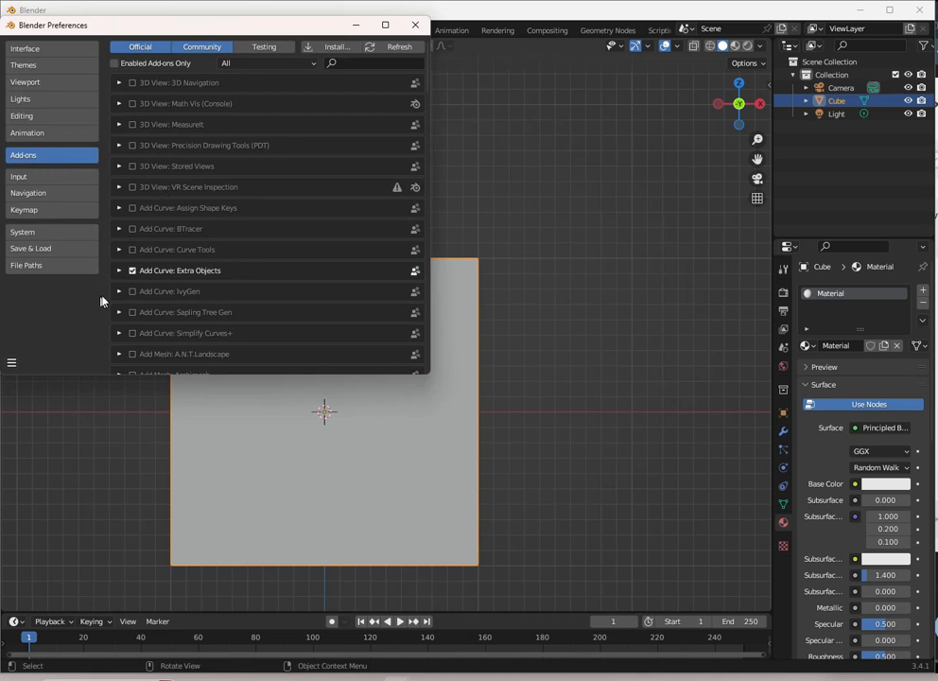
scroll(257, 209, "down", 5)
scroll(264, 207, "up", 5)
type("key")
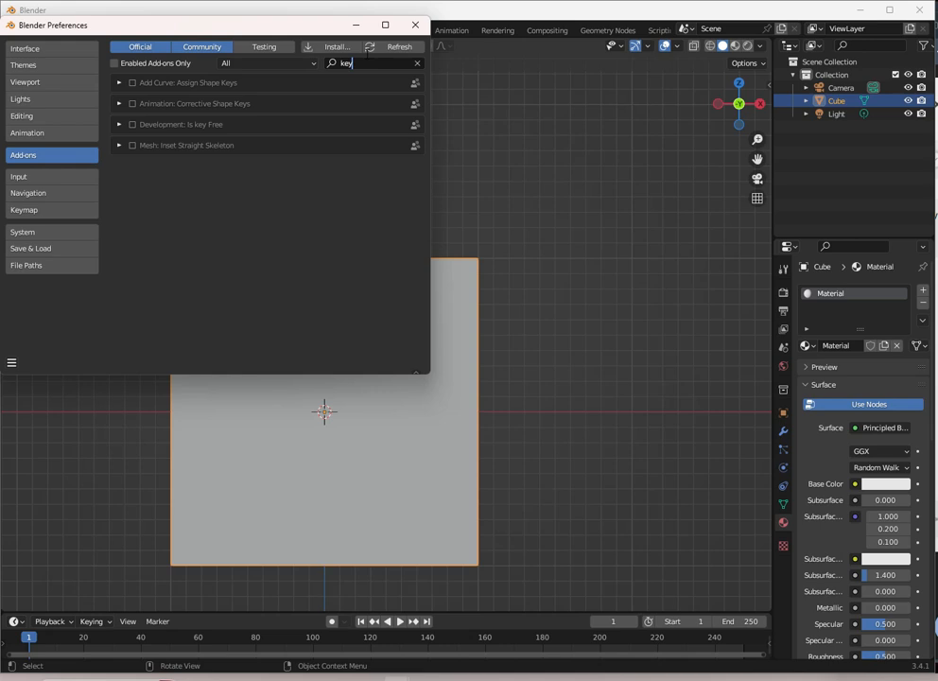
key("BackSpace")
key("BackSpace")
key("BackSpace")
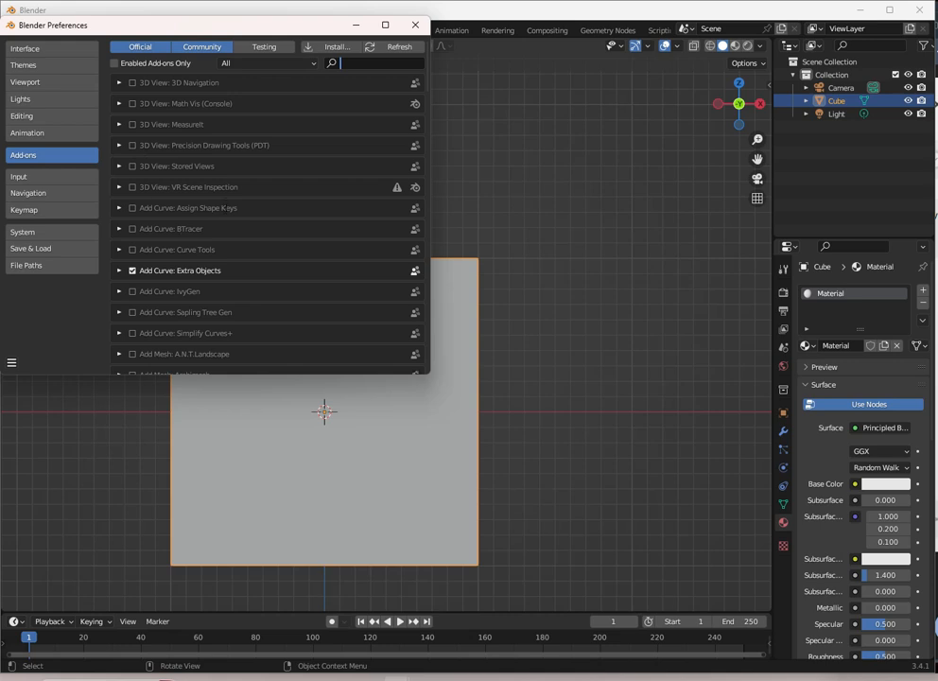
left_click(414, 28)
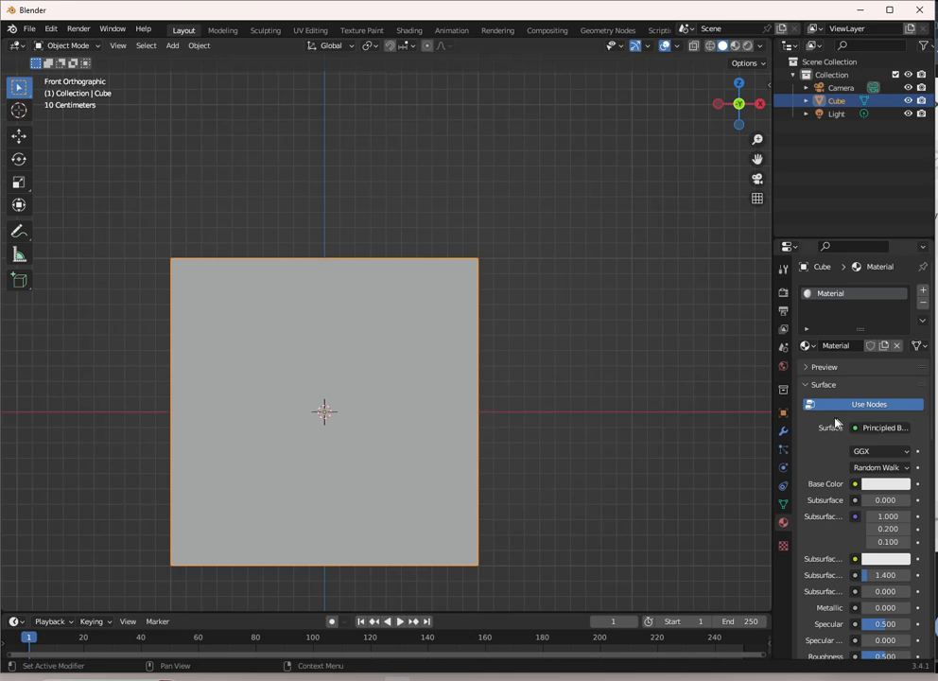
Step: Add a Subdivision Surface modifier to the cube, set its viewport level to 2, and apply it
left_click_drag(777, 429, 763, 431)
left_click(774, 433)
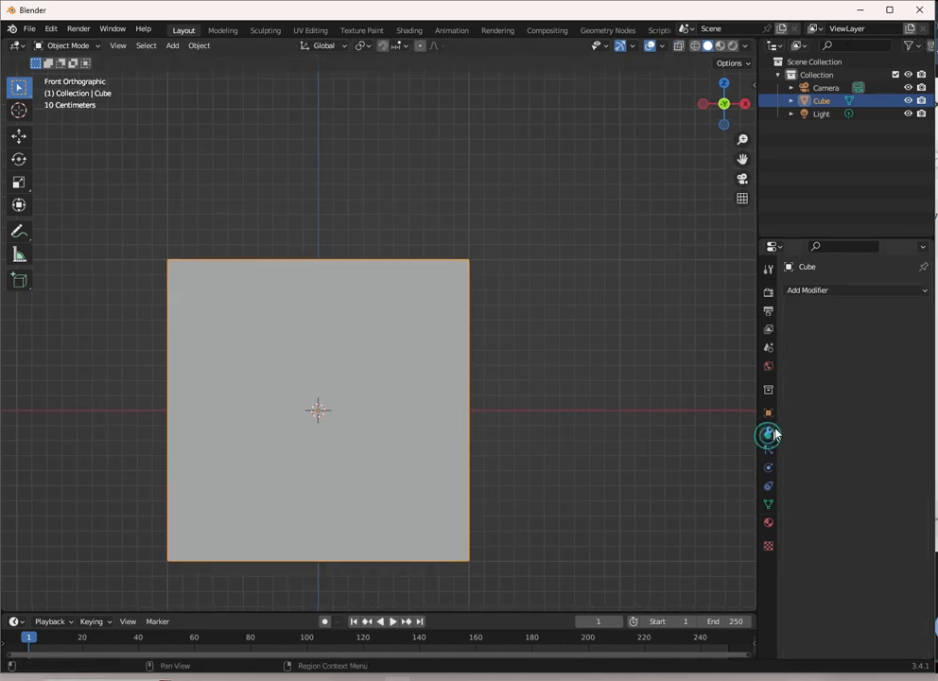
left_click(821, 292)
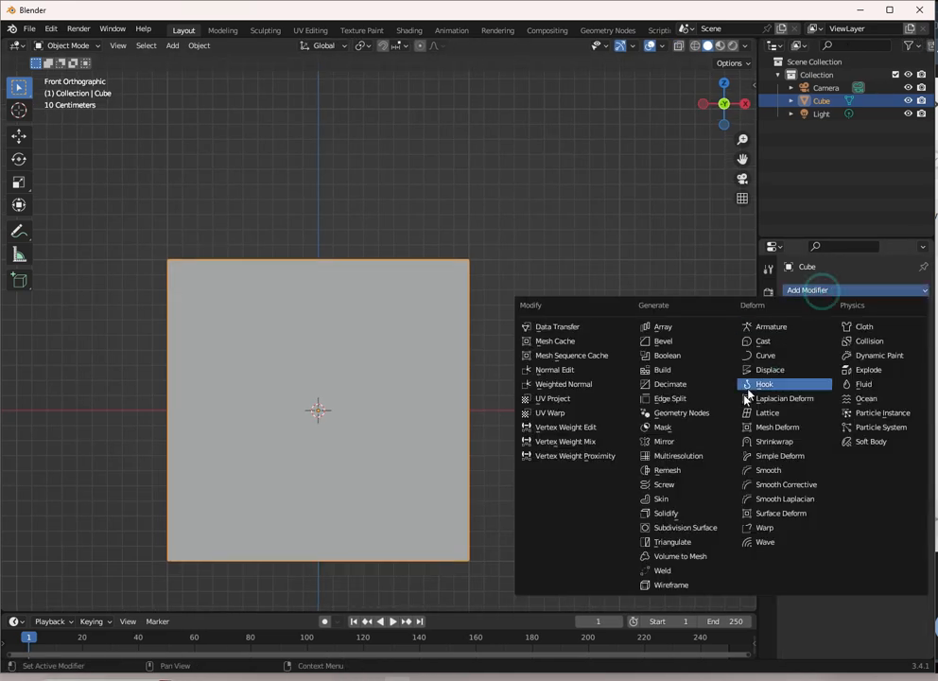
left_click(690, 527)
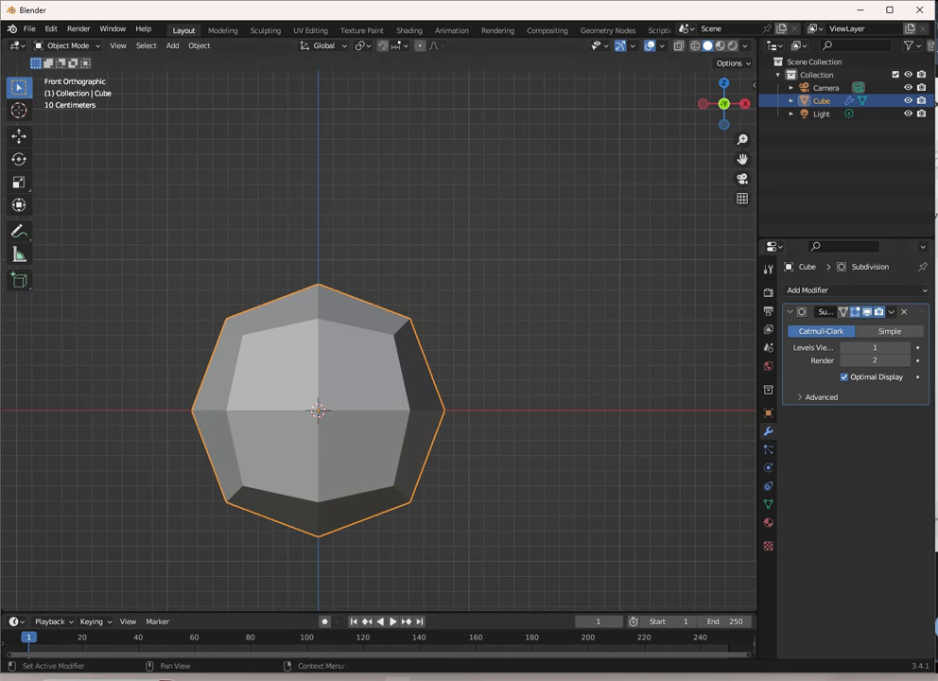
left_click(905, 347)
left_click(891, 312)
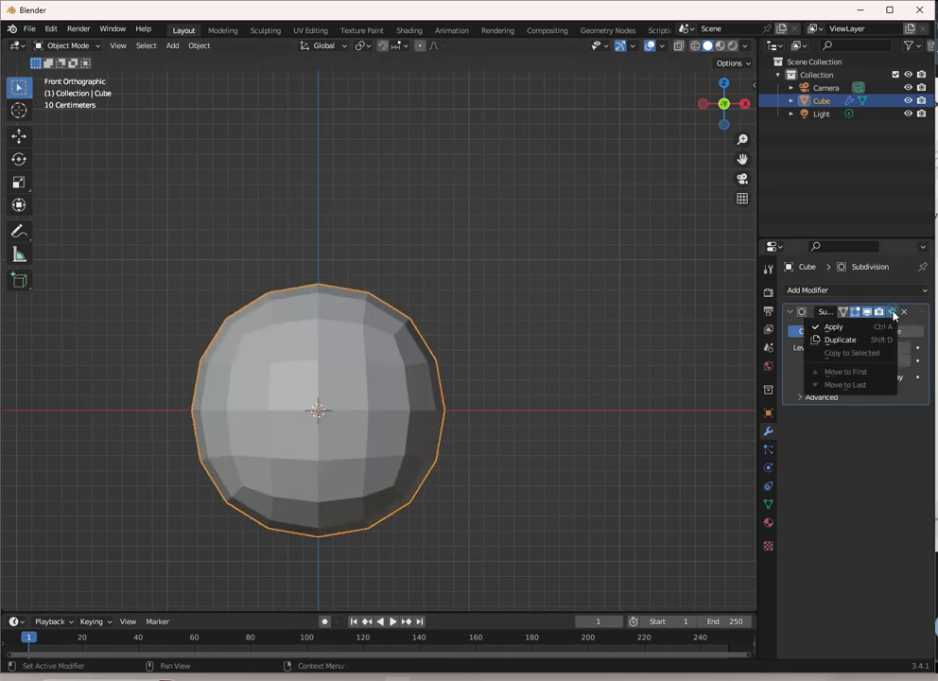
left_click(884, 326)
Step: Switch the subdivided cube to Edit Mode
key("Tab")
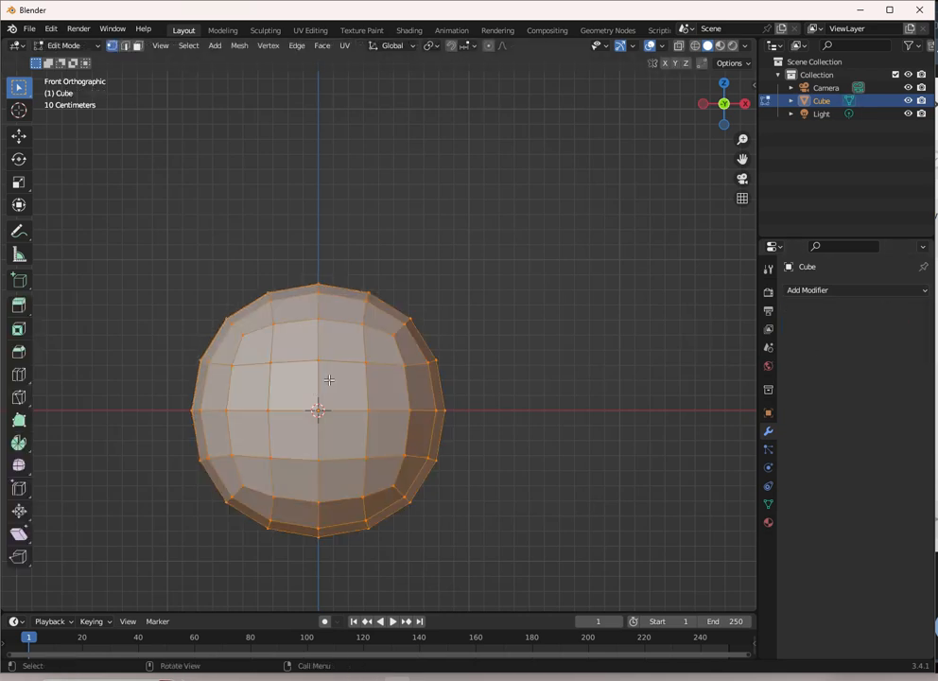
key("Tab")
key("Tab")
key("Tab")
key("Tab")
key("Tab")
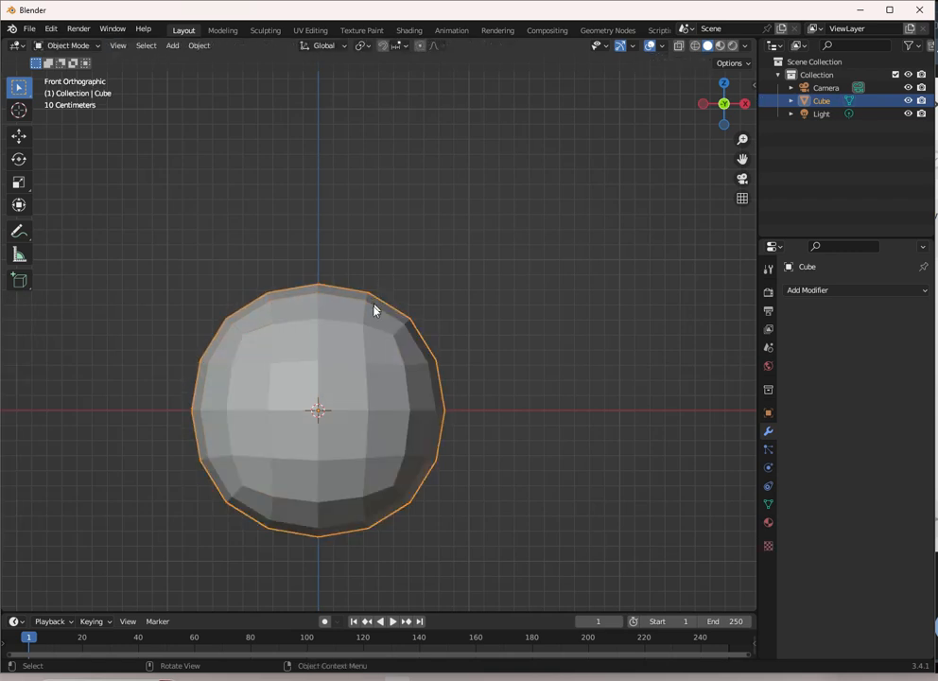
middle_click_drag(401, 392, 443, 324, "shift")
scroll(444, 327, "down", 1)
key("Tab")
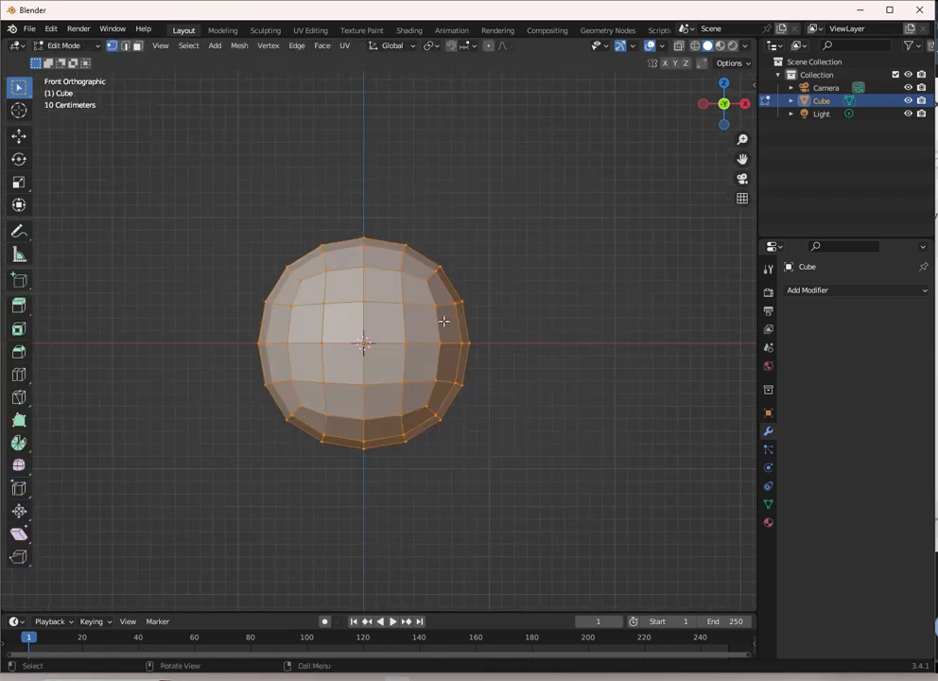
Step: Examine the sphere's mesh topology in wireframe and solid shading from the front
scroll(444, 325, "up", 4)
scroll(444, 319, "down", 2)
middle_click_drag(444, 318, 458, 322, "shift")
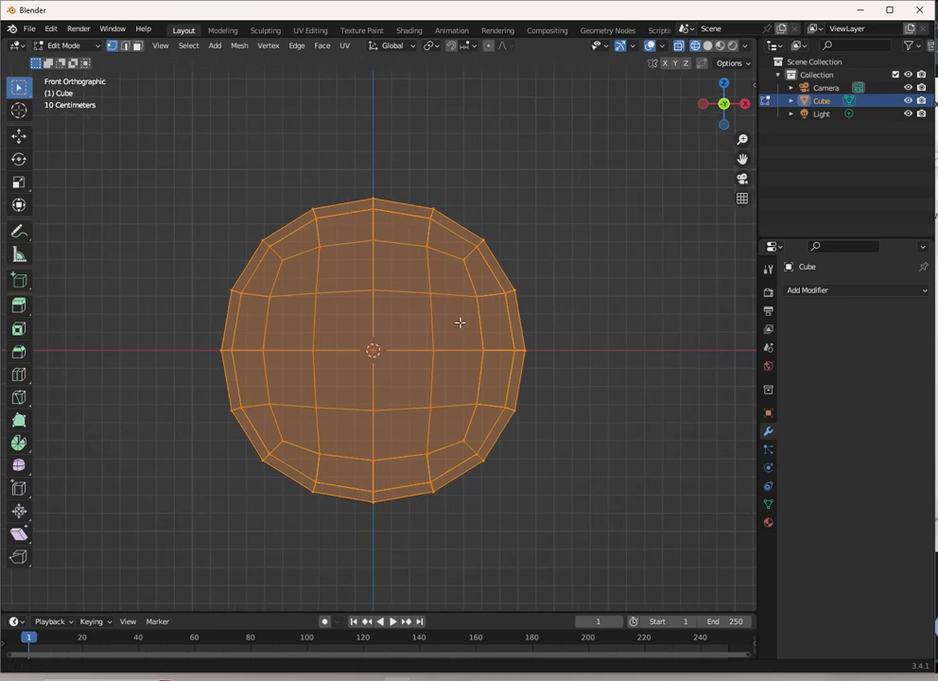
scroll(460, 323, "up", 3)
scroll(460, 323, "down", 4)
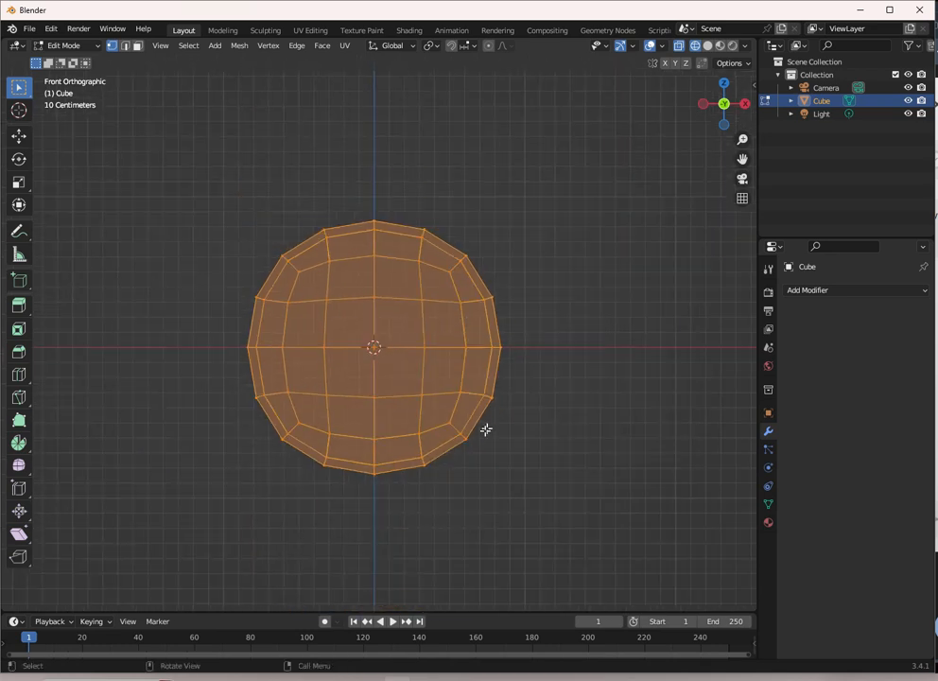
scroll(476, 425, "down", 2)
middle_click_drag(476, 425, 450, 417)
scroll(513, 375, "up", 4)
key("KP_1")
key("shift+z")
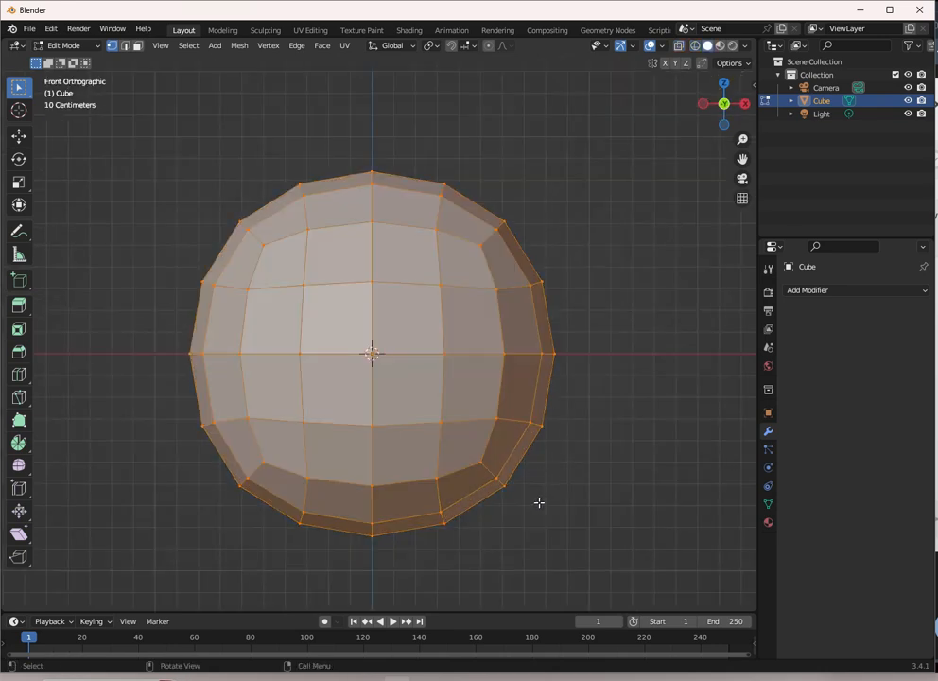
Step: Select a lower outer edge on the sphere's positive X side and turn on proportional editing
left_click(479, 470)
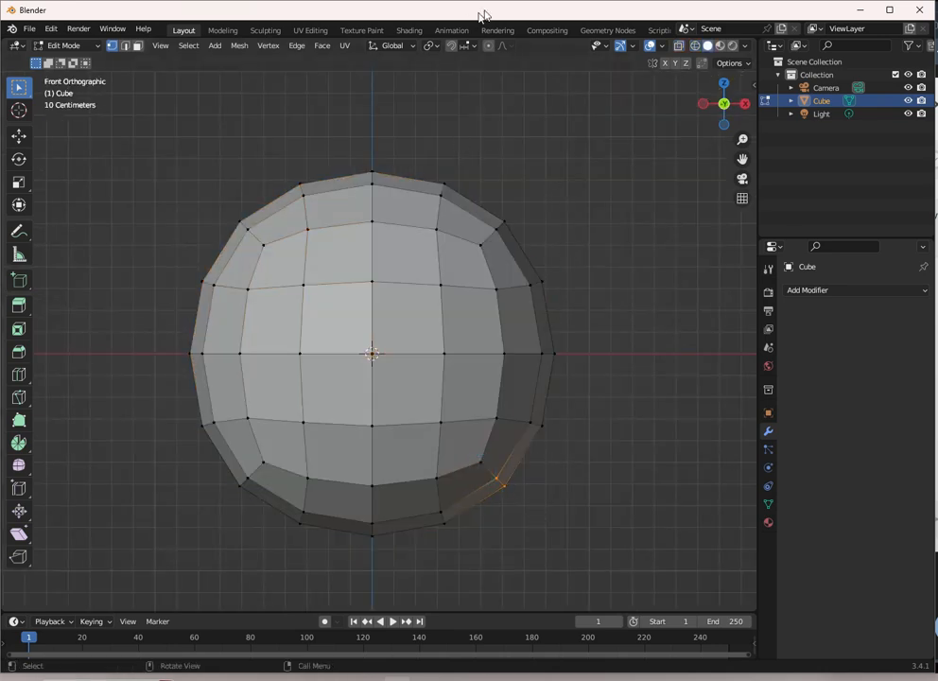
left_click(489, 45)
left_click(509, 45)
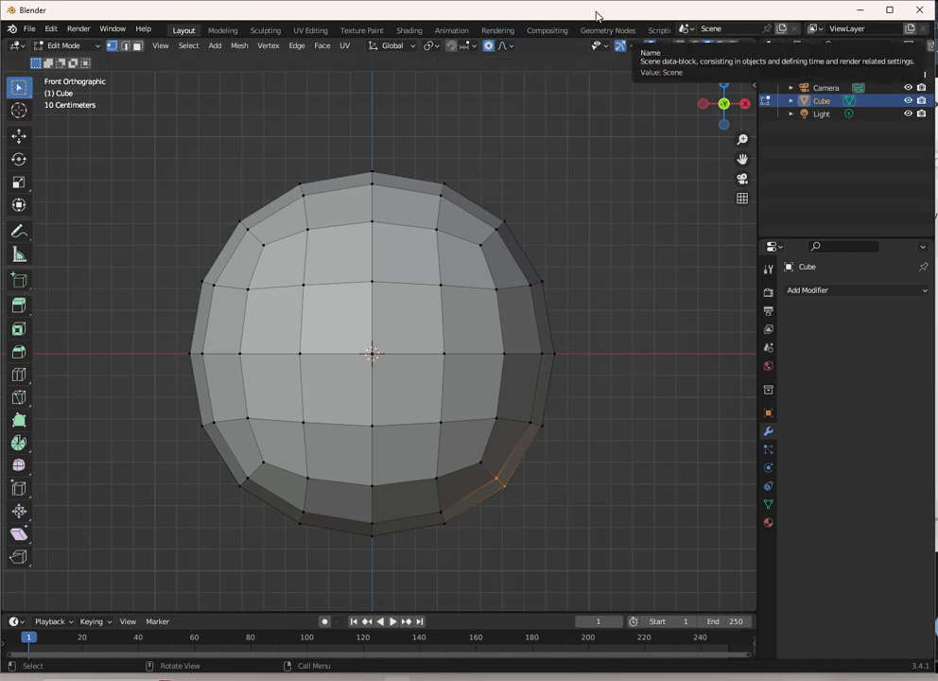
Step: Select through the mesh and delete all vertices on the sphere's negative X half, keeping the centre line
scroll(445, 340, "down", 3)
key("alt+z")
left_click_drag(233, 155, 361, 487)
key("x")
left_click(375, 300)
Step: Add a Mirror modifier on the X axis to the half sphere and return to solid shading
left_click(841, 290)
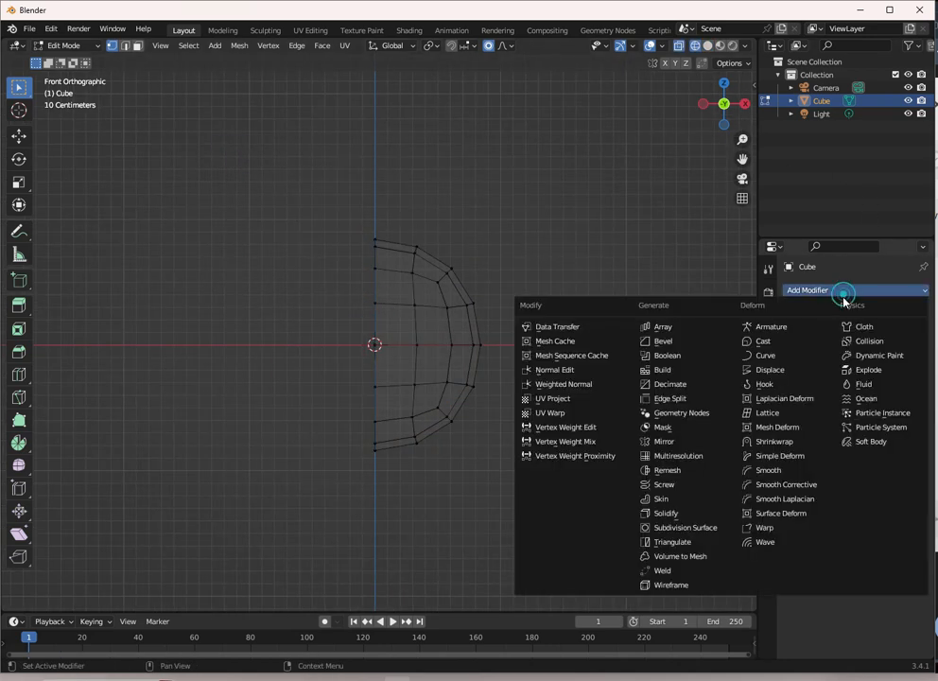
left_click(683, 444)
scroll(528, 391, "up", 3)
scroll(529, 391, "down", 1)
scroll(529, 389, "up", 3)
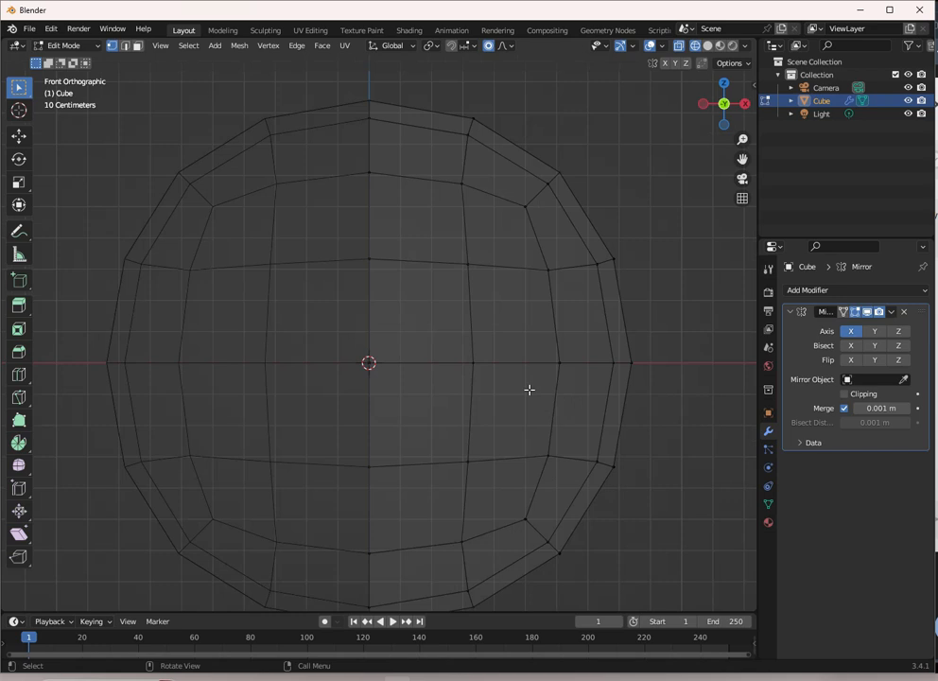
key("shift+z")
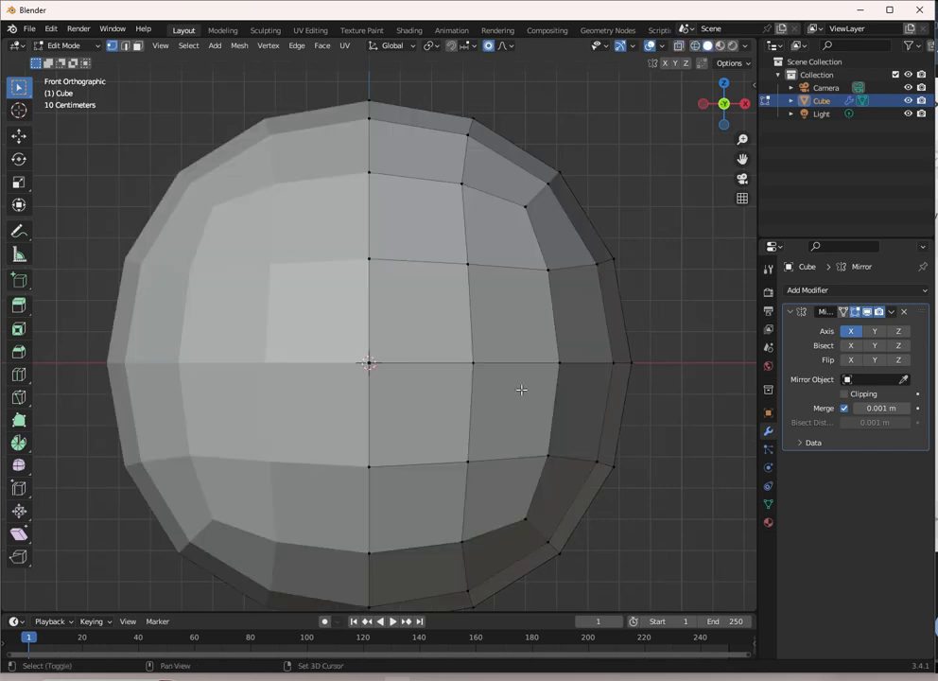
Step: Select the lower outer edge of the half sphere and try to move it outward and down with proportional editing
middle_click_drag(521, 390, 550, 292, "shift")
left_click(559, 433)
scroll(572, 373, "down", 3)
middle_click_drag(571, 373, 469, 394)
key("KP_1")
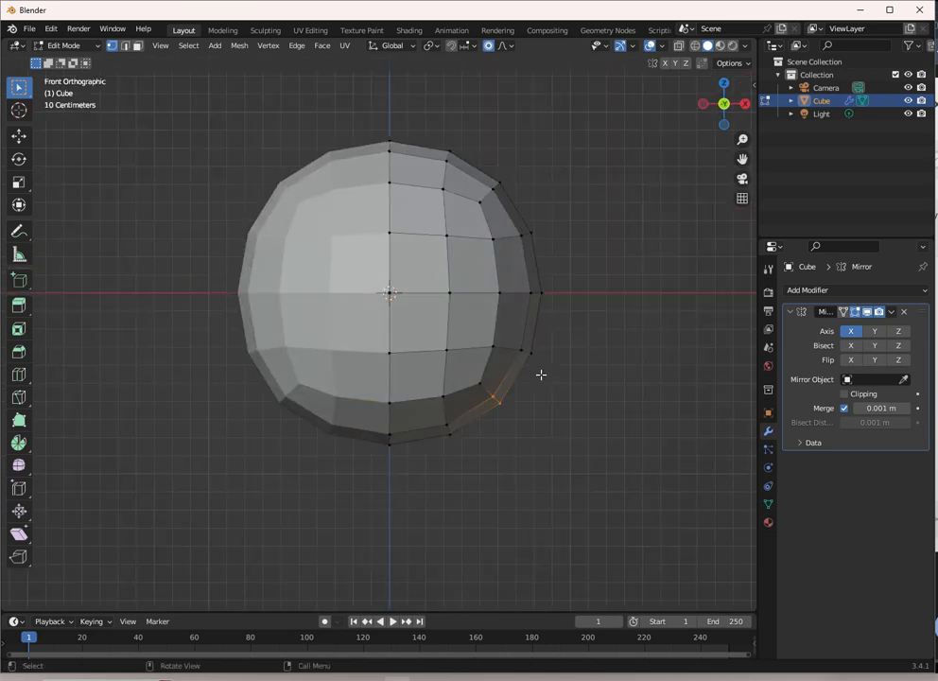
key("g")
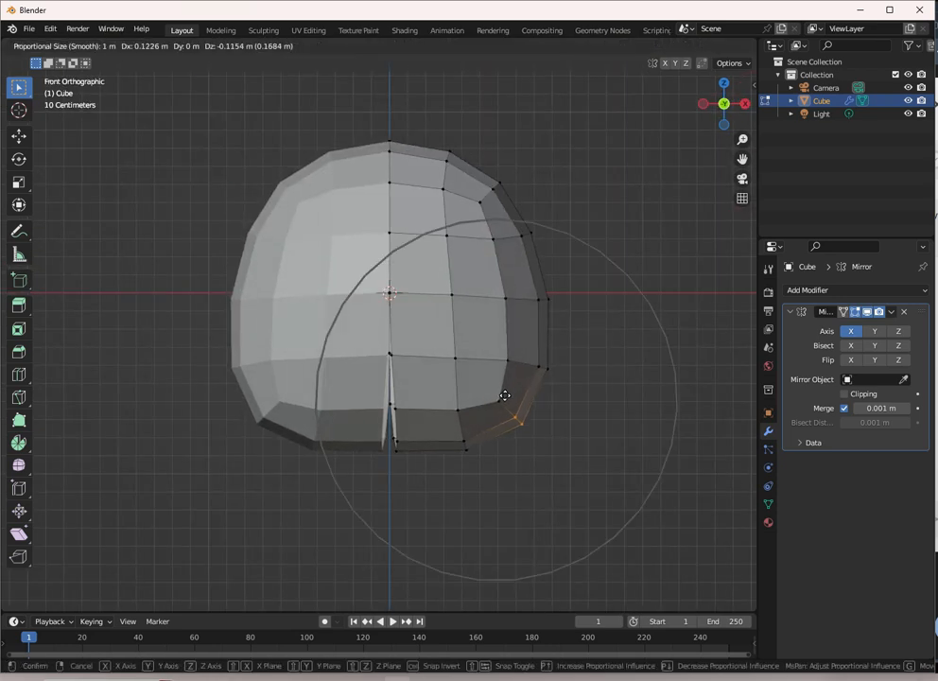
right_click(504, 394)
Step: Enable Clipping on the Mirror modifier and move the selected edge outward and down by about 0.1 m with proportional editing
left_click(844, 393)
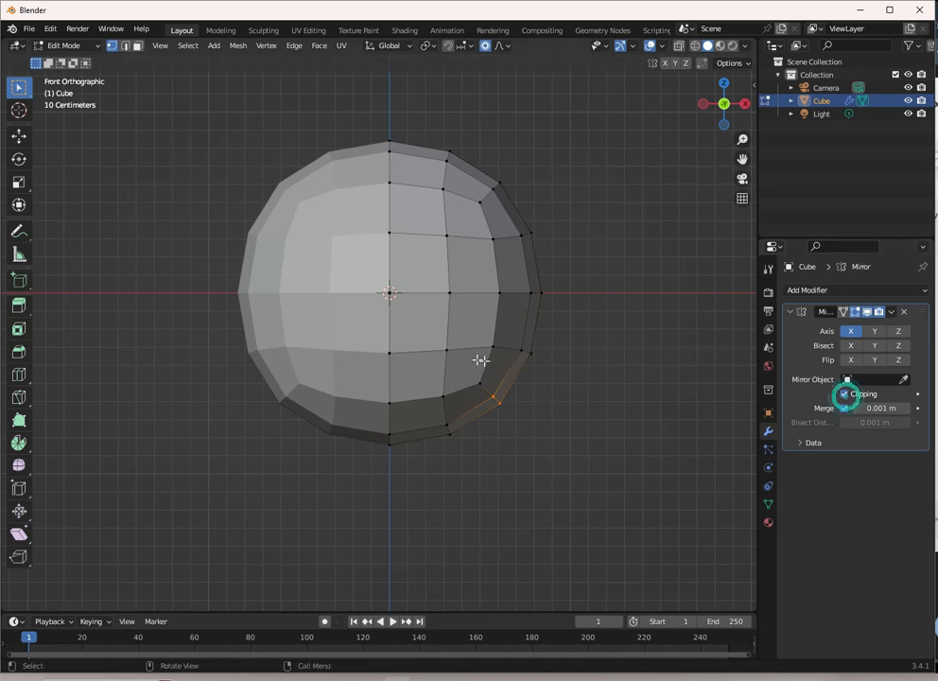
key("g")
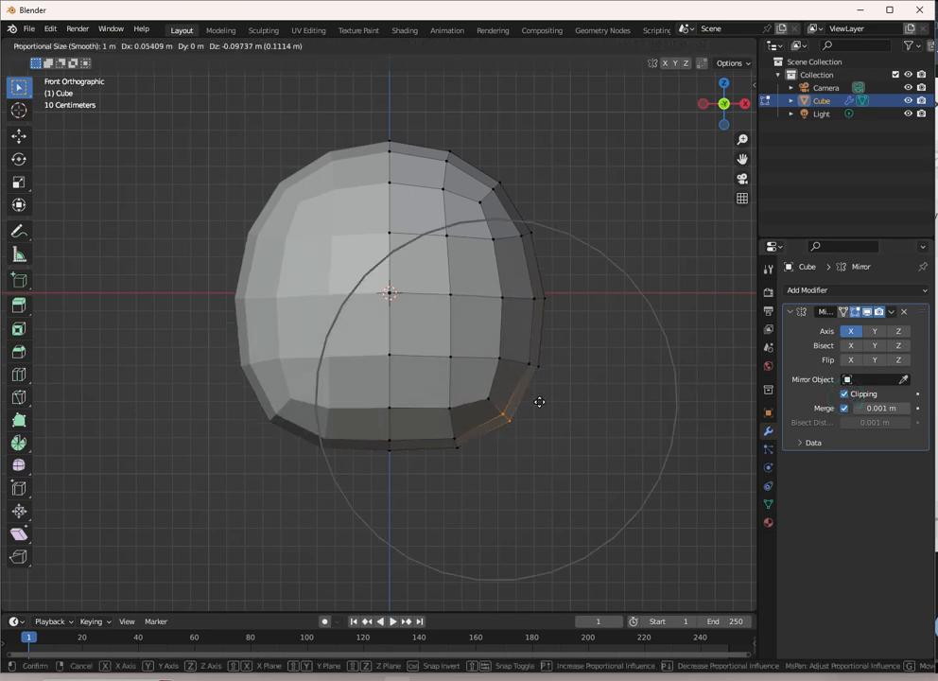
left_click(545, 398)
Step: In the right side view, move the selected edge about 0.25 m along negative Y with proportional editing
middle_click_drag(544, 398, 385, 391)
scroll(384, 390, "up", 5)
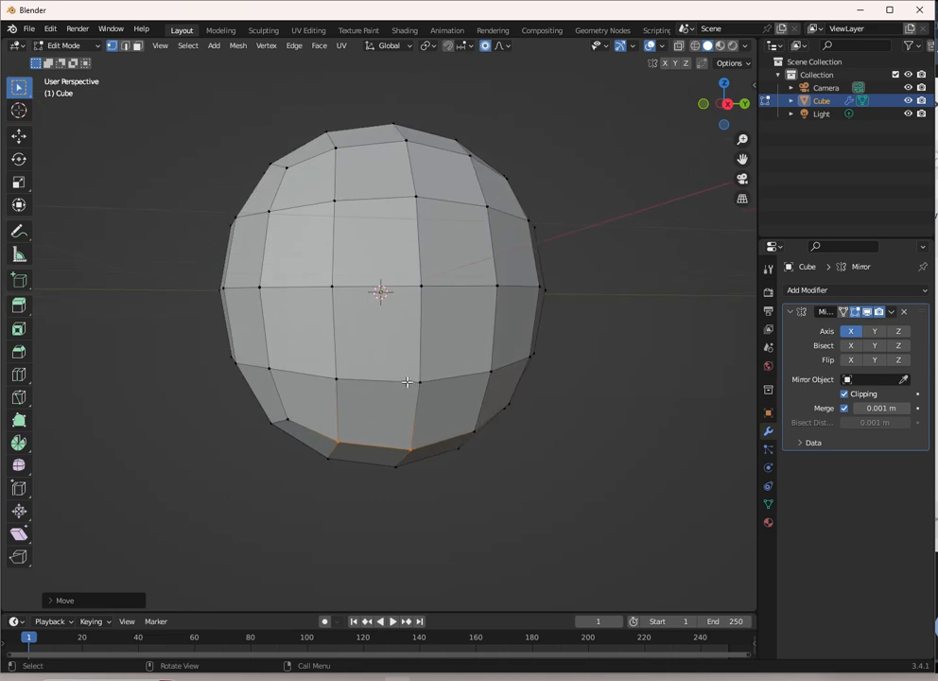
key("KP_3")
key("g")
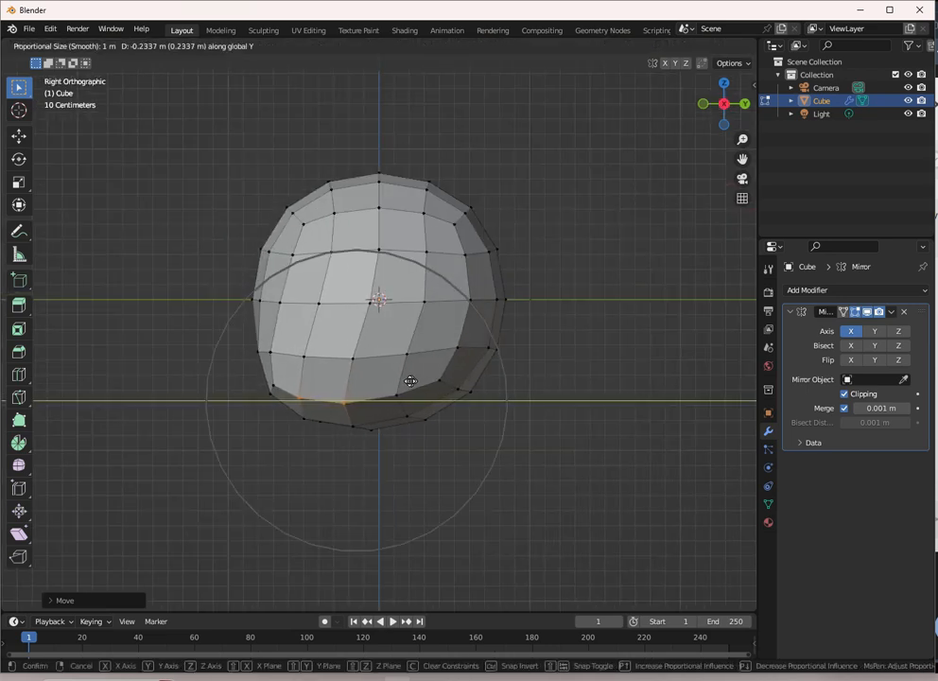
left_click(408, 381)
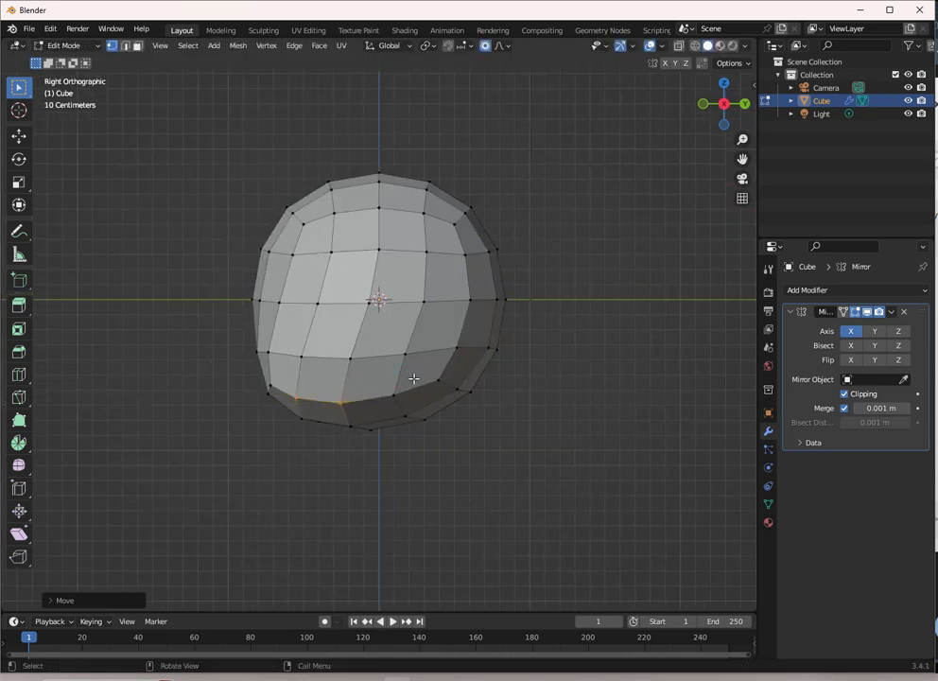
scroll(411, 297, "down", 3)
middle_click_drag(411, 297, 517, 322)
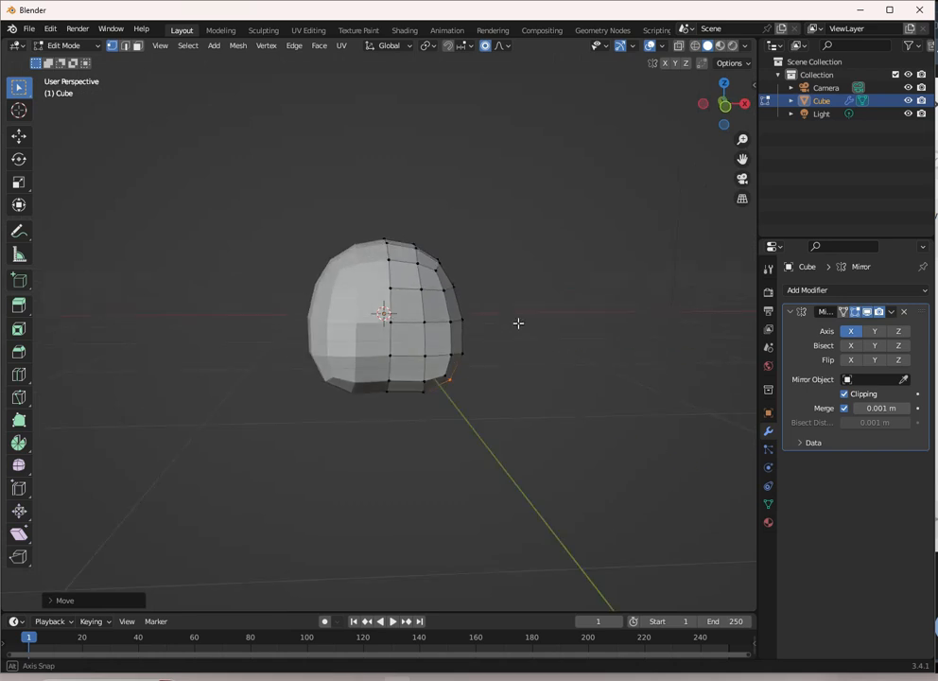
Step: Undo the last two edits to the lower outer edge of the head mesh
scroll(518, 323, "up", 4)
key("KP_1")
scroll(450, 355, "down", 2)
middle_click_drag(450, 356, 418, 362)
scroll(433, 374, "up", 2)
key("ctrl+z")
key("ctrl+z")
scroll(418, 362, "up", 2)
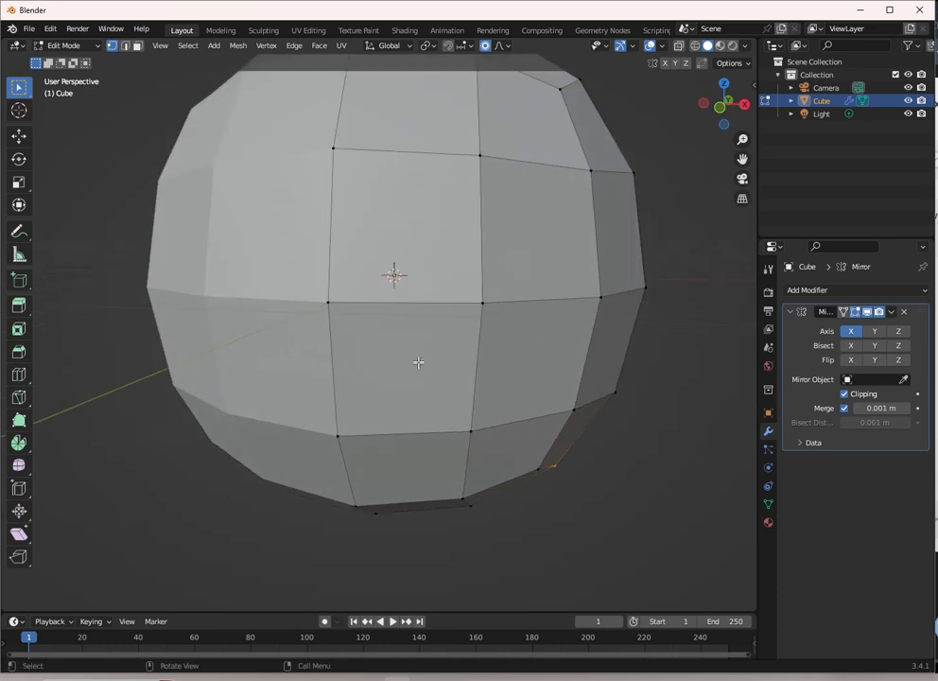
Step: In the front view, move the selected lower outer edge slightly outward along X with proportional editing
key("KP_1")
scroll(492, 360, "down", 1)
key("g")
key("x")
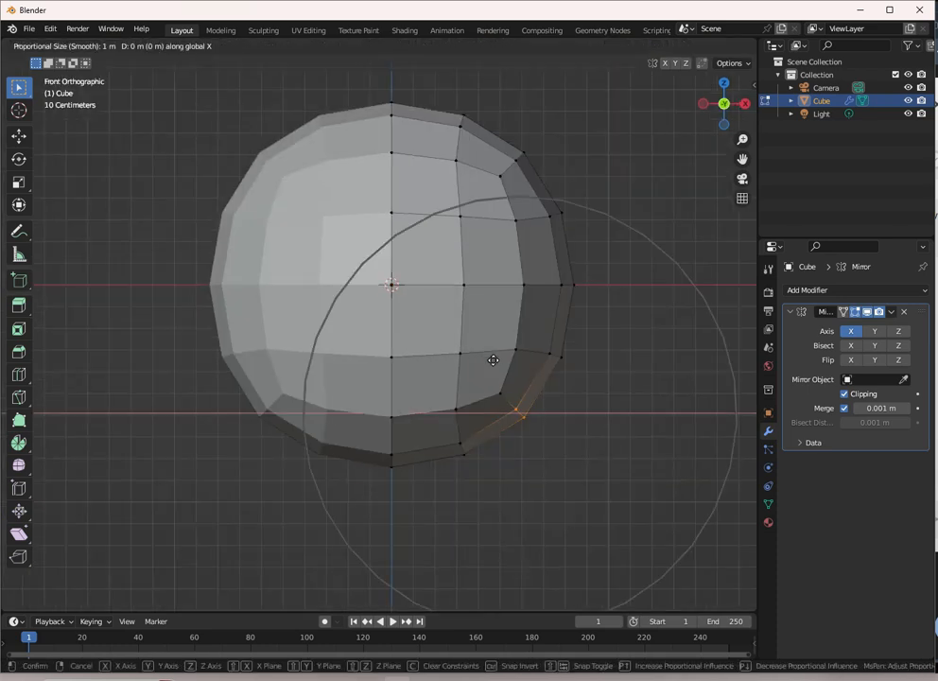
left_click(509, 361)
Step: Extend the selection to the lower front vertices up to the centre line and move them about 0.1 m along negative Y with proportional editing
middle_click_drag(481, 436, 432, 377)
left_click(387, 410, "shift")
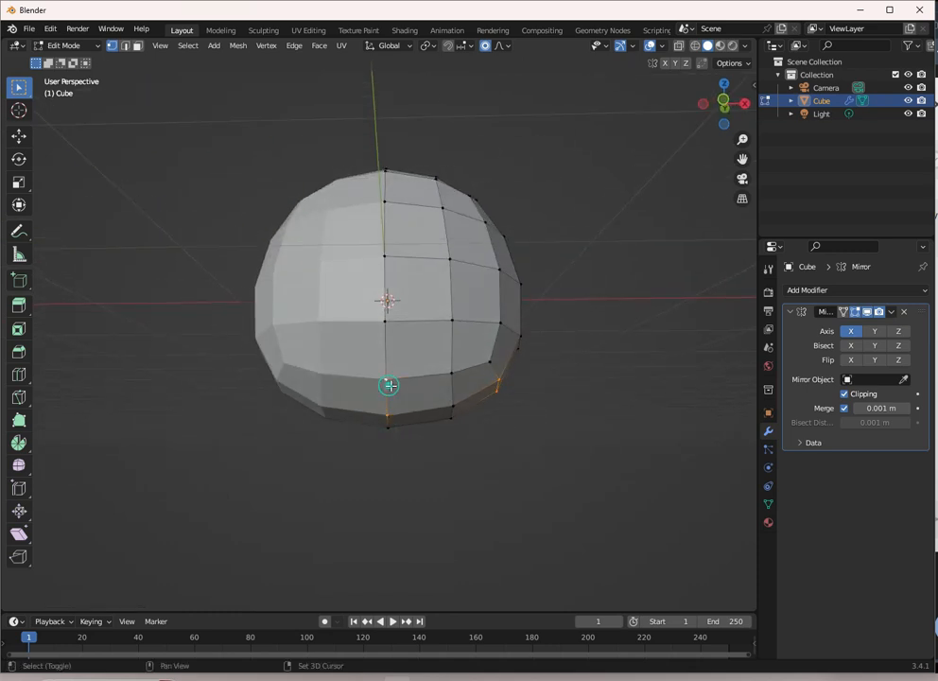
middle_click_drag(521, 367, 463, 380)
key("g")
key("y")
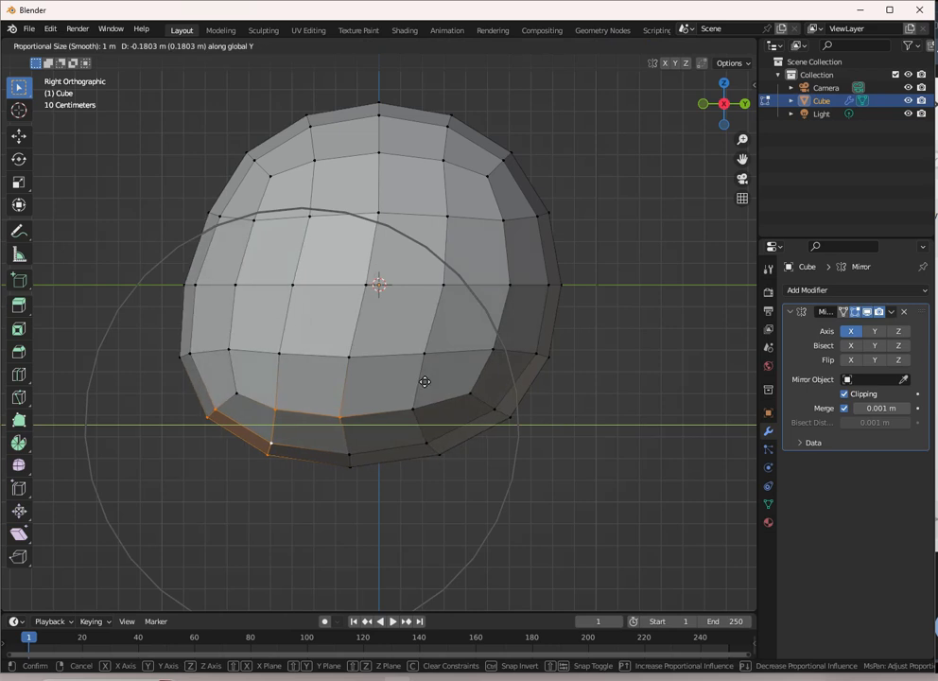
left_click(439, 382)
Step: Examine the reshaped head from the front, both in Object Mode and in Edit Mode
middle_click_drag(450, 340, 582, 272)
key("KP_5")
key("KP_1")
key("Tab")
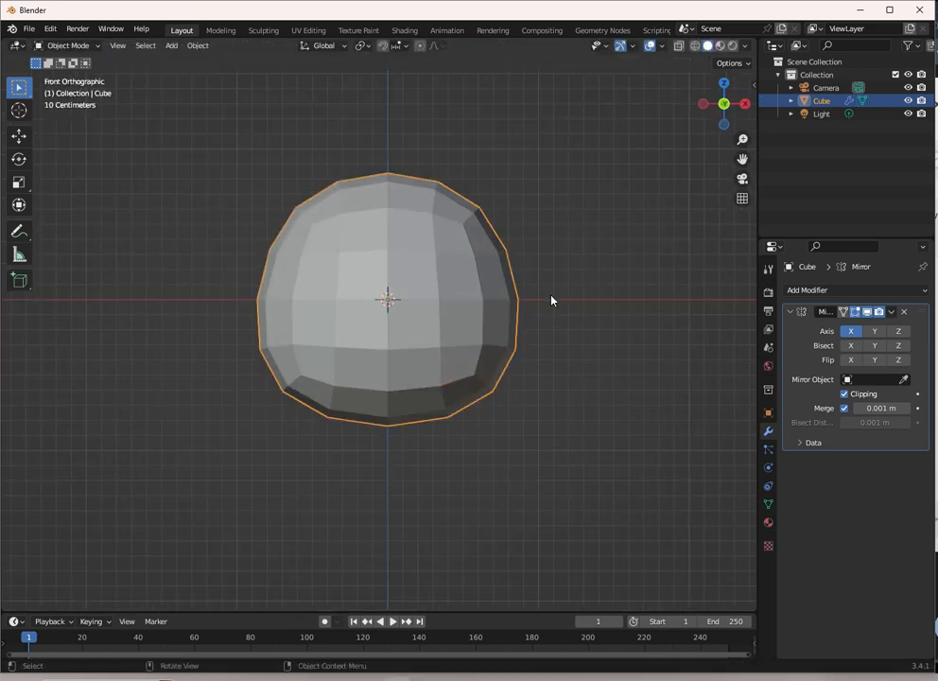
key("Tab")
scroll(546, 315, "down", 3)
key("grave")
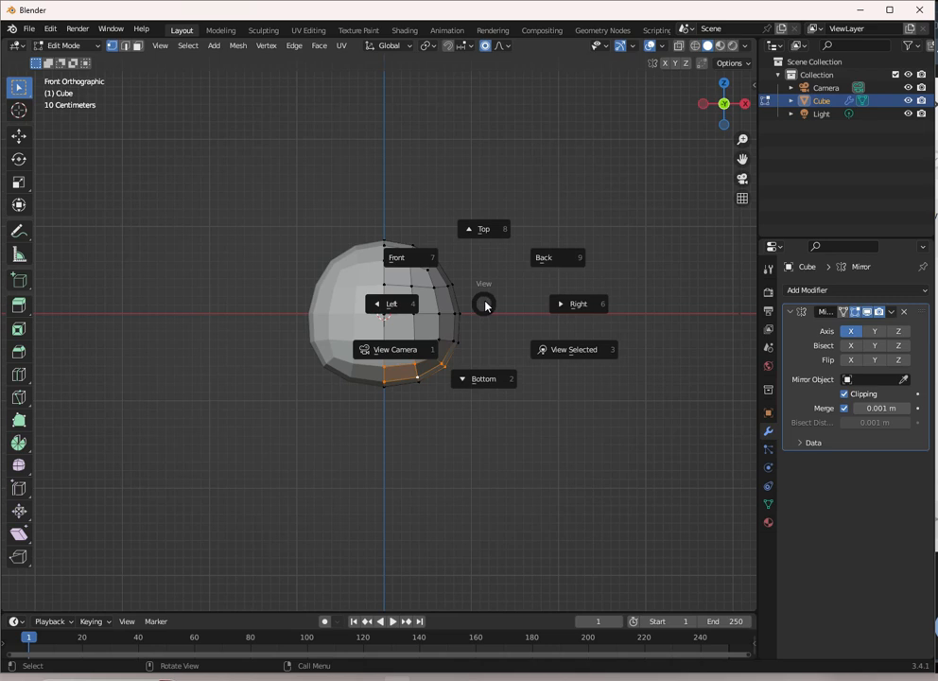
key("Escape")
scroll(469, 310, "up", 3)
left_click(563, 260)
key("Tab")
key("Tab")
Step: Select the whole head mesh, turn off proportional editing and raise it about 1 m along Z
key("a")
key("g")
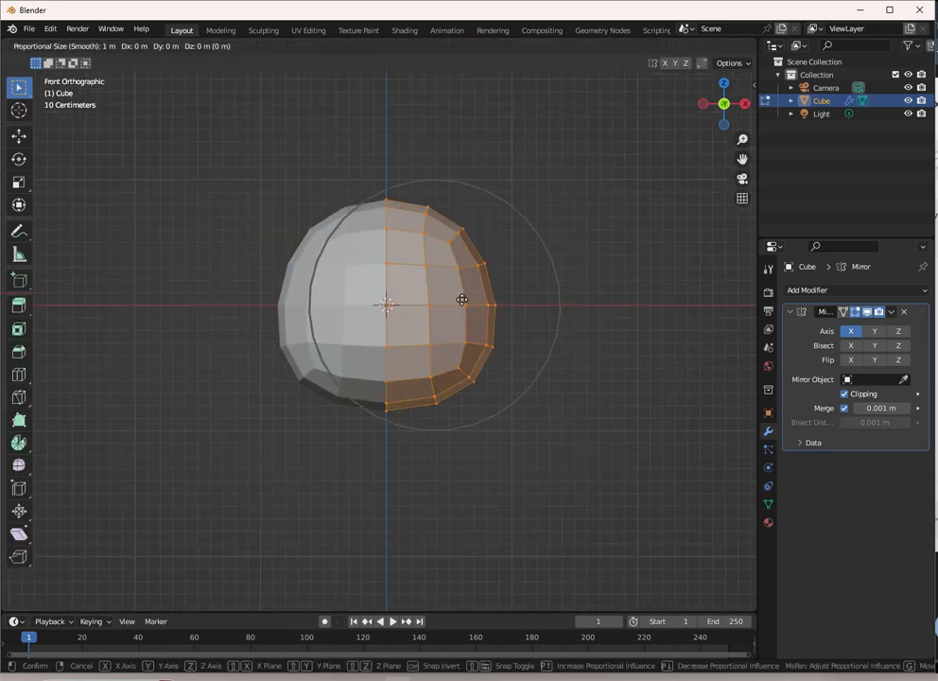
key("Escape")
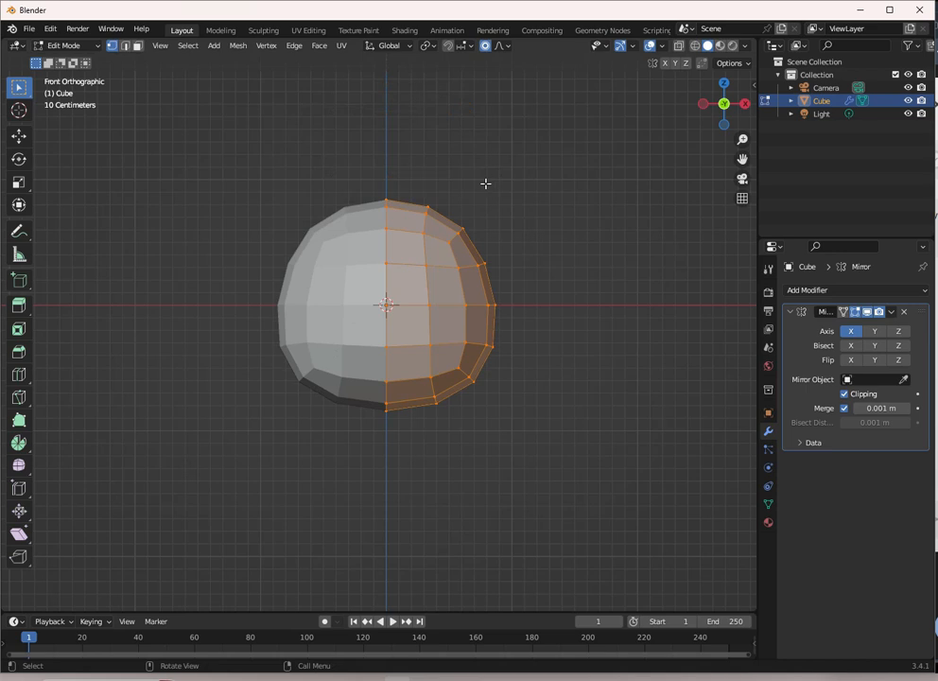
key("g")
key("z")
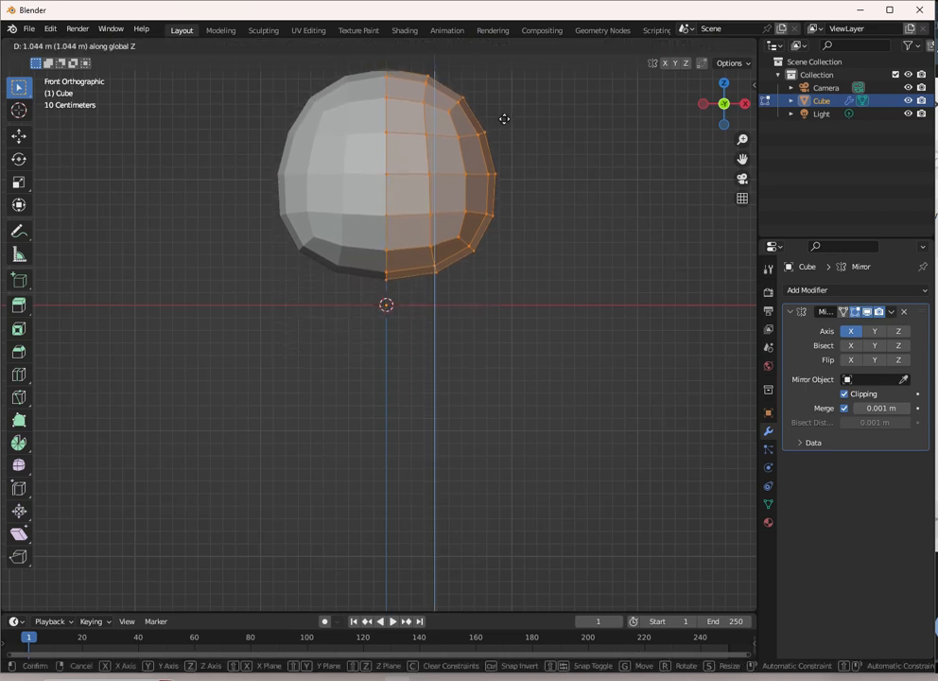
left_click(498, 118)
Step: Raise the whole head mesh about 0.8 m further along Z
middle_click_drag(500, 145, 500, 312, "shift")
key("g")
key("z")
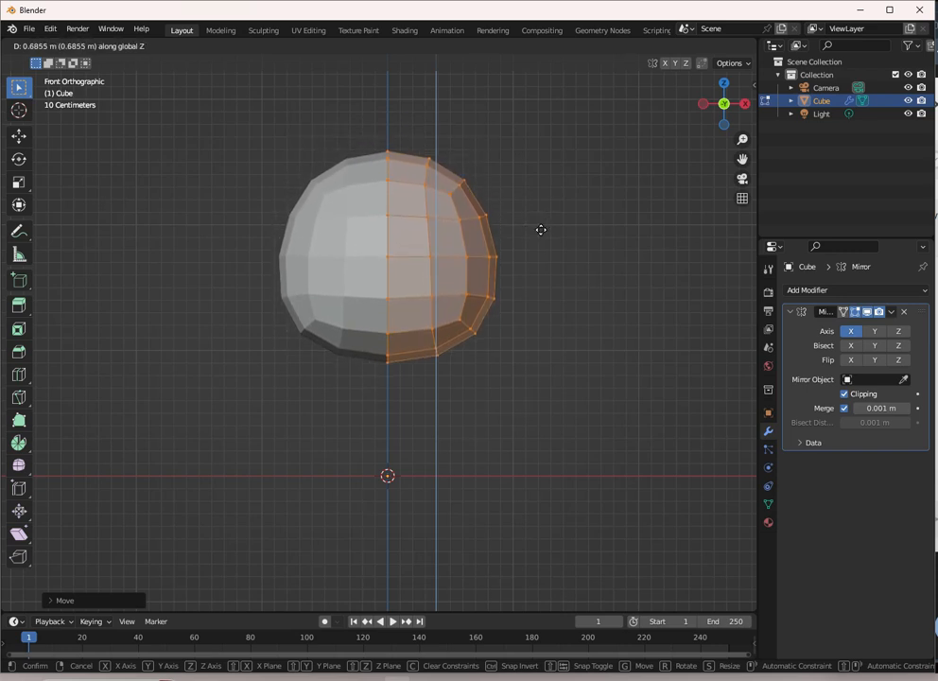
left_click(527, 214)
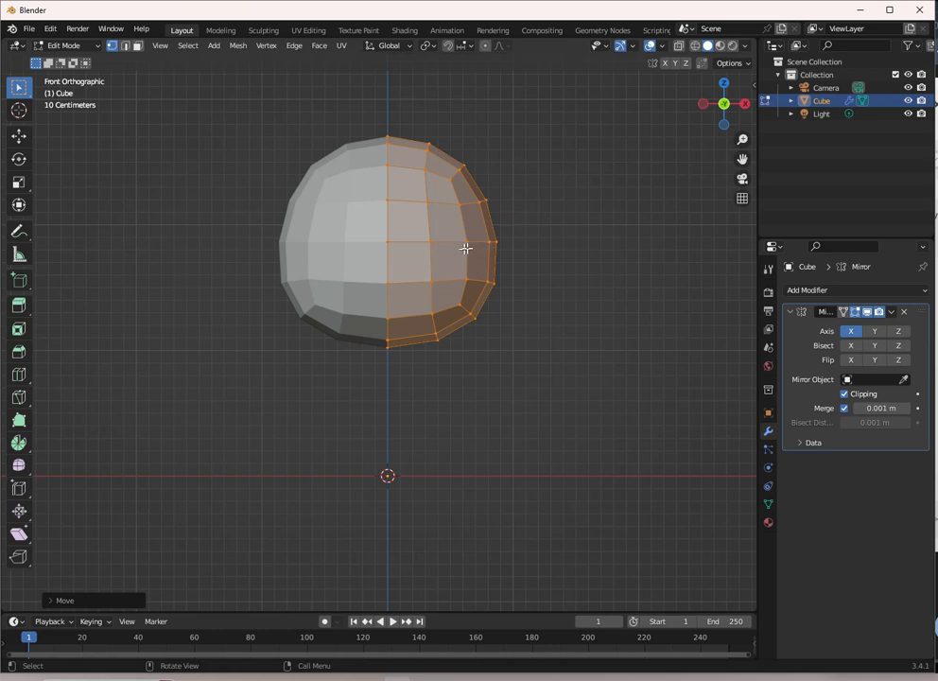
Step: Leave mesh editing of the head and return to Object Mode
scroll(507, 314, "down", 5)
middle_click_drag(488, 278, 499, 423)
scroll(503, 413, "up", 3)
key("KP_7")
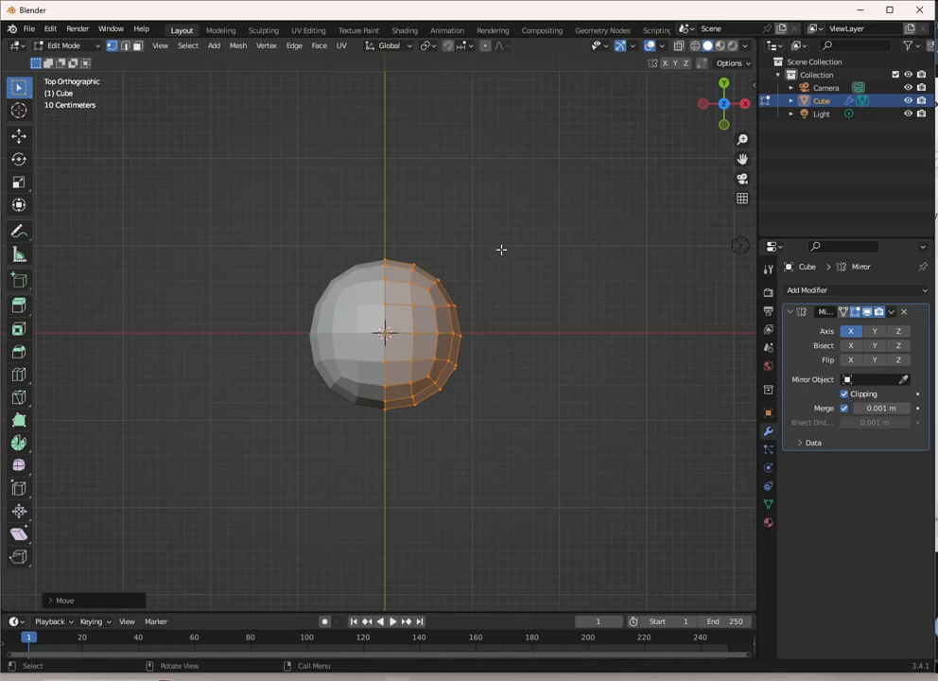
key("Tab")
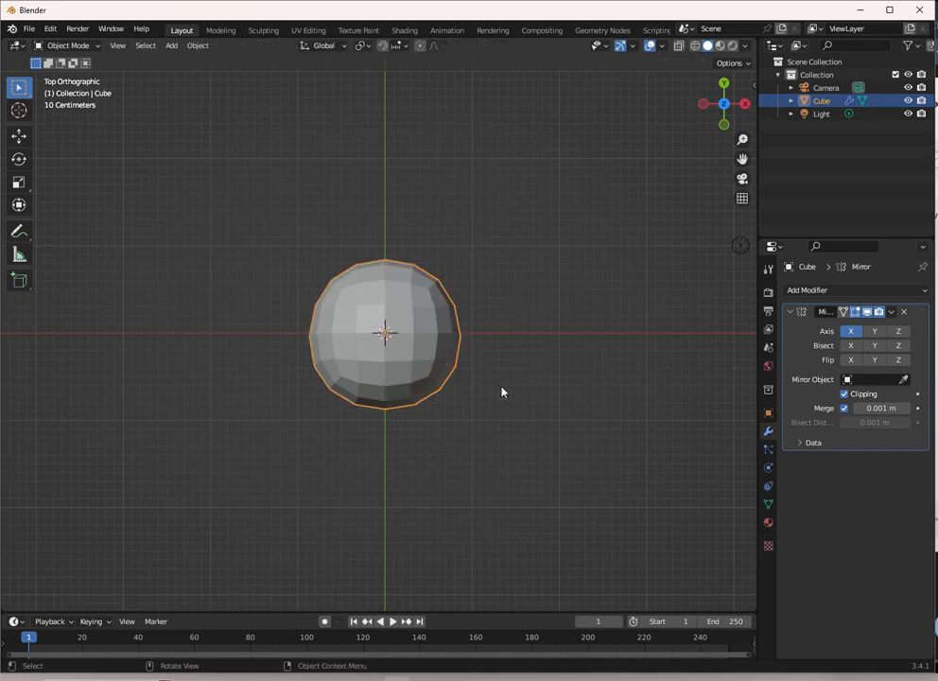
middle_click_drag(502, 392, 509, 335)
Step: Add a cube at the origin and scale it narrower along X
key("shift+a")
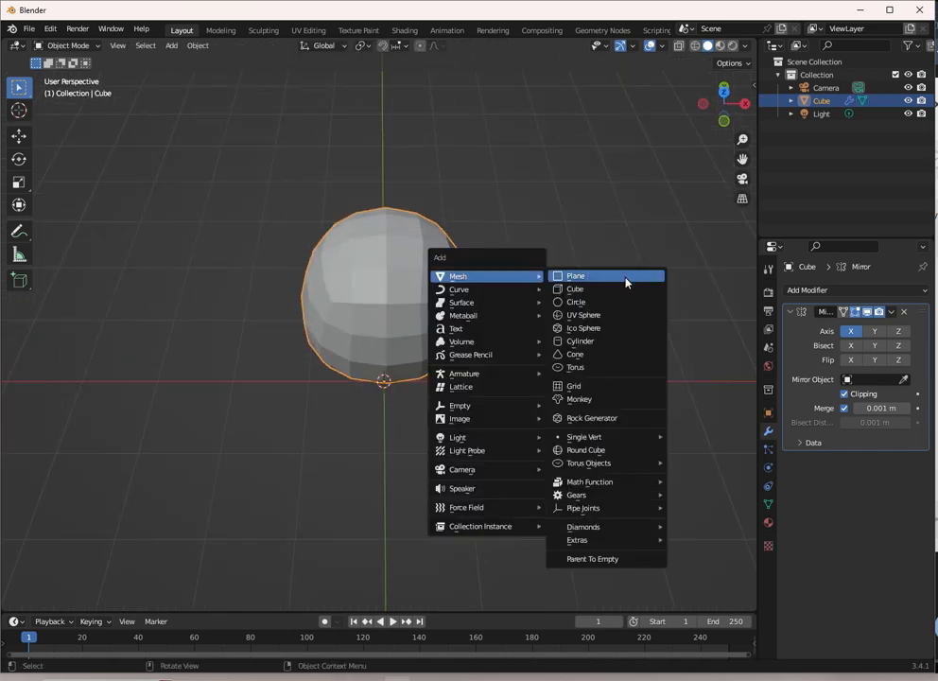
left_click(582, 289)
scroll(490, 366, "down", 3)
scroll(539, 331, "up", 3)
key("s")
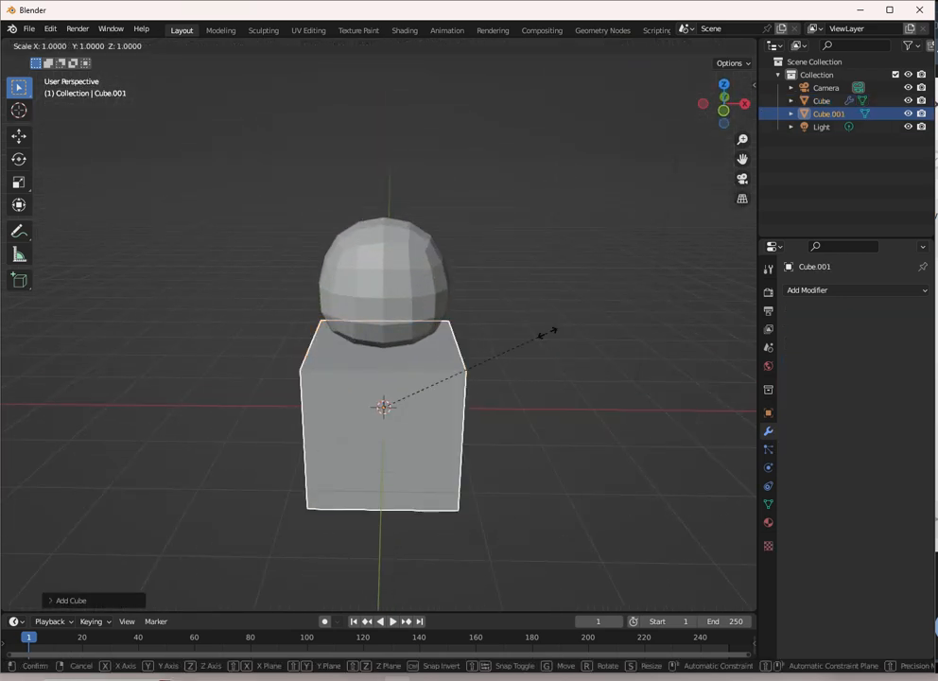
key("x")
left_click(461, 369)
Step: Stretch the new cube along Y to about 9.5 times its length to form a long beam
middle_click_drag(497, 383, 397, 385)
key("s")
key("y")
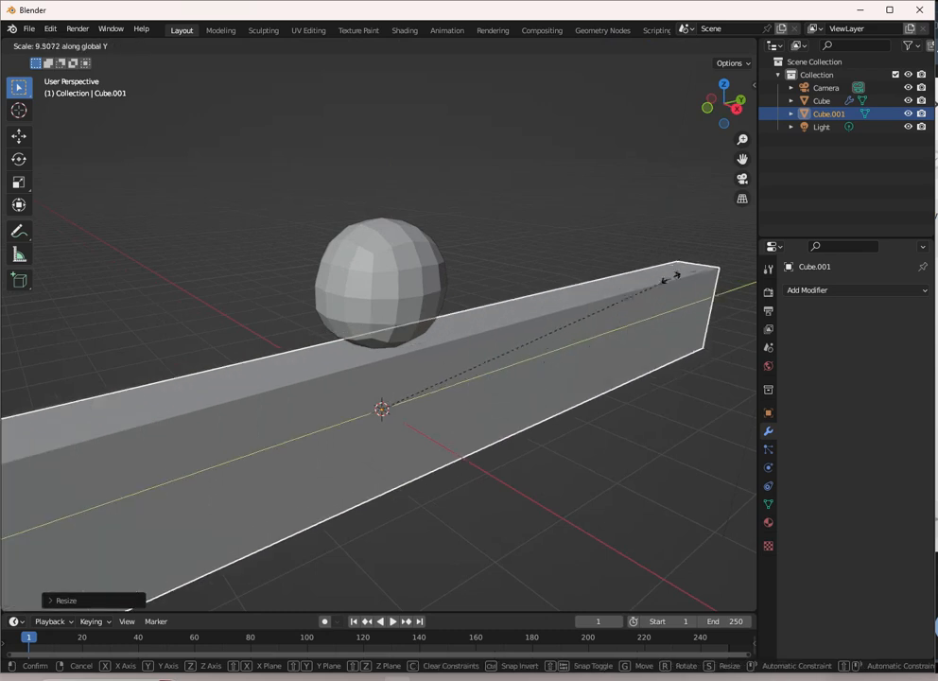
left_click(676, 269)
scroll(614, 324, "down", 5)
key("s")
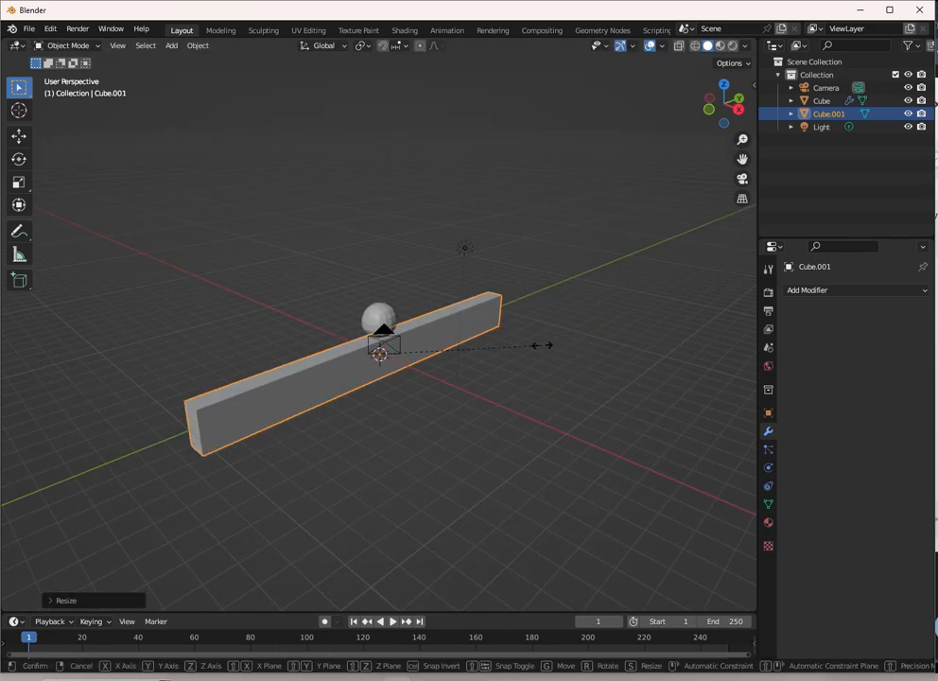
key("x")
left_click(538, 377)
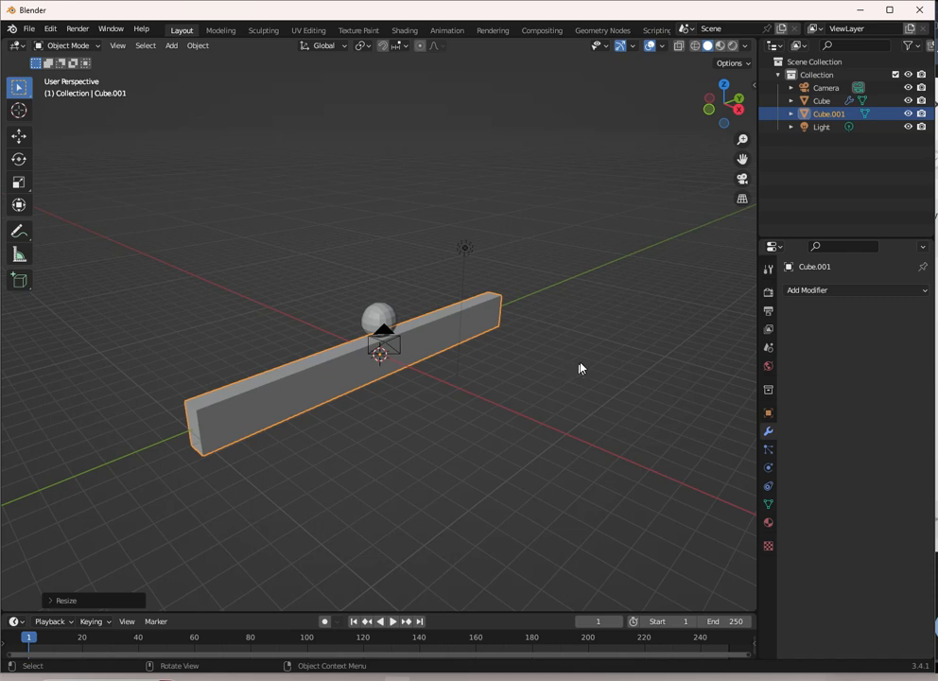
key("s")
key("y")
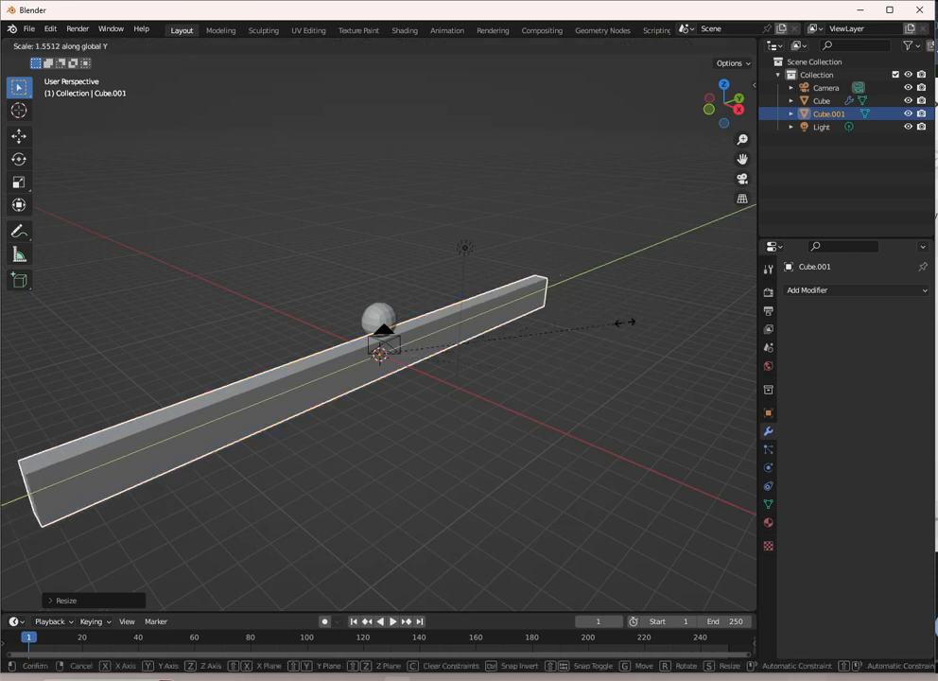
right_click(557, 350)
Step: Rotate the beam by about -40 degrees around the global Z axis
scroll(515, 355, "down", 2)
scroll(516, 356, "up", 2)
key("r")
key("z")
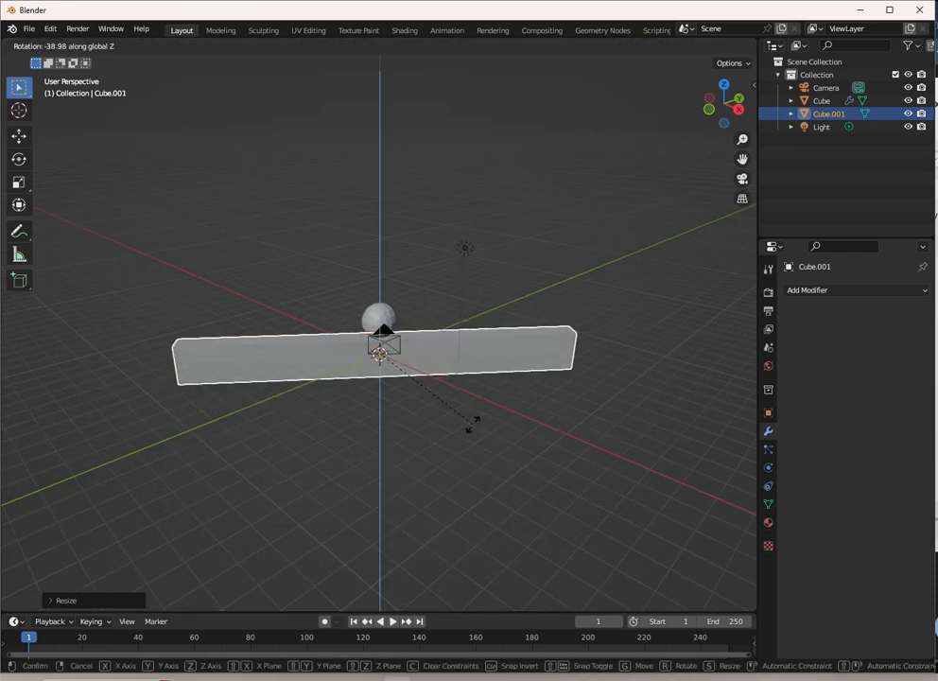
left_click(461, 433)
middle_click_drag(421, 383, 505, 373)
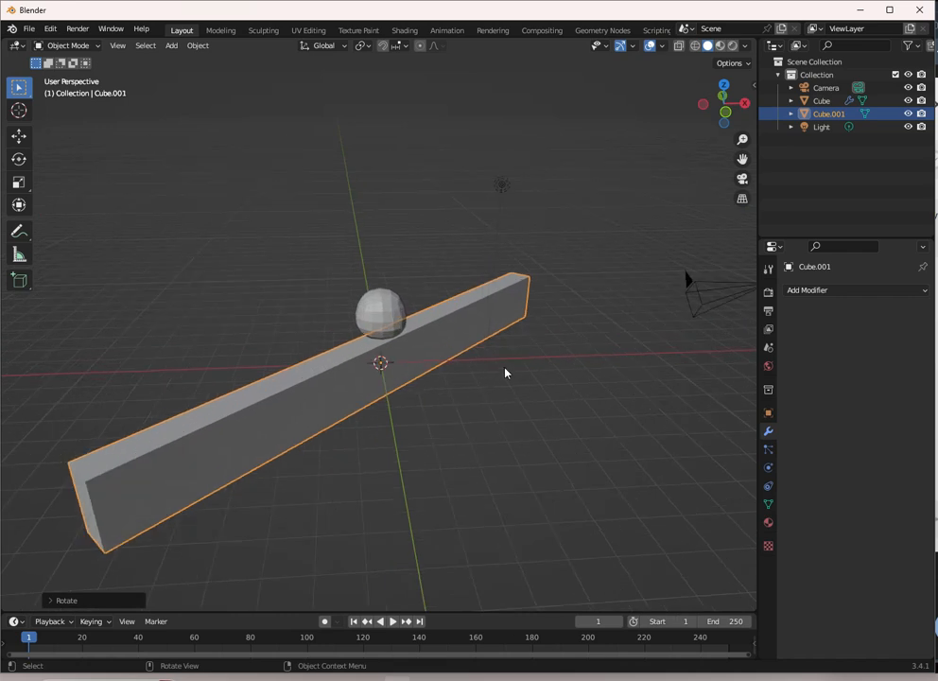
Step: Try scaling the rotated beam along the global X axis
right_click(505, 373)
key("Escape")
key("s")
key("x")
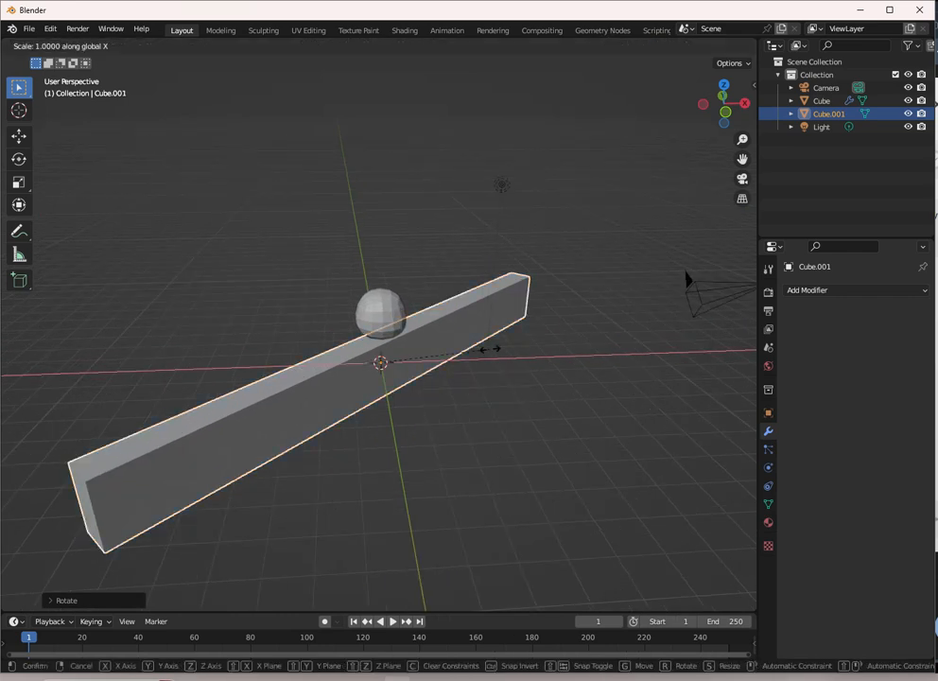
right_click(594, 419)
scroll(516, 383, "down", 4)
middle_click_drag(488, 381, 510, 361)
key("s")
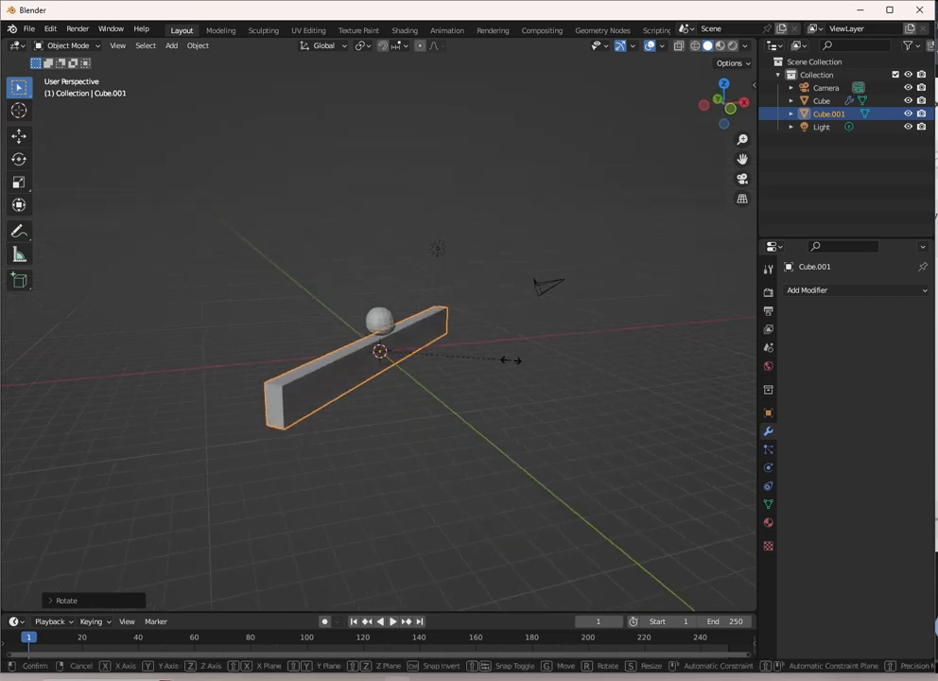
key("x")
right_click(558, 394)
key("s")
key("x")
right_click(517, 352)
Step: Try scaling the rotated beam along its local X axis
key("s")
key("x")
key("x")
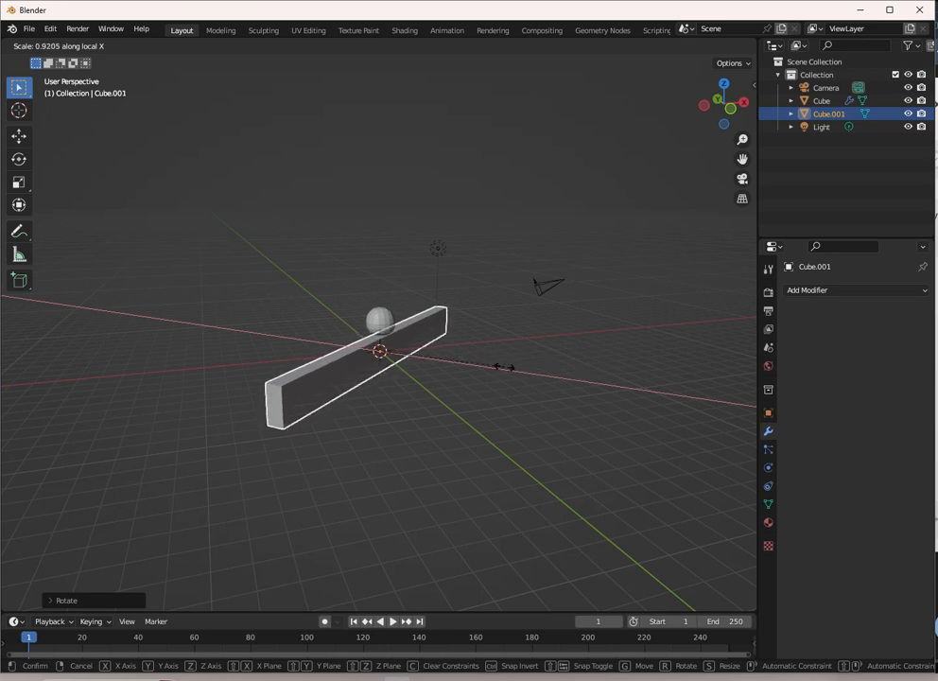
right_click(510, 370)
key("s")
key("x")
key("x")
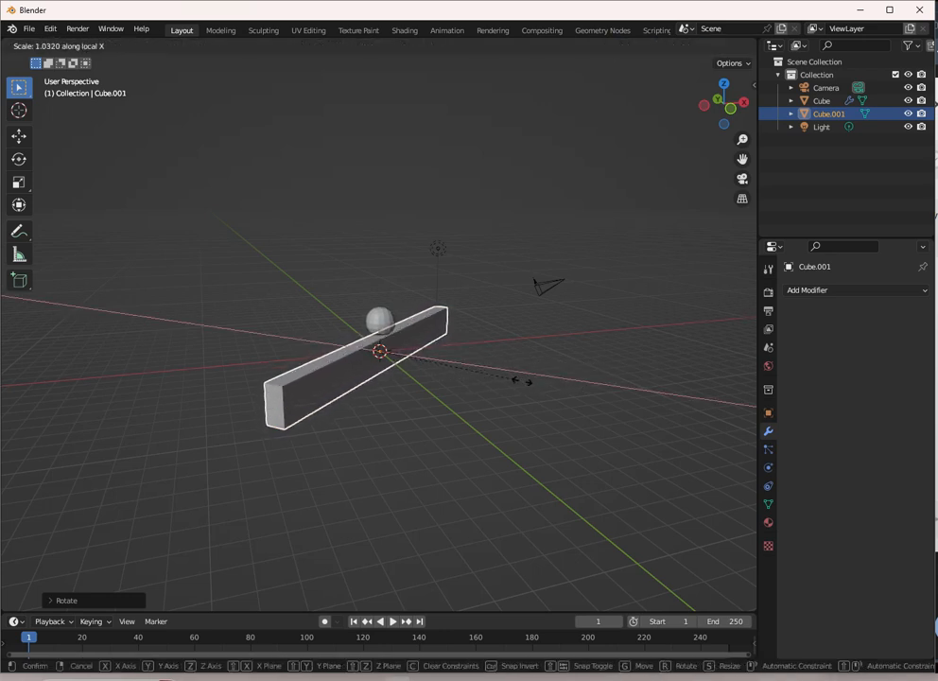
left_click(427, 406)
Step: Delete the rotated beam from the scene
middle_click_drag(428, 407, 507, 341)
key("Delete")
scroll(507, 339, "up", 2)
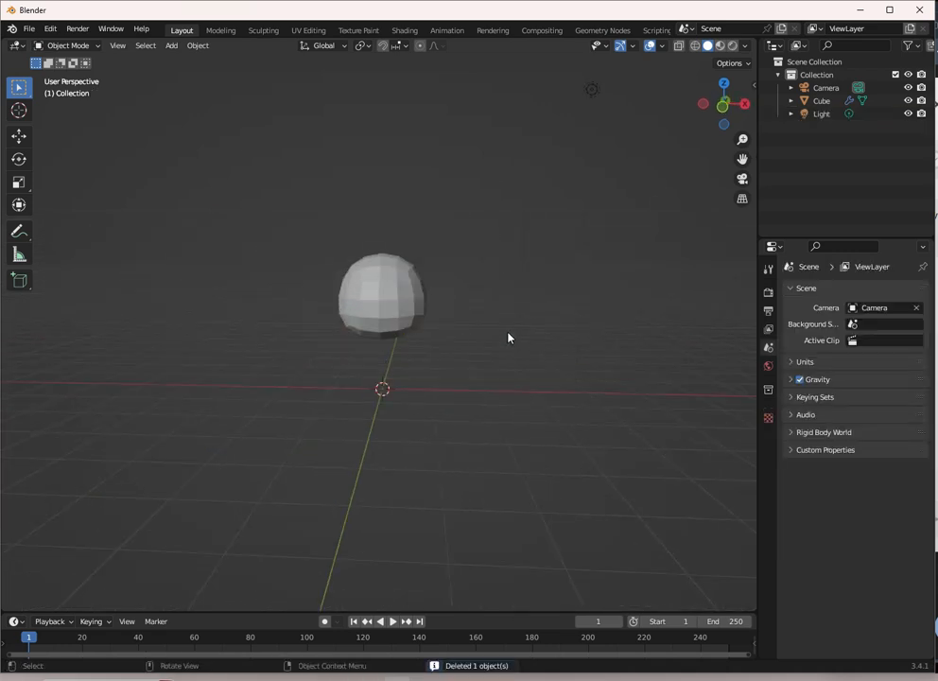
Step: From the front view, add a plane mesh at the origin with the head deselected
middle_click_drag(478, 293, 487, 310)
scroll(486, 308, "up", 3)
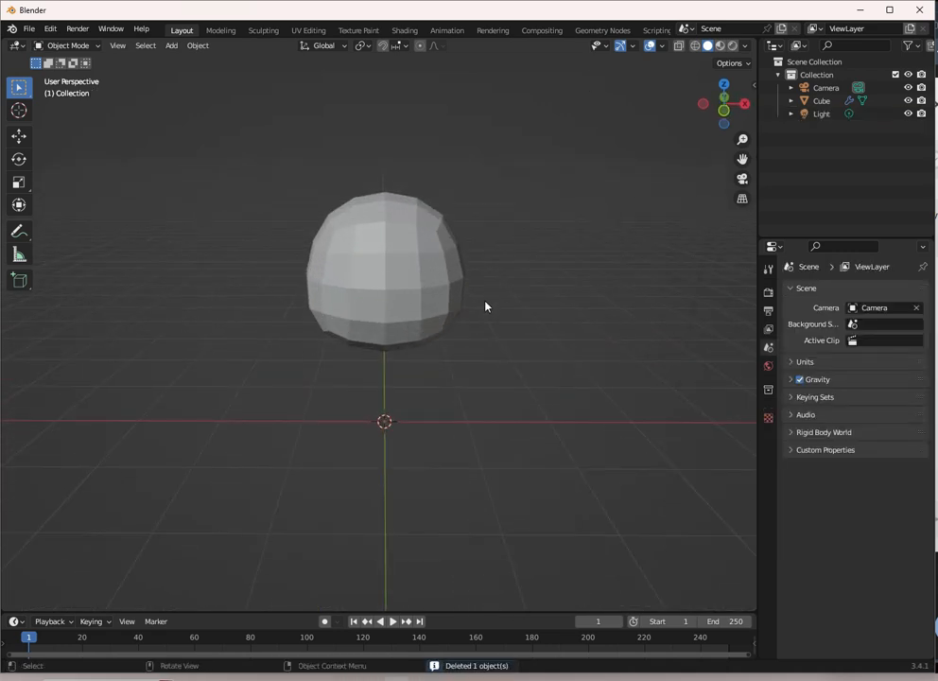
key("KP_1")
scroll(417, 247, "up", 3)
scroll(417, 246, "down", 3)
left_click(417, 246)
scroll(435, 223, "up", 2)
middle_click_drag(434, 223, 425, 344, "shift")
scroll(424, 331, "down", 2)
scroll(491, 241, "up", 2)
left_click(491, 238)
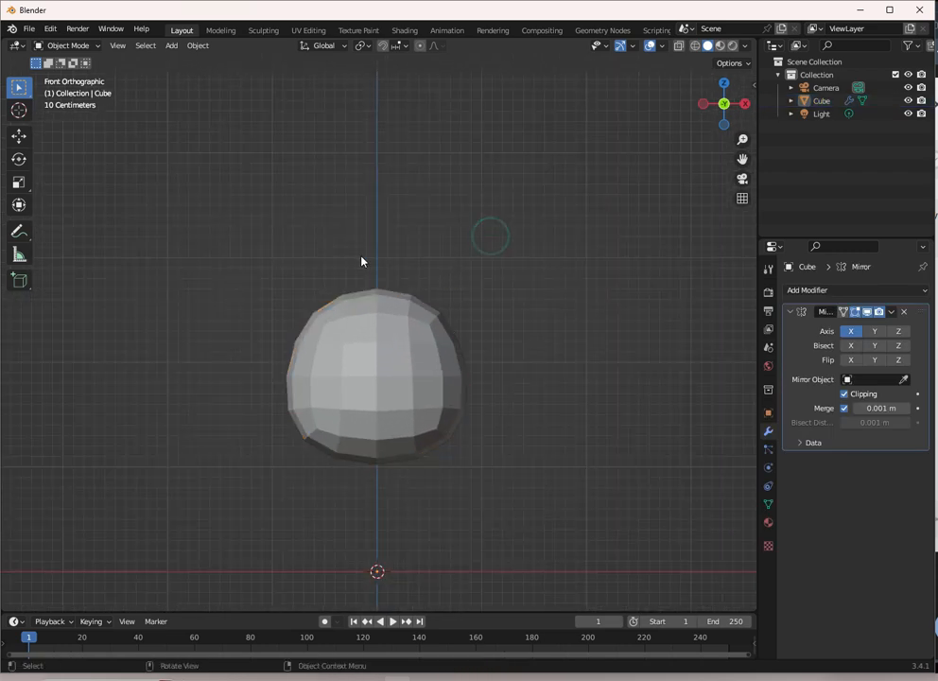
scroll(414, 277, "up", 1)
key("shift+a")
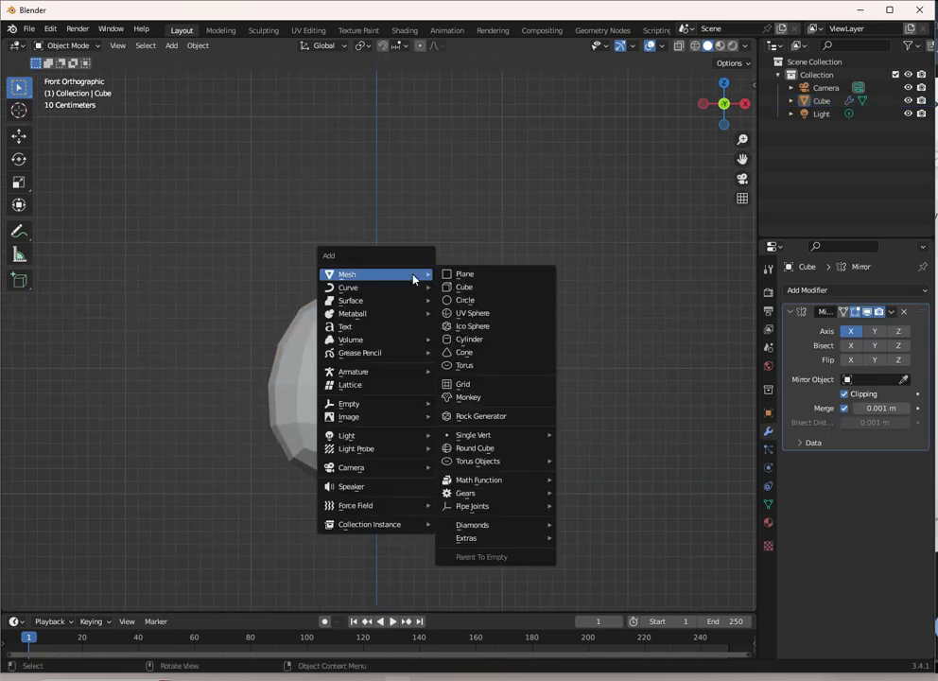
left_click(486, 274)
Step: Enter Edit Mode on the plane and move it up along Z to the top of the head
scroll(419, 303, "up", 2)
scroll(418, 307, "down", 2)
key("Tab")
middle_click_drag(419, 307, 362, 335)
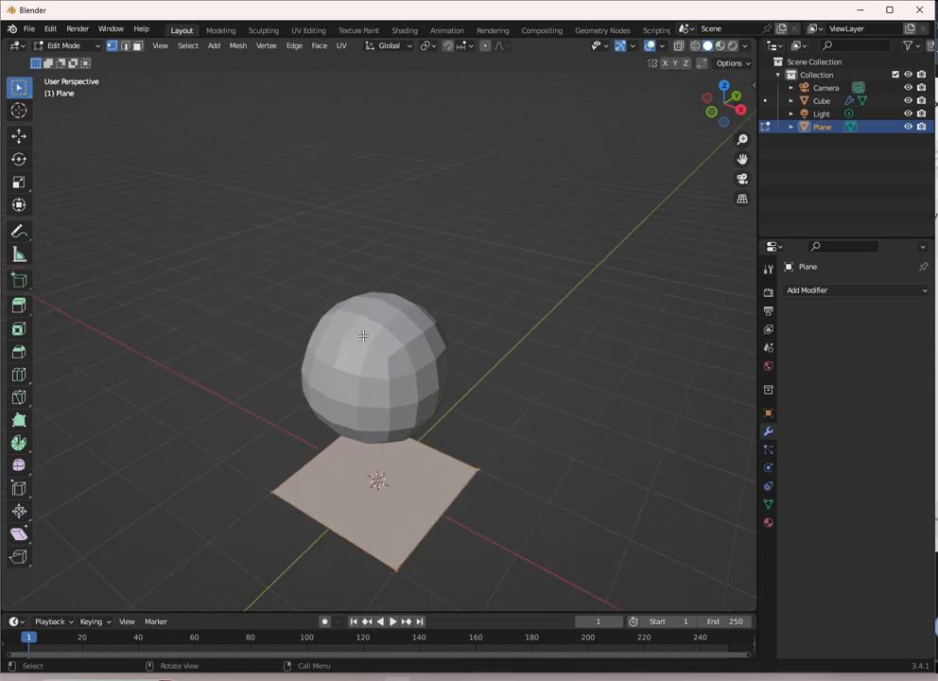
key("g")
key("z")
left_click(377, 152)
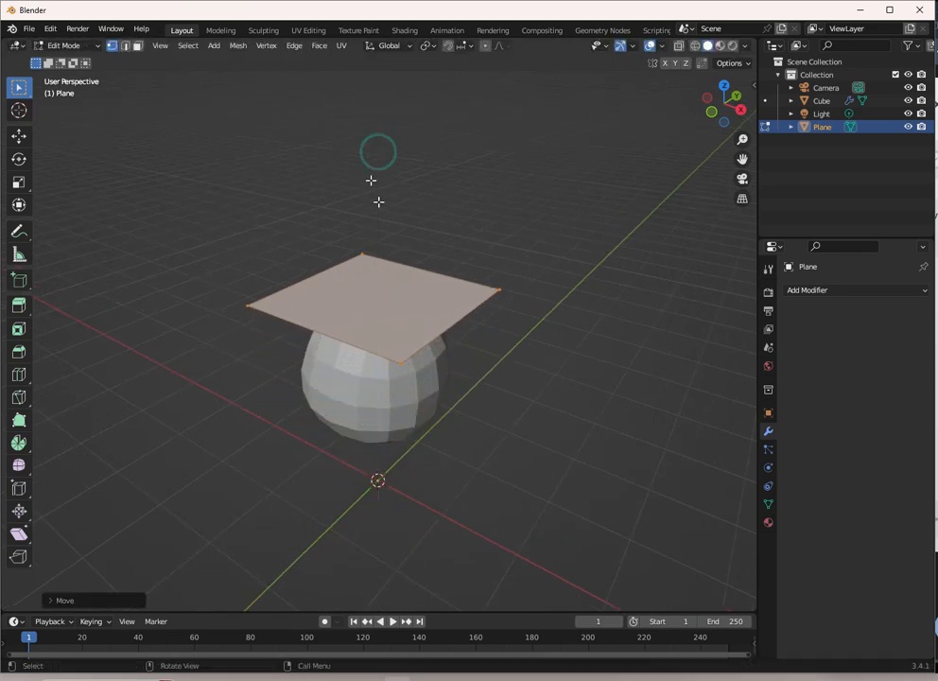
Step: Add a loop cut through the plane, dividing it into halves on either side of the Y axis
scroll(388, 208, "up", 2)
key("ctrl+r")
left_click(404, 233)
left_click(401, 216)
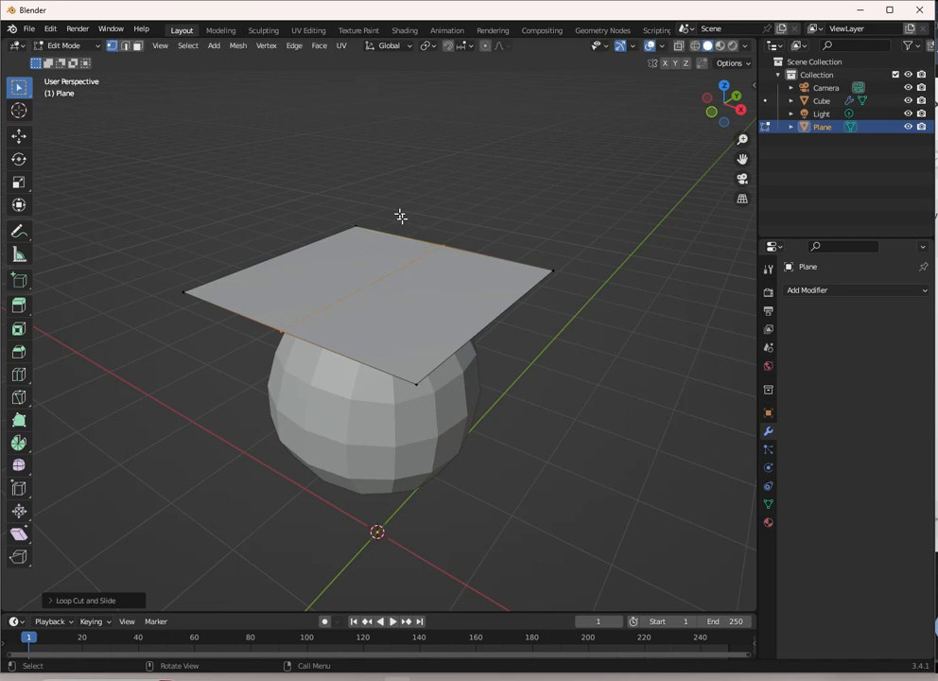
Step: Switch to wireframe display and delete the vertices of the plane's half on the negative X side
middle_click_drag(403, 291, 428, 270)
scroll(465, 249, "down", 3)
scroll(422, 267, "up", 3)
key("shift+z")
scroll(209, 217, "down", 2)
mouse_move(130, 199)
left_mouse_down()
mouse_move(209, 253)
mouse_move(247, 297)
left_mouse_up()
middle_click_drag(278, 224, 276, 312)
key("x")
left_click(278, 317)
Step: Add a Mirror modifier to the remaining half of the plane
scroll(395, 296, "up", 1)
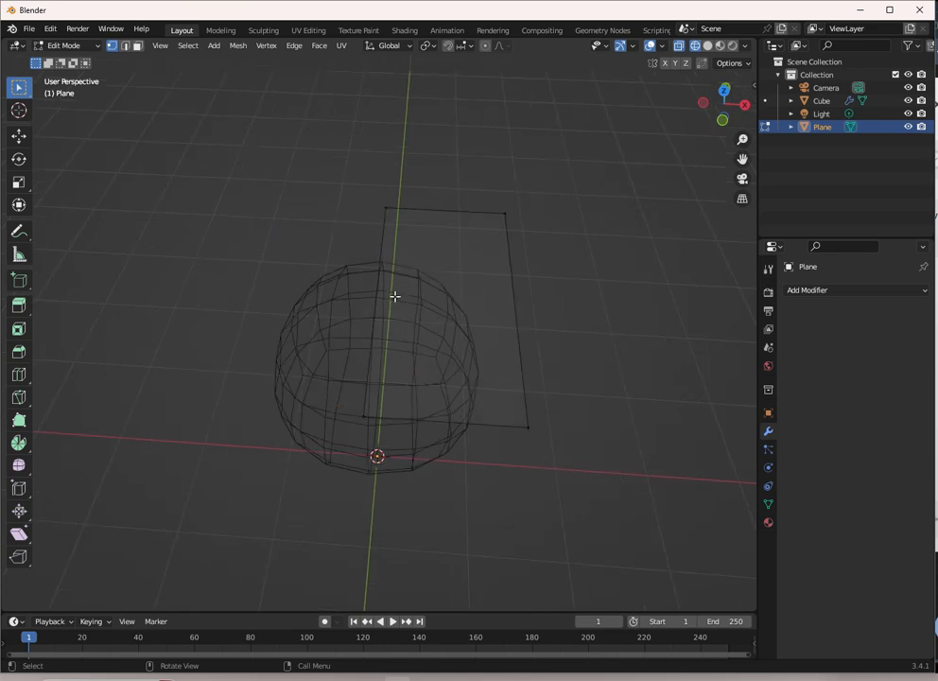
left_click(810, 290)
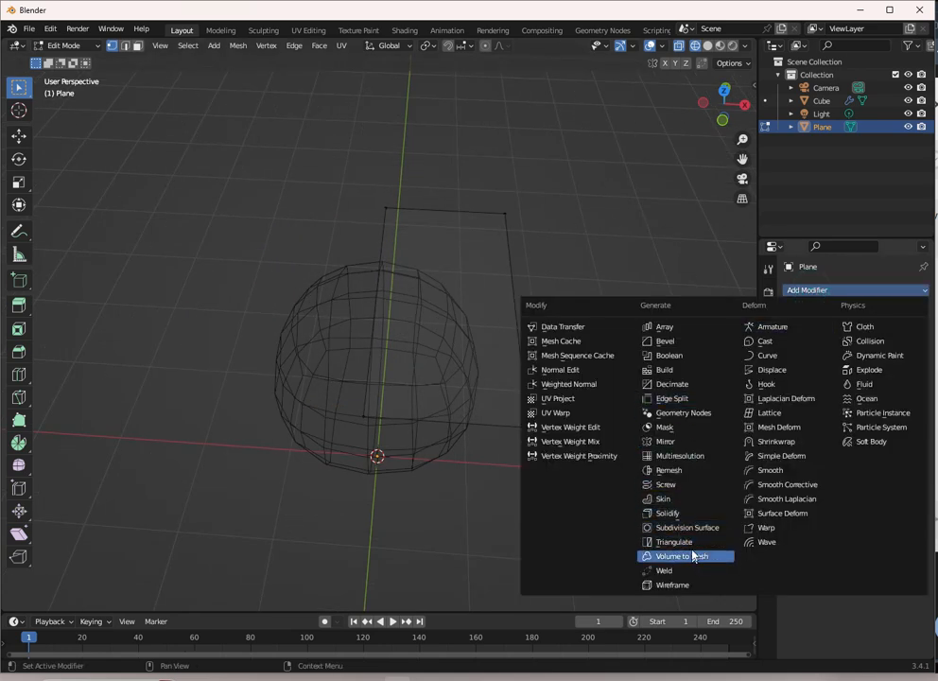
left_click(668, 442)
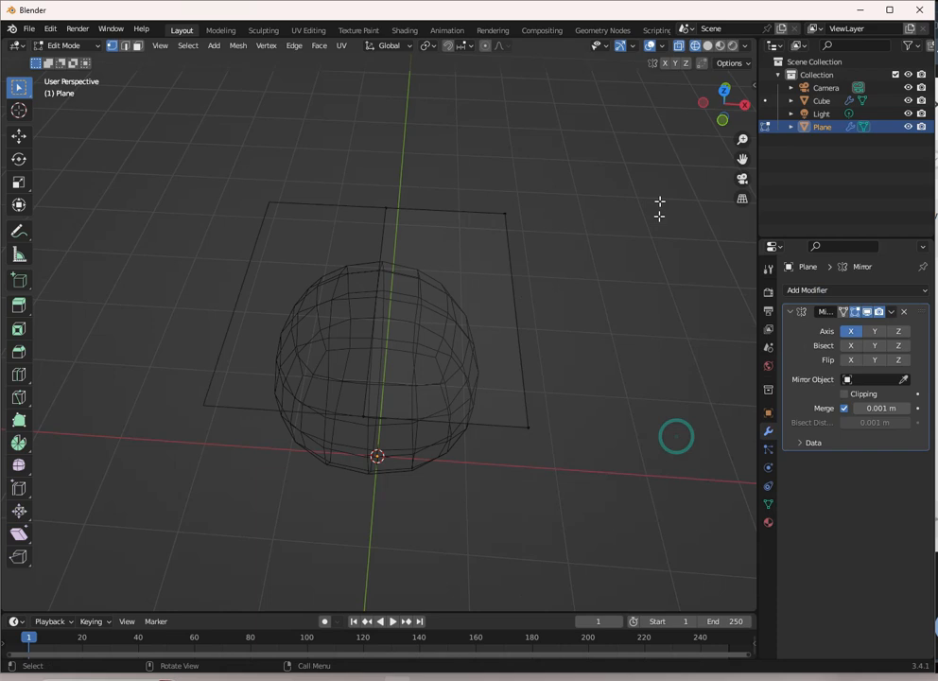
Step: Return to solid display and scale the plane half along Y to about 0.42
left_click(708, 46)
middle_click_drag(435, 341, 455, 285)
scroll(447, 290, "up", 1)
scroll(448, 290, "down", 2)
key("KP_1")
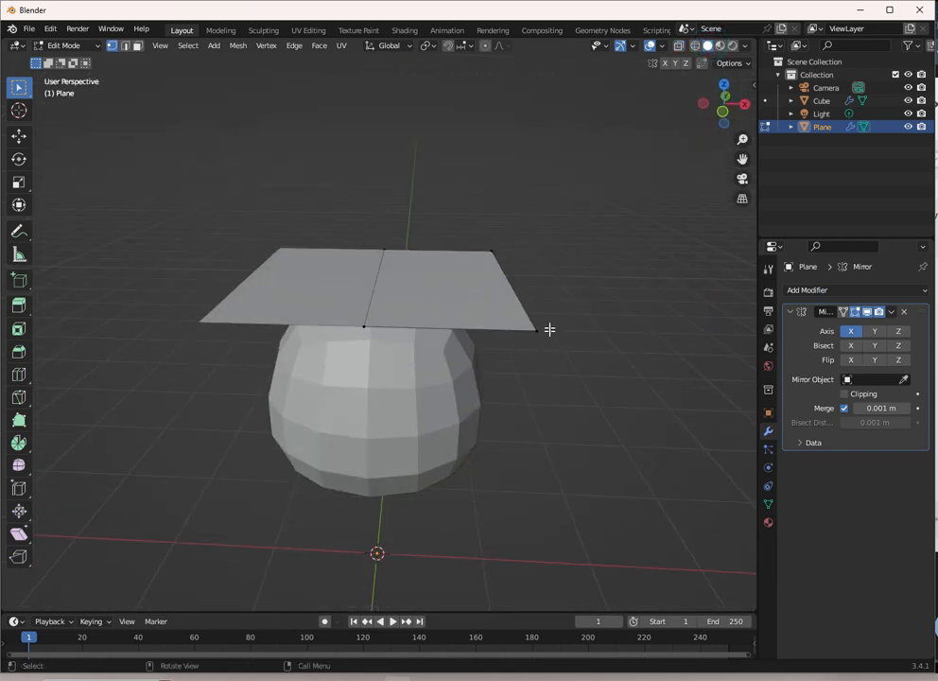
middle_click_drag(549, 330, 452, 332)
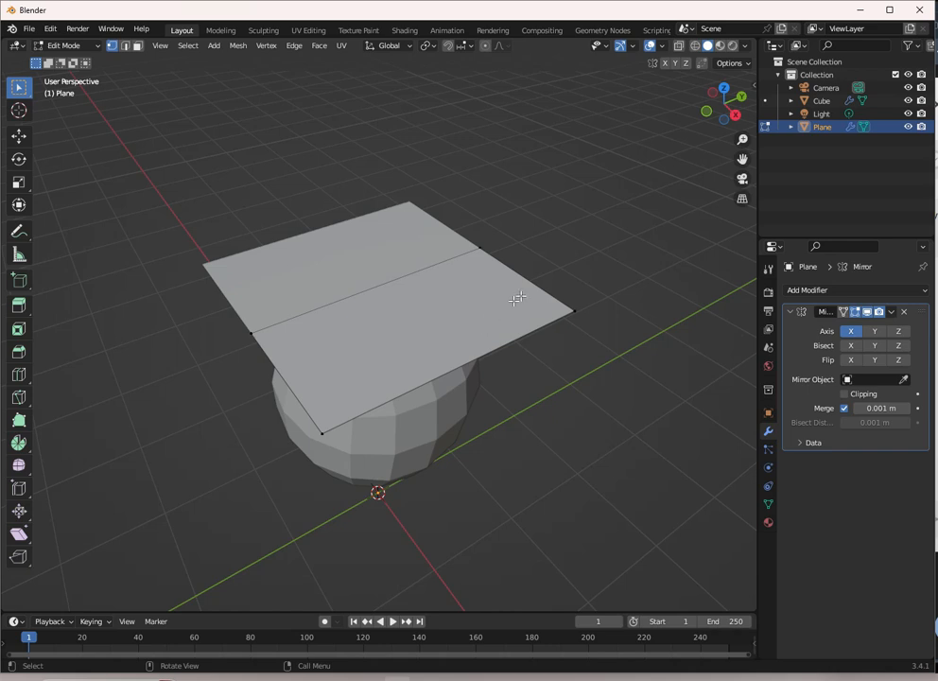
left_click(545, 272)
key("s")
right_click(545, 271)
key("s")
key("y")
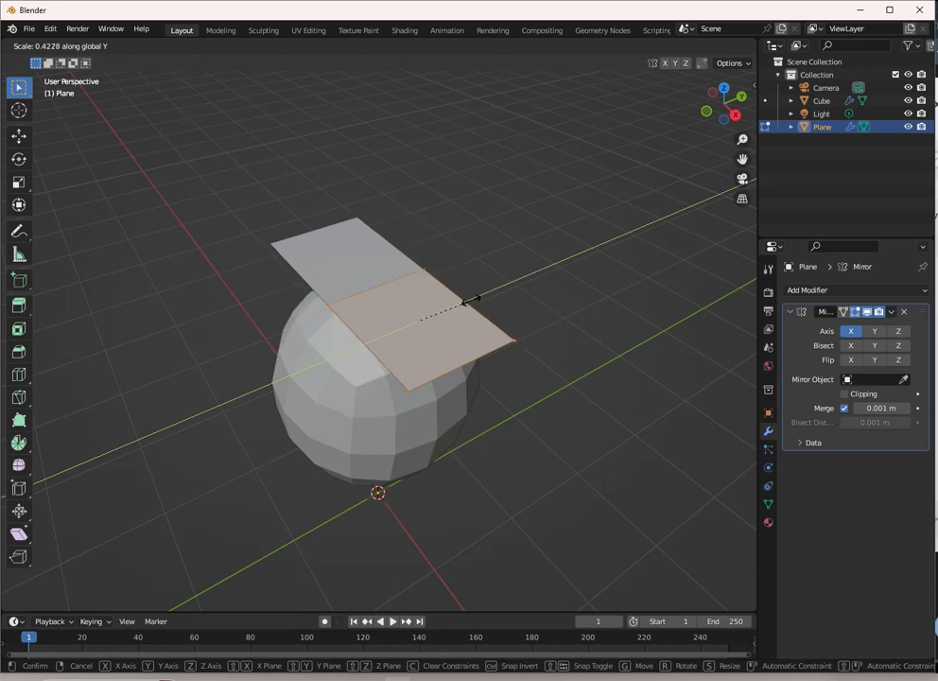
left_click(468, 301)
key("s")
key("x")
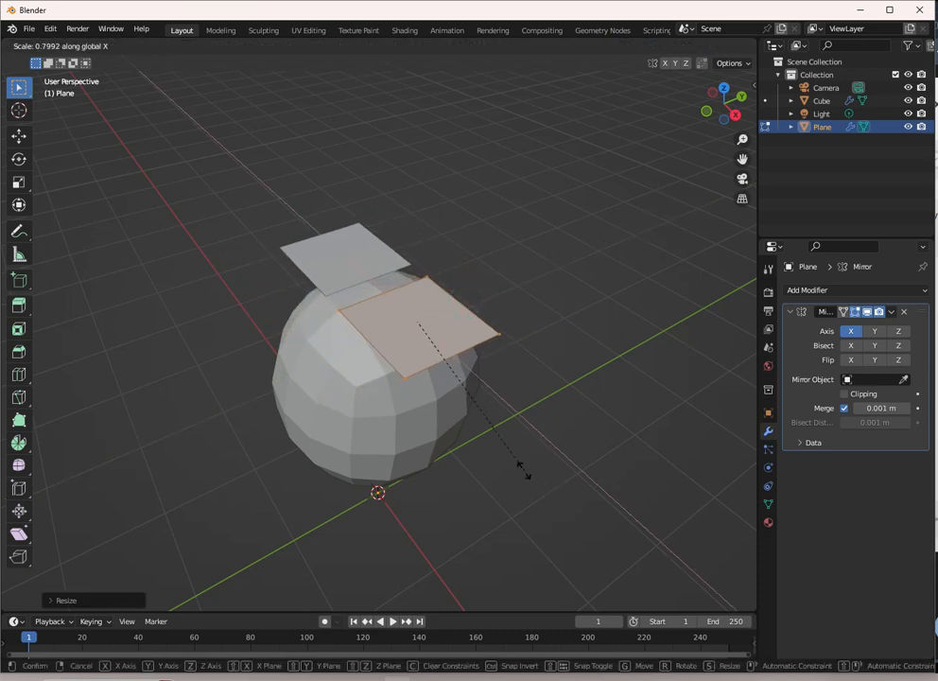
right_click(523, 464)
Step: Enable Clipping on the Mirror modifier and scale the plane half down along X to fit the head's top
left_click(845, 394)
key("s")
key("x")
left_click(418, 290)
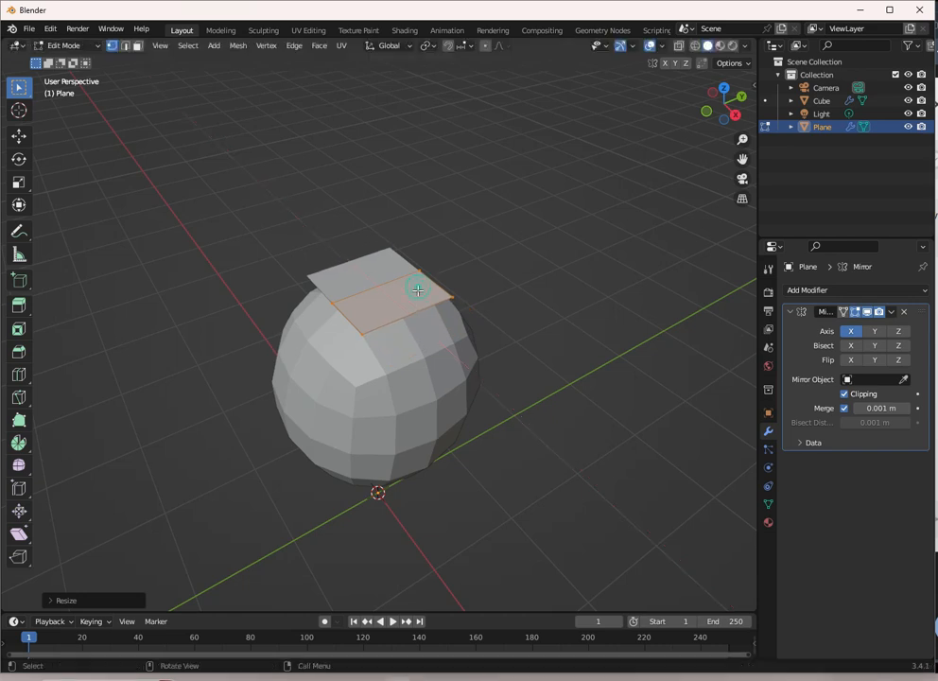
Step: Scale the plane half along Y again to about 0.72
key("s")
key("y")
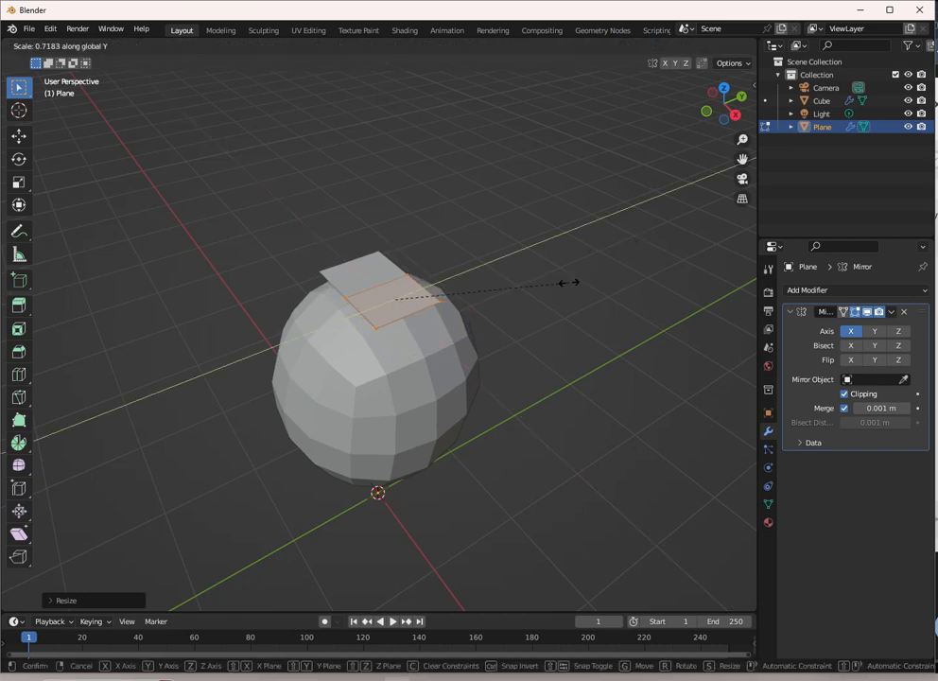
left_click(568, 281)
Step: In edge select mode and right view, extrude the plane's +Y edge four times to form a strip down the back of the head
middle_click_drag(393, 352, 350, 301)
key("KP_3")
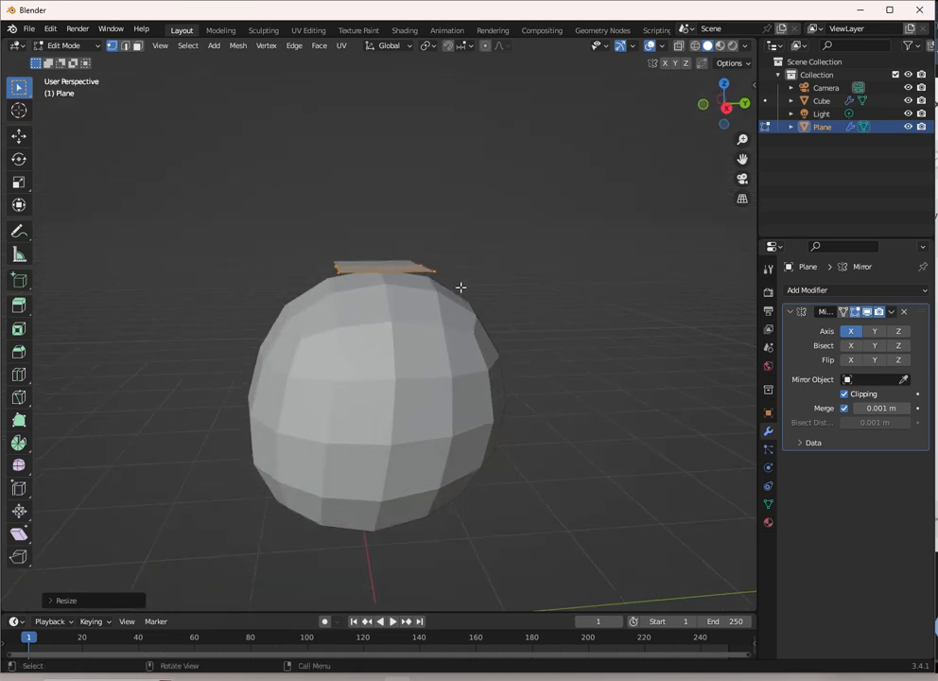
middle_click_drag(437, 246, 419, 296)
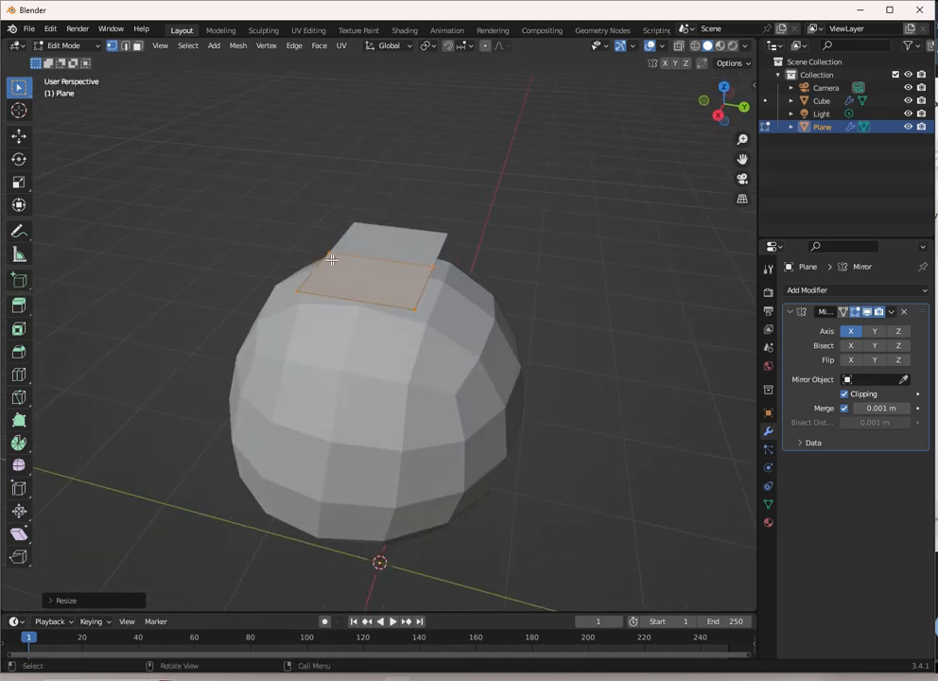
left_click(123, 45)
key("KP_3")
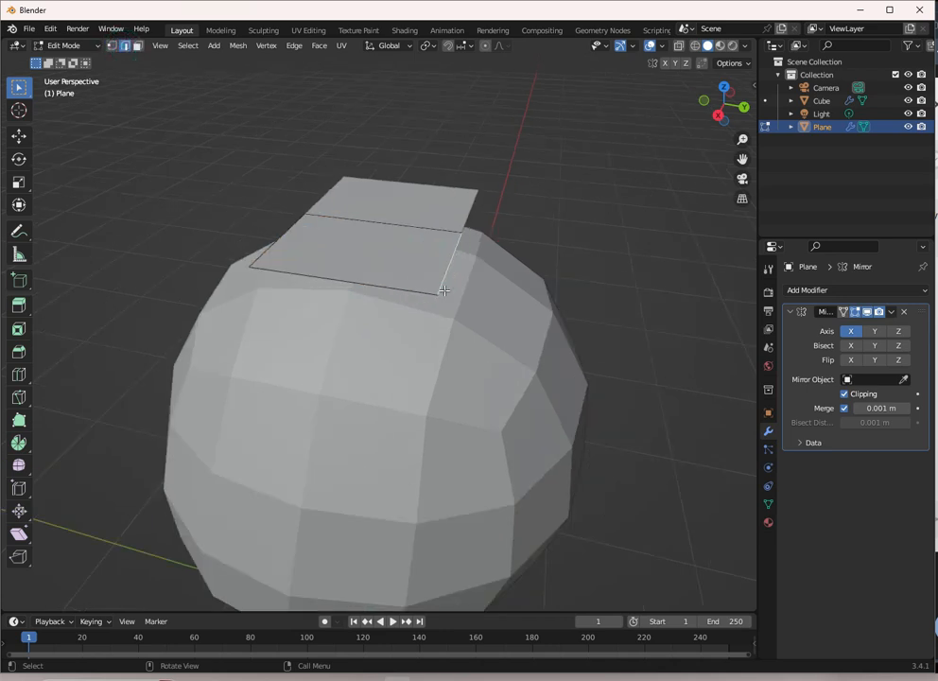
scroll(459, 252, "down", 1)
key("e")
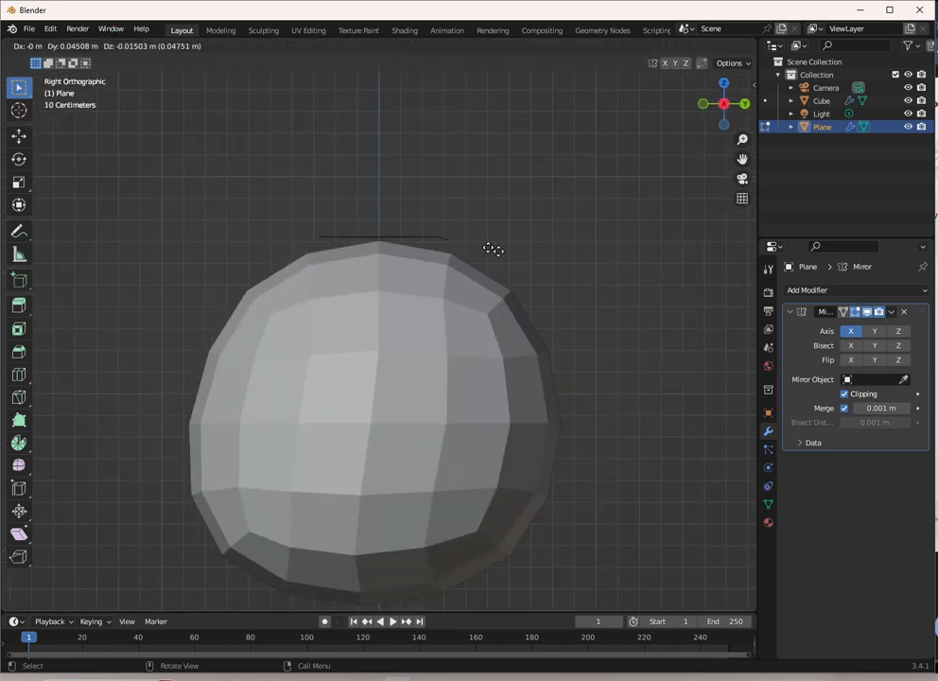
left_click(561, 294)
key("e")
left_click(604, 369)
key("e")
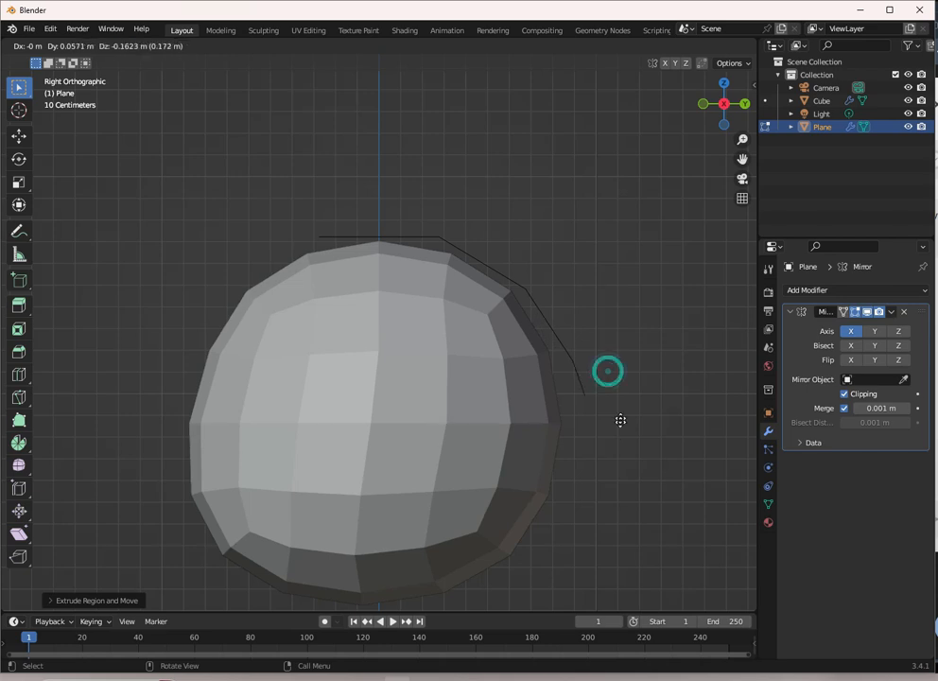
left_click(616, 494)
key("e")
left_click(619, 587)
scroll(557, 373, "down", 2)
Step: Extrude the plane's -Y edge twice in right view, placing the two segments along the curve of the forehead
middle_click_drag(557, 373, 477, 403)
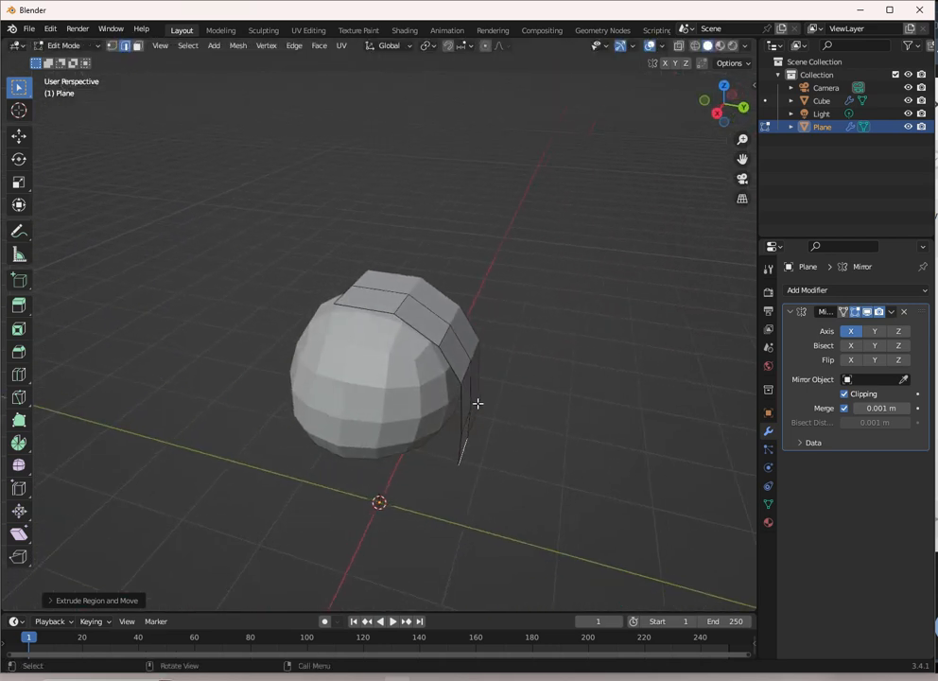
middle_click_drag(340, 303, 412, 337)
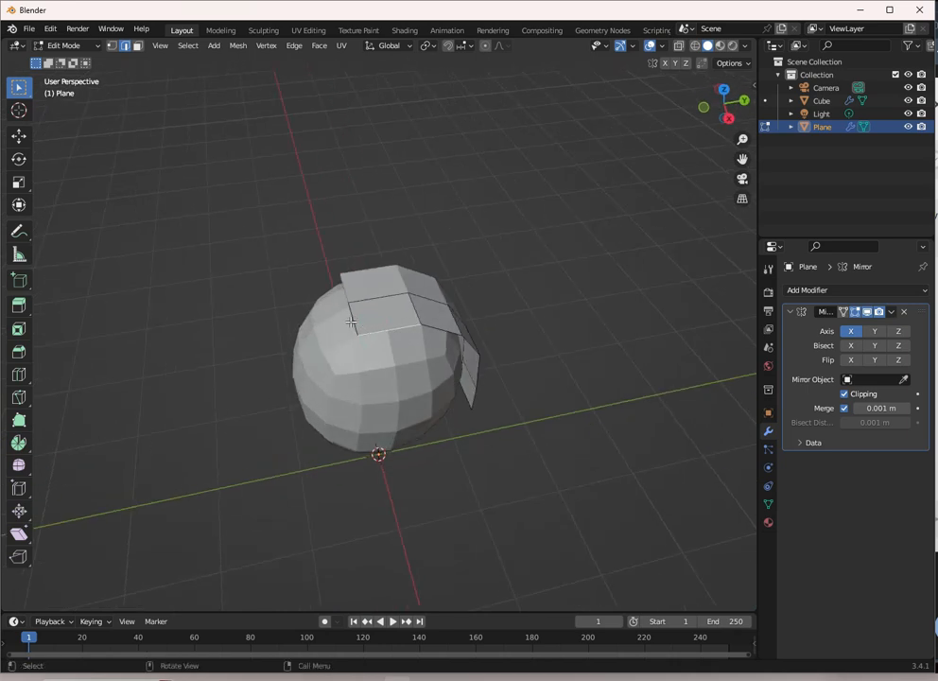
key("KP_3")
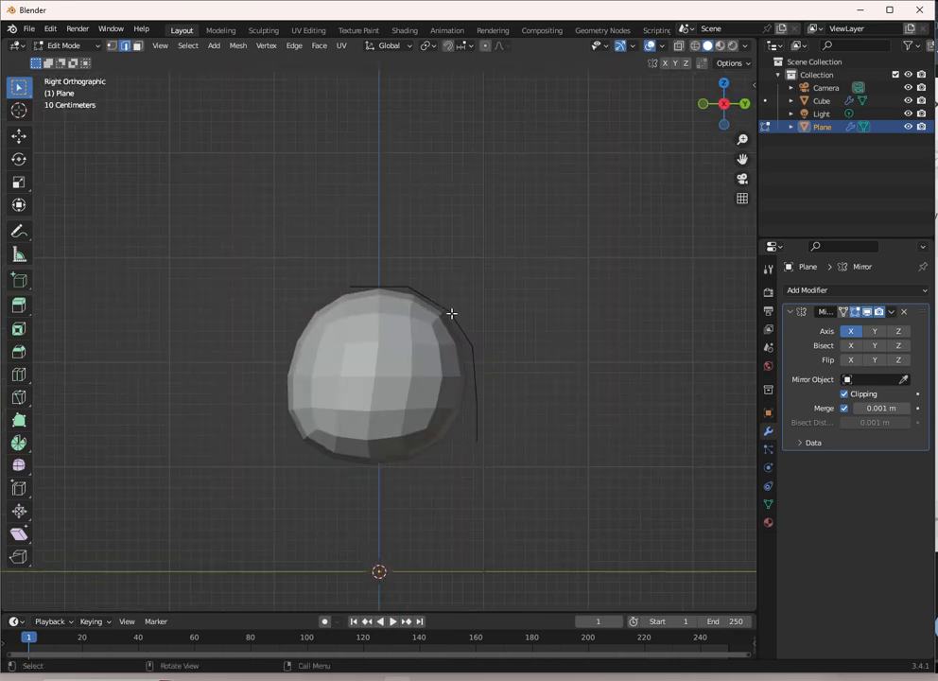
key("e")
left_click(390, 323)
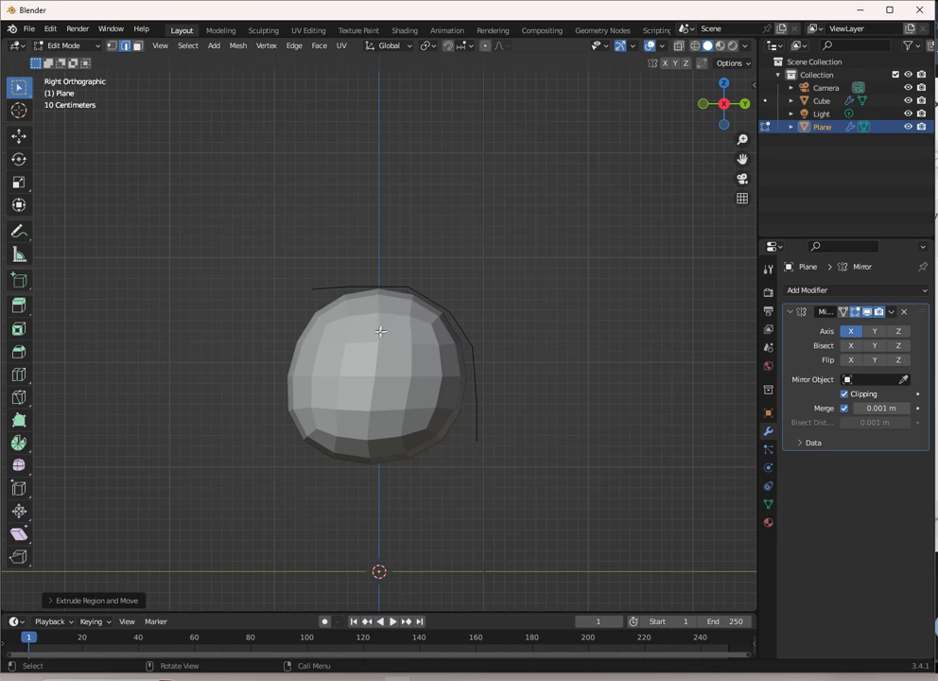
key("g")
left_click(333, 335)
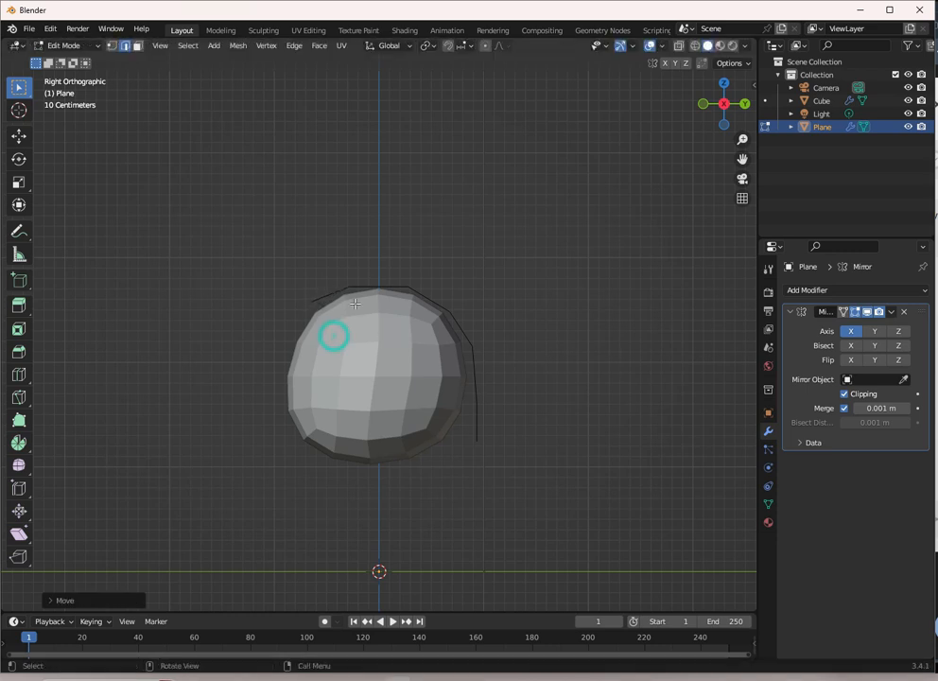
scroll(365, 307, "up", 4)
key("g")
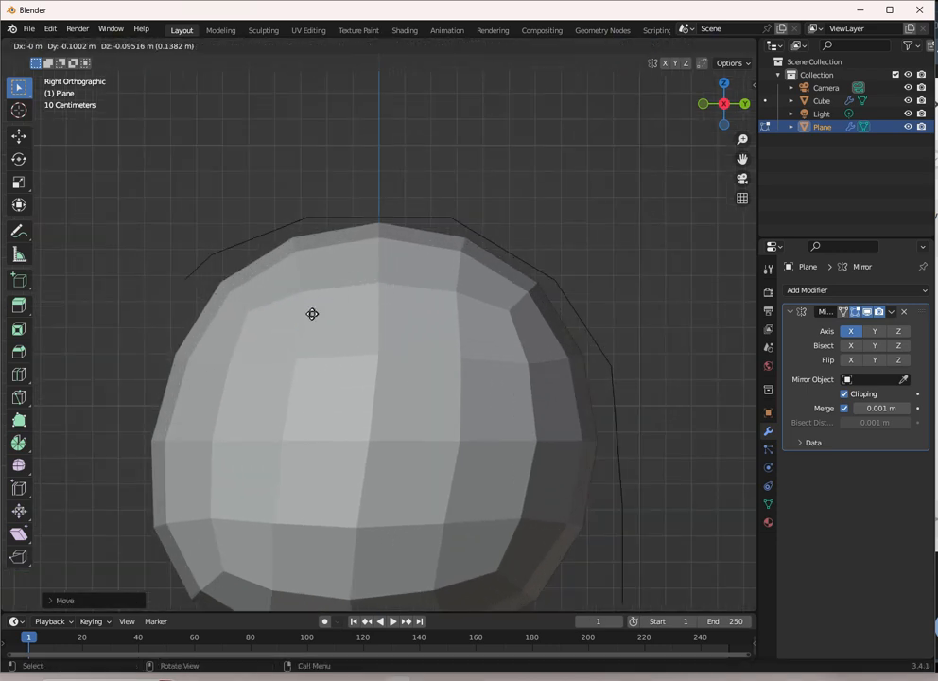
left_click(298, 331)
Step: Extrude the top face's outer +X edge four times in front view to form a strip down the side of the head
middle_click_drag(298, 331, 393, 279)
left_click(397, 339)
key("KP_3")
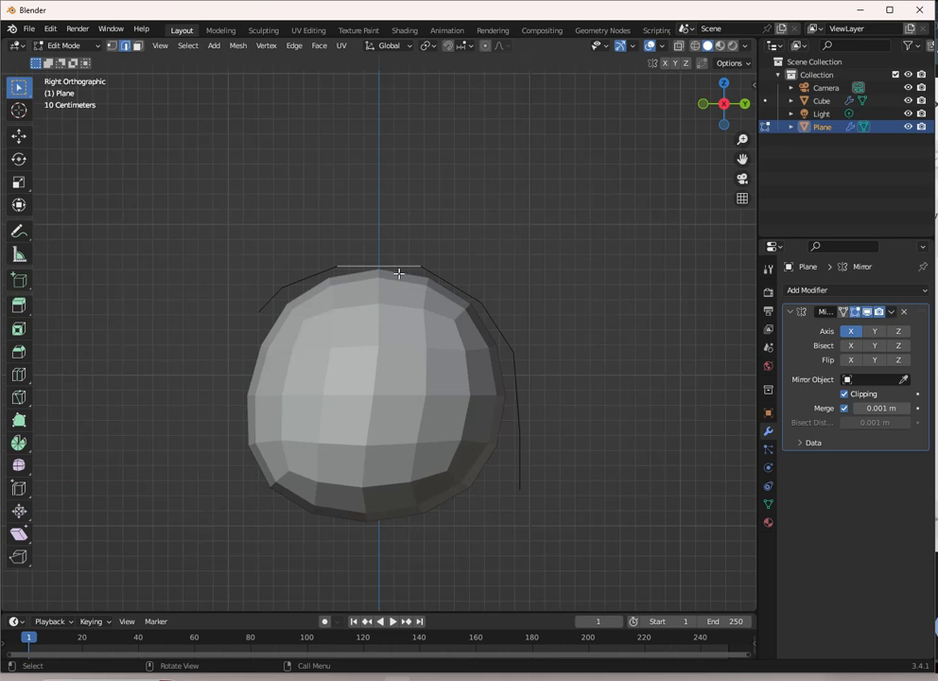
key("KP_1")
key("e")
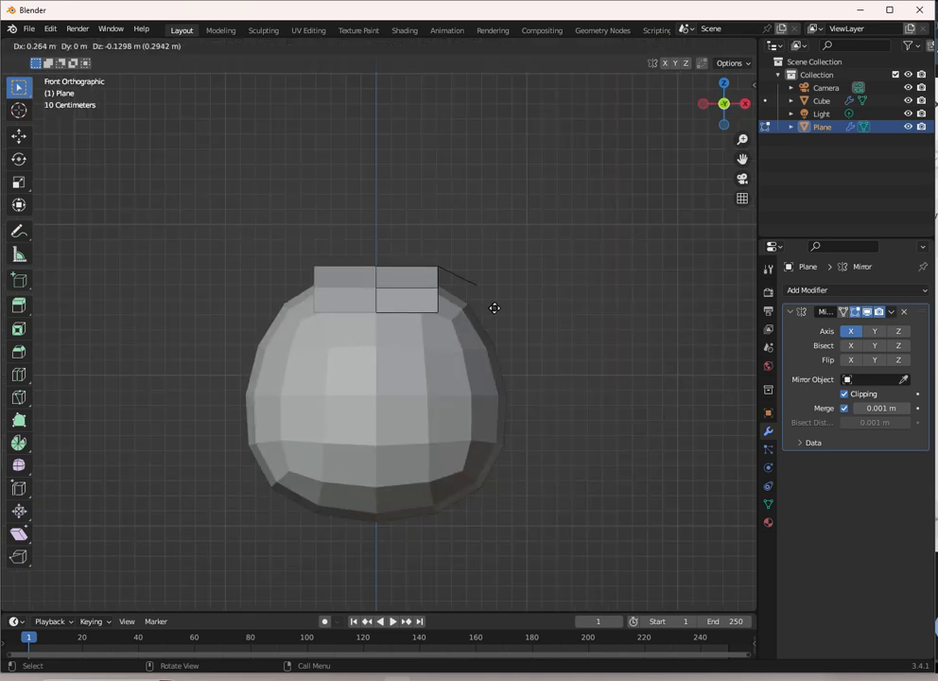
left_click(501, 312)
left_click(534, 364)
key("e")
left_click(548, 431)
key("e")
left_click(548, 475)
Step: Fill the gap between the side strip and the back strip with faces, from the top corner down to the bottom row
middle_click_drag(548, 478, 352, 331)
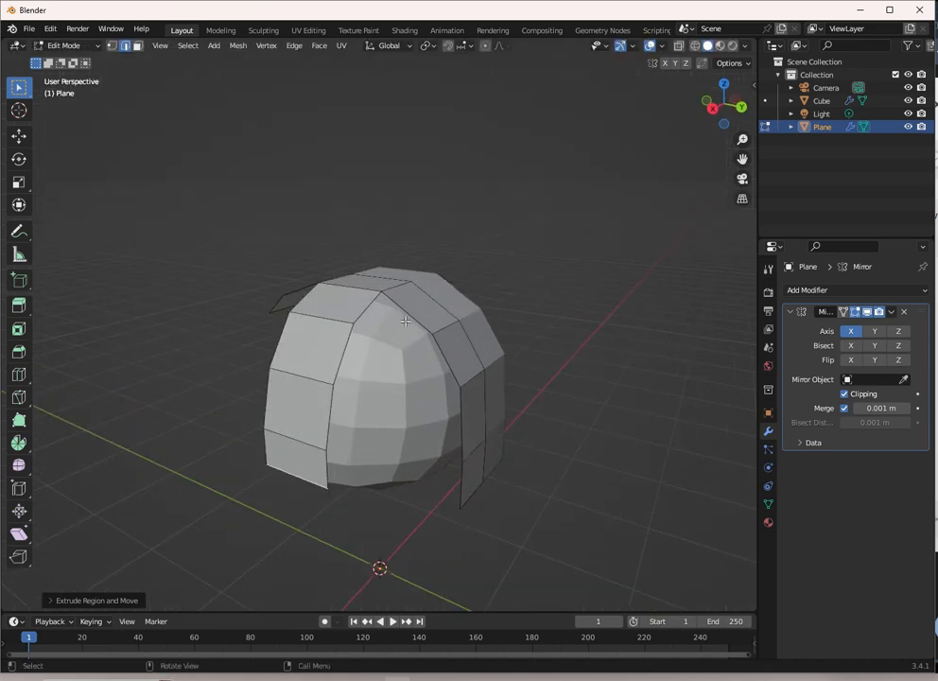
mouse_move(405, 412)
middle_mouse_down()
mouse_move(377, 329)
mouse_move(419, 417)
mouse_move(366, 394)
mouse_move(422, 400)
middle_mouse_up()
middle_click_drag(374, 459, 387, 362)
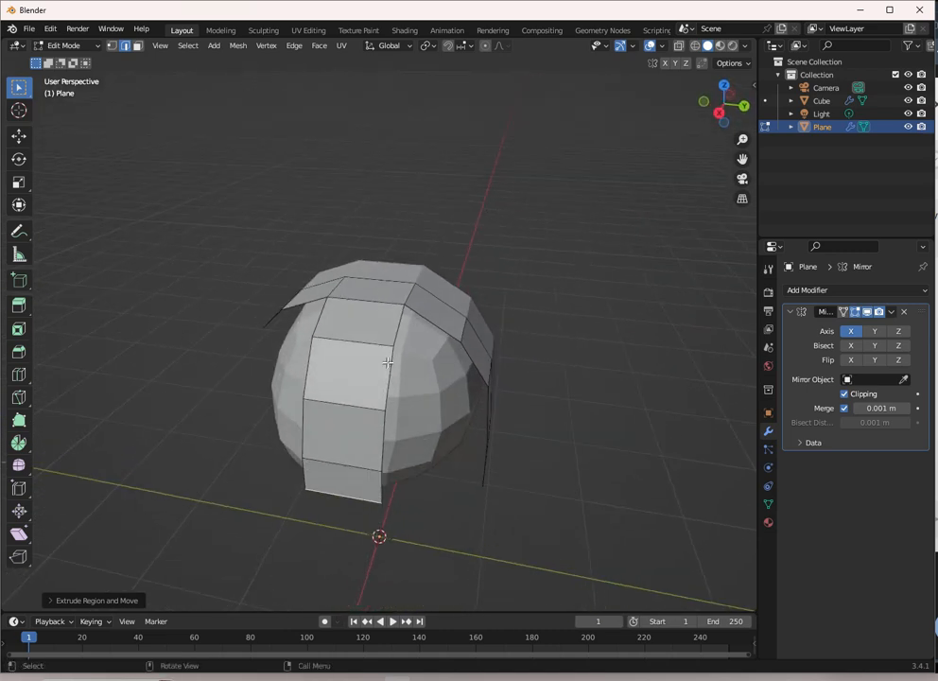
left_click(398, 330)
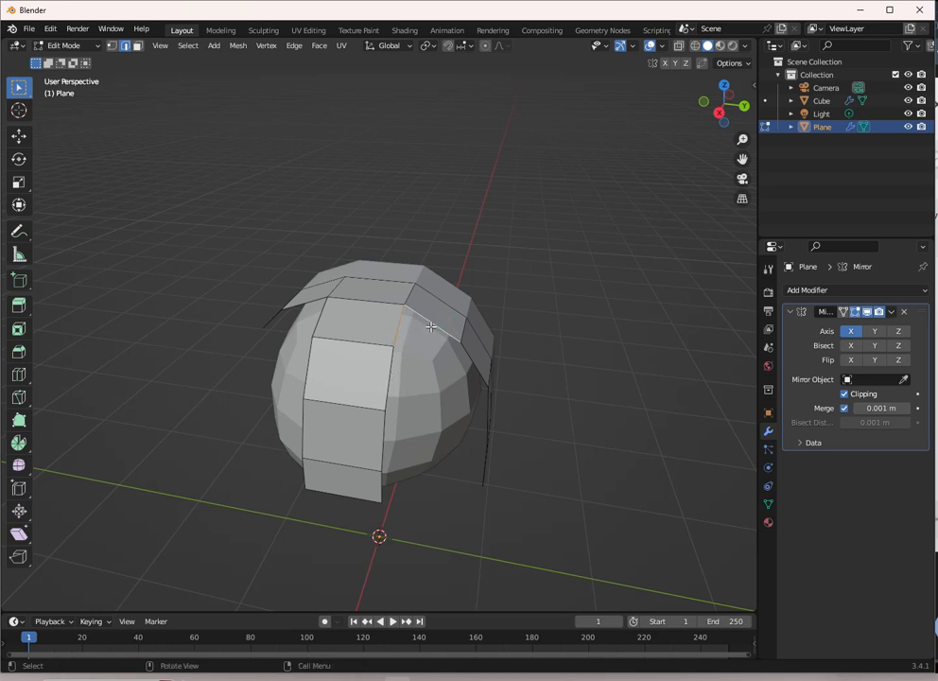
middle_click_drag(444, 361, 406, 402)
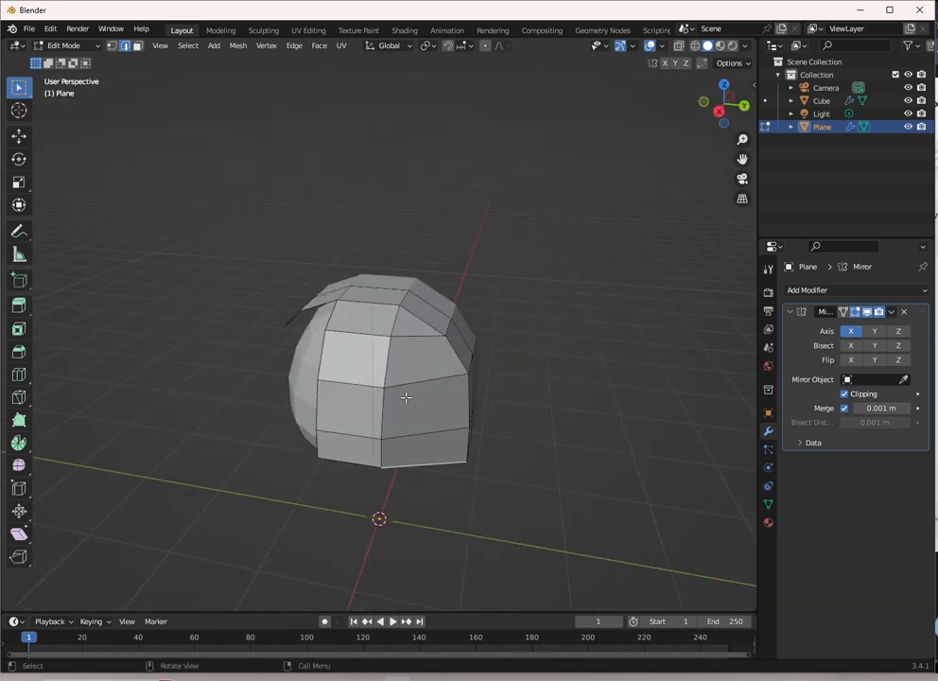
Step: Add a vertical loop cut through the middle of the filled faces between the side and back strips
key("ctrl+r")
left_click(398, 331)
left_click(393, 329)
right_click(409, 331)
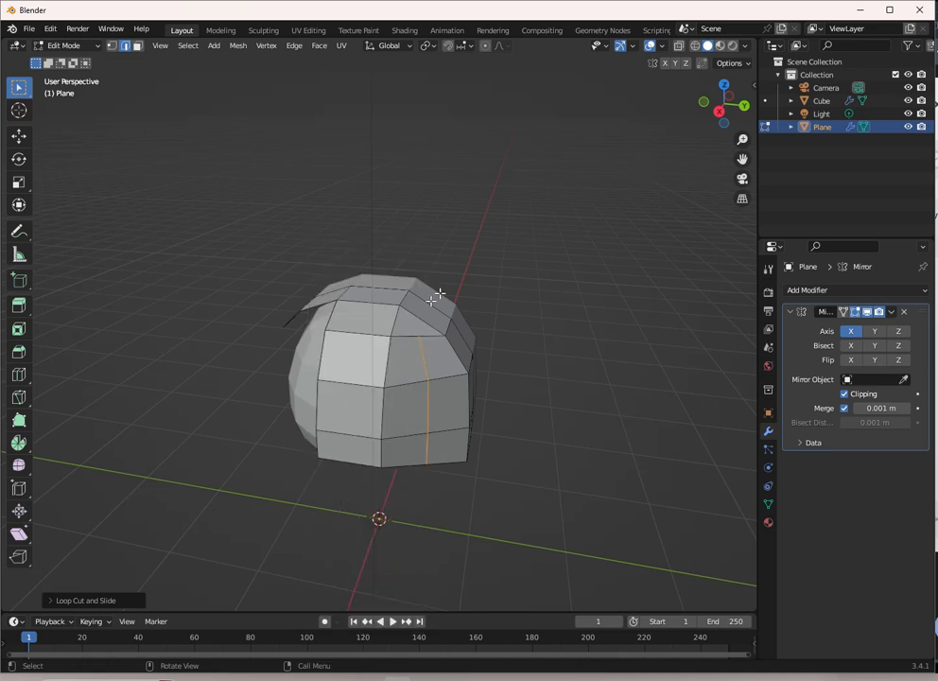
Step: Knife-cut the upper triangle from the loop cut's upper end to the corner vertex of the top face
scroll(425, 308, "up", 5)
key("k")
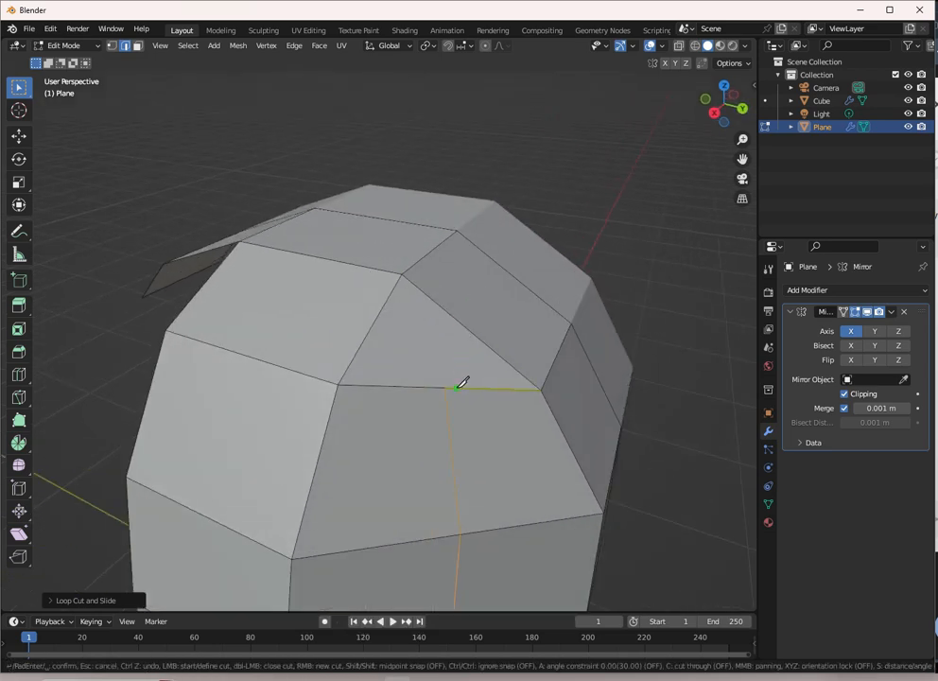
left_click(405, 271)
key("Return")
Step: Try to bevel the whole vertical edge line, including the cut that reaches the top face's corner vertex
scroll(444, 345, "down", 4)
middle_click_drag(449, 351, 429, 321)
key("ctrl+b")
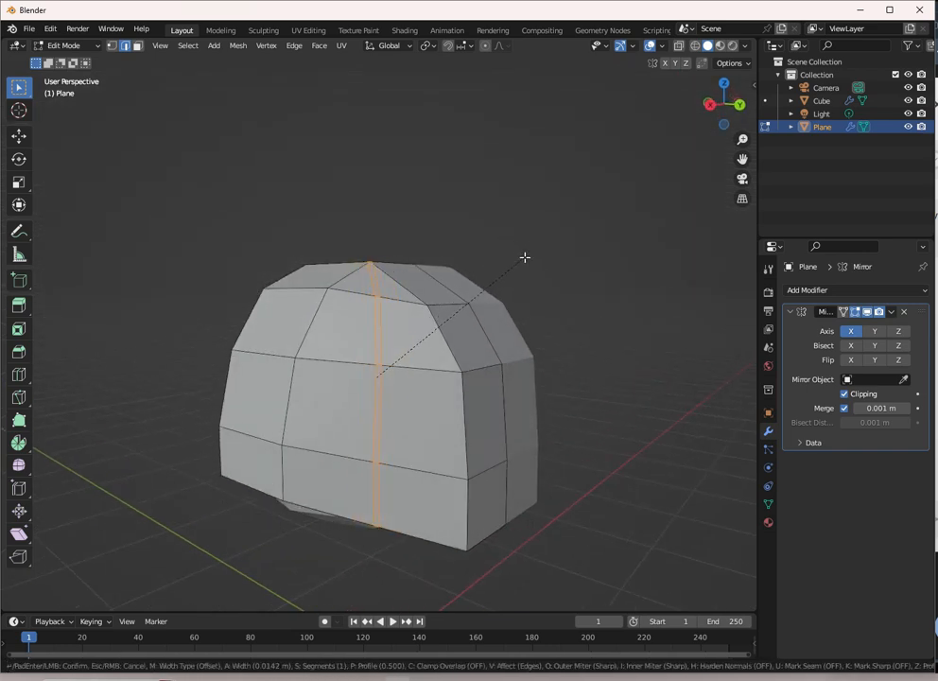
left_click(528, 257)
middle_click_drag(527, 255, 469, 339)
scroll(469, 340, "up", 3)
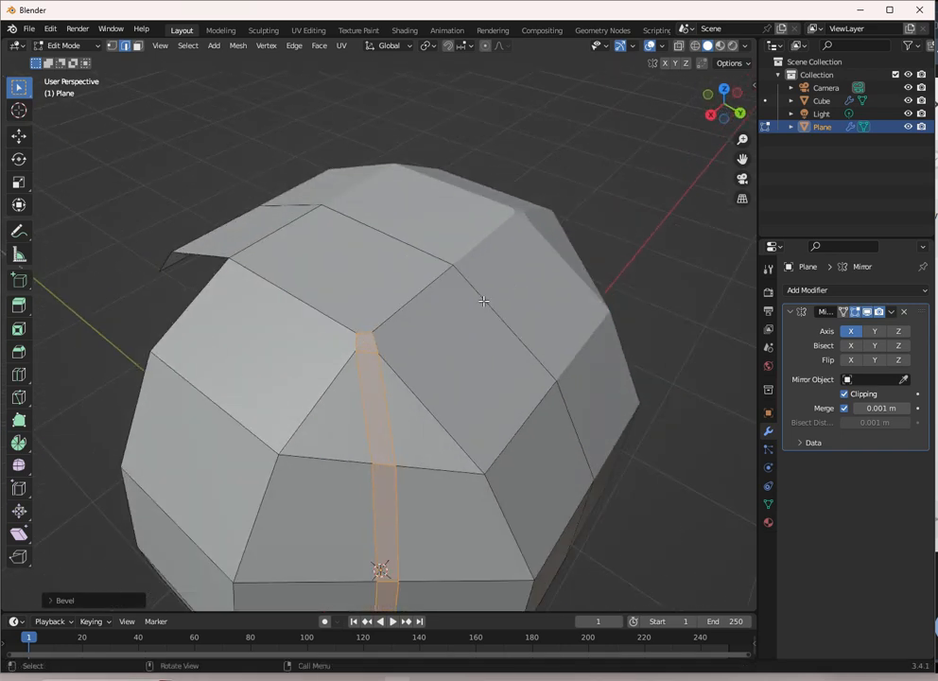
middle_click_drag(467, 331, 459, 309)
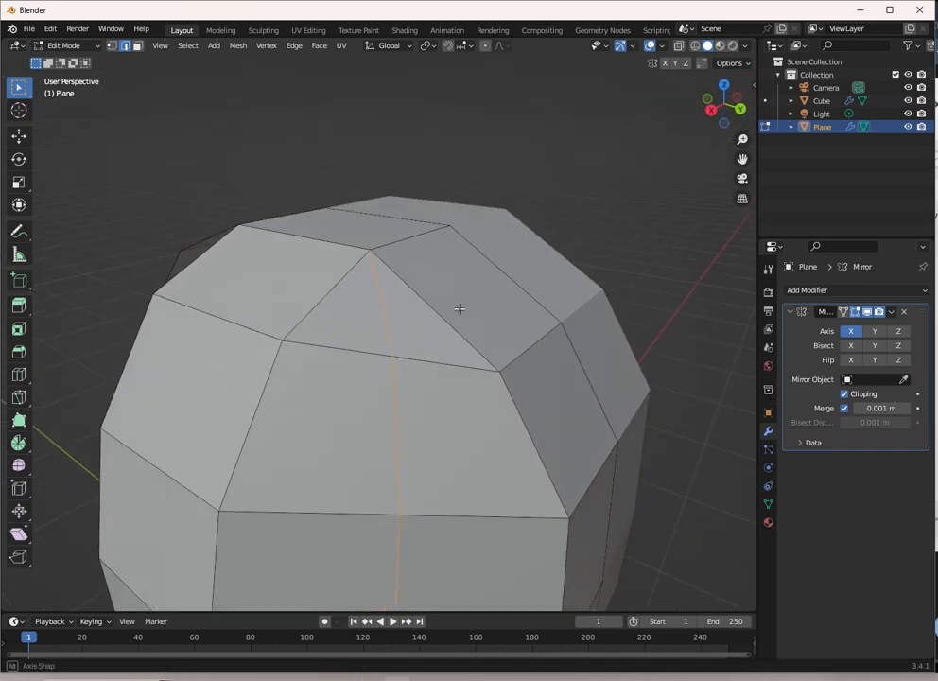
Step: Deselect the edge inside the triangle and bevel the remaining vertical edge line into a wider strip of faces
left_click(403, 326, "ctrl")
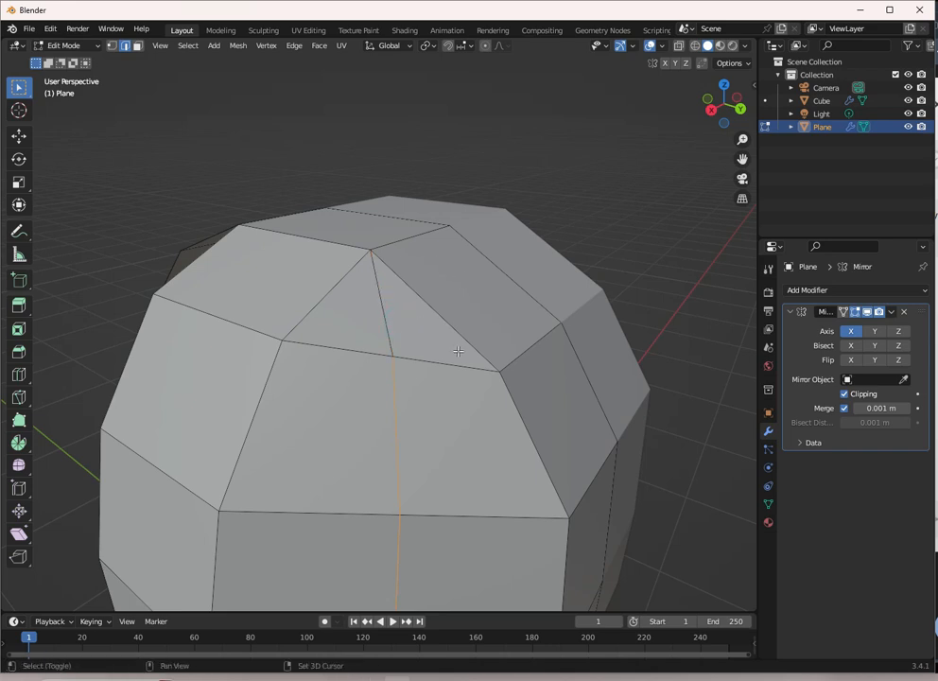
middle_click_drag(458, 351, 454, 299, "shift")
key("ctrl+b")
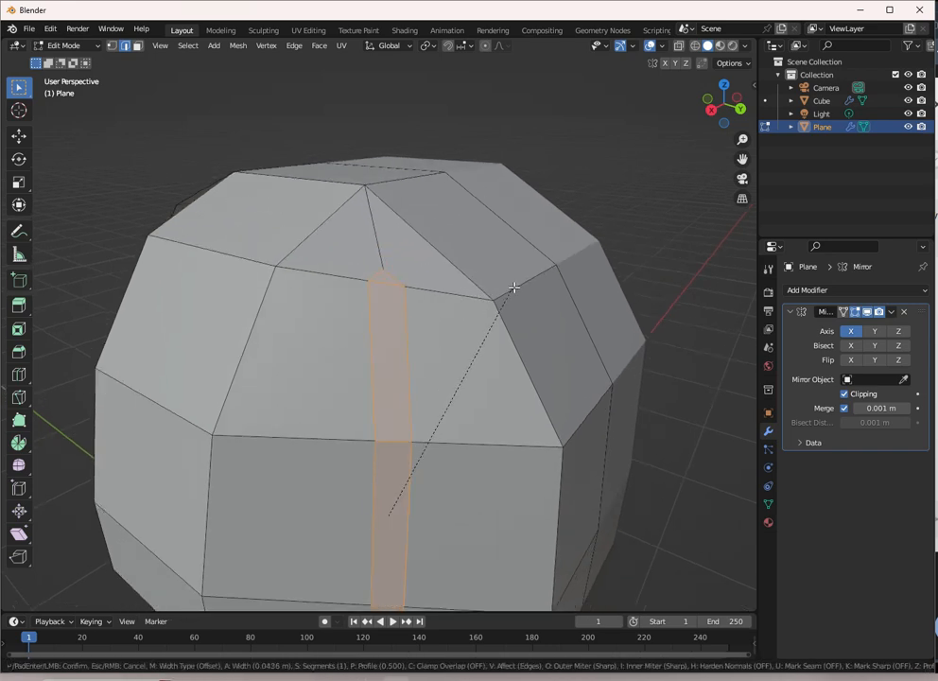
left_click(561, 274)
Step: In top view, move the beveled faces outward by about 0.06 m in X and 0.05 m in Y to round the back corner
scroll(473, 294, "down", 4)
middle_click_drag(409, 308, 467, 344)
scroll(467, 343, "up", 3)
key("KP_7")
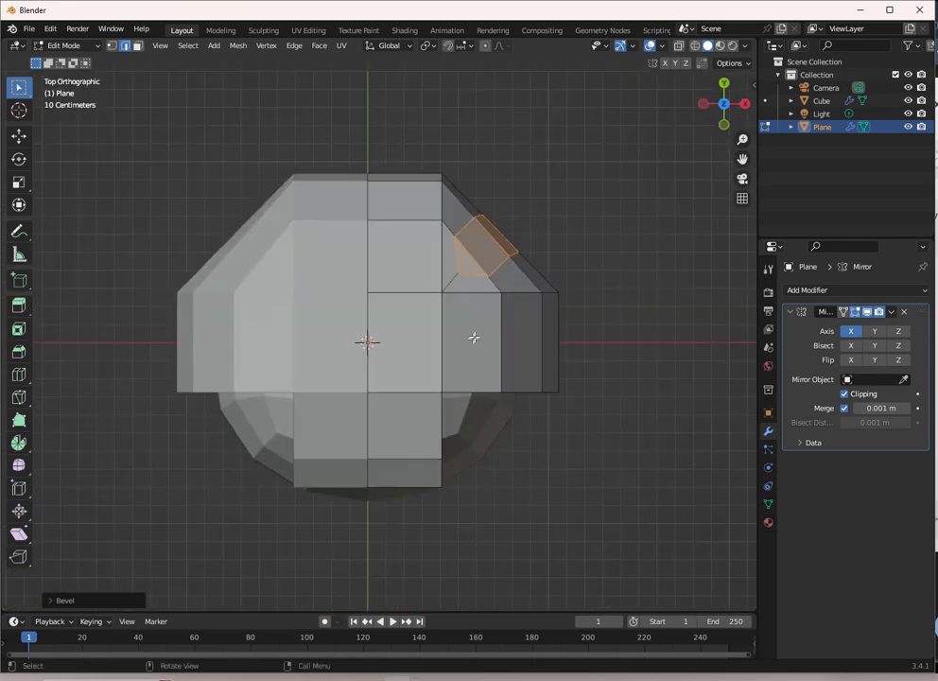
key("g")
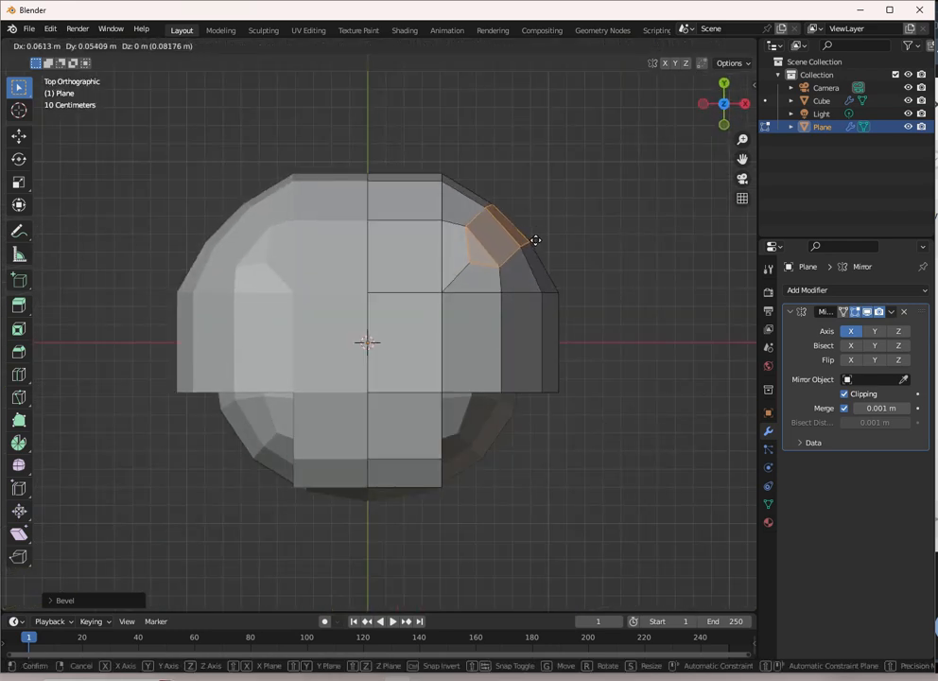
left_click(536, 239)
Step: Extrude the front flap's inner corner vertex outward and fill a face between it and the adjoining vertices of the side panel
middle_click_drag(496, 312, 433, 219)
scroll(433, 219, "down", 4)
middle_click_drag(423, 286, 417, 334)
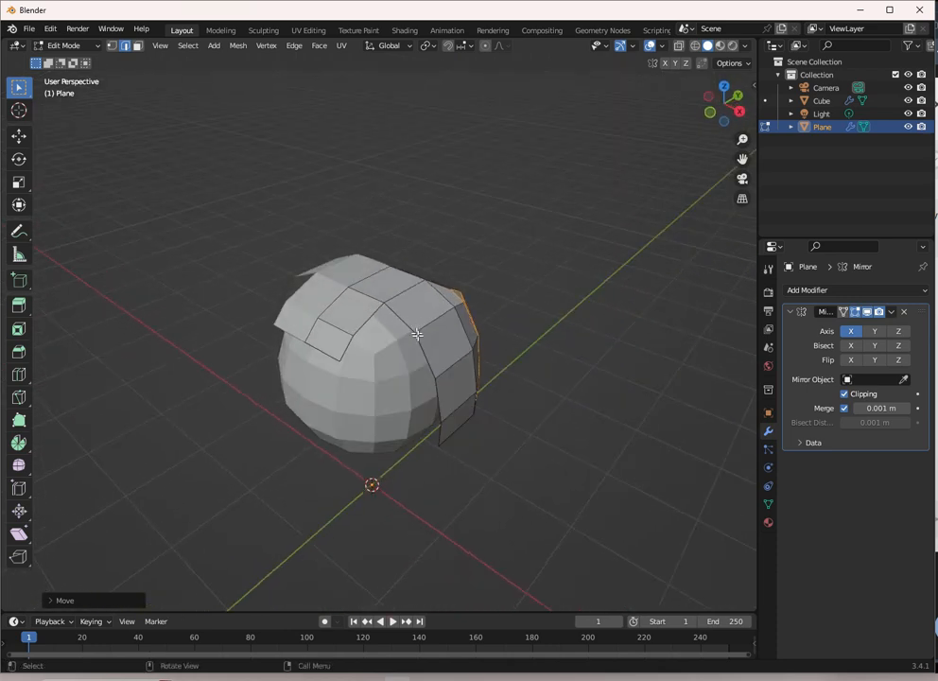
left_click(362, 333)
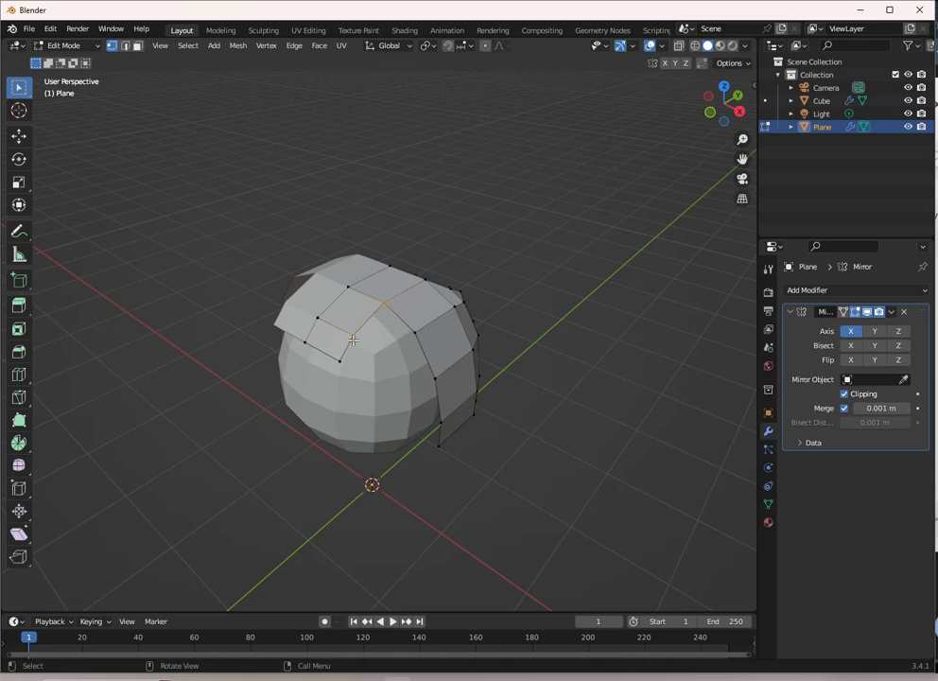
scroll(353, 339, "up", 7)
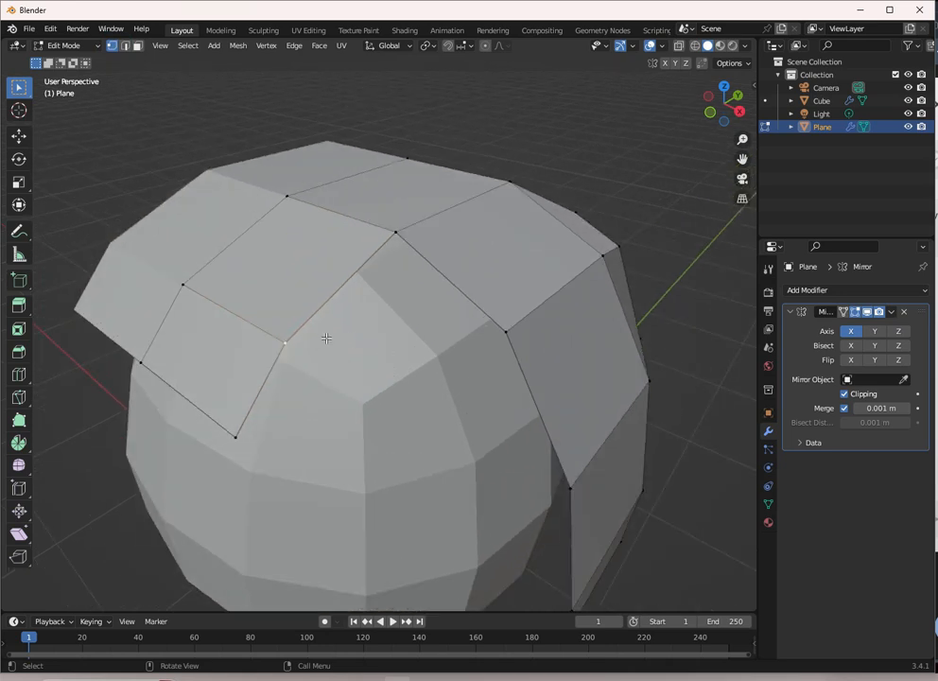
key("g")
left_click(425, 399)
mouse_move(425, 414)
middle_mouse_down()
mouse_move(473, 278)
mouse_move(458, 339)
mouse_move(426, 404)
mouse_move(437, 396)
middle_mouse_up()
right_click(512, 336, "shift")
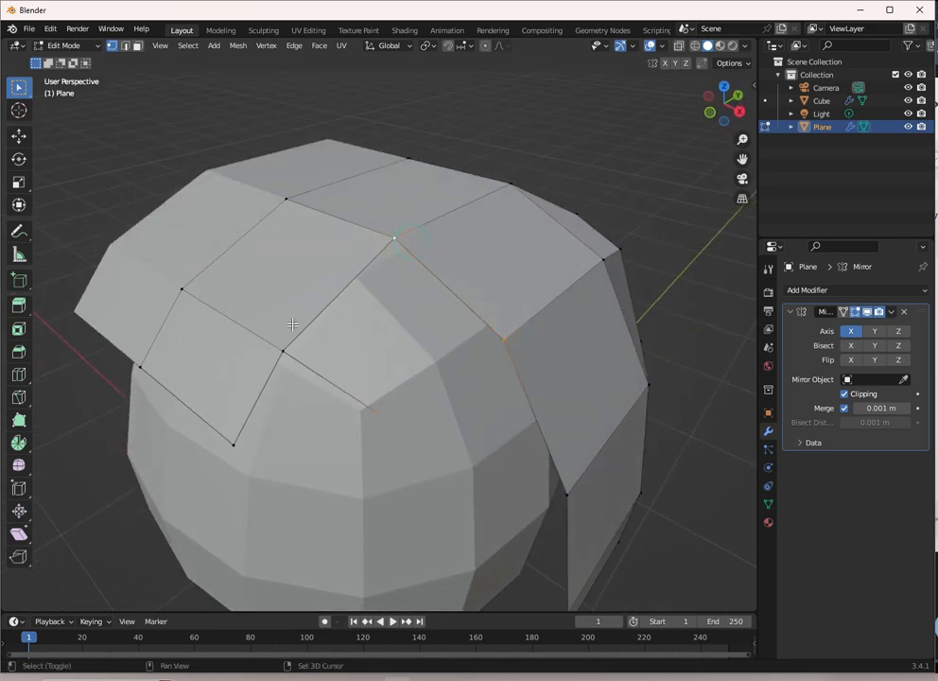
key("f")
Step: In right view, extrude the new front side vertex downward and adjust its position along X
middle_click_drag(369, 416, 424, 356)
scroll(474, 222, "down", 3)
middle_click_drag(475, 248, 404, 298)
key("KP_3")
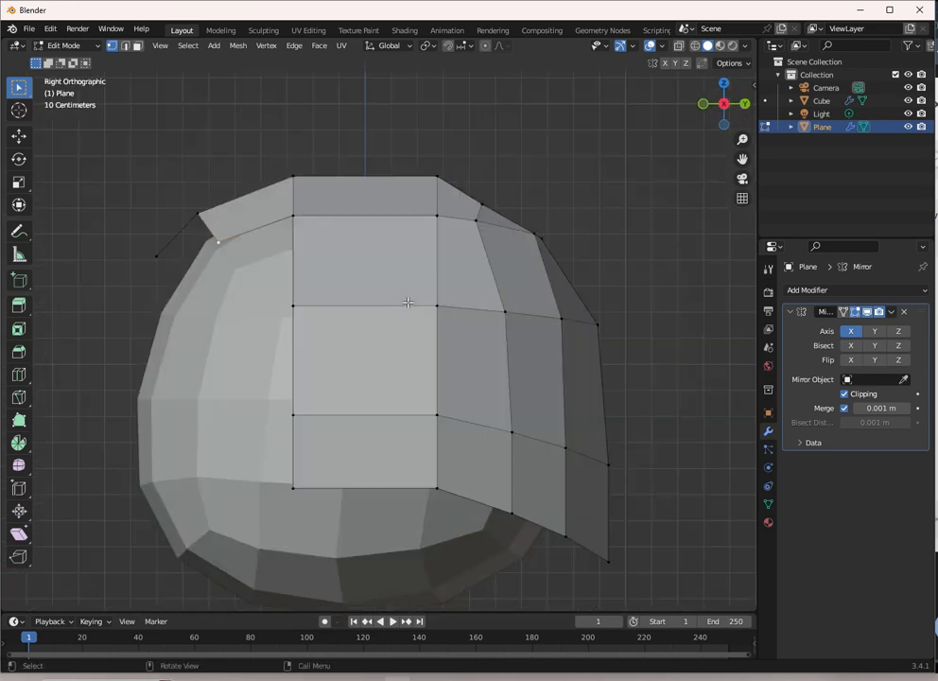
key("e")
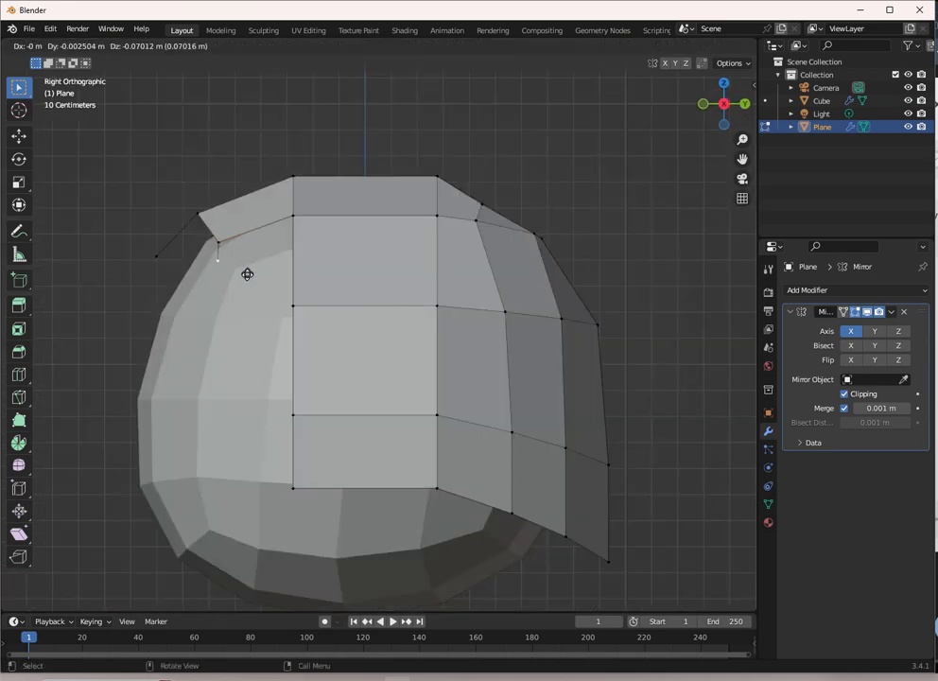
left_click(251, 346)
middle_click_drag(251, 346, 493, 353)
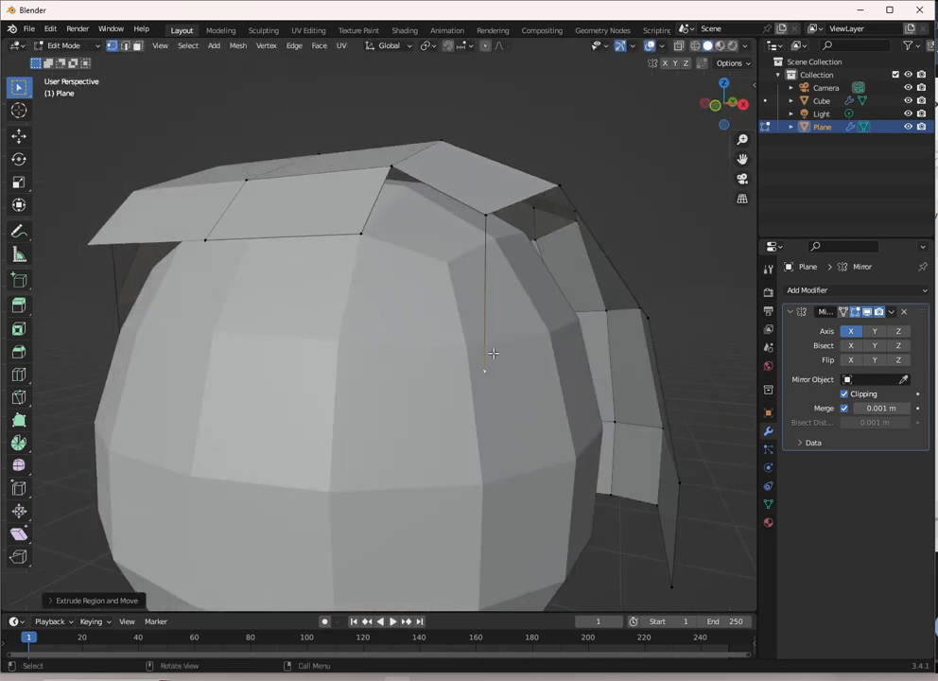
key("g")
key("x")
left_click(551, 360)
Step: Fill the side face between the downward-extruded edge and the front edge of the side panel
middle_click_drag(550, 361, 436, 372)
left_click(395, 354, "shift")
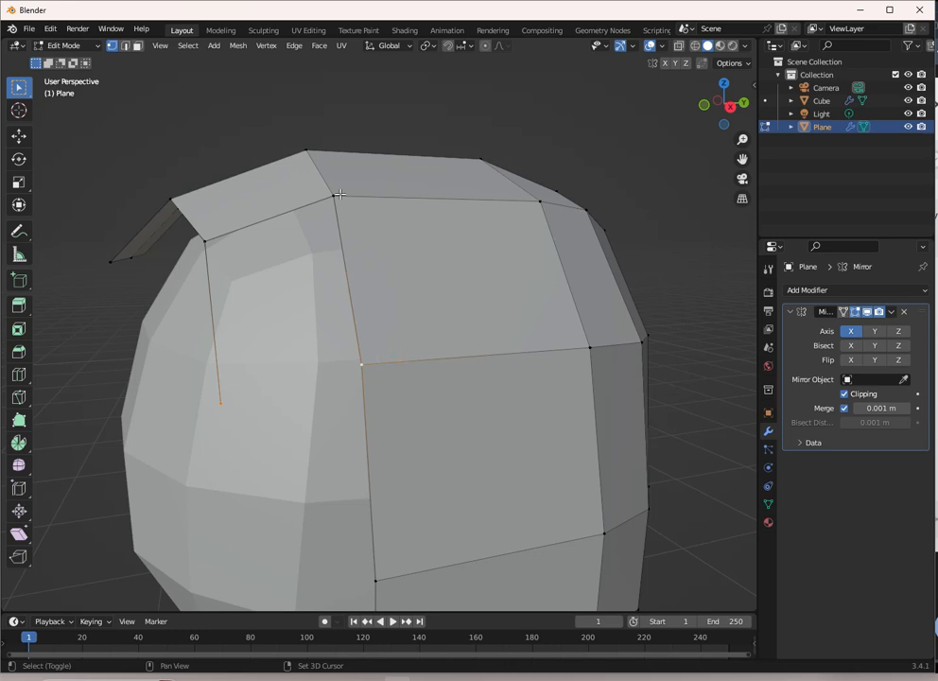
scroll(400, 243, "down", 3)
middle_click_drag(398, 249, 568, 312)
scroll(343, 304, "up", 5)
Step: In Object Mode, add a Solidify modifier to the hair shell and set its thickness to 0.21 m
key("Tab")
scroll(343, 305, "down", 4)
left_click(794, 312)
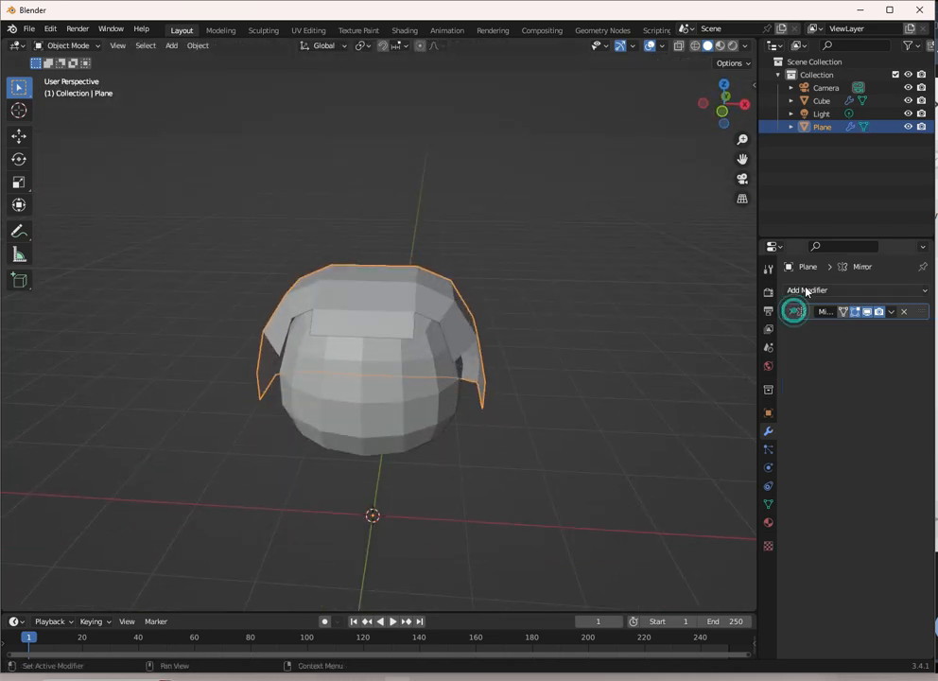
left_click(820, 290)
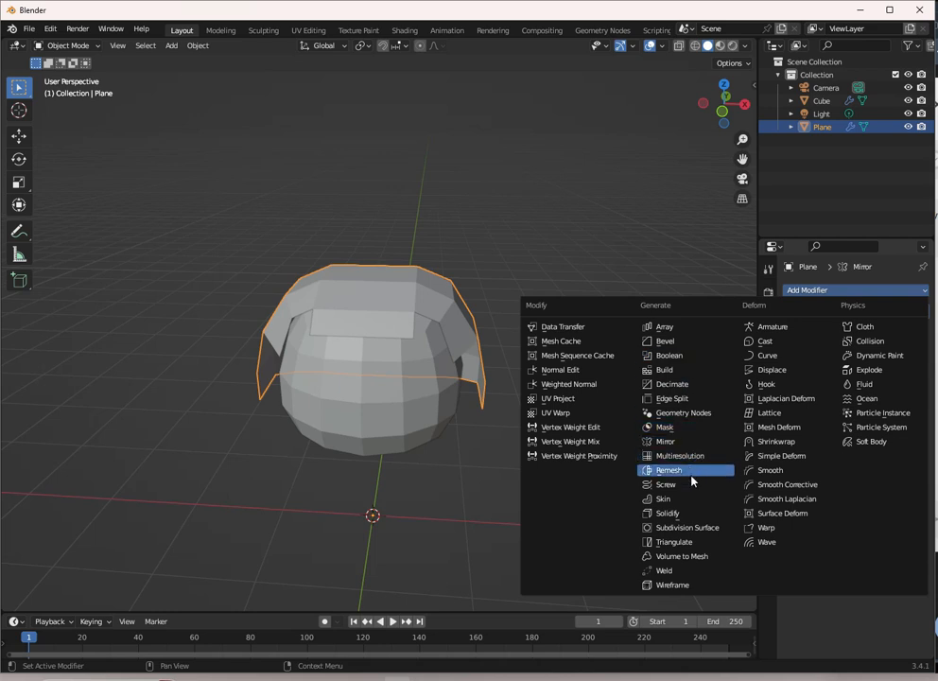
left_click(691, 521)
middle_click_drag(457, 325, 450, 293)
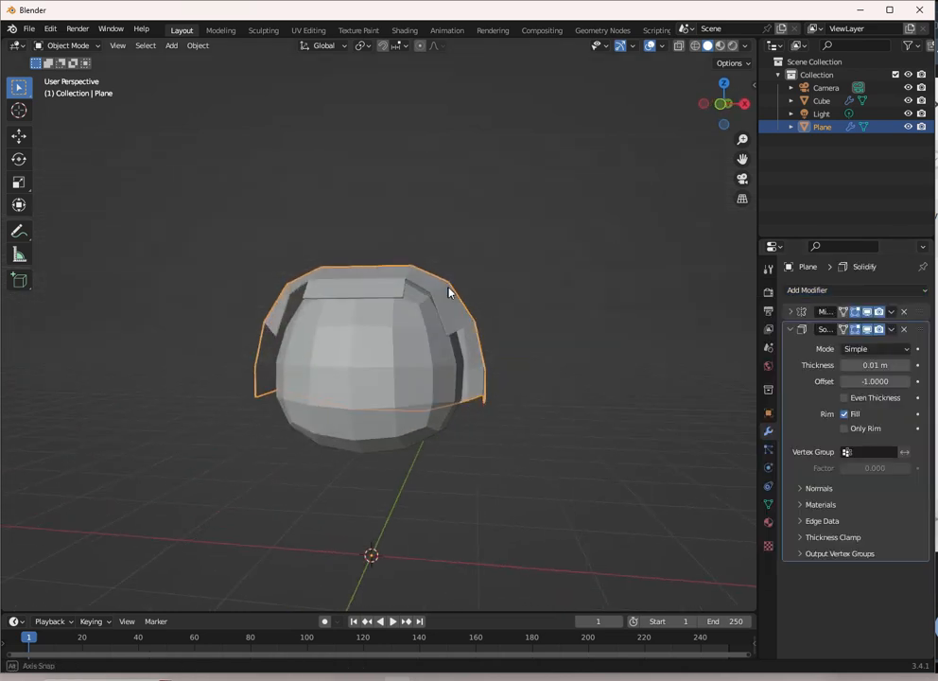
left_click_drag(864, 365, 898, 365)
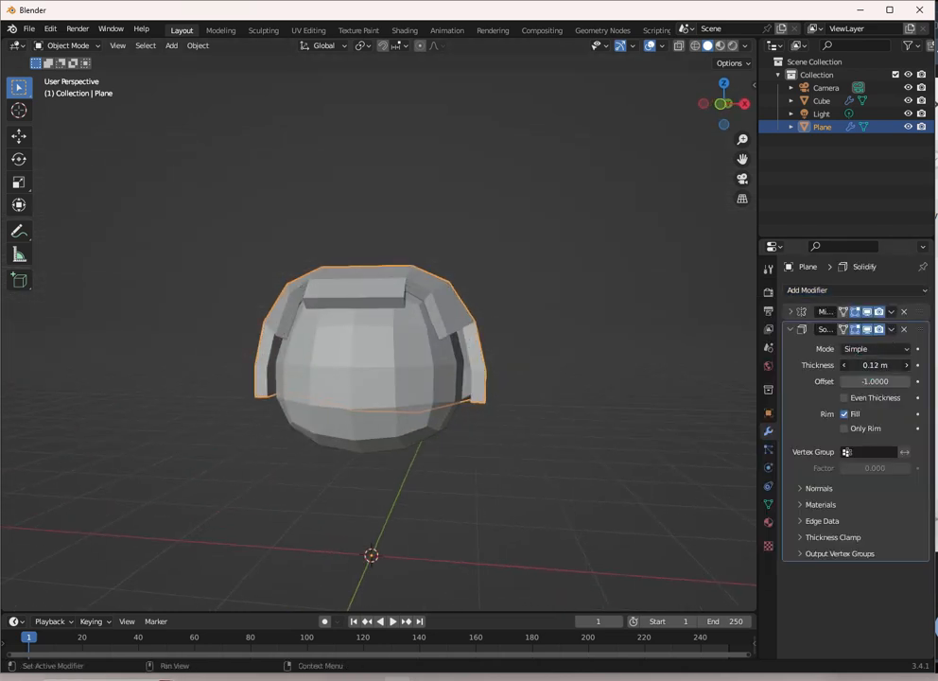
Step: Add a Subdivision Surface modifier to the head
mouse_move(596, 213)
middle_mouse_down()
mouse_move(383, 260)
mouse_move(436, 247)
mouse_move(575, 272)
mouse_move(590, 217)
middle_mouse_up()
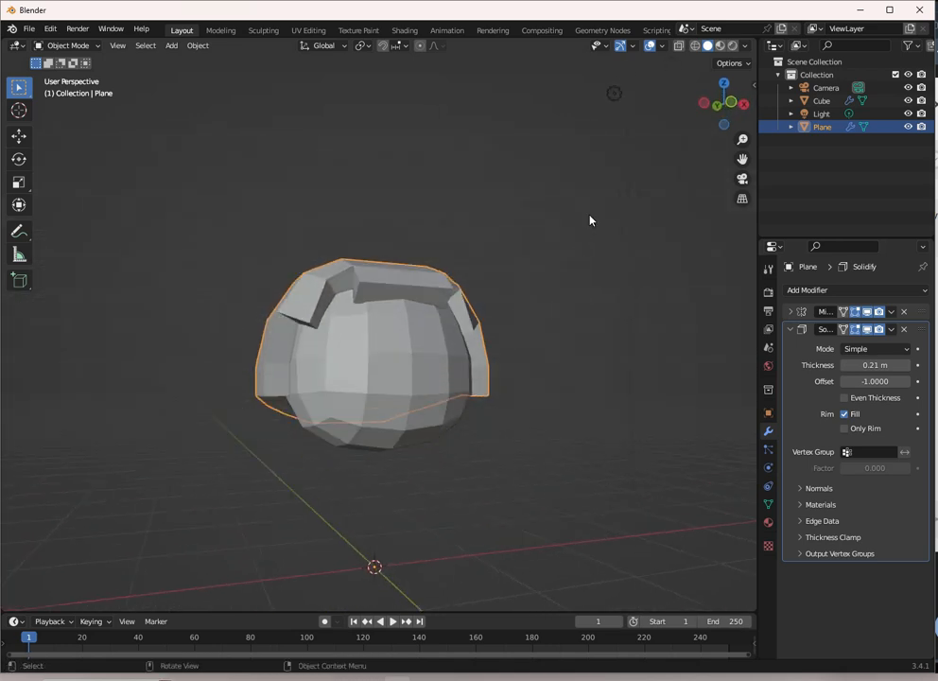
left_click(412, 341)
left_click(791, 311)
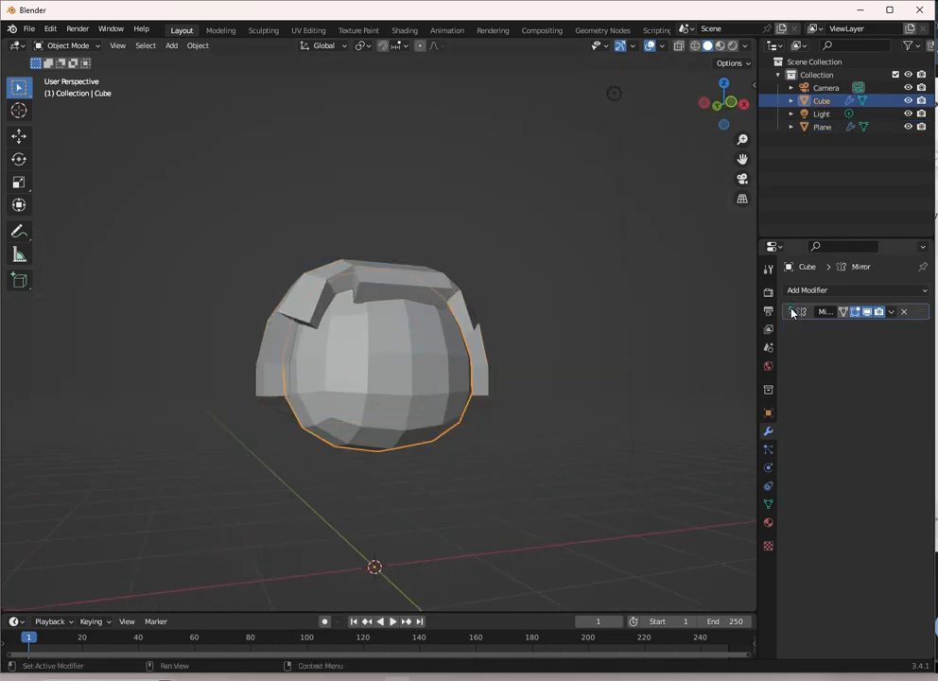
left_click(832, 289)
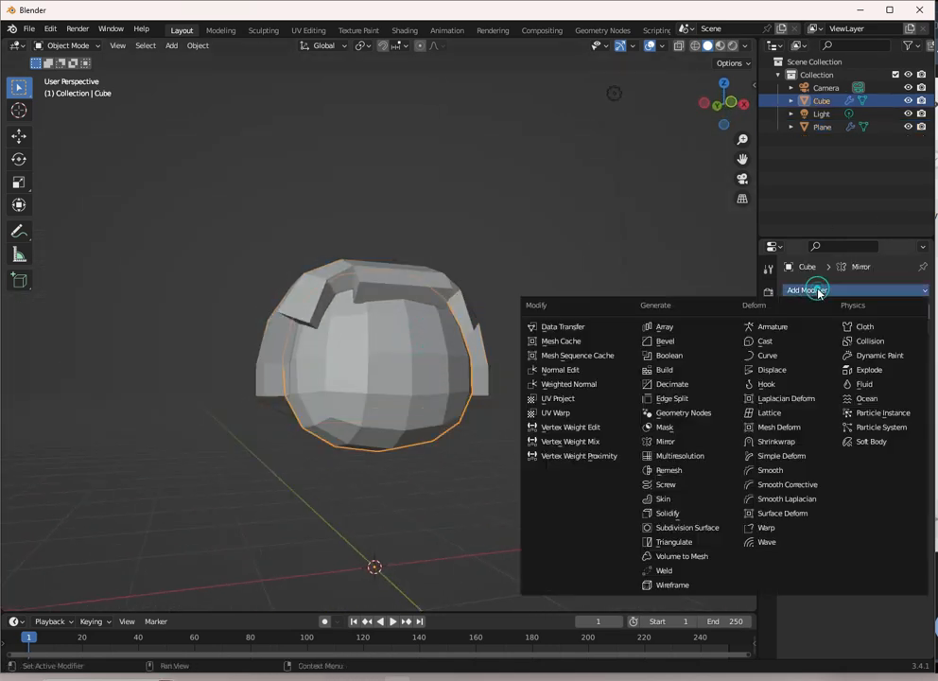
left_click(703, 530)
middle_click_drag(454, 379, 360, 395)
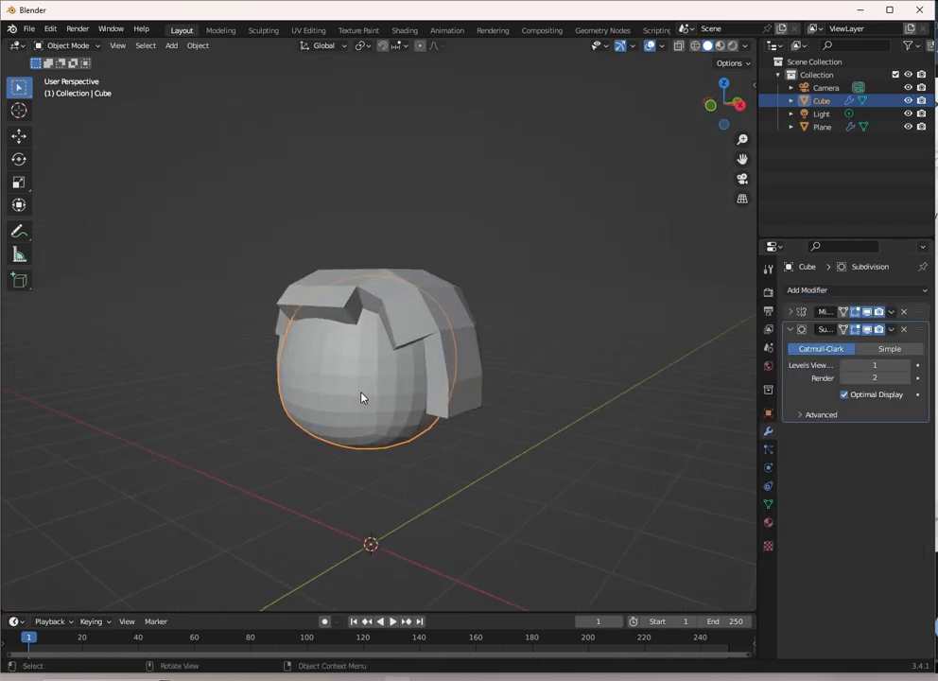
Step: Add a Subdivision Surface modifier to the hair shell after its Solidify modifier
left_click(458, 325)
scroll(356, 355, "up", 5)
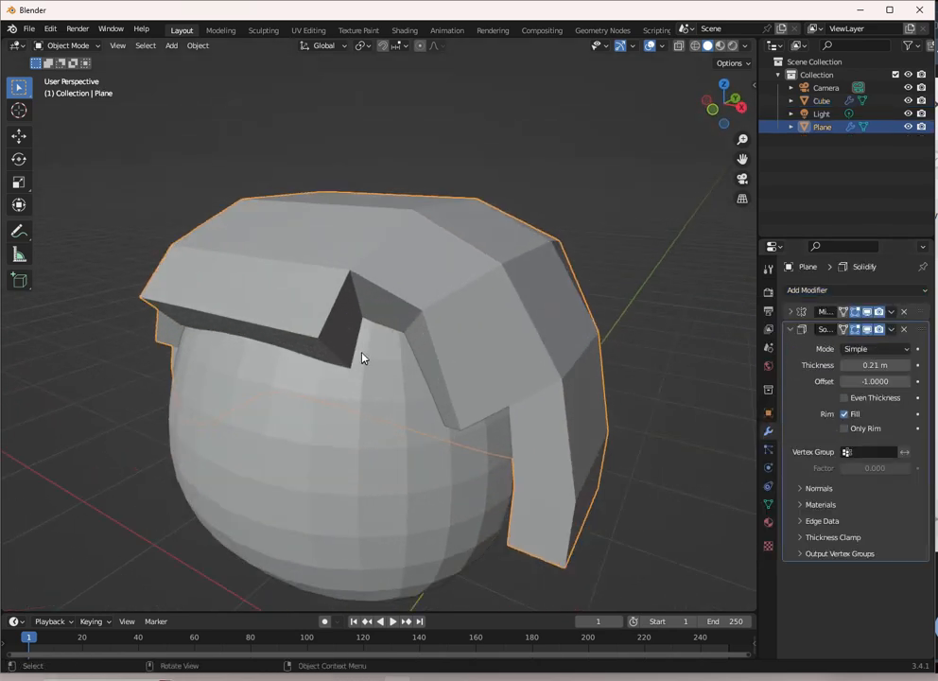
left_click(790, 330)
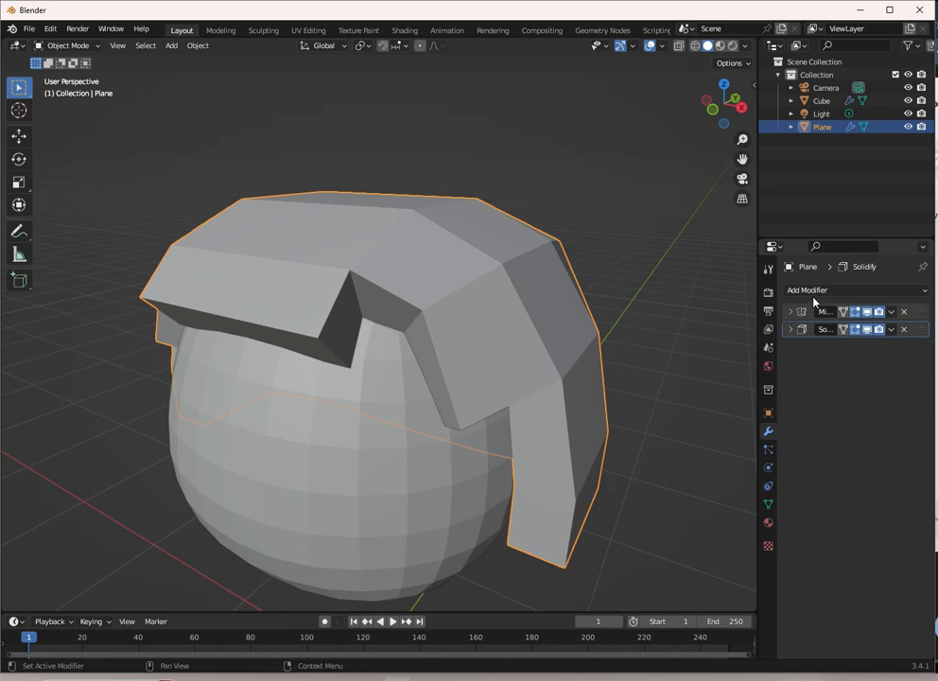
left_click(814, 292)
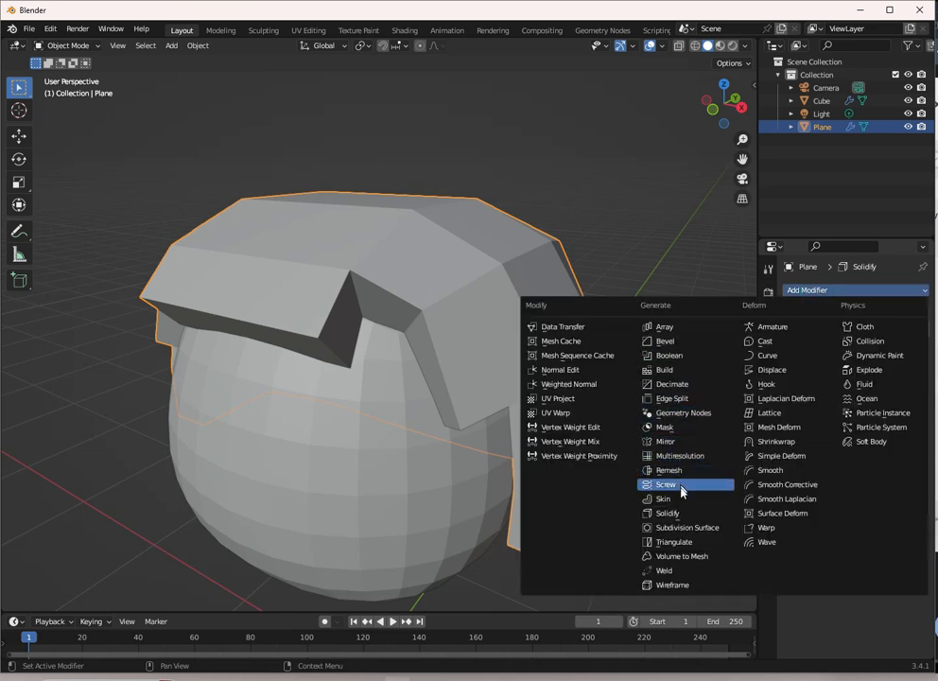
left_click(703, 534)
scroll(360, 362, "down", 4)
middle_click_drag(361, 362, 321, 361)
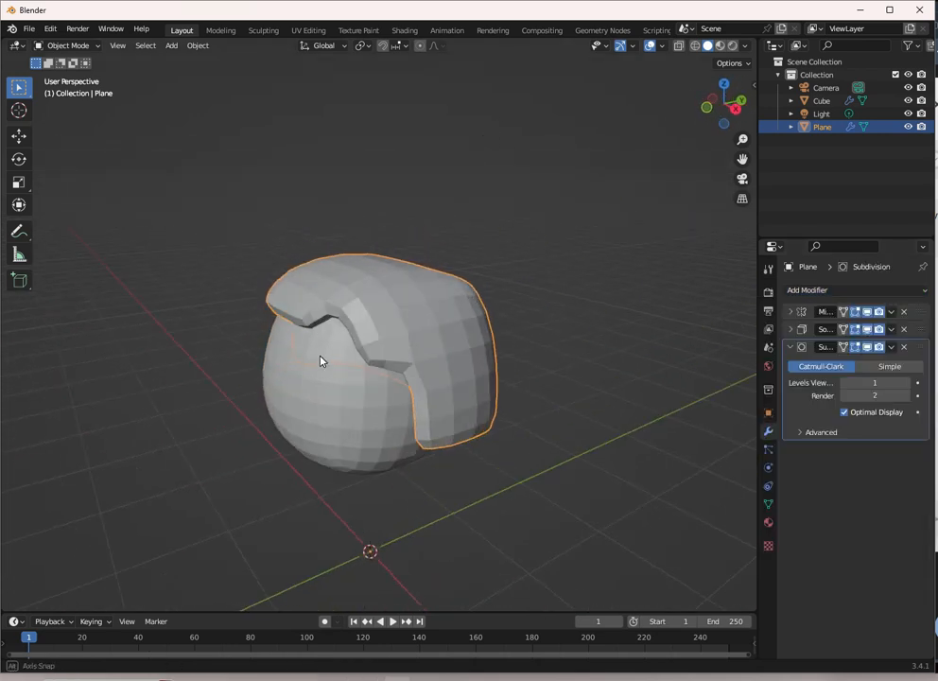
Step: Increase the hair shell's Solidify thickness to 0.31 m
left_click(791, 347)
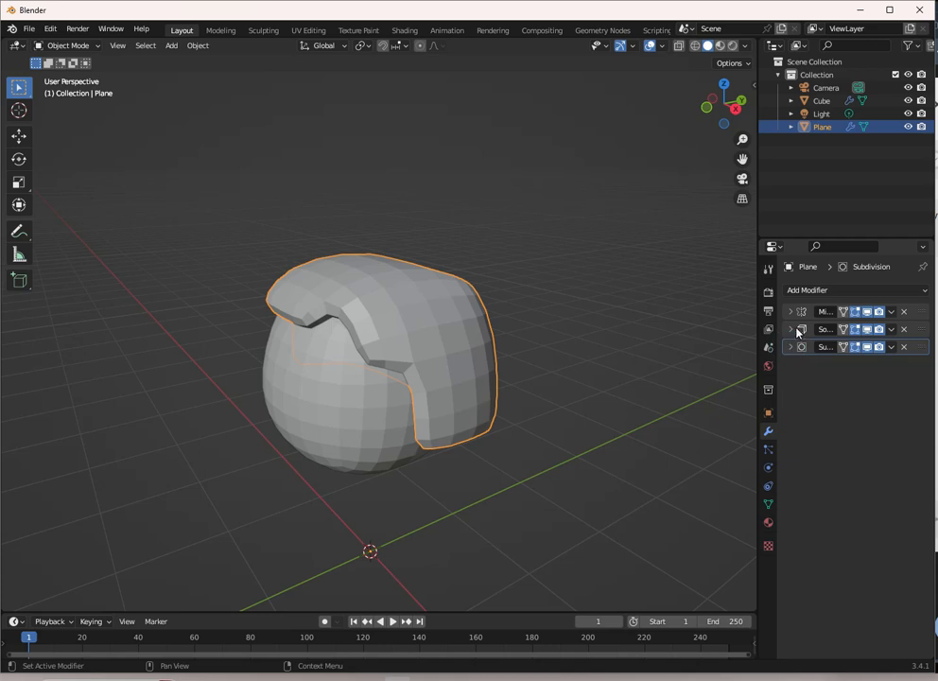
left_click(791, 329)
left_click(791, 329)
middle_click_drag(383, 352, 463, 325)
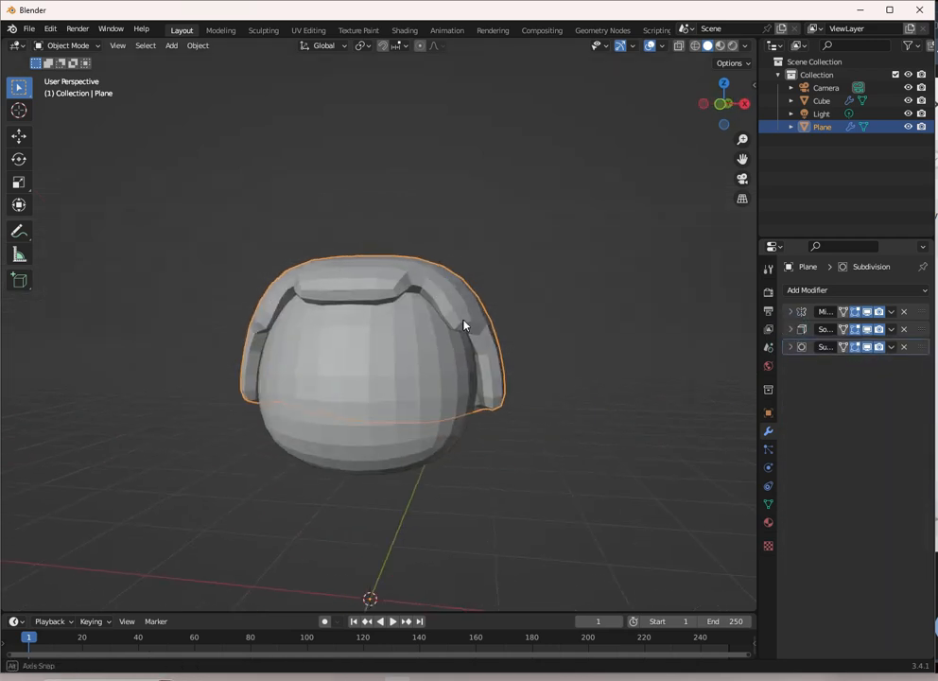
scroll(468, 322, "up", 2)
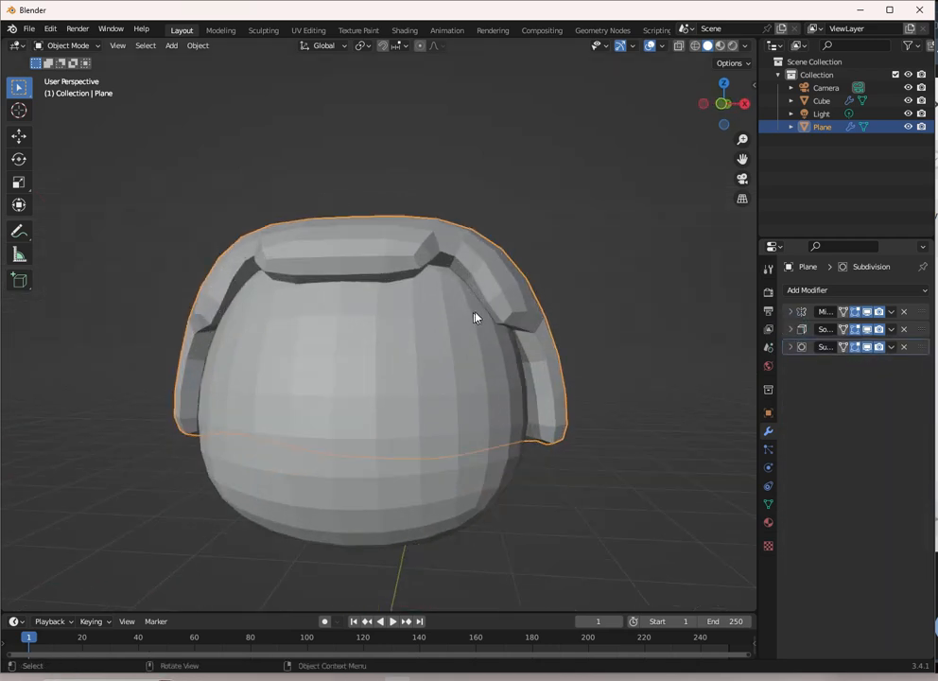
left_click(792, 330)
left_click(909, 365)
left_click(909, 365)
left_click(909, 365)
left_click(906, 365)
scroll(358, 310, "down", 2)
middle_click_drag(358, 310, 421, 359)
scroll(385, 350, "up", 3)
Step: In front view, deselect the hair shell and add a UV sphere for an eye
left_click(397, 396)
key("KP_1")
scroll(413, 377, "down", 2)
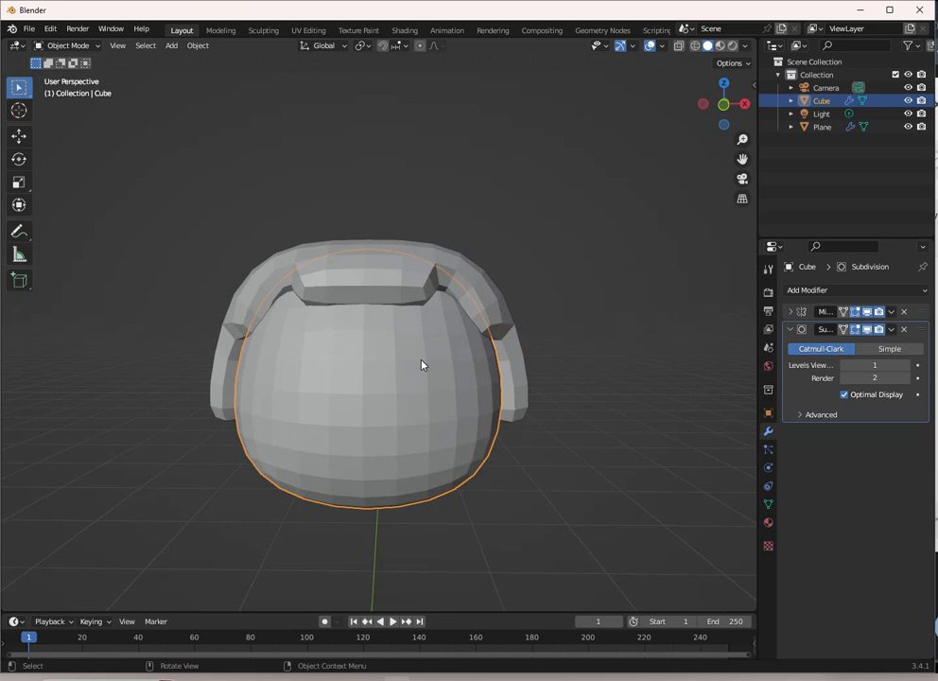
left_click(492, 305)
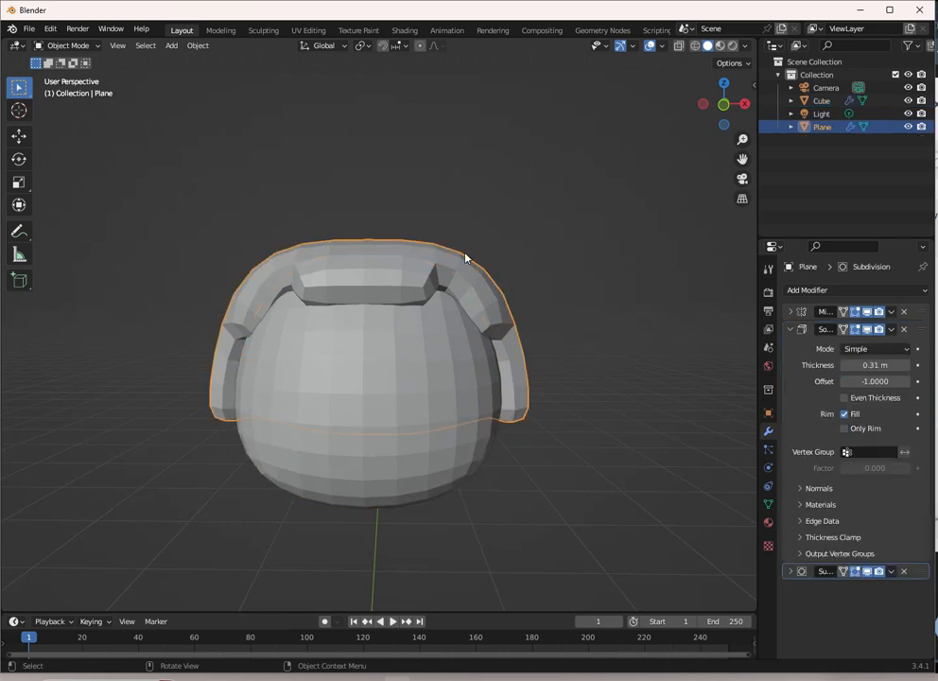
scroll(555, 241, "up", 2)
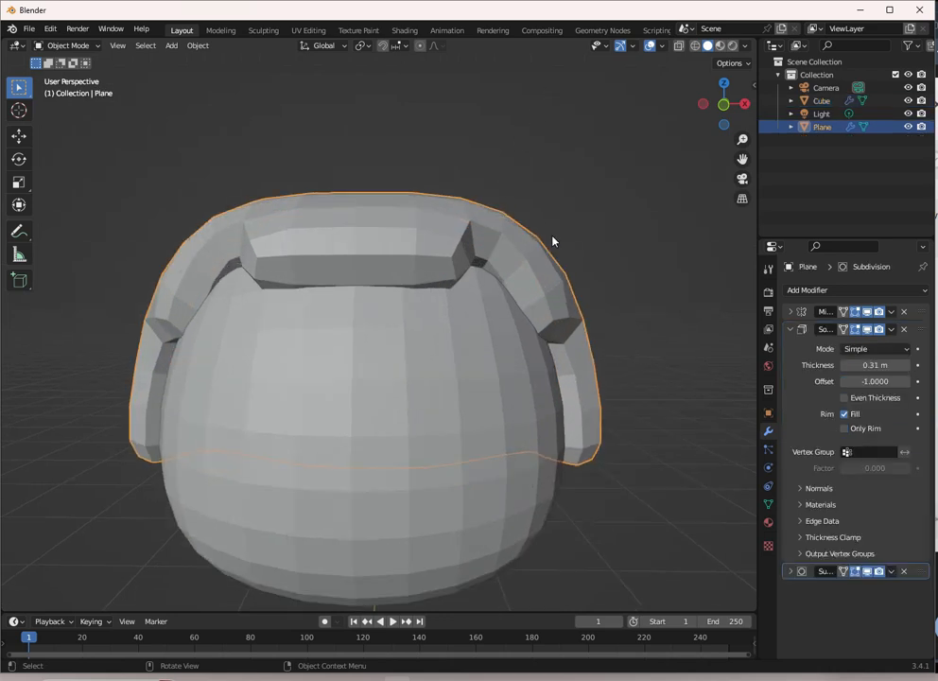
key("KP_1")
scroll(506, 317, "up", 2)
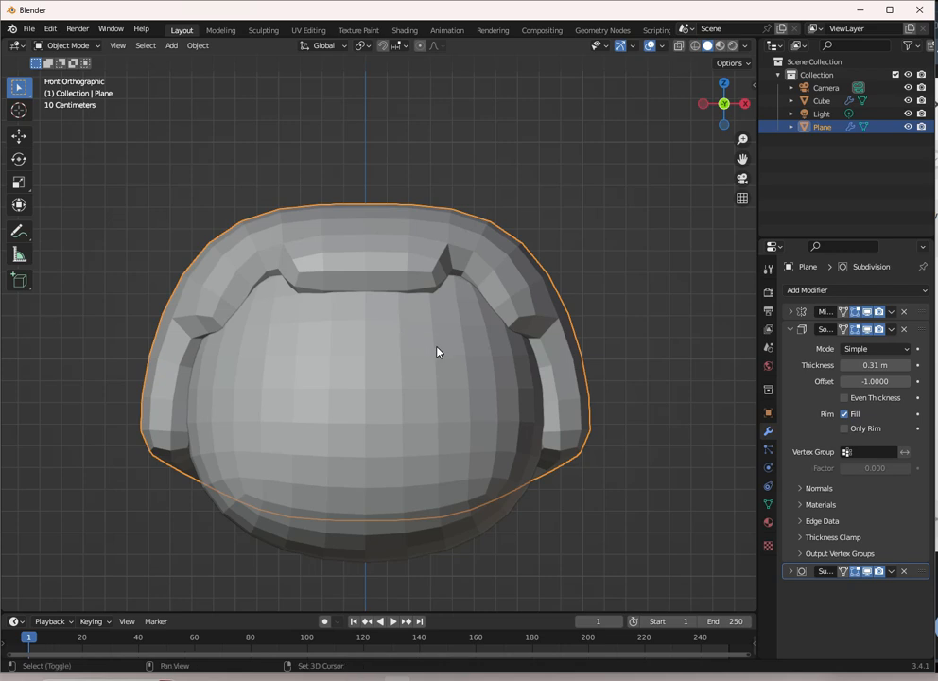
left_click(635, 202)
key("shift+a")
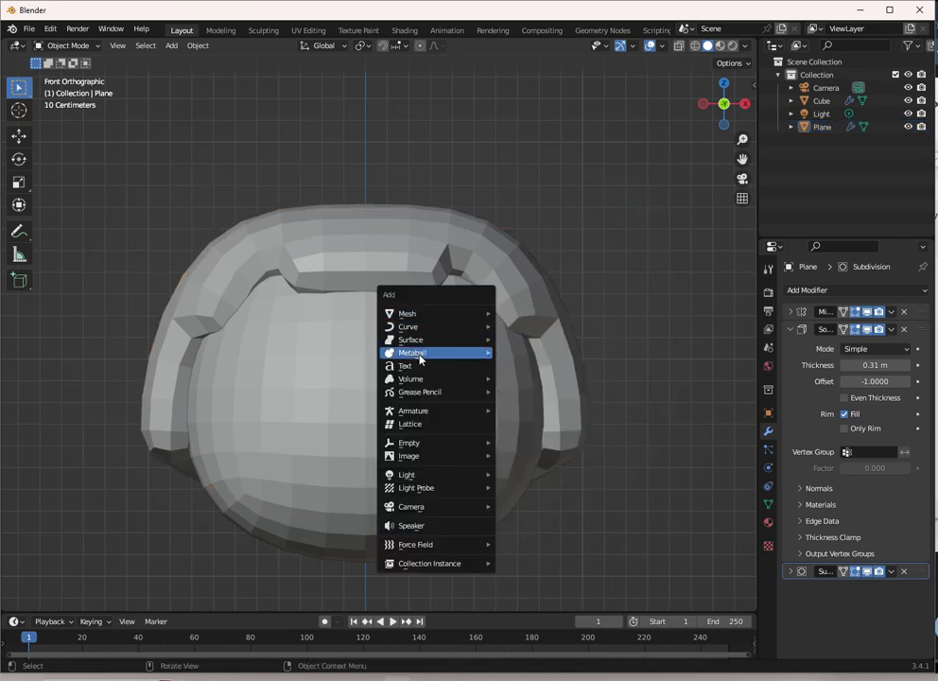
mouse_move(446, 314)
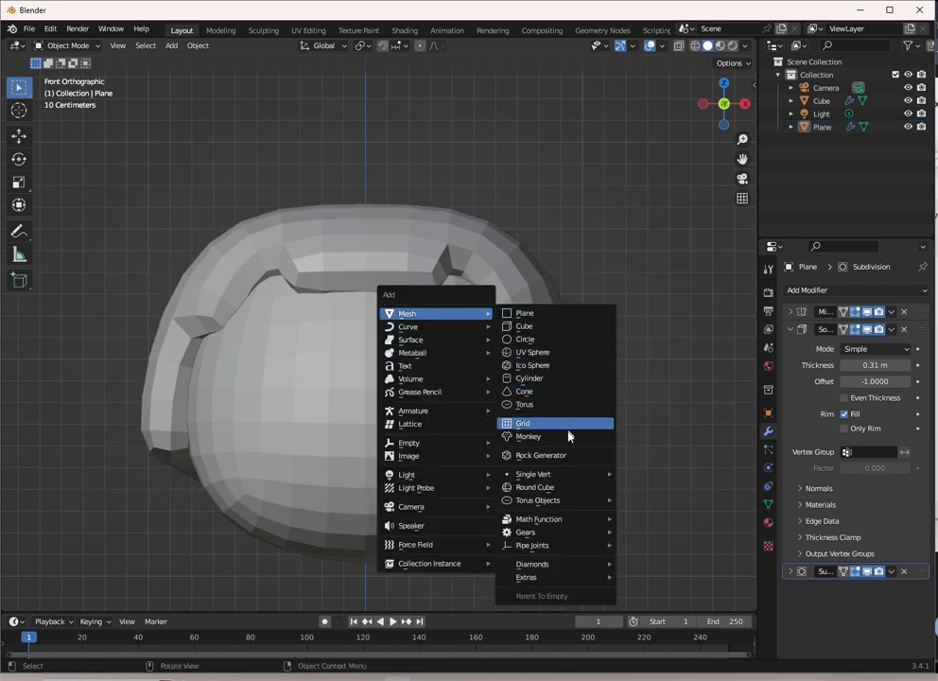
left_click(570, 352)
Step: In Edit Mode, scale the sphere's mesh down and rotate it about X so that a pole faces the front
scroll(513, 367, "down", 9)
scroll(457, 381, "up", 1)
key("Tab")
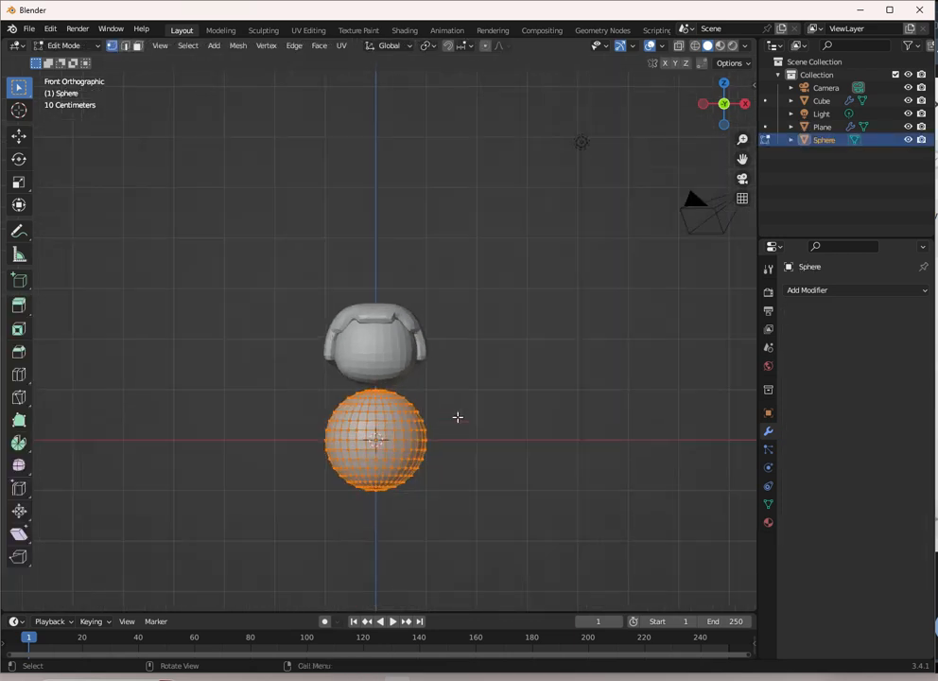
key("s")
left_click(428, 450)
scroll(430, 448, "up", 5)
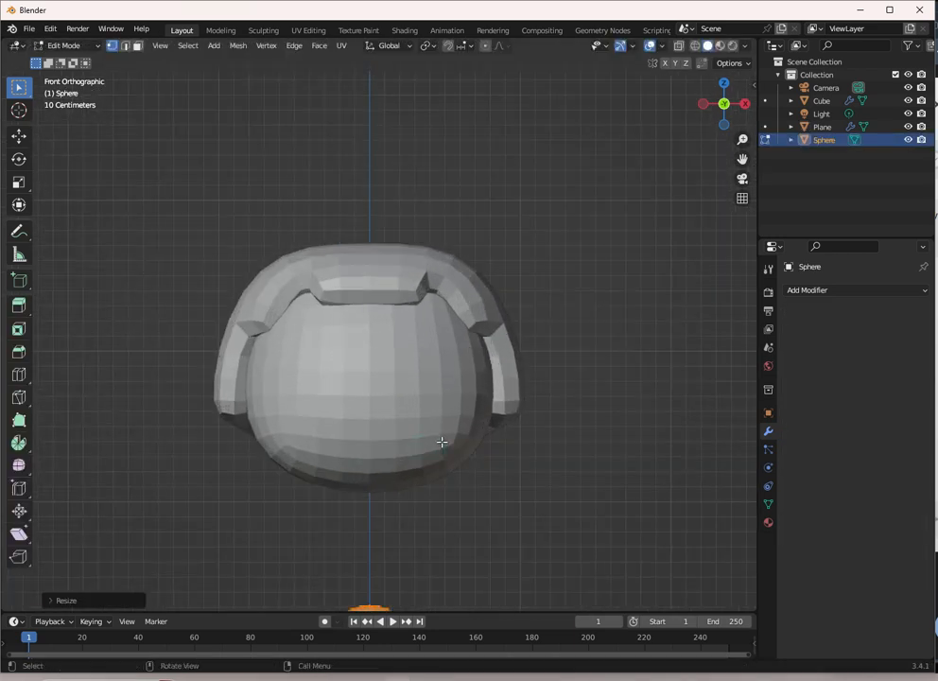
key("r")
key("x")
key("Return")
scroll(445, 463, "down", 2)
scroll(451, 433, "up", 2)
Step: Move the sphere's mesh up to the head and forward along negative Y toward the face
key("g")
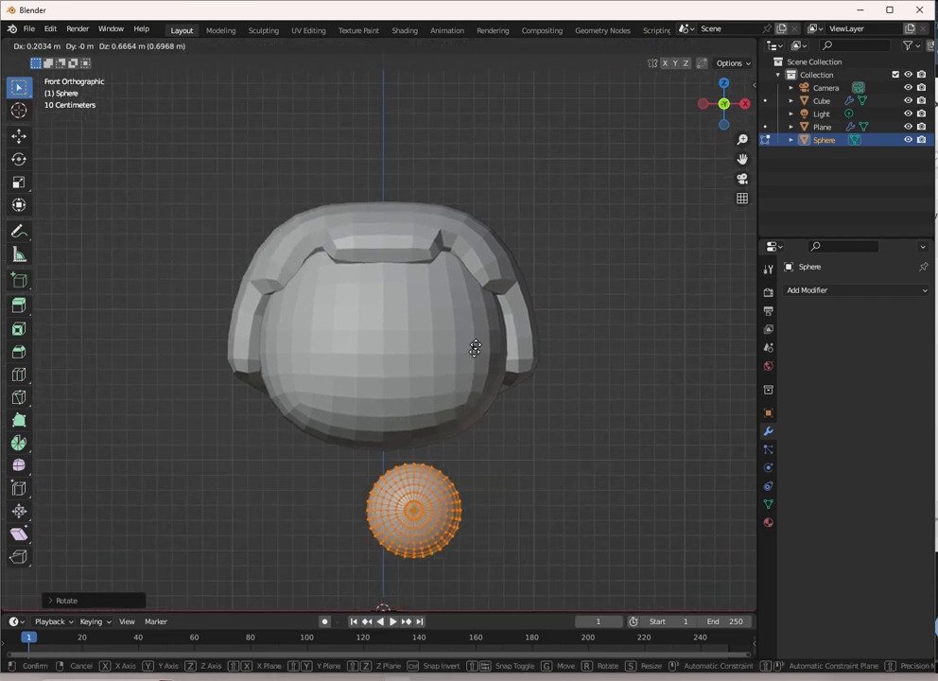
left_click(497, 218)
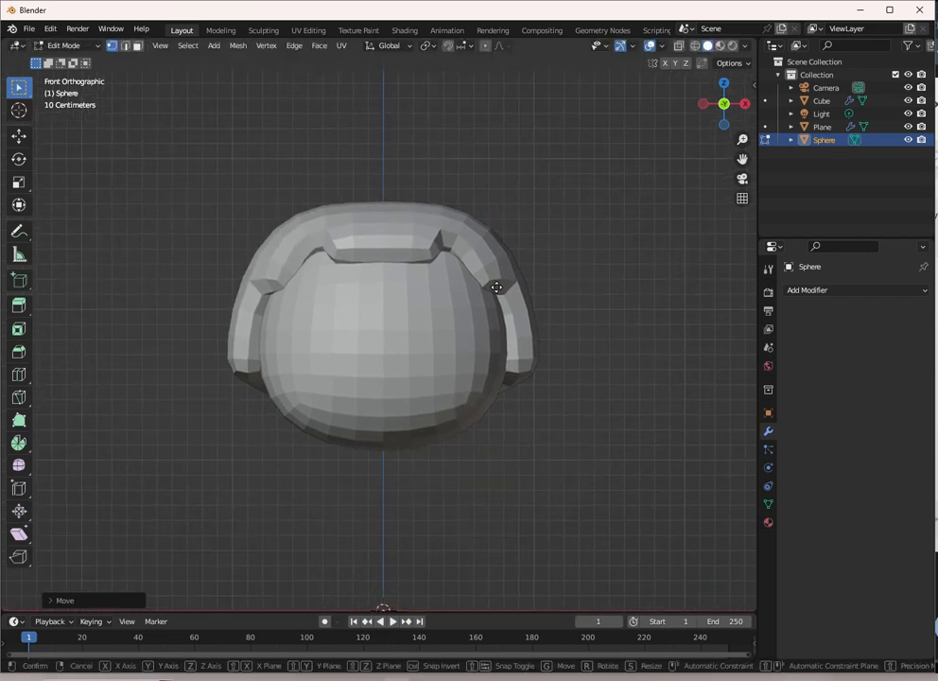
key("g")
key("y")
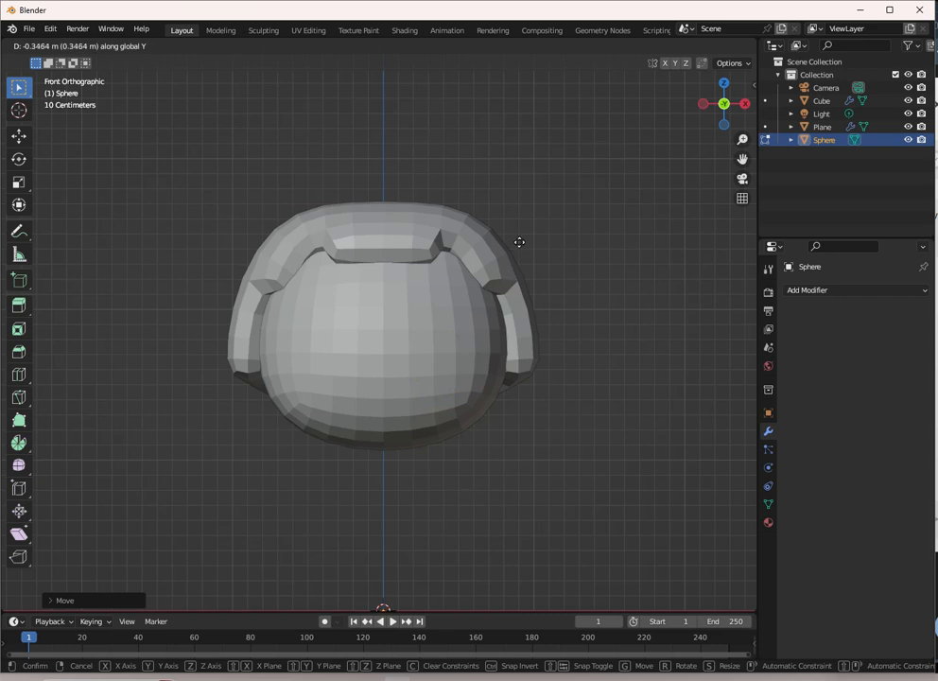
left_click(523, 230)
Step: Scale the eye mesh down and place it on the upper +X half of the face in front view
key("s")
left_click(521, 372)
key("g")
left_click(488, 325)
key("s")
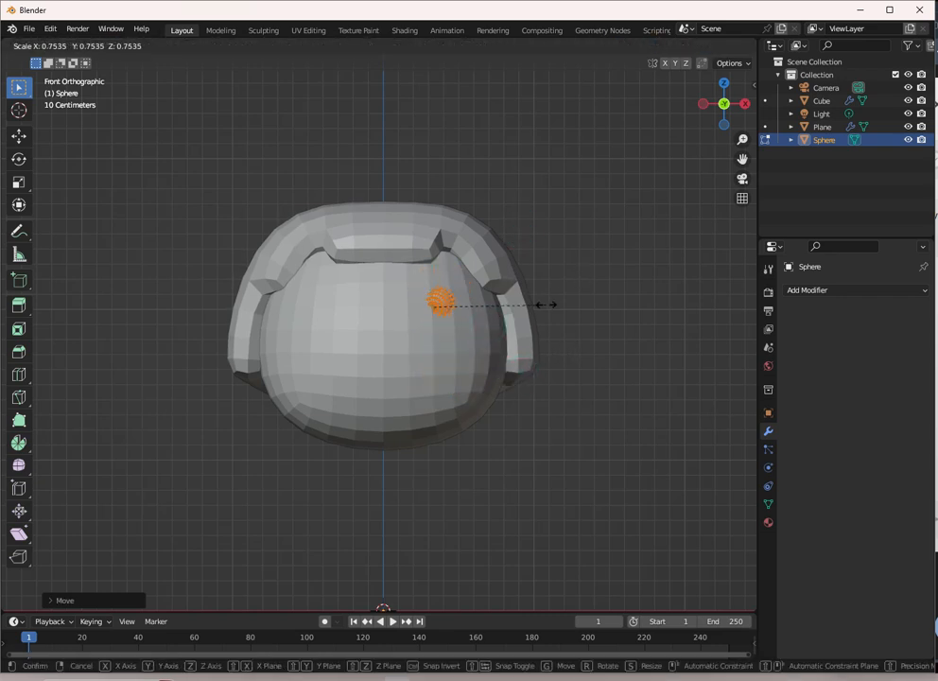
left_click(544, 298)
Step: Move the eye mesh forward along negative Y out of the face and flatten it along Y
scroll(548, 295, "up", 5)
middle_click_drag(548, 295, 516, 315)
key("g")
key("y")
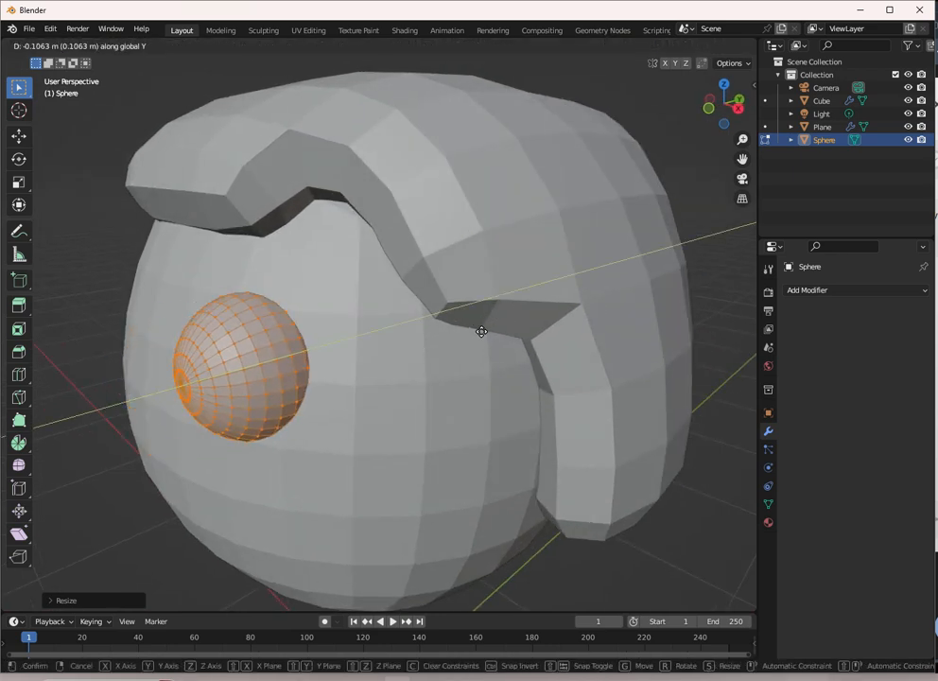
left_click(493, 325)
middle_click_drag(480, 326, 590, 321)
key("s")
key("y")
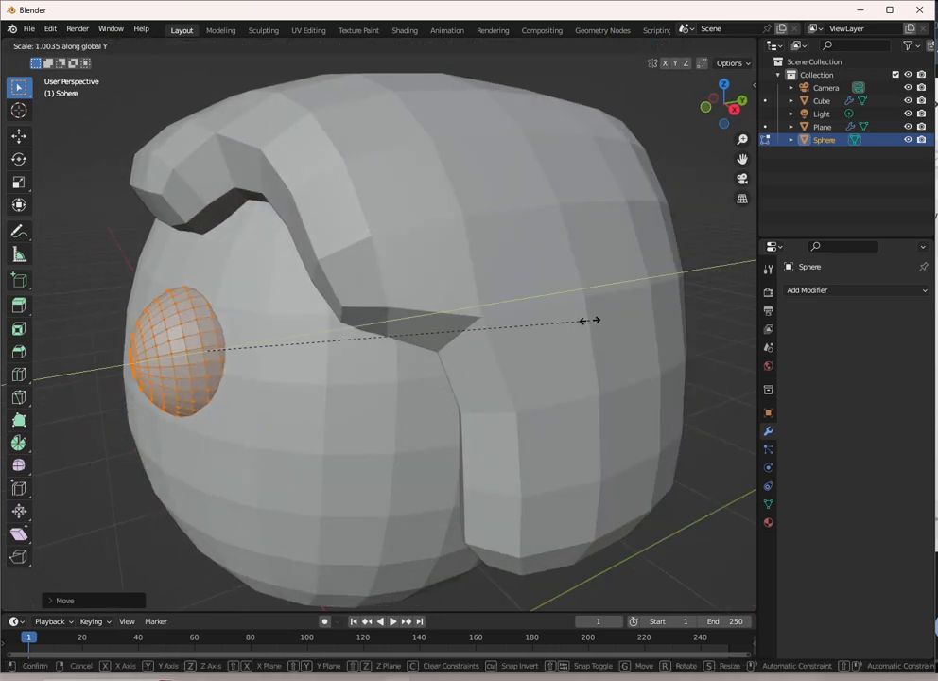
left_click(421, 326)
Step: Rotate the eye mesh about Z and tilt it in right side view to follow the face's curvature
middle_click_drag(421, 327, 451, 292)
scroll(452, 292, "up", 2)
key("KP_1")
middle_click_drag(418, 214, 545, 273)
key("r")
key("z")
left_click(494, 270)
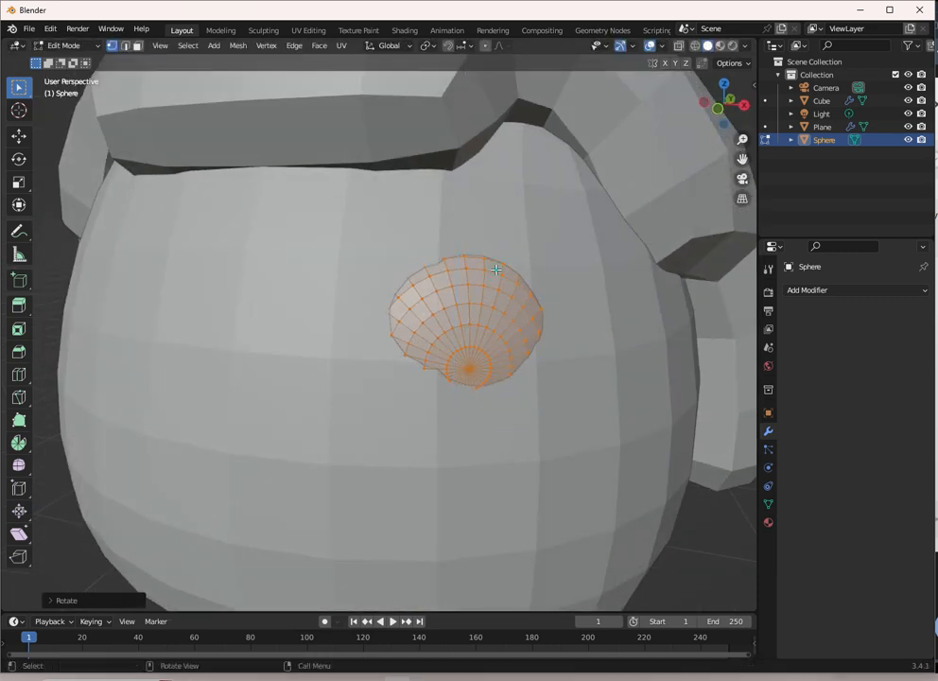
key("KP_3")
key("ctrl+z")
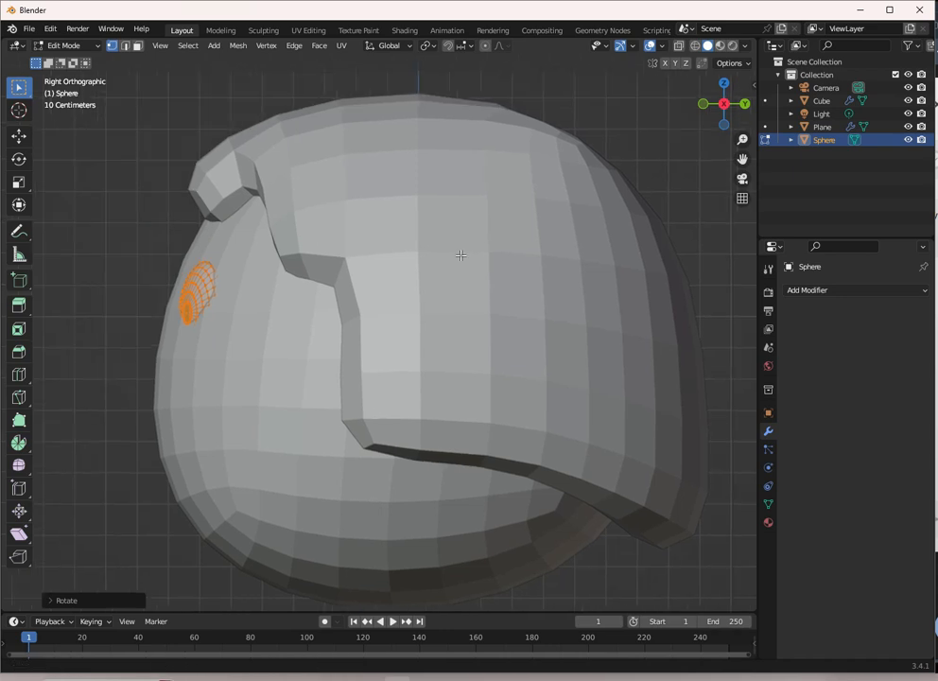
key("r")
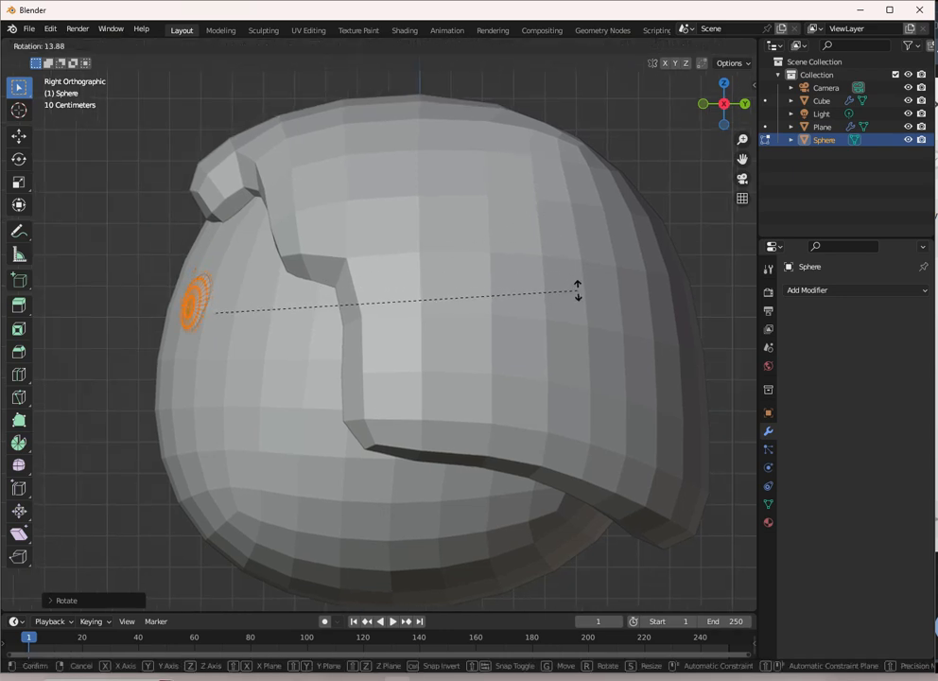
left_click(570, 315)
Step: Move the eye mesh forward along Y onto the face surface and scale it down
key("g")
key("y")
left_click(549, 311)
key("s")
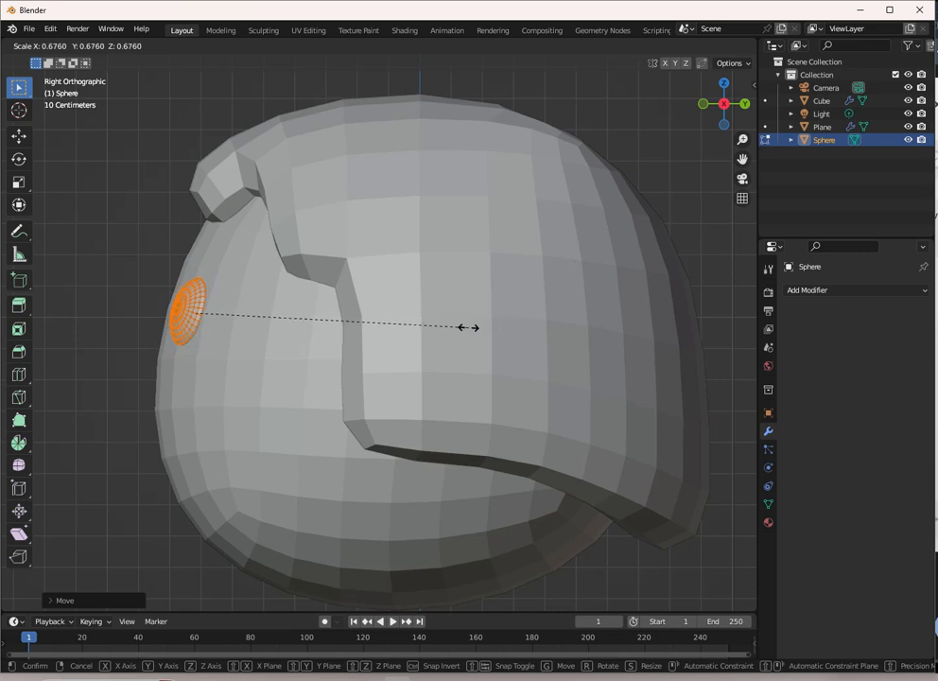
left_click(459, 323)
scroll(407, 287, "down", 3)
middle_click_drag(409, 287, 545, 292)
scroll(544, 292, "up", 2)
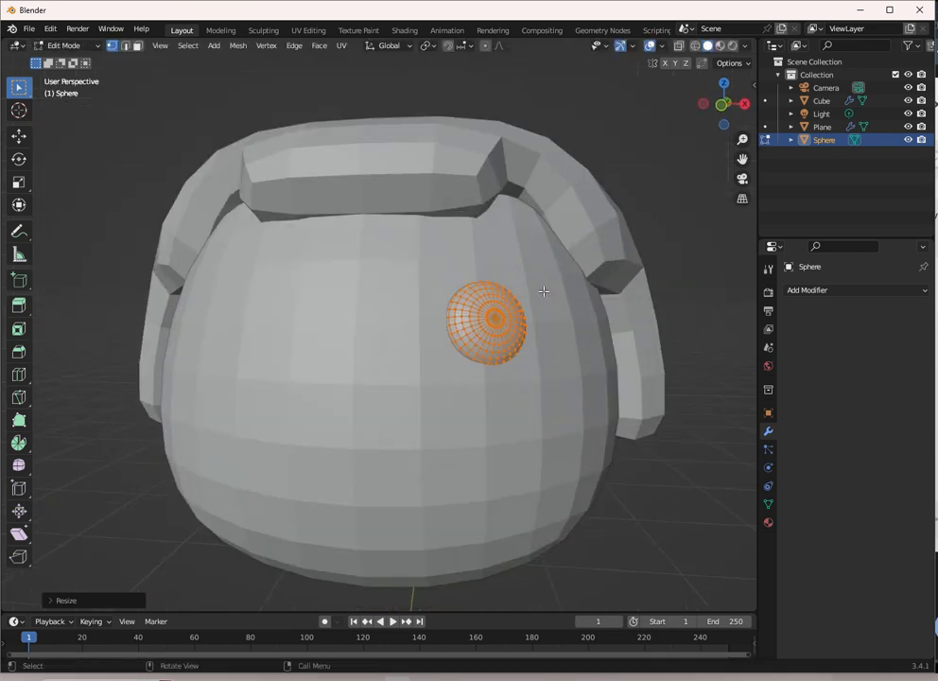
Step: Add a Mirror modifier on the X axis to the eye to create the second eye
key("KP_1")
scroll(544, 289, "up", 1)
left_click(856, 290)
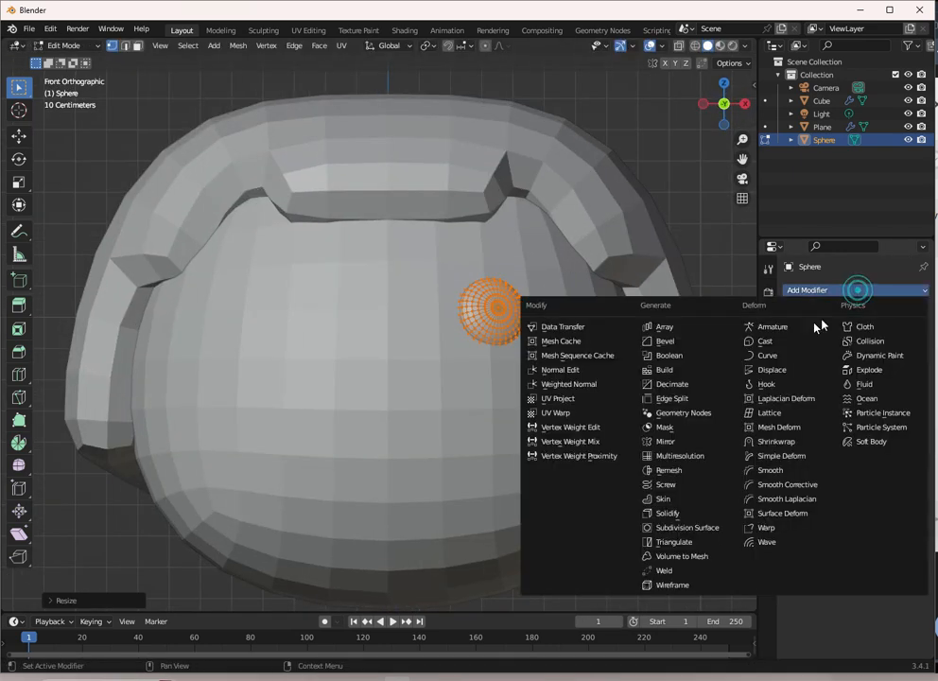
left_click(690, 438)
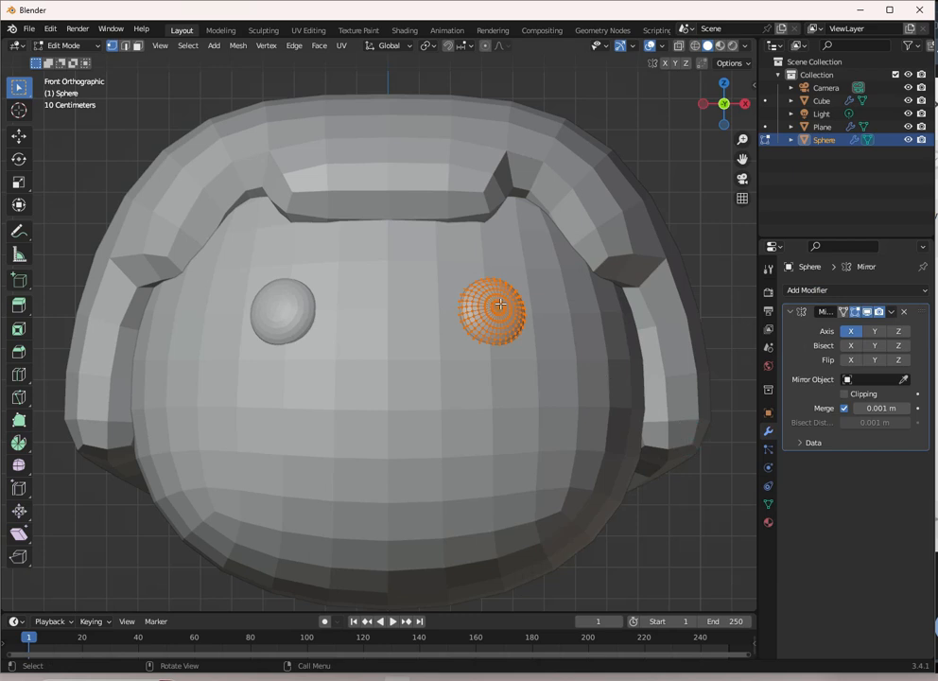
Step: Return to Object Mode and duplicate the mirrored eye object in place for a nose
key("Tab")
scroll(505, 310, "down", 2)
left_click(441, 366)
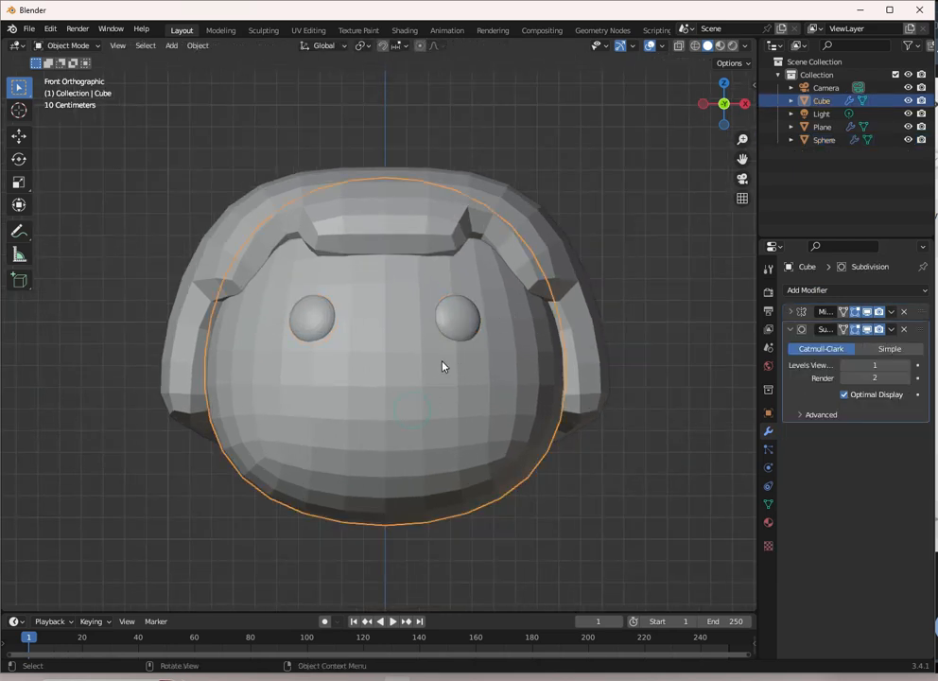
middle_click_drag(442, 366, 463, 294, "shift")
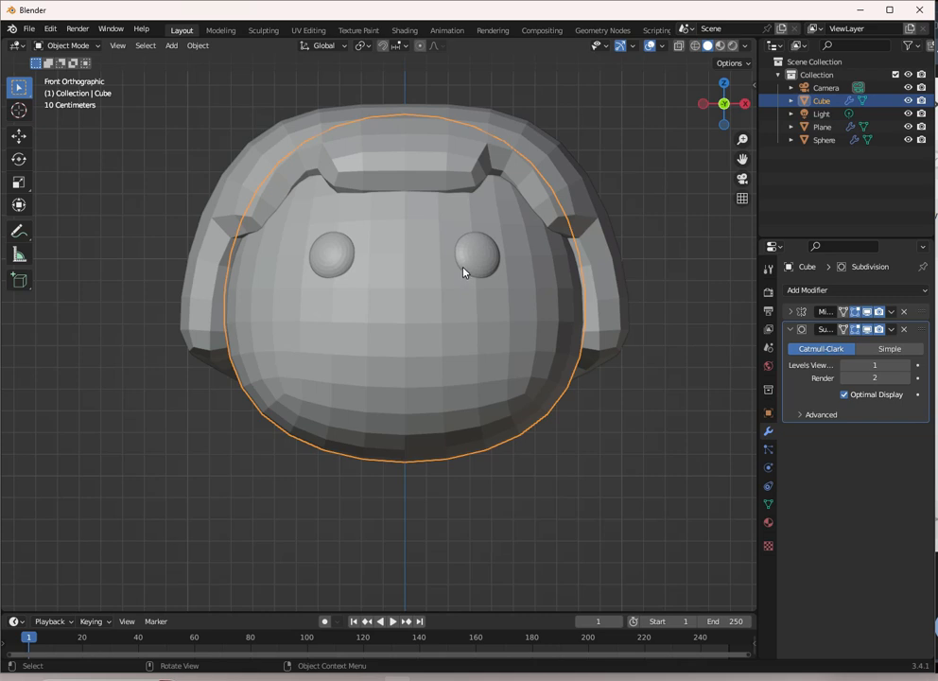
scroll(451, 283, "up", 1)
left_click(510, 243)
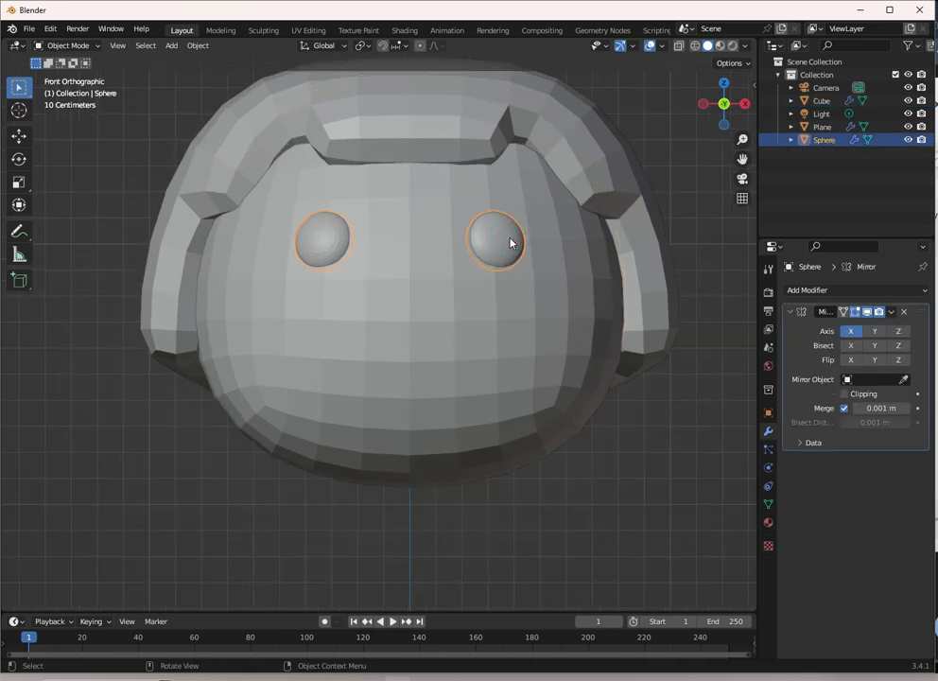
key("shift+d")
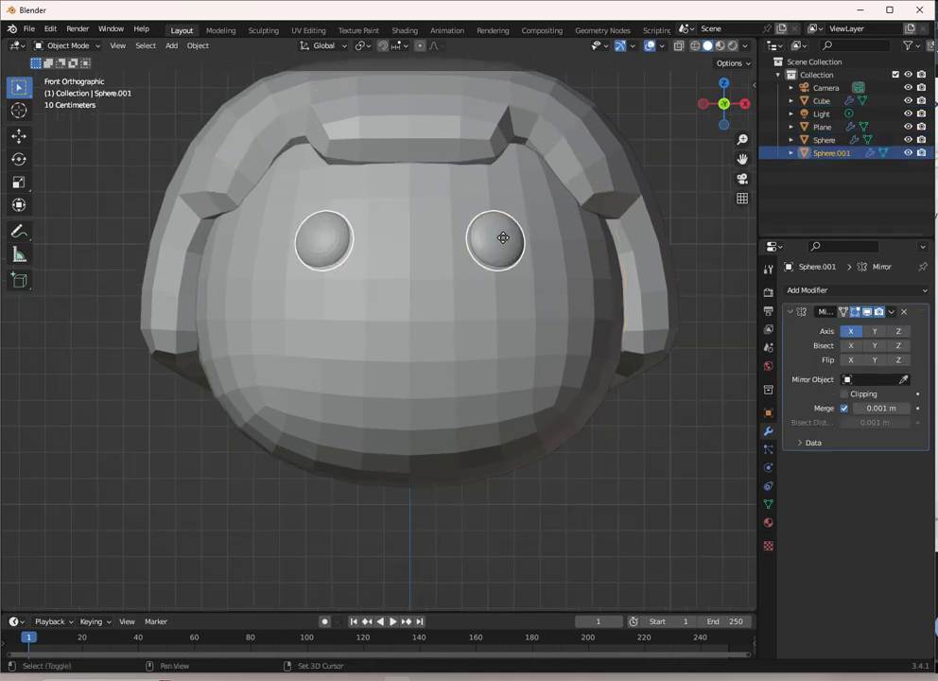
right_click(507, 257)
Step: In Edit Mode, move the duplicate's mesh down and forward below the eyes in right side view
middle_click_drag(507, 240, 473, 249)
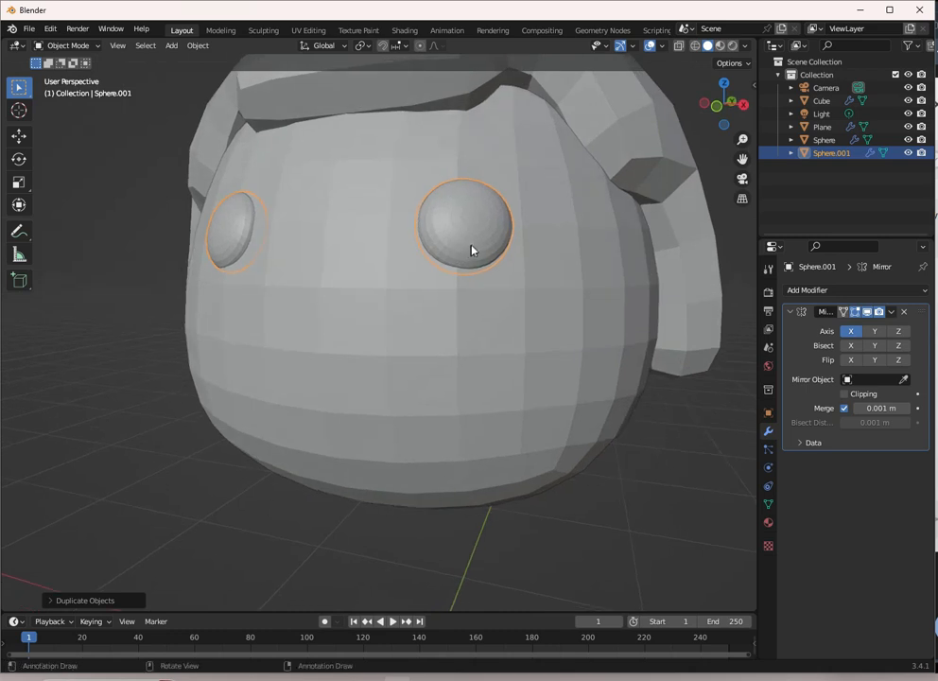
key("Tab")
key("KP_3")
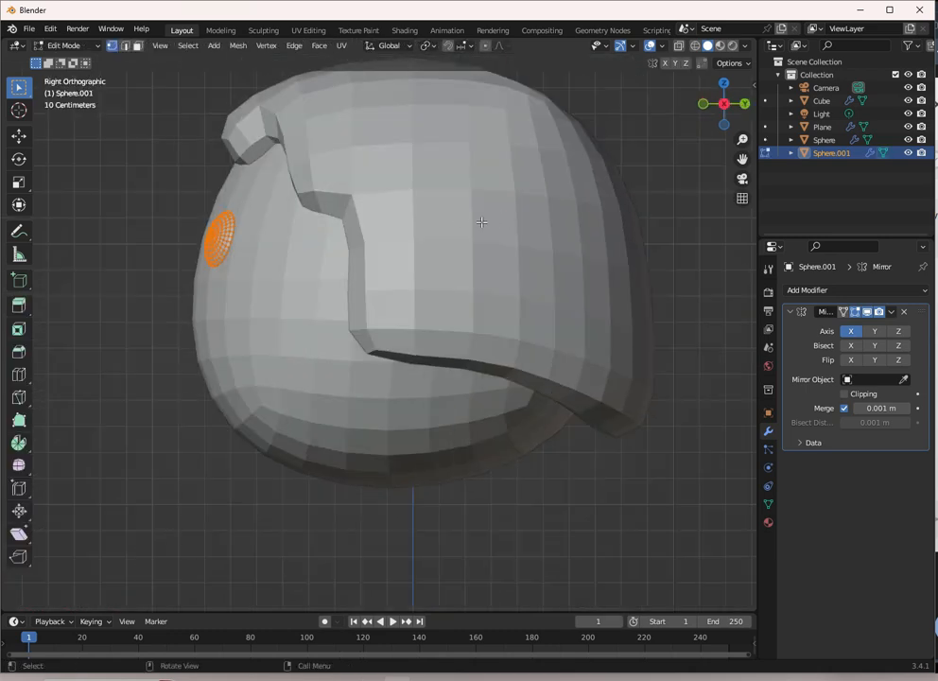
key("g")
left_click(433, 274)
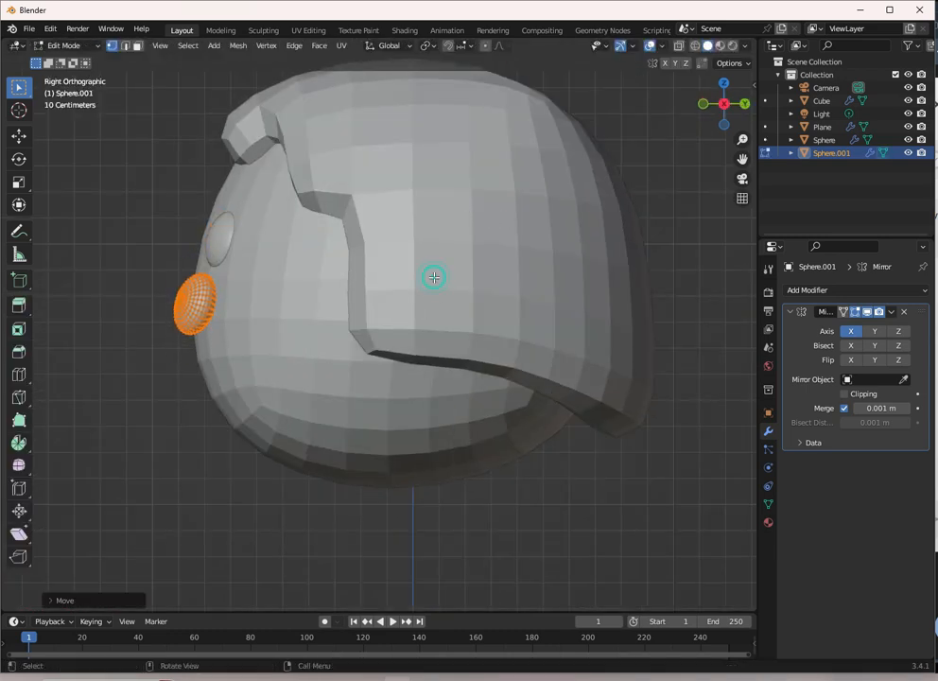
Step: Remove the duplicate's Mirror modifier and move its mesh along X to the centre of the face
key("KP_1")
scroll(512, 298, "up", 2)
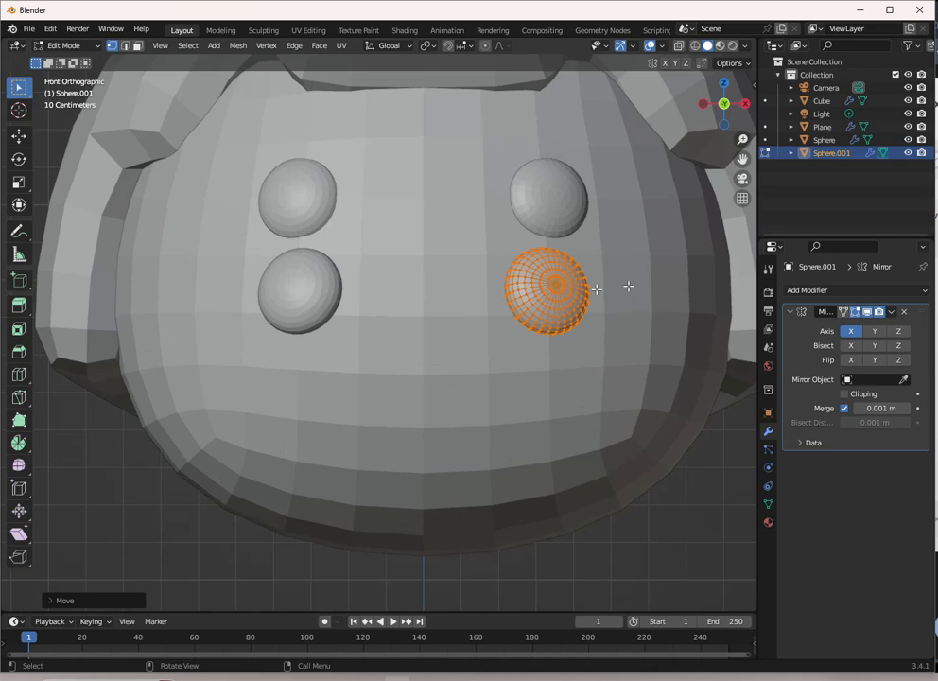
left_click(906, 313)
scroll(493, 289, "up", 1)
key("g")
key("x")
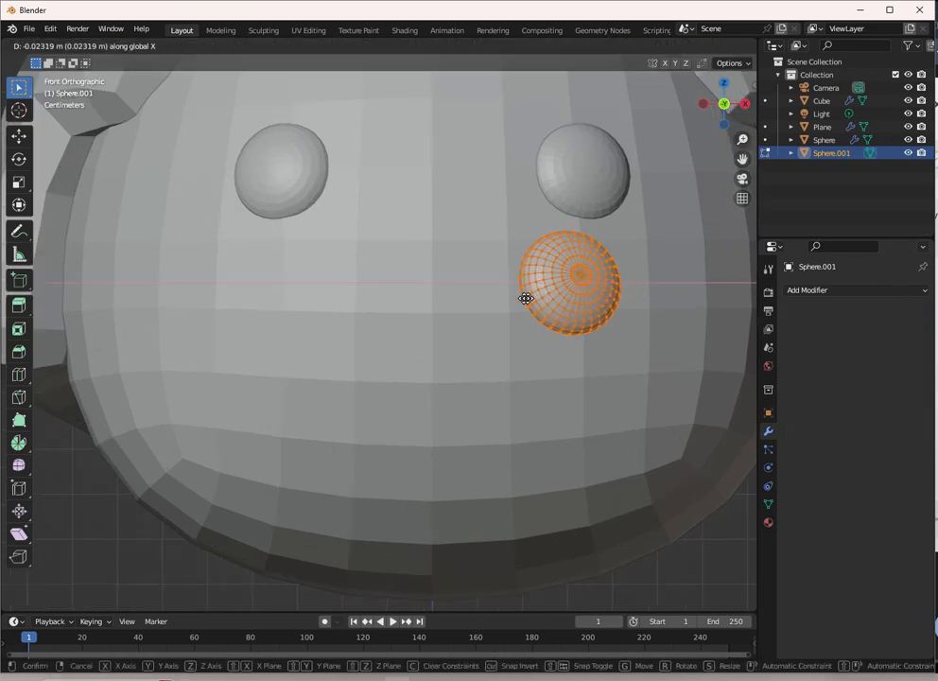
left_click(394, 302)
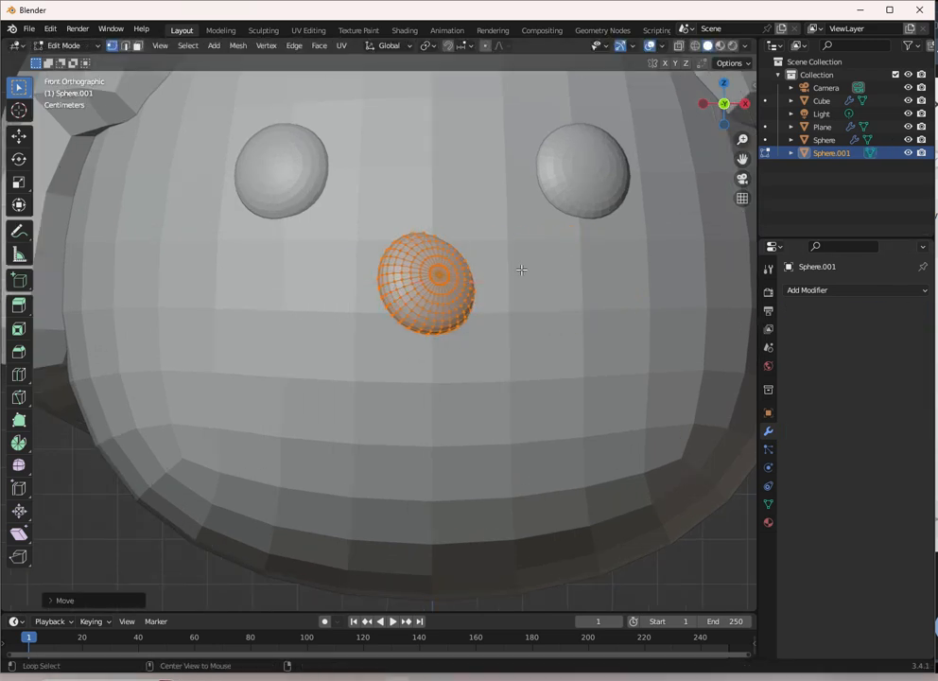
Step: Rotate the nose mesh about X and Z so that its pole faces straight forward
key("r")
key("x")
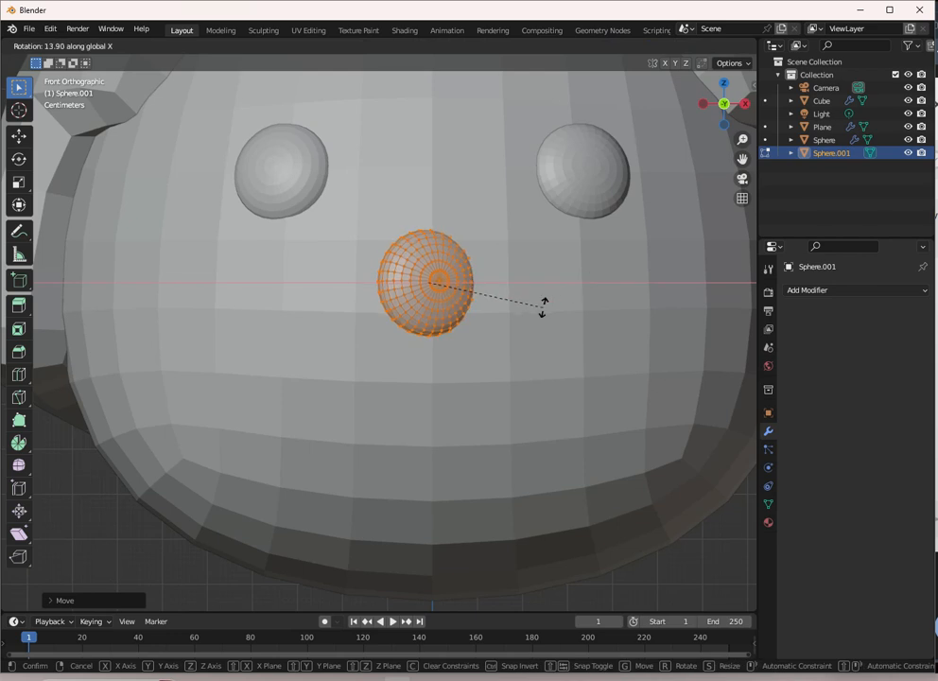
left_click(531, 305)
key("r")
key("z")
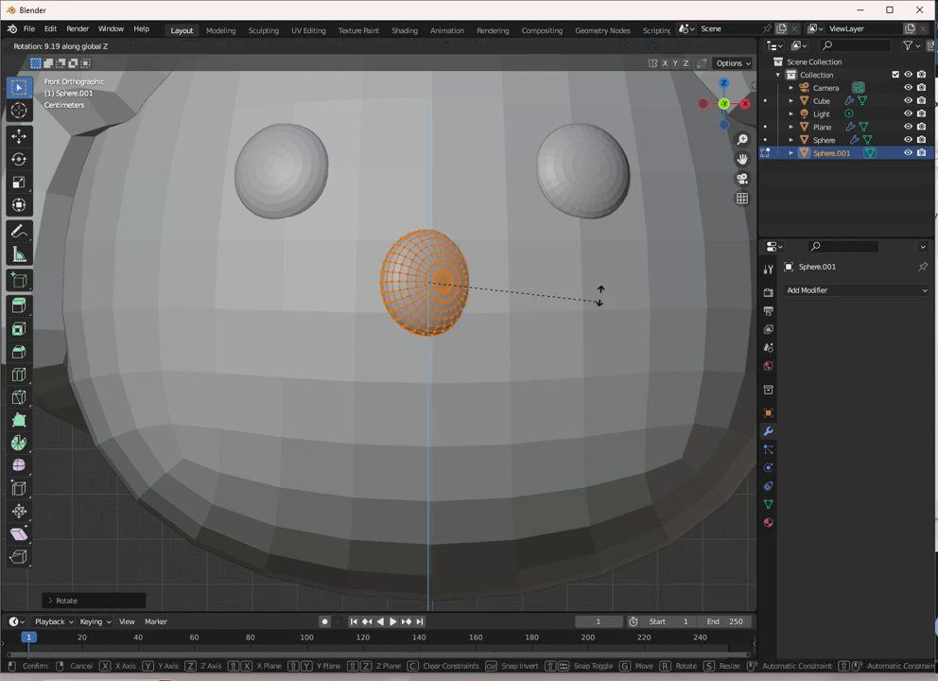
left_click(603, 192)
Step: Scale the nose mesh down and raise it along Z to just below eye level
middle_click_drag(607, 190, 465, 274)
key("s")
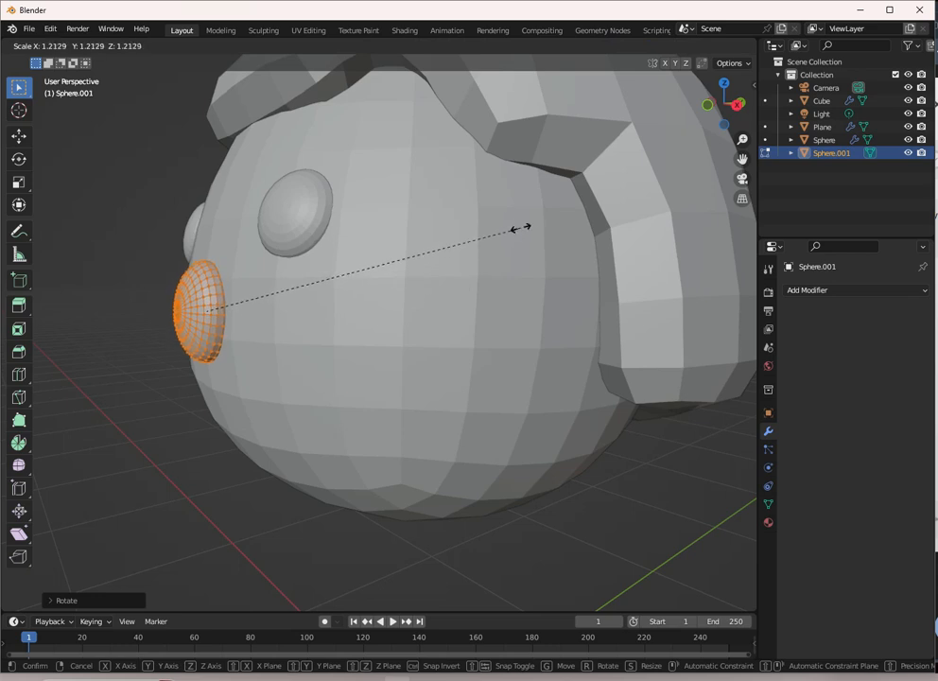
left_click(385, 299)
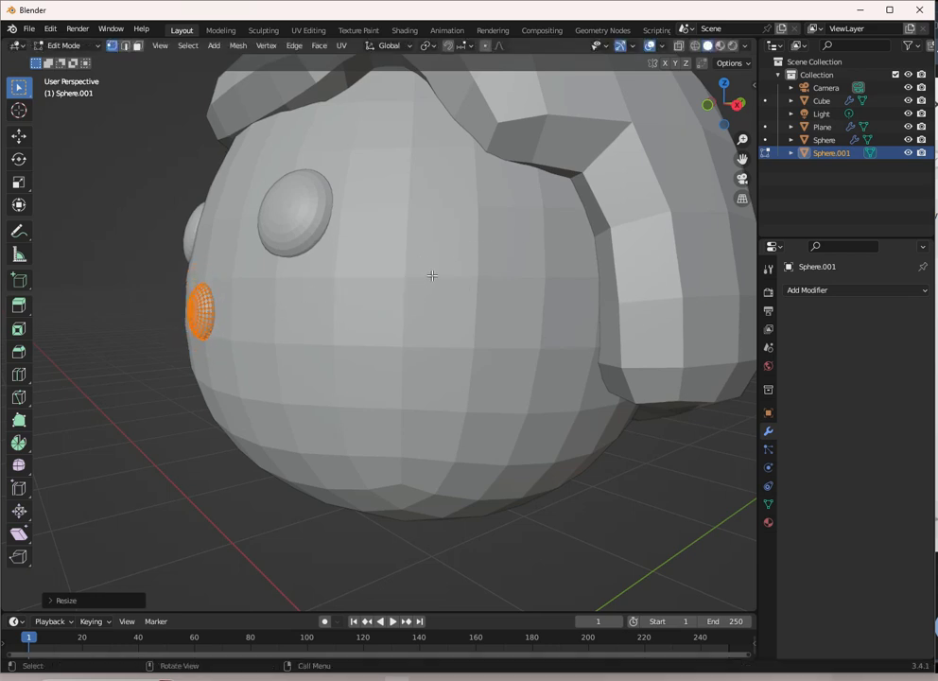
key("KP_1")
scroll(481, 275, "up", 5)
key("g")
key("z")
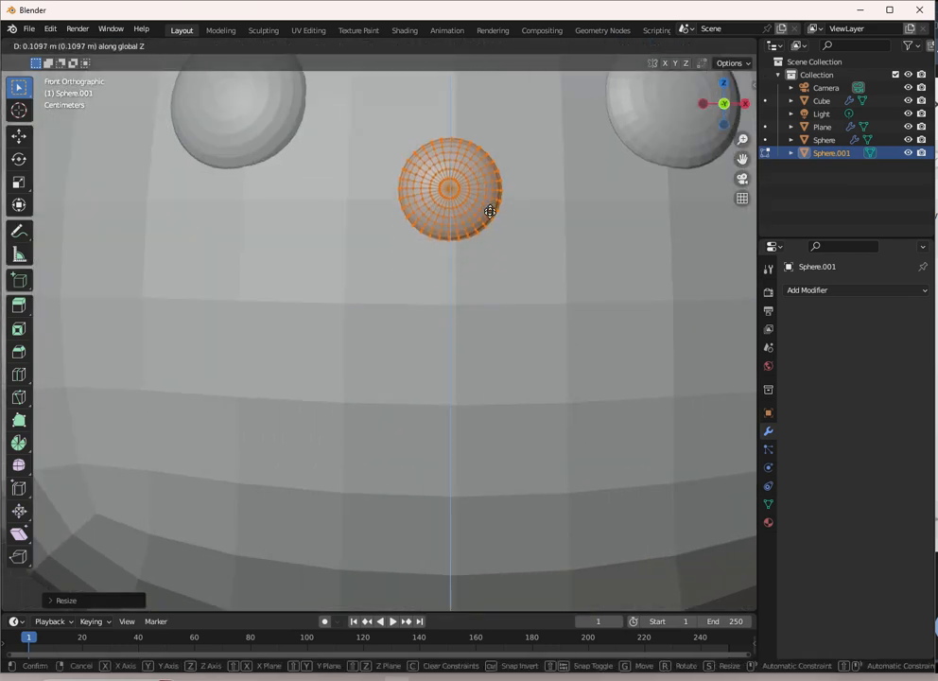
left_click(491, 220)
Step: Stretch the nose mesh along Y so that it protrudes well out of the face
scroll(492, 222, "down", 5)
middle_click_drag(492, 222, 383, 264)
scroll(474, 262, "up", 4)
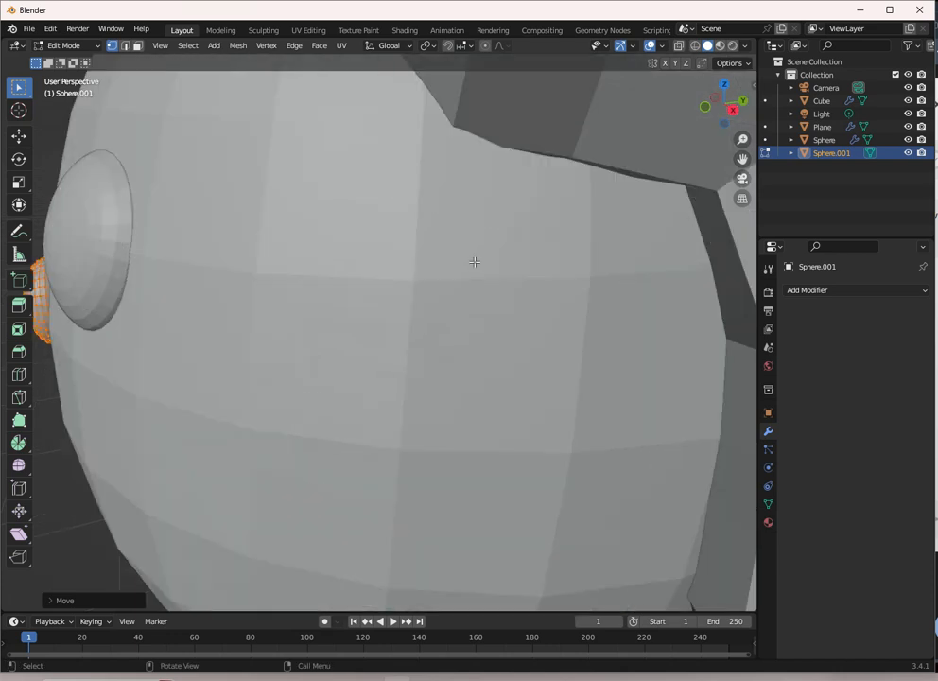
key("s")
left_click(153, 255)
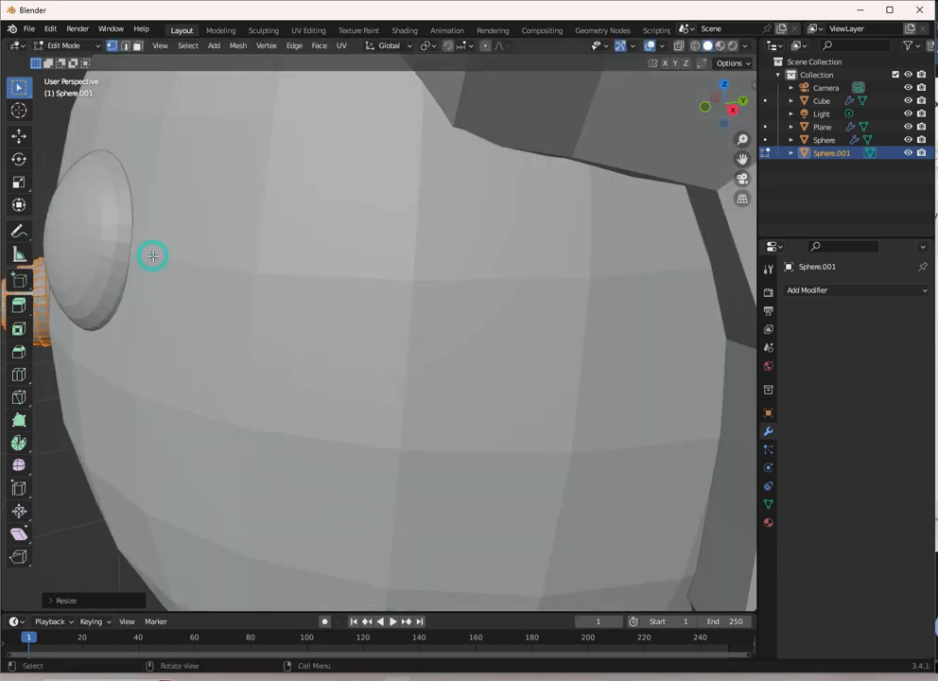
Step: Shorten the protruding nose mesh along Y to a rounder shape and leave Edit Mode
scroll(271, 290, "down", 4)
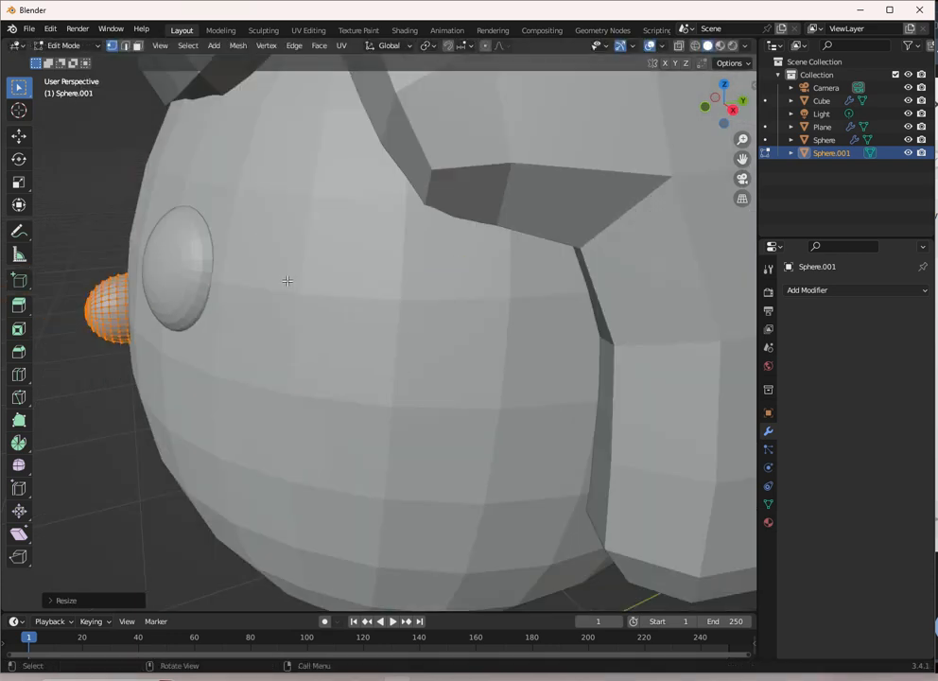
left_click(390, 299)
key("s")
key("y")
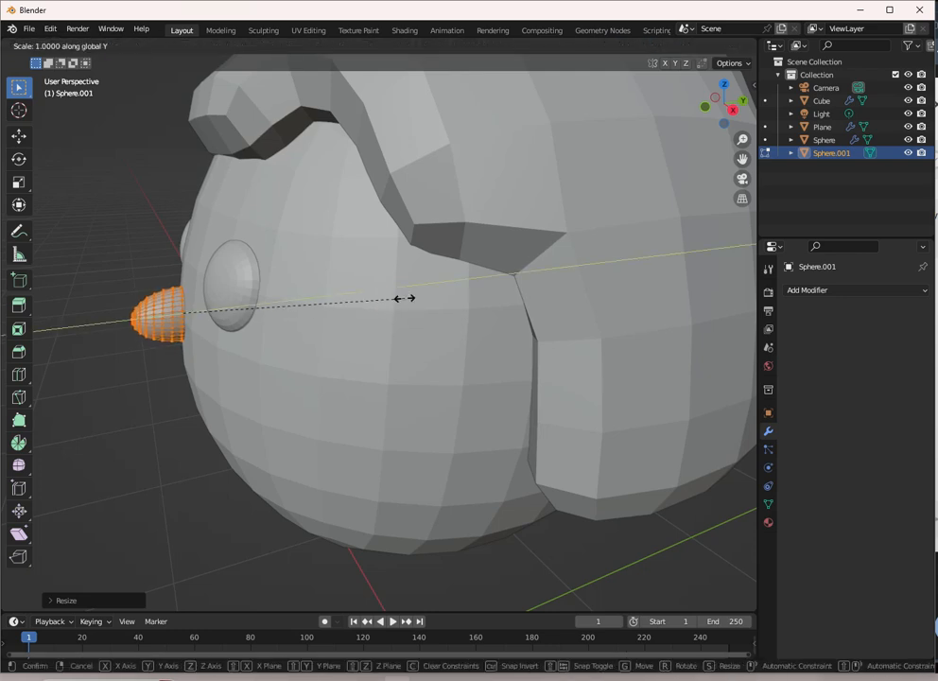
left_click(347, 300)
scroll(249, 305, "down", 4)
middle_click_drag(248, 305, 355, 284)
scroll(508, 289, "up", 2)
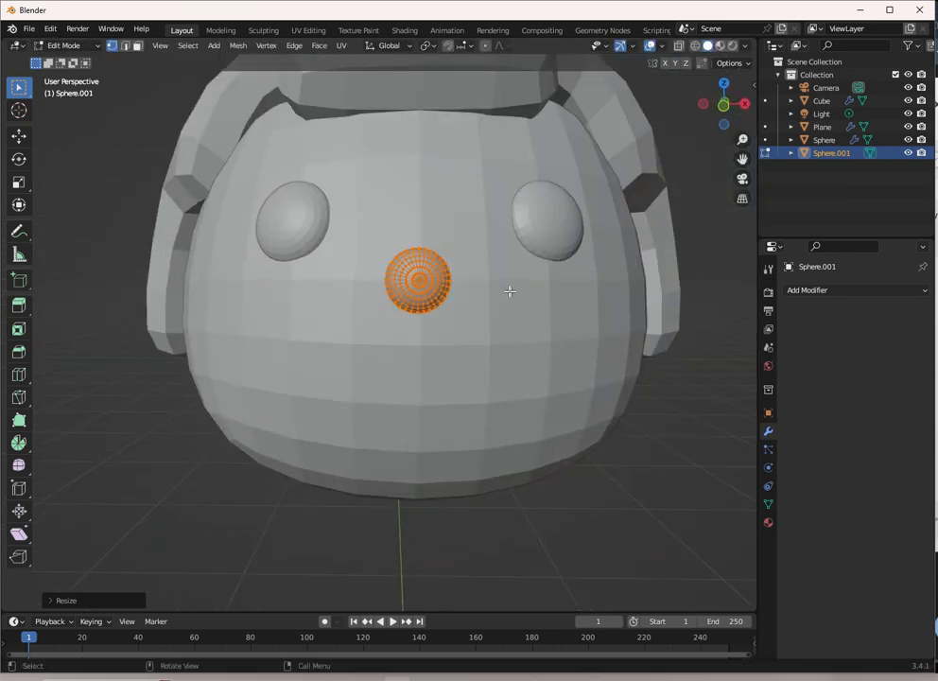
key("Tab")
Step: Set the hair shell's Subdivision viewport level to 2, collapsing its Solidify settings
scroll(505, 307, "down", 3)
scroll(480, 295, "up", 2)
left_click(558, 218)
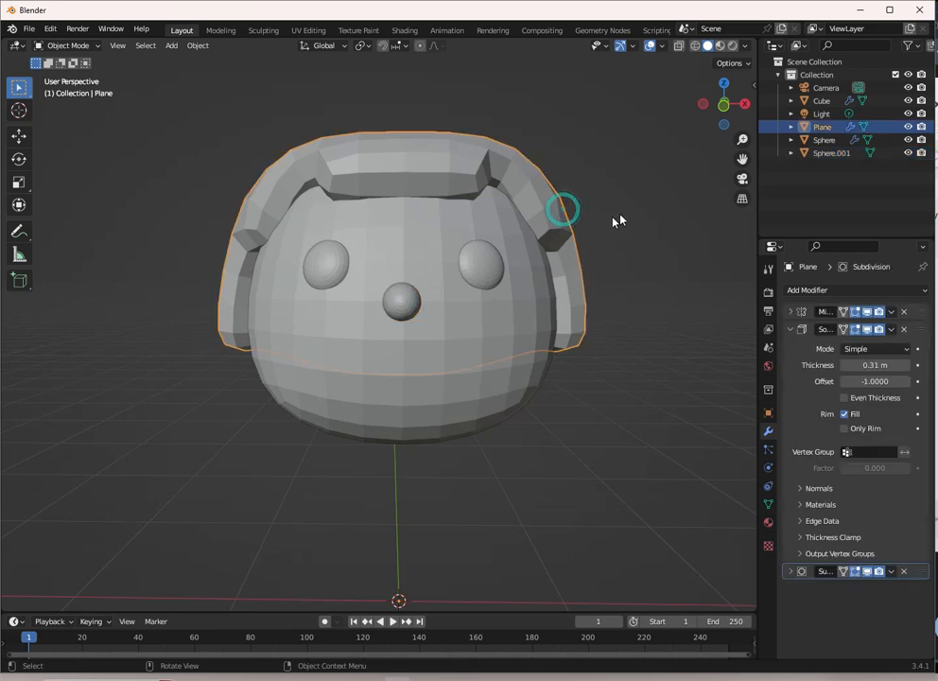
left_click(792, 329)
left_click(790, 346)
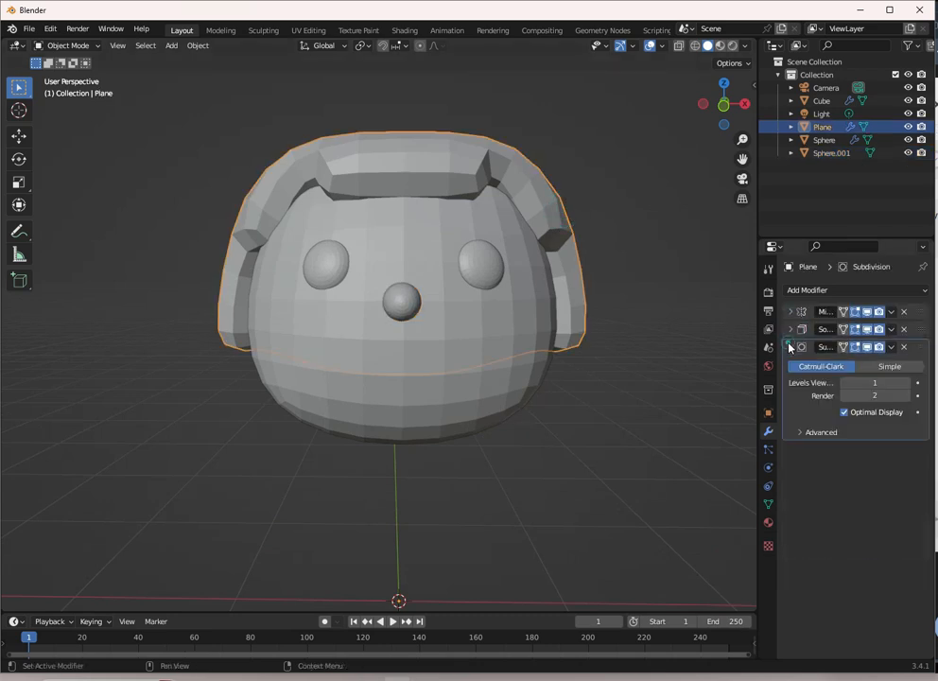
left_click(908, 383)
Step: Switch the hair shell to Sculpt Mode
middle_click_drag(485, 273, 510, 287)
key("Tab")
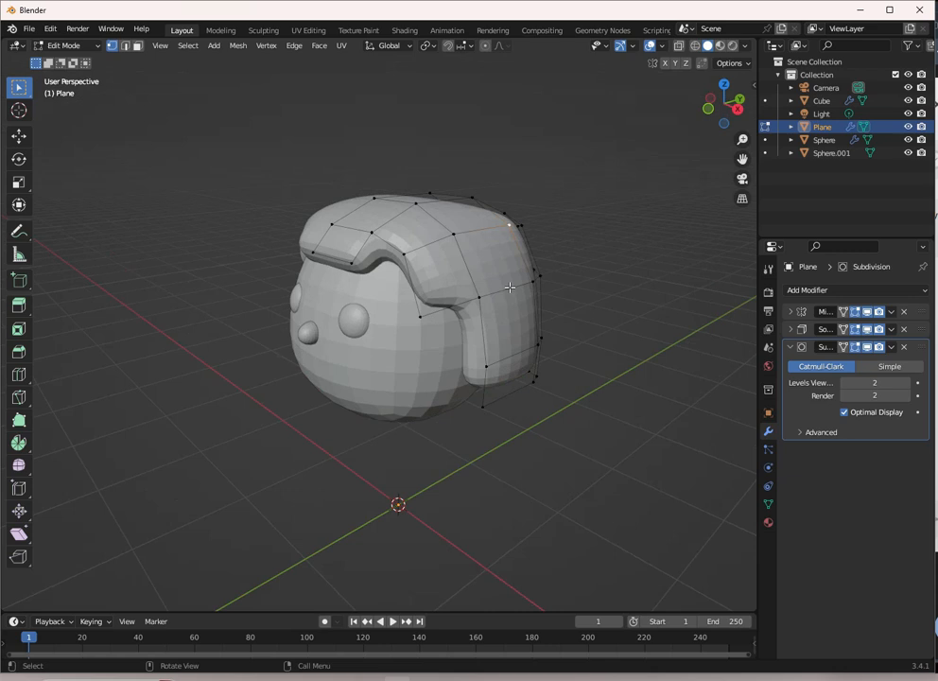
key("Tab")
left_click(66, 45)
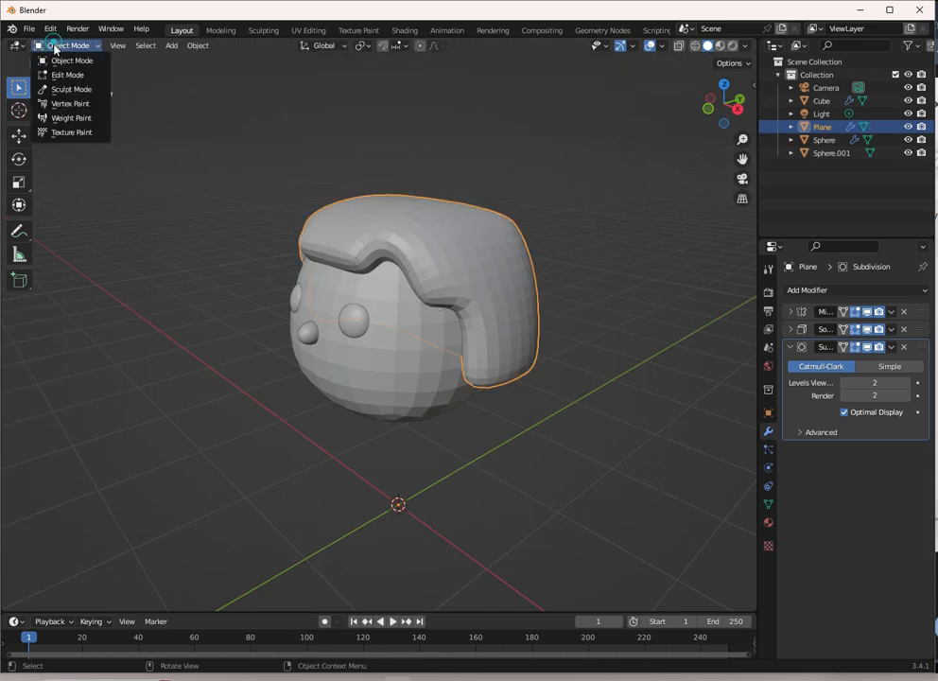
left_click(87, 88)
scroll(429, 303, "down", 1)
middle_click_drag(361, 316, 341, 318)
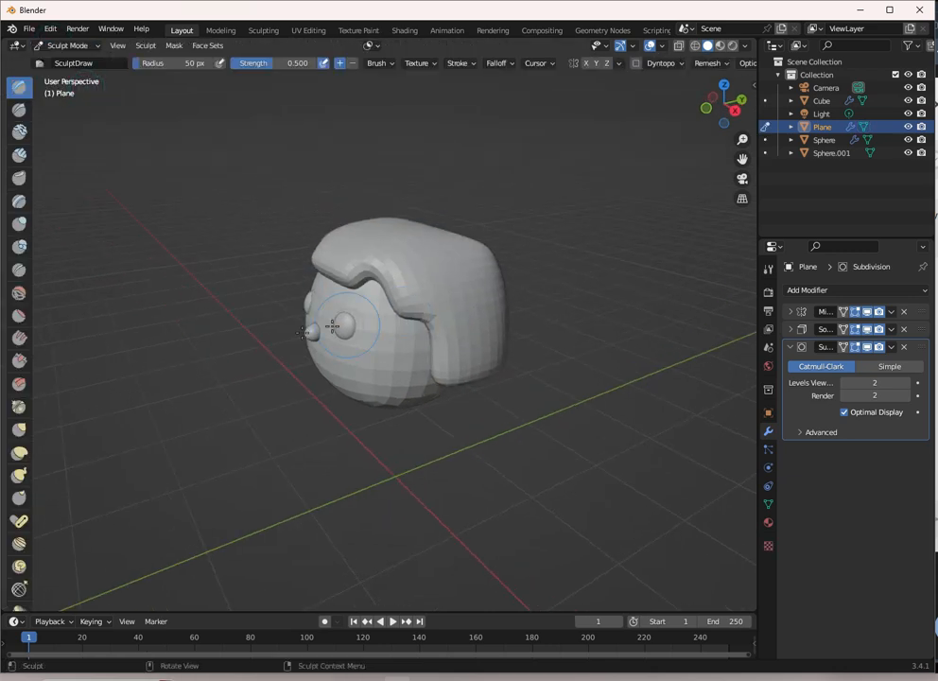
Step: Widen the brush list to show names and choose the Smooth brush with strength 0.193 and radius 101 px
left_click_drag(35, 124, 112, 125)
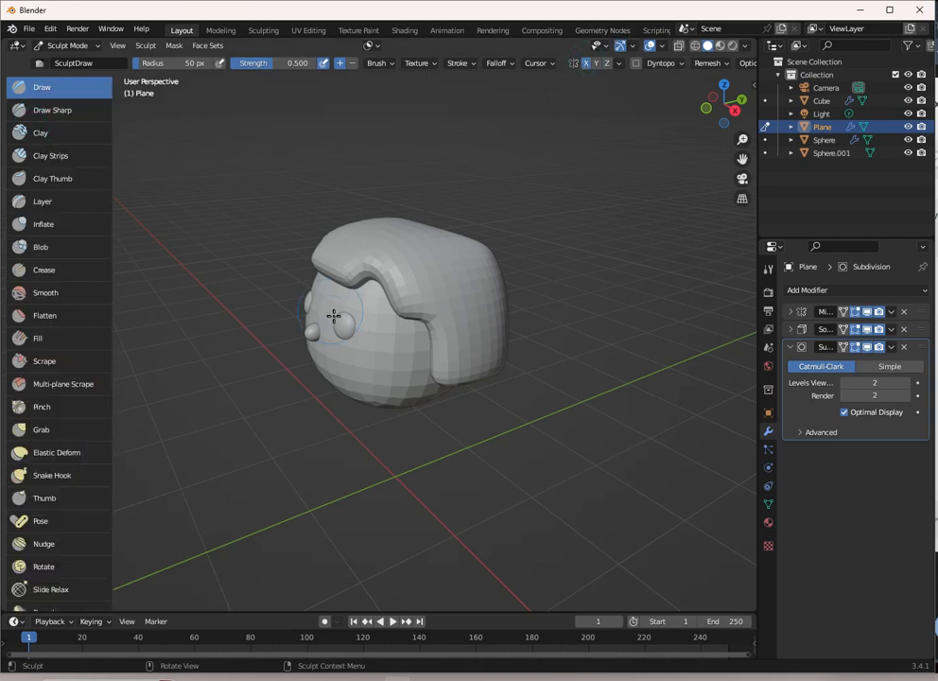
left_click(47, 292)
left_click_drag(272, 63, 245, 63)
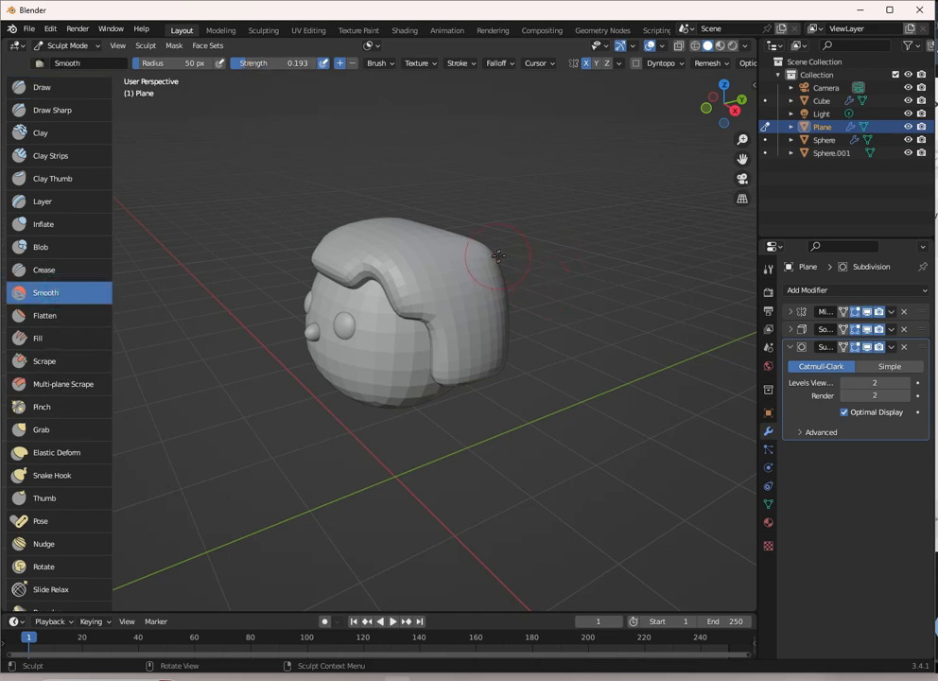
key("f")
left_click(548, 241)
Step: Smooth the sides and back of the hair shell into a rounder shape and return to Object Mode
middle_click_drag(549, 241, 456, 298)
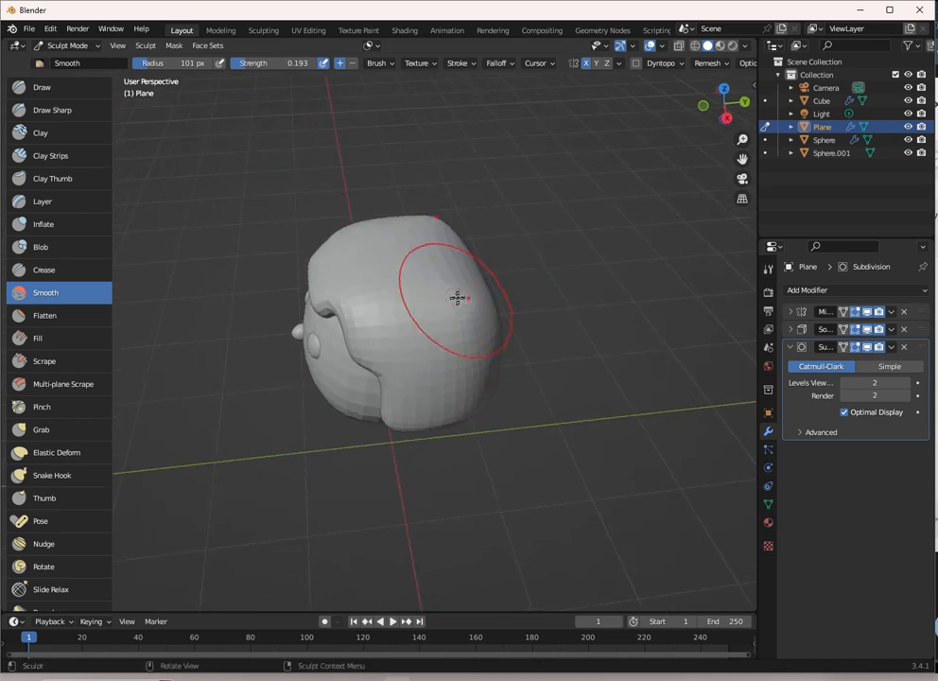
left_click_drag(470, 305, 465, 305)
mouse_move(468, 309)
middle_mouse_down()
mouse_move(377, 310)
mouse_move(605, 270)
mouse_move(419, 258)
mouse_move(306, 291)
middle_mouse_up()
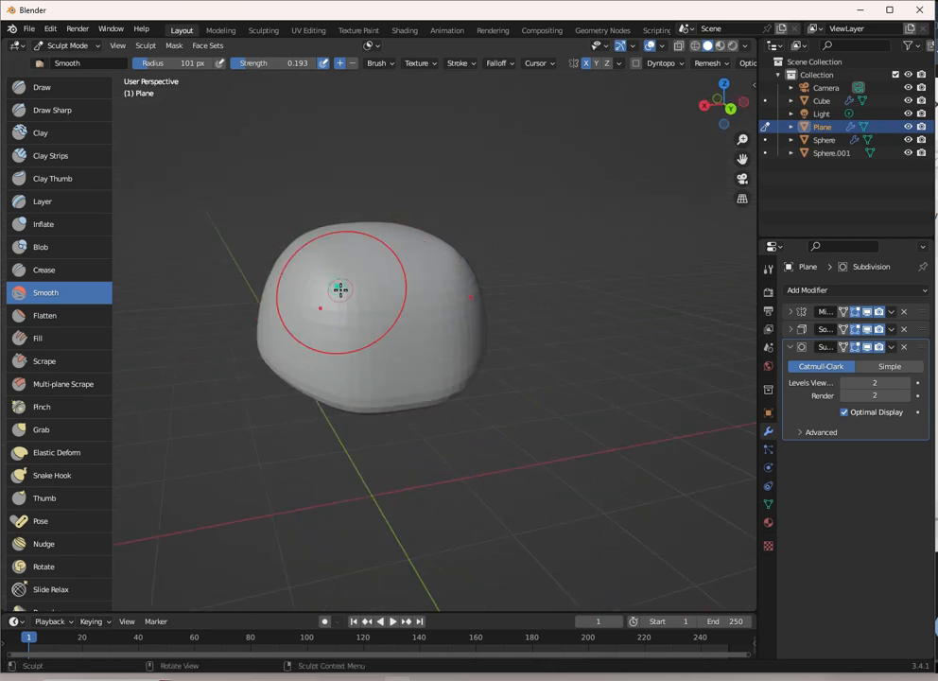
mouse_move(289, 340)
middle_mouse_down()
mouse_move(421, 342)
mouse_move(435, 268)
mouse_move(379, 259)
mouse_move(419, 295)
mouse_move(472, 284)
mouse_move(538, 319)
mouse_move(493, 250)
mouse_move(408, 199)
middle_mouse_up()
left_click(61, 46)
left_click(55, 61)
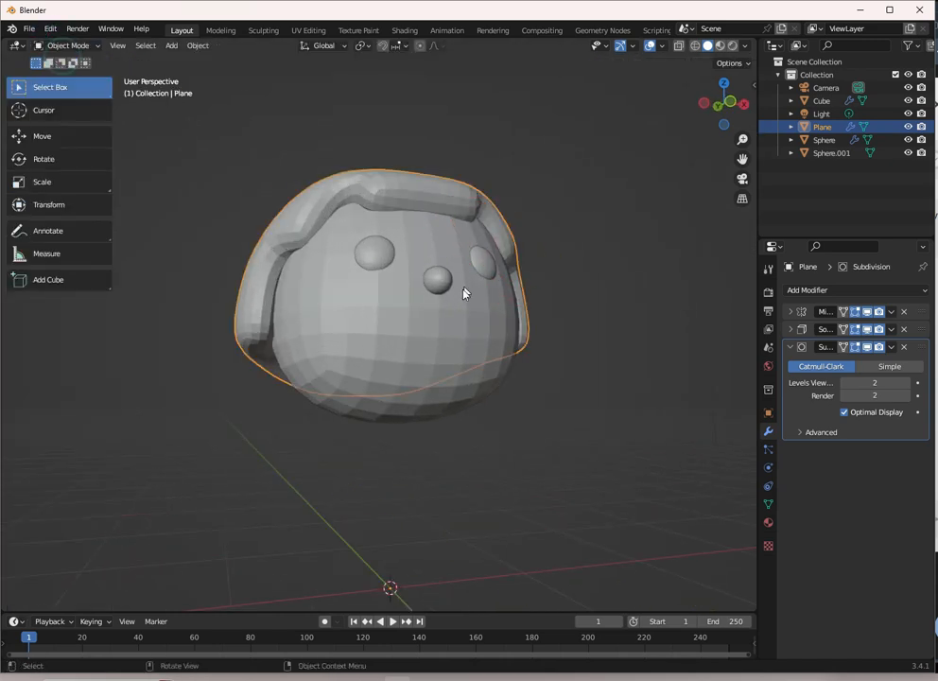
Step: Set the head's Subdivision viewport level to 2 and shade the head smooth
left_click(457, 318)
left_click(905, 363)
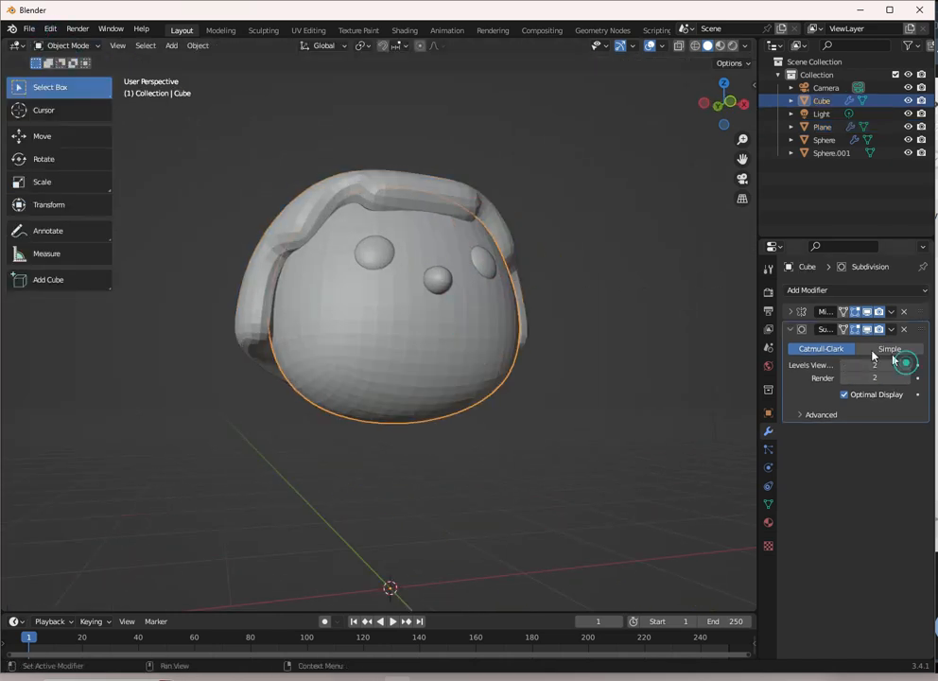
middle_click_drag(312, 331, 360, 371)
right_click(422, 227)
left_click(422, 276)
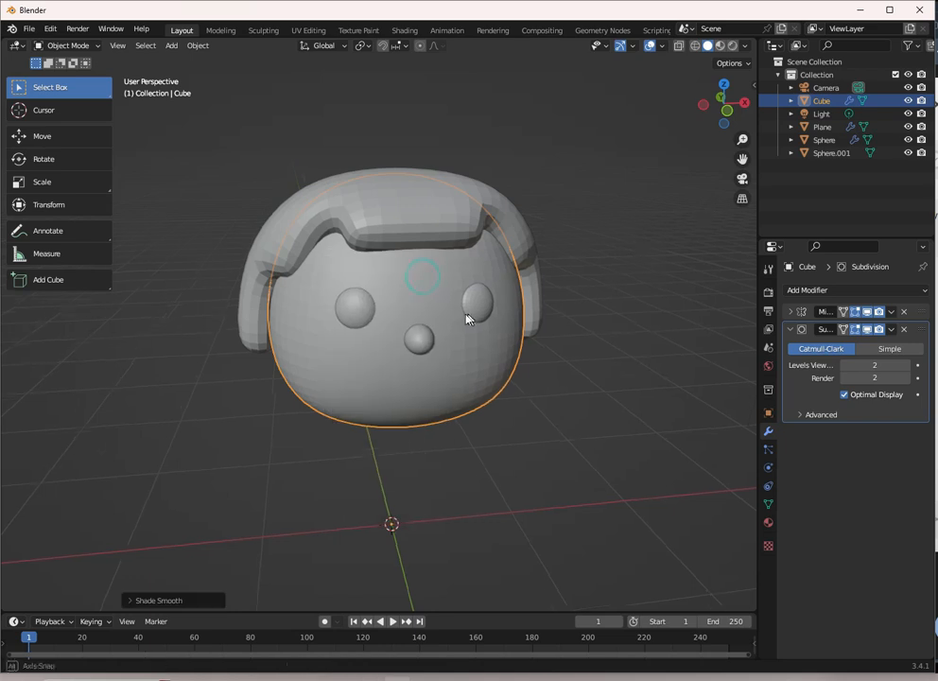
Step: Shade the hair shell smooth and reselect the head
middle_click_drag(466, 314, 433, 223)
left_click(433, 222)
right_click(433, 222)
left_click(435, 218)
scroll(534, 321, "down", 2)
middle_click_drag(533, 327, 482, 324)
left_click(435, 369)
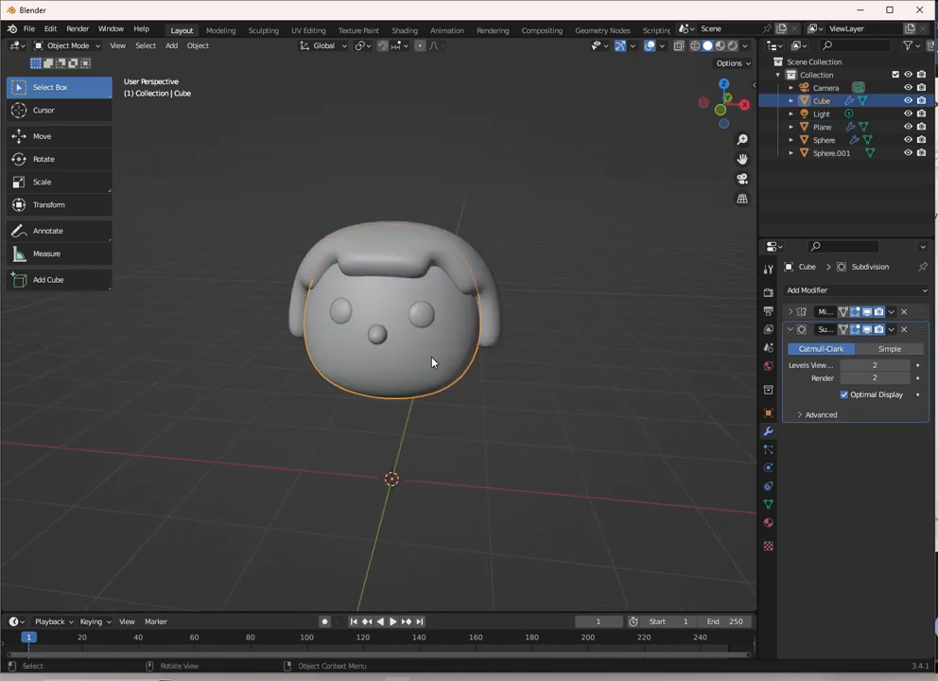
key("Tab")
middle_click_drag(395, 372, 427, 333)
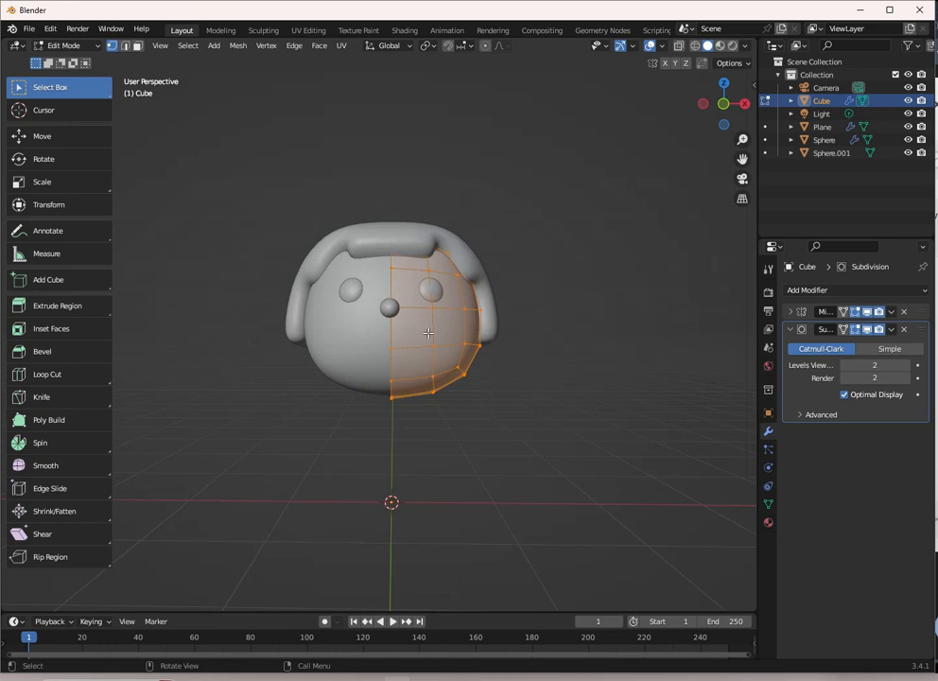
scroll(429, 333, "up", 2)
key("Tab")
Step: Rename the Cube object to "head"
double_click(823, 99)
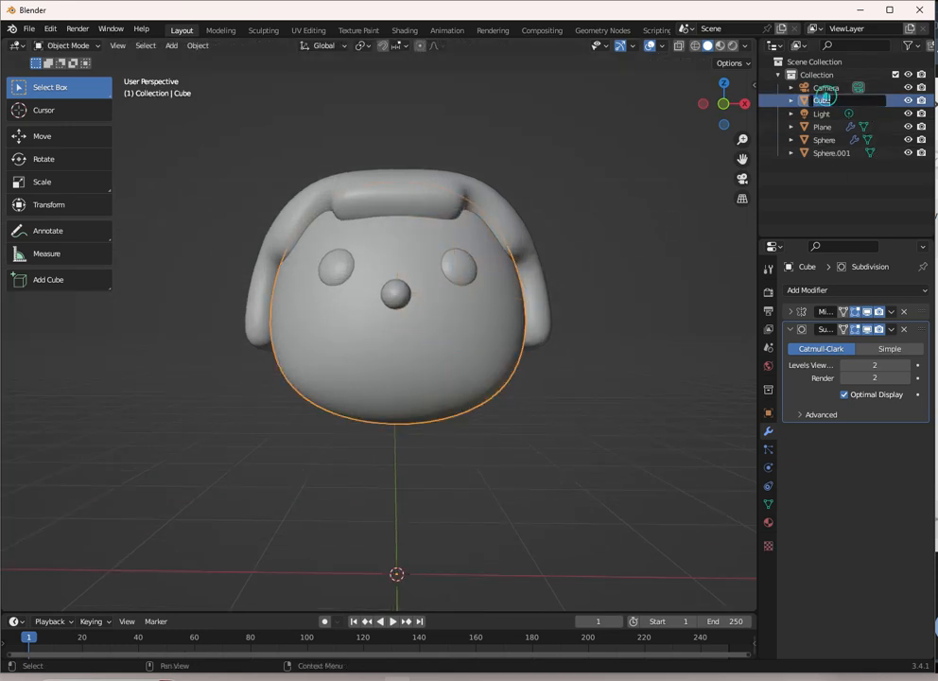
type("head")
key("Return")
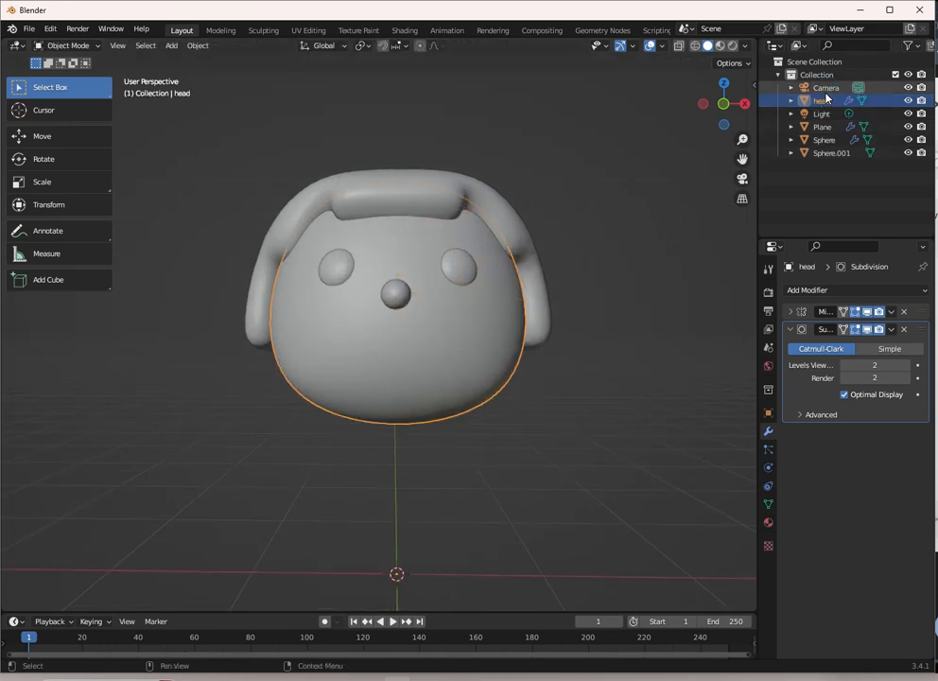
Step: Duplicate the head in place and hide the original head as a backup
key("shift+d")
right_click(480, 265)
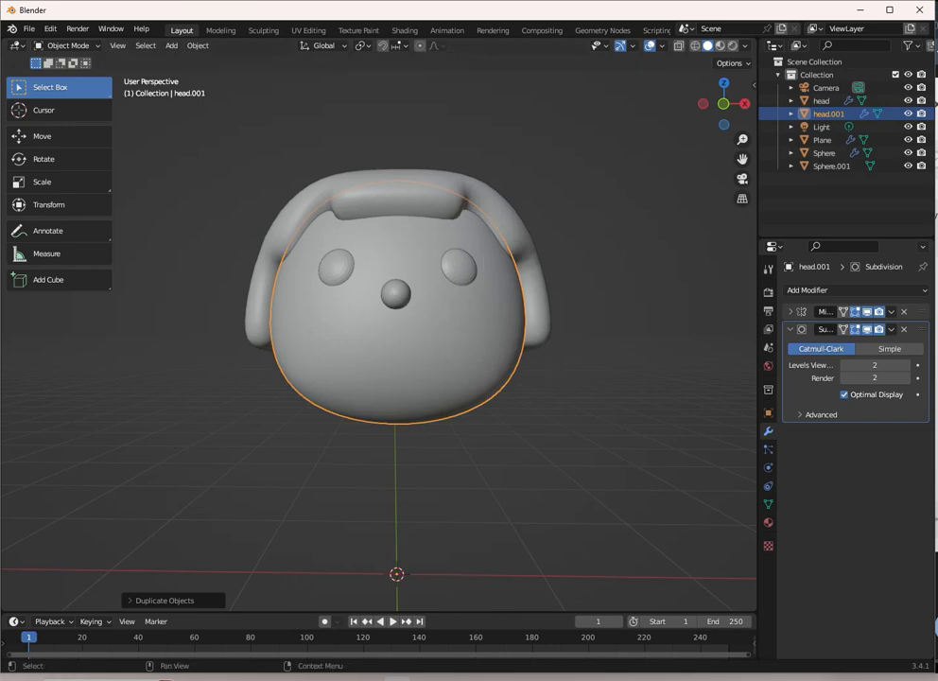
left_click(909, 101)
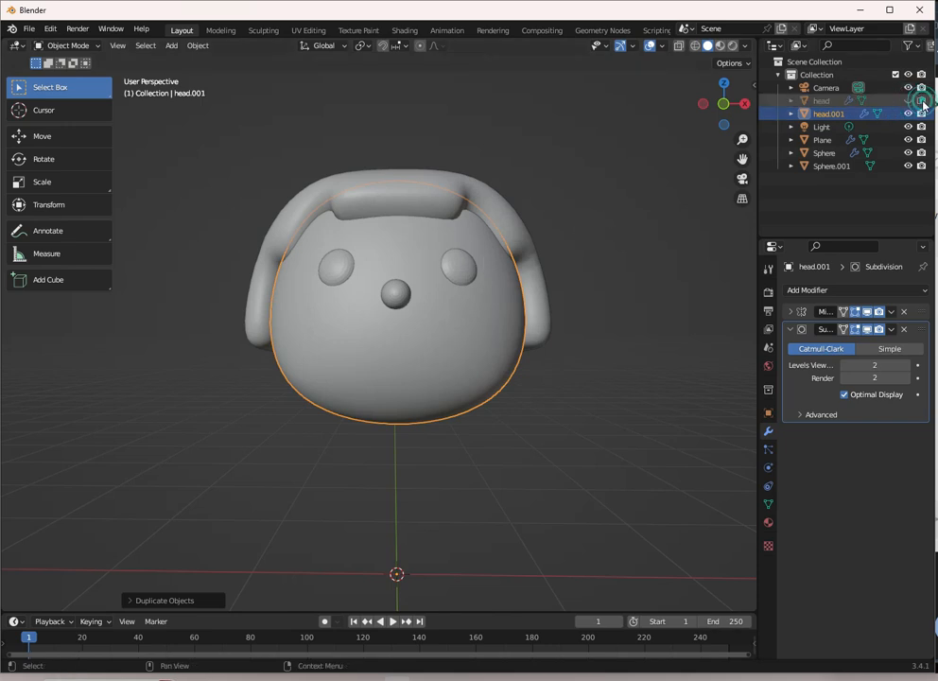
Step: Examine the duplicate head's half mesh in Edit Mode from near and far, collapsing its Subdivision settings
scroll(472, 318, "up", 2)
scroll(472, 317, "up", 1)
key("Tab")
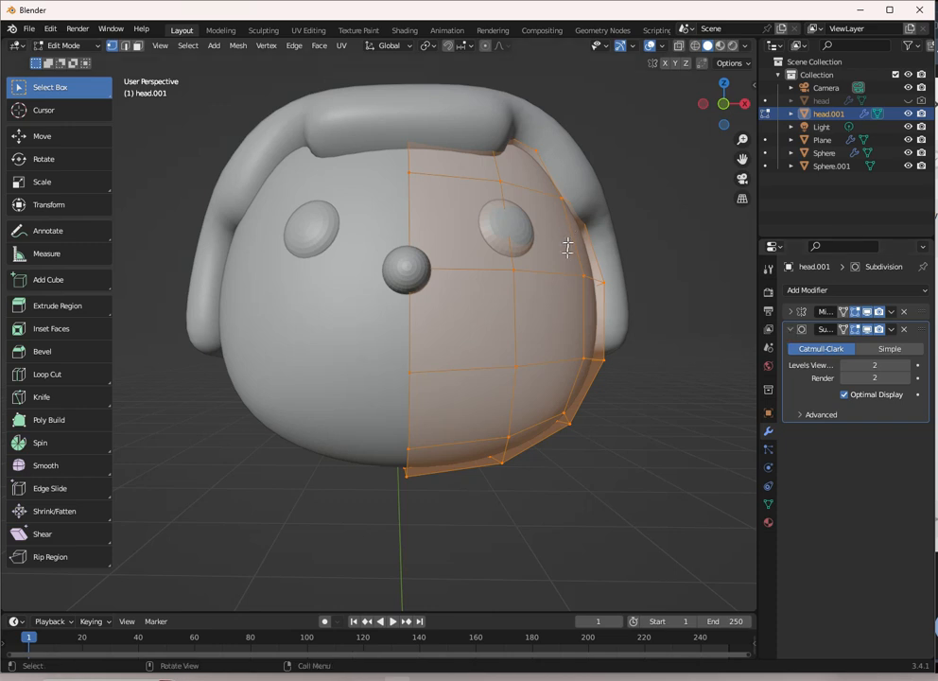
scroll(274, 346, "down", 6)
scroll(414, 351, "down", 2)
scroll(413, 351, "up", 5)
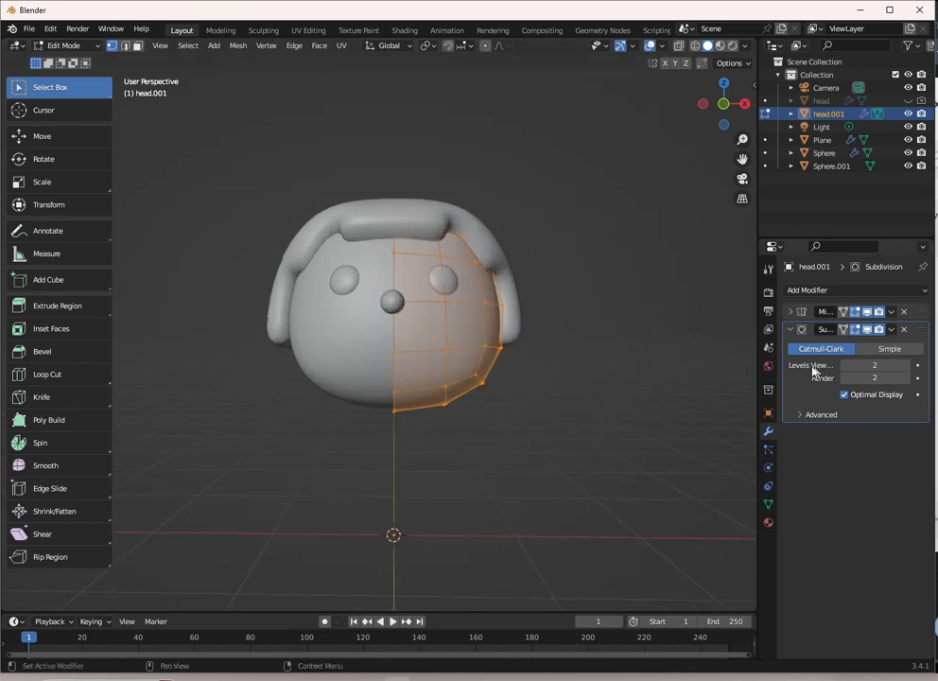
left_click(789, 329)
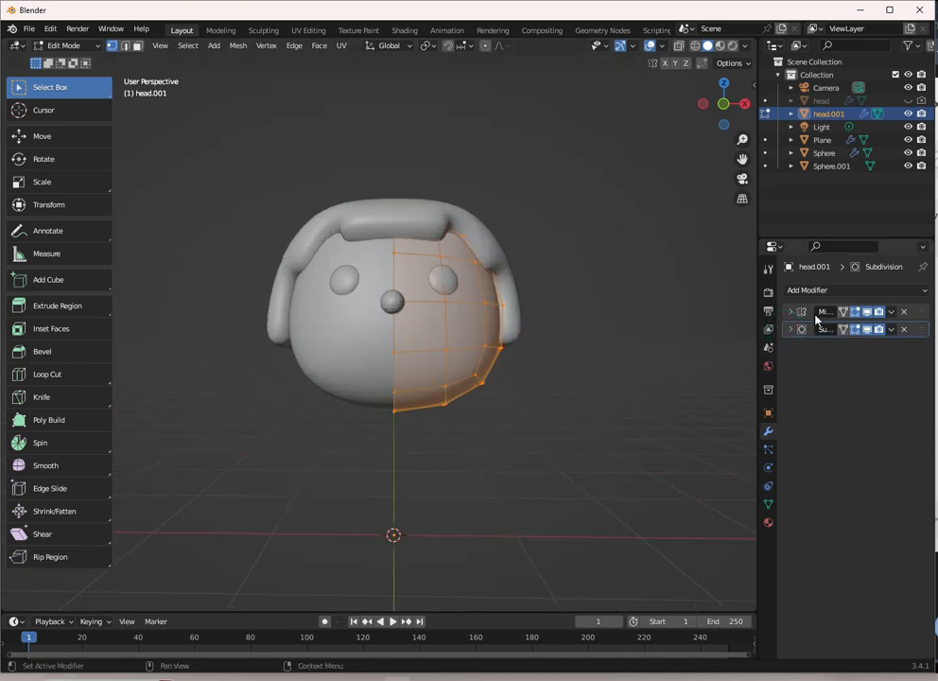
scroll(391, 353, "up", 2)
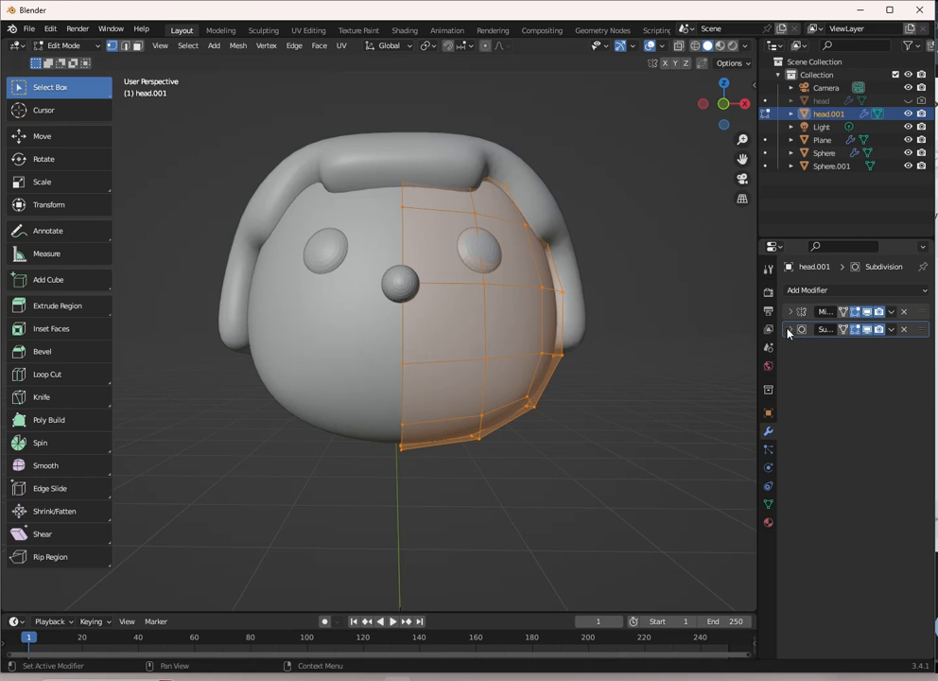
scroll(375, 323, "up", 5)
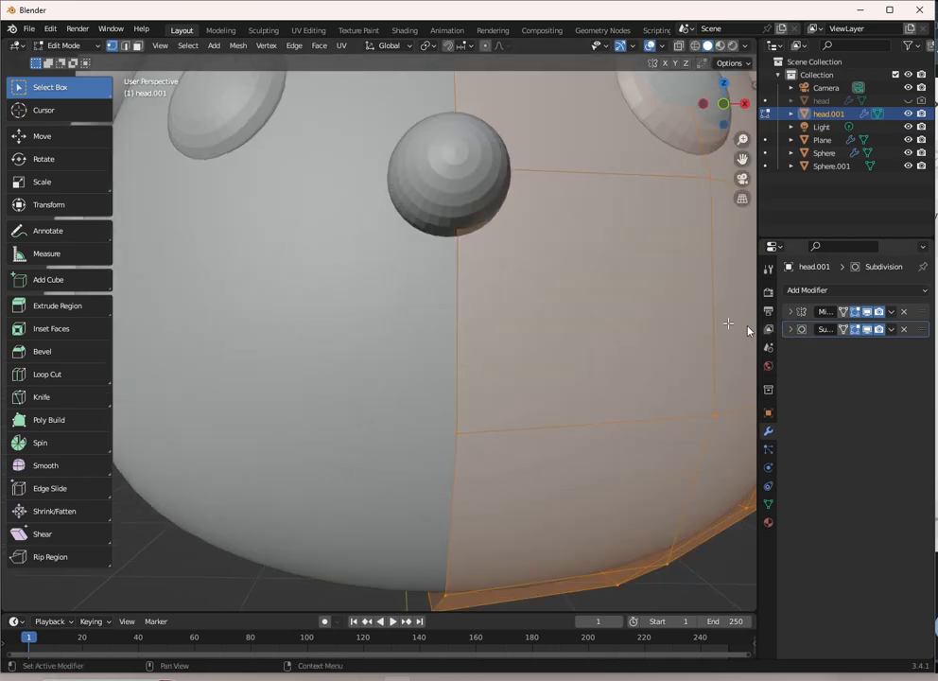
scroll(452, 224, "down", 4)
middle_click_drag(452, 224, 475, 283)
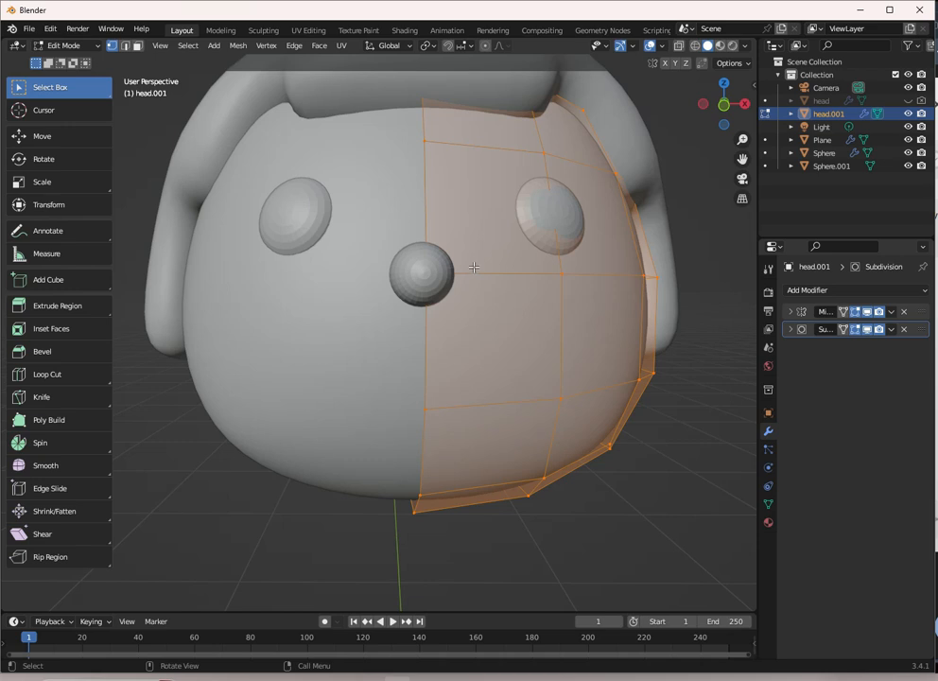
middle_click_drag(482, 259, 596, 204)
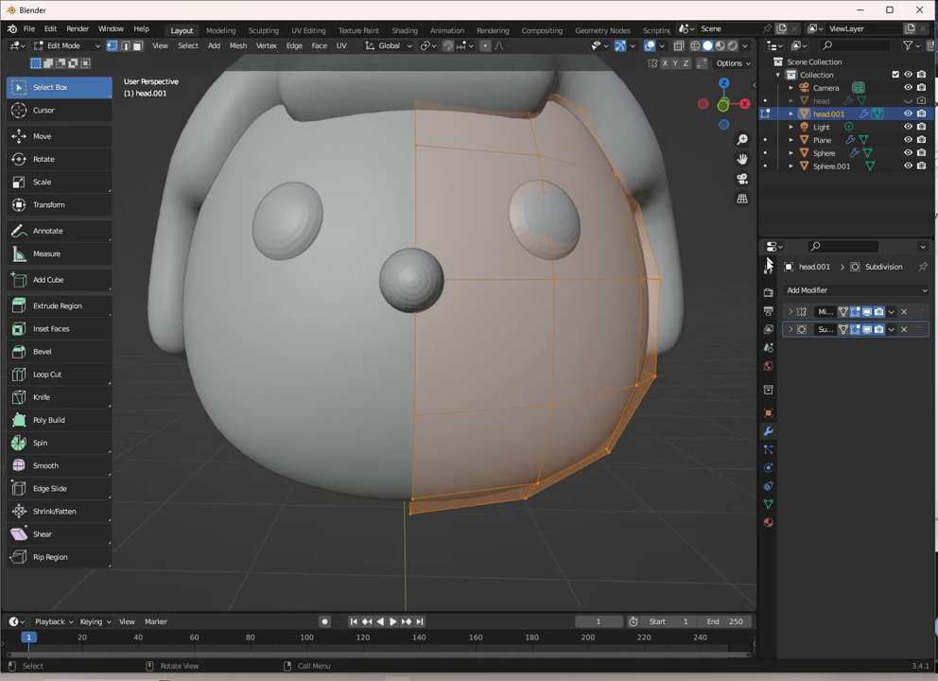
Step: Leave Edit Mode and apply the duplicate head's Mirror modifier
key("Tab")
left_click(799, 312)
left_click(789, 311)
left_click(891, 311)
left_click(879, 327)
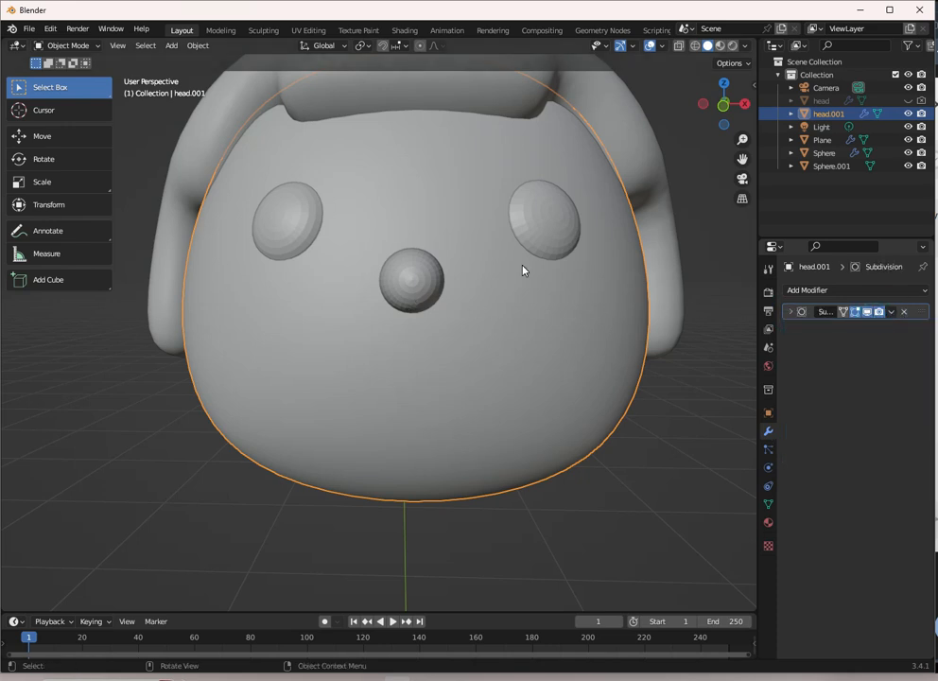
Step: Enable X-axis mesh symmetry in Edit Mode and try moving the vertex below one eye, cancelling the move
key("Tab")
scroll(527, 290, "down", 1)
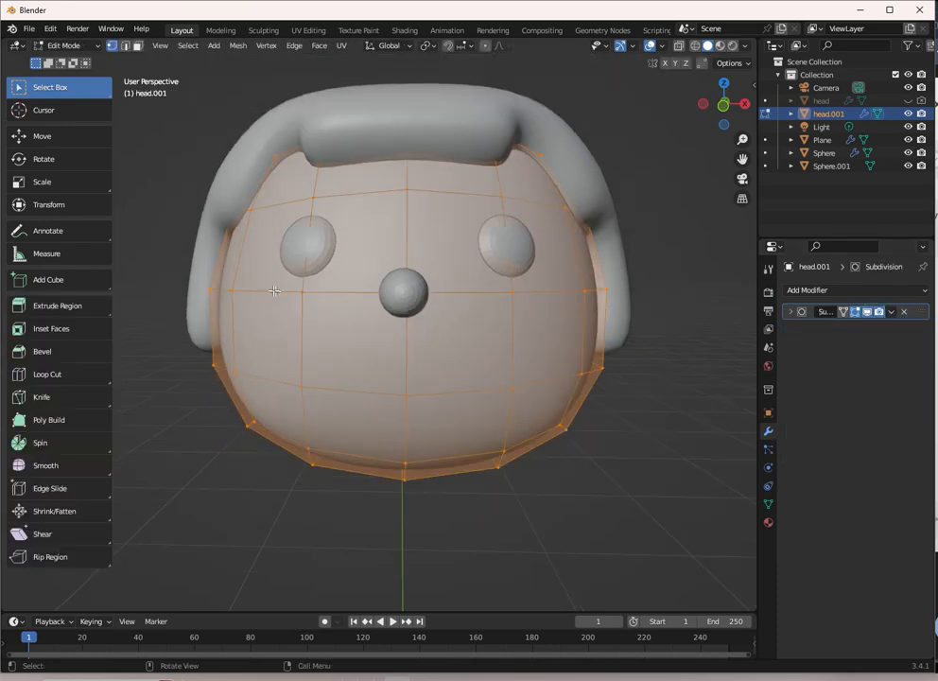
left_click(509, 293)
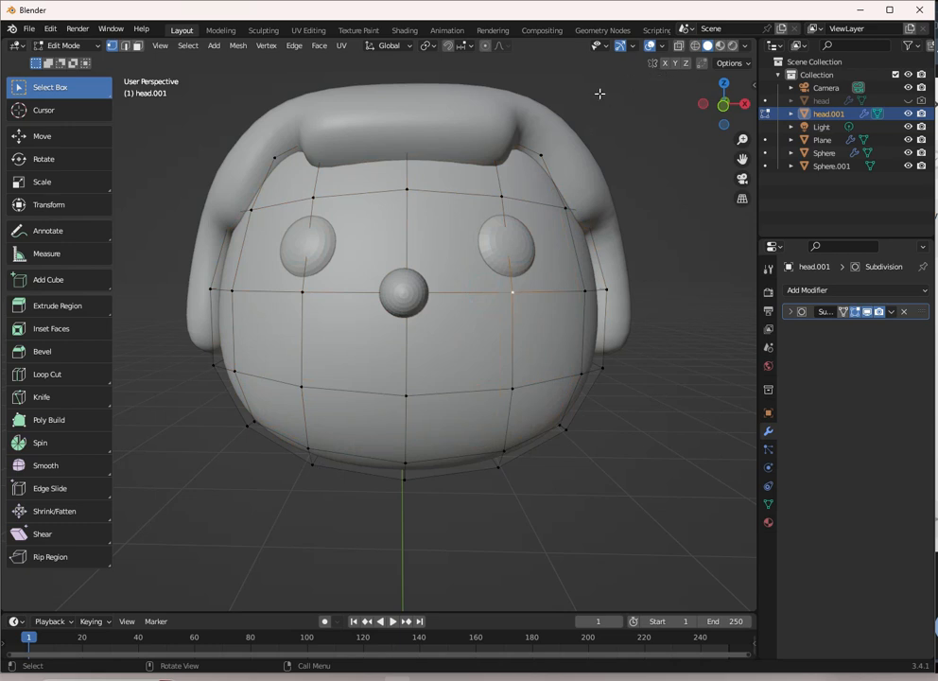
left_click(664, 62)
key("g")
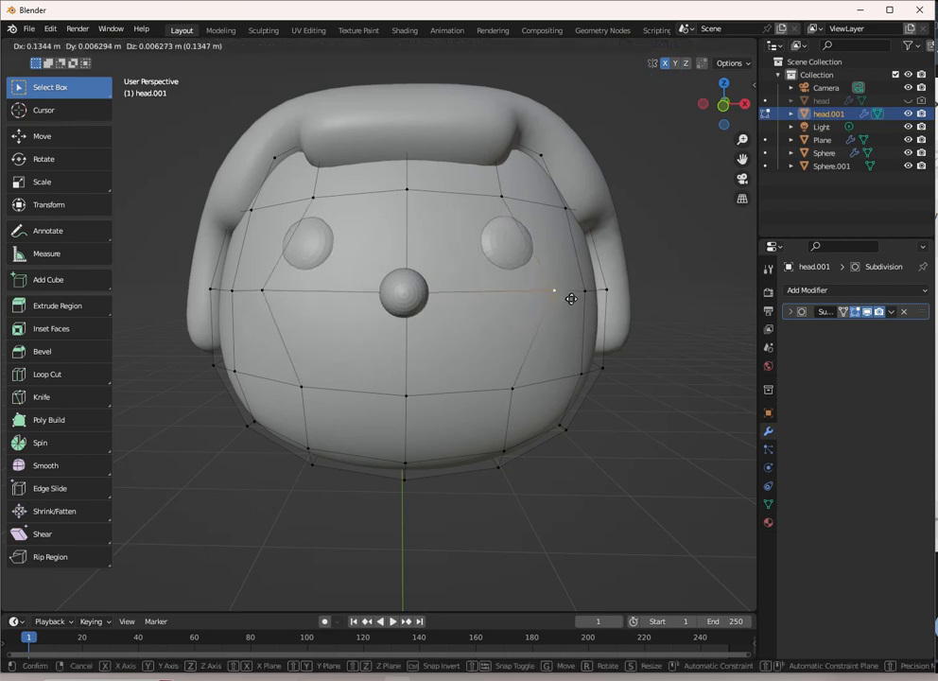
key("Escape")
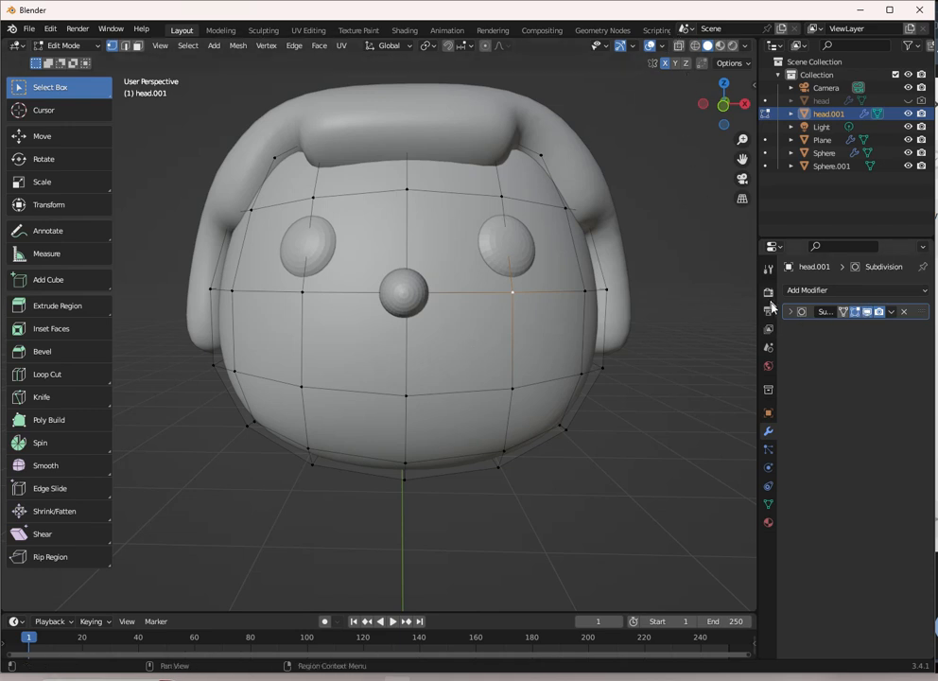
Step: Set the duplicate head's Subdivision viewport and render levels to 1, apply the modifier and reopen the mesh in Edit Mode
key("Tab")
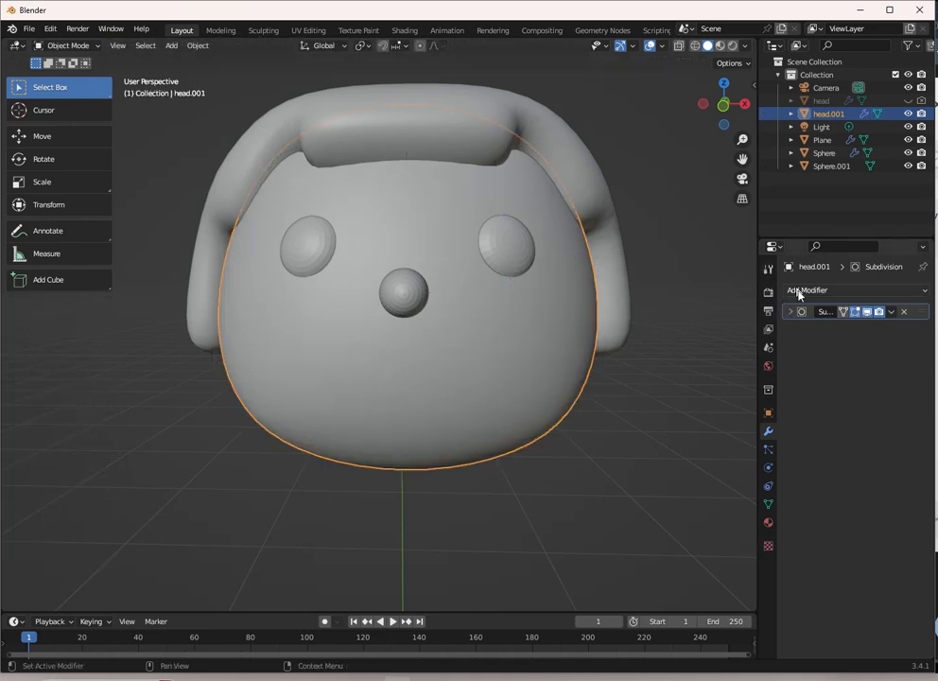
left_click(791, 311)
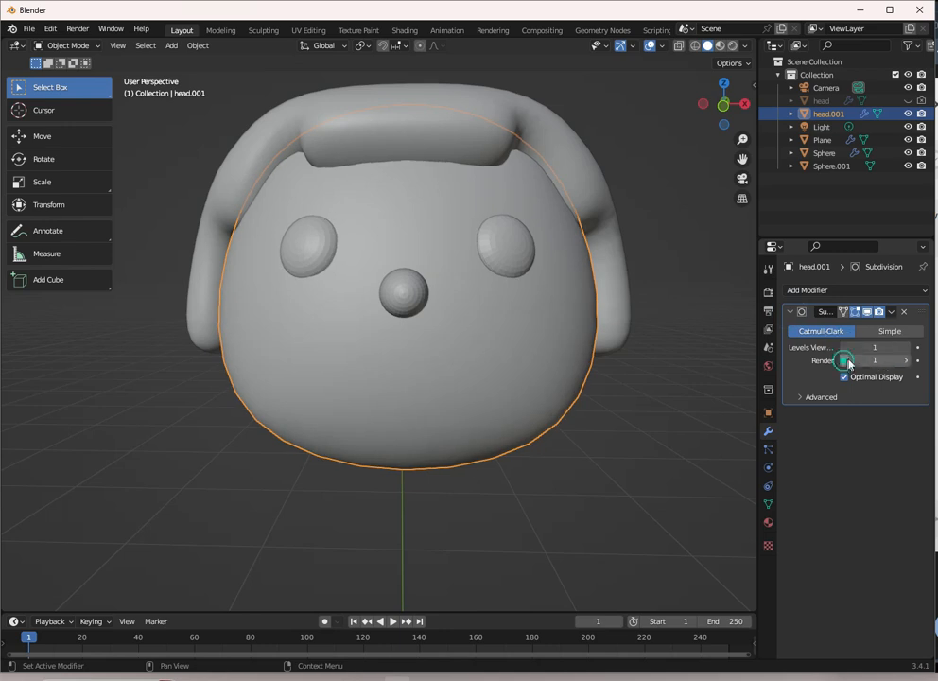
left_click(890, 311)
left_click(878, 325)
key("Tab")
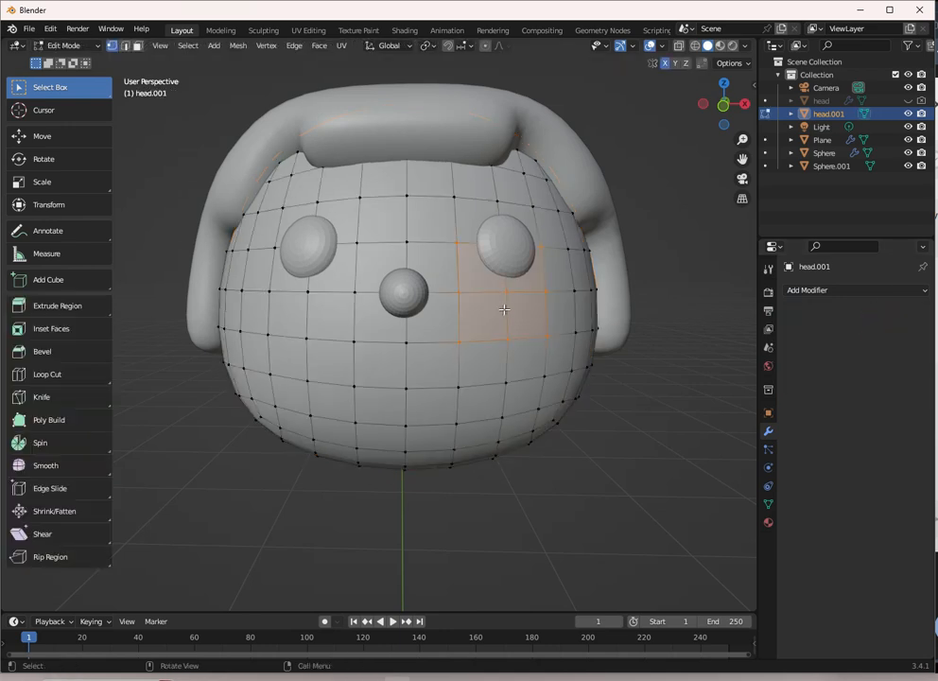
Step: Inset a block of eight faces, two rows of four centred below the nose, as the mouth area in front view
scroll(427, 390, "up", 3)
key("KP_1")
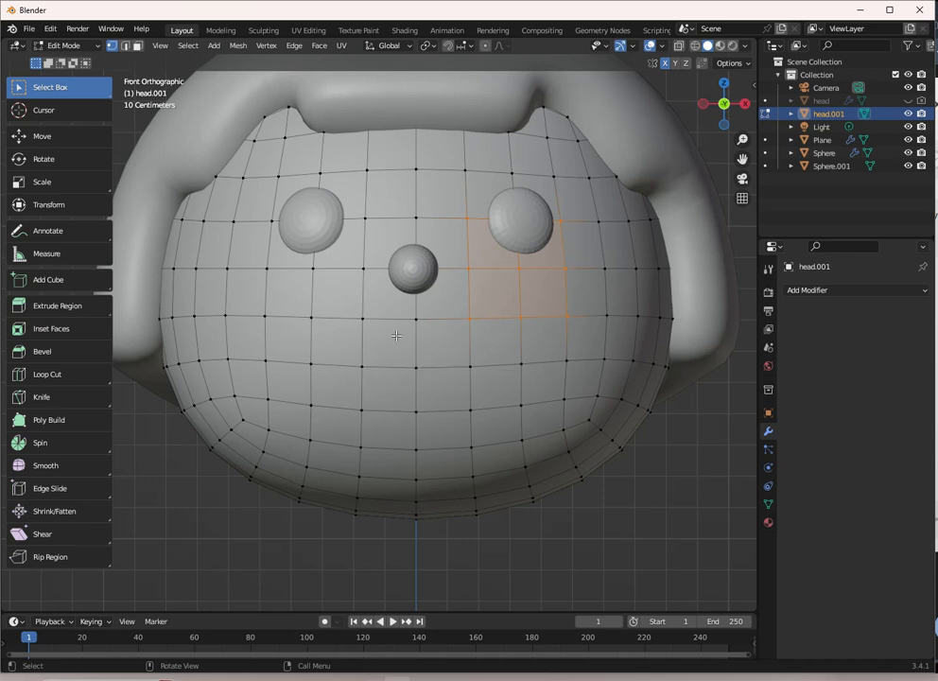
left_click(137, 45)
left_click(495, 389)
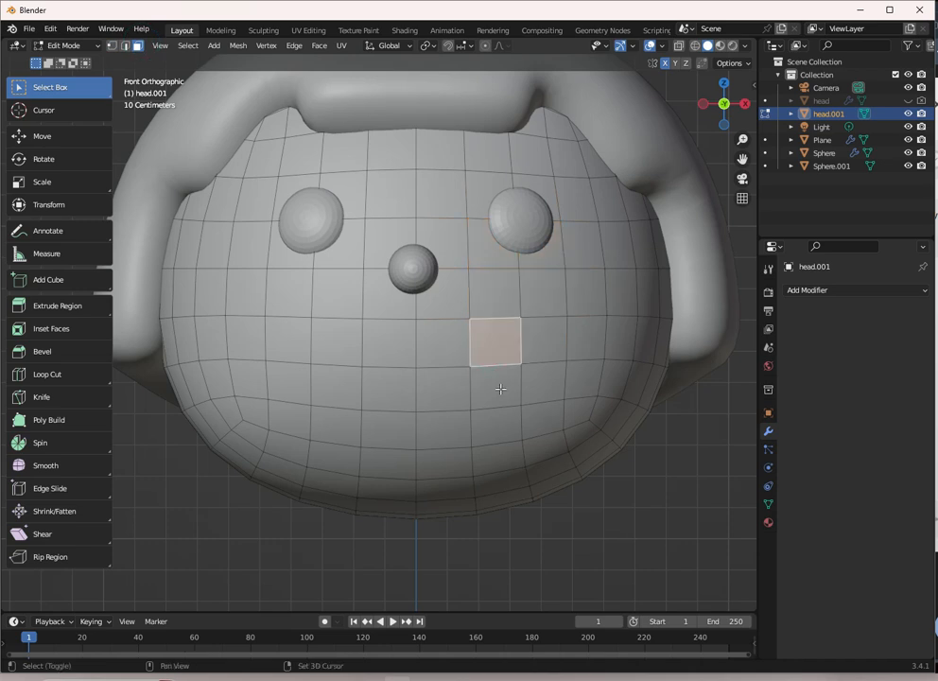
left_click(495, 343, "shift")
left_click(441, 390, "shift")
left_click(442, 343, "shift")
left_click(389, 343, "shift")
left_click(390, 390, "shift")
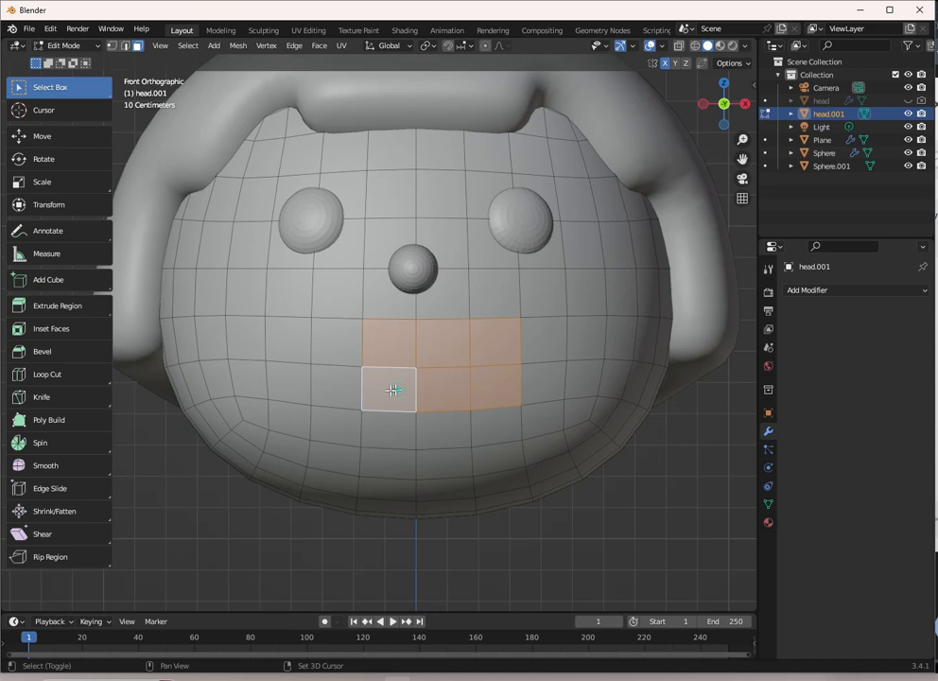
left_click(336, 342, "shift")
left_click(336, 389, "shift")
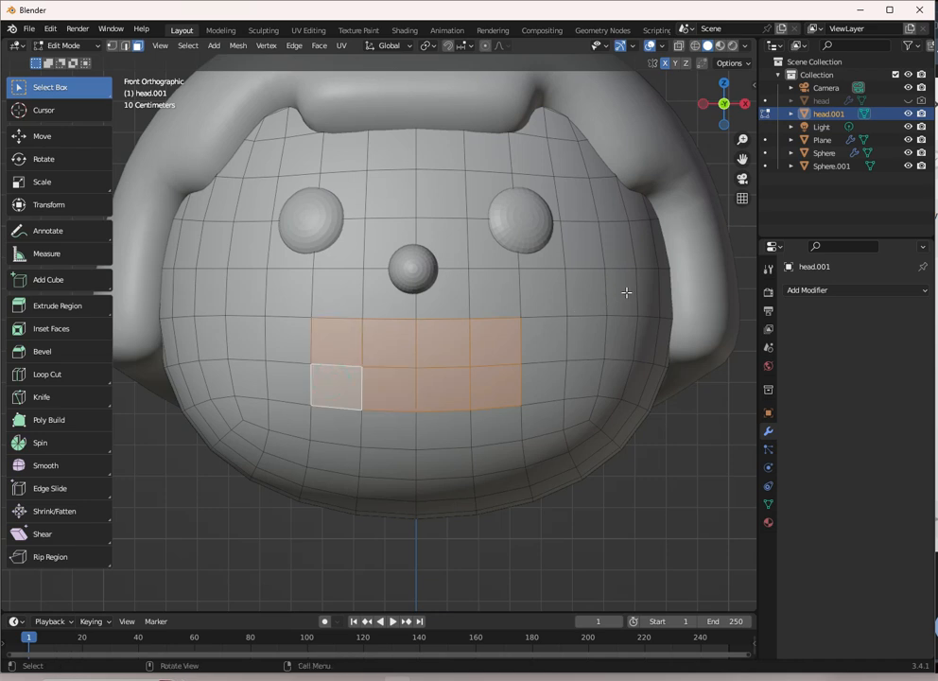
key("i")
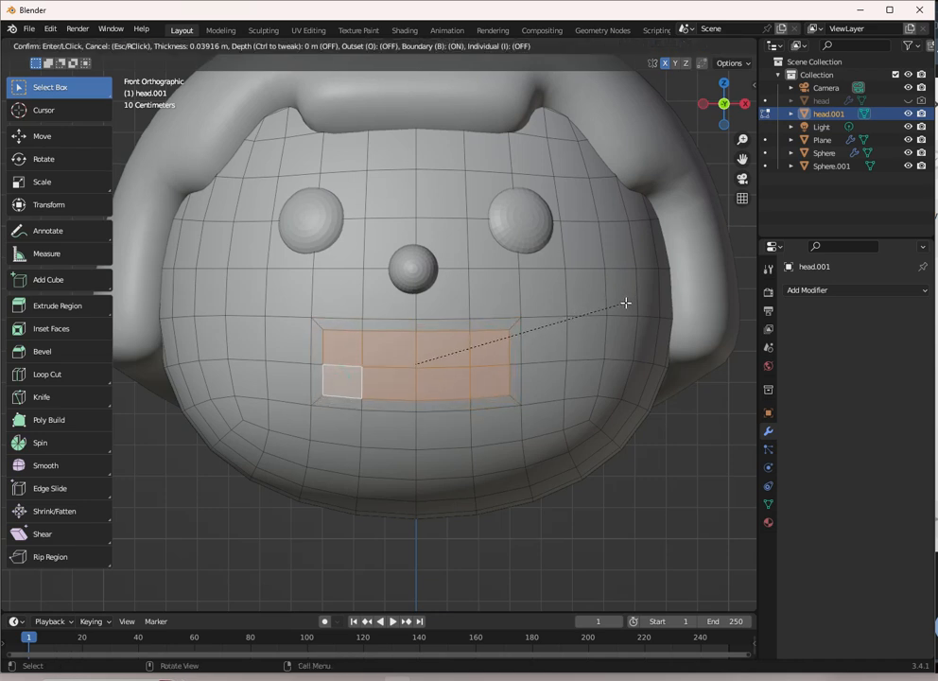
left_click(621, 307)
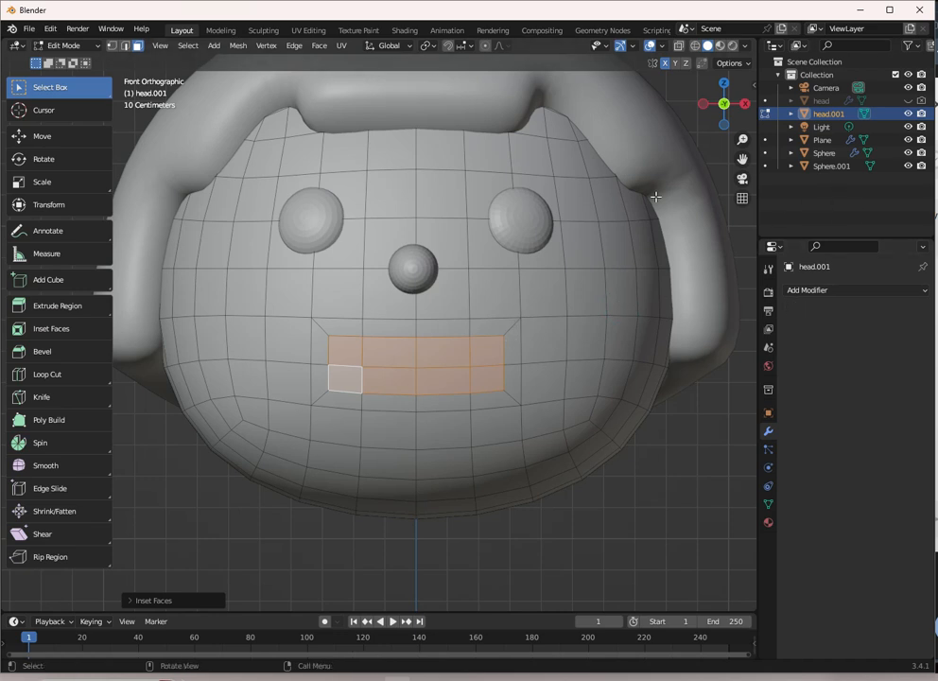
left_click(542, 356)
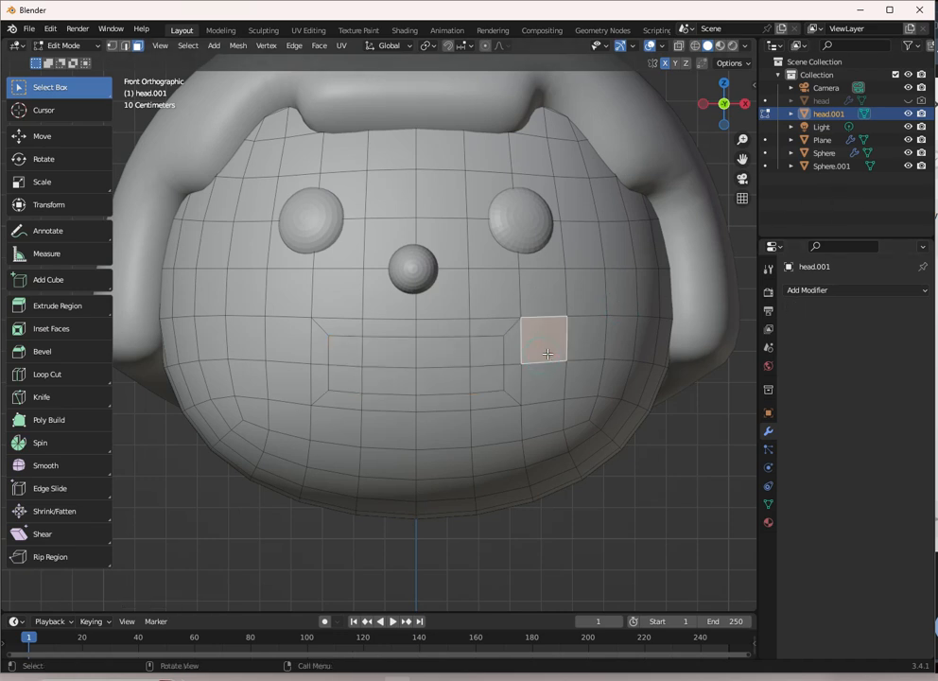
key("g")
left_click(592, 329)
scroll(480, 361, "up", 2)
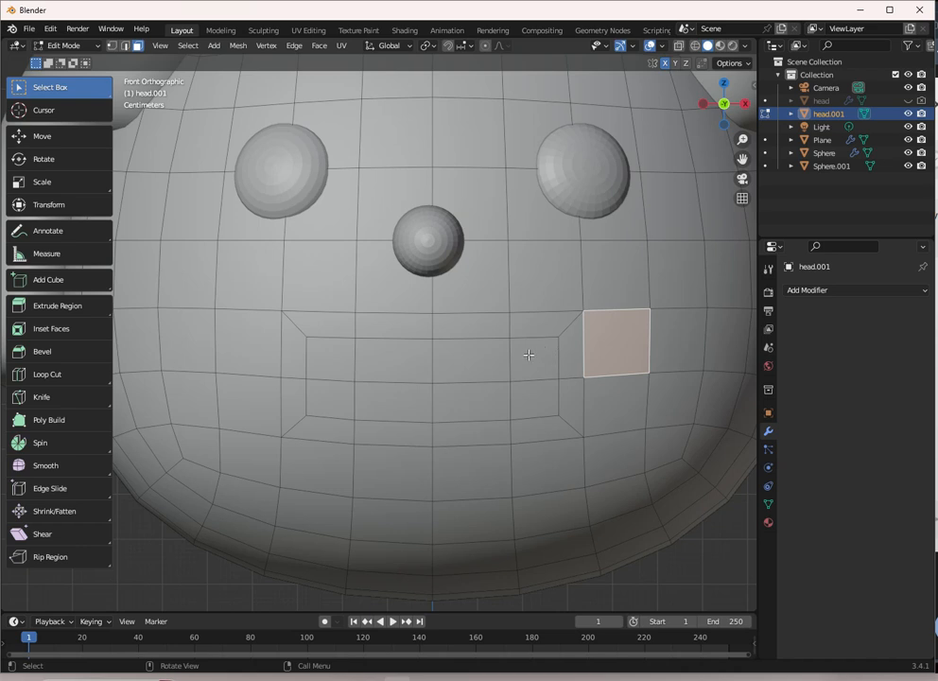
key("ctrl+z")
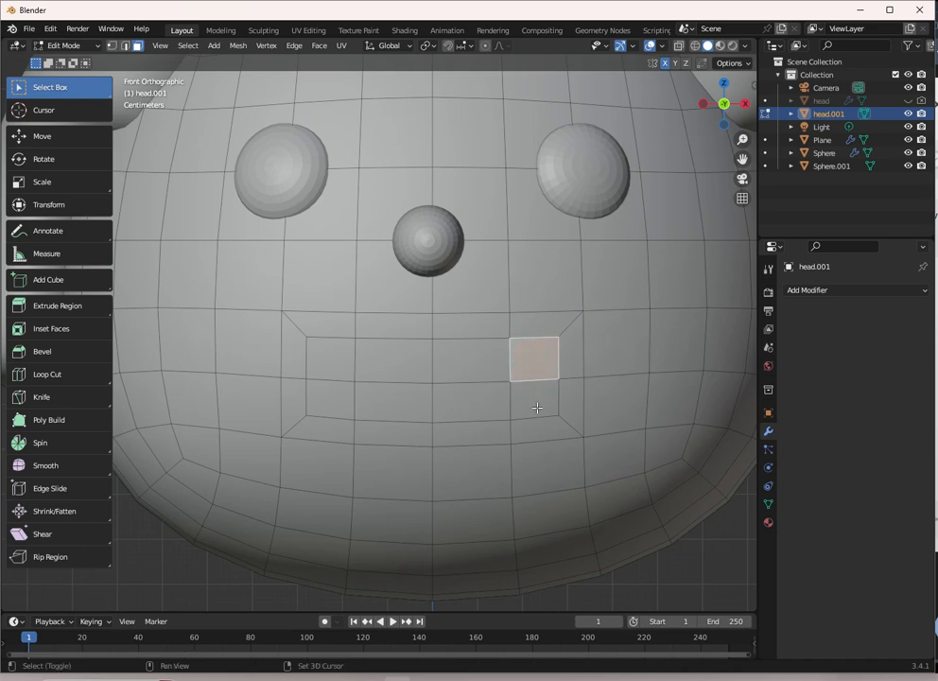
Step: Select the eight inset mouth faces again and scale them down vertically along Z
left_click(475, 403, "ctrl")
left_click(473, 327, "shift")
left_click(465, 365)
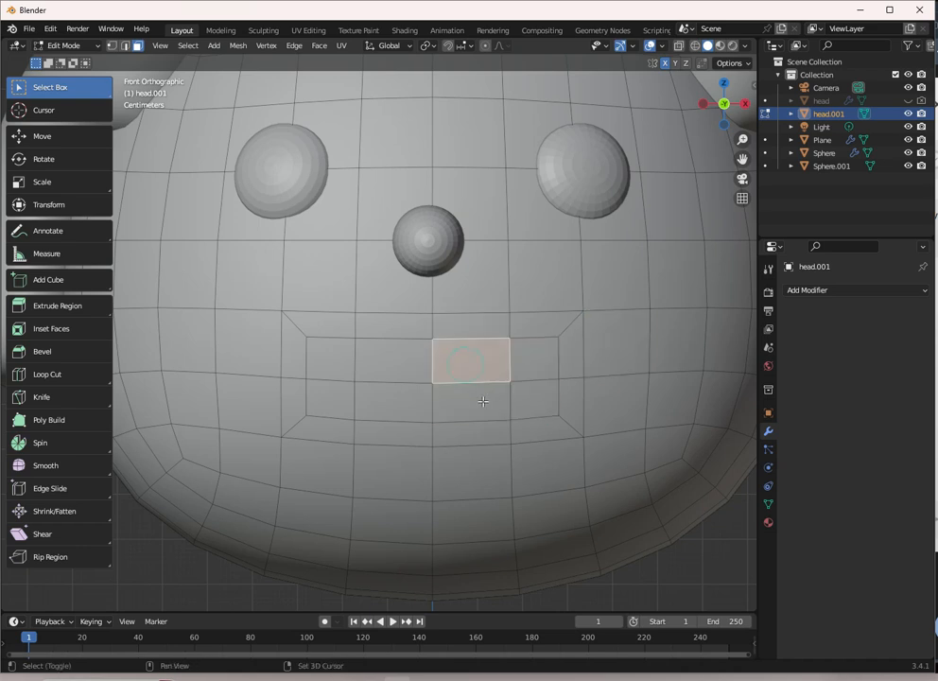
left_click(535, 397, "ctrl")
left_click(490, 396, "ctrl")
left_click(412, 404, "ctrl")
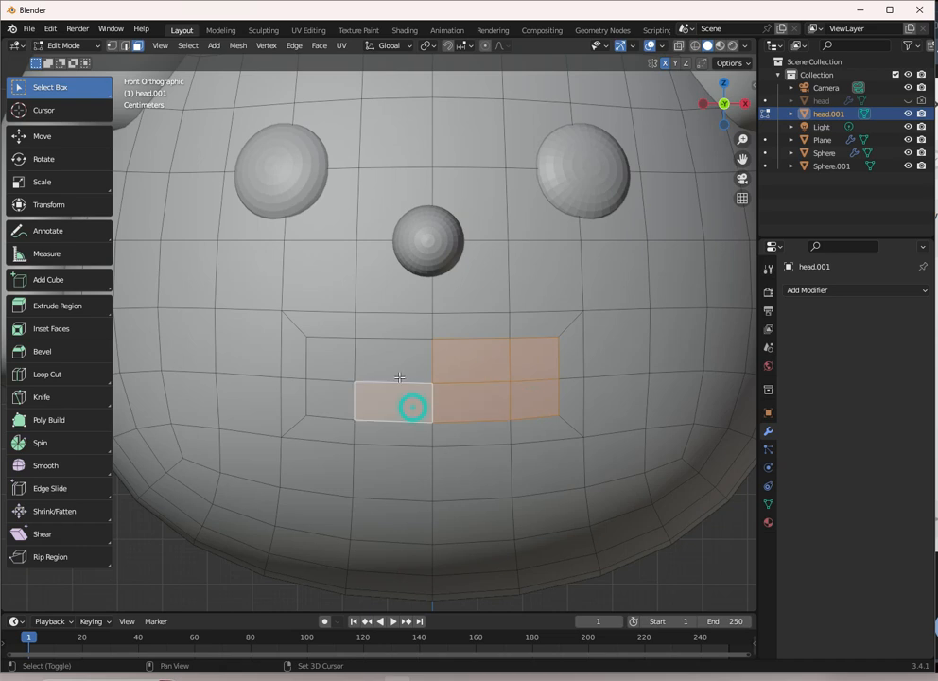
left_click(387, 365, "ctrl")
left_click(329, 395, "ctrl")
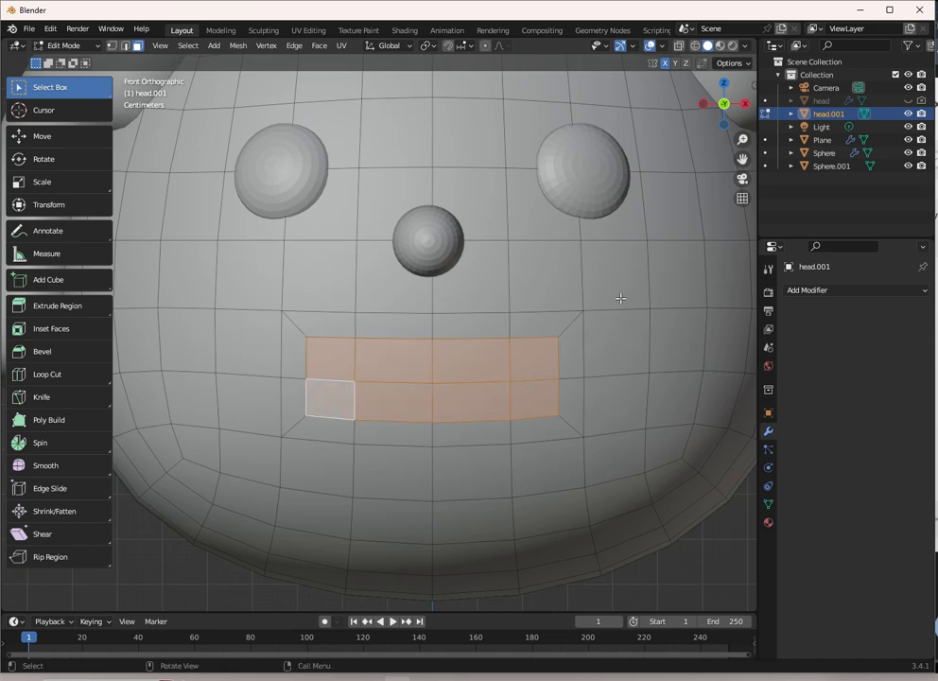
key("s")
key("z")
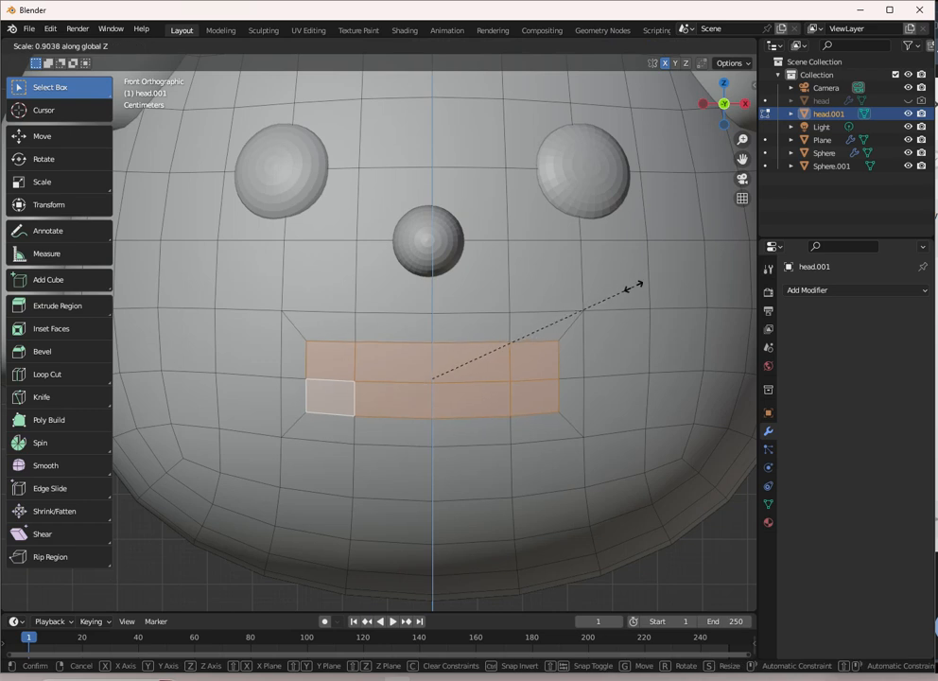
left_click(567, 329)
Step: Inset the mouth faces again by about 0.03 m and extrude them inward into the head
scroll(566, 329, "down", 4)
mouse_move(469, 338)
middle_mouse_down()
mouse_move(536, 352)
mouse_move(601, 334)
mouse_move(454, 350)
middle_mouse_up()
scroll(602, 333, "up", 3)
middle_click_drag(375, 348, 483, 339)
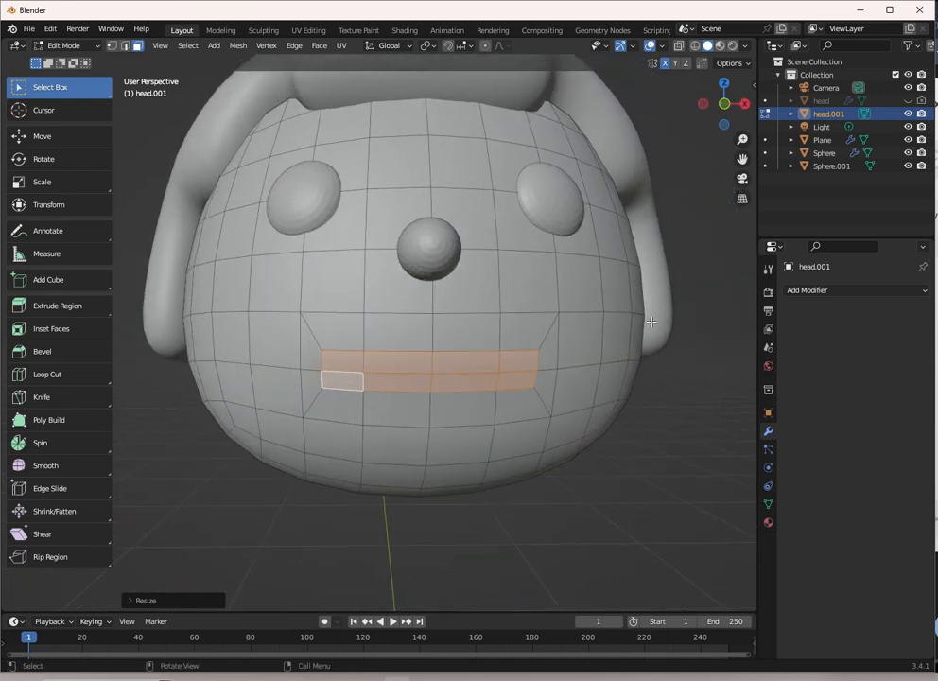
key("i")
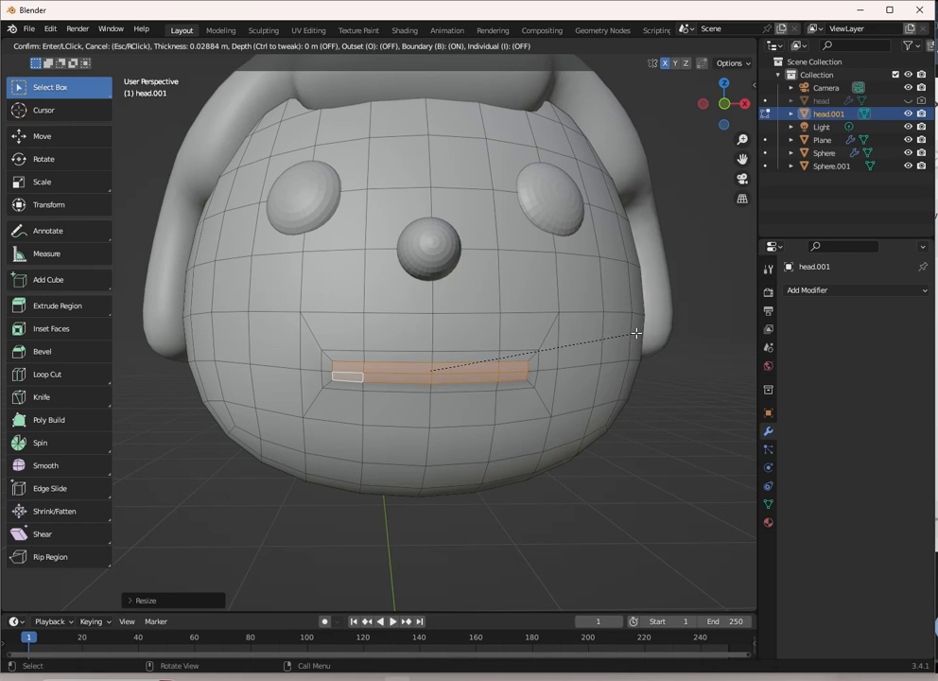
left_click(637, 333)
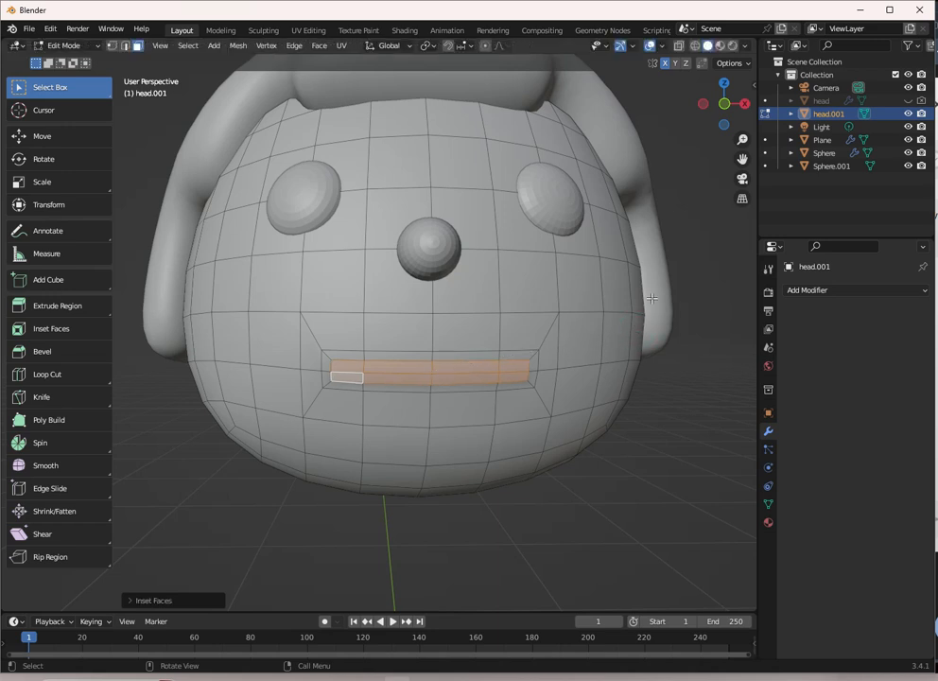
middle_click_drag(474, 275, 417, 282)
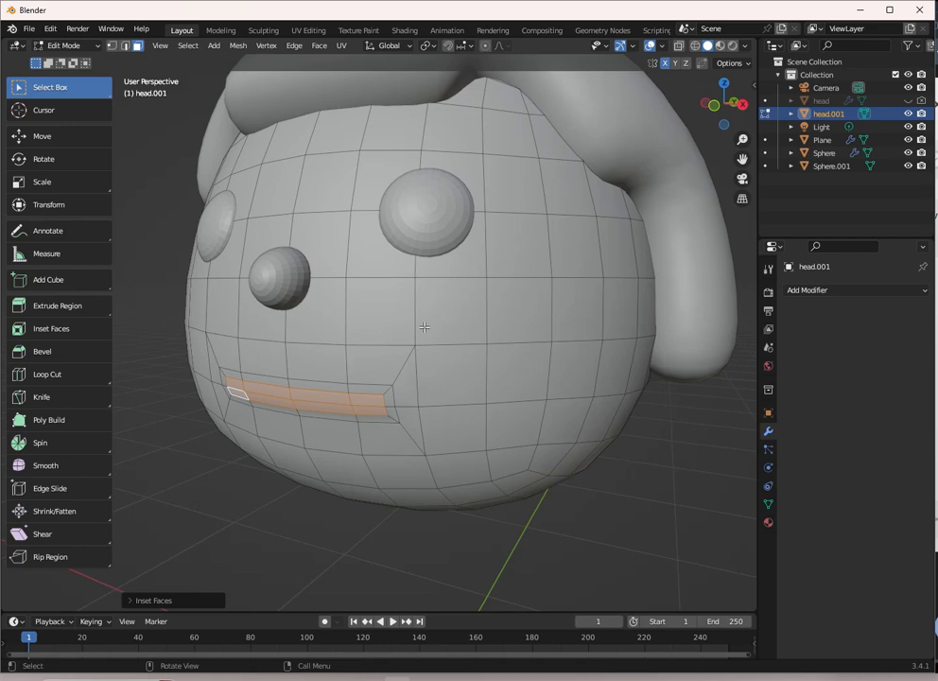
key("e")
left_click(440, 322)
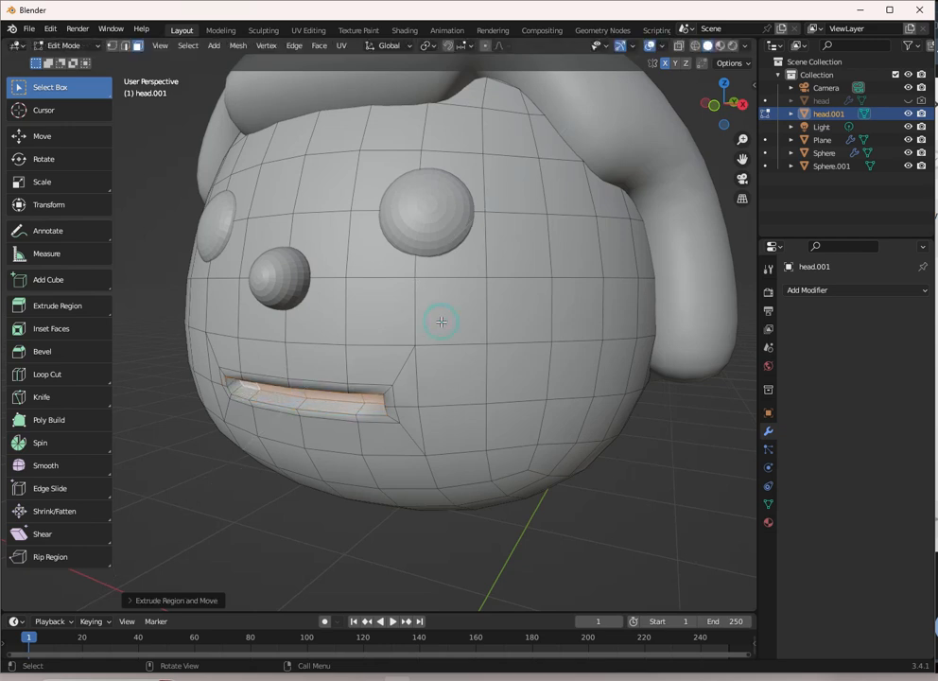
Step: In wireframe side view, move the extruded mouth faces slightly back and down and rotate them a few degrees
key("KP_3")
scroll(378, 312, "up", 2)
key("shift+z")
scroll(352, 312, "up", 3)
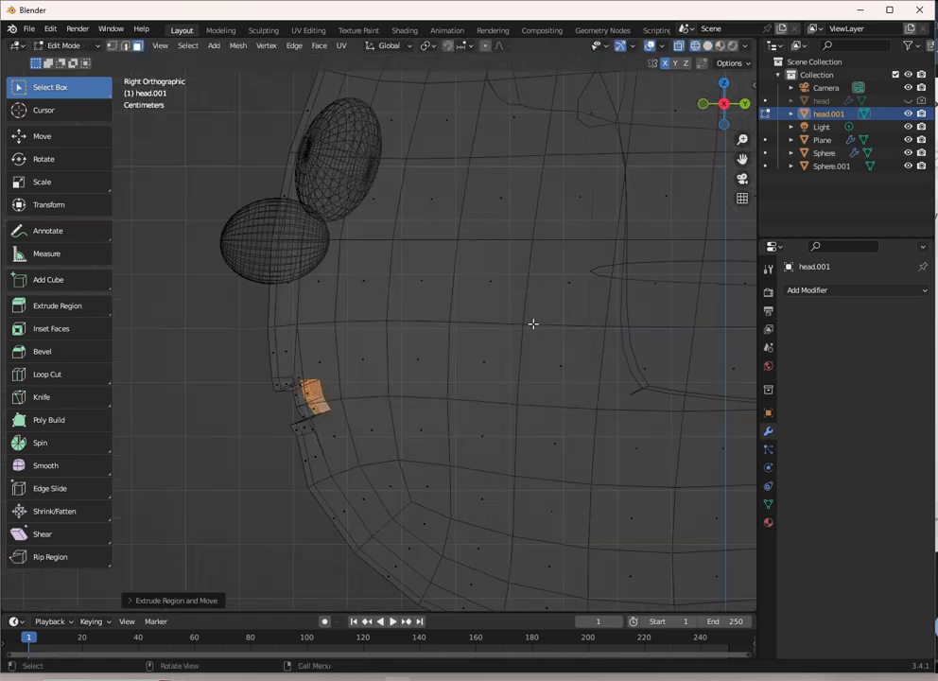
key("g")
left_click(390, 357)
key("r")
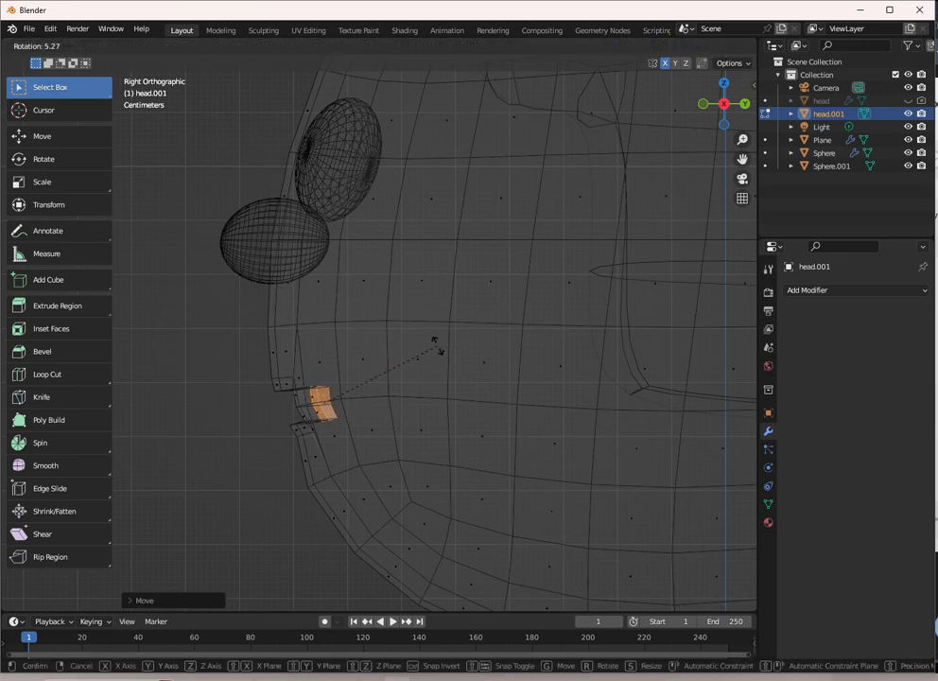
left_click(434, 352)
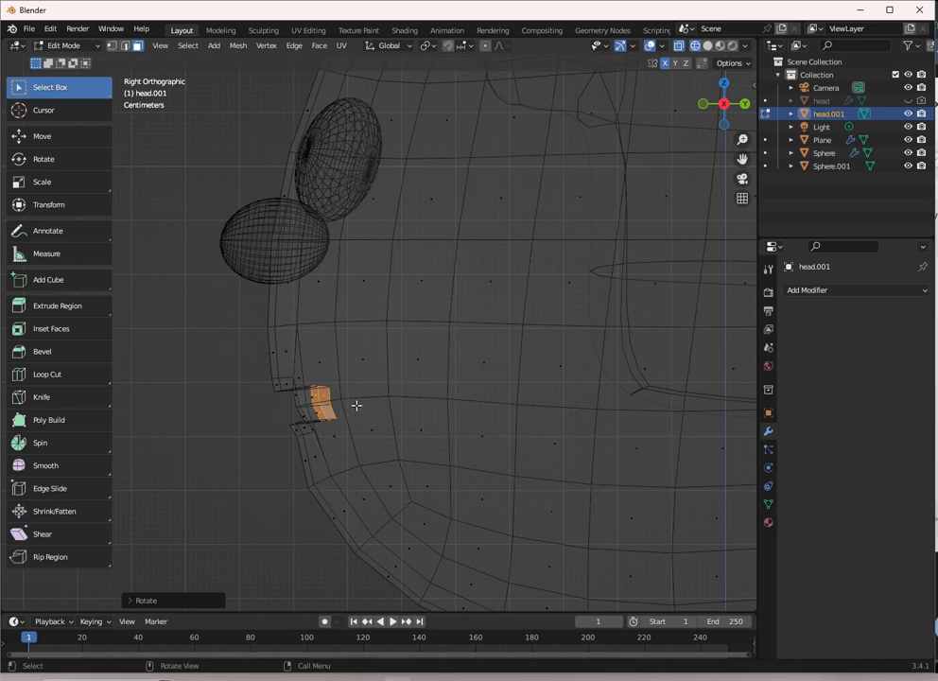
Step: Extrude the mouth faces deeper into the head and rotate the new end upright
key("e")
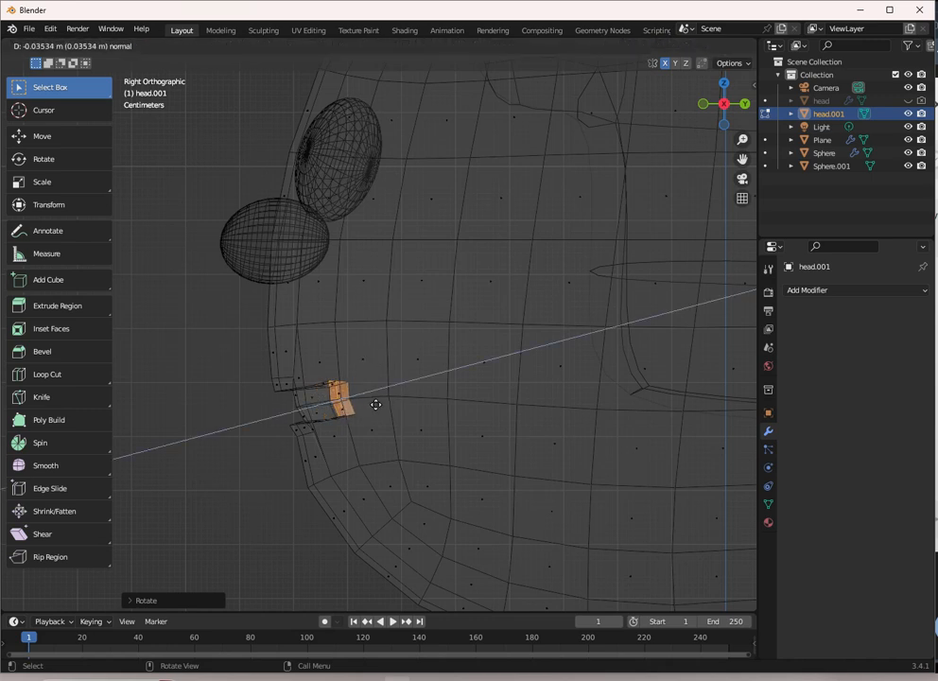
left_click(393, 407)
key("r")
left_click(483, 379)
key("h")
key("z")
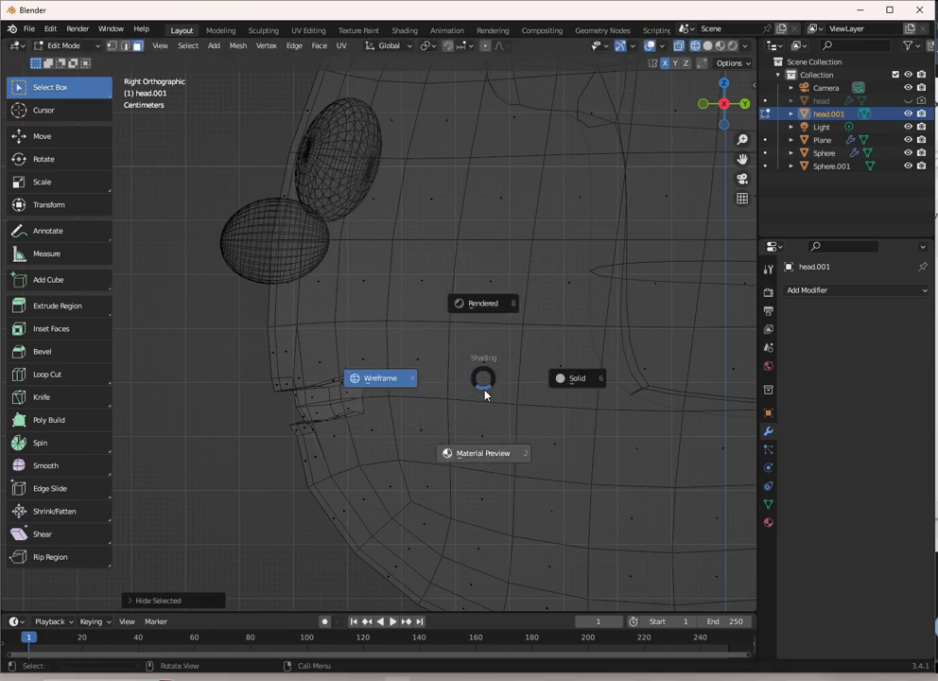
key("Escape")
left_click(369, 392)
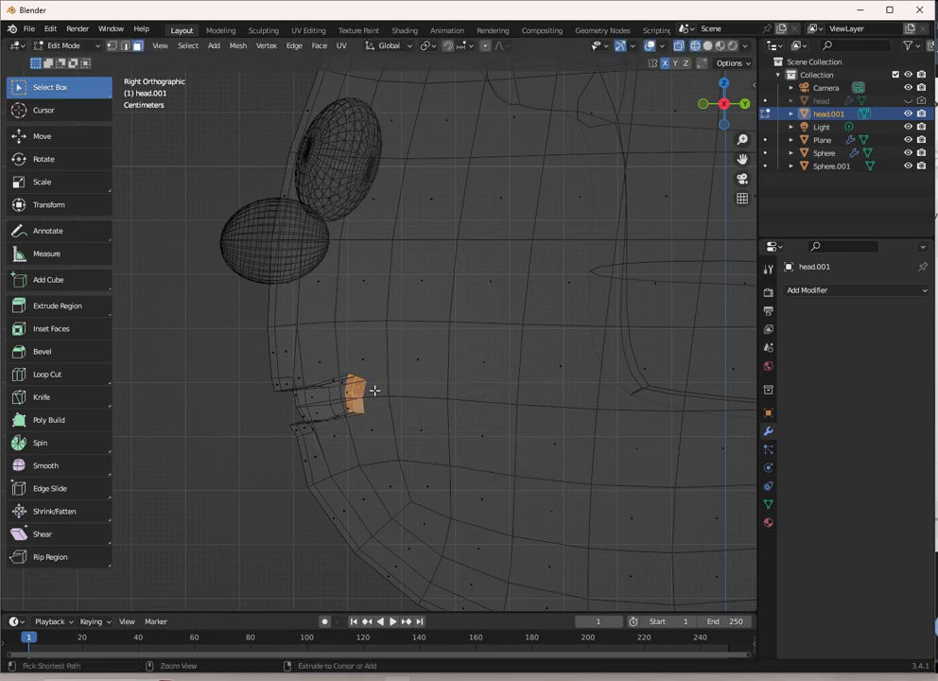
Step: Lower the inner mouth faces about 0.014 m along Z and scale them much taller along Z
key("g")
key("z")
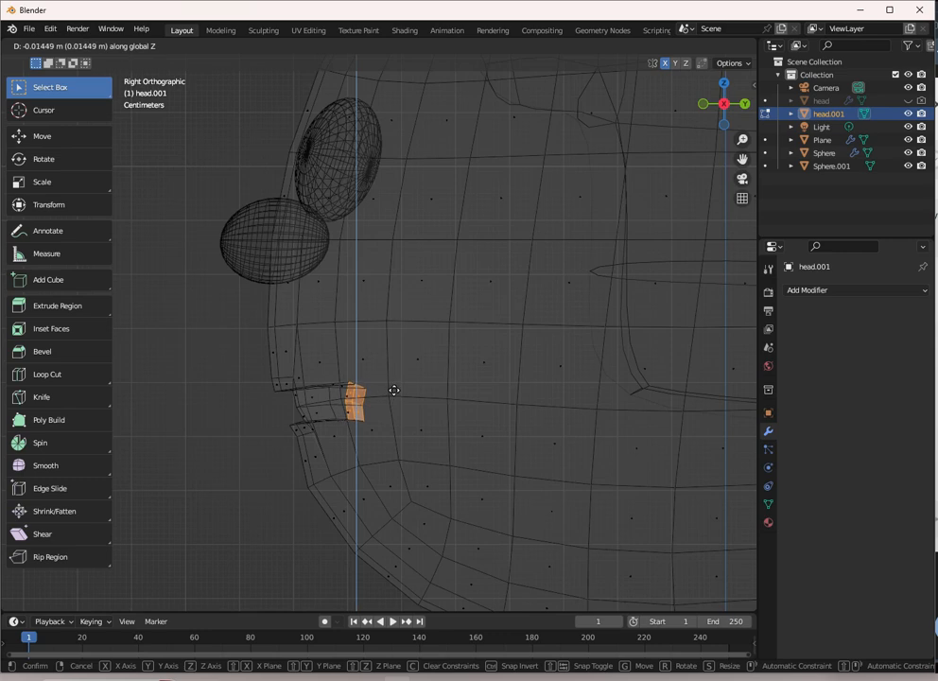
left_click(393, 391)
key("s")
key("z")
left_click(462, 280)
mouse_move(427, 335)
middle_mouse_down()
mouse_move(383, 406)
mouse_move(340, 428)
mouse_move(364, 427)
mouse_move(312, 407)
mouse_move(341, 403)
mouse_move(379, 418)
middle_mouse_up()
key("shift+z")
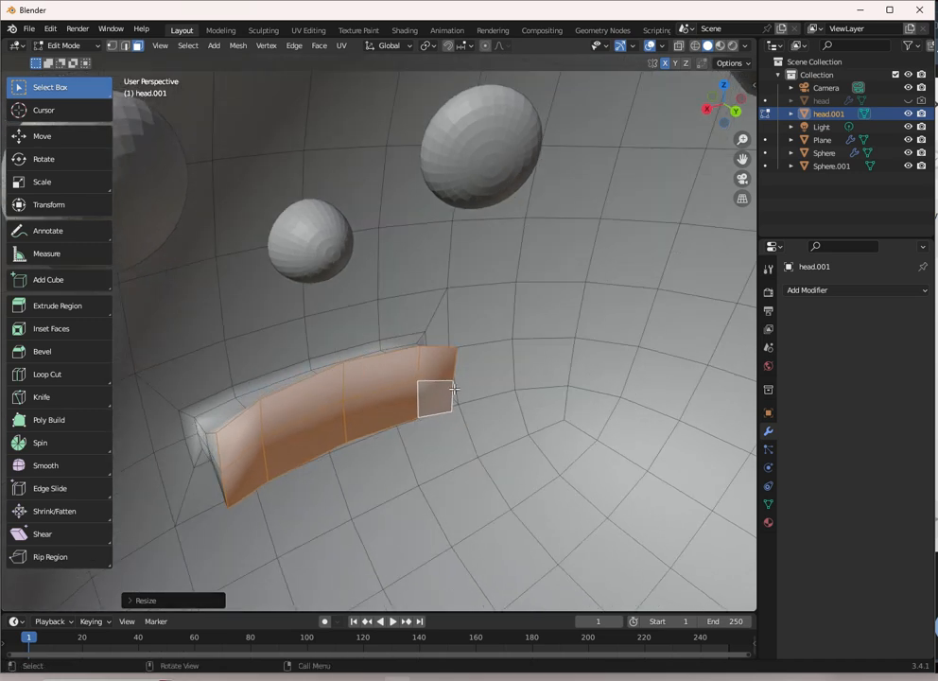
Step: Move the enlarged inner mouth faces forward along Y, closer to the lips, in side view
key("KP_3")
mouse_move(445, 389)
middle_mouse_down("shift")
mouse_move(417, 345)
mouse_move(436, 369)
middle_mouse_up("shift")
key("shift+z")
key("g")
key("y")
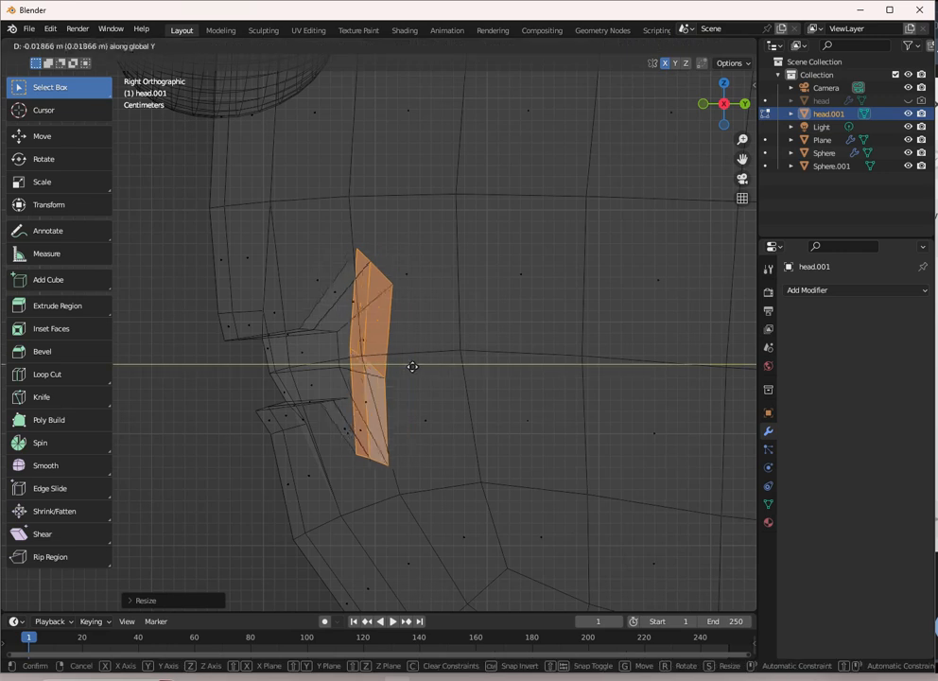
left_click(389, 367)
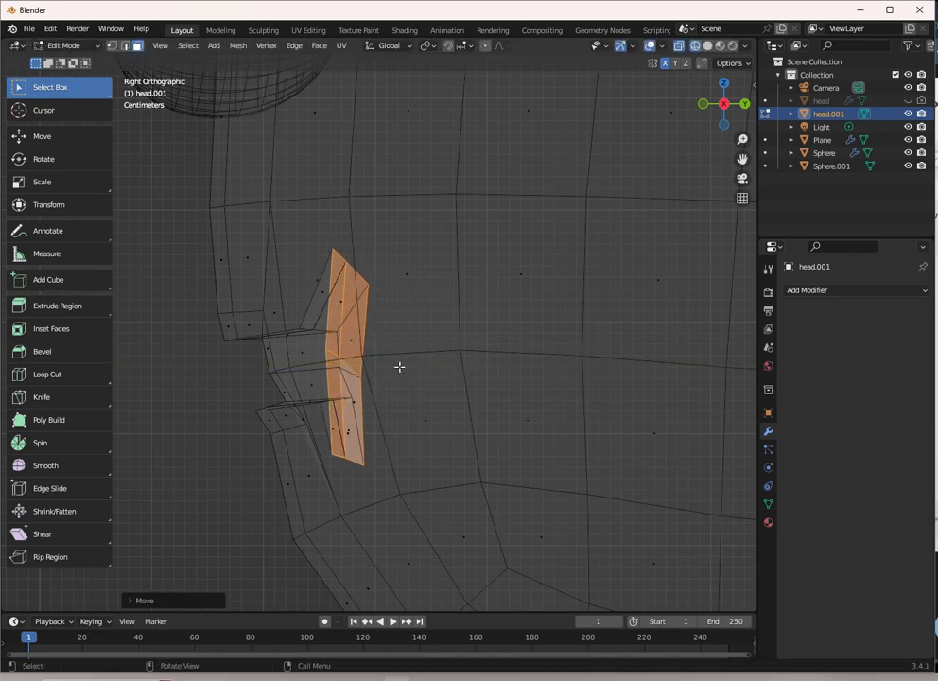
Step: Extrude the inner mouth faces further back and scale the new end taller along Z
key("e")
left_click(463, 362)
key("s")
key("z")
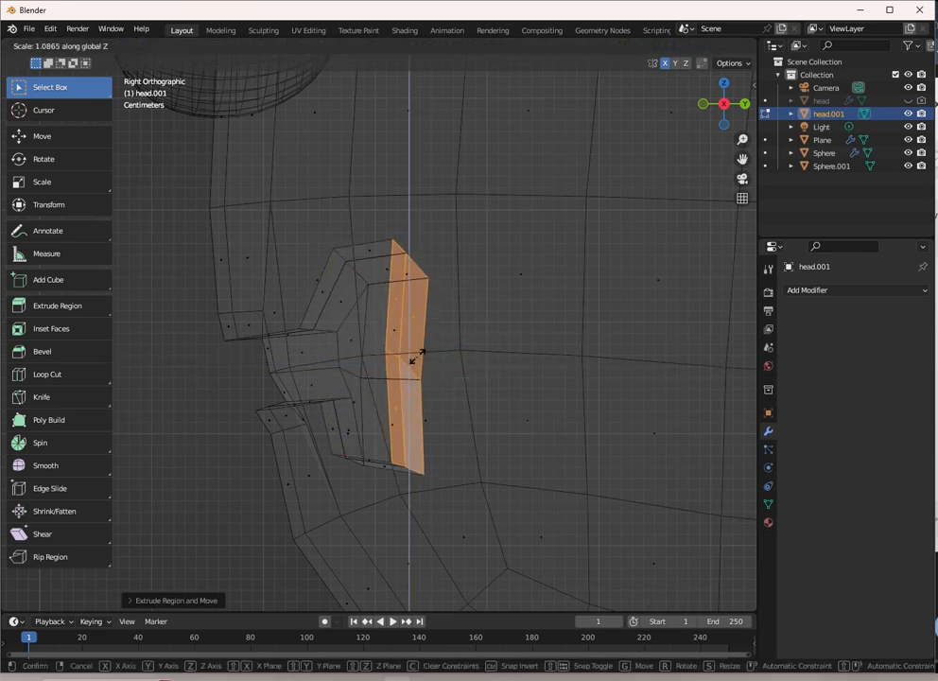
right_click(420, 426)
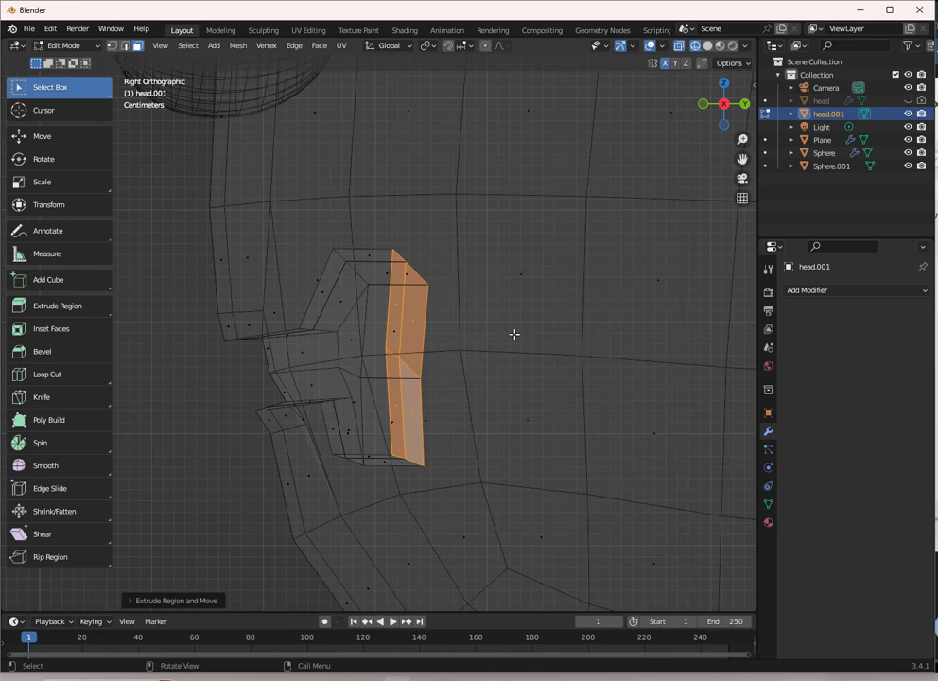
key("s")
key("z")
left_click(548, 358)
Step: Widen the back mouth faces along X and shift them slightly deeper into the head along Y
mouse_move(548, 359)
middle_mouse_down()
mouse_move(492, 350)
mouse_move(561, 368)
middle_mouse_up()
key("s")
key("x")
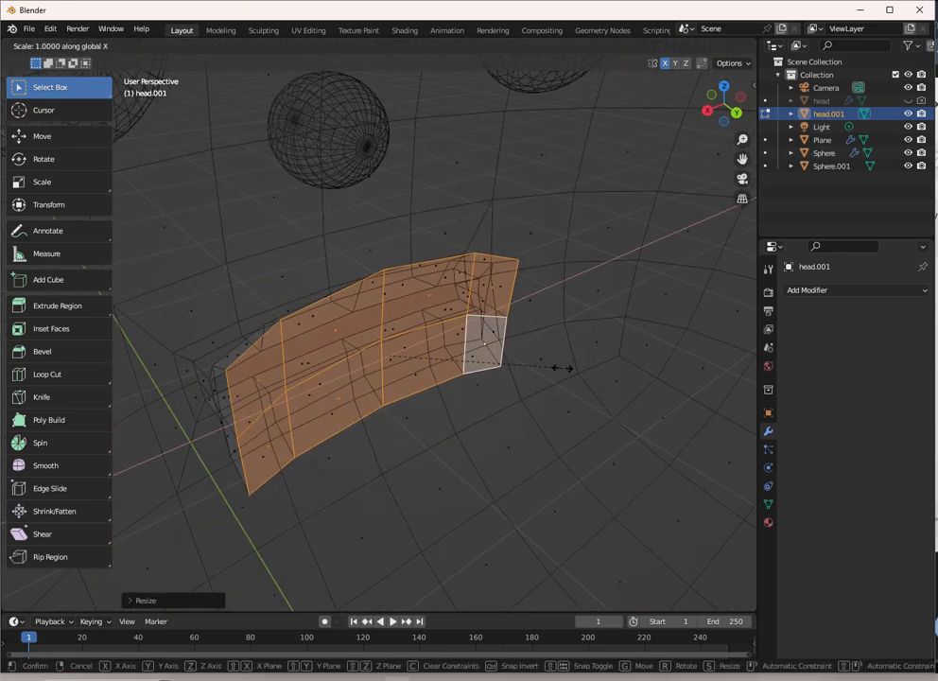
left_click(600, 358)
scroll(498, 364, "down", 3)
key("KP_3")
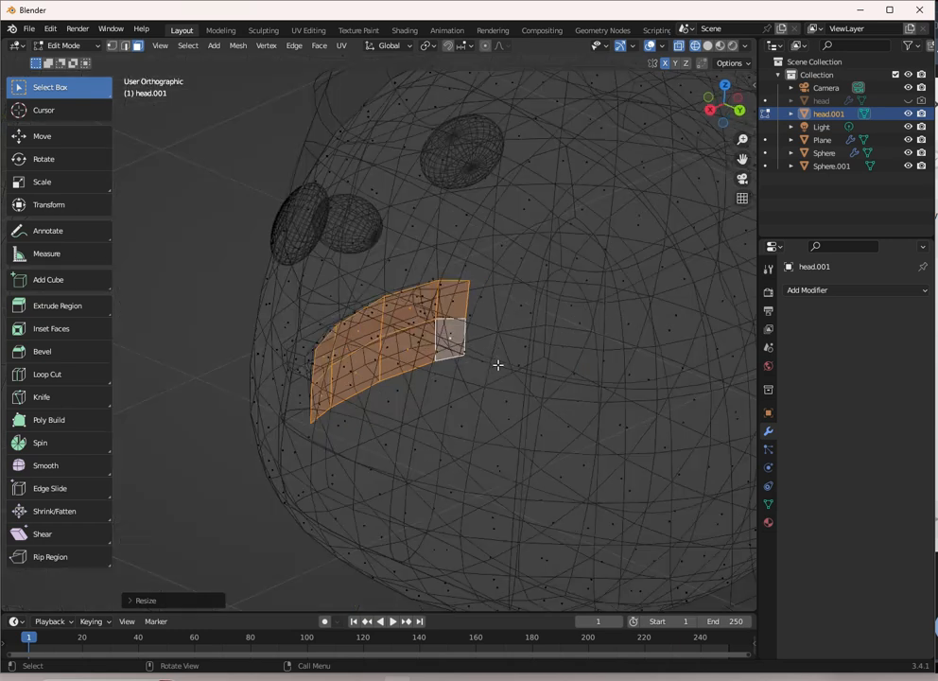
scroll(498, 357, "up", 2)
key("g")
key("y")
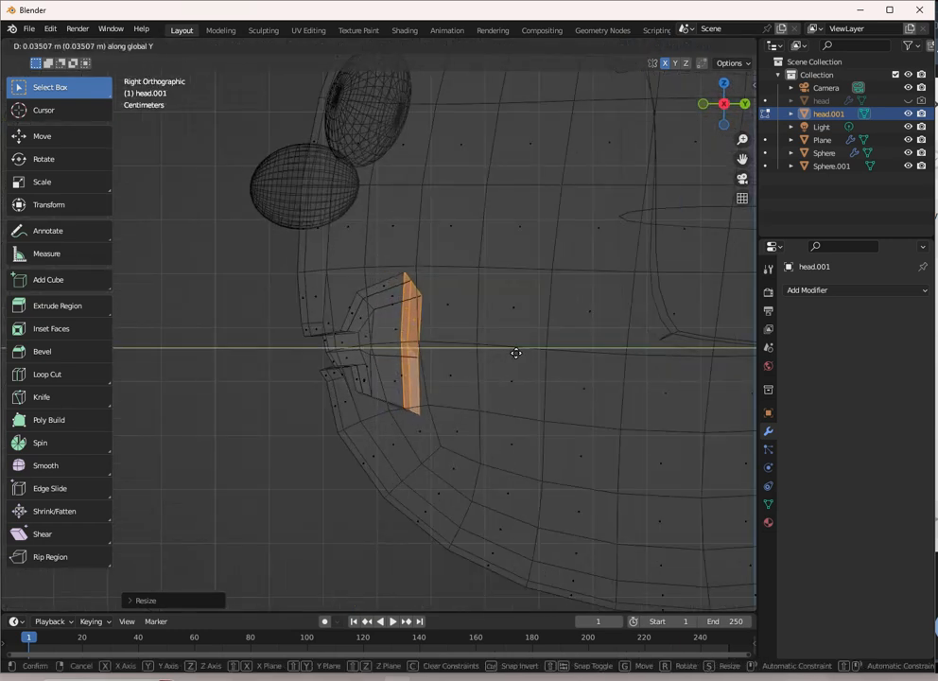
left_click(501, 352)
Step: Extrude the mouth cavity backward in two more sections and scale down the last one to taper it
key("e")
left_click(586, 355)
key("e")
left_click(597, 345)
key("s")
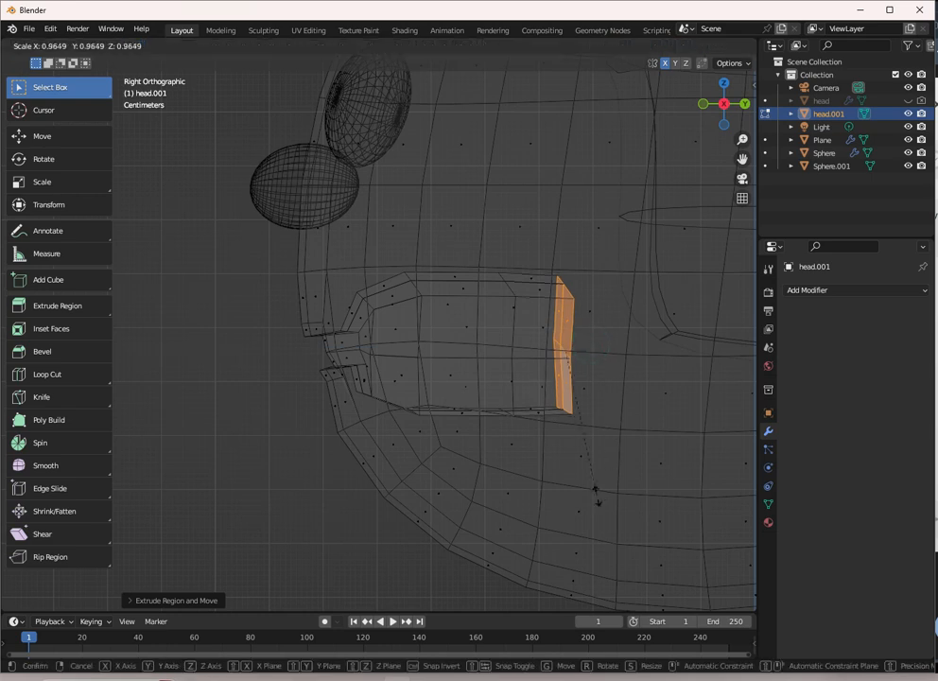
left_click(561, 442)
Step: Extrude a short throat section straight back from the tapered end and scale its end faces smaller
key("g")
key("y")
left_click(605, 403)
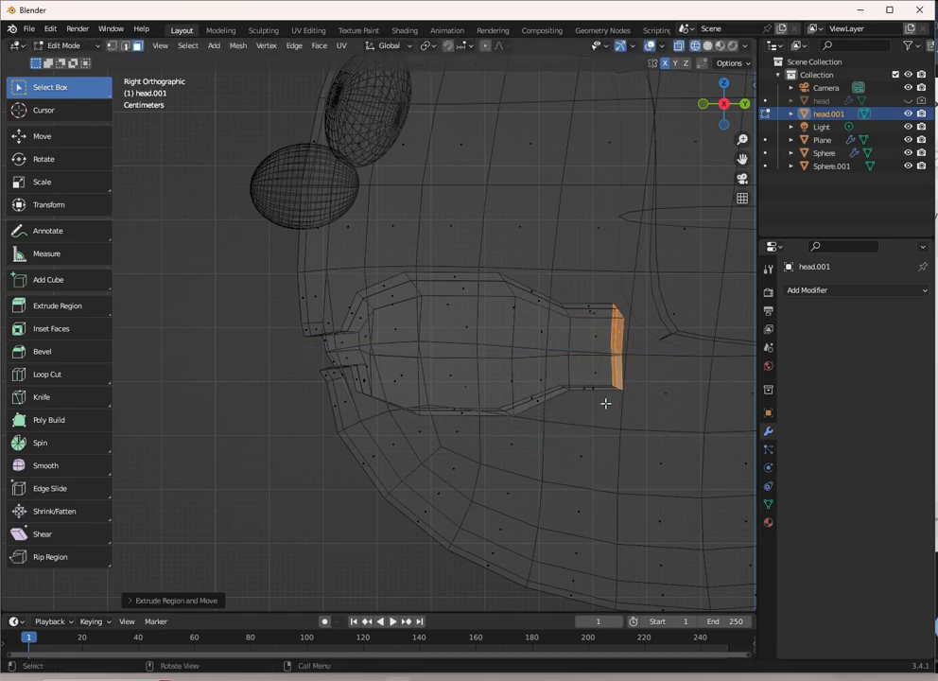
key("s")
left_click(601, 407)
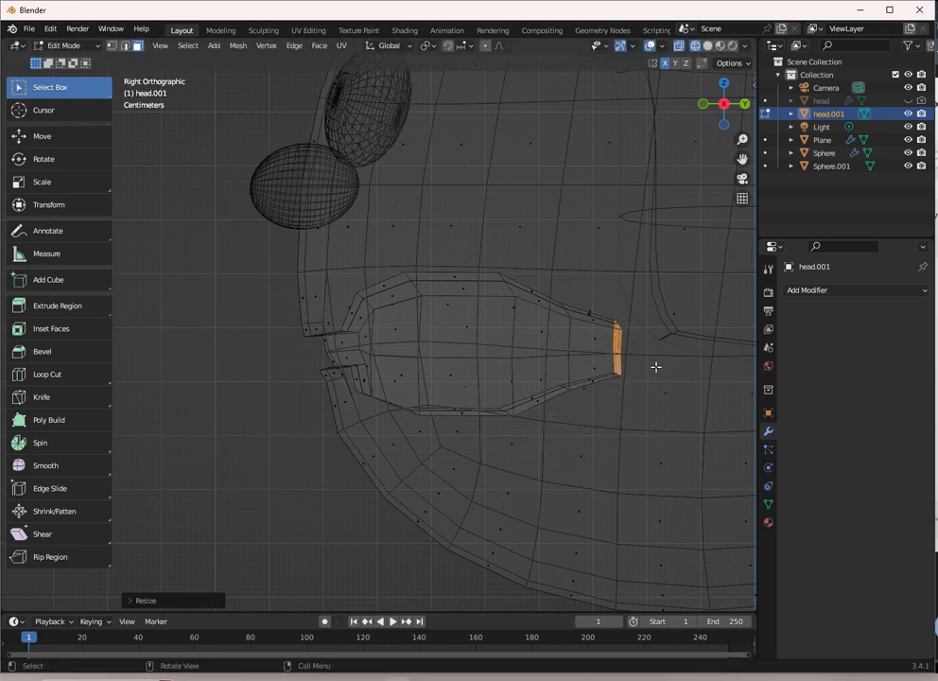
Step: Rotate the throat's end faces and move them back and down so the passage bends downward
key("r")
left_click(651, 423)
key("g")
left_click(654, 440)
Step: Extrude the throat diagonally downward, then scale and rotate its end faces to nearly horizontal
key("e")
left_click(672, 480)
key("s")
left_click(712, 396)
key("r")
left_click(708, 425)
Step: Extrude a final throat section downward and scale its end faces smaller
key("e")
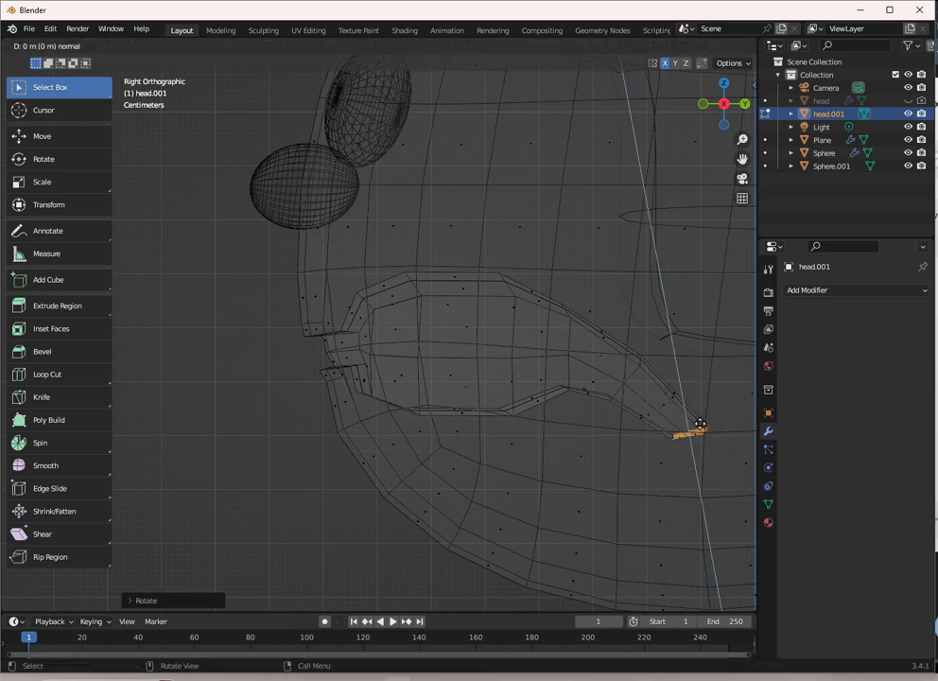
left_click(718, 439)
key("s")
left_click(717, 412)
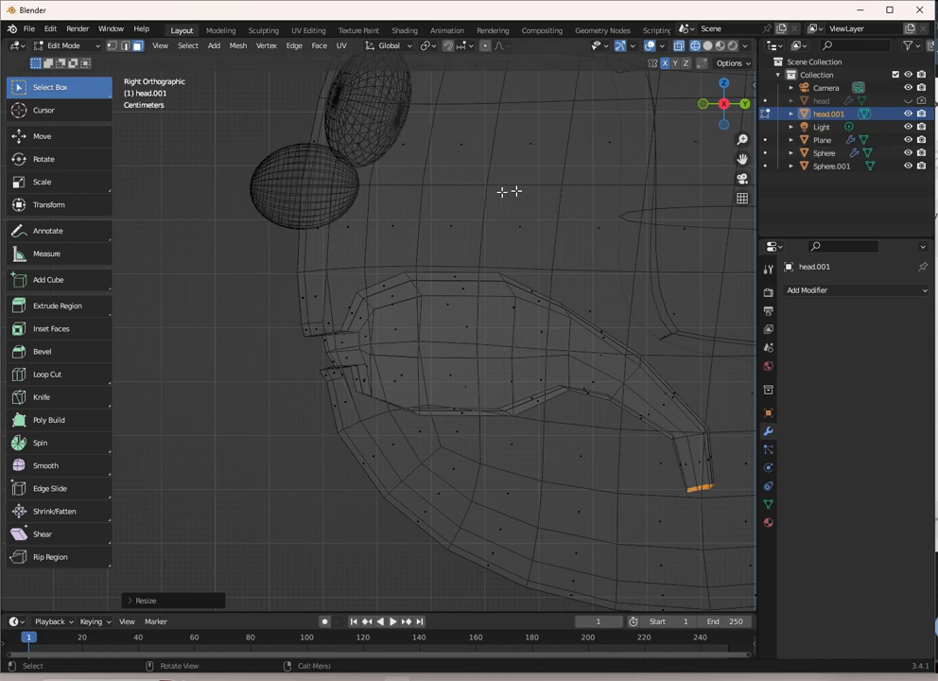
Step: Return to solid shading, check the mouth opening from the front and switch to vertex selection
mouse_move(397, 327)
middle_mouse_down()
mouse_move(362, 345)
mouse_move(425, 345)
mouse_move(395, 352)
mouse_move(502, 331)
mouse_move(517, 318)
mouse_move(482, 332)
mouse_move(498, 336)
middle_mouse_up()
key("shift+z")
scroll(408, 338, "down", 3)
scroll(483, 332, "up", 2)
scroll(511, 303, "down", 2)
scroll(499, 336, "up", 2)
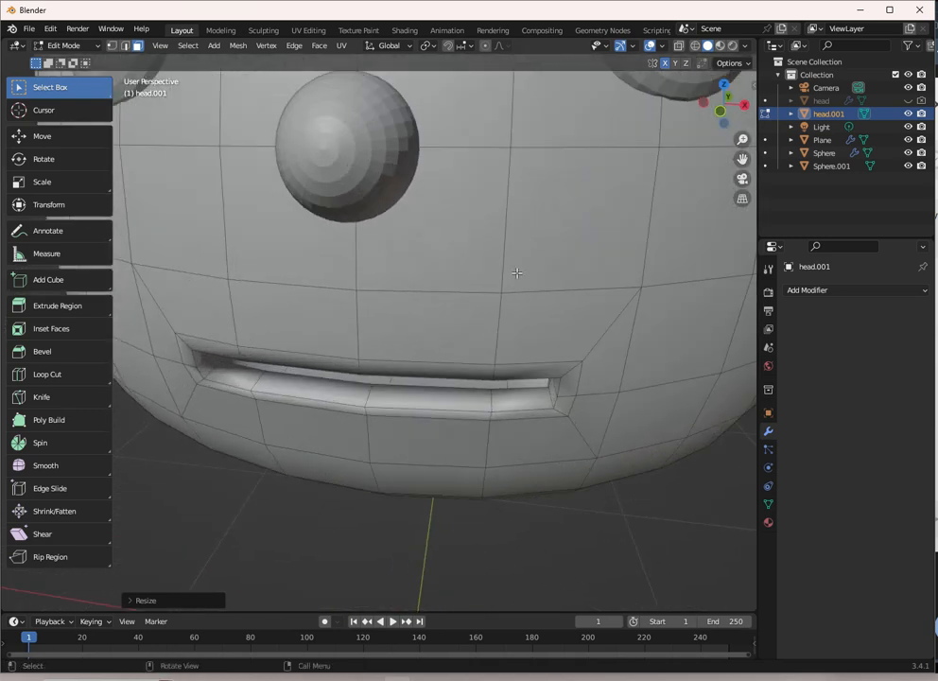
key("KP_1")
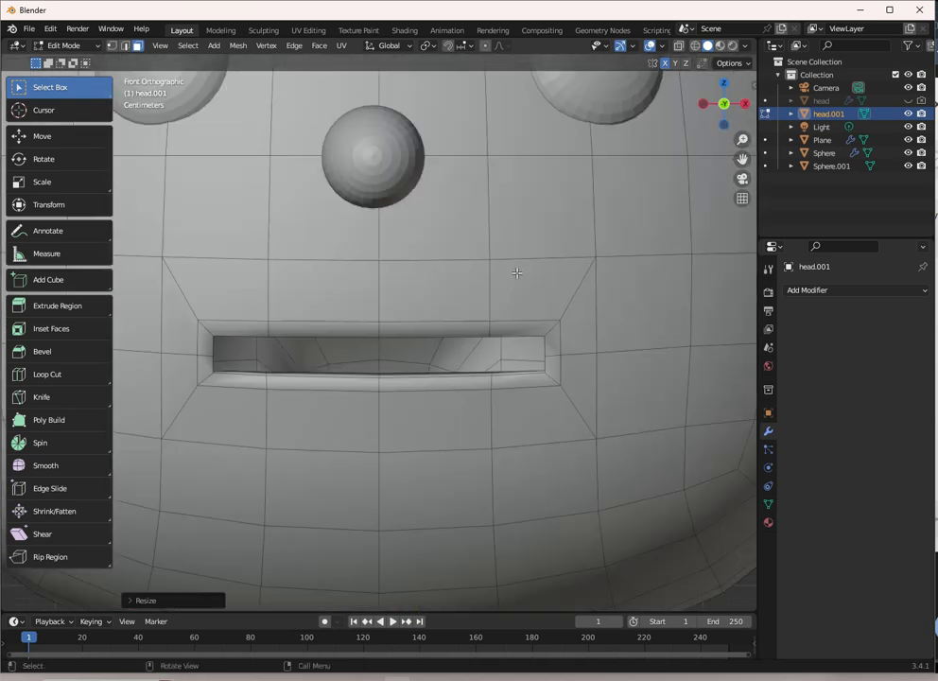
left_click(111, 46)
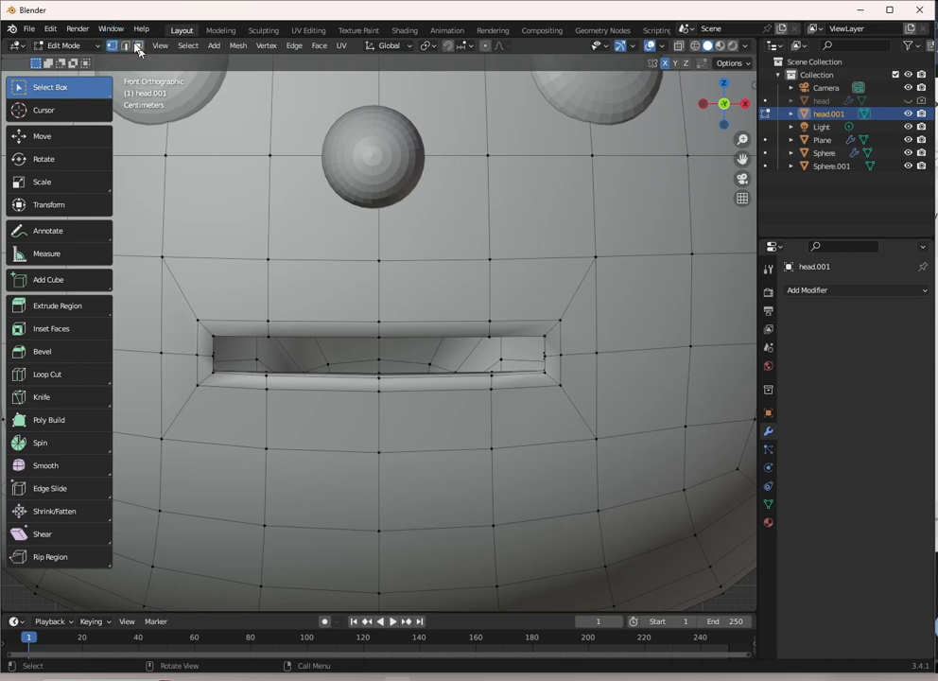
Step: Move the mouth's upper corner vertices about 0.03 m down and inward using proportional editing with an influence size of about 0.09 m
scroll(452, 252, "up", 2)
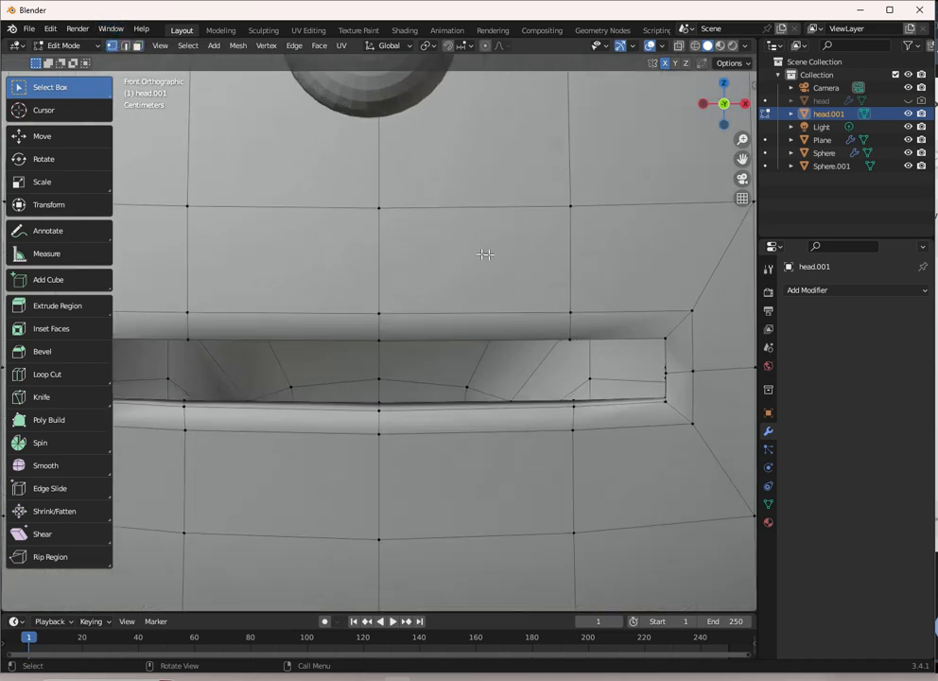
scroll(614, 340, "down", 2)
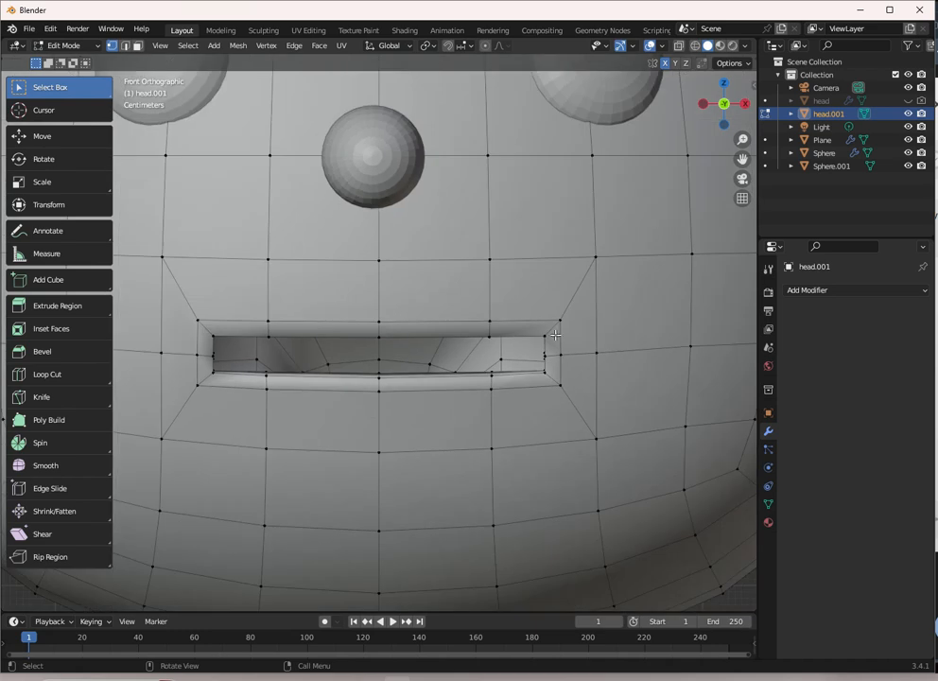
scroll(550, 335, "down", 3)
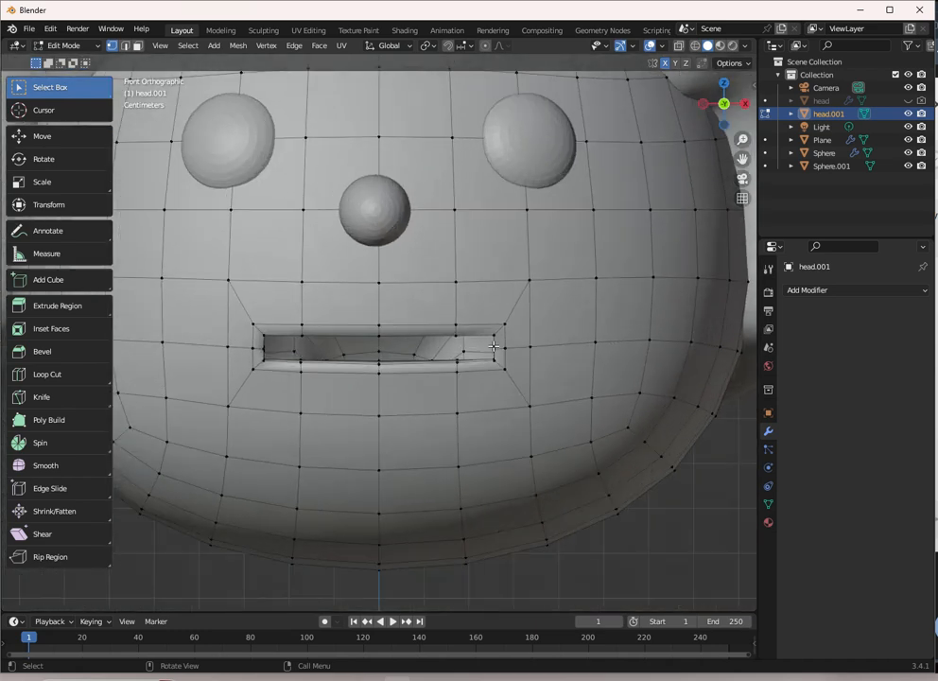
scroll(526, 328, "up", 4)
scroll(588, 340, "down", 4)
scroll(507, 336, "up", 4)
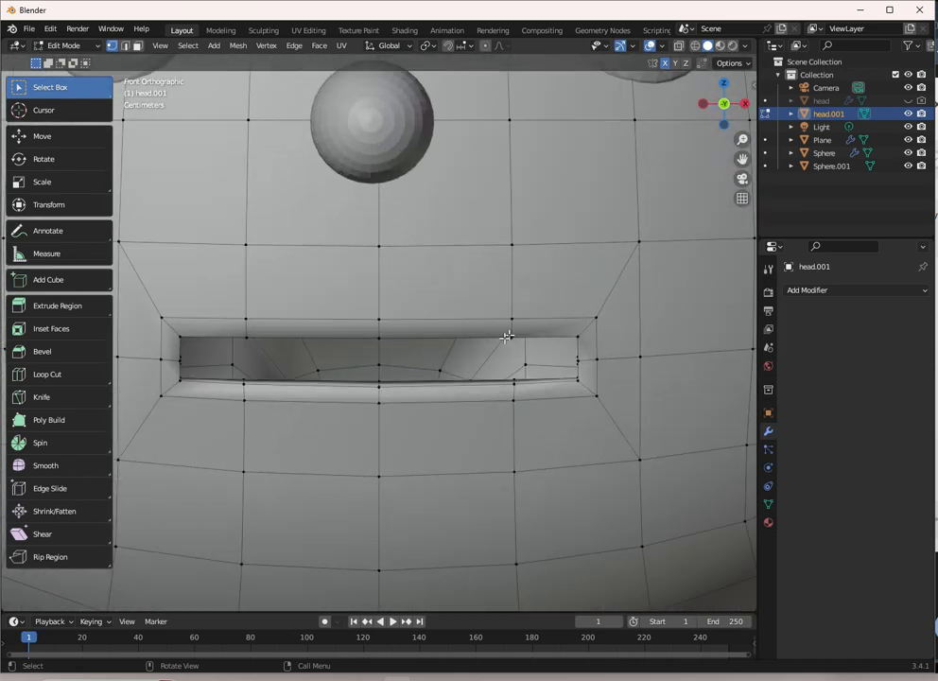
left_click(594, 319)
scroll(579, 317, "down", 2)
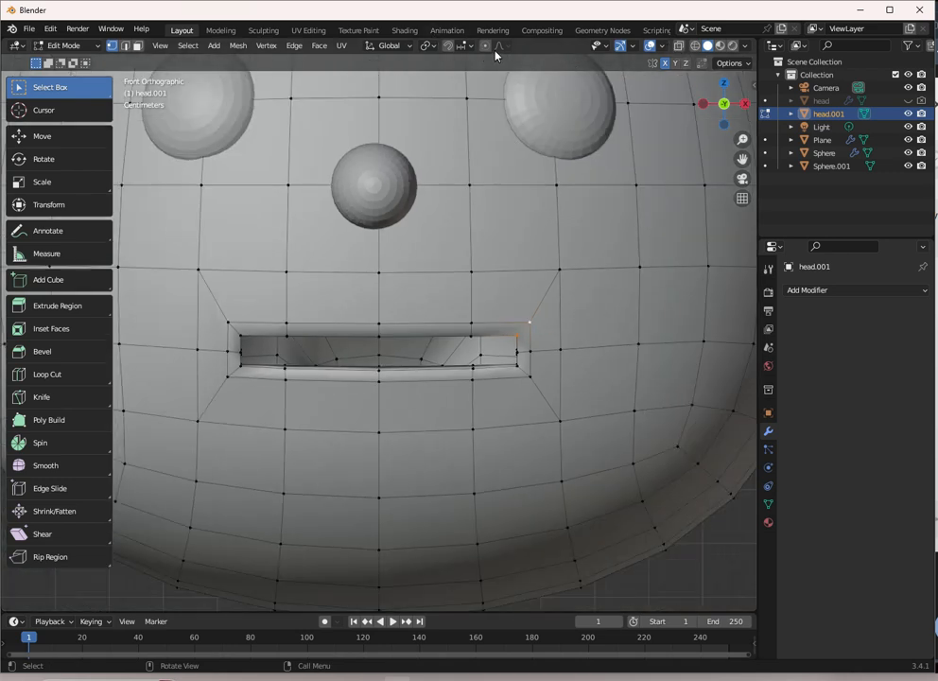
key("g")
scroll(555, 204, "up", 15)
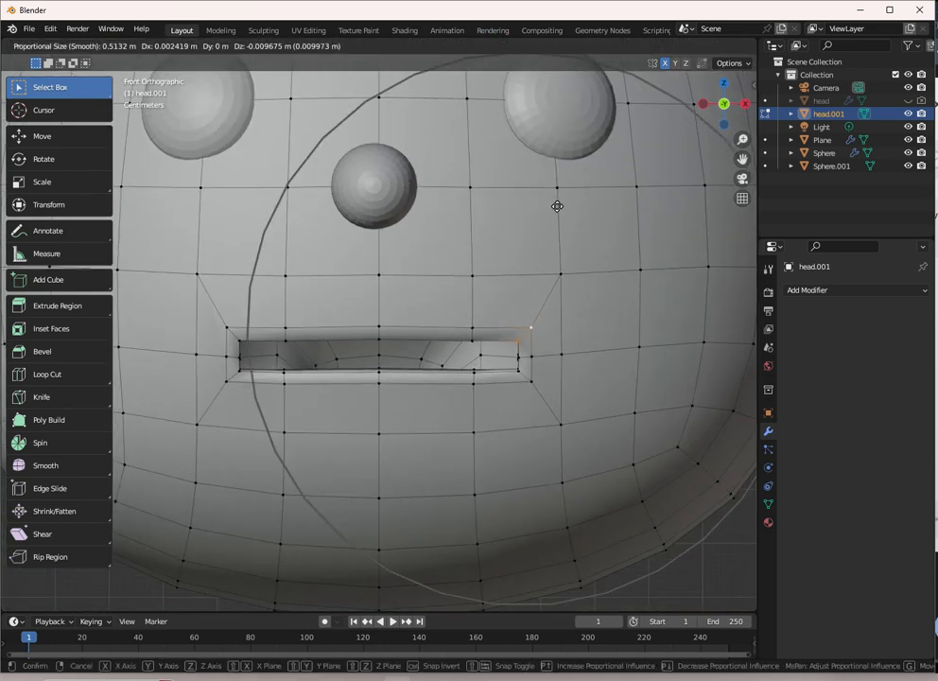
scroll(549, 214, "up", 6)
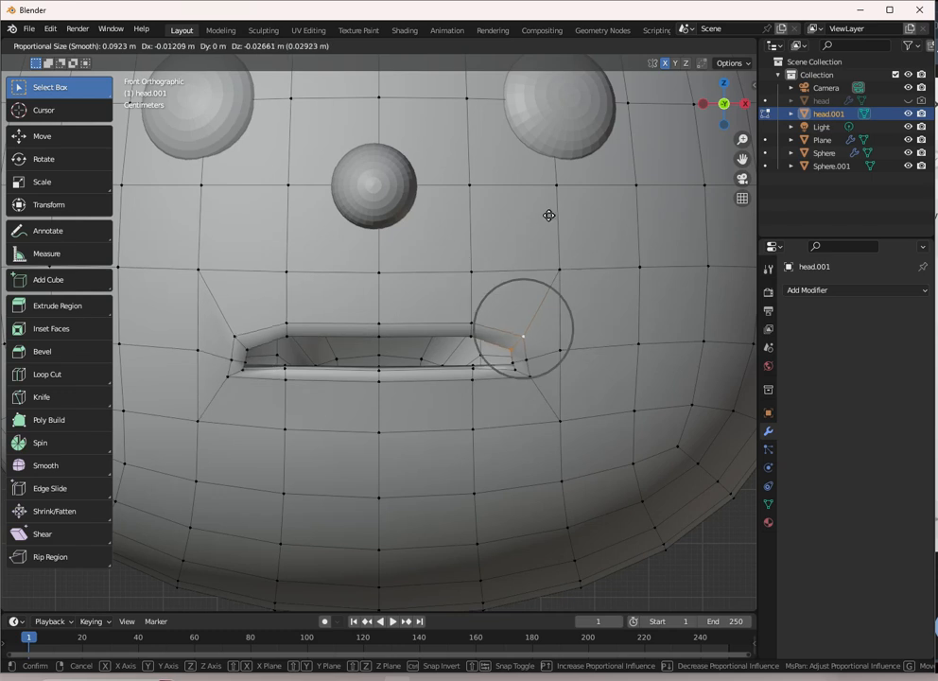
left_click(546, 219)
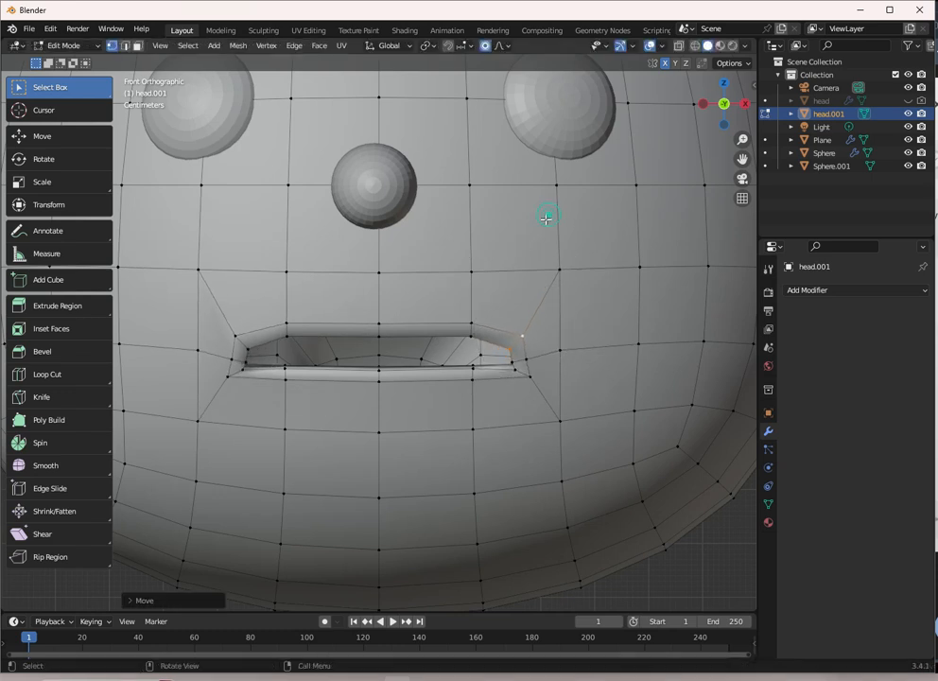
Step: Select the mouth's lower corner vertices and raise them slightly, reducing the proportional influence size to about 0.04 m
scroll(526, 372, "up", 3)
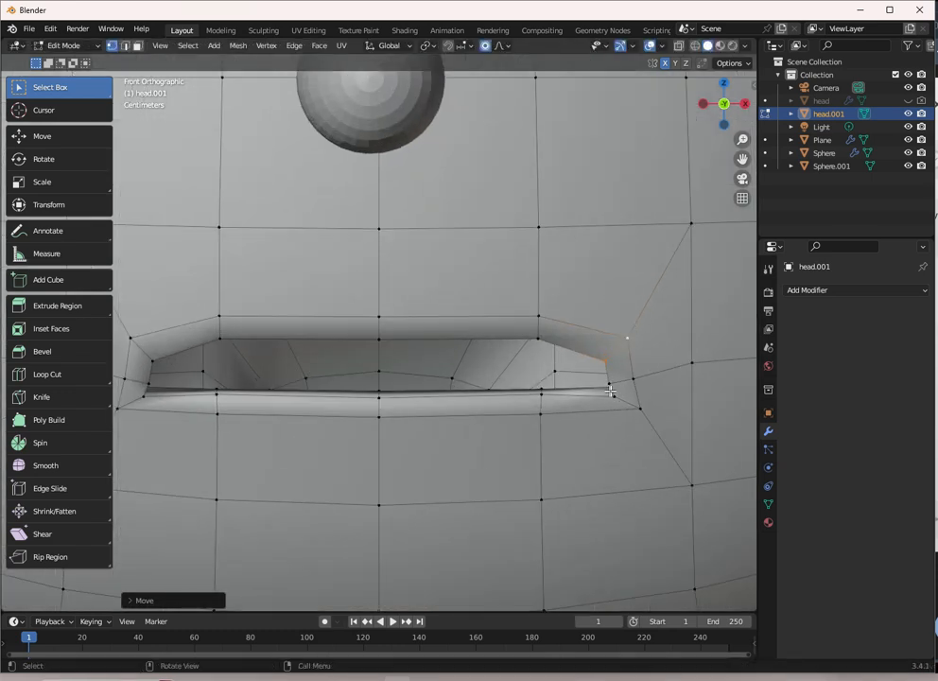
left_click(612, 388)
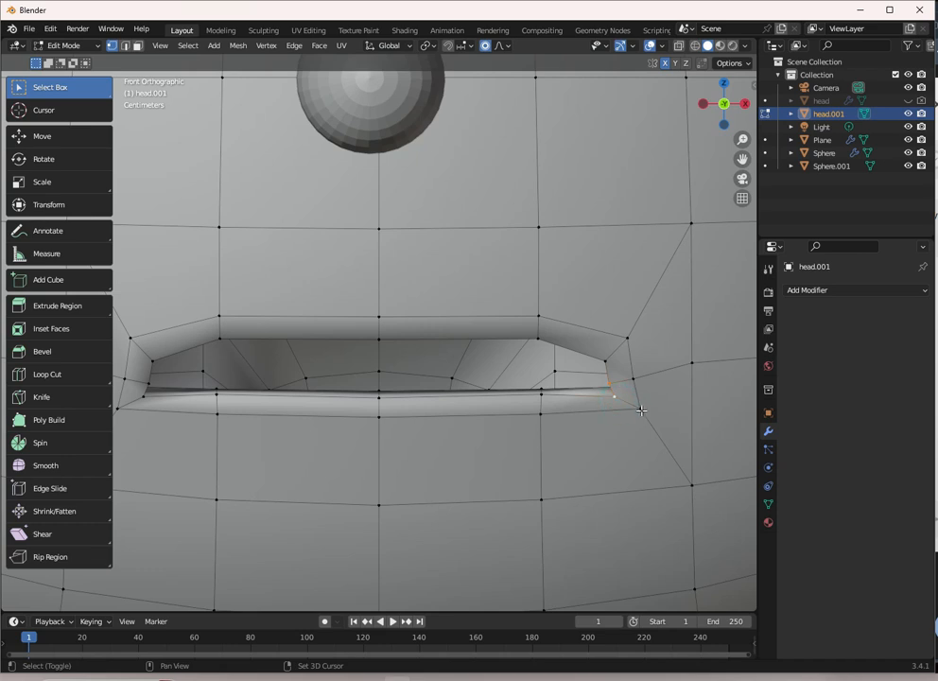
key("g")
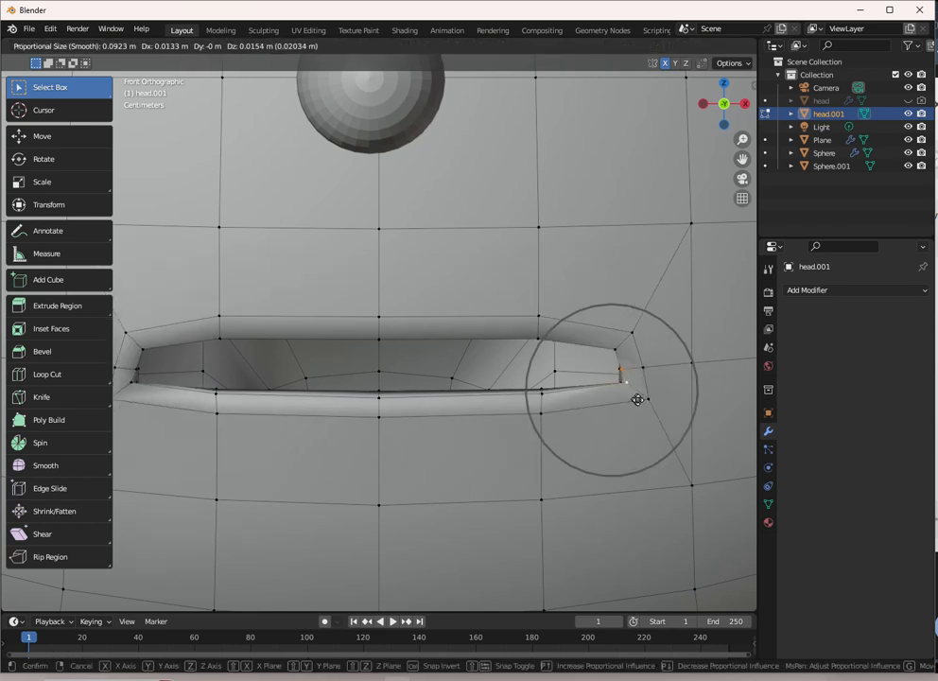
right_click(634, 402)
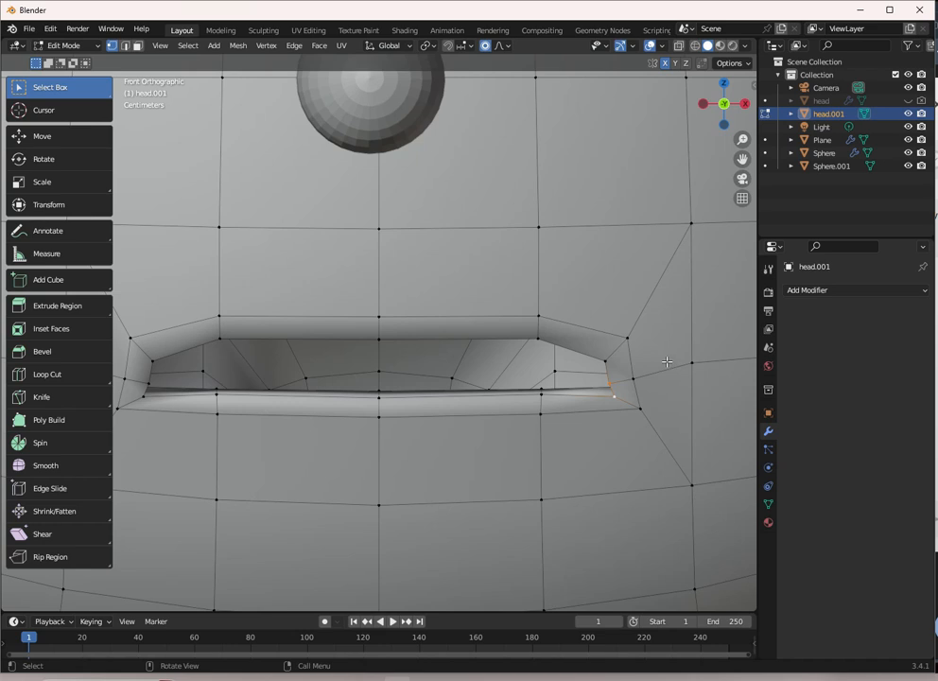
left_click(652, 383, "shift")
left_click(640, 406, "shift")
key("g")
scroll(645, 393, "up", 6)
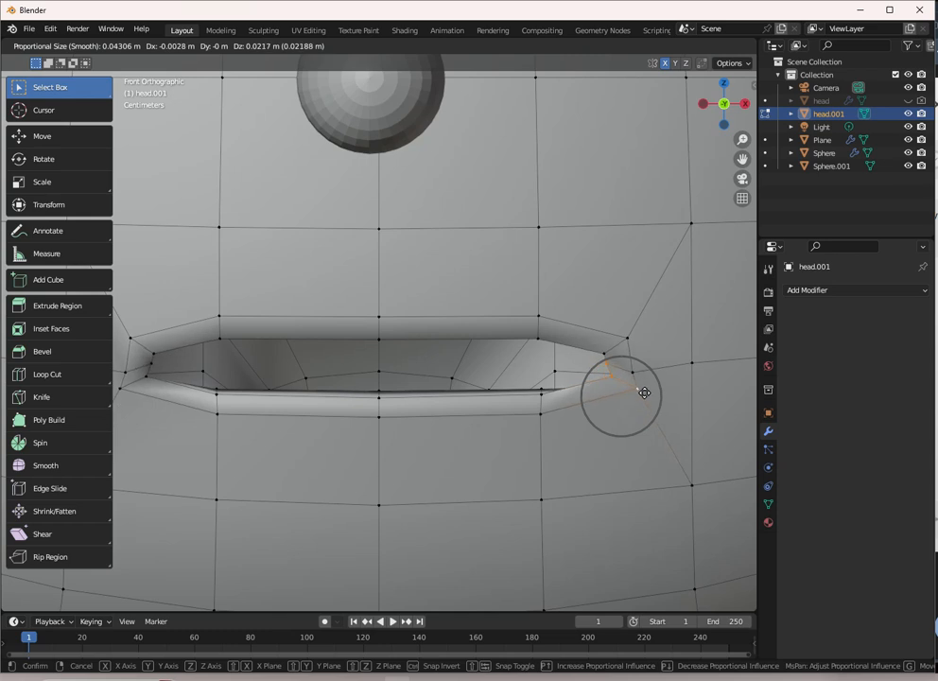
left_click(639, 398)
Step: Add an edge loop around the inside of the mouth just behind the lips
scroll(511, 312, "down", 2)
middle_click_drag(567, 341, 609, 347)
middle_click_drag(542, 351, 553, 332)
scroll(553, 332, "up", 1)
scroll(596, 343, "up", 1)
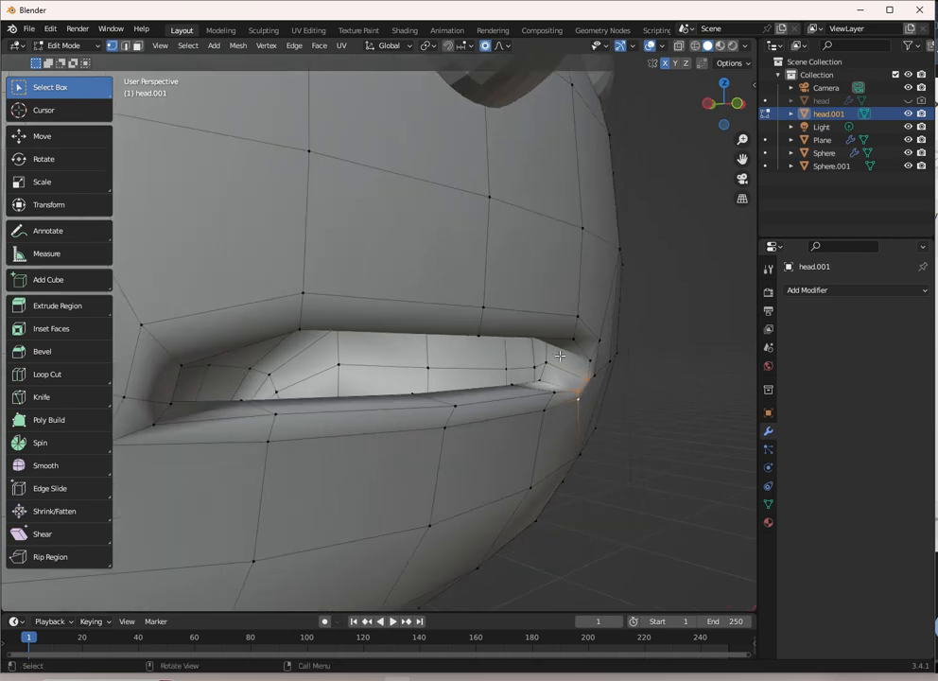
key("ctrl+r")
left_click(568, 374)
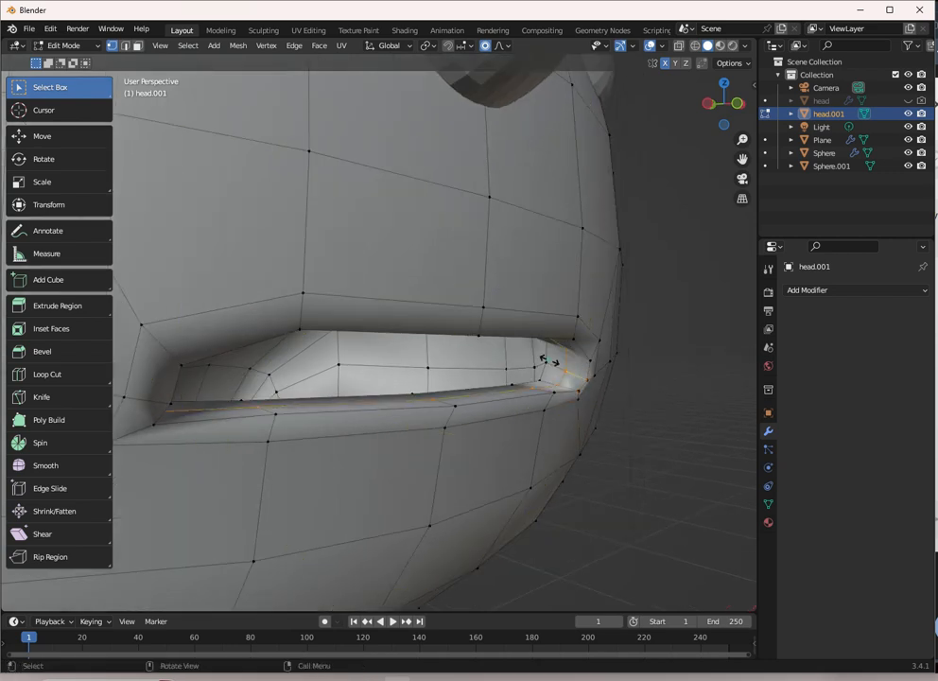
left_click(560, 359)
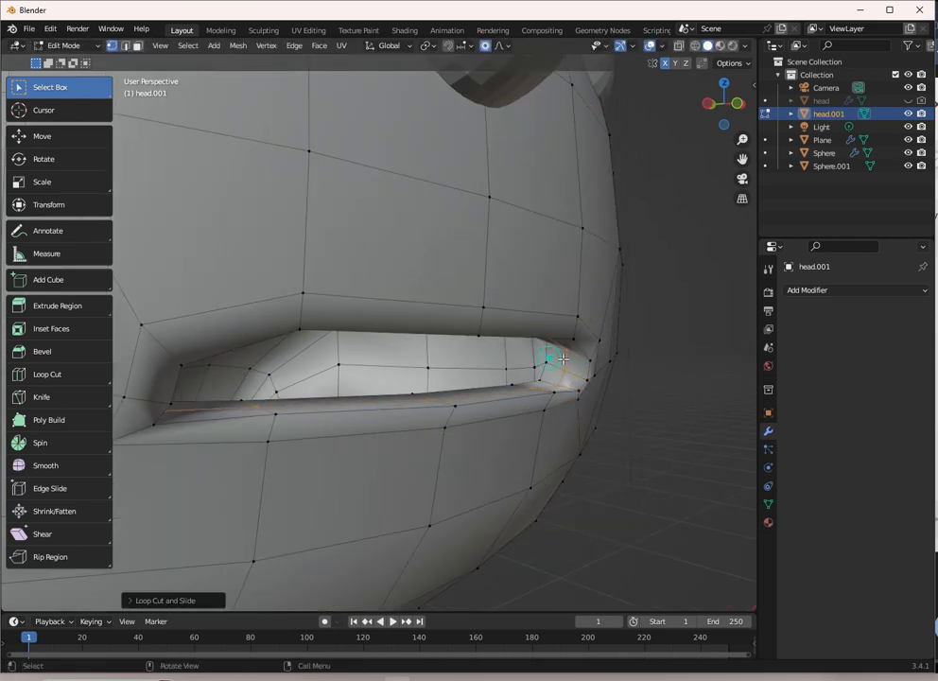
Step: Scale the new inner lip loop slightly inward, turning proportional editing off for the final adjustment
key("s")
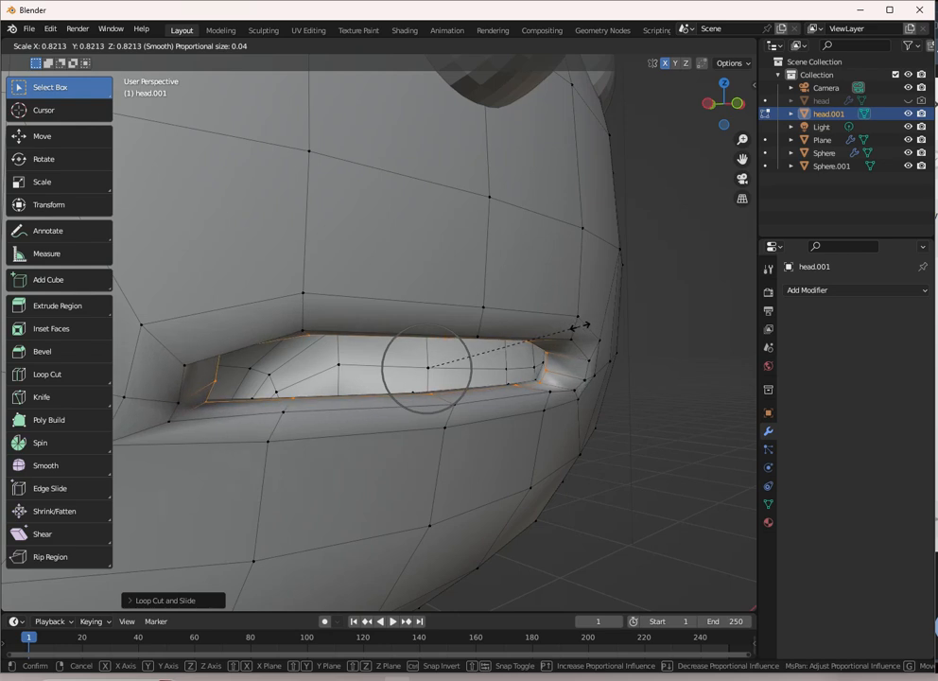
left_click(582, 323)
middle_click_drag(583, 323, 558, 324)
scroll(558, 332, "down", 2)
key("o")
key("s")
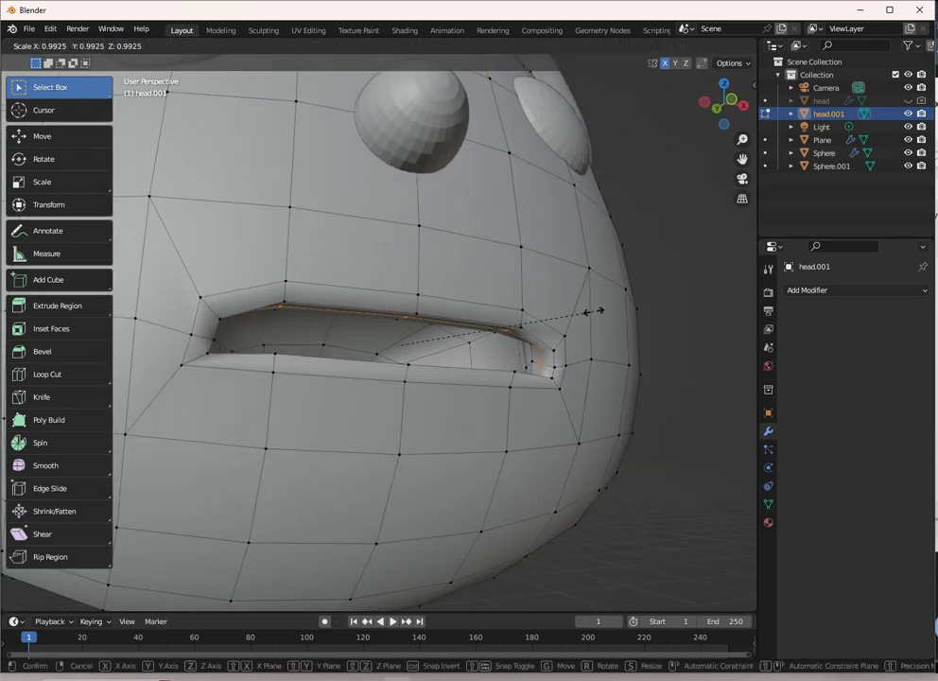
left_click(591, 317)
Step: Scale the inner lip loop to about 0.97 along X and about 0.76 along Z
key("s")
key("x")
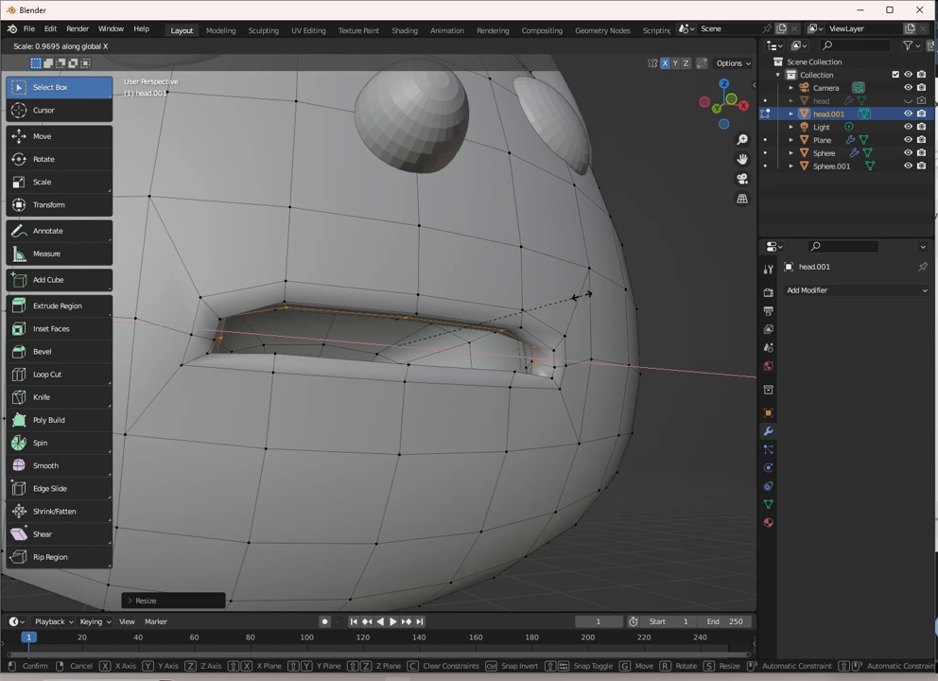
left_click(587, 296)
key("s")
key("z")
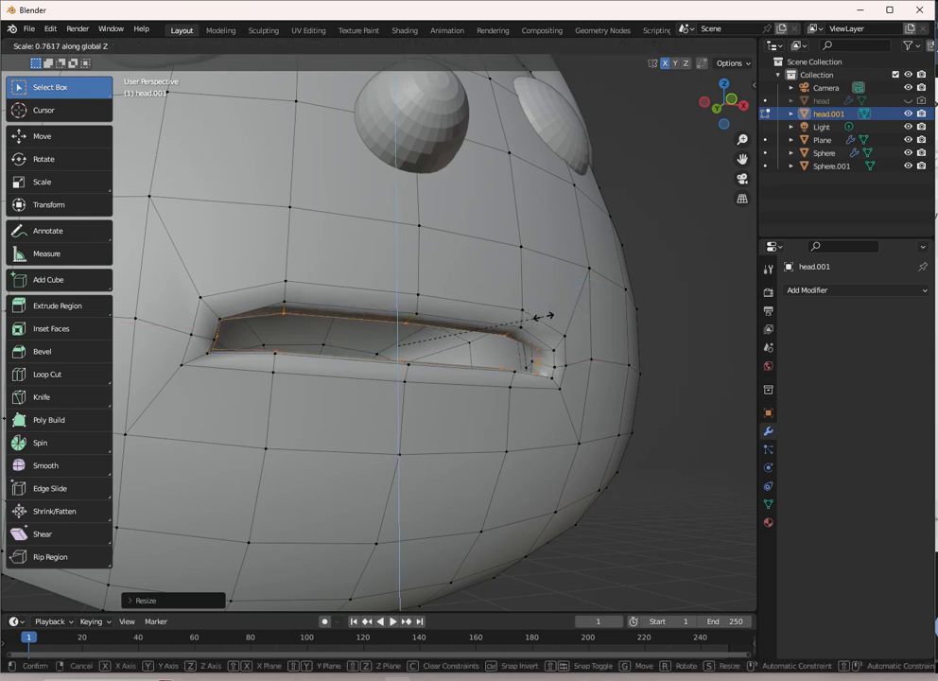
left_click(543, 316)
Step: Try to close the mouth by raising the lower lip's inner vertices about 0.027 m along Z with proportional editing
scroll(530, 315, "down", 3)
middle_click_drag(515, 316, 475, 321)
scroll(407, 333, "up", 3)
scroll(474, 317, "up", 2)
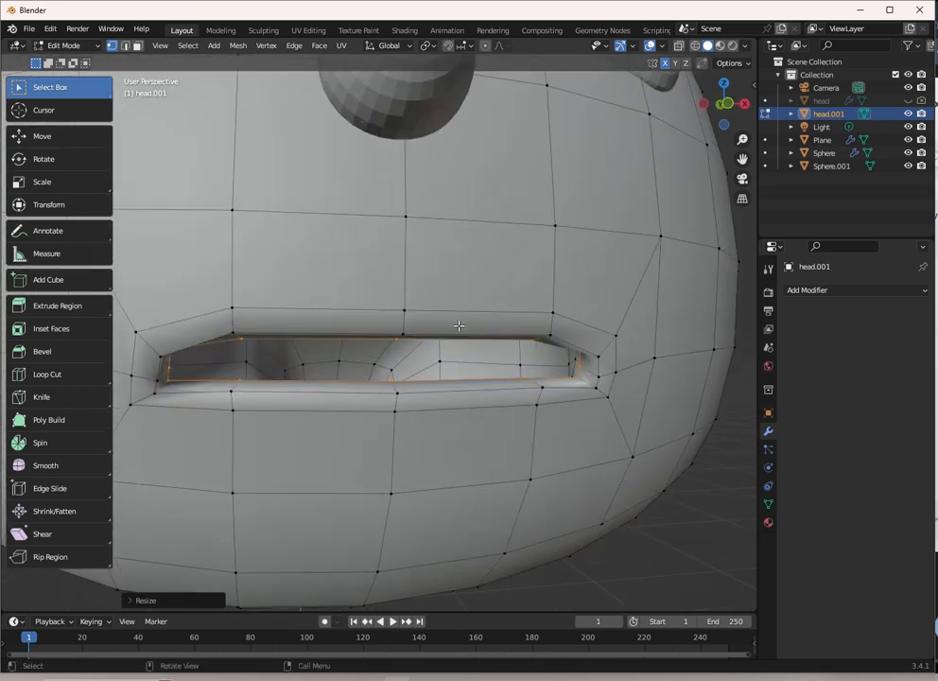
scroll(465, 343, "down", 1)
middle_click_drag(509, 381, 505, 389)
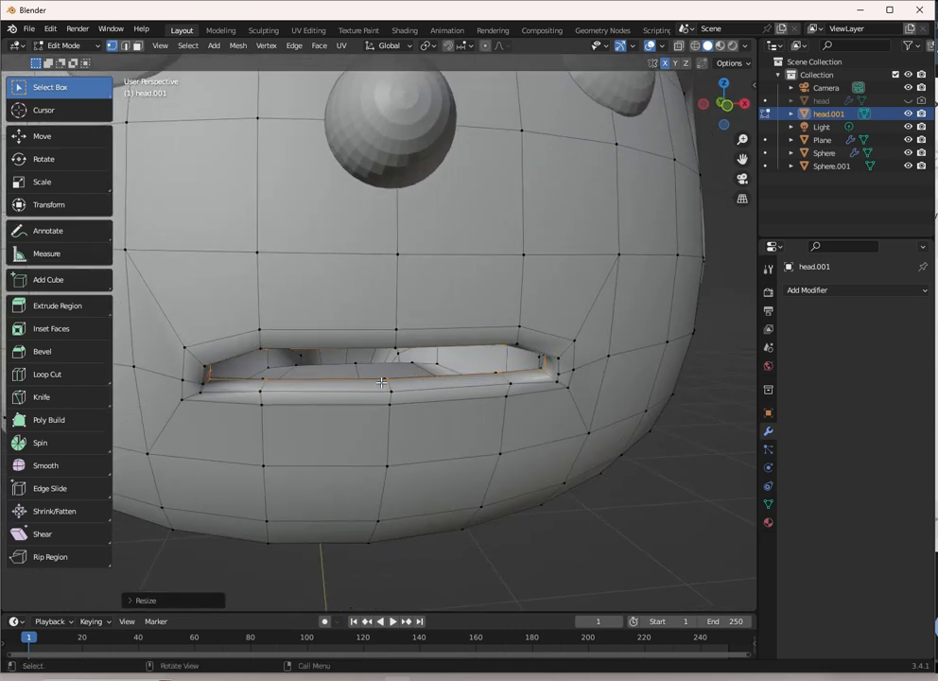
middle_click_drag(388, 383, 395, 386)
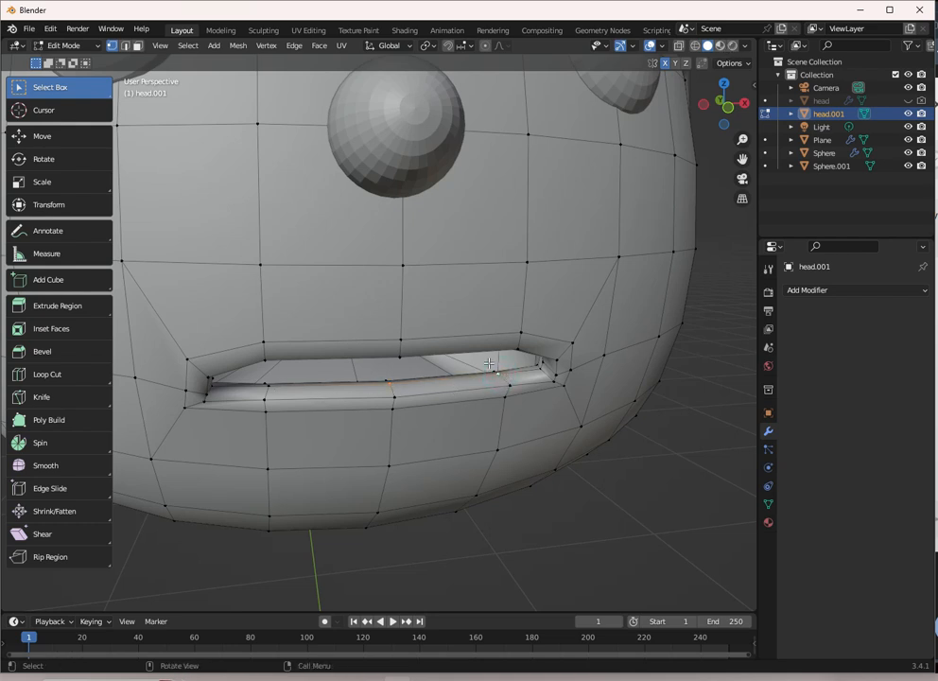
key("g")
key("Escape")
key("g")
key("z")
scroll(510, 342, "down", 5)
scroll(509, 342, "down", 4)
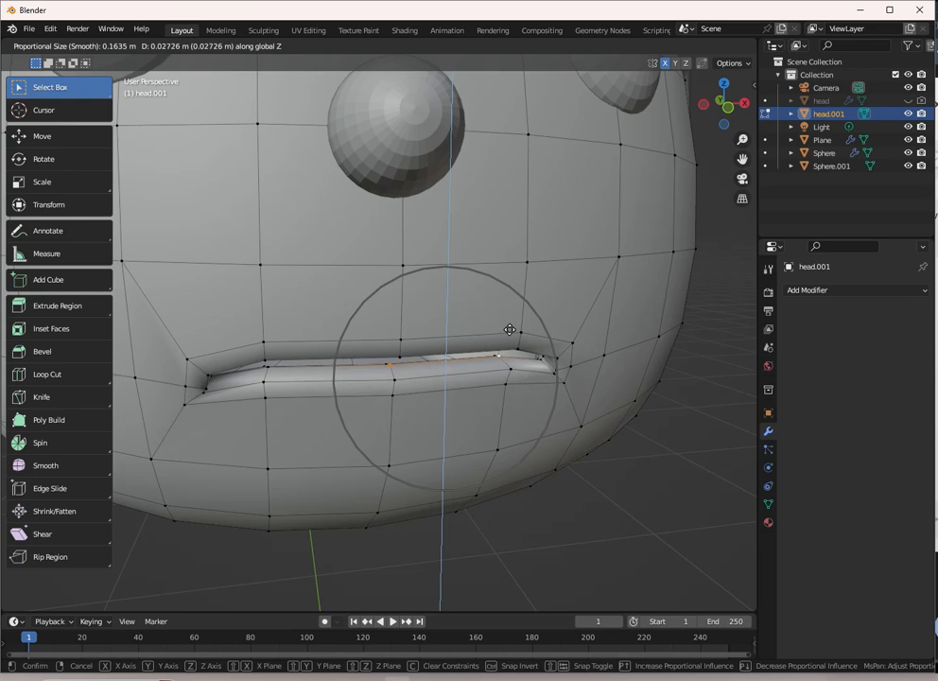
left_click(510, 329)
Step: Check the mouth shape from an angle and undo the lower lip's upward move
scroll(501, 327, "down", 6)
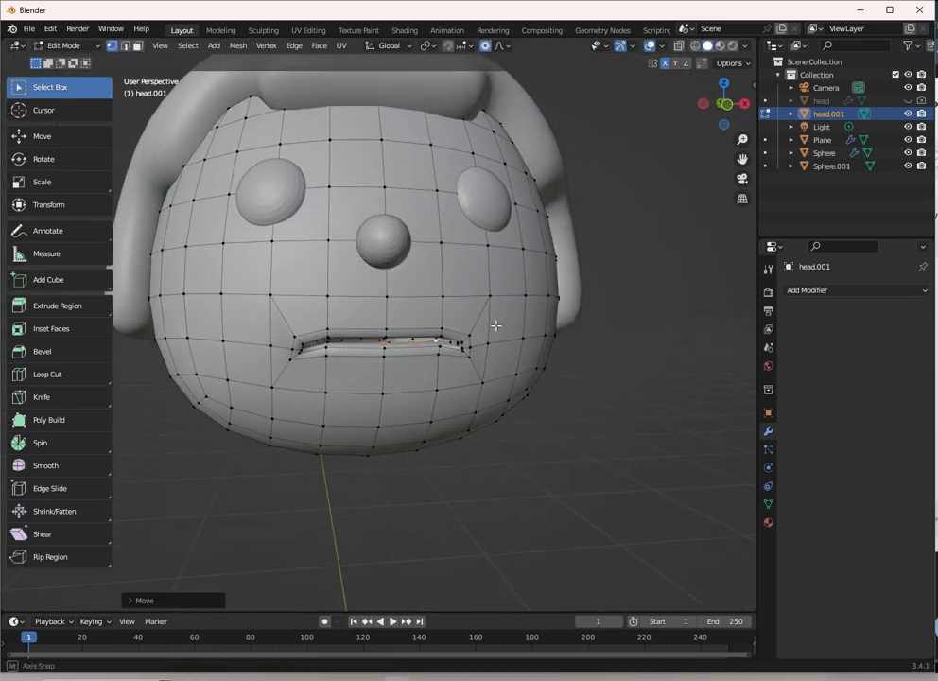
middle_click_drag(496, 326, 523, 326)
scroll(525, 328, "up", 3)
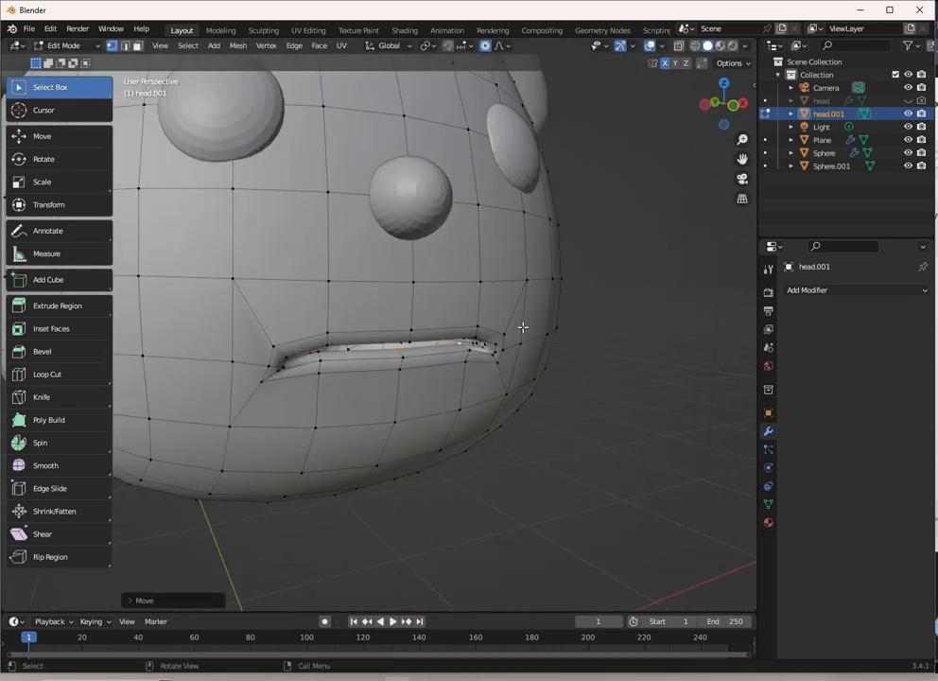
key("ctrl+z")
Step: Select the upper lip's inner and edge vertices and lower them about 0.034 m along Z with proportional editing
middle_click_drag(448, 342, 452, 294)
scroll(452, 294, "up", 2)
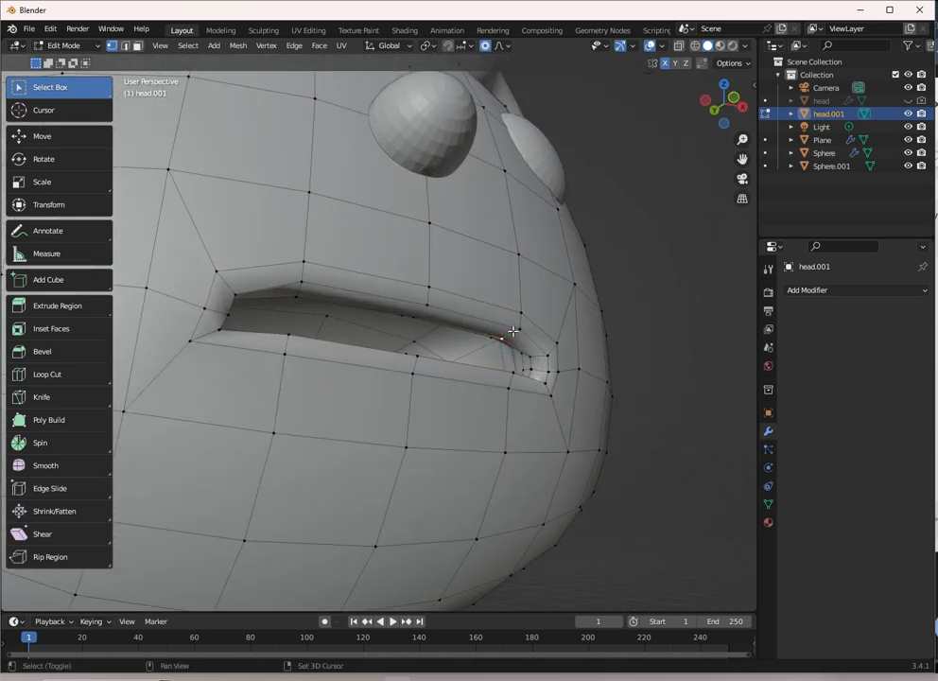
left_click(414, 321, "shift")
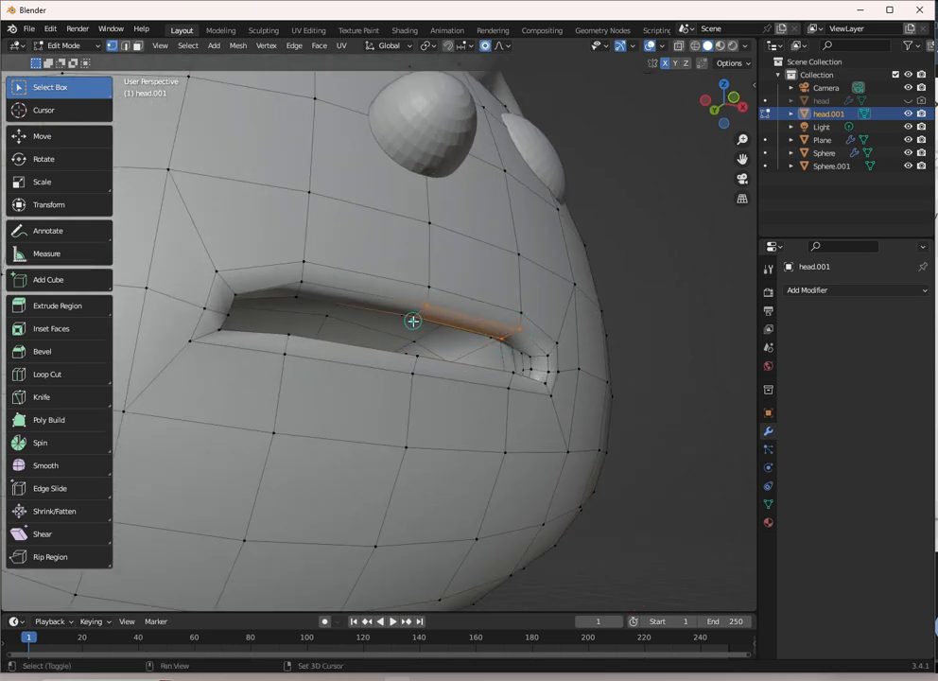
middle_click_drag(453, 315, 492, 329)
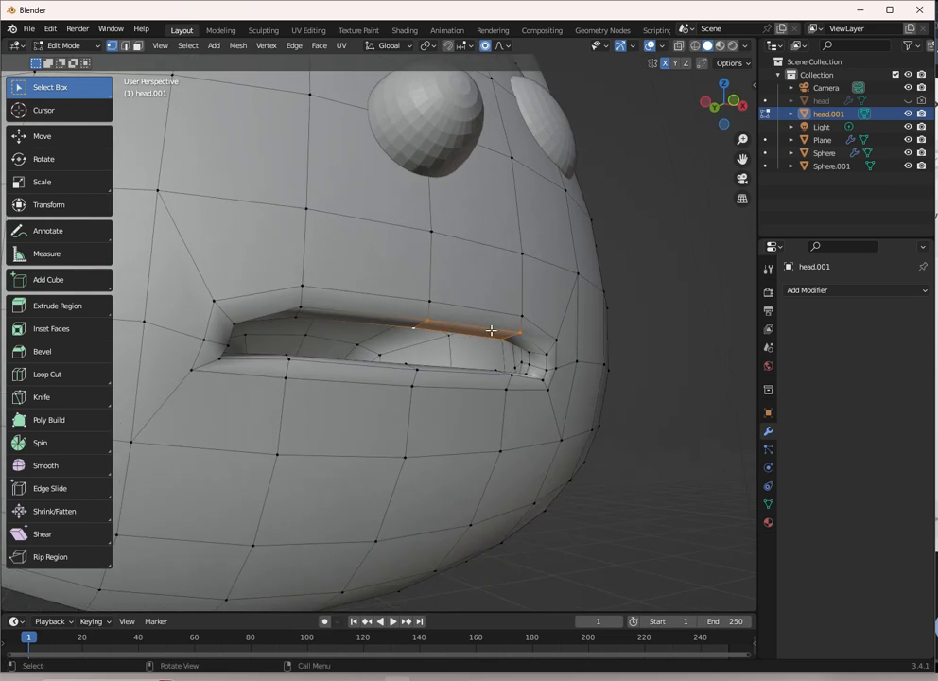
key("g")
key("z")
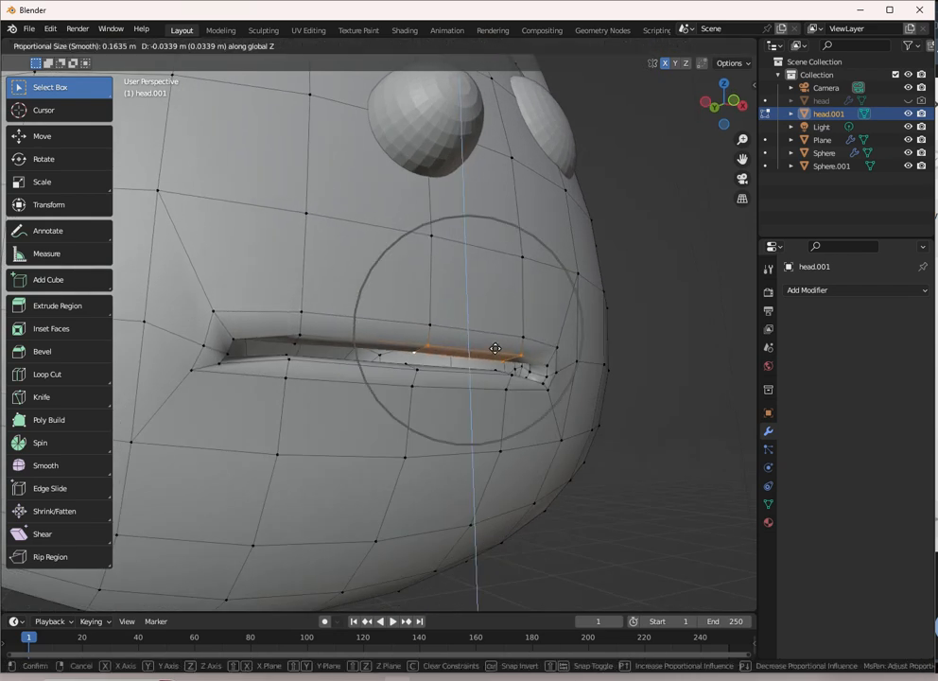
left_click(495, 347)
Step: Switch to Object Mode and examine the narrowed mouth on the head from both sides
scroll(502, 333, "down", 4)
middle_click_drag(502, 334, 493, 384)
scroll(442, 380, "up", 2)
scroll(473, 356, "down", 3)
key("Tab")
scroll(472, 355, "down", 2)
scroll(473, 356, "up", 2)
mouse_move(493, 384)
middle_mouse_down()
mouse_move(451, 379)
mouse_move(497, 369)
middle_mouse_up()
scroll(461, 375, "up", 3)
scroll(409, 429, "down", 2)
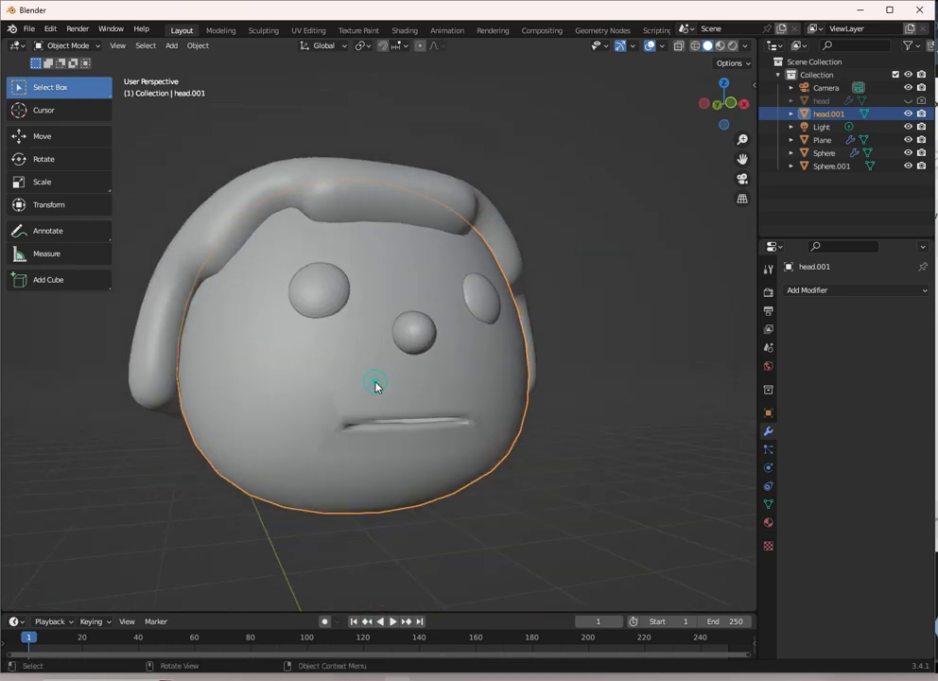
scroll(376, 385, "up", 3)
middle_click_drag(319, 480, 569, 473)
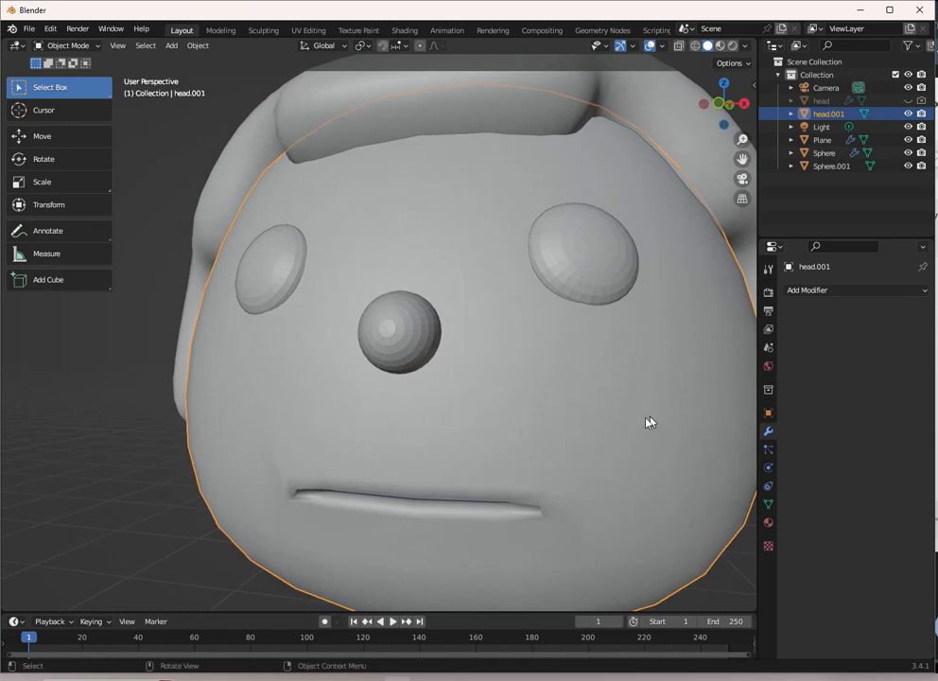
scroll(638, 420, "down", 3)
Step: Examine the mesh around the mouth in Edit Mode from several angles, ending in front view
key("Tab")
middle_click_drag(483, 403, 536, 383)
scroll(536, 383, "up", 4)
middle_click_drag(454, 376, 404, 450)
scroll(530, 402, "down", 4)
key("Tab")
key("Tab")
scroll(404, 450, "up", 3)
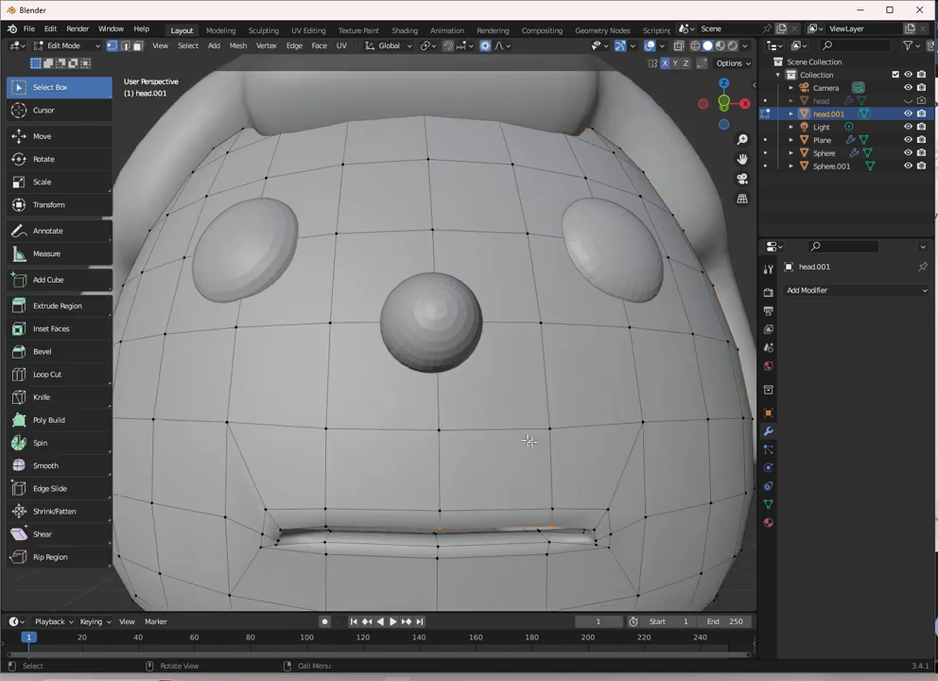
scroll(542, 442, "down", 1)
scroll(567, 456, "up", 3)
middle_click_drag(516, 502, 583, 409)
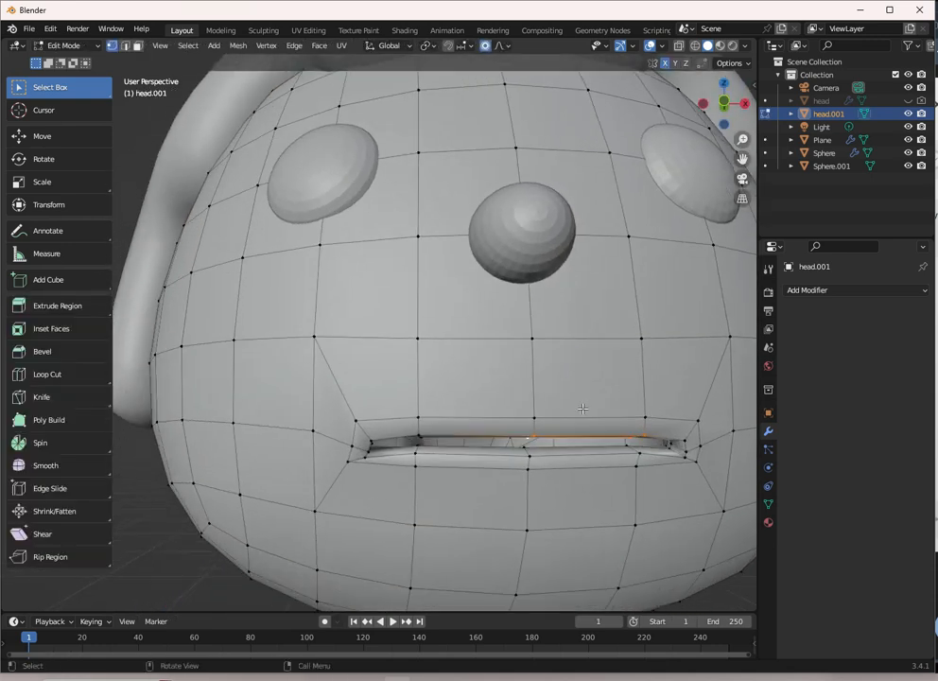
left_click(316, 339)
middle_click_drag(317, 338, 604, 357)
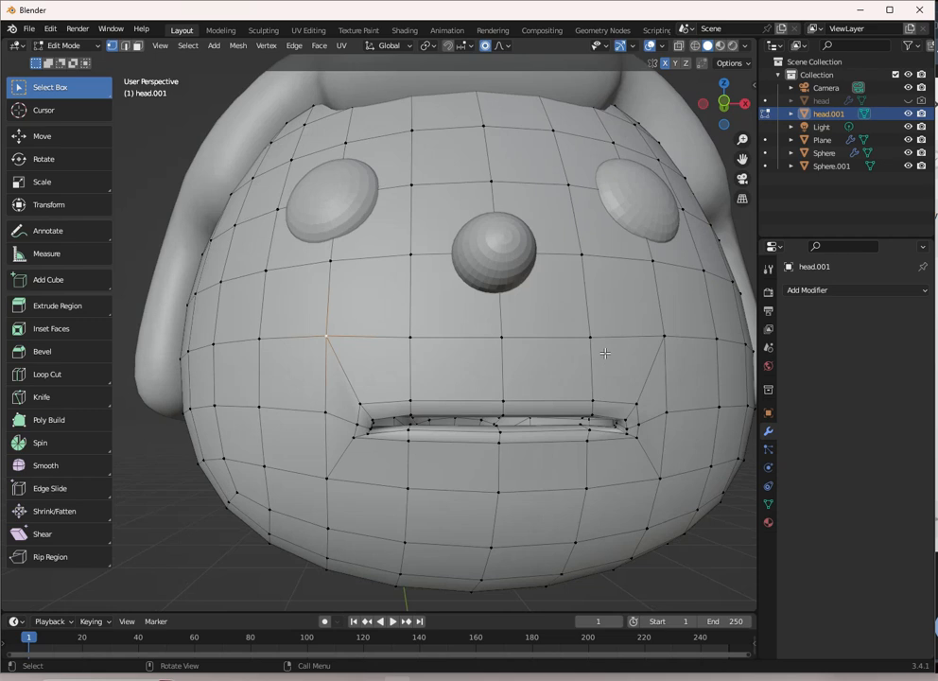
key("KP_1")
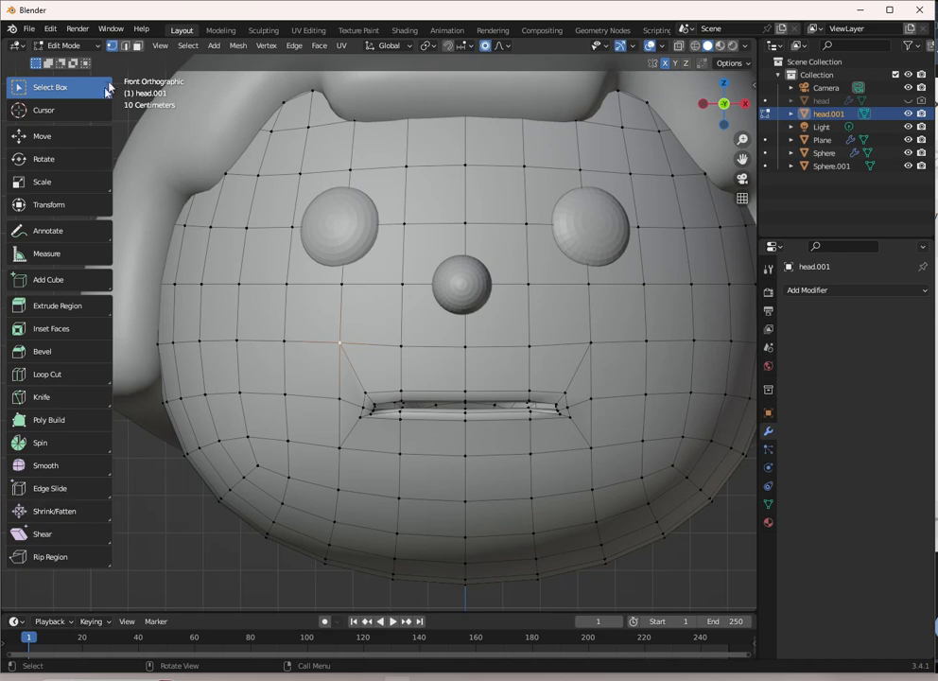
left_click(66, 45)
left_click(71, 90)
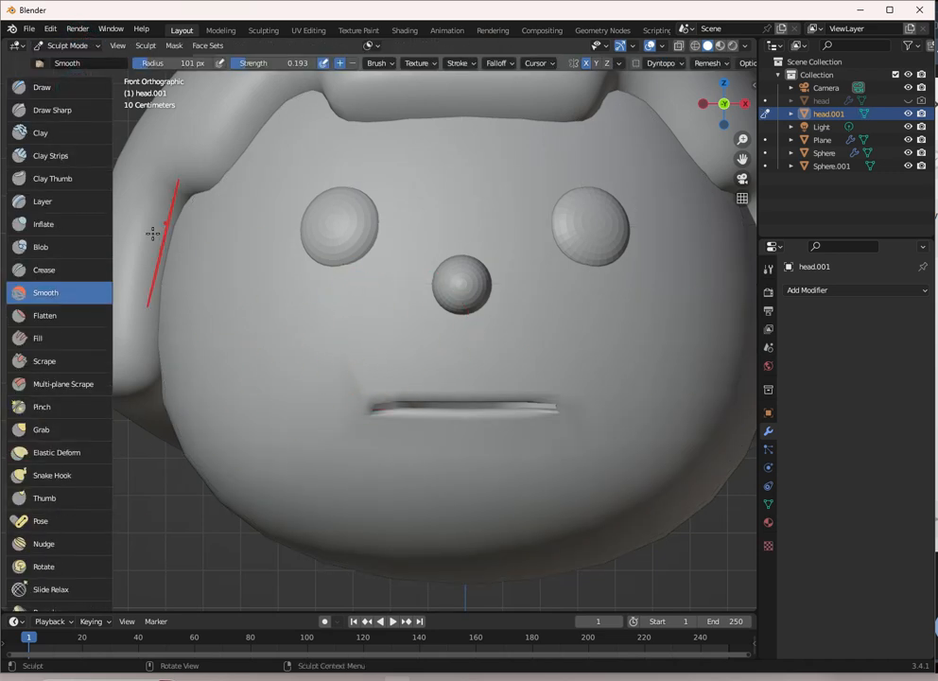
left_click(59, 44)
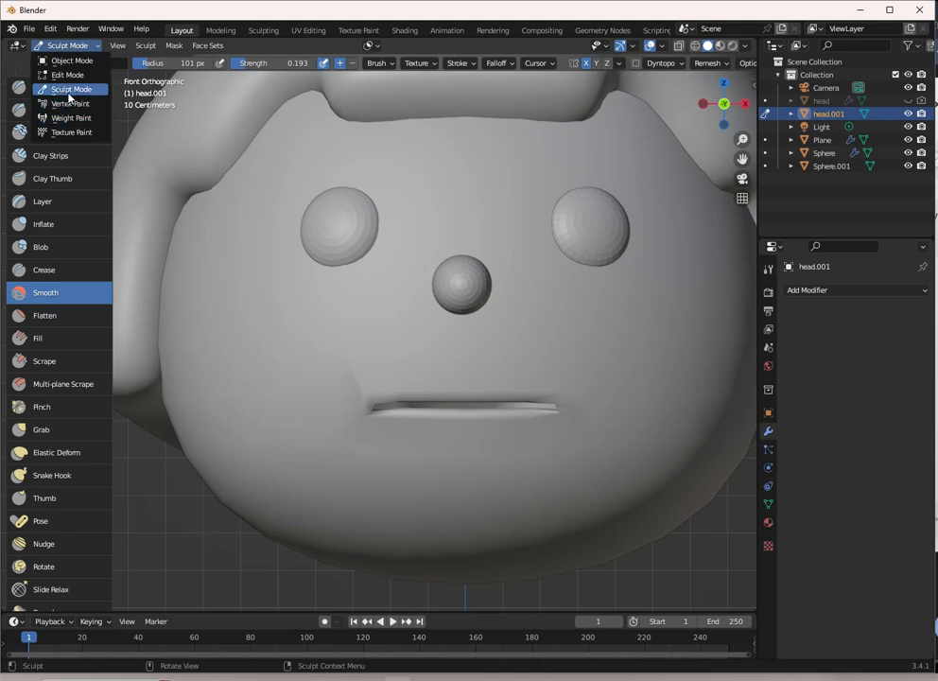
left_click(59, 75)
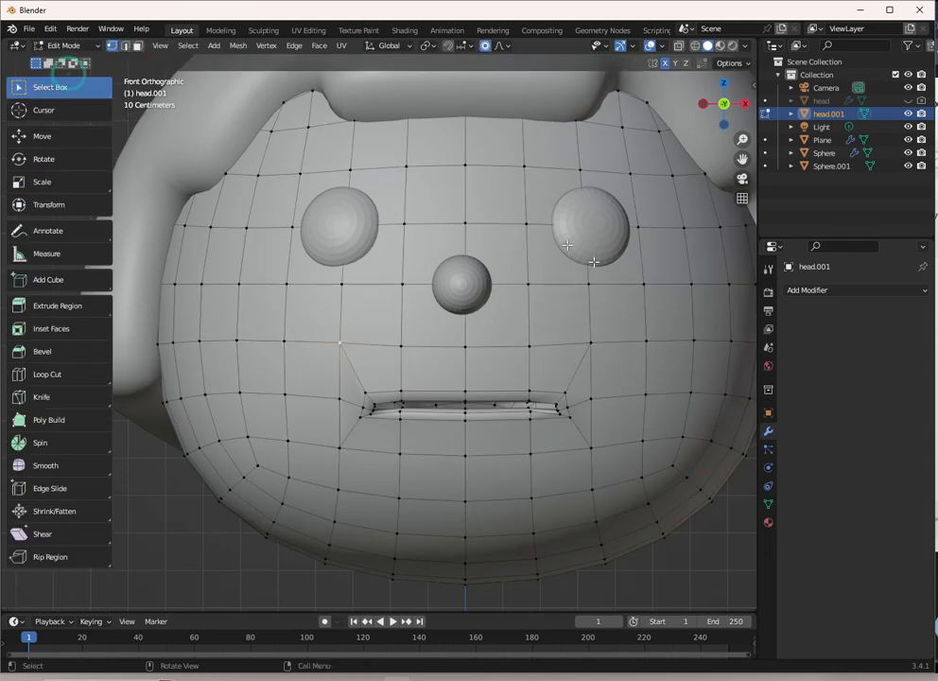
Step: Slide the vertices diagonally above and below the mouth corner toward the mouth by about 0.42 and 0.38
left_click(585, 349)
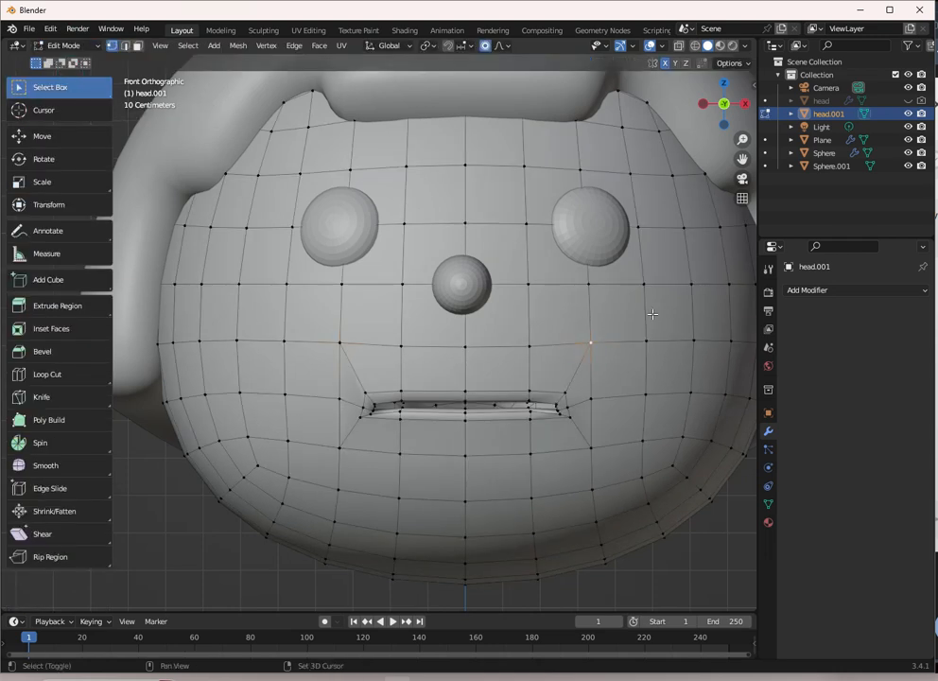
key("shift+v")
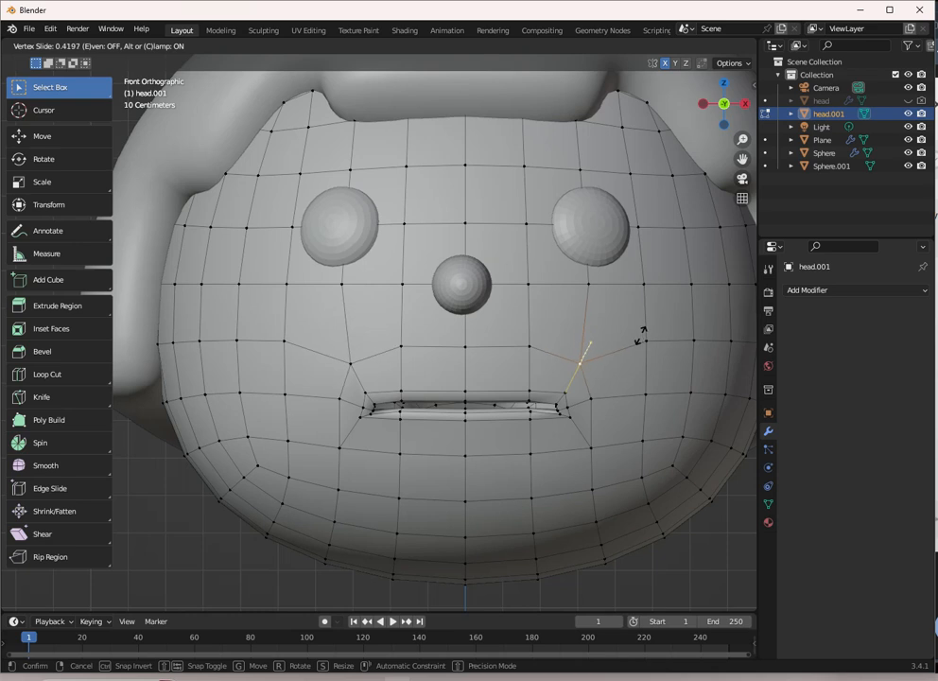
left_click(641, 336)
left_click(596, 451)
key("shift+v")
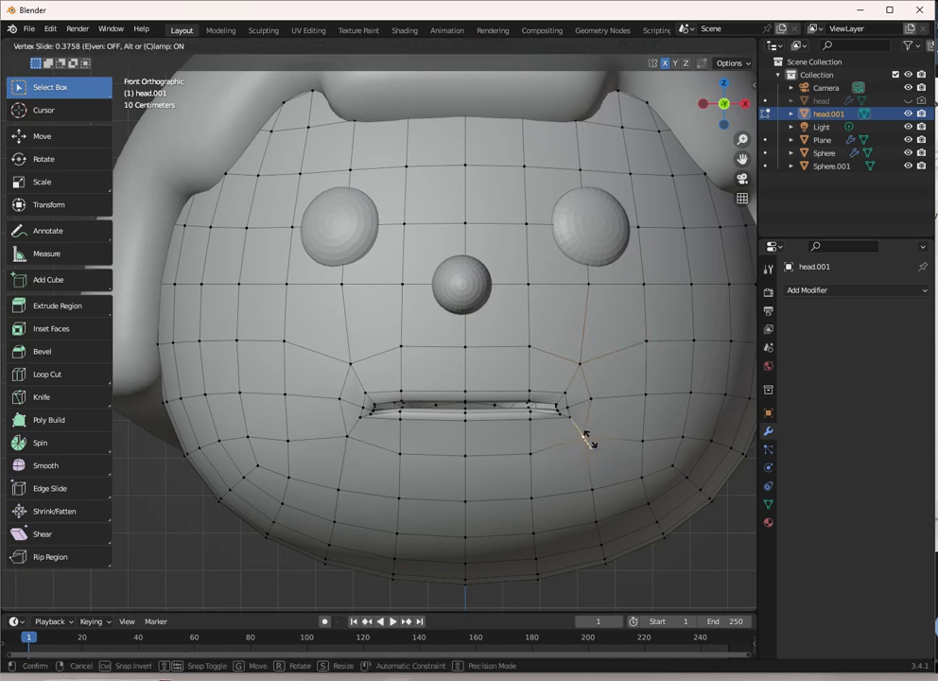
left_click(588, 440)
Step: Examine the head's profile and the mesh around the mouth corners from the side, front and an angle
left_click(644, 480)
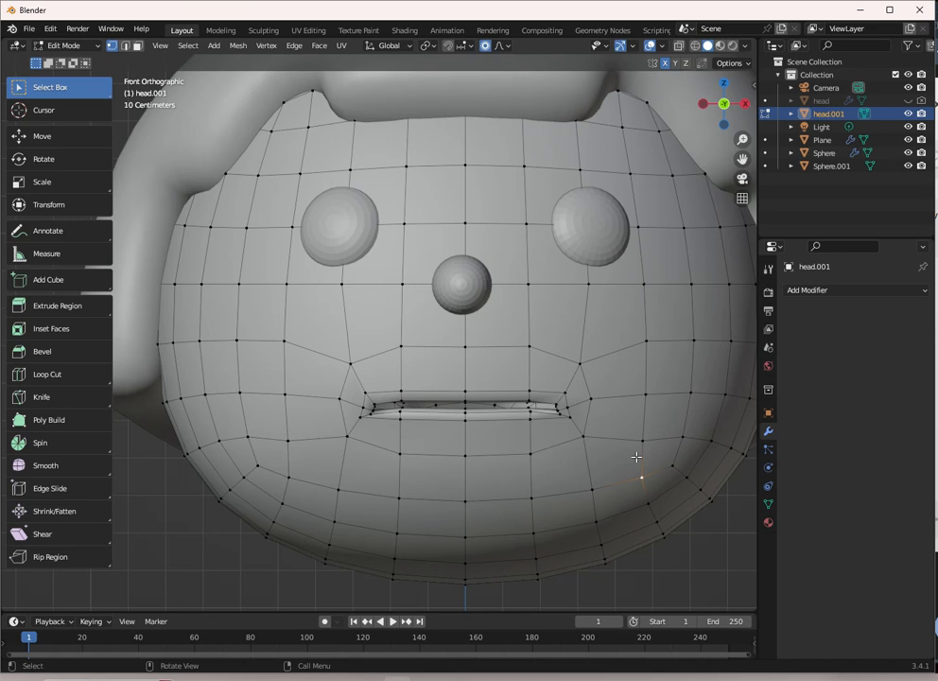
middle_click_drag(637, 372, 483, 373)
scroll(329, 392, "up", 4)
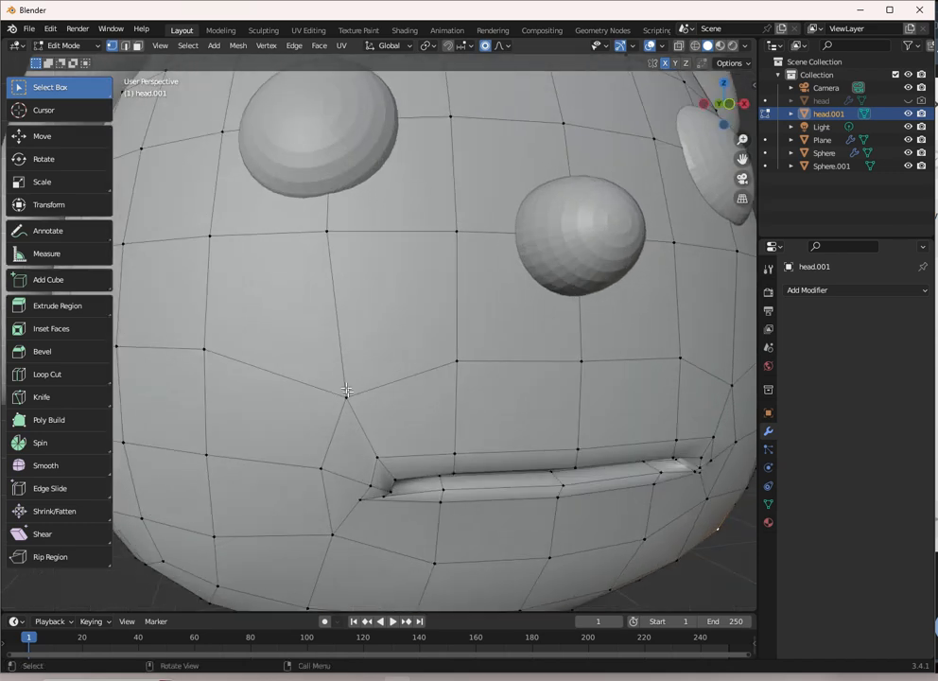
middle_click_drag(345, 396, 516, 383)
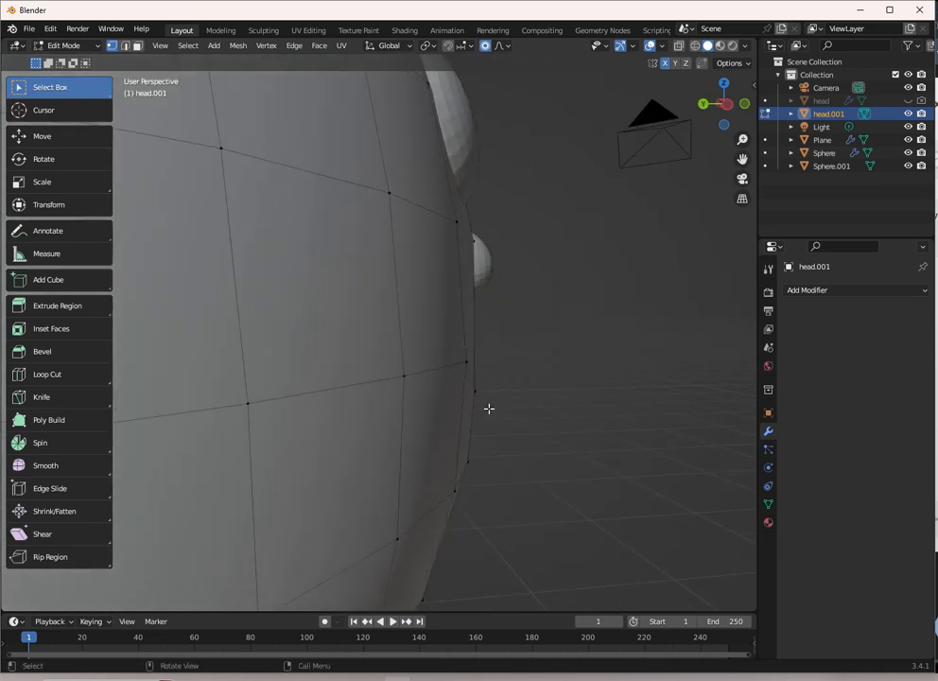
key("g")
right_click(615, 418)
scroll(514, 414, "down", 4)
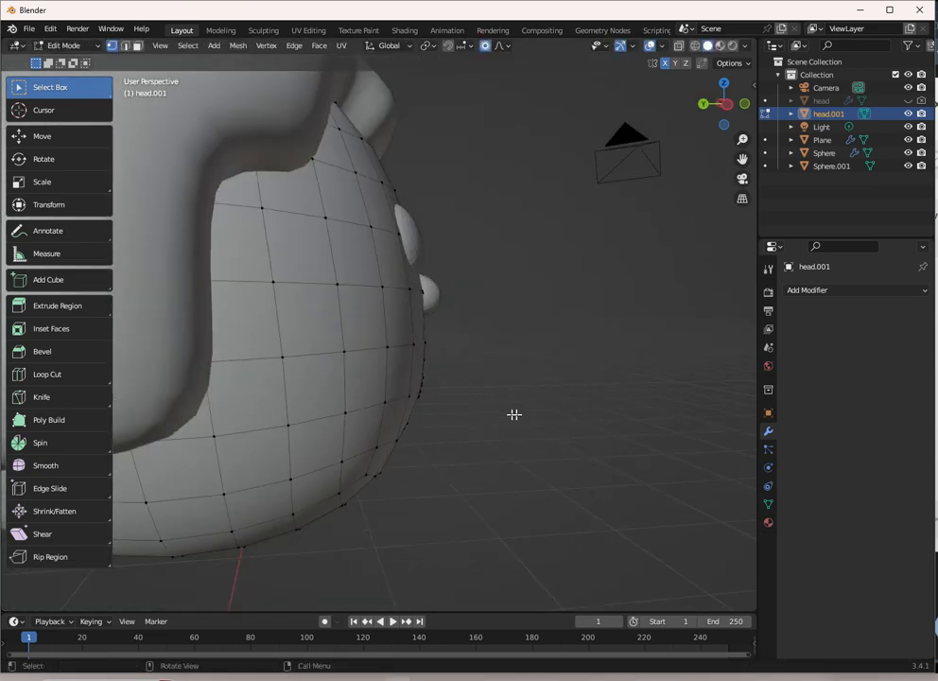
middle_click_drag(514, 414, 355, 394)
key("KP_1")
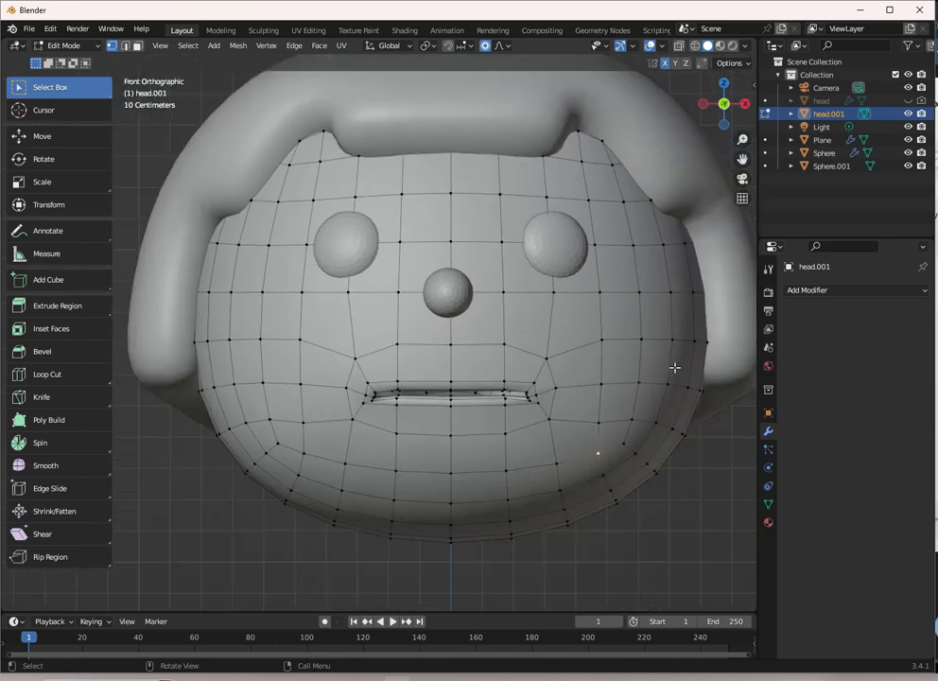
key("Tab")
middle_click_drag(548, 360, 367, 365)
key("Tab")
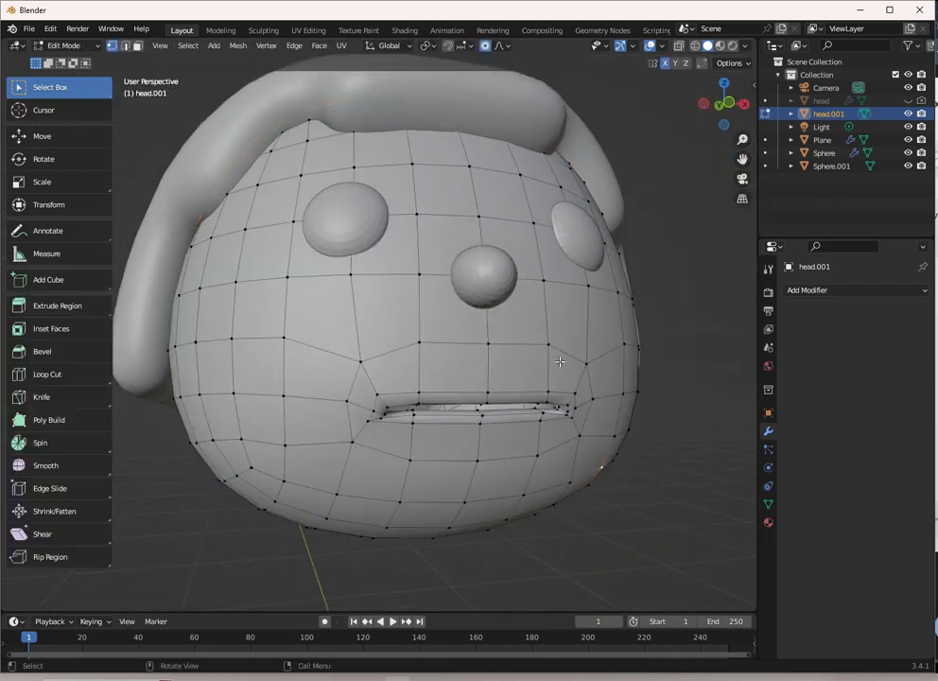
scroll(367, 365, "up", 2)
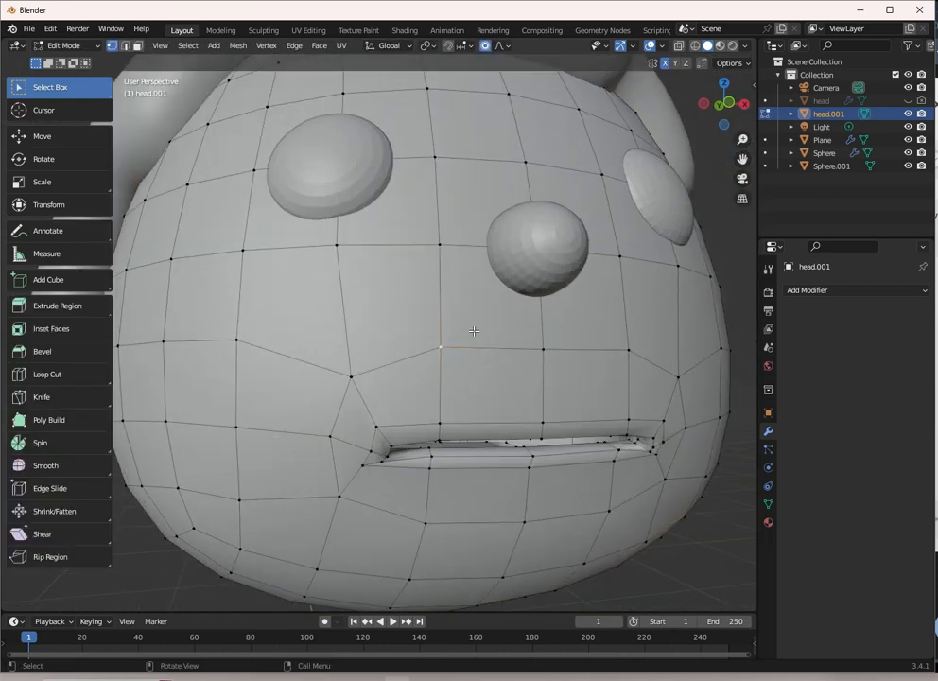
Step: In front view, slide the vertex diagonally above the mouth corner closer to the lips
key("KP_1")
left_click(673, 377)
key("shift+v")
left_click(688, 351)
Step: Slide the vertices of the row below the mouth up toward the lower lip
left_click(672, 482)
left_click(601, 507)
key("shift+v")
left_click(606, 490)
left_click(512, 499)
key("shift+v")
left_click(513, 489)
left_click(338, 477)
key("shift+v")
left_click(337, 477)
Step: Slide the vertices of the row above the mouth, on both sides of its centre, down toward the upper lip
left_click(352, 381)
key("shift+v")
left_click(356, 390)
left_click(408, 355)
key("shift+v")
left_click(405, 371)
left_click(608, 368)
key("shift+v")
left_click(605, 371)
left_click(668, 391)
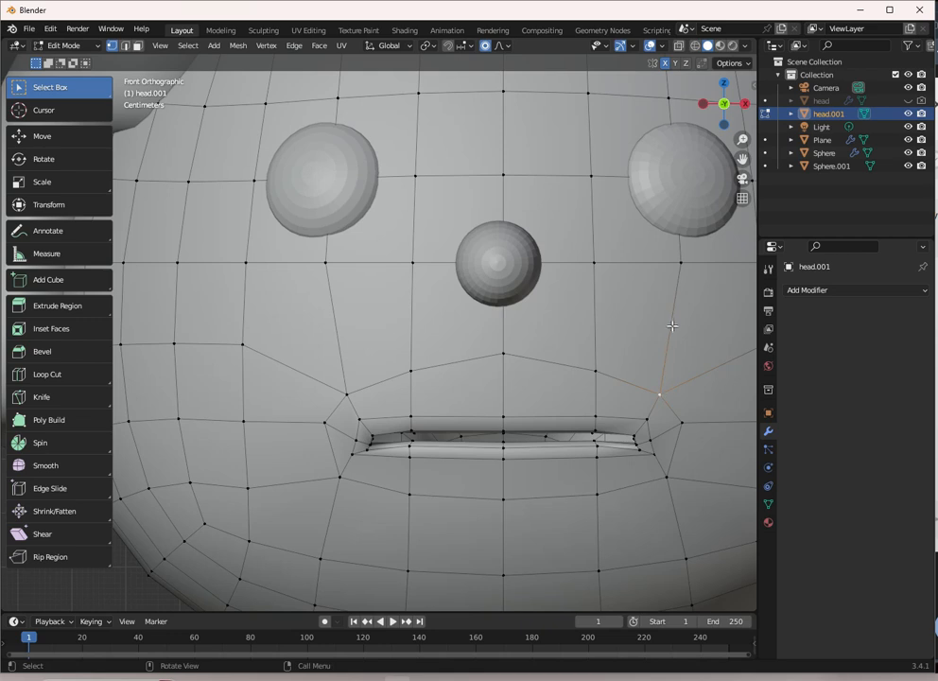
Step: Slide the two cheek vertices below the eye's outer edge downward by about 0.42 and 0.32
scroll(653, 328, "down", 5)
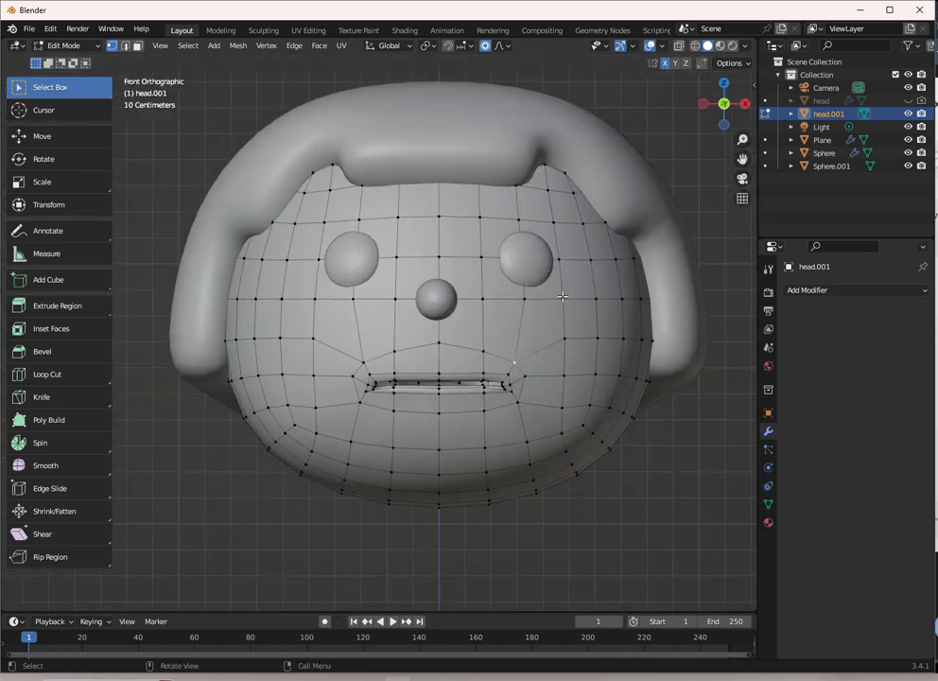
left_click(563, 297)
scroll(575, 312, "up", 3)
scroll(638, 298, "down", 1)
scroll(638, 300, "up", 1)
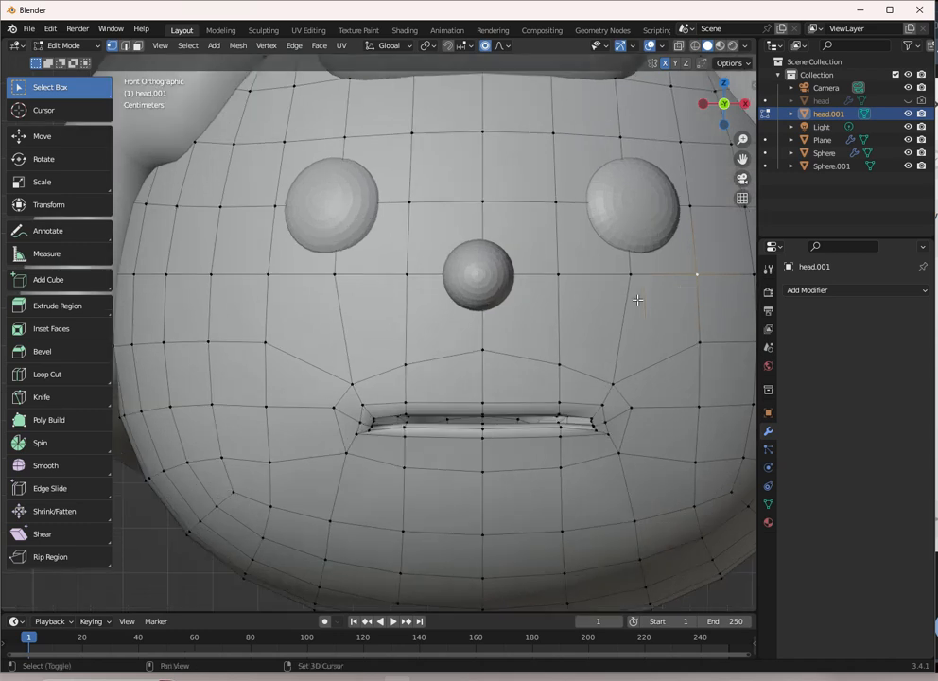
key("shift+v")
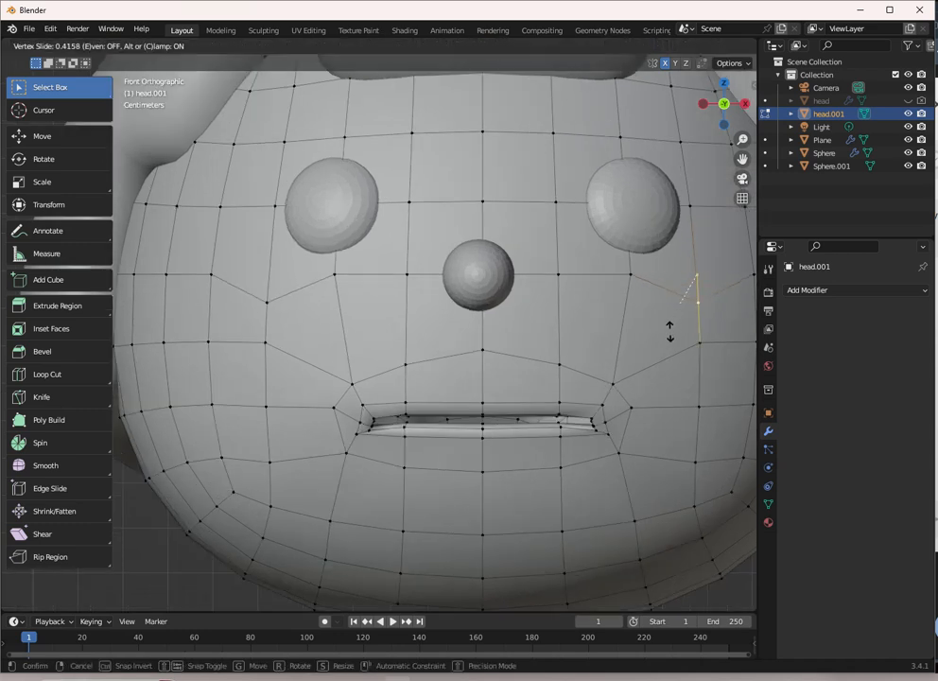
left_click(670, 331)
left_click(712, 345)
key("shift+v")
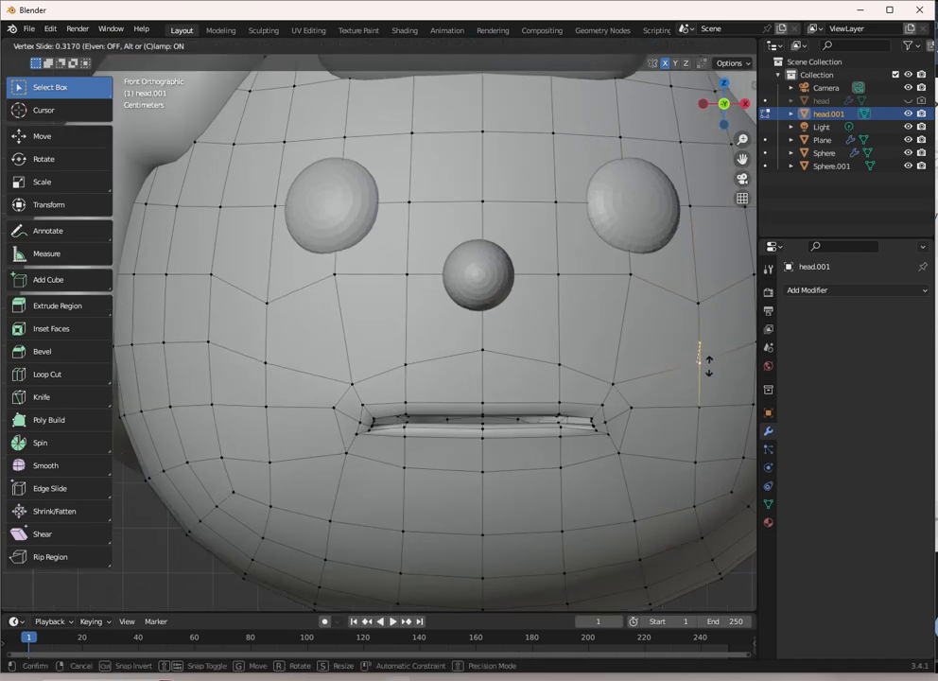
left_click(707, 361)
left_click(697, 304)
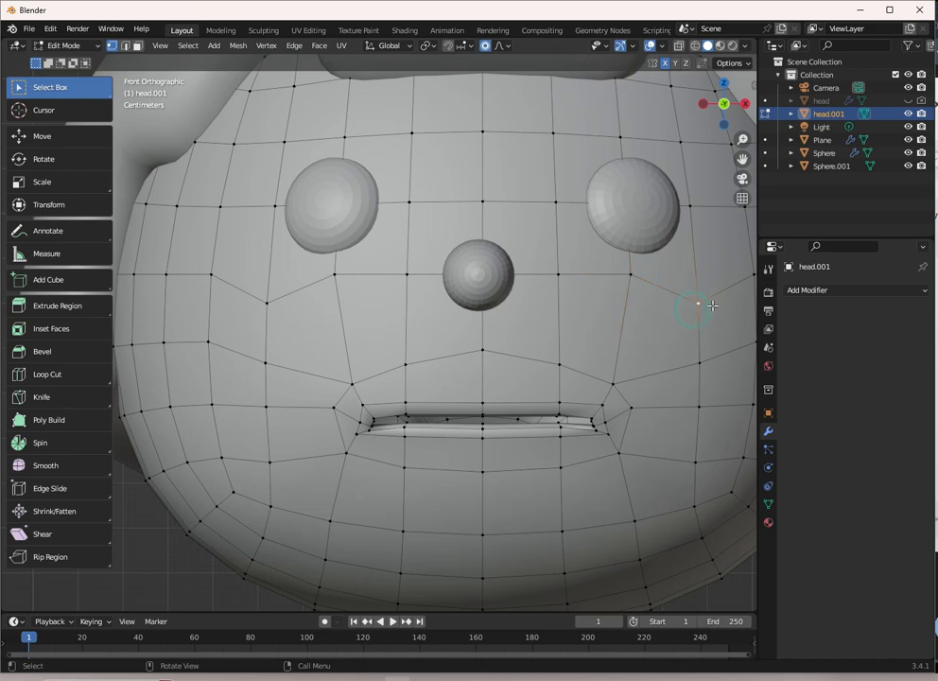
key("v")
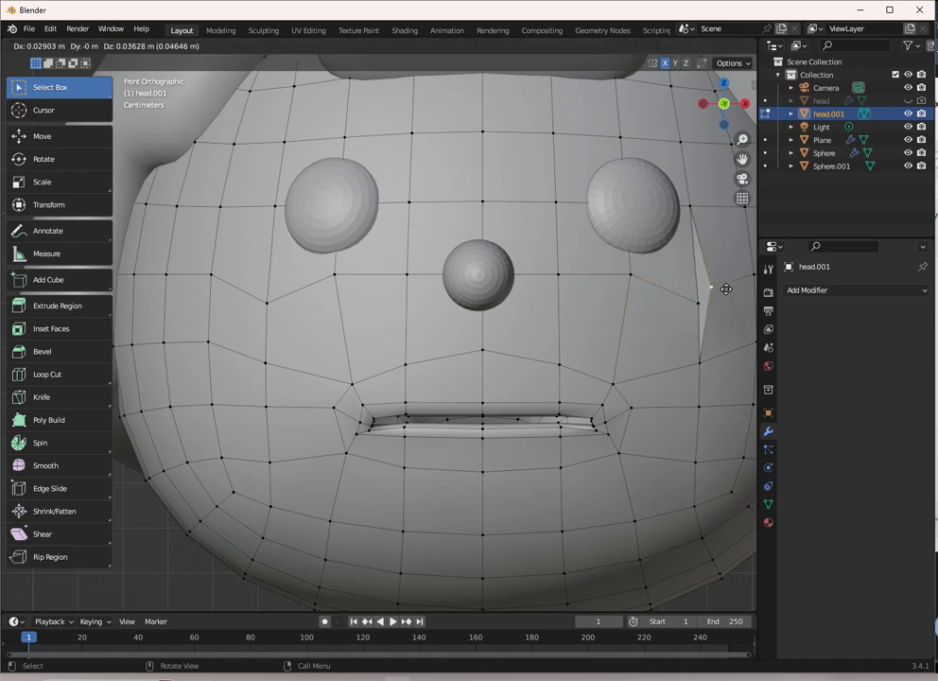
left_click(727, 286)
key("ctrl+z")
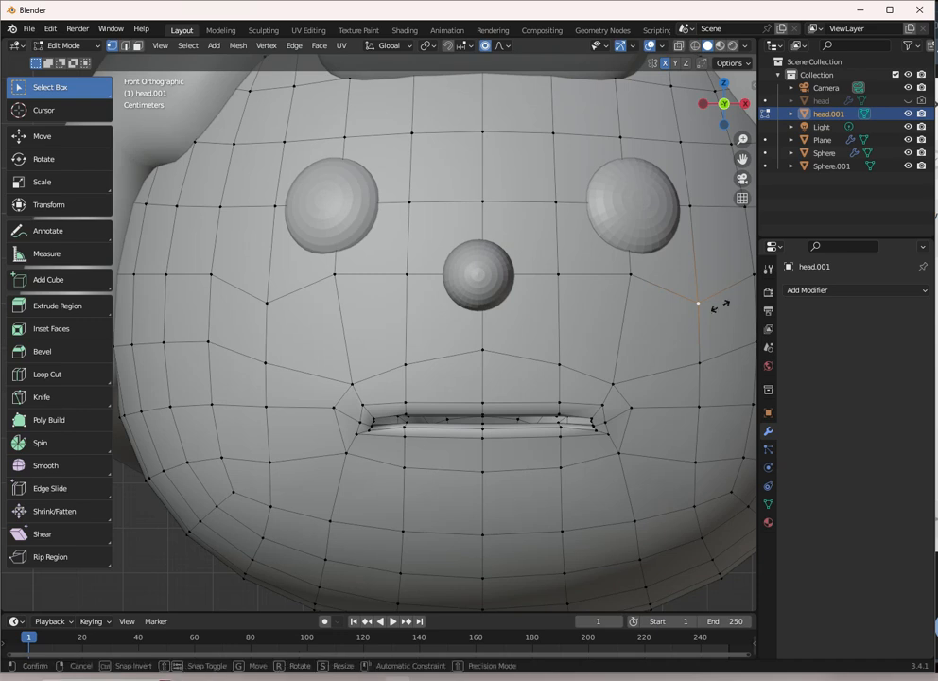
Step: Slide the upper cheek vertex slightly farther down and move it inward toward the nose
key("shift+v")
left_click(721, 309)
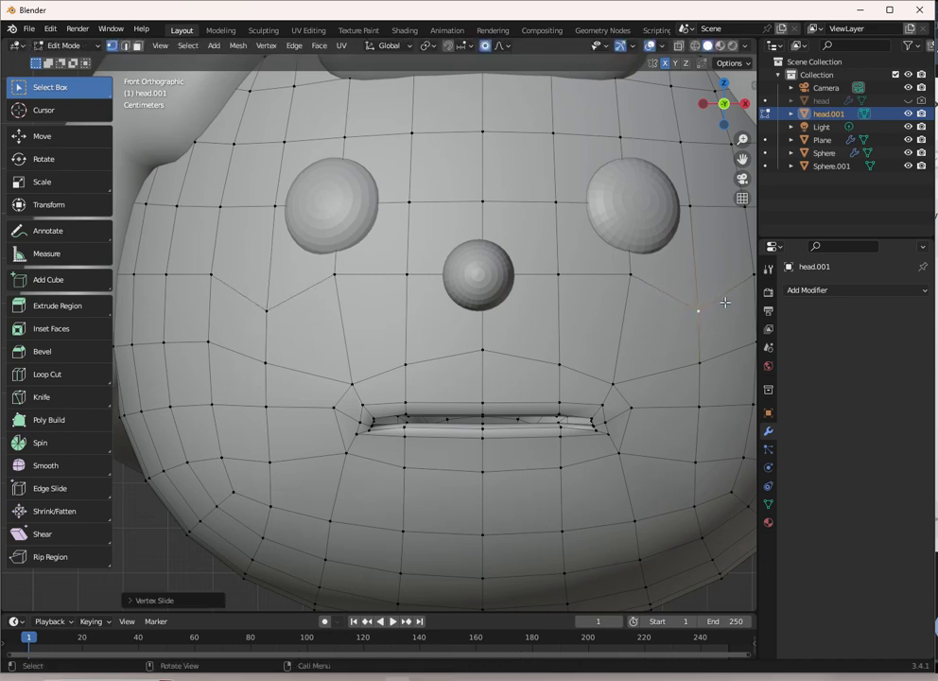
key("g")
left_click(716, 301)
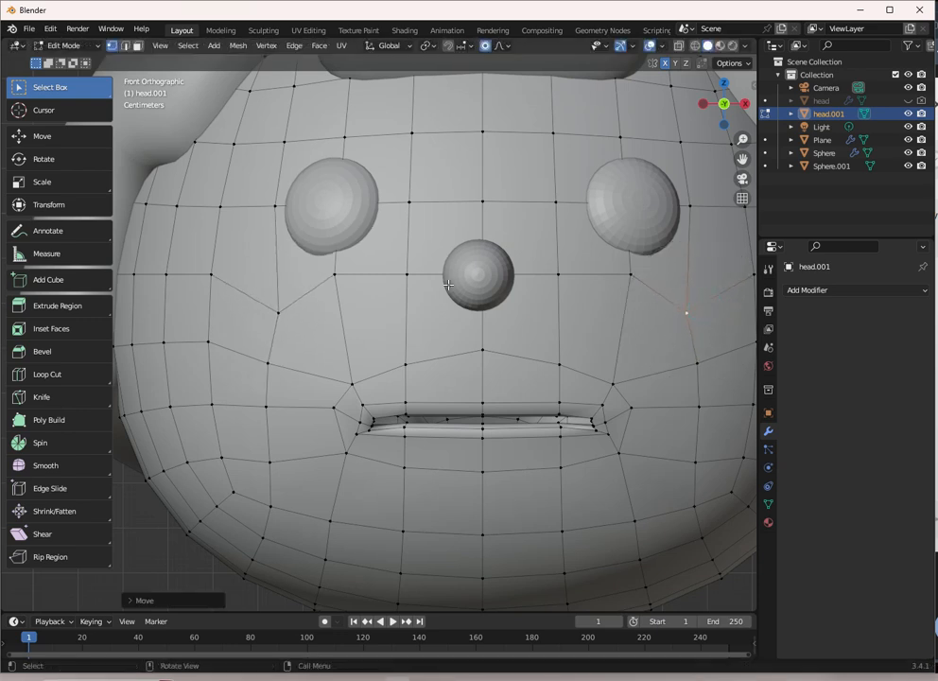
Step: Slide the vertex outside the eye down by about 0.30 and move it slightly up and inward with proportional editing
scroll(428, 214, "down", 2)
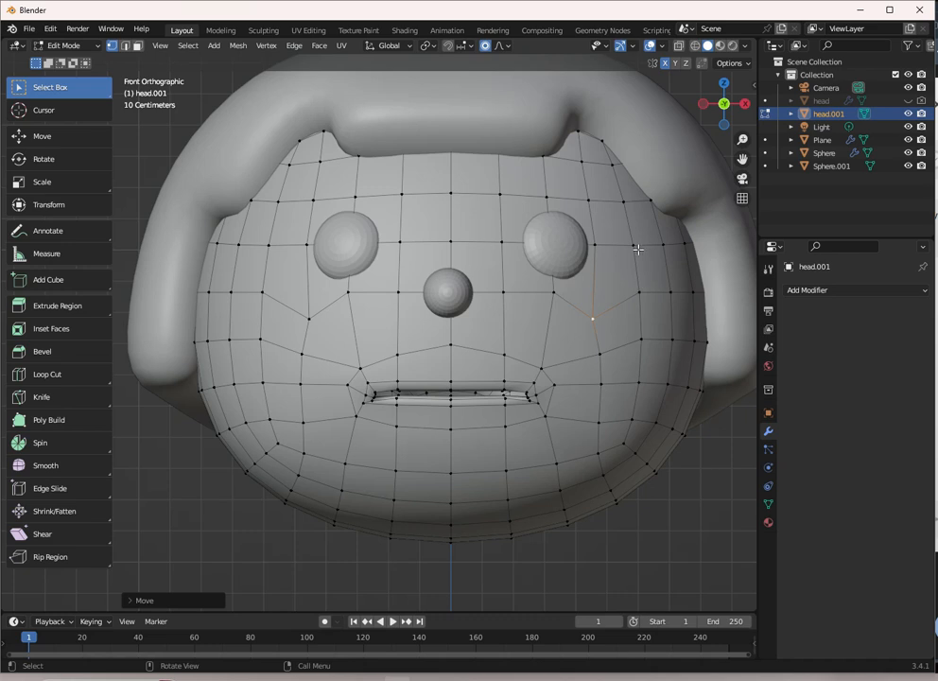
key("shift+v")
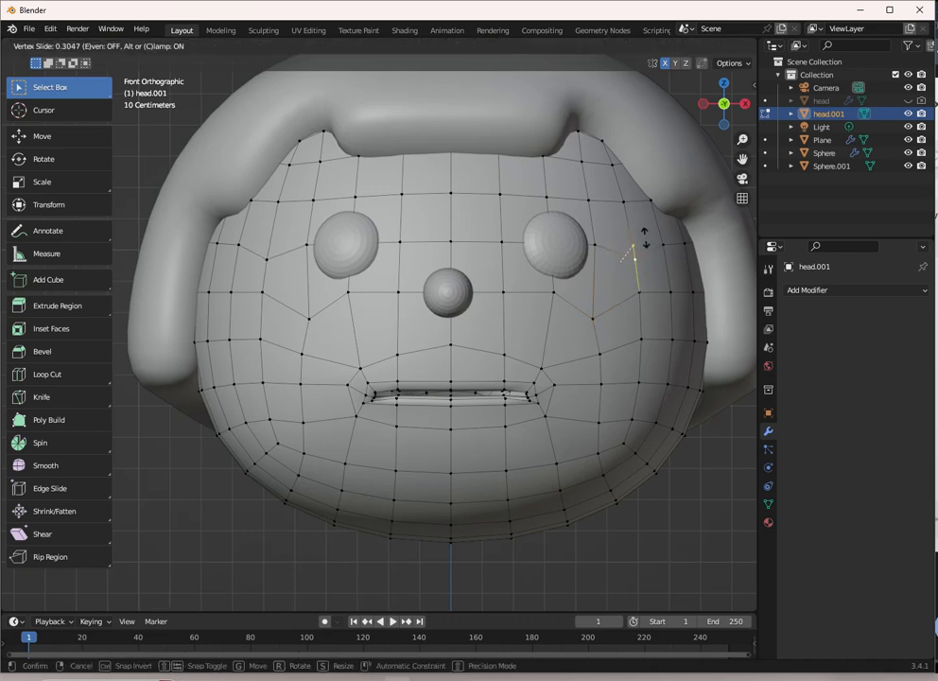
left_click(644, 237)
key("g")
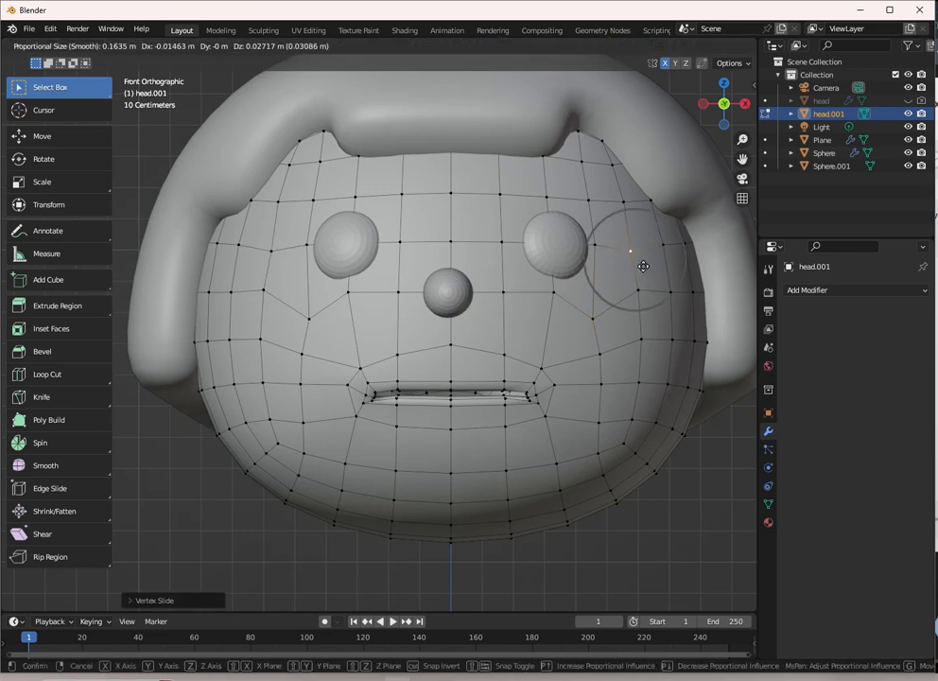
left_click(635, 255)
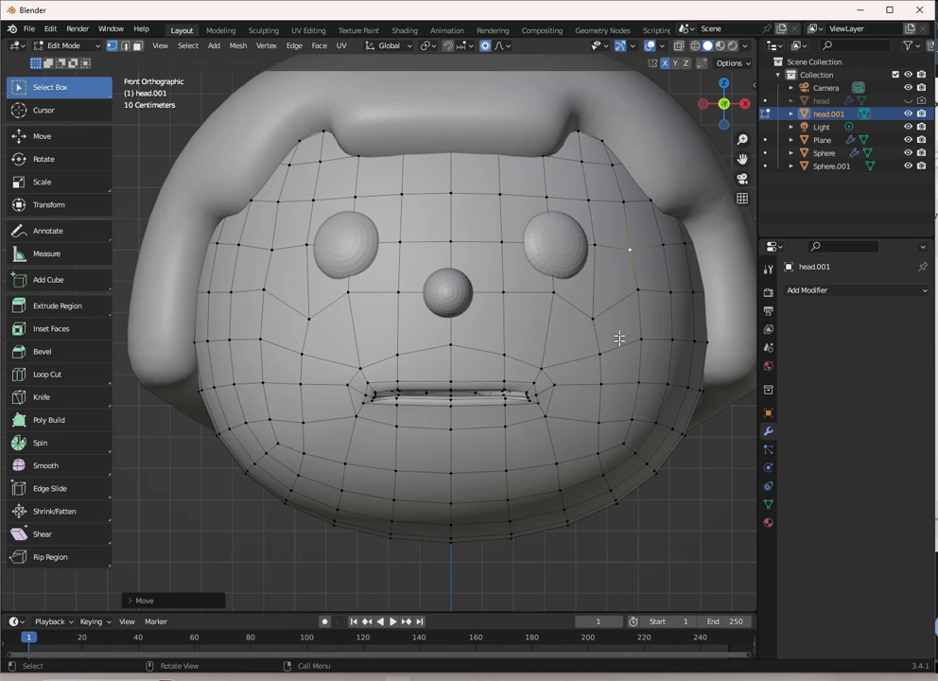
Step: Slide the outer cheek vertex at nose height down along its vertical edge
left_click(640, 294)
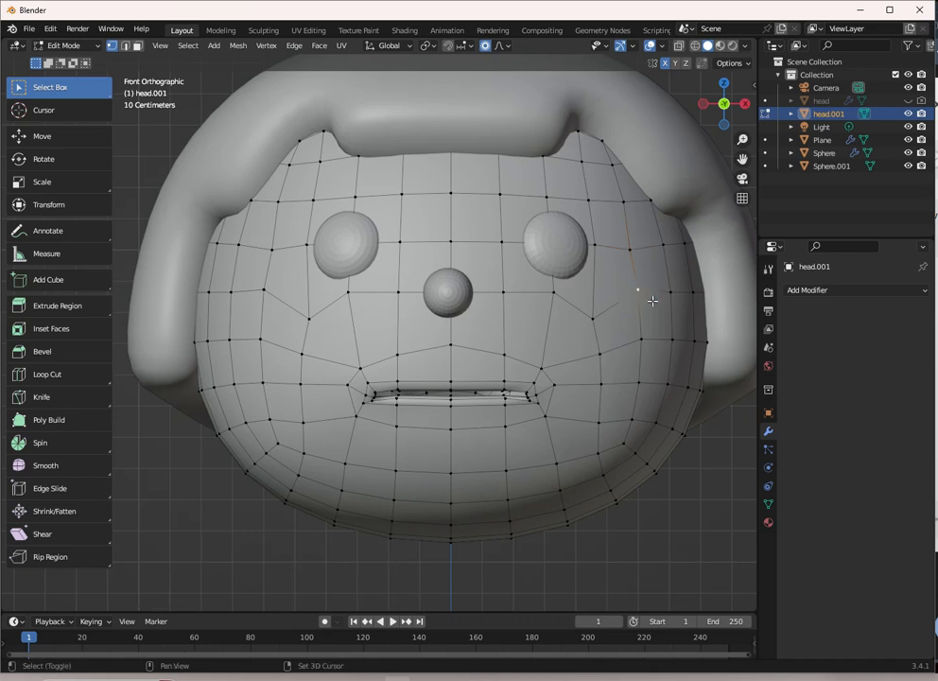
key("shift+v")
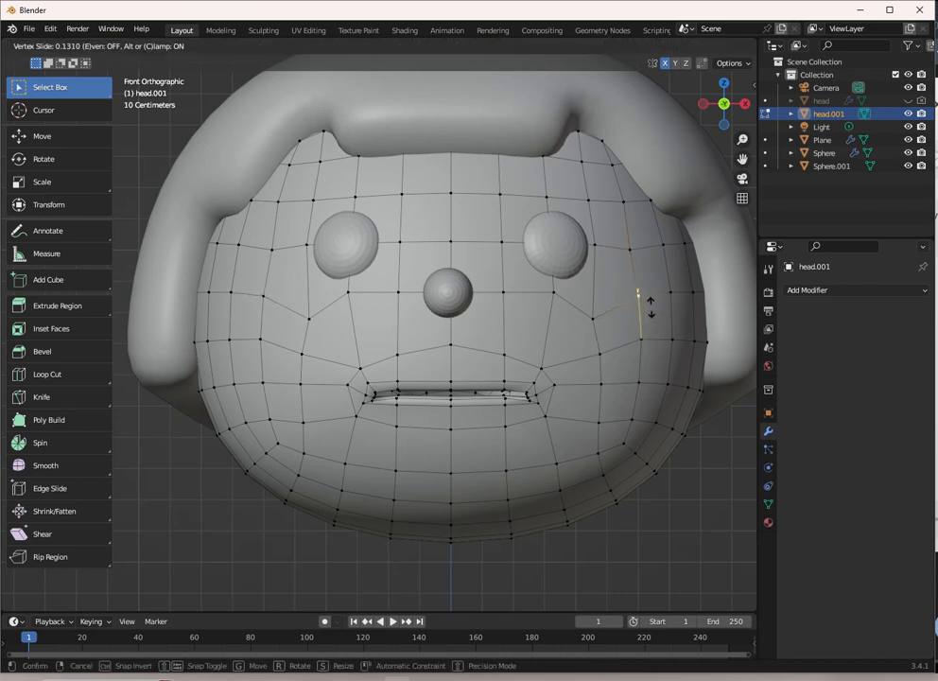
left_click(651, 322)
Step: Switch to Object Mode, deselect the head and examine the smoothed face from the front and an angle
key("Tab")
scroll(544, 351, "down", 2)
scroll(485, 344, "up", 2)
scroll(485, 344, "down", 2)
scroll(487, 342, "up", 2)
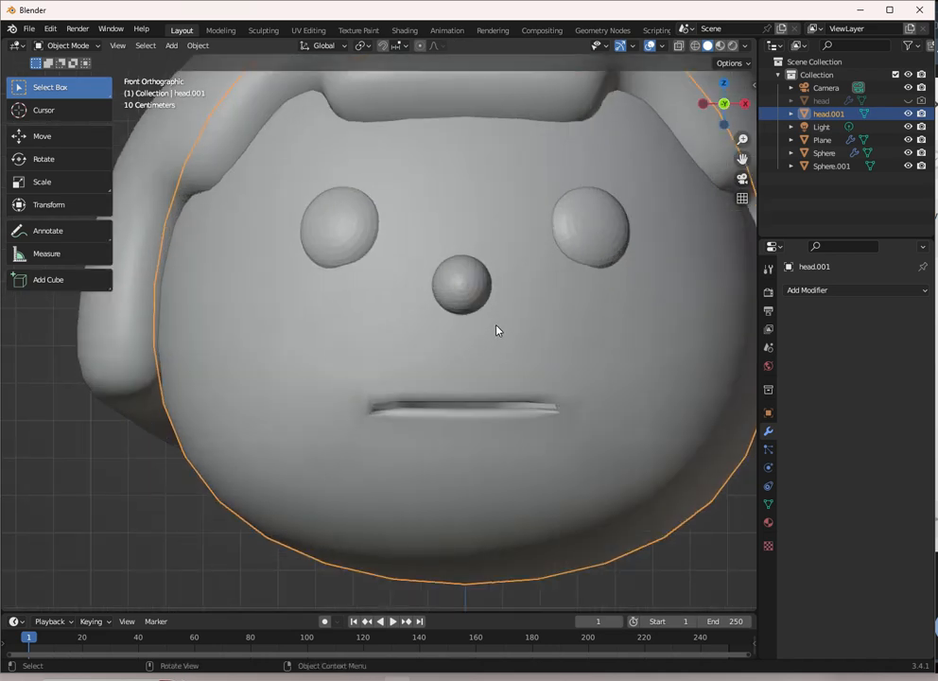
scroll(498, 330, "down", 3)
scroll(515, 330, "down", 2)
left_click(632, 264)
middle_click_drag(633, 264, 578, 297)
scroll(512, 352, "up", 3)
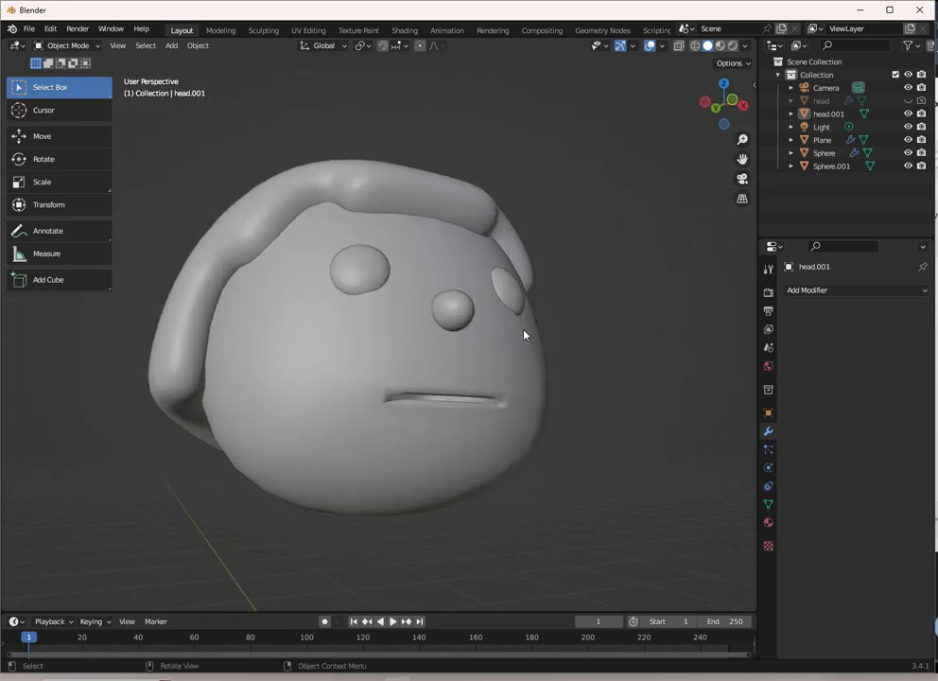
Step: View the head from the front and switch the viewport to Material Preview shading
key("KP_1")
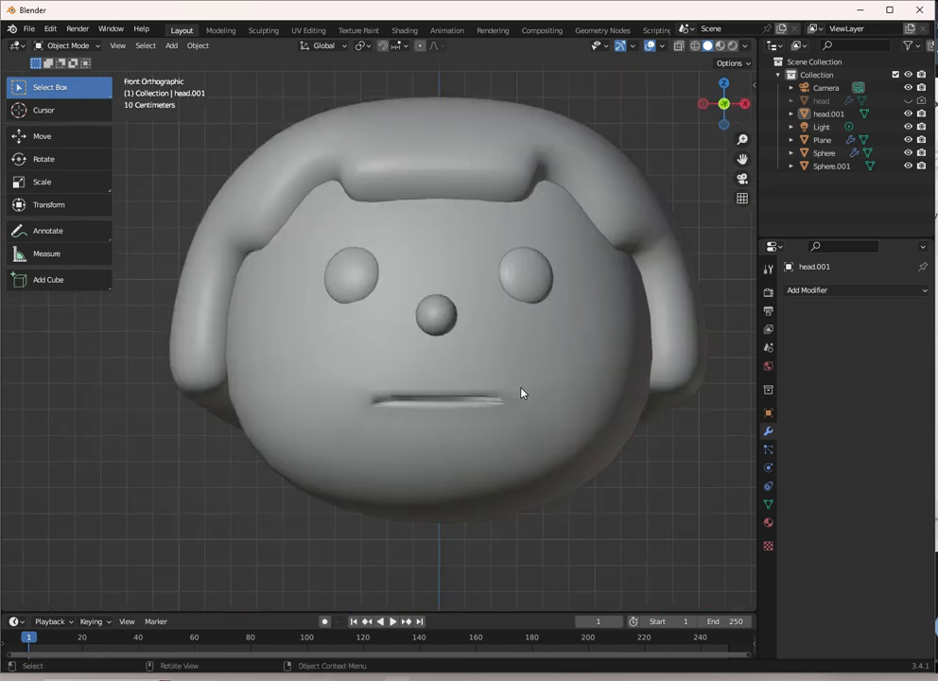
scroll(623, 274, "down", 3)
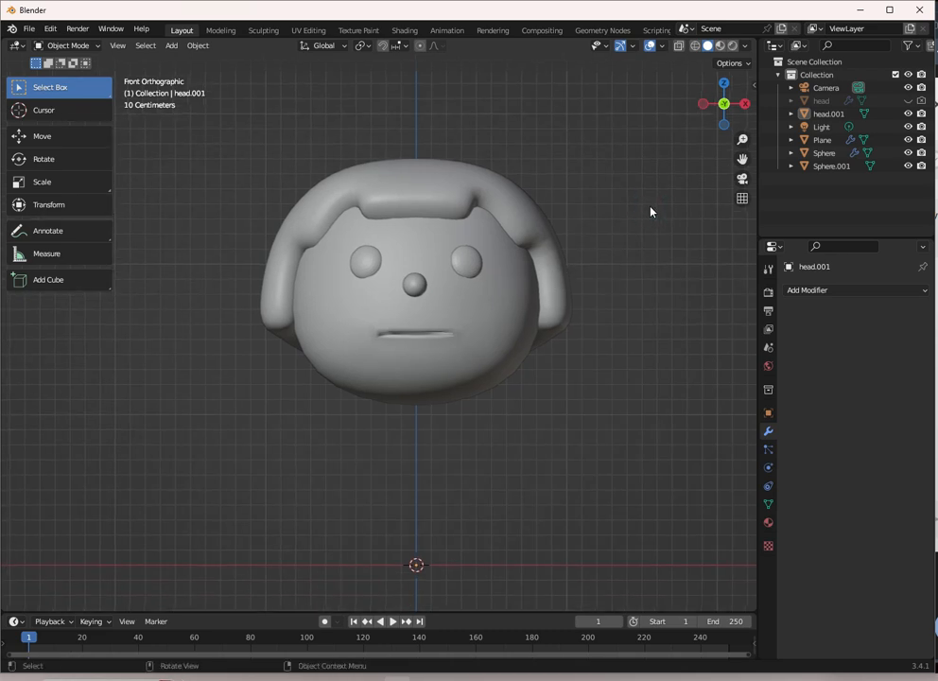
scroll(590, 270, "up", 3)
scroll(596, 255, "down", 3)
left_click(720, 46)
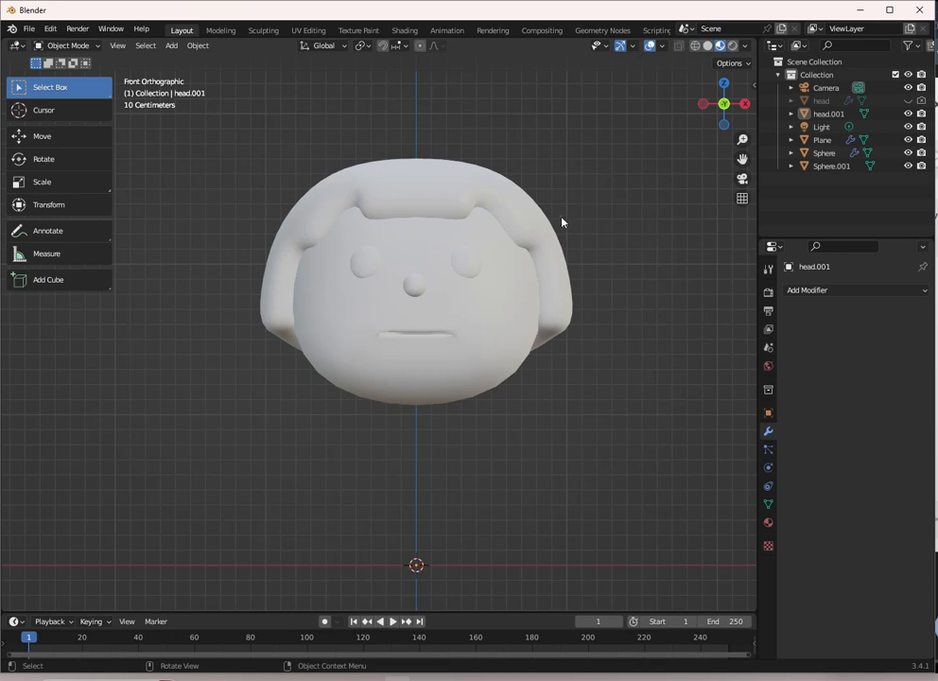
Step: Give the hair a new material with a dark red base color: hue 0.988, saturation 0.875, value 0.190
left_click(540, 237)
left_click(769, 523)
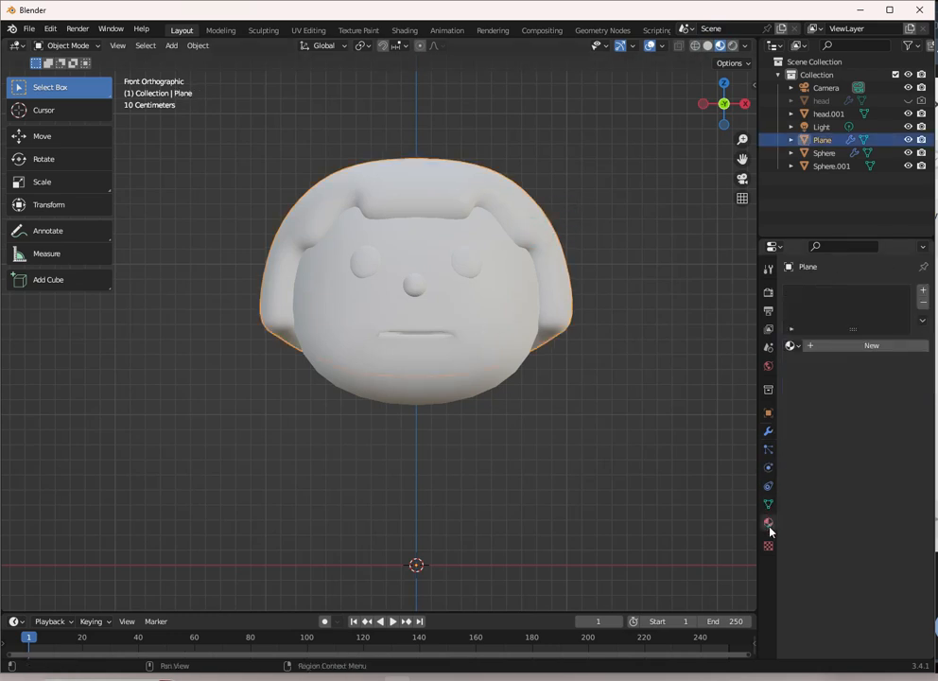
left_click(846, 346)
scroll(838, 304, "down", 1)
scroll(838, 310, "up", 1)
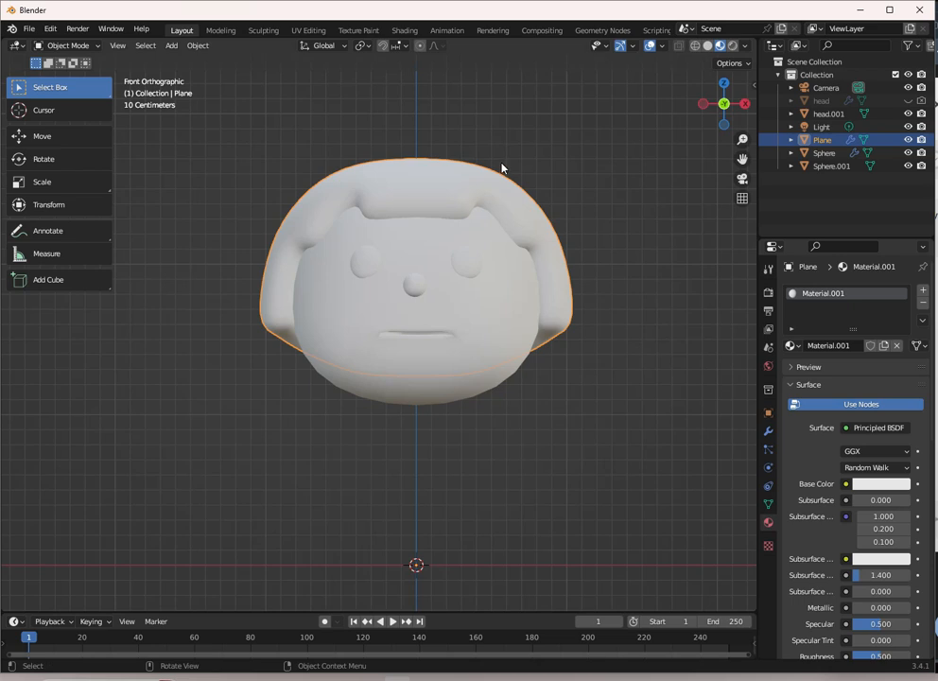
left_click(888, 484)
left_click_drag(841, 355, 846, 376)
left_click(875, 484)
left_click(901, 348)
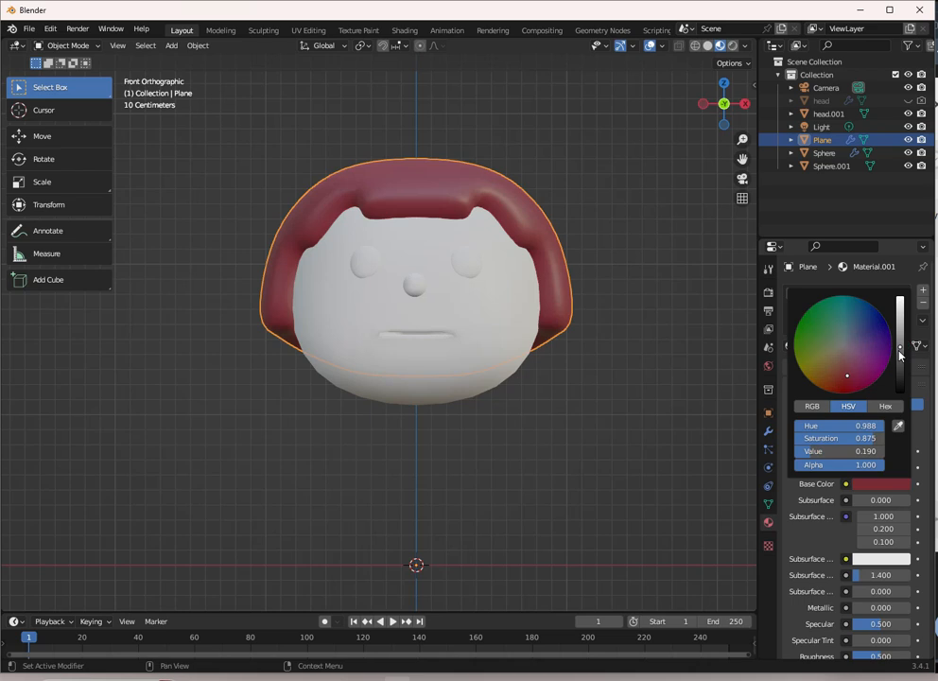
left_click(900, 352)
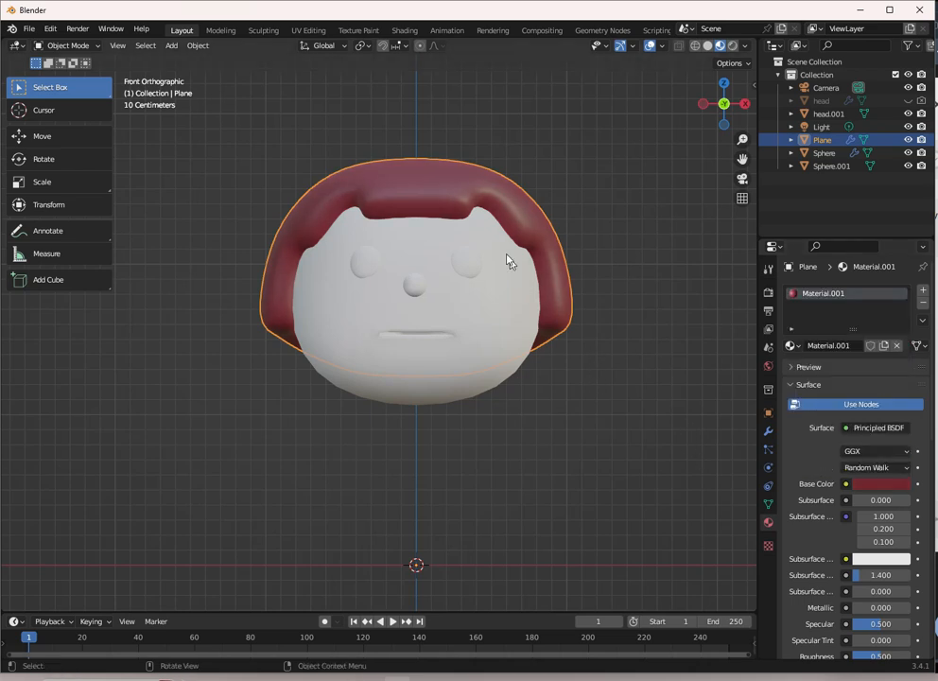
Step: Set the base color of the head's material to a light peach skin tone
left_click(492, 300)
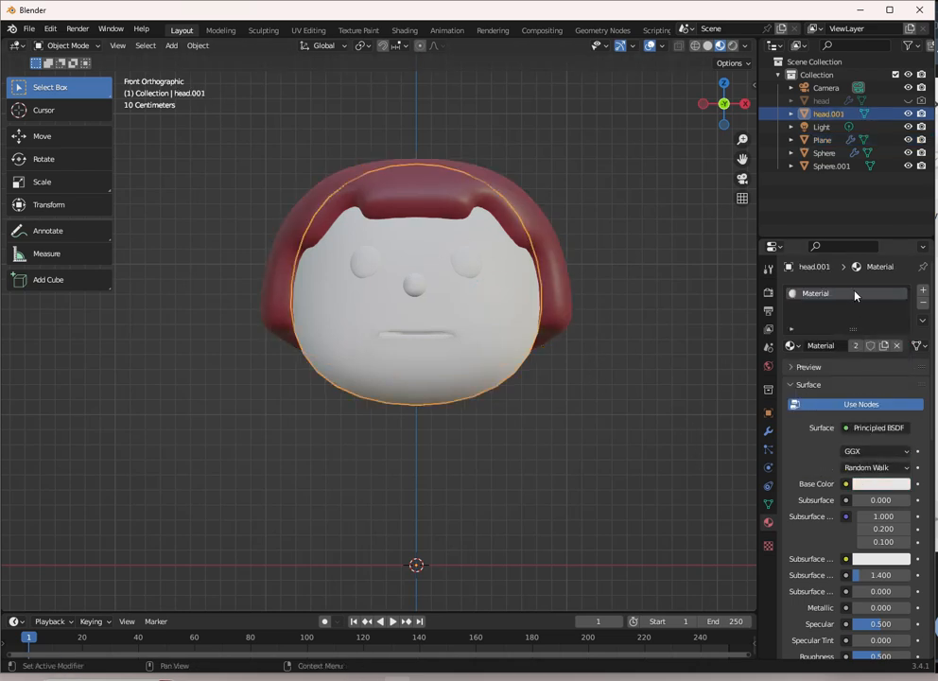
left_click(872, 485)
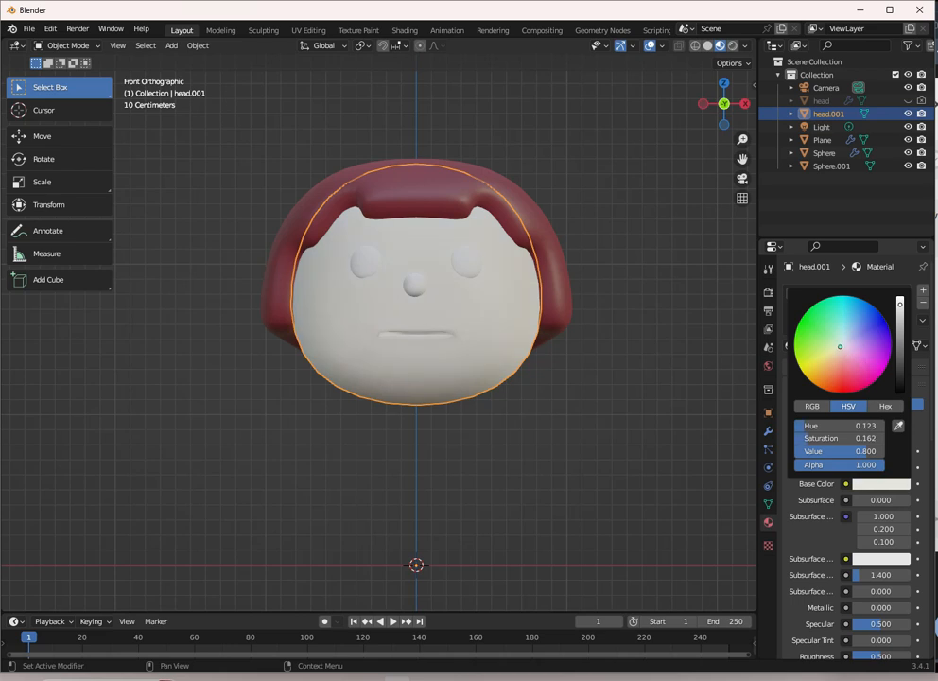
left_click(836, 356)
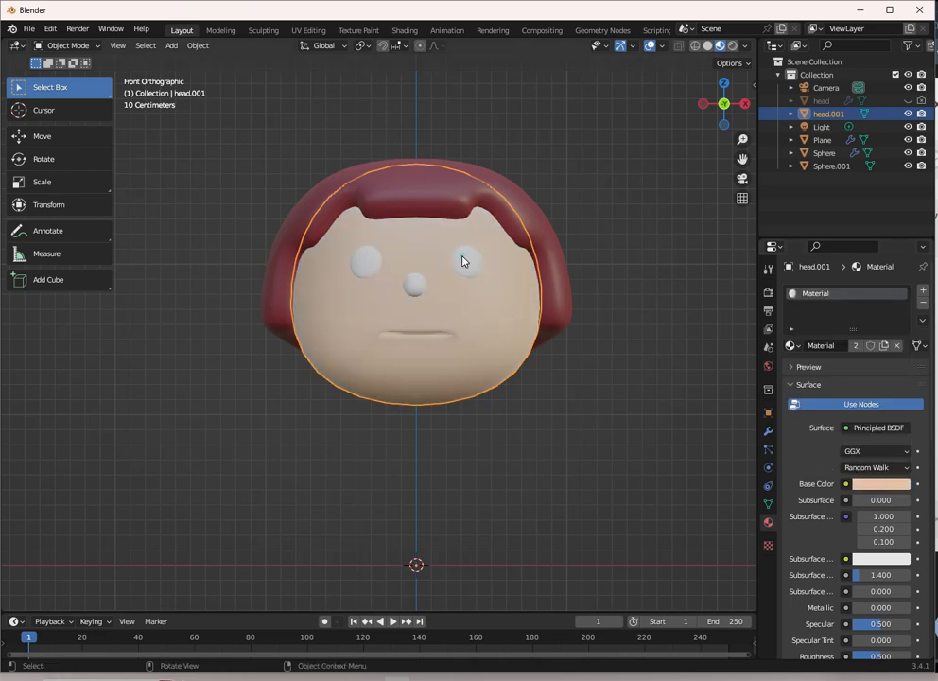
Step: Give the eyes a new near-black material and set its roughness to 0.089 for a glossy look
left_click(465, 260)
left_click(859, 347)
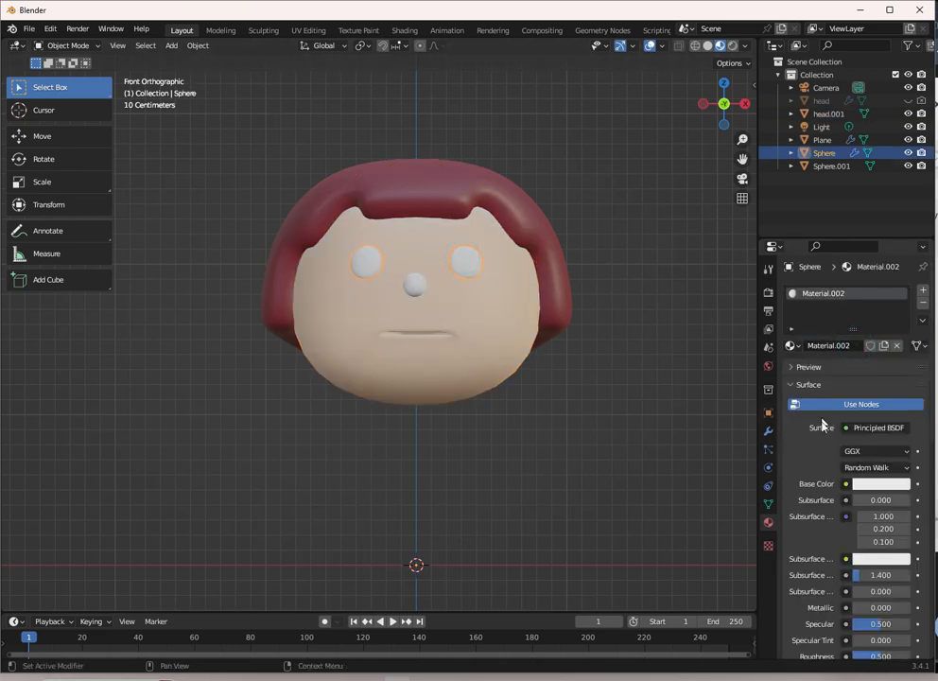
left_click(865, 484)
left_click_drag(899, 360, 899, 383)
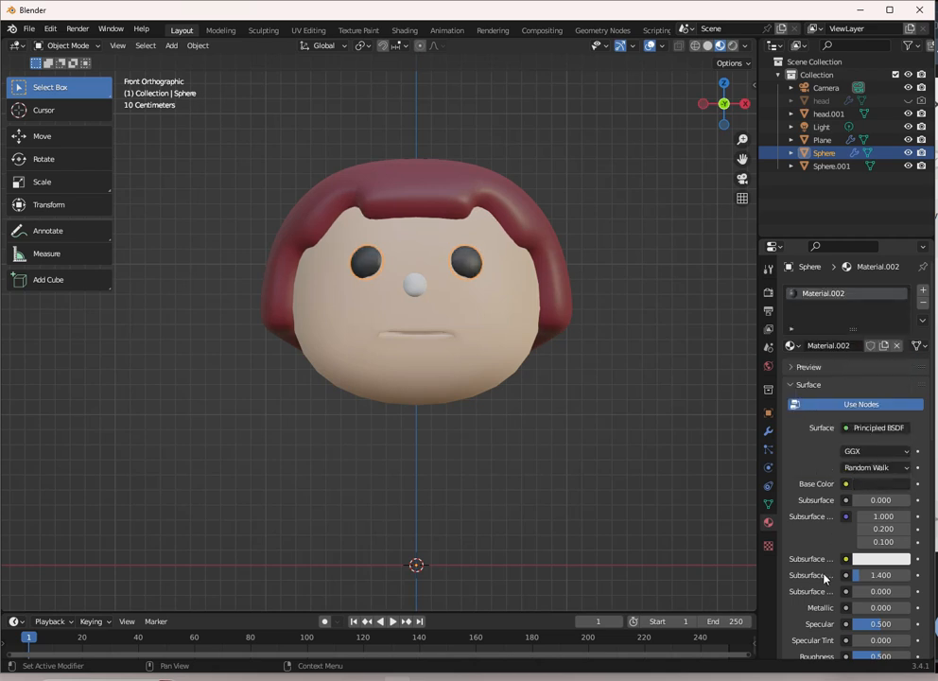
scroll(849, 593, "down", 1)
left_click_drag(856, 630, 825, 630)
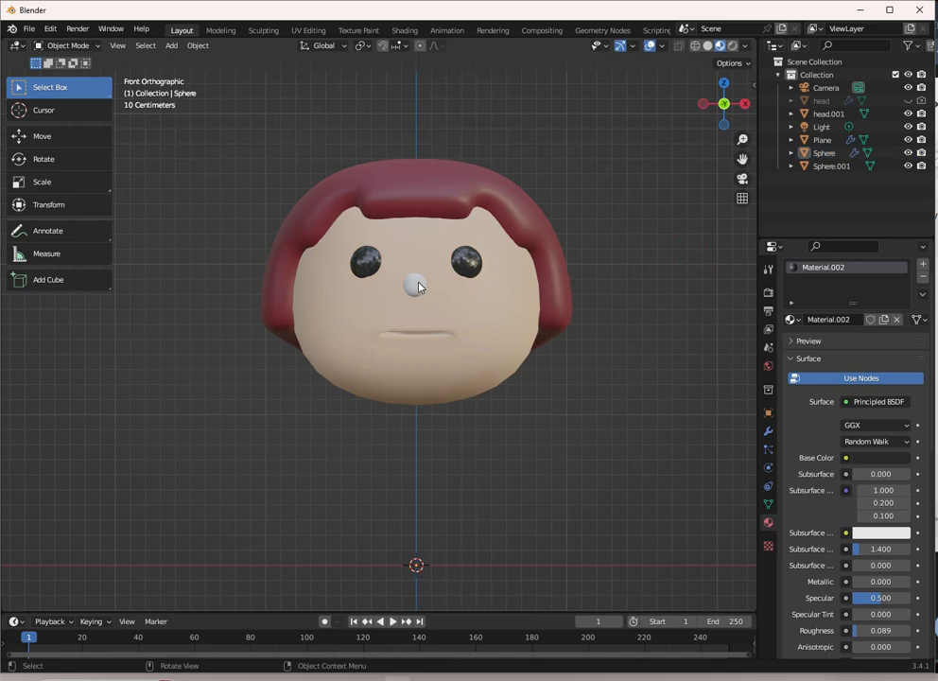
Step: Rename the head's skin material to oyibo'
left_click(417, 285)
left_click(512, 295)
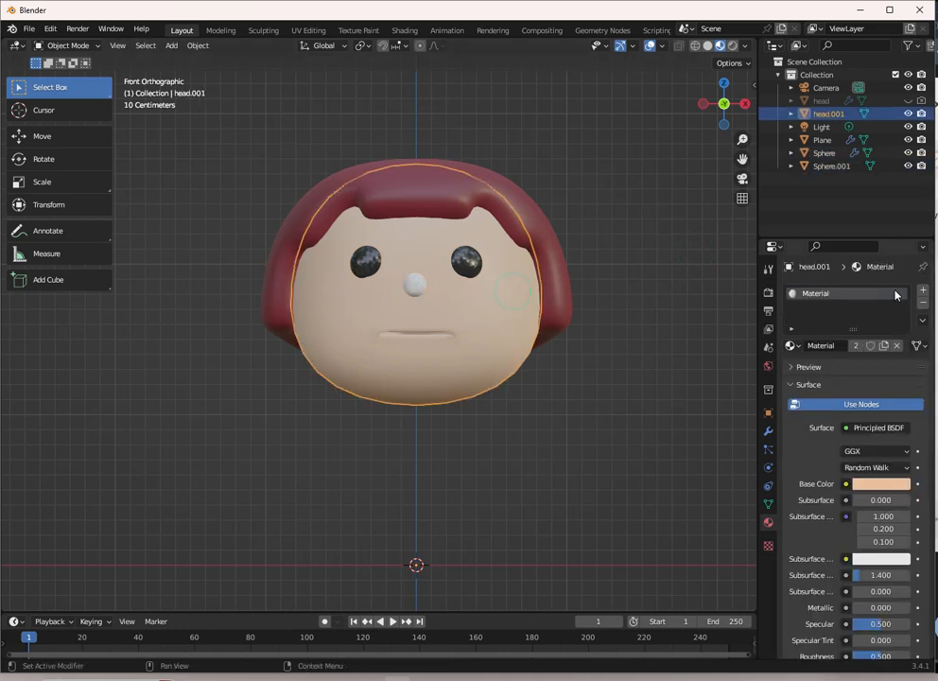
double_click(810, 294)
type("c")
key("Return")
Step: Assign the existing oyibo' material to the nose
left_click(425, 283)
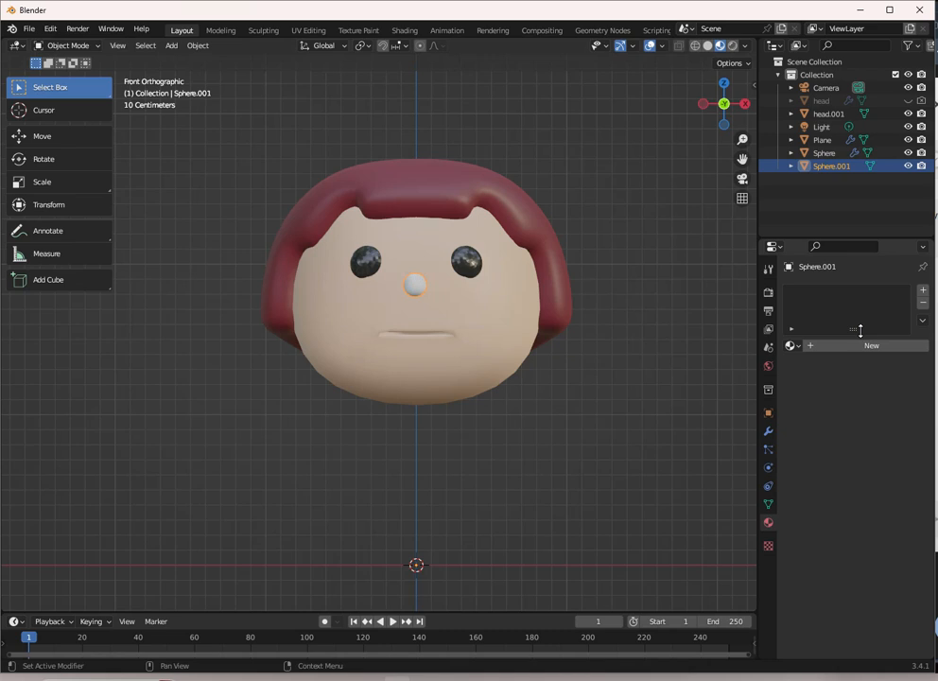
left_click(792, 346)
left_click(712, 390)
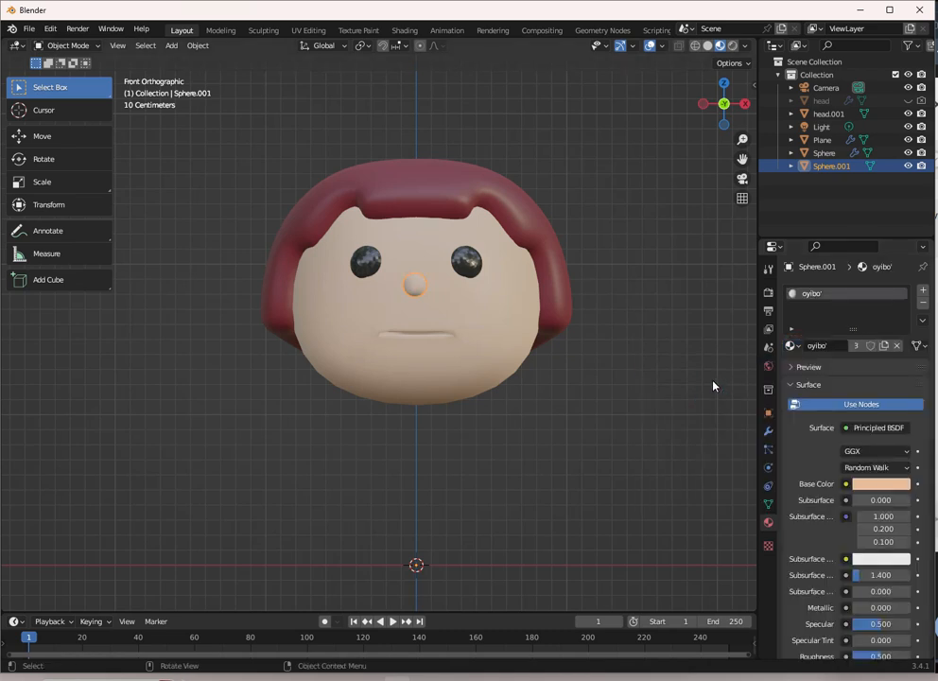
Step: Add a mesh plane at the world origin while viewing the scene from the top
scroll(462, 354, "up", 3)
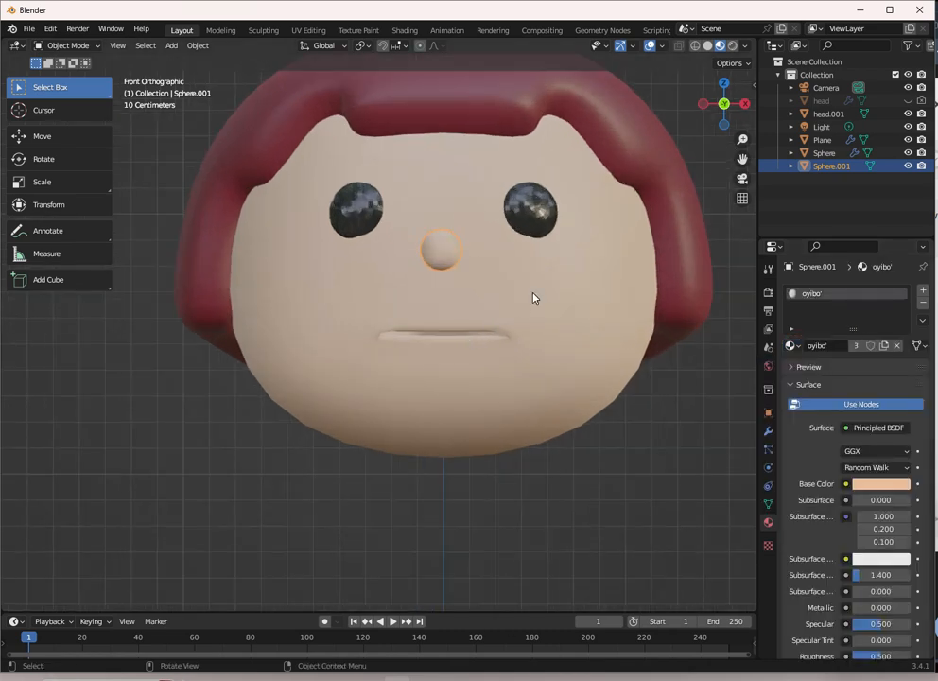
middle_click_drag(571, 291, 637, 220)
key("shift+a")
mouse_move(526, 258)
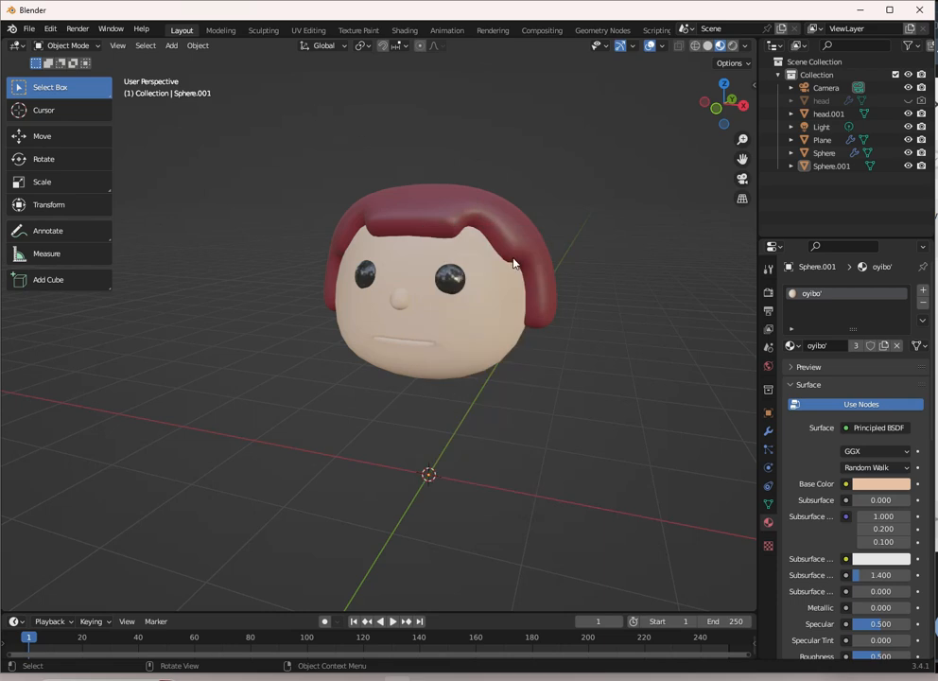
key("KP_7")
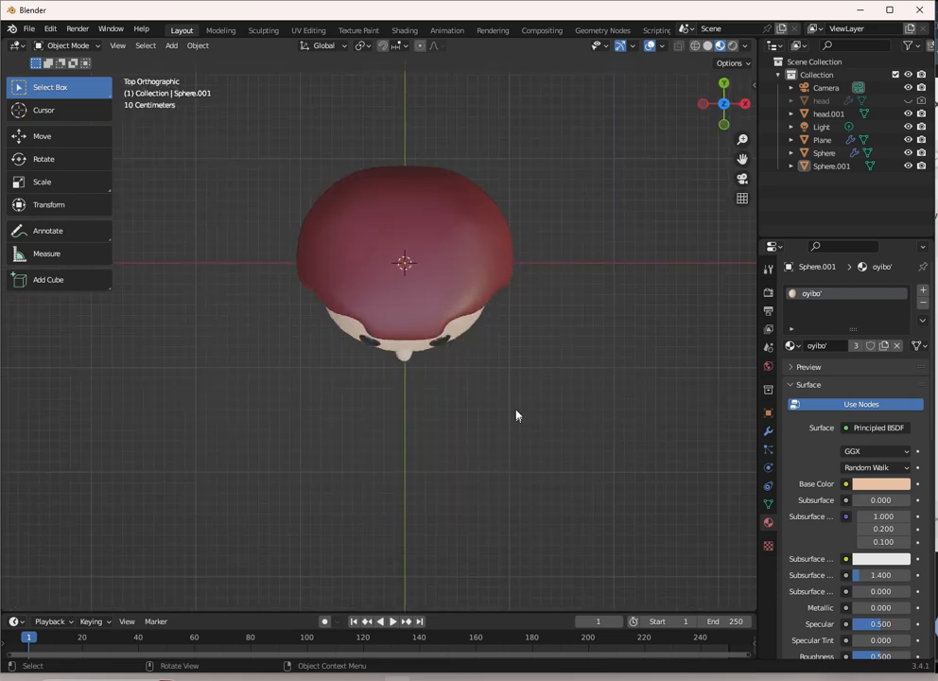
scroll(492, 439, "down", 1)
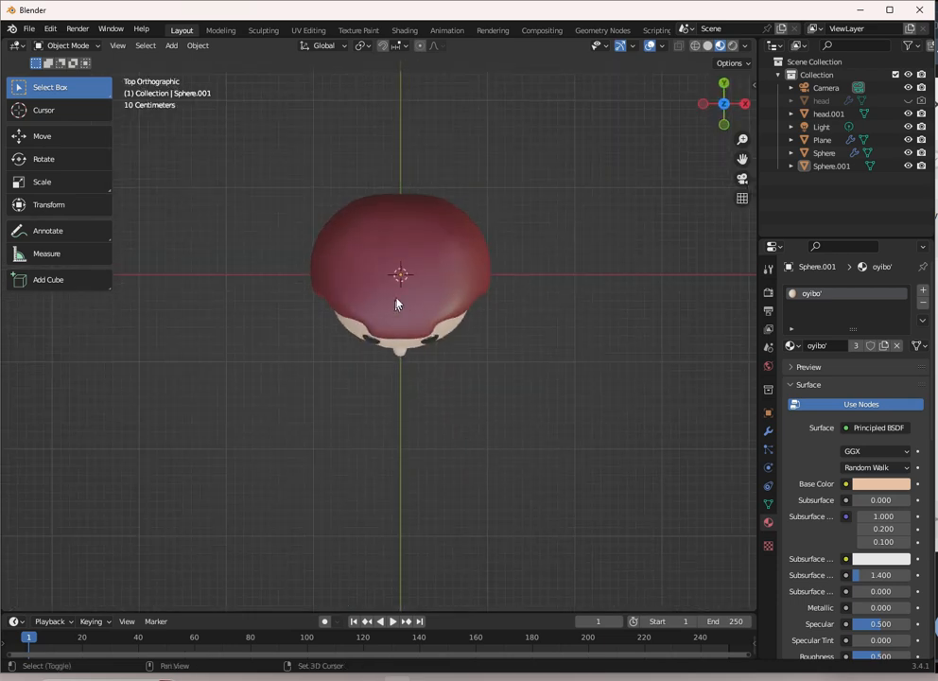
key("shift+a")
mouse_move(342, 407)
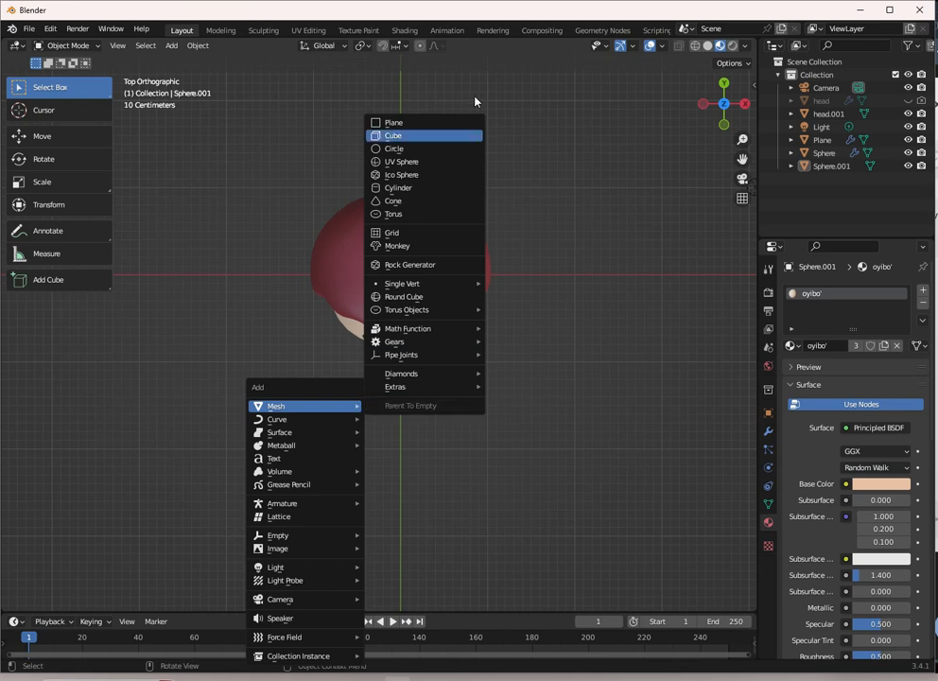
left_click(422, 124)
scroll(459, 365, "up", 4)
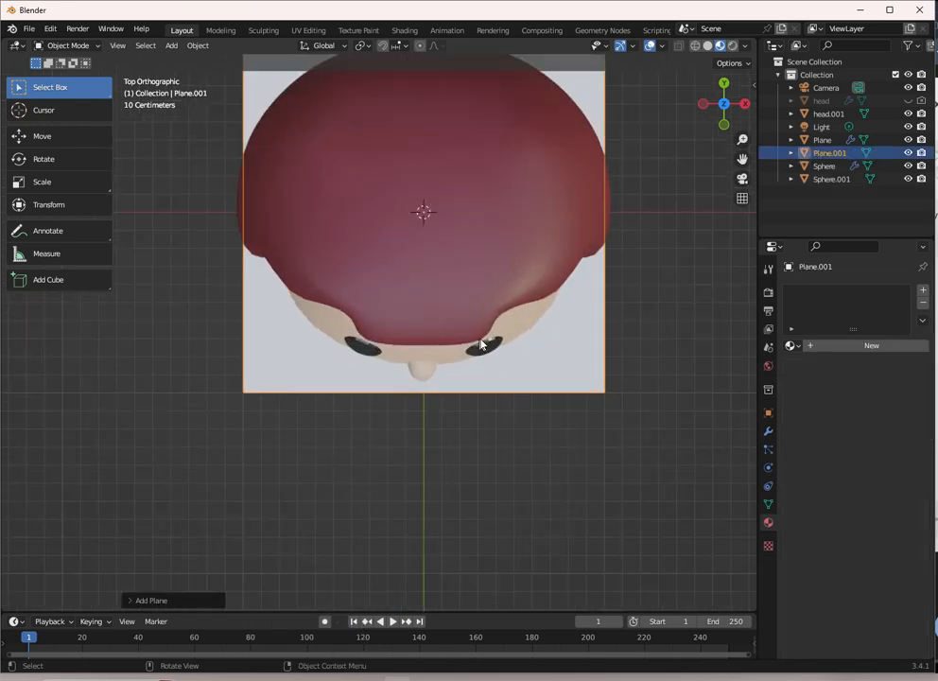
scroll(481, 343, "down", 4)
Step: Enter Edit Mode on the new plane and show the scene in wireframe
key("Tab")
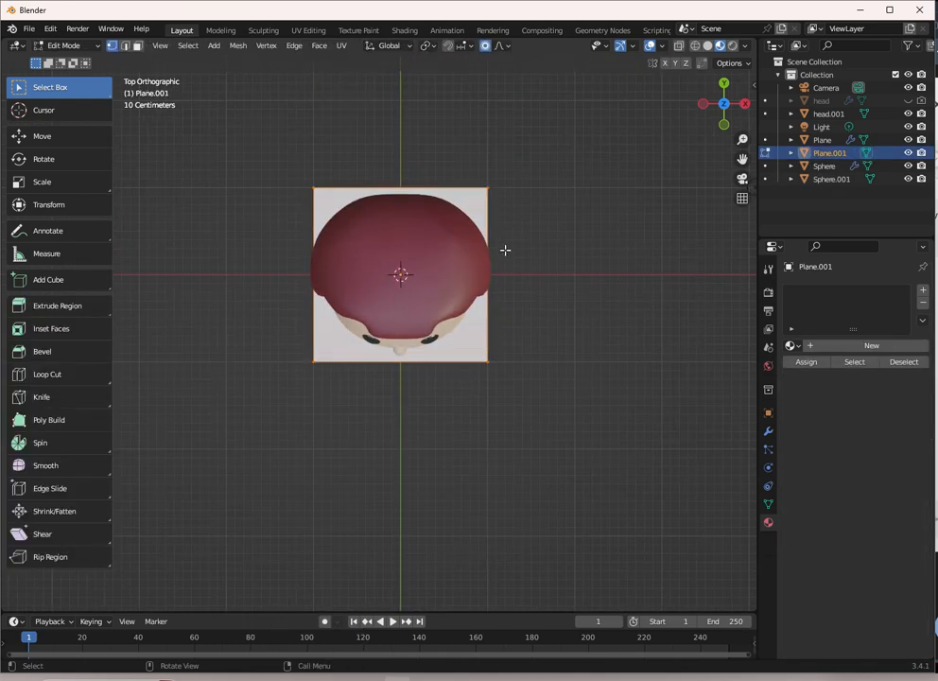
scroll(507, 257, "down", 1)
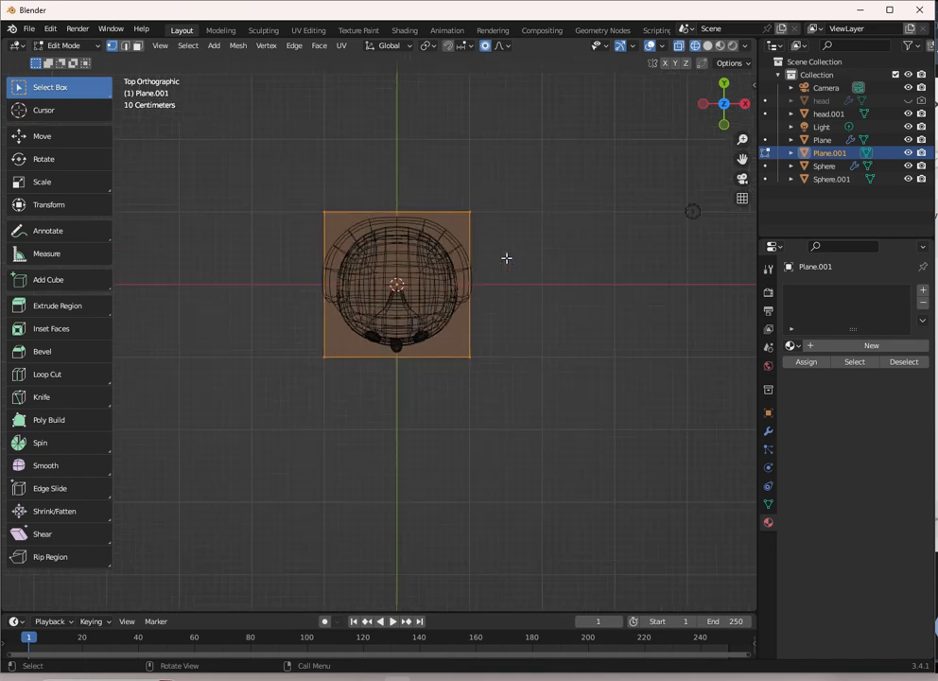
middle_click_drag(507, 257, 504, 303, "shift")
key("s")
key("z")
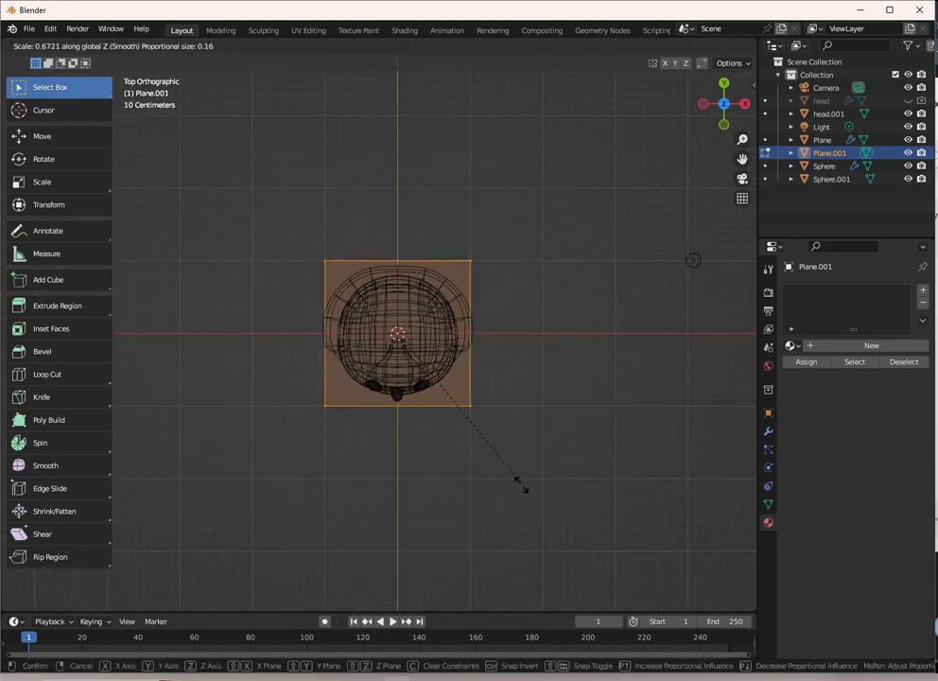
right_click(525, 411)
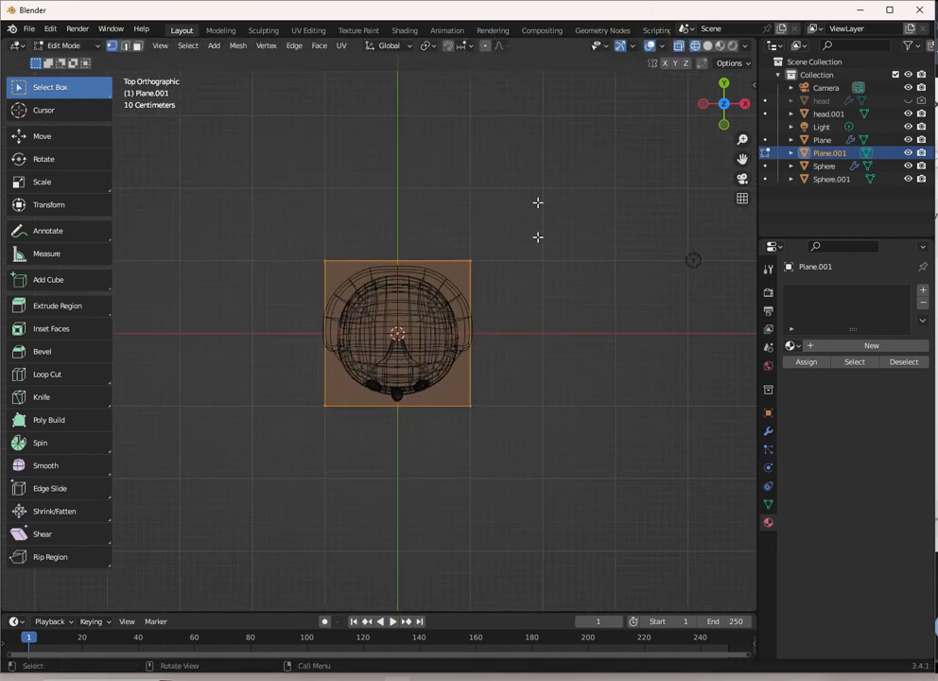
Step: Scale the whole plane along the Y axis to about 0.31 without proportional editing
key("s")
key("y")
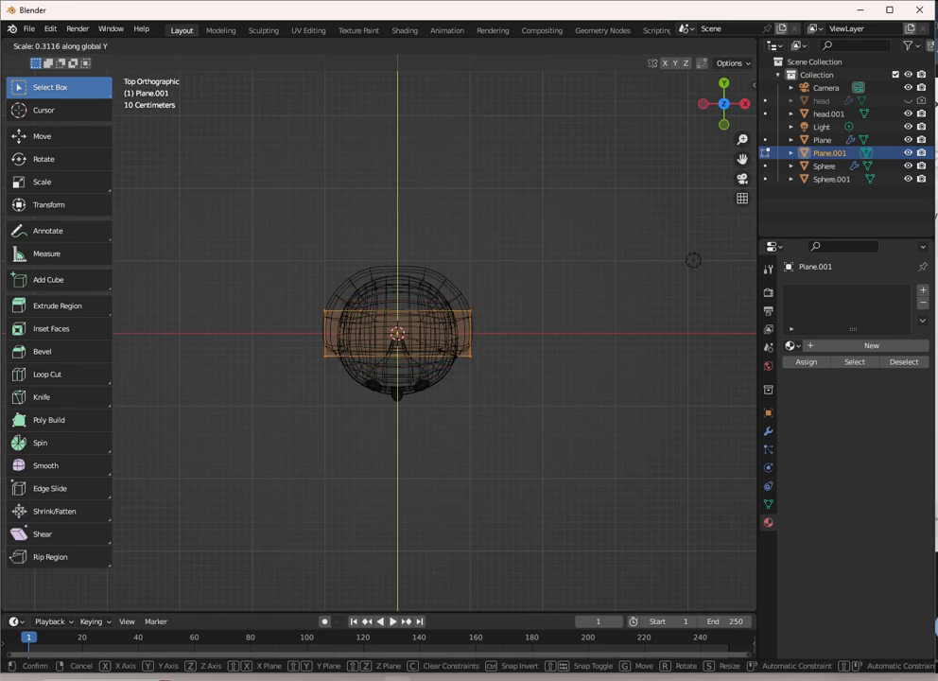
left_click(444, 353)
Step: Add a loop cut down the middle of the plane and move the plane along Y in front of the face
key("ctrl+r")
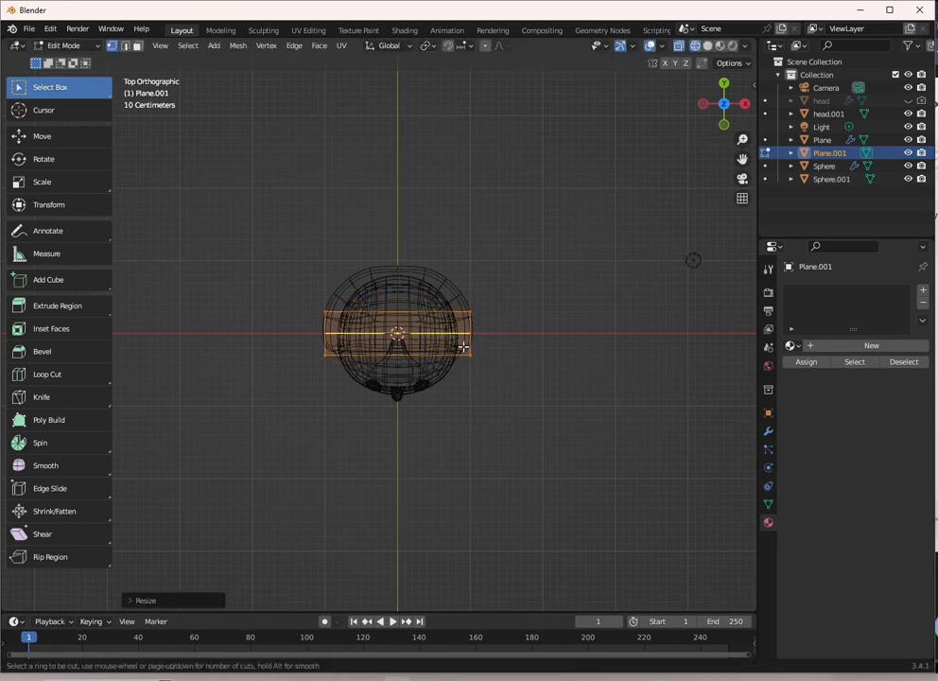
left_click(430, 310)
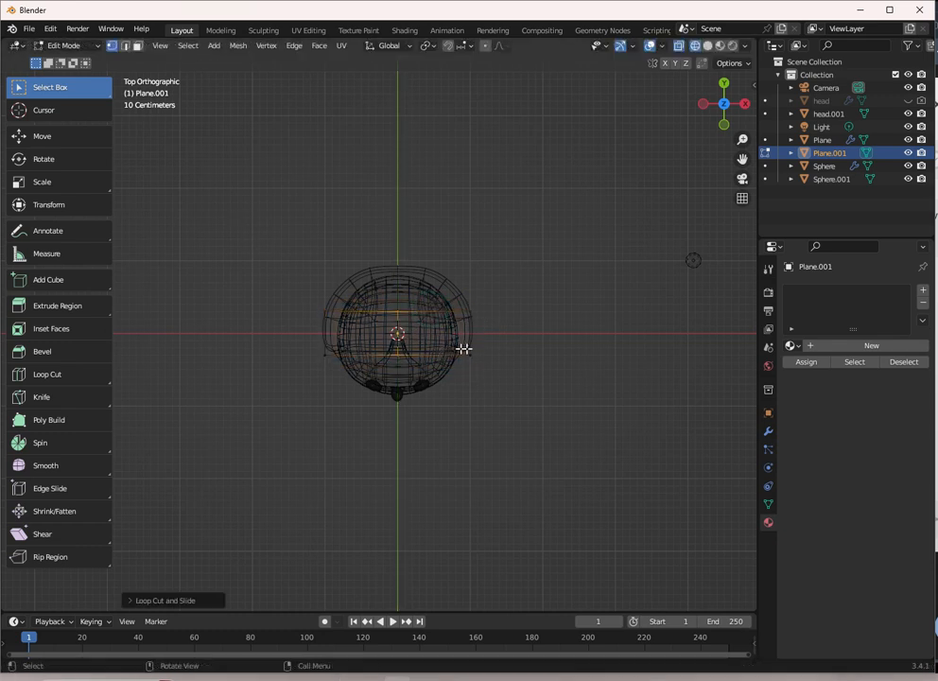
key("a")
key("g")
key("y")
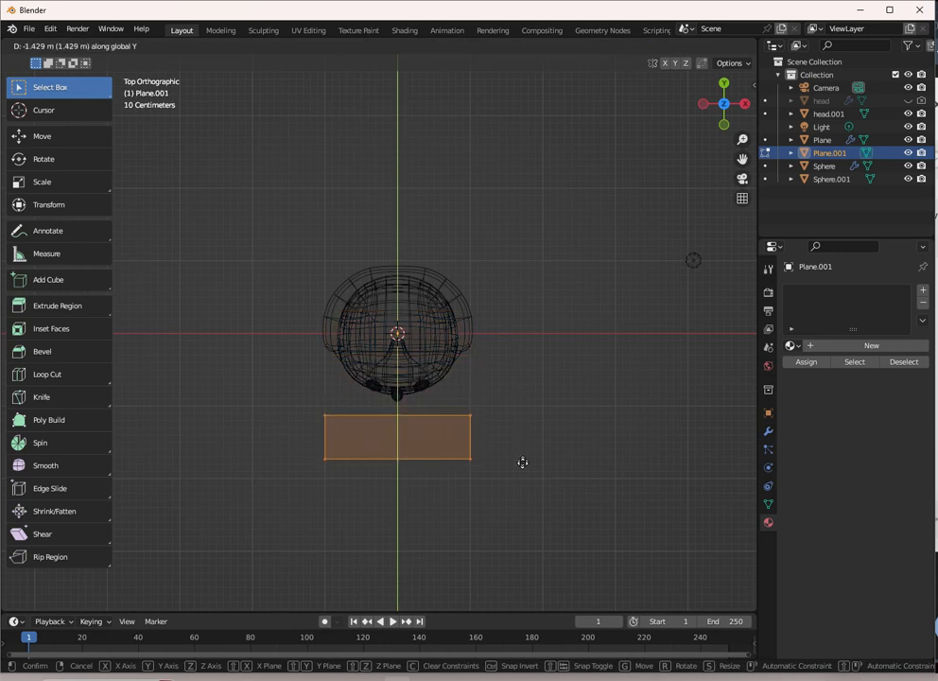
left_click(521, 476)
Step: Delete the outer vertices on the negative X side, leaving only the positive X half of the plane
middle_click_drag(521, 475, 445, 416)
key("KP_7")
scroll(454, 421, "up", 2)
scroll(447, 430, "down", 2)
left_click_drag(267, 369, 342, 472)
key("x")
left_click(346, 427)
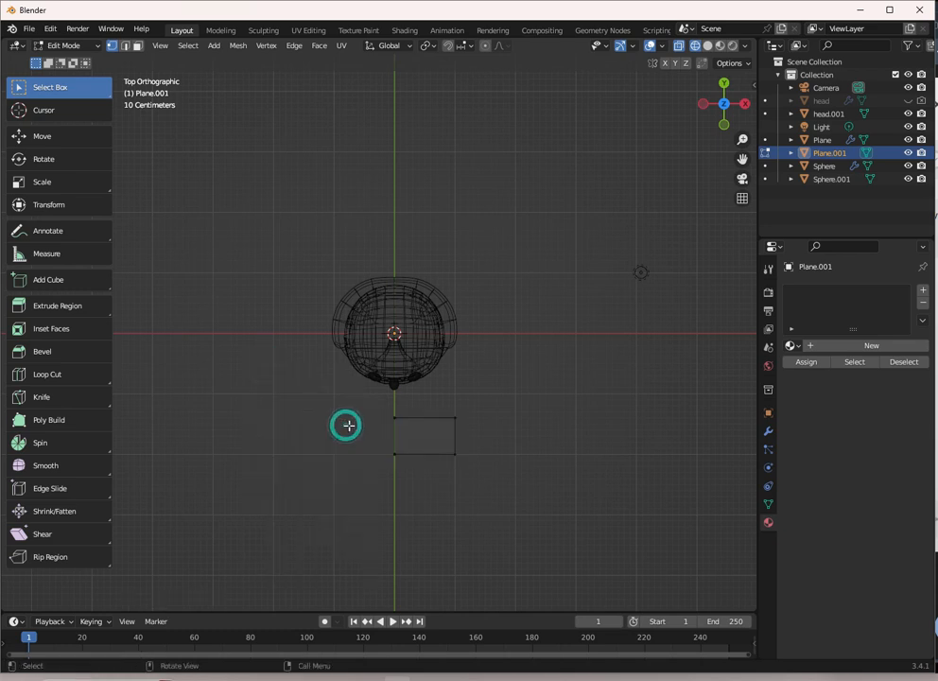
Step: Add a Mirror modifier on the X axis to the half plane
left_click(768, 432)
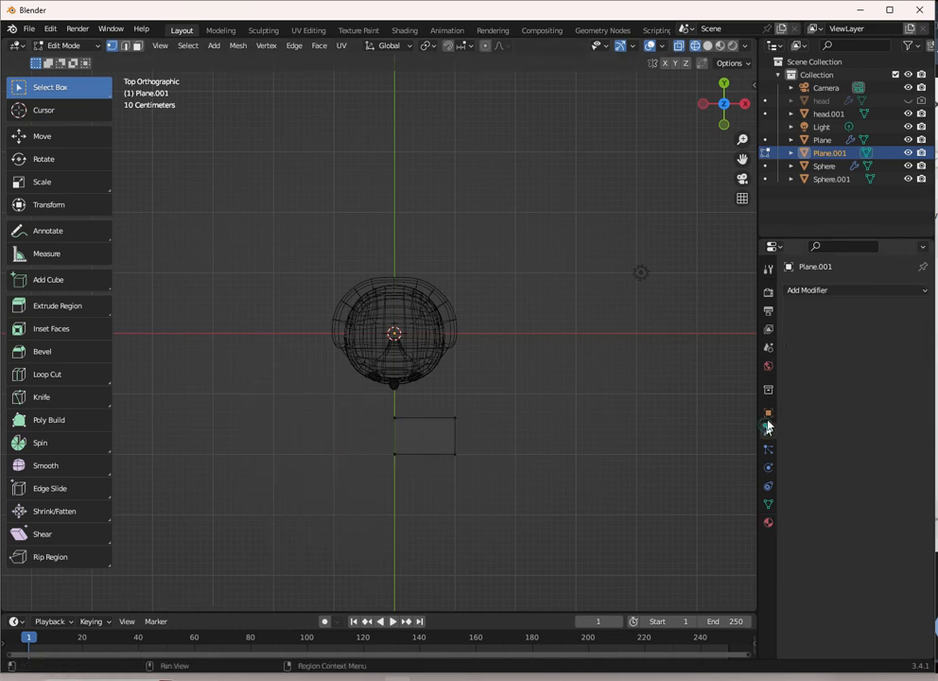
left_click(815, 289)
left_click(678, 446)
key("a")
key("s")
key("z")
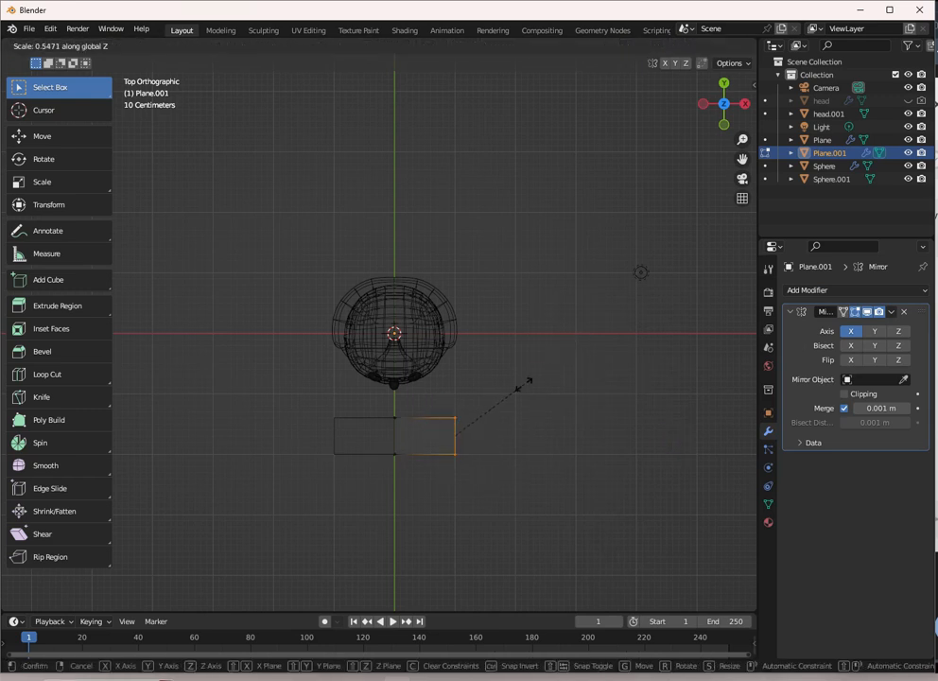
left_click(526, 383)
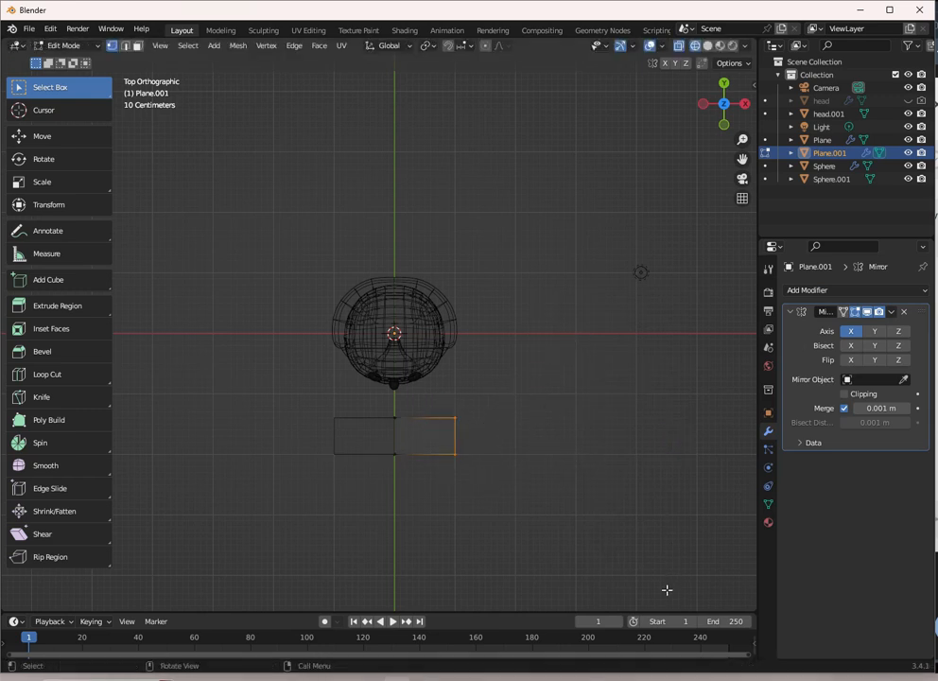
key("s")
key("y")
right_click(560, 489)
Step: Scale the whole half plane along the Y axis to about 0.46 to make a narrower strip
key("a")
key("s")
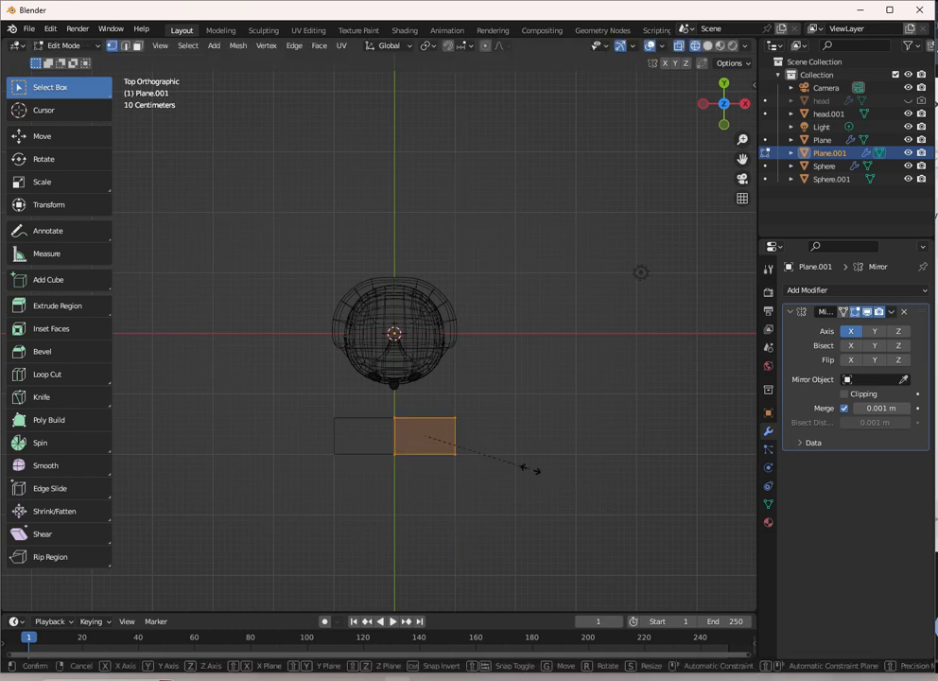
key("y")
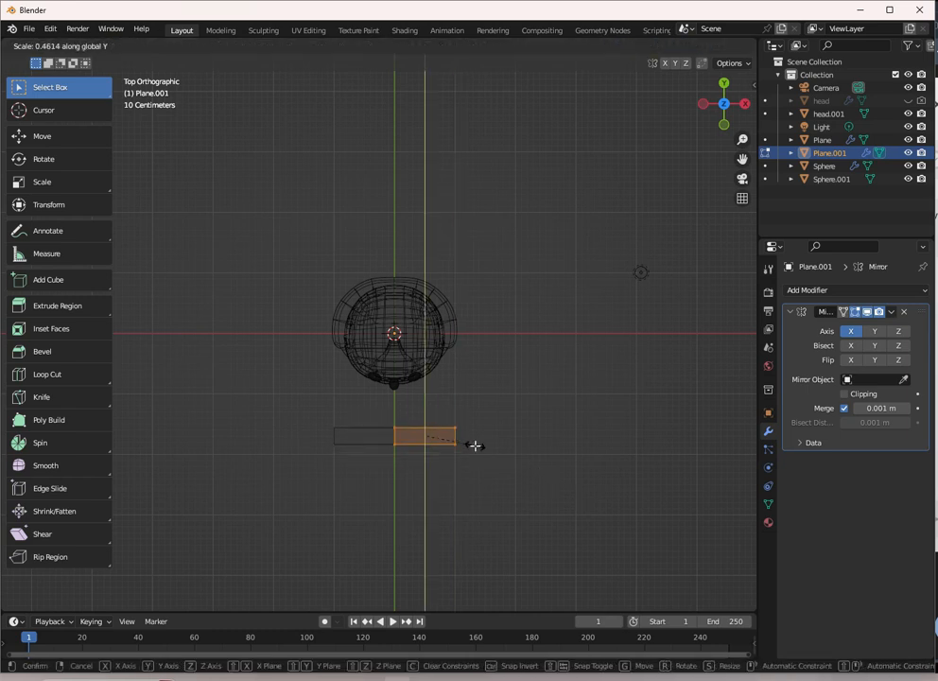
left_click(474, 446)
Step: Move the outer edge vertices of the strip along the X axis toward the centre line to shorten it
left_click_drag(440, 402, 616, 502)
key("g")
key("x")
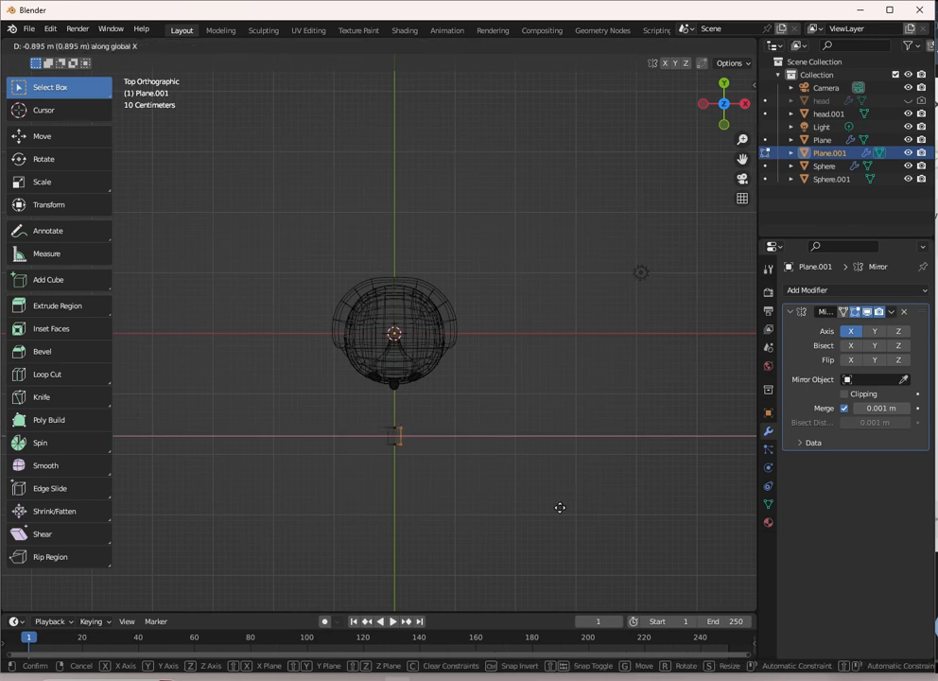
left_click(578, 512)
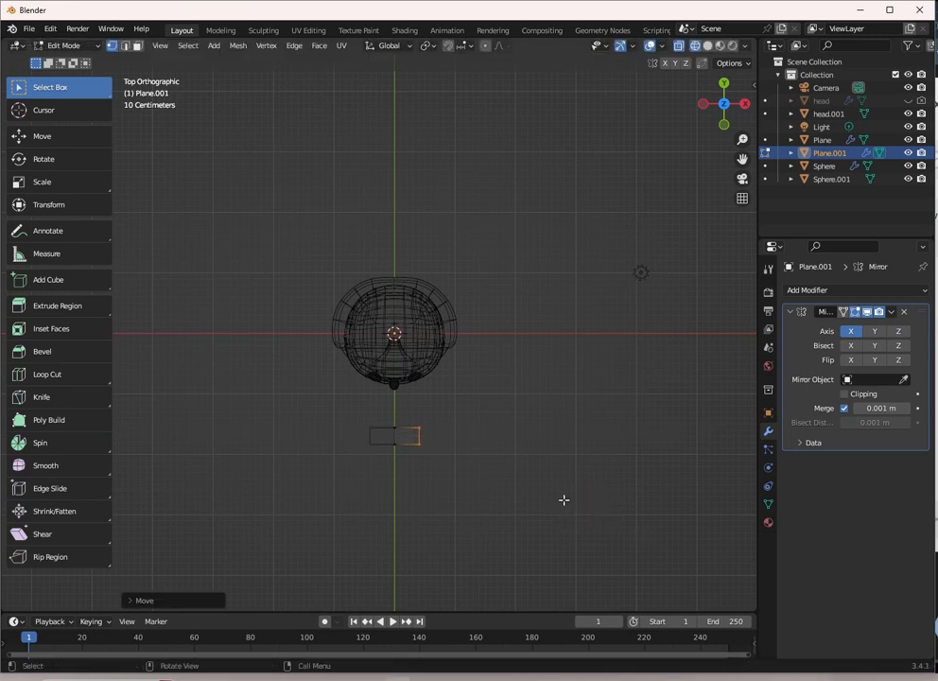
Step: Extrude the strip's outer edge outward and slightly toward the head, and rotate the new end edge to follow the curve
key("g")
left_click(603, 490)
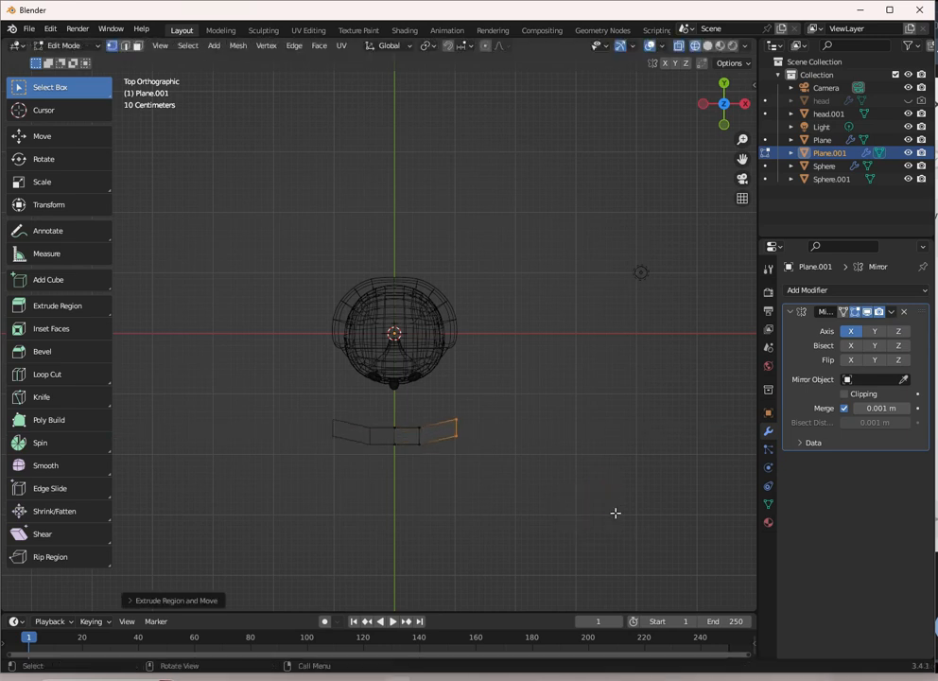
key("r")
left_click(605, 438)
Step: Extrude a further segment diagonally outward toward the head and rotate its end edge by about -30 degrees
key("e")
left_click(608, 458)
key("r")
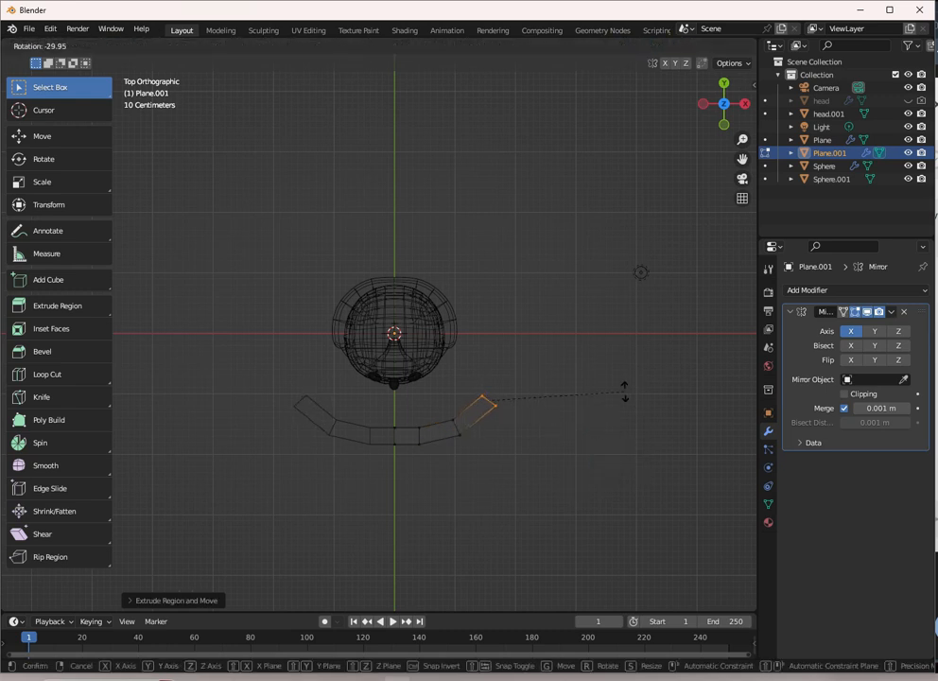
left_click(624, 391)
Step: Scale the whole curved strip down along the Y axis to flatten its arc
middle_click_drag(624, 390, 524, 464)
key("a")
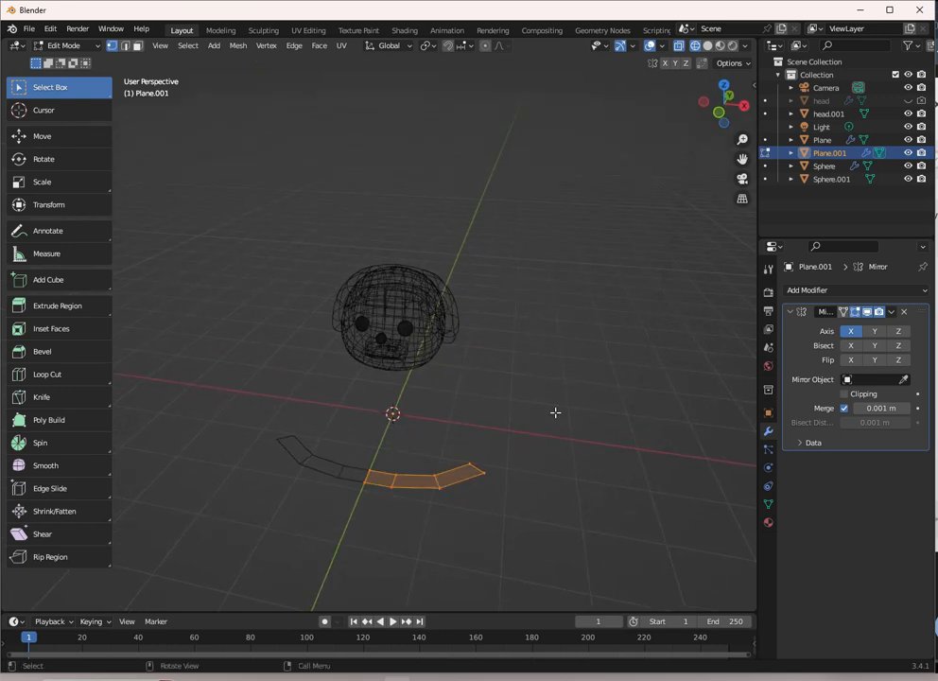
key("s")
key("y")
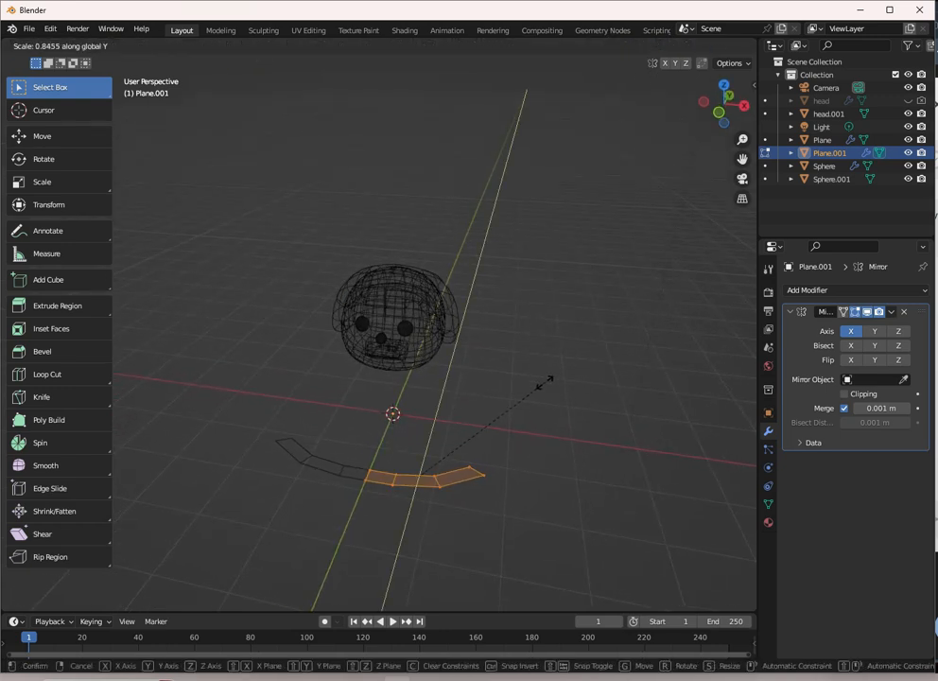
left_click(505, 402)
key("KP_7")
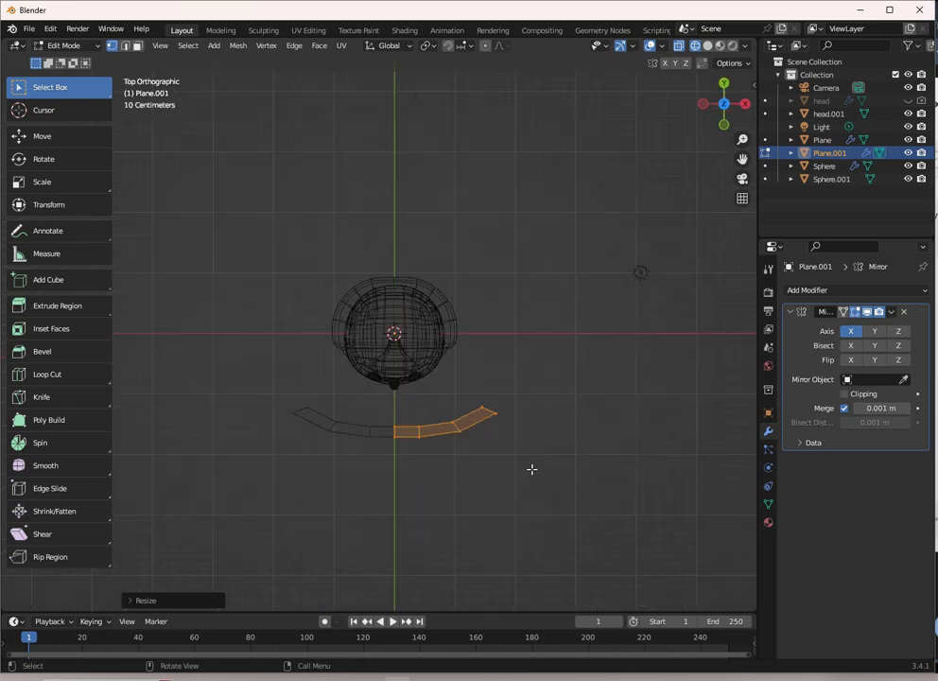
Step: Move the curved strip's outer end edge toward the head and rotate it to tighten the curve
left_click(480, 406)
scroll(517, 416, "up", 2)
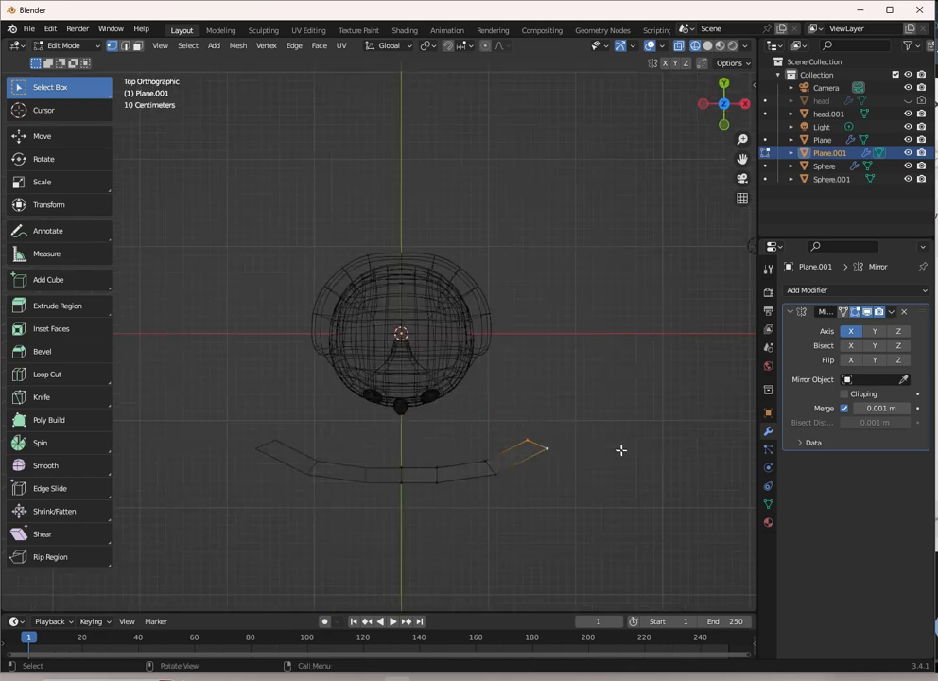
key("g")
left_click(627, 439)
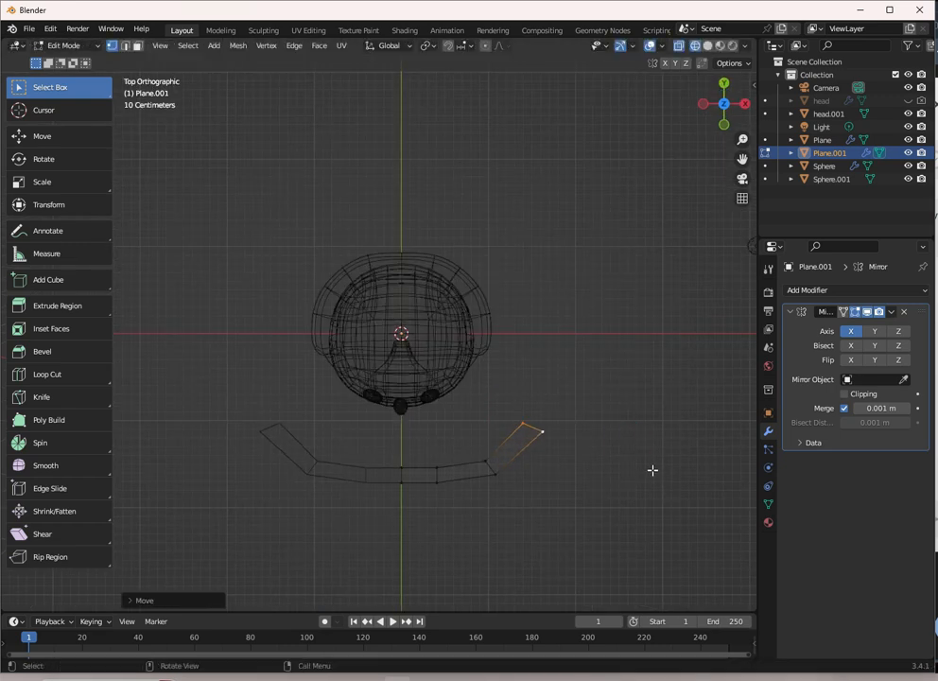
key("r")
left_click(643, 443)
middle_click_drag(471, 483, 506, 450)
key("a")
key("e")
key("z")
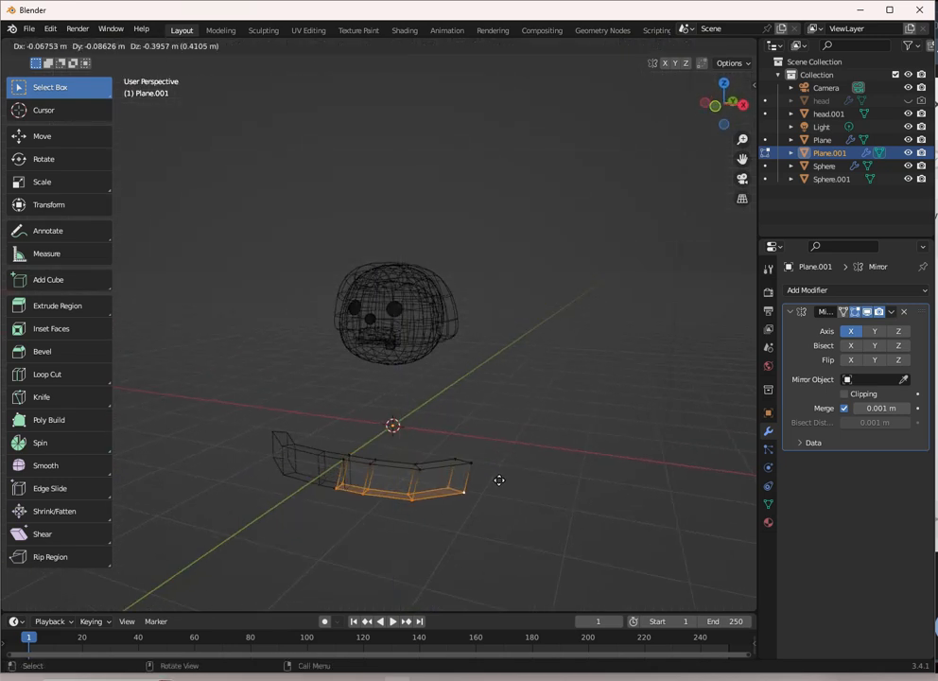
right_click(524, 458)
key("ctrl+z")
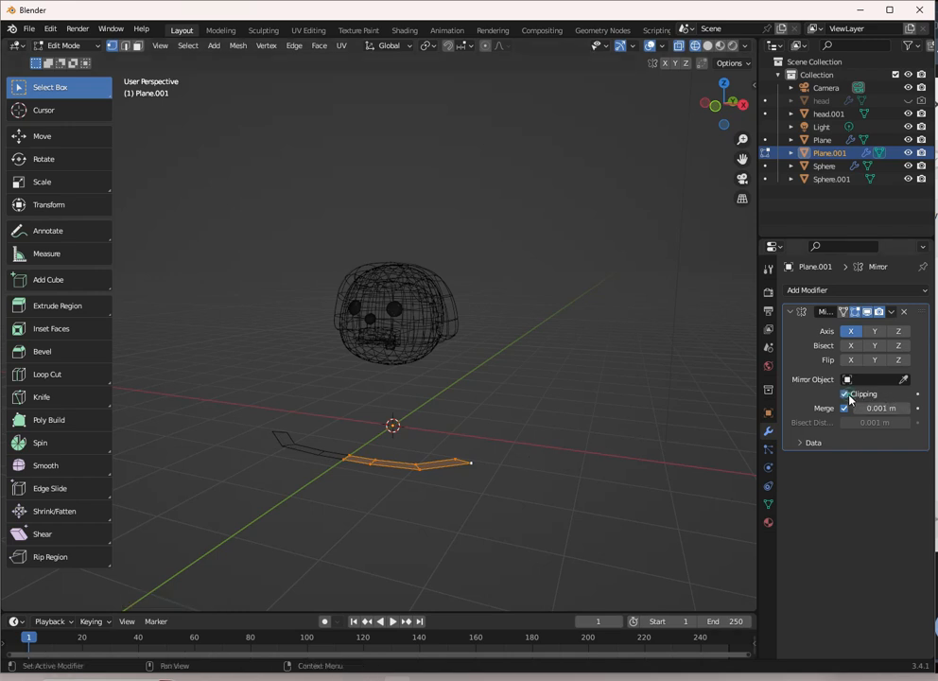
Step: With Clipping enabled on the Mirror modifier, extrude the whole strip about 0.38 m downward along Z
key("KP_1")
mouse_move(509, 387)
middle_mouse_down()
mouse_move(475, 418)
mouse_move(614, 316)
mouse_move(589, 308)
middle_mouse_up()
key("shift+z")
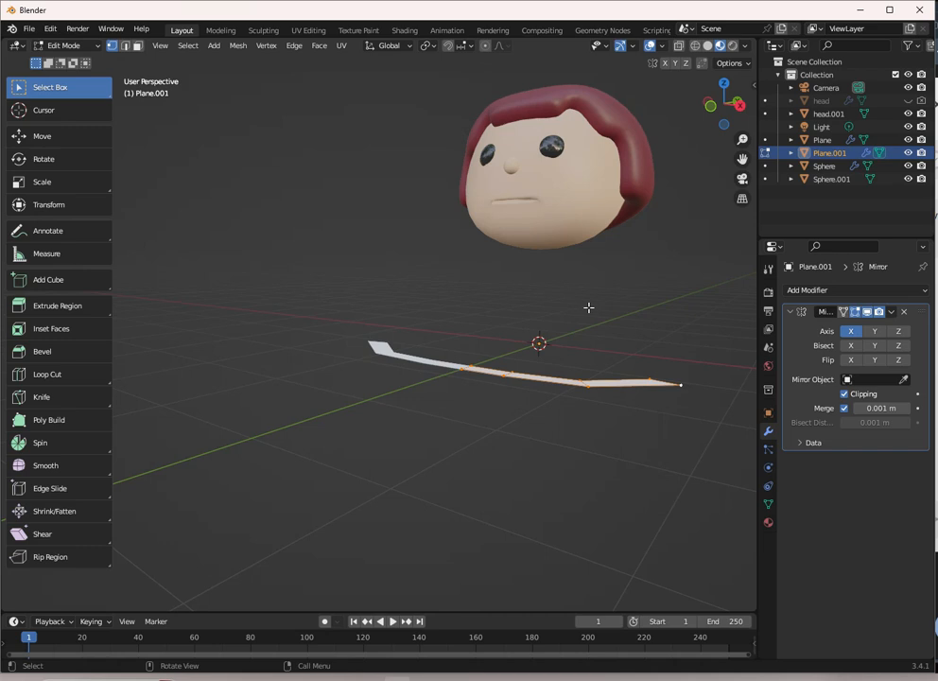
key("e")
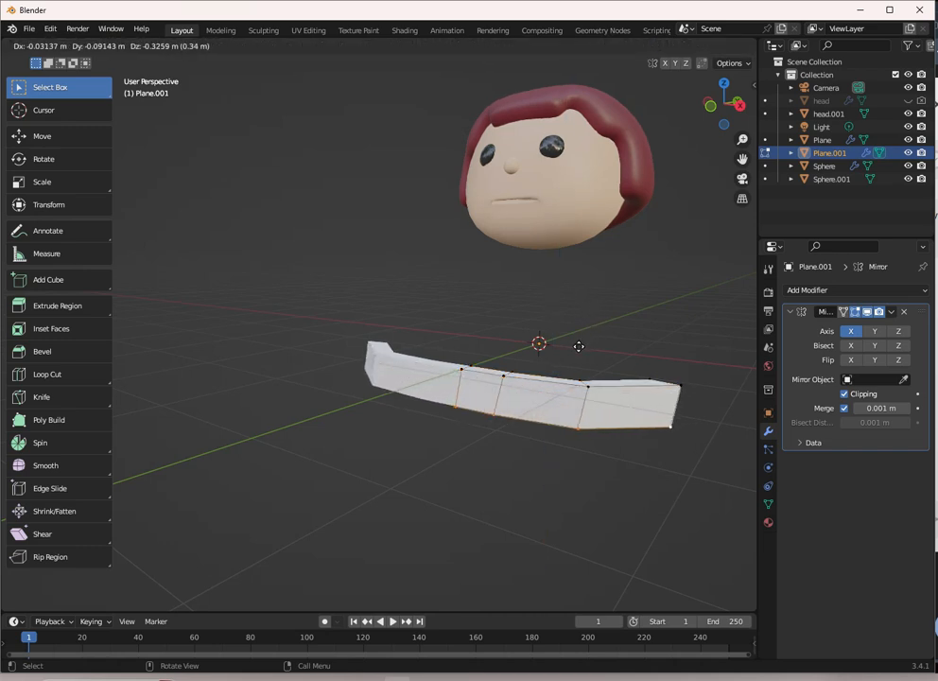
key("z")
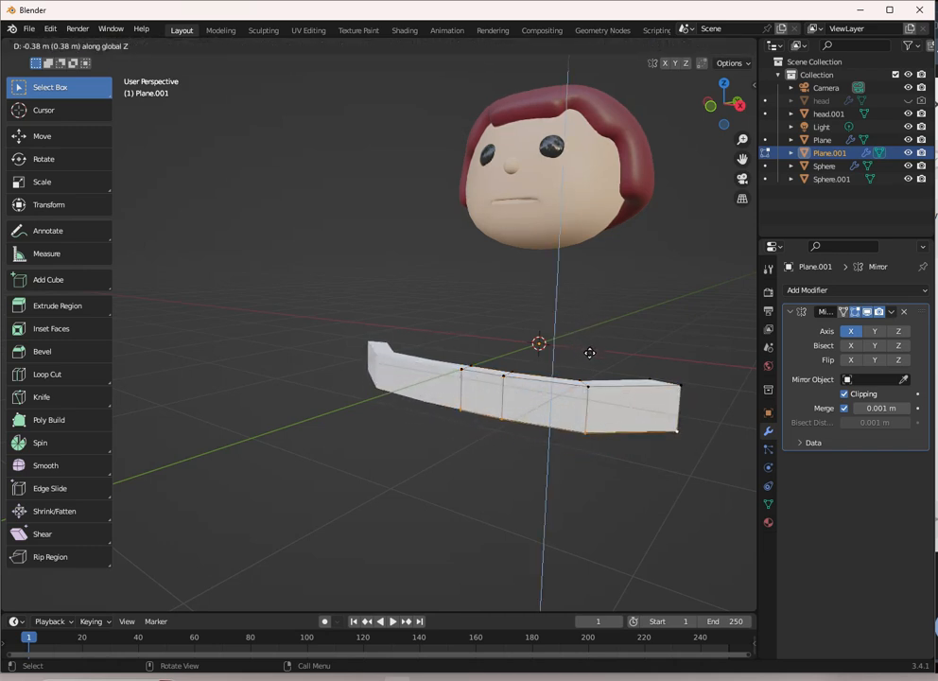
left_click(593, 356)
middle_click_drag(593, 356, 615, 388)
Step: Add a Subdivision Surface modifier to the extruded strip
left_click(802, 291)
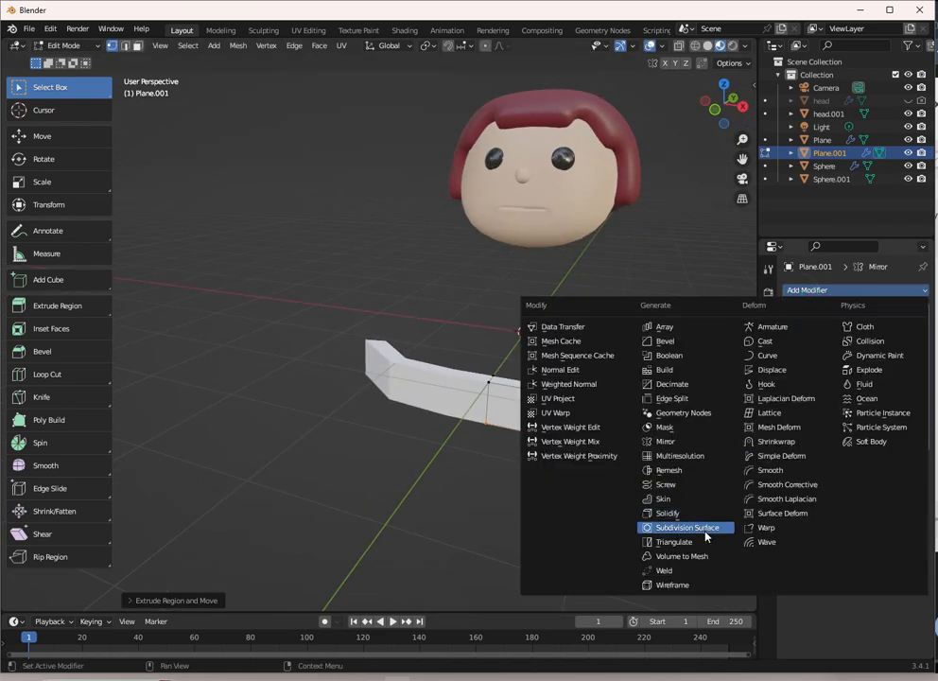
left_click(705, 526)
middle_click_drag(705, 526, 579, 390)
scroll(570, 397, "up", 3)
scroll(568, 381, "down", 3)
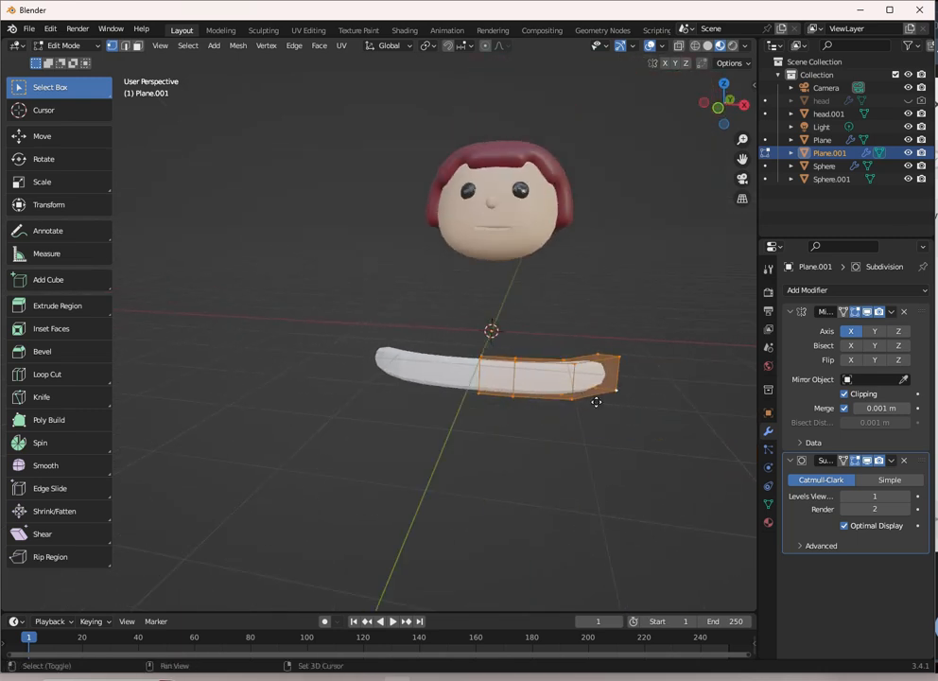
Step: Duplicate the strip's mesh directly above the original along Z and scale the copy slightly taller along Z
key("shift+d")
key("z")
left_click(598, 360)
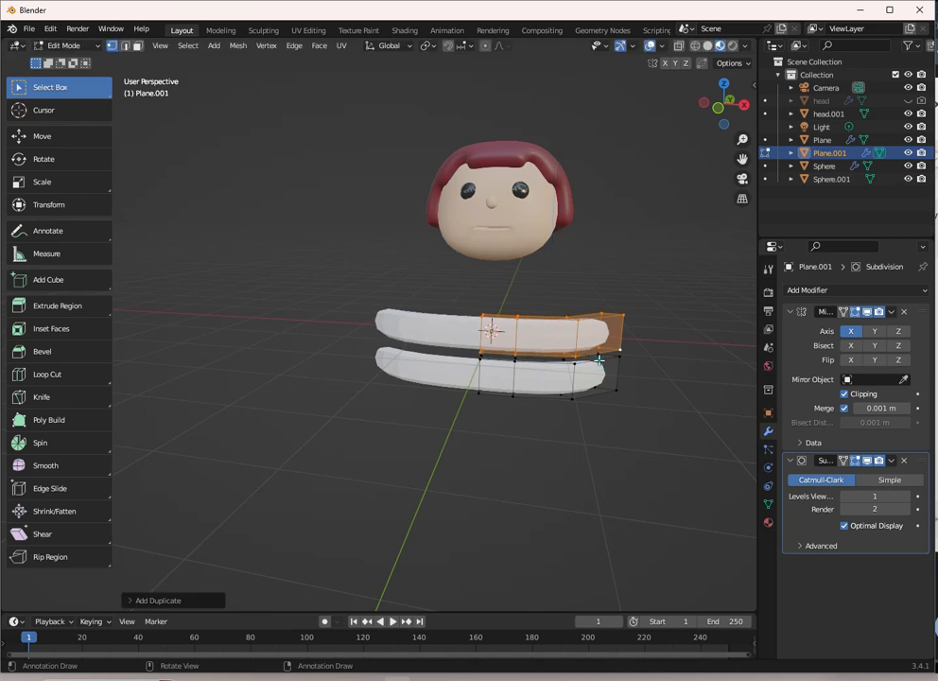
key("s")
key("z")
left_click(630, 316)
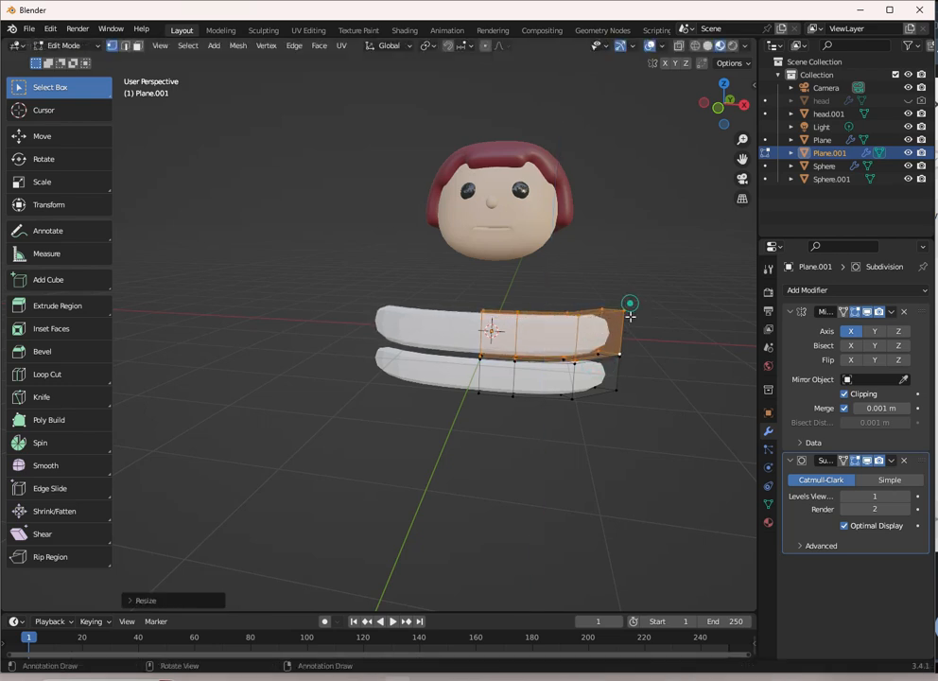
Step: Thicken the upper strip by scaling it along global Y, and apply Shrink/Fatten of about -0.12 m
middle_click_drag(630, 316, 594, 376)
key("s")
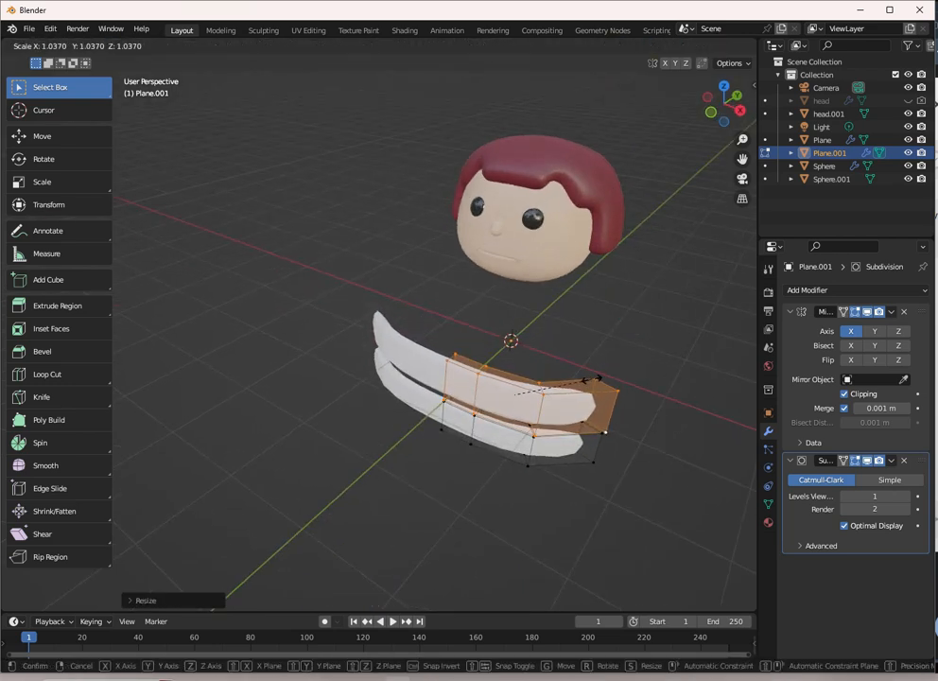
key("y")
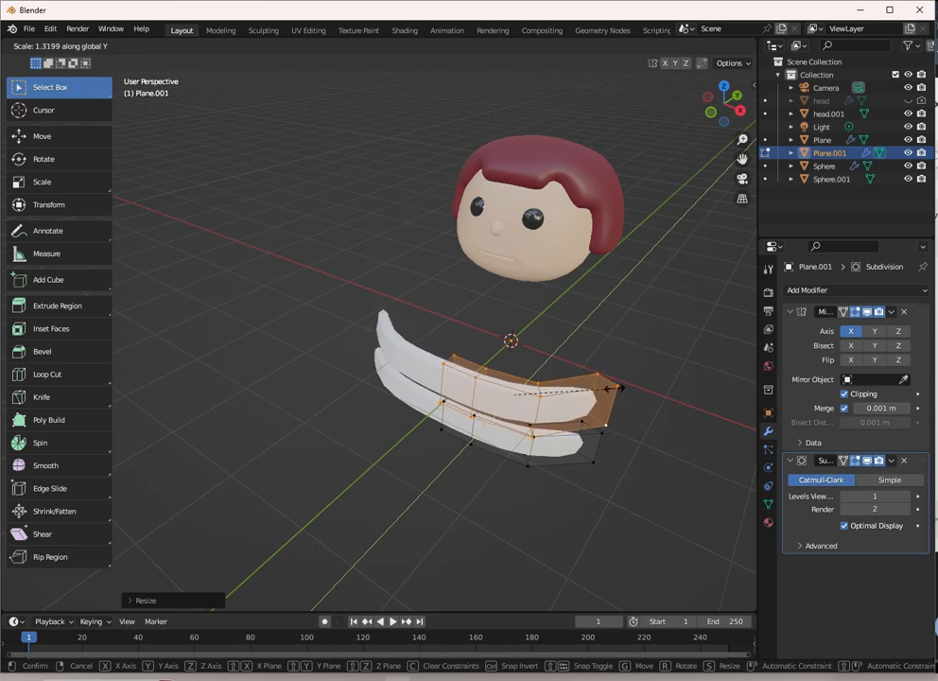
left_click(605, 390)
key("alt+s")
right_click(621, 372)
middle_click_drag(621, 372, 575, 381)
key("alt+s")
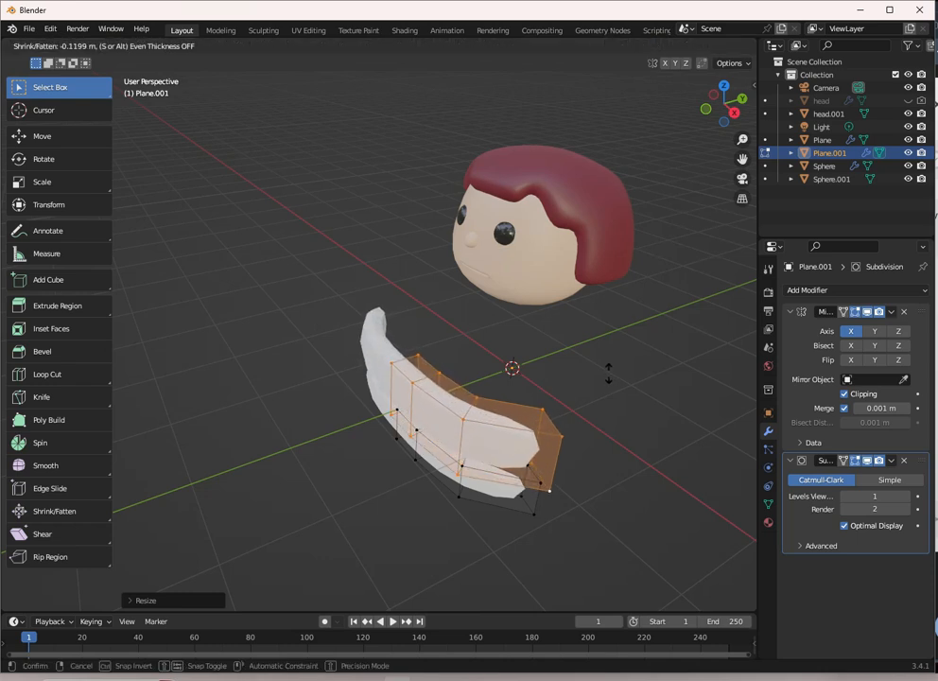
left_click(608, 374)
Step: Move the upper strip along Z so it sits against the lower one, and return to Object Mode
middle_click_drag(603, 373, 610, 325)
key("g")
key("z")
left_click(616, 338)
middle_click_drag(690, 396, 599, 351)
scroll(598, 351, "up", 2)
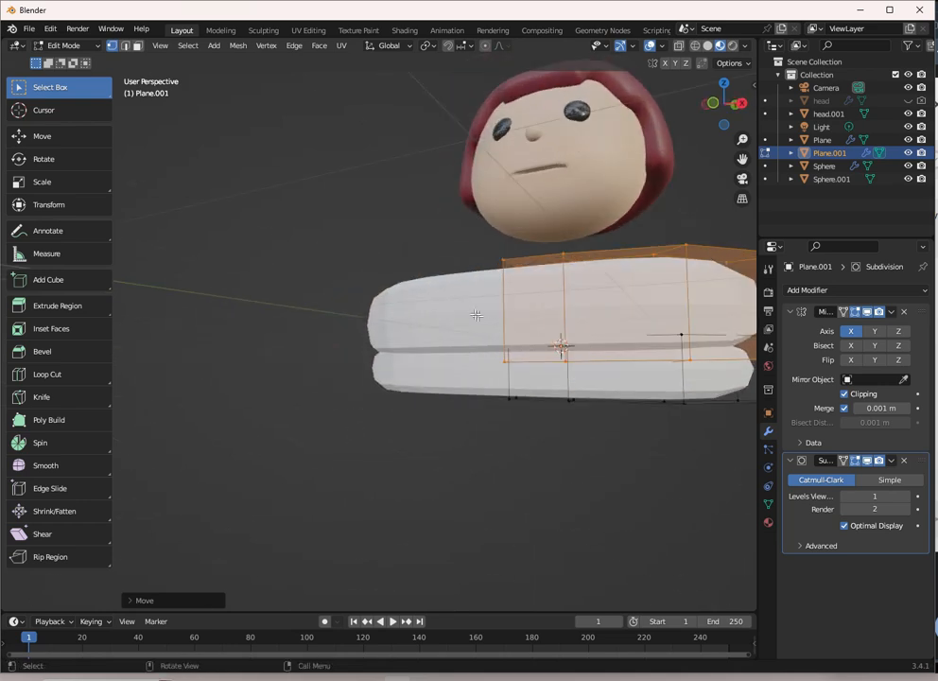
left_click(461, 289)
key("Tab")
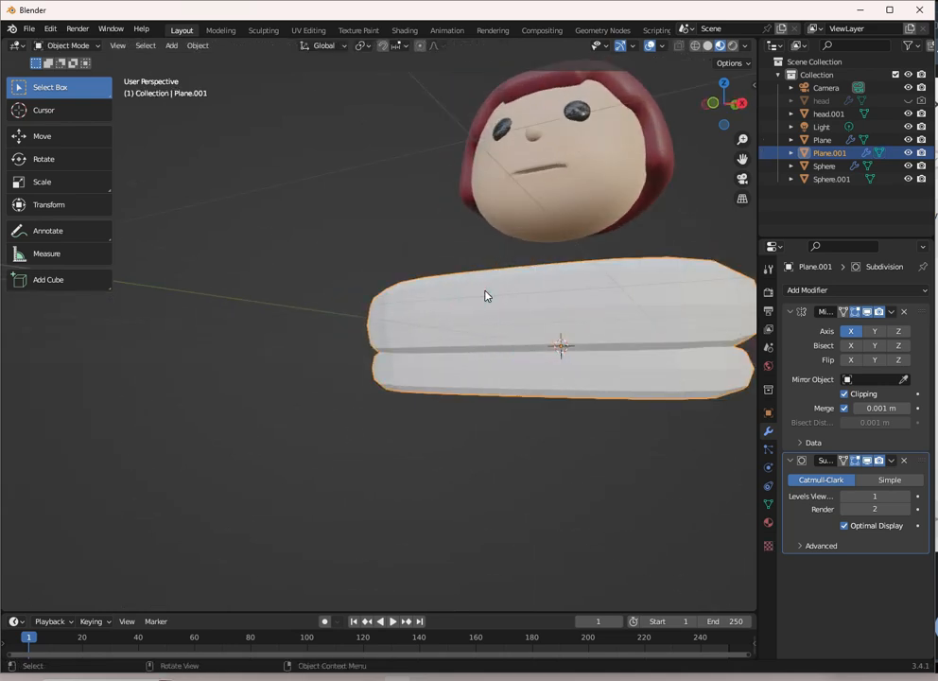
Step: Give the two-strip object a material with a pink Base Color
scroll(505, 300, "down", 4)
left_click(767, 522)
left_click(822, 343)
left_click(817, 294)
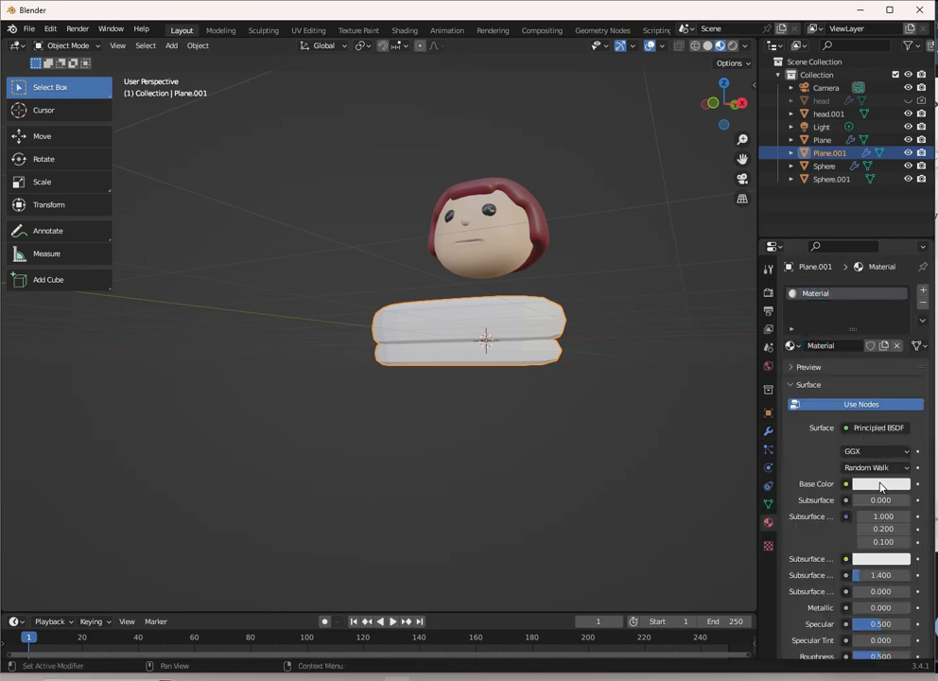
left_click(879, 483)
left_click(851, 360)
left_click_drag(851, 360, 850, 368)
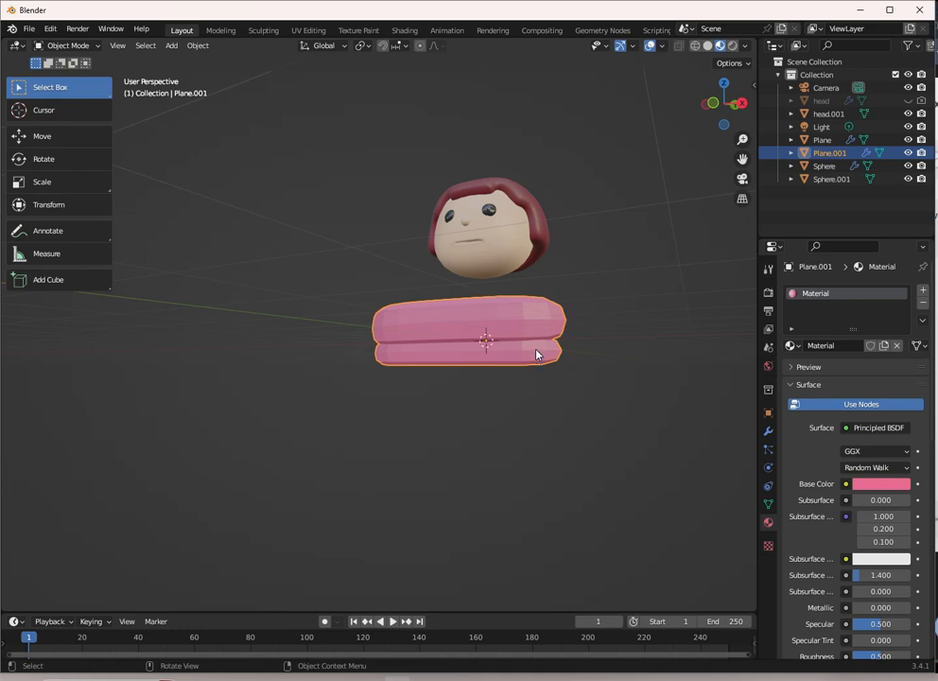
Step: Select only the lower strip's linked mesh and assign it a new material in a second slot
key("Tab")
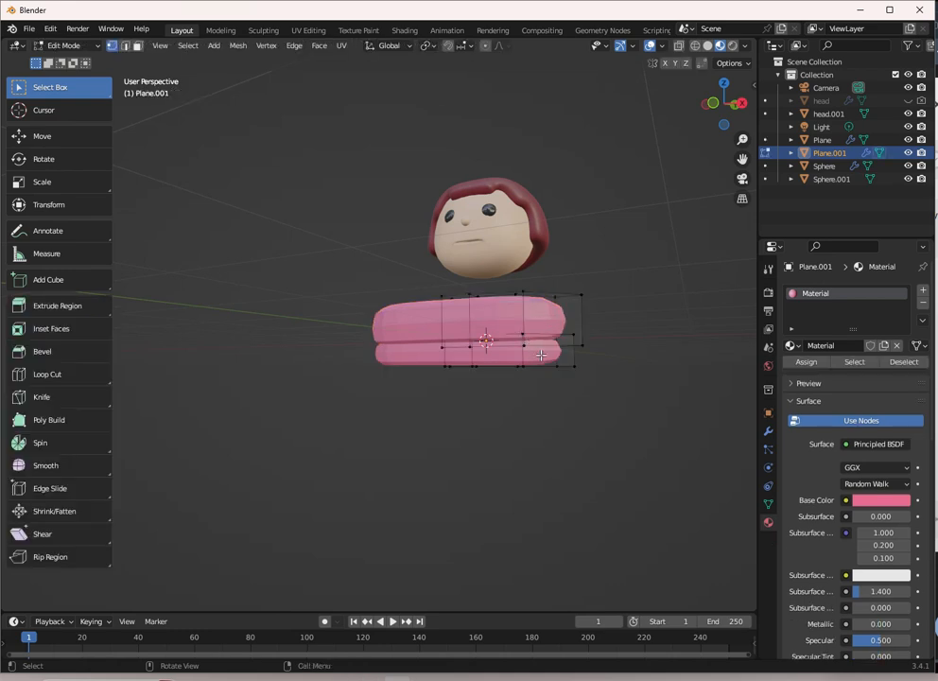
key("l")
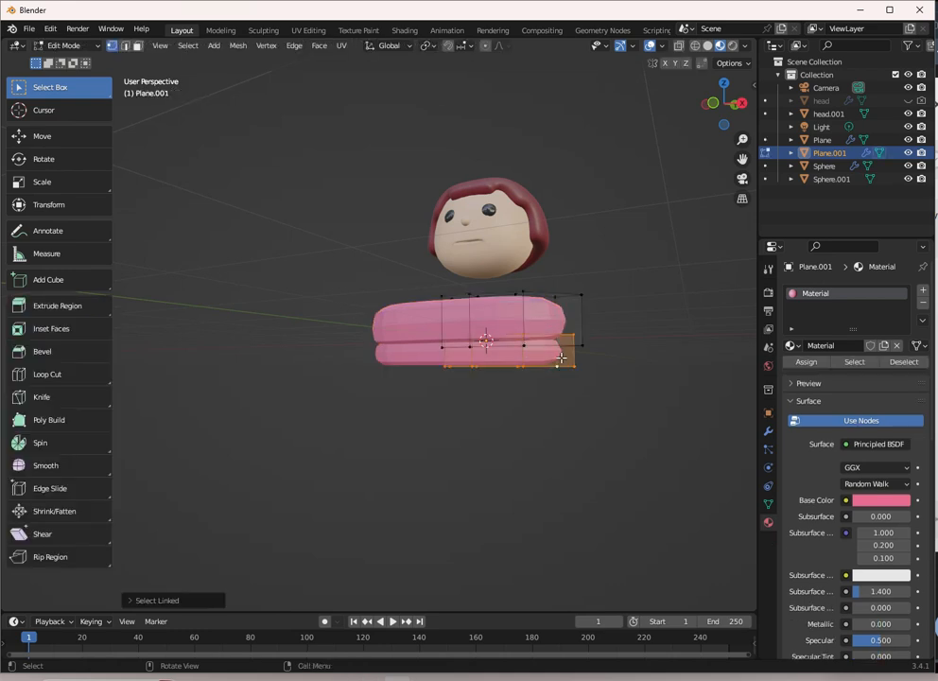
left_click(923, 293)
left_click(806, 388)
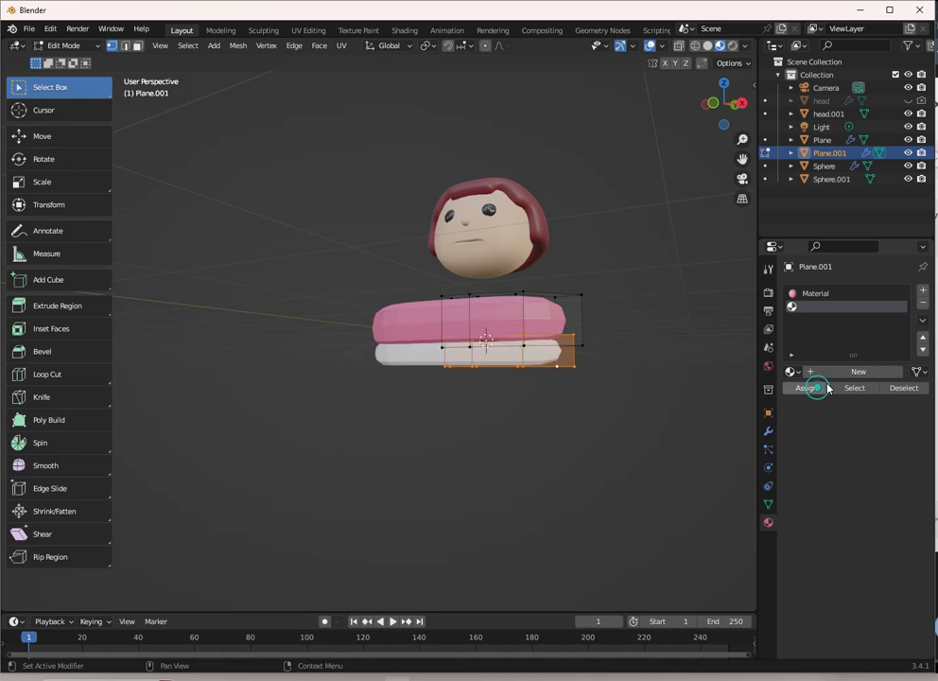
left_click(840, 370)
Step: Set the lower strip's material Base Color to a near-white with a value of about 0.8
left_click(867, 526)
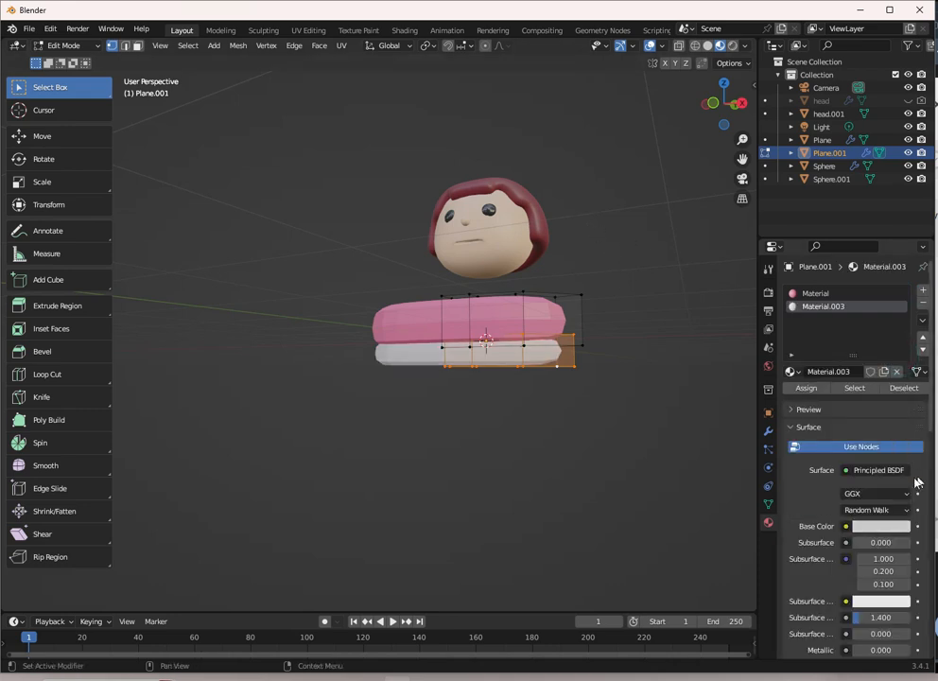
left_click(889, 526)
left_click_drag(905, 374, 900, 347)
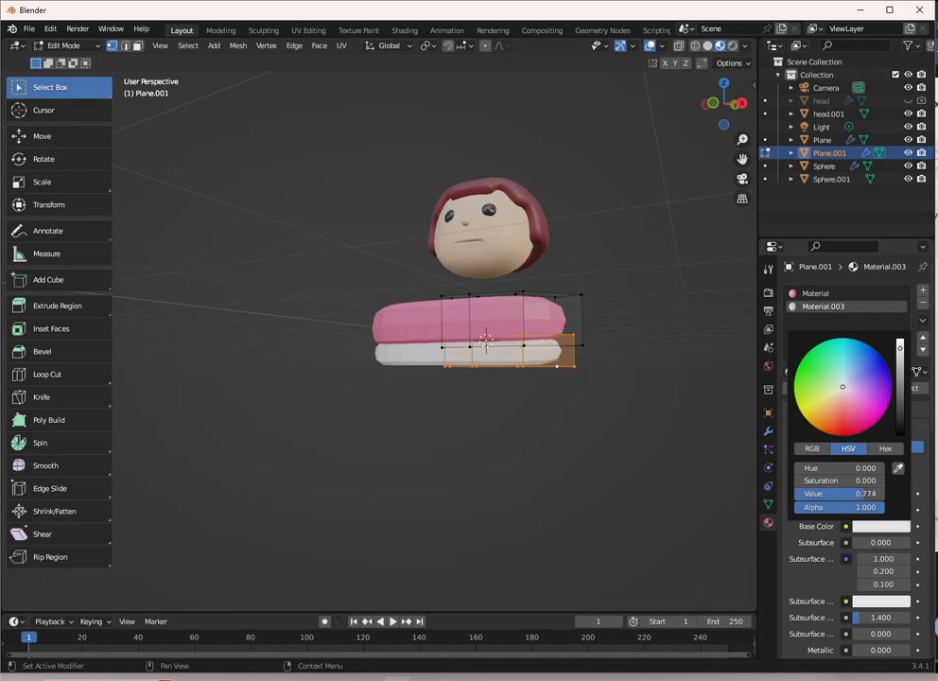
key("Tab")
middle_click_drag(670, 260, 558, 326)
scroll(558, 326, "up", 3)
left_click(889, 510)
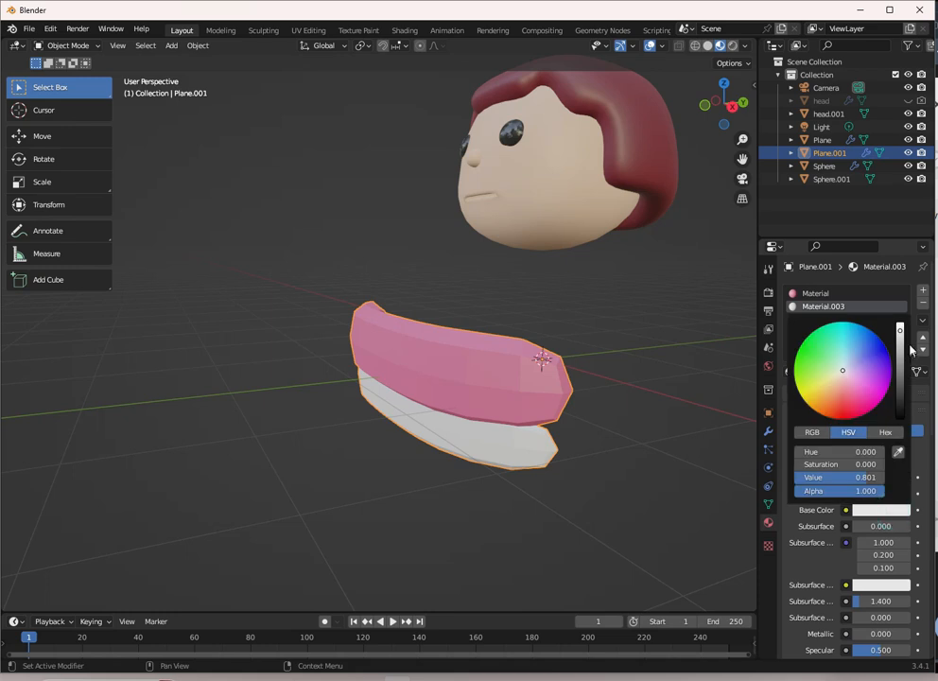
middle_click_drag(531, 397, 598, 365)
key("s")
key("Escape")
key("Tab")
key("a")
key("s")
key("Escape")
key("s")
key("Escape")
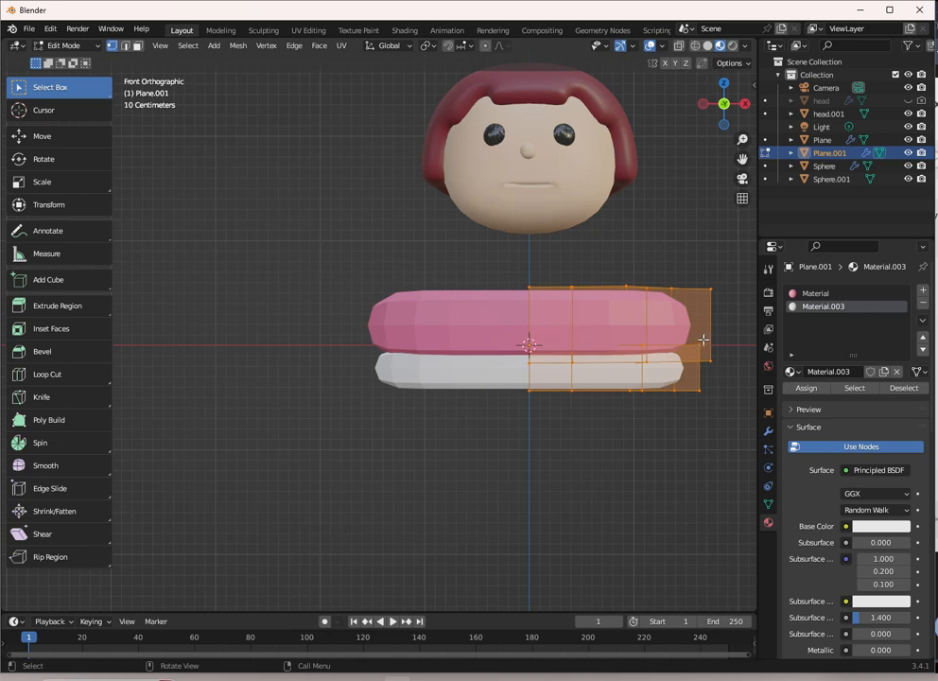
Step: Scale the gums-and-teeth object down uniformly in Object Mode to roughly a third of its size, and return to Edit Mode
key("Tab")
scroll(706, 331, "down", 2)
key("s")
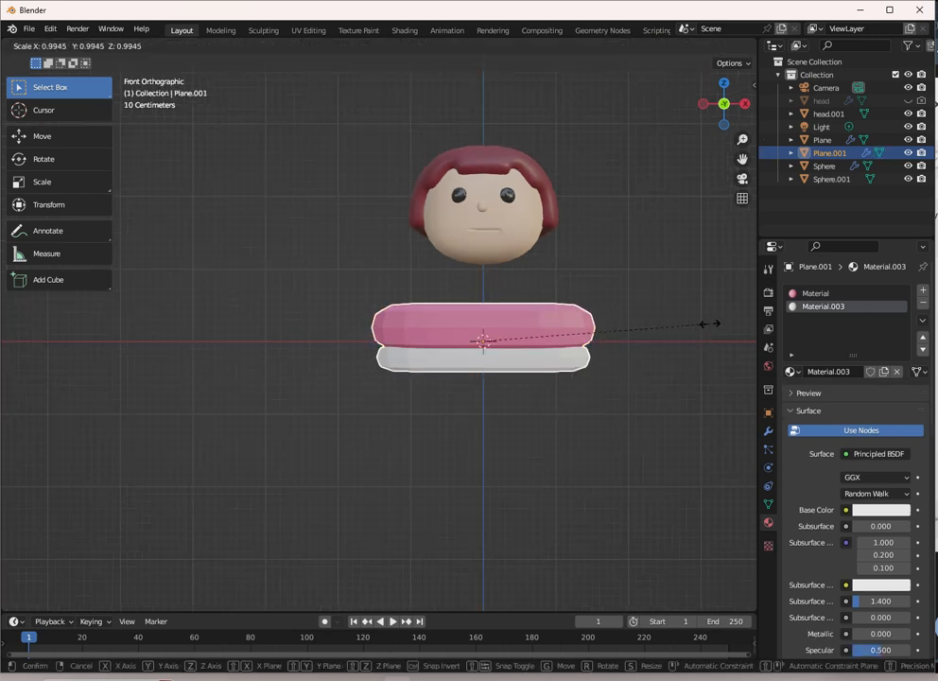
left_click(566, 345)
key("Tab")
scroll(563, 340, "up", 2)
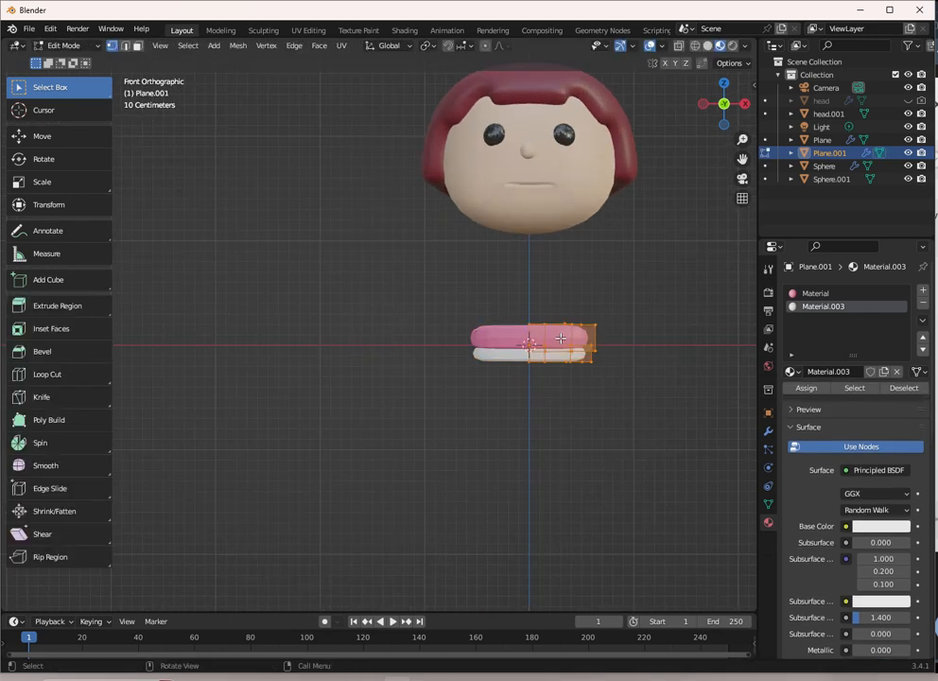
scroll(614, 347, "up", 2)
key("g")
right_click(677, 316)
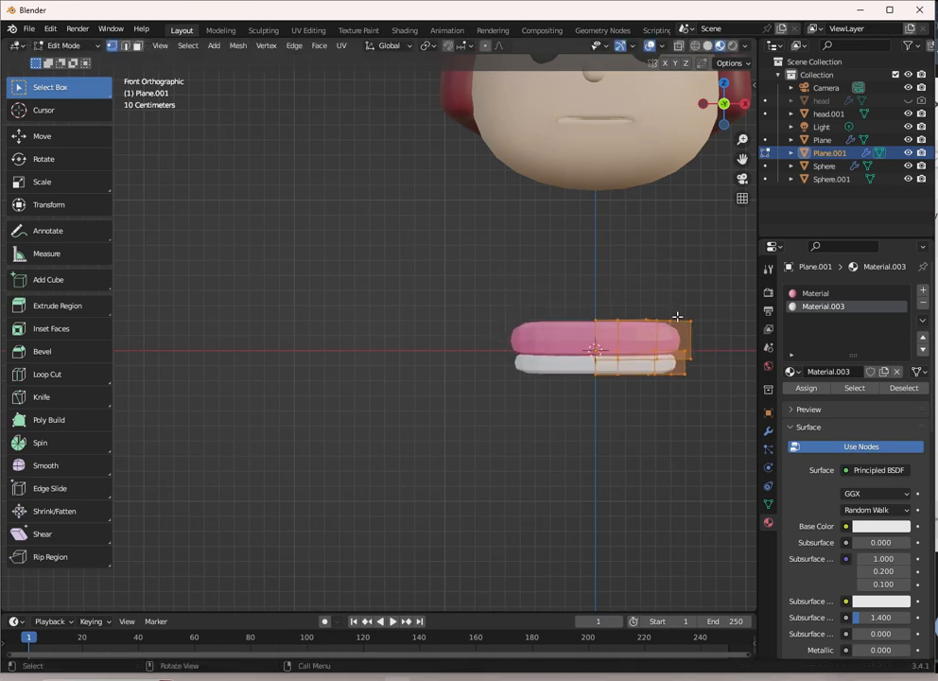
scroll(628, 336, "down", 3)
key("h")
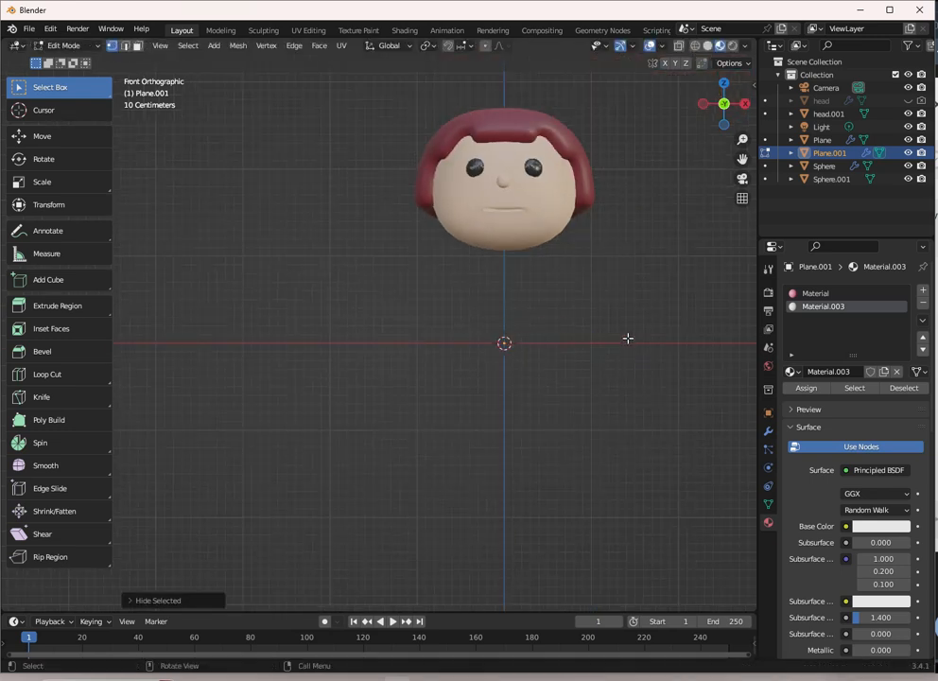
key("alt+h")
Step: Move the gums-and-teeth mesh up along Z to the head's mouth, and switch to wireframe in front view
key("g")
key("z")
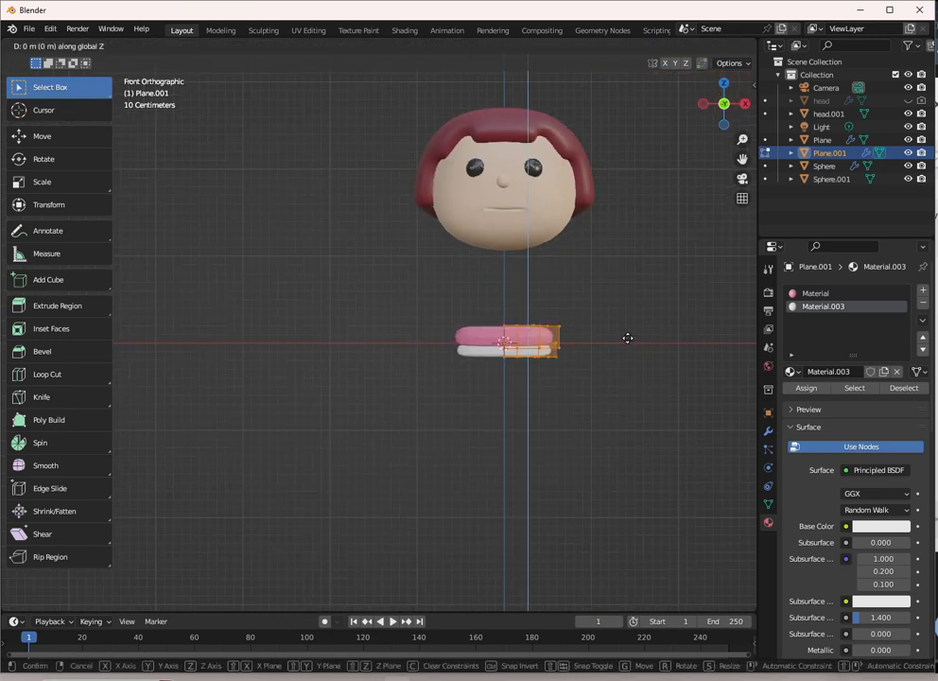
left_click(622, 204)
middle_click_drag(620, 249, 582, 279)
key("shift+z")
middle_click_drag(645, 222, 557, 358, "shift")
scroll(557, 357, "down", 4)
scroll(567, 345, "up", 4)
key("KP_1")
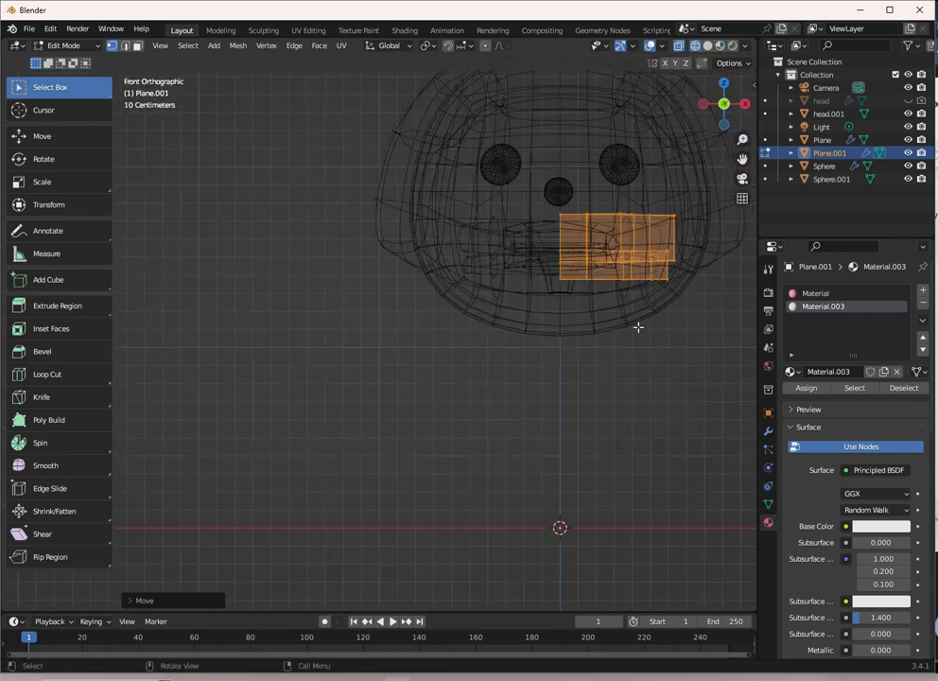
Step: Scale the gums-and-teeth object down uniformly in Object Mode to about half its size
scroll(639, 321, "down", 3)
key("Tab")
scroll(653, 369, "up", 4)
key("s")
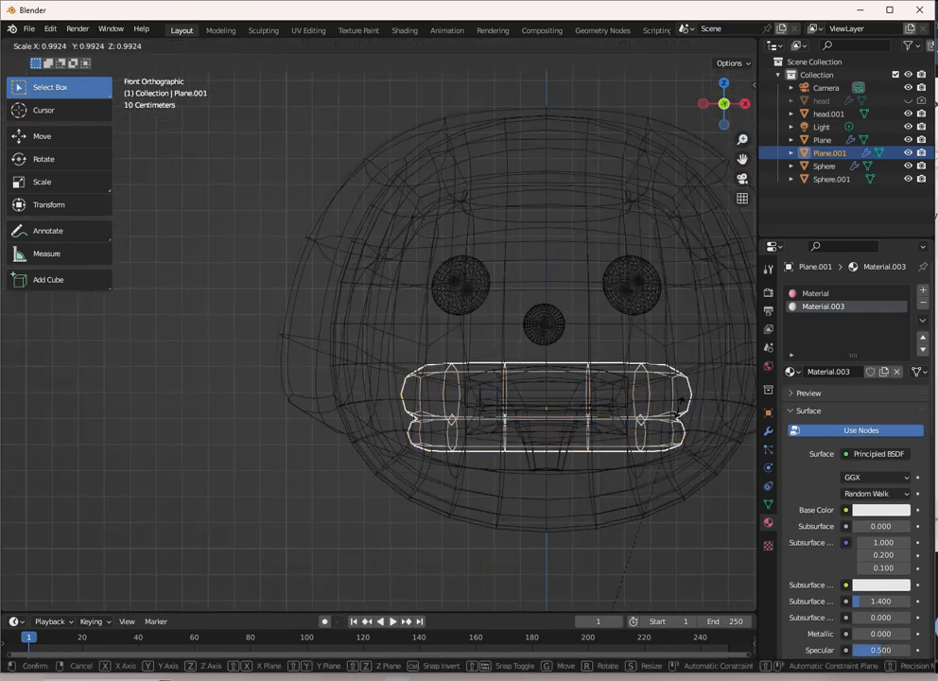
key("Escape")
scroll(638, 409, "down", 5)
key("s")
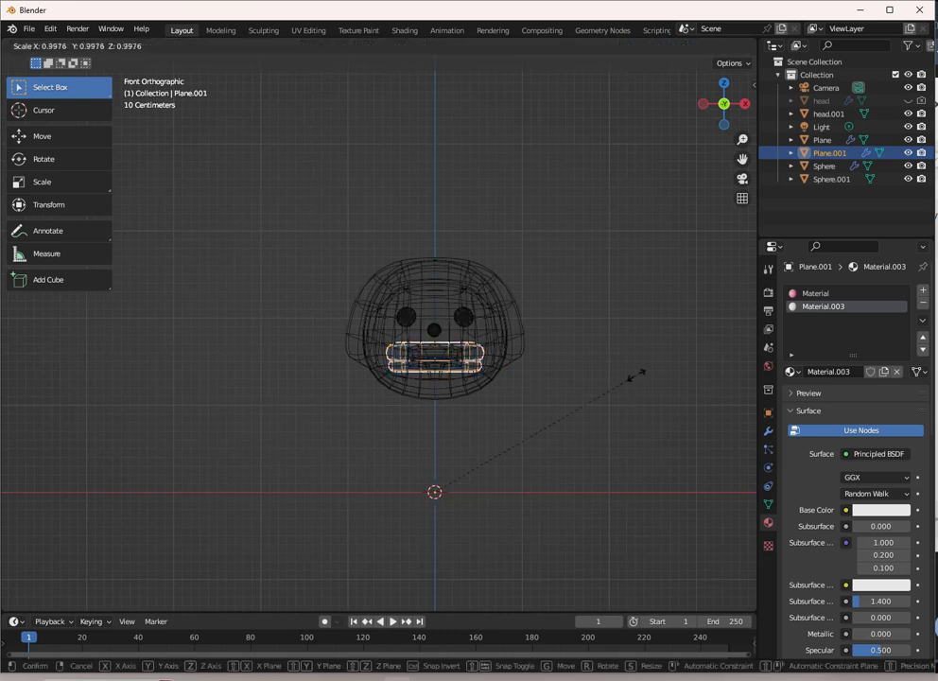
left_click(535, 478)
Step: Move the gums-and-teeth object up along Z into the head's mouth opening
key("g")
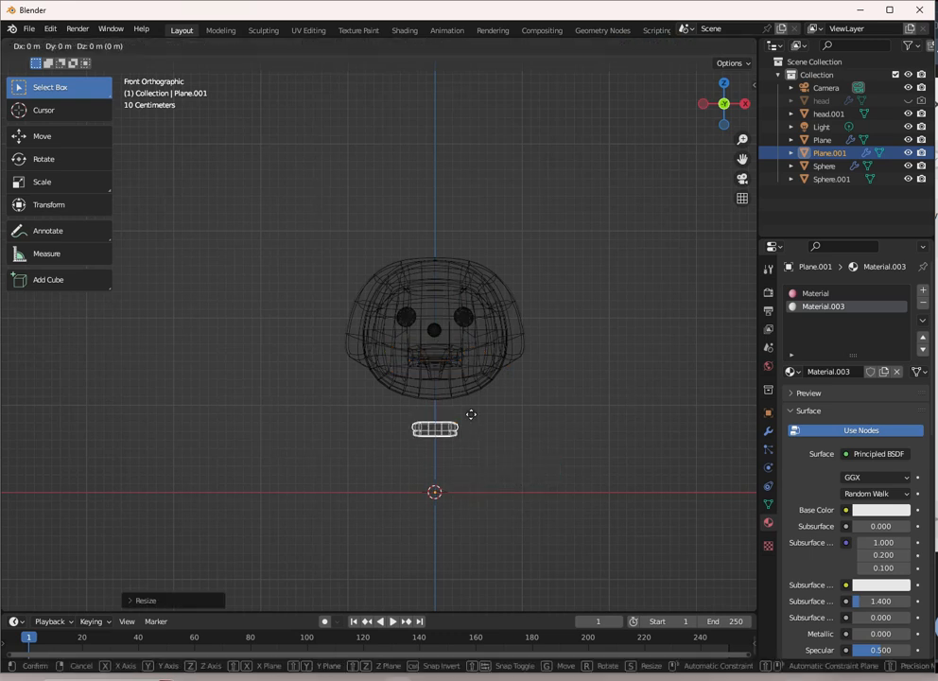
key("z")
left_click(482, 345)
scroll(492, 350, "up", 5)
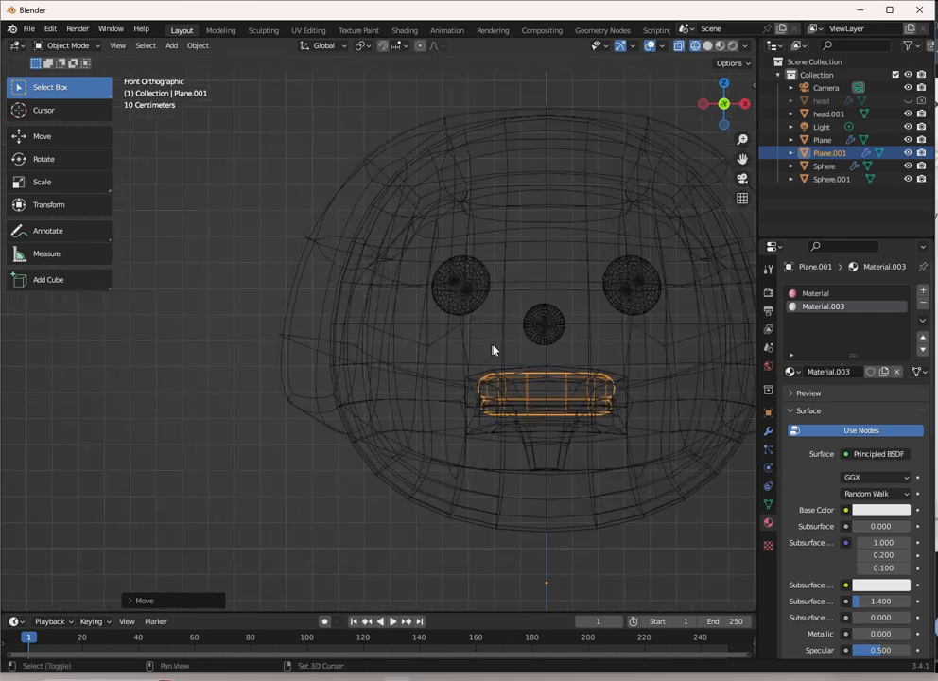
Step: Switch to material preview and lower the gums-and-teeth object slightly along Z in front view
key("shift+z")
middle_click_drag(567, 386, 509, 387, "shift")
scroll(513, 387, "up", 2)
scroll(518, 385, "down", 2)
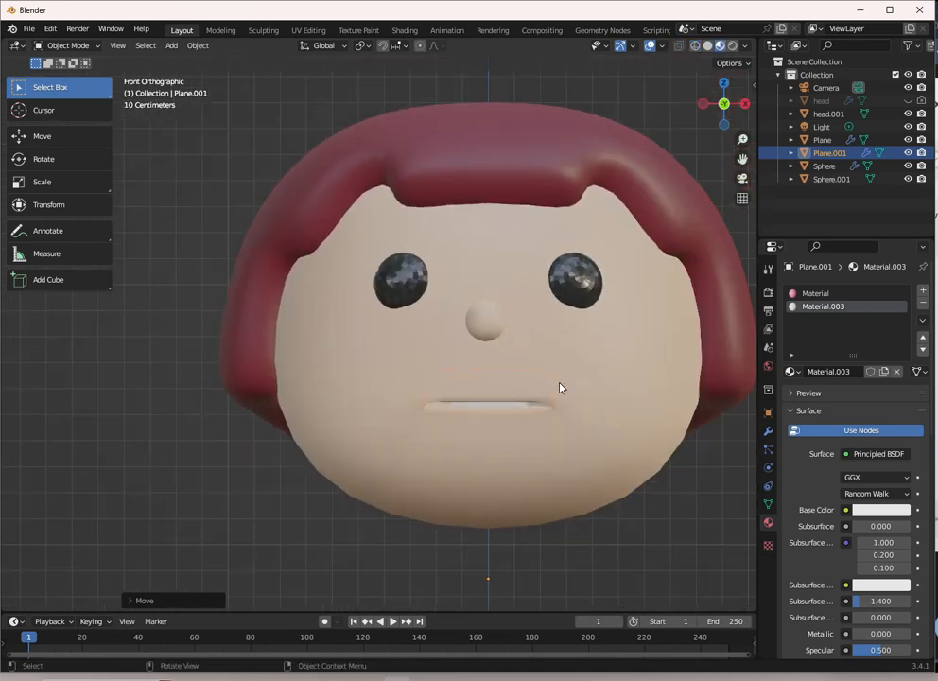
key("g")
key("z")
left_click(562, 392)
Step: Scale the gums-and-teeth object along Z to about 0.8 of its height
key("s")
key("z")
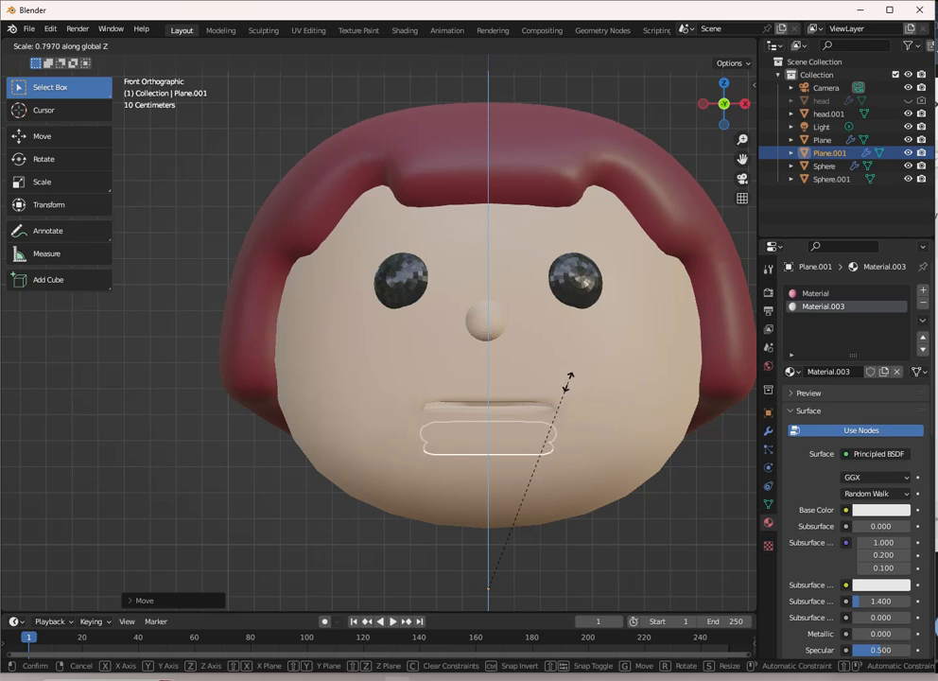
left_click(566, 376)
key("shift+z")
key("shift+z")
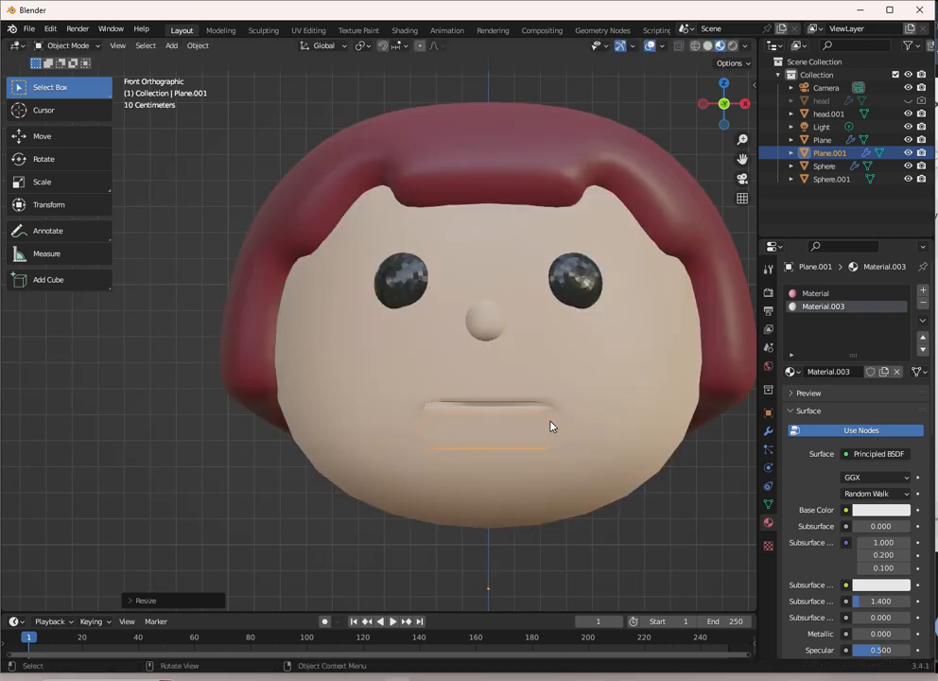
Step: In Edit Mode, move the whole gums-and-teeth mesh up about 0.13 m along Z to the lip opening
key("Tab")
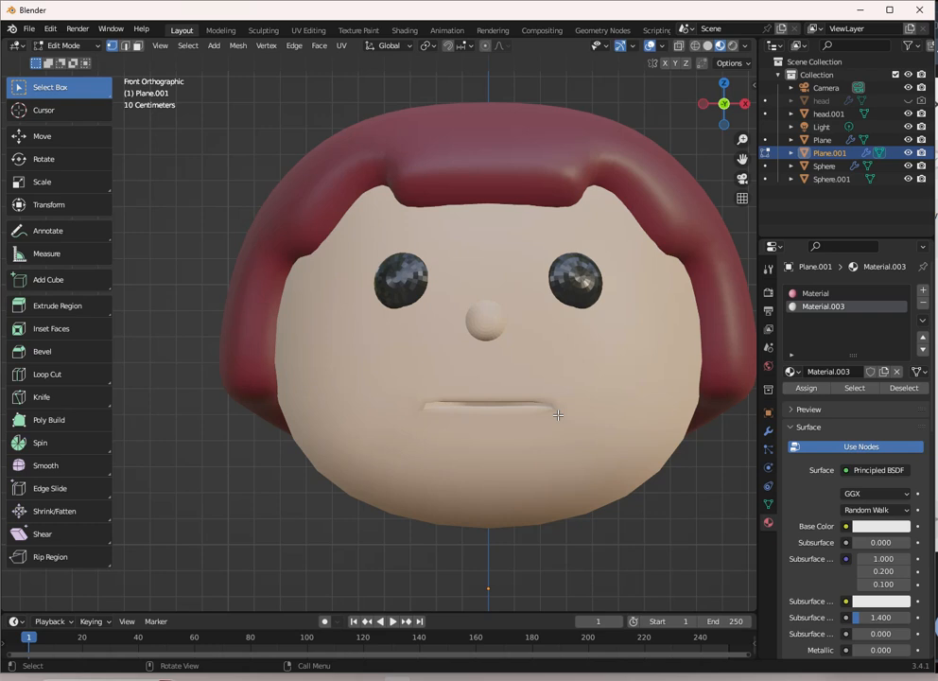
key("g")
key("z")
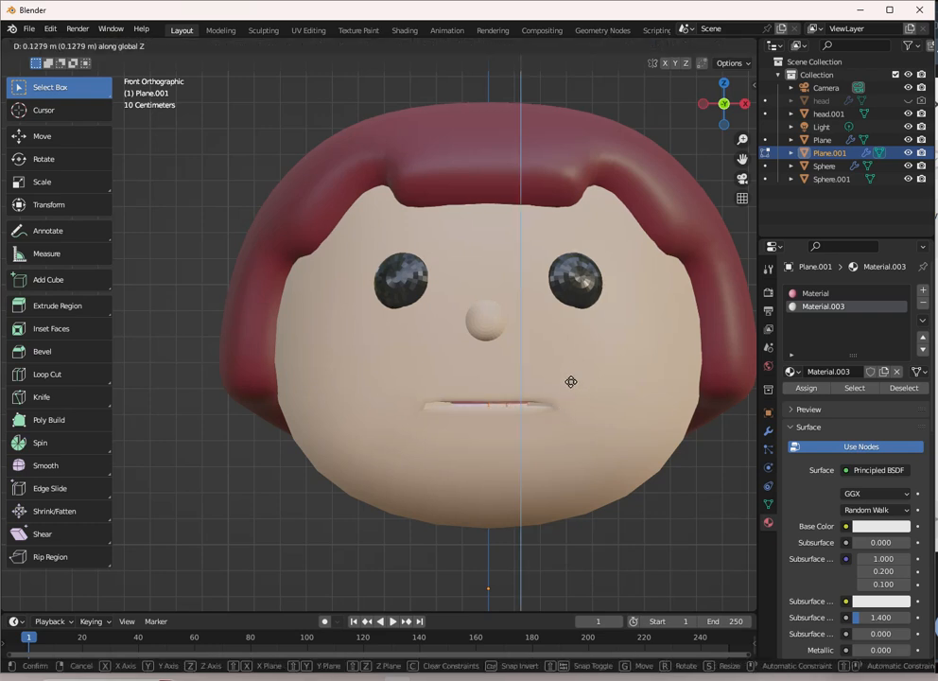
left_click(570, 381)
Step: In right-side wireframe view, move the gums-and-teeth mesh forward along Y to sit just behind the lips
middle_click_drag(559, 380, 487, 376)
key("KP_3")
scroll(502, 372, "up", 3)
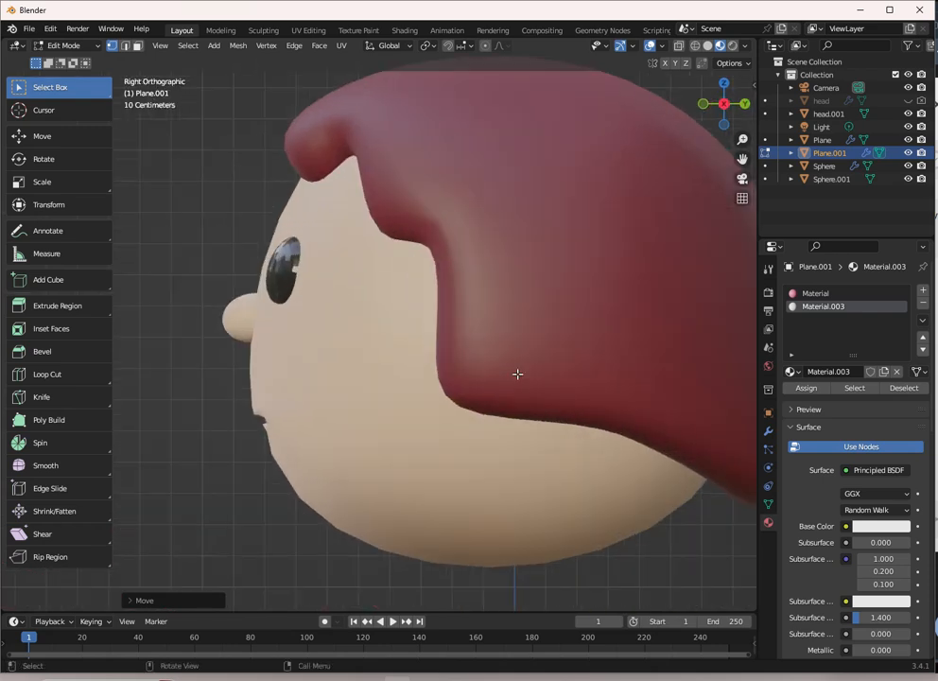
key("shift+z")
middle_click_drag(518, 374, 616, 373, "shift")
scroll(616, 373, "up", 1)
scroll(616, 371, "down", 1)
key("g")
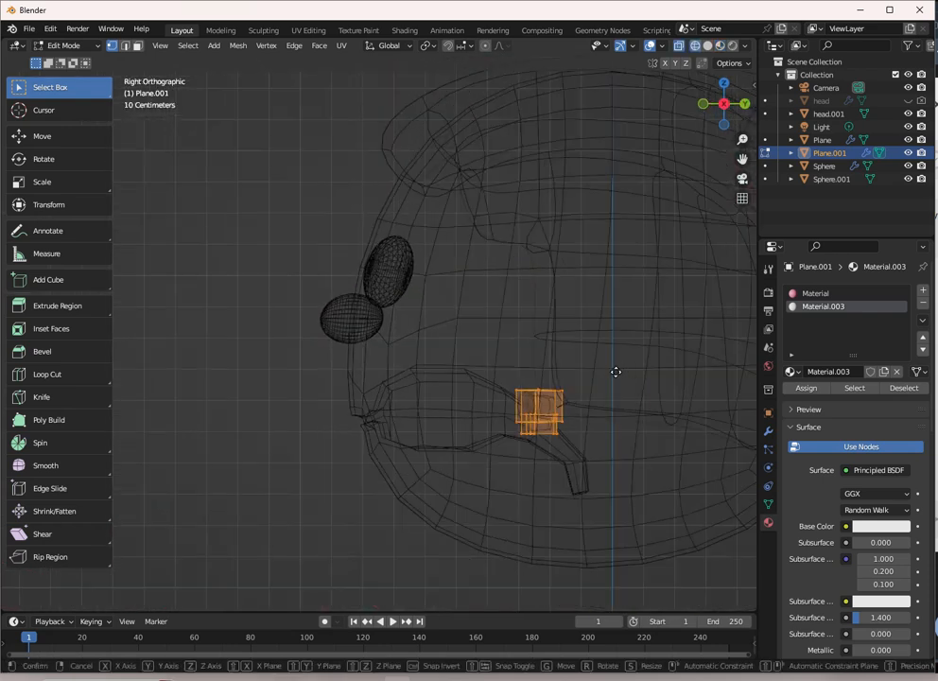
key("y")
left_click(478, 368)
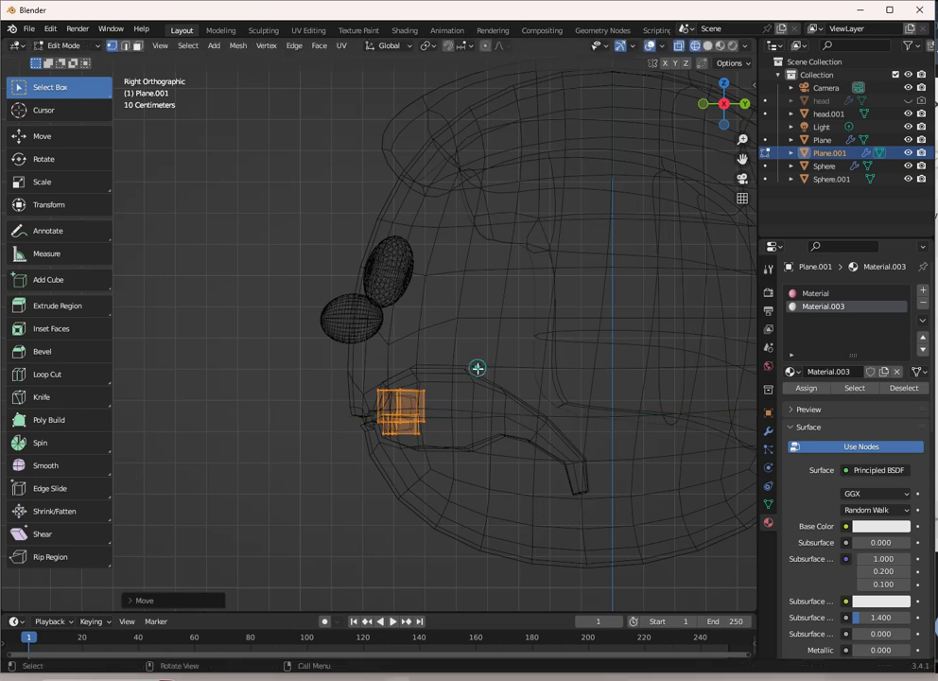
Step: Nudge the gums-and-teeth mesh slightly along Z inside the mouth cavity and check the fit in material preview
scroll(477, 367, "up", 2)
key("z")
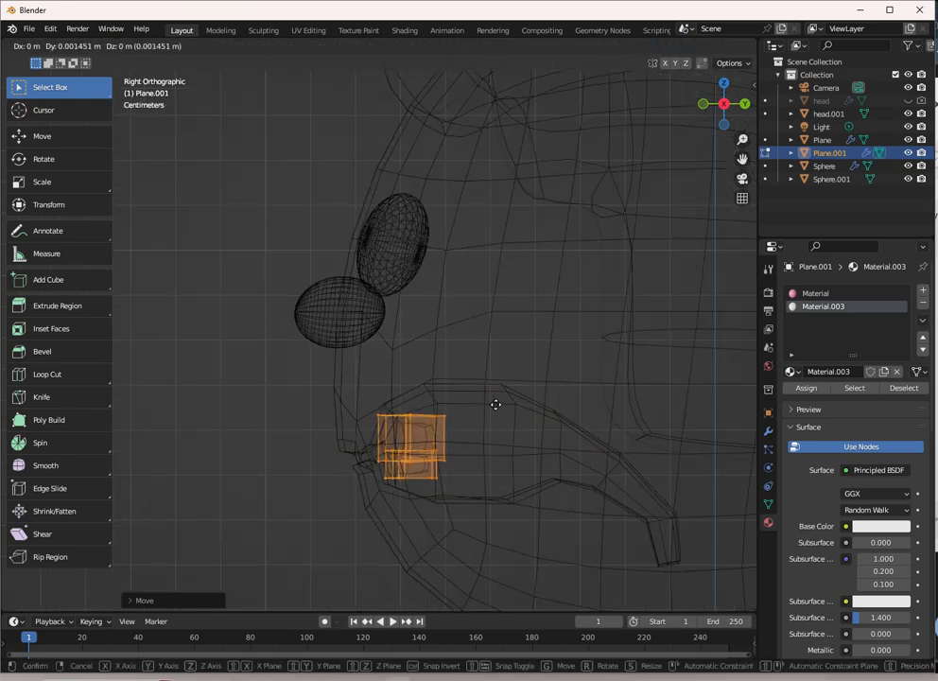
left_click(497, 400)
key("shift+z")
mouse_move(398, 397)
middle_mouse_down()
mouse_move(496, 400)
mouse_move(522, 373)
mouse_move(597, 394)
mouse_move(605, 379)
mouse_move(580, 371)
mouse_move(553, 395)
middle_mouse_up()
scroll(558, 368, "down", 2)
key("KP_3")
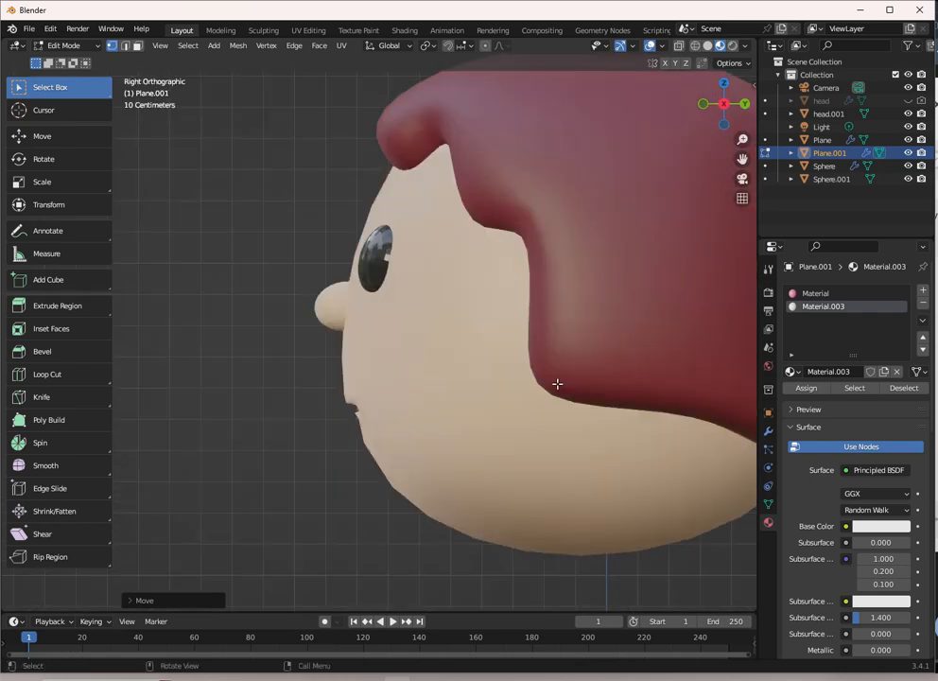
Step: Try pulling the head's central lower-lip vertices down with proportional editing to open the mouth
key("Tab")
left_click(442, 372)
middle_click_drag(441, 372, 544, 372)
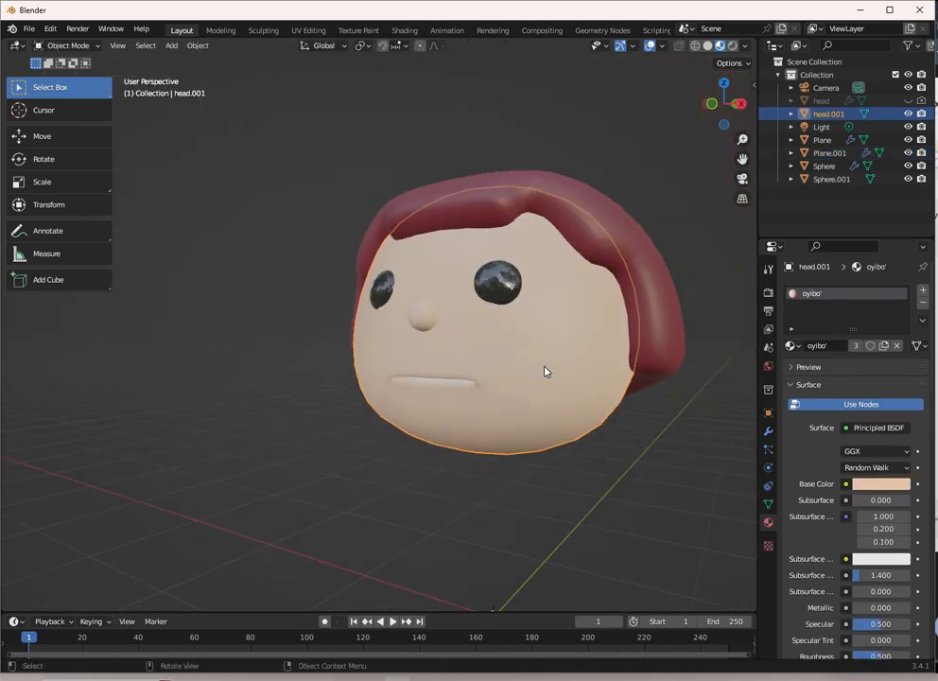
key("KP_1")
key("Tab")
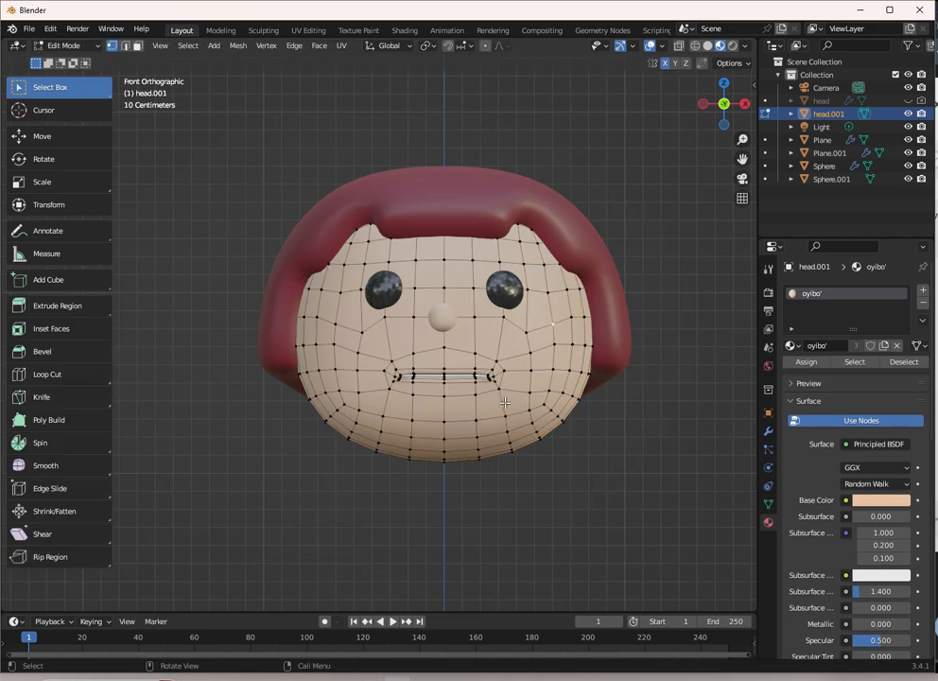
scroll(539, 421, "up", 6)
scroll(547, 426, "up", 2)
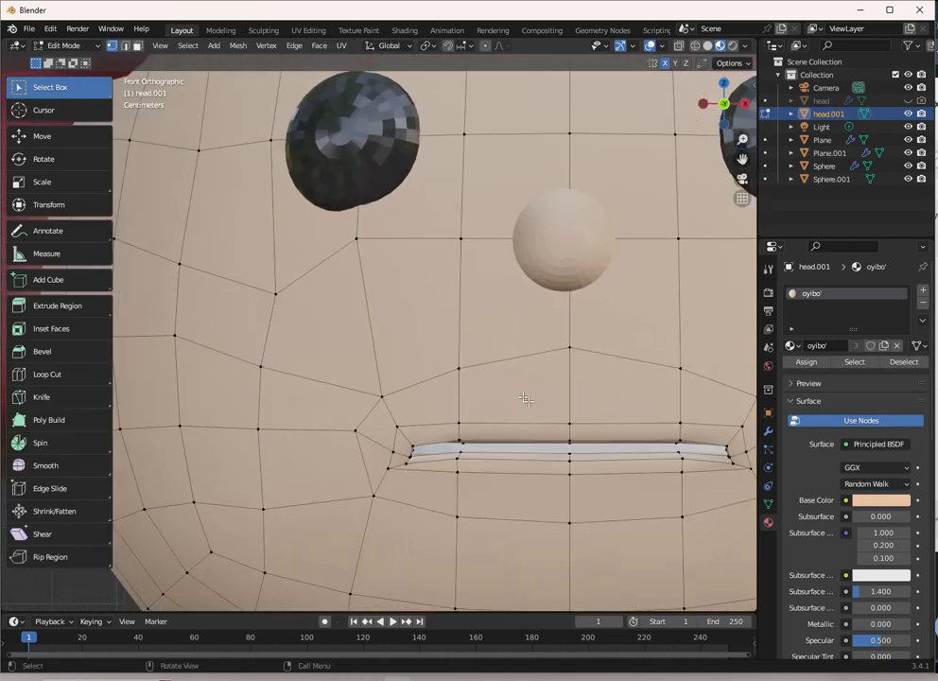
left_click(564, 451)
scroll(633, 479, "down", 5)
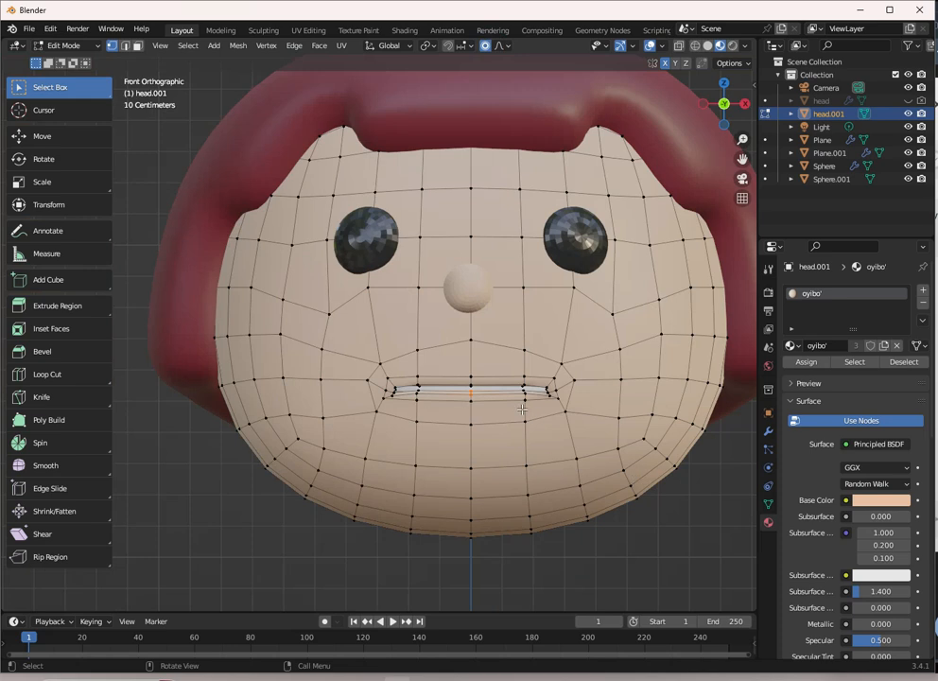
scroll(522, 408, "up", 2)
key("g")
scroll(525, 425, "down", 4)
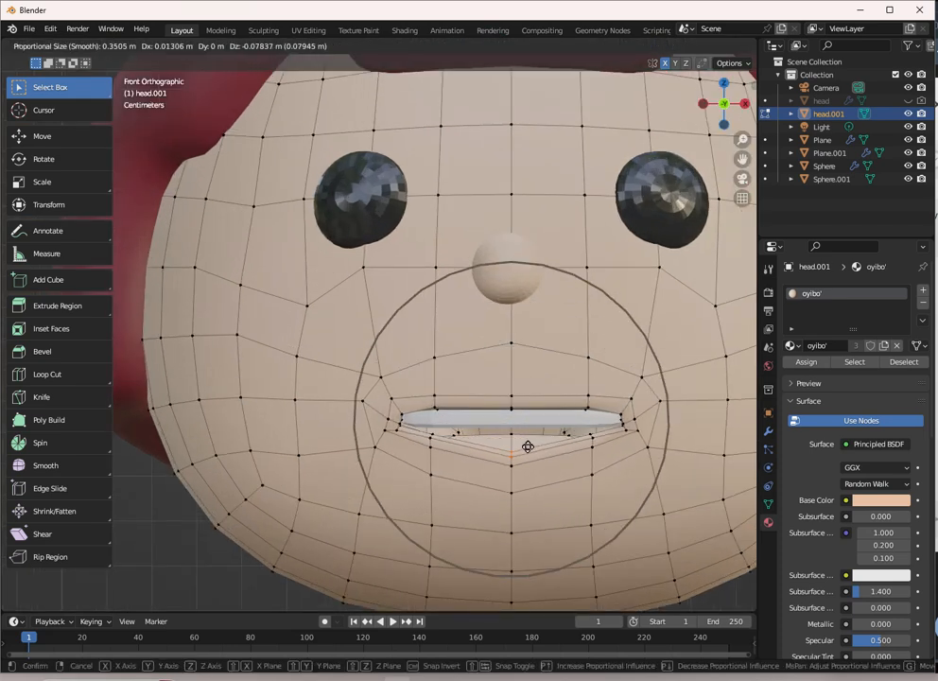
right_click(521, 417)
Step: Try raising the head's central upper-lip vertices with proportional editing, and return to Object Mode
left_click_drag(500, 386, 527, 413)
key("g")
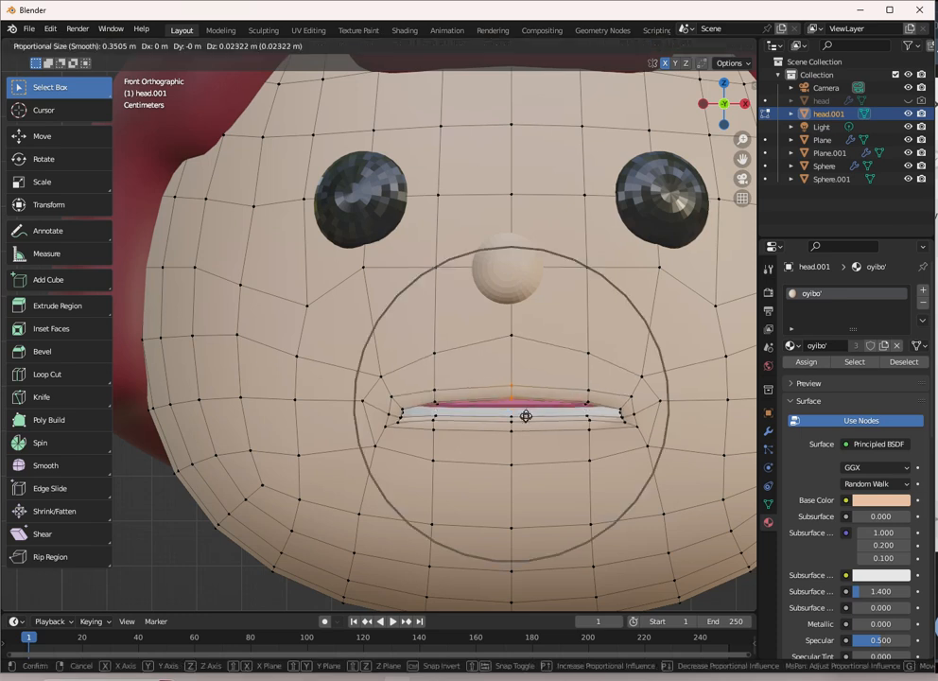
scroll(537, 380, "up", 6)
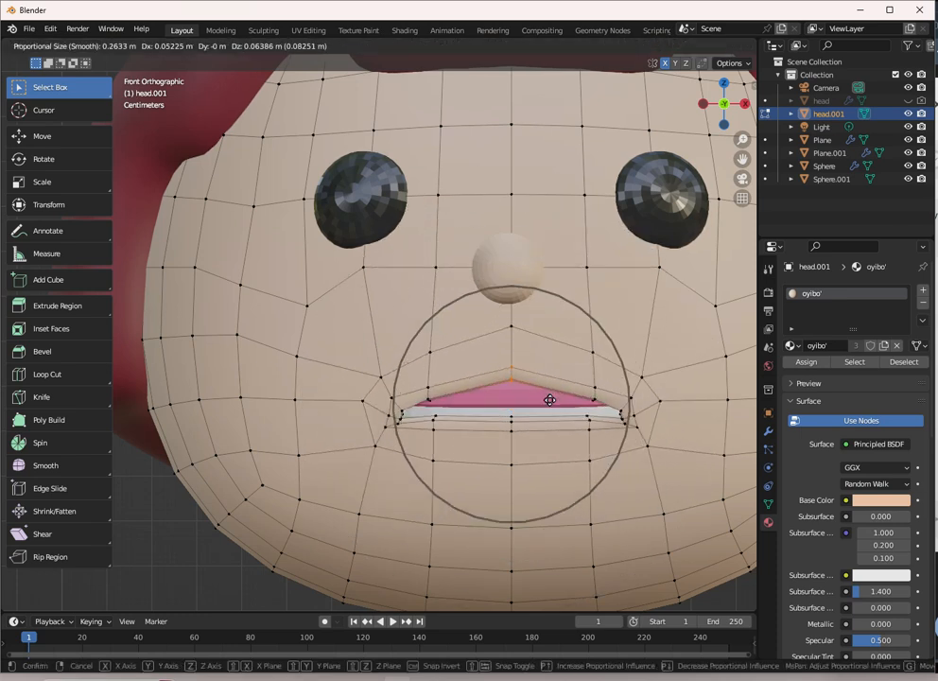
right_click(566, 394)
scroll(552, 388, "down", 5)
middle_click_drag(533, 390, 495, 383)
scroll(462, 408, "up", 3)
scroll(494, 383, "up", 3)
scroll(494, 383, "down", 4)
key("Tab")
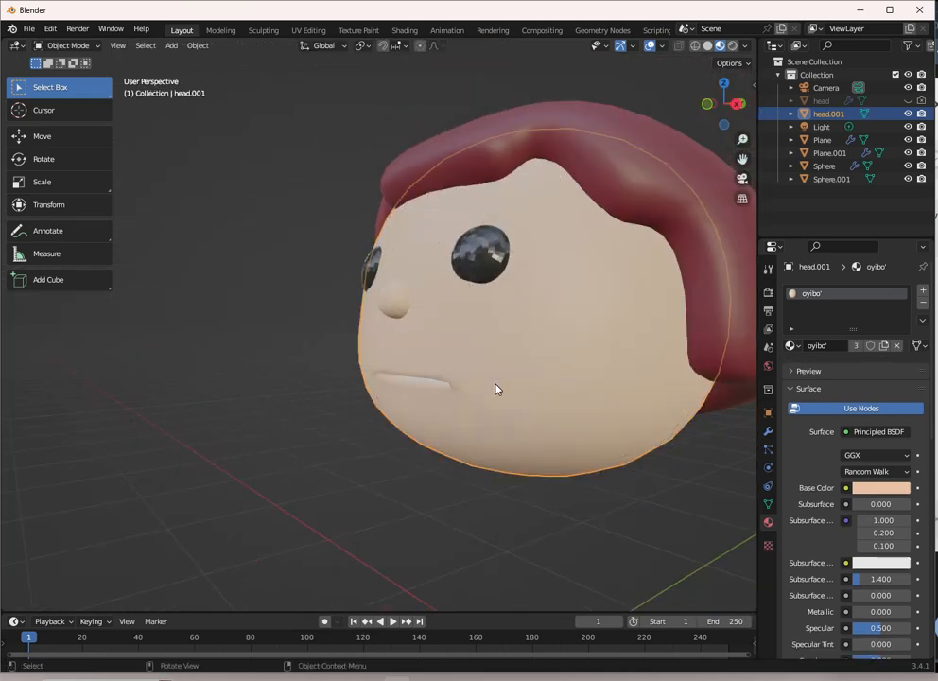
Step: Select the gums-and-teeth object inside the mouth in wireframe and apply its Mirror modifier
key("KP_3")
key("shift+z")
scroll(478, 312, "up", 6)
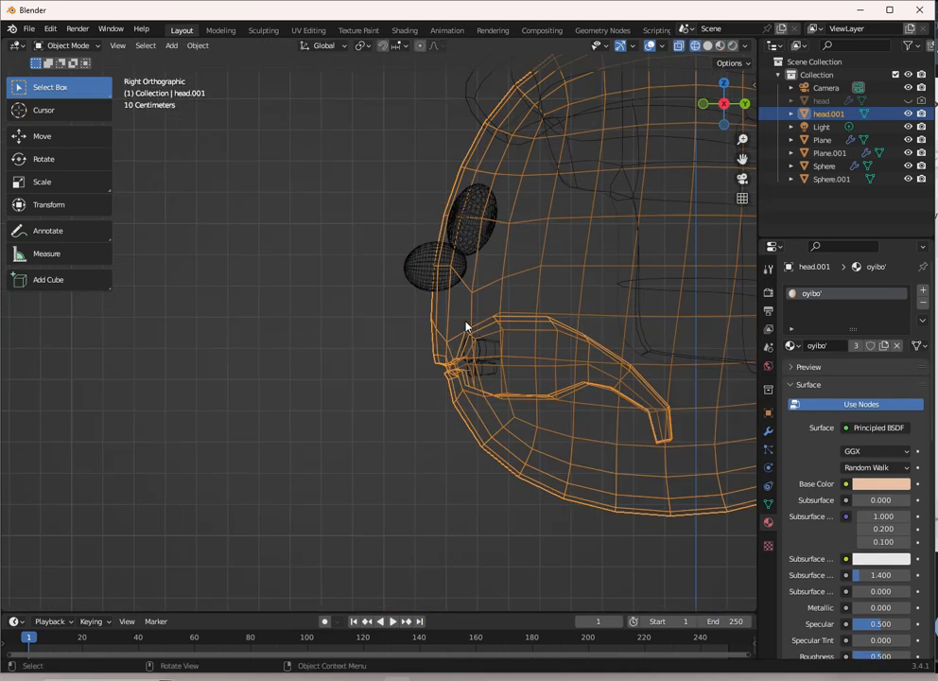
left_click(608, 317)
scroll(607, 340, "down", 2)
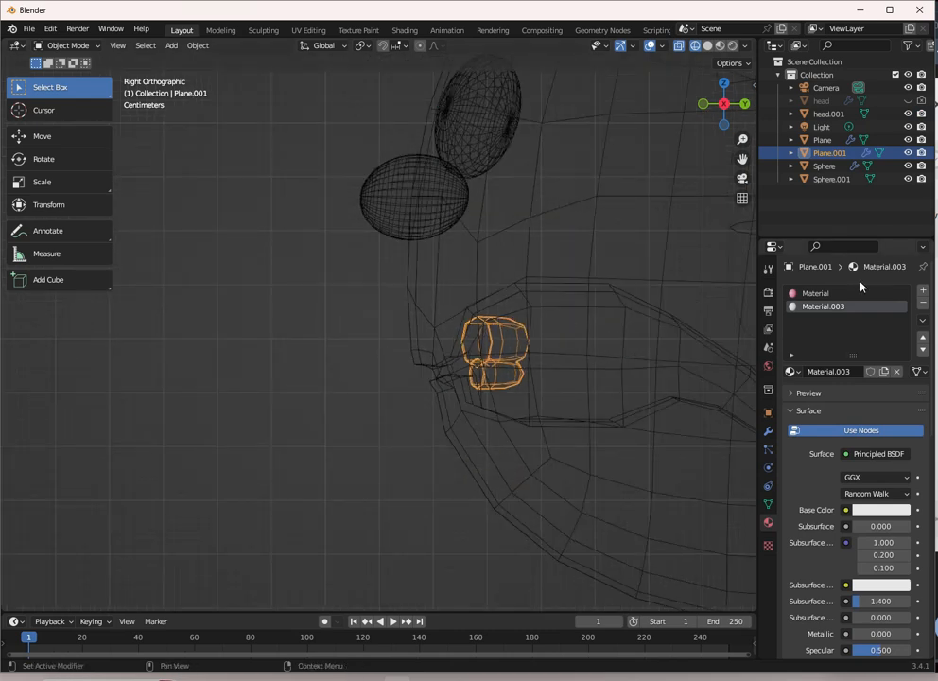
left_click(767, 435)
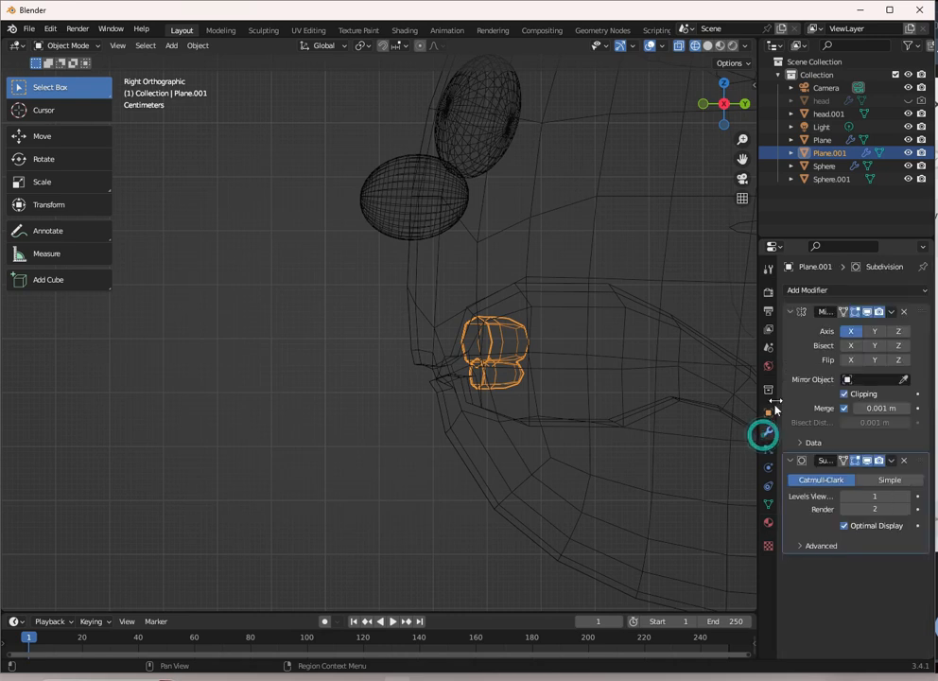
left_click(890, 312)
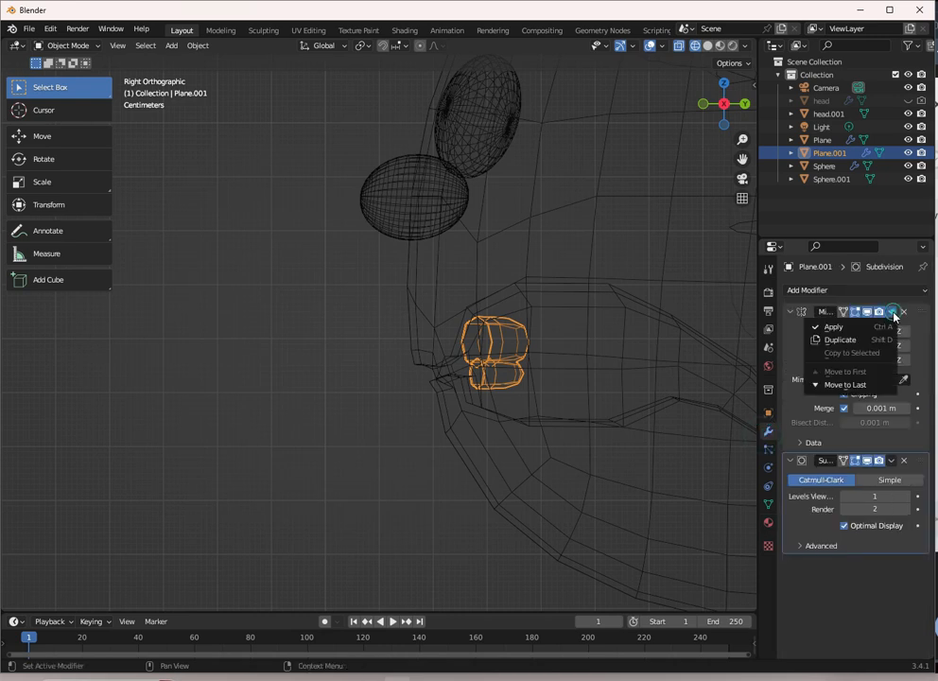
left_click(862, 327)
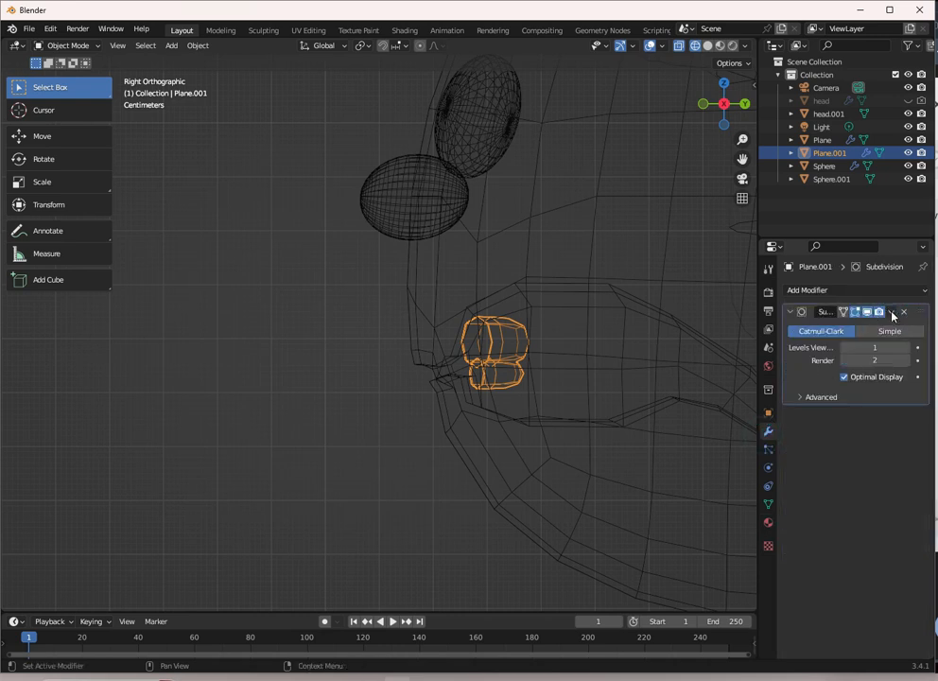
Step: Try mirroring the gums and teeth on Z with a new Mirror modifier above the Subdivision, and remove that modifier
left_click(862, 290)
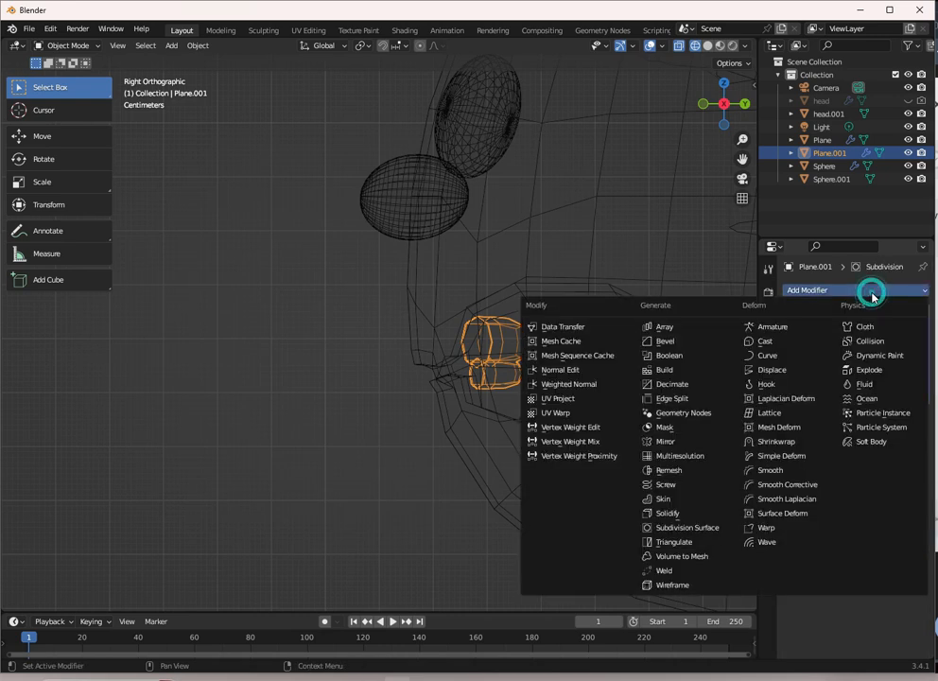
left_click(694, 443)
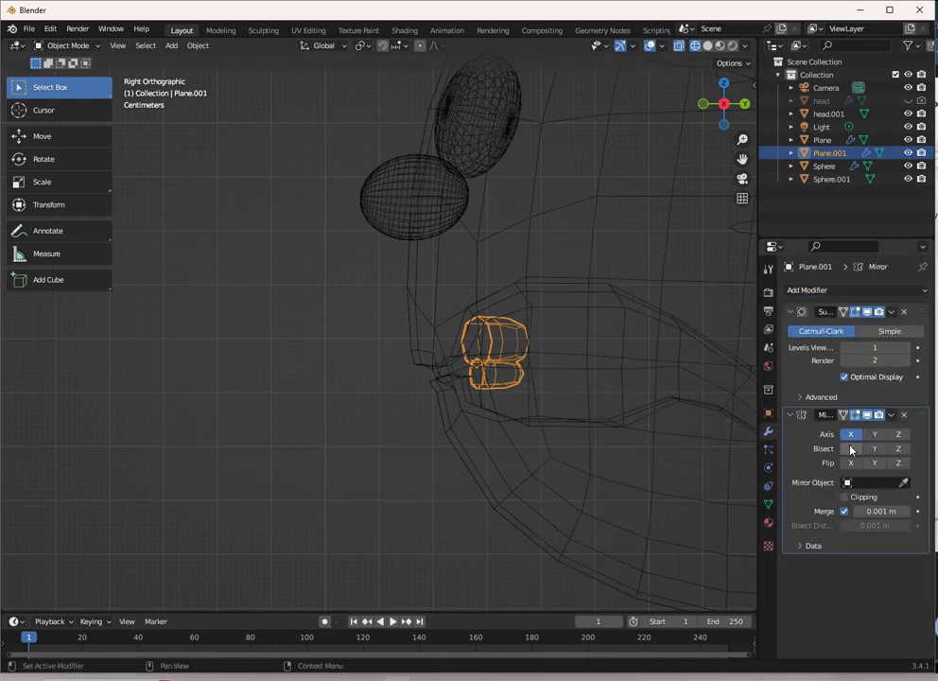
left_click_drag(920, 416, 903, 255)
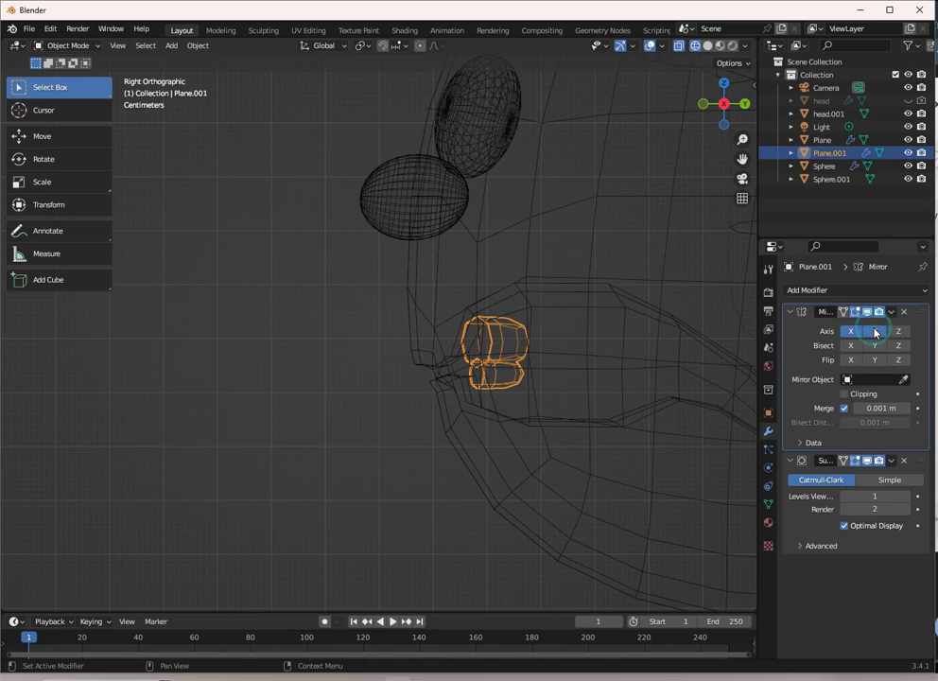
mouse_move(723, 337)
middle_mouse_down()
mouse_move(595, 352)
mouse_move(737, 342)
middle_mouse_up()
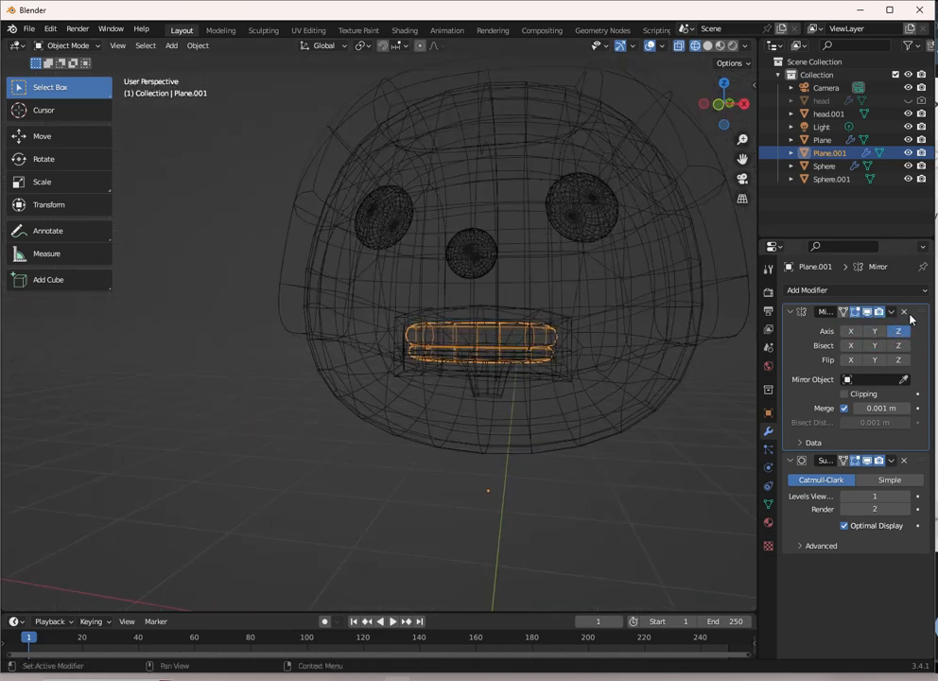
left_click(903, 311)
Step: Duplicate the whole gums-and-teeth mesh in Edit Mode and place the copy directly below the original along Z
middle_click_drag(561, 341, 537, 328)
key("Tab")
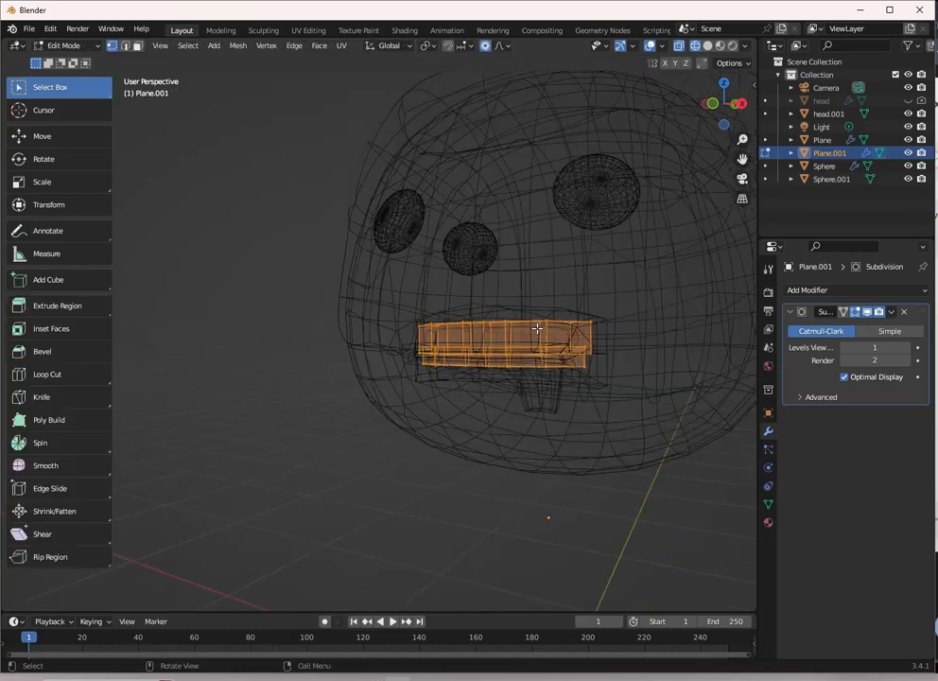
key("Tab")
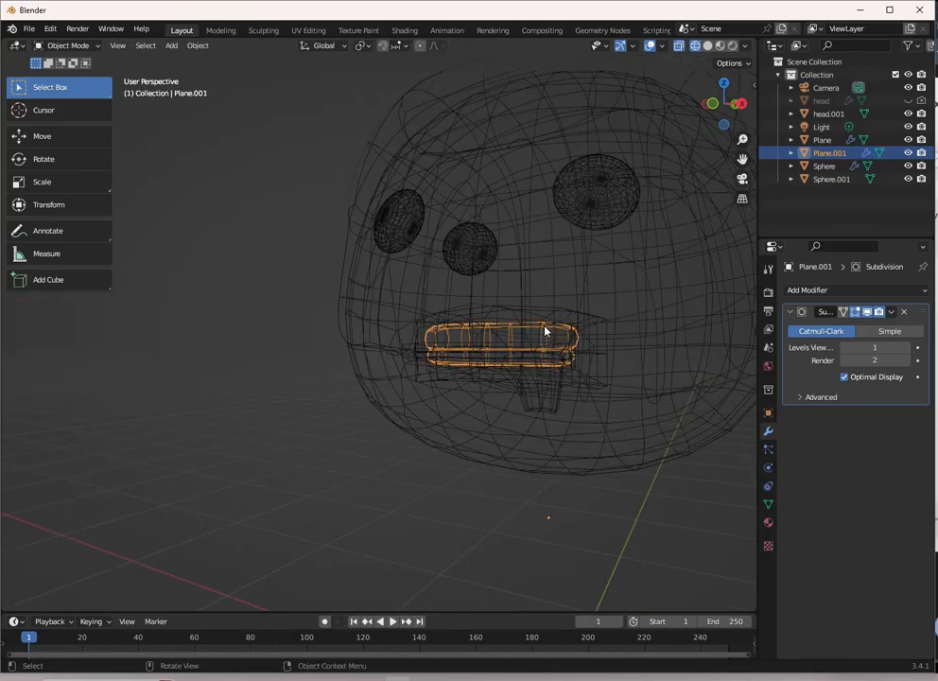
key("Tab")
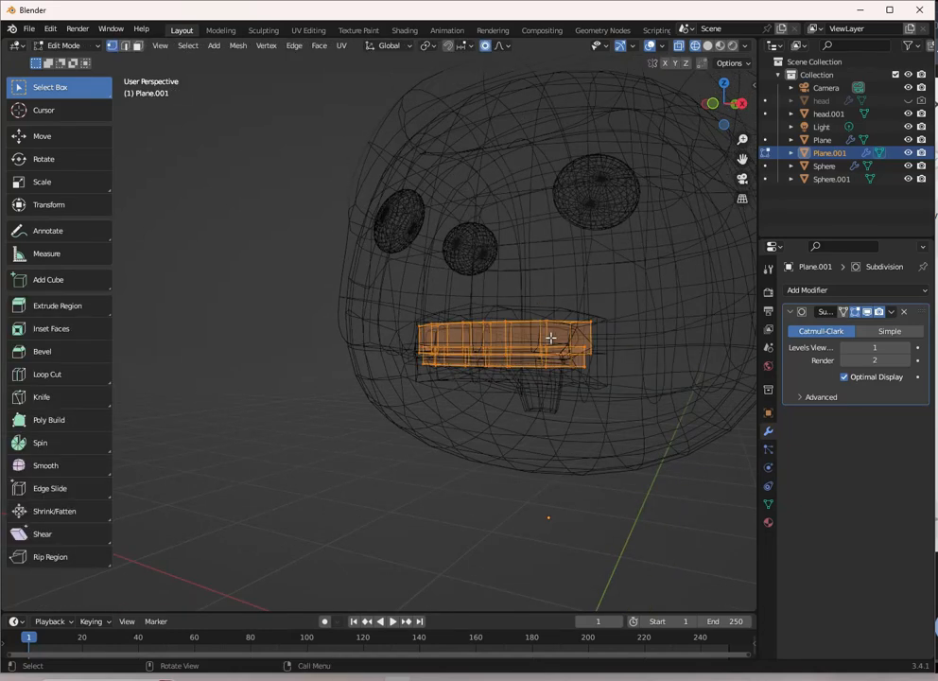
key("KP_1")
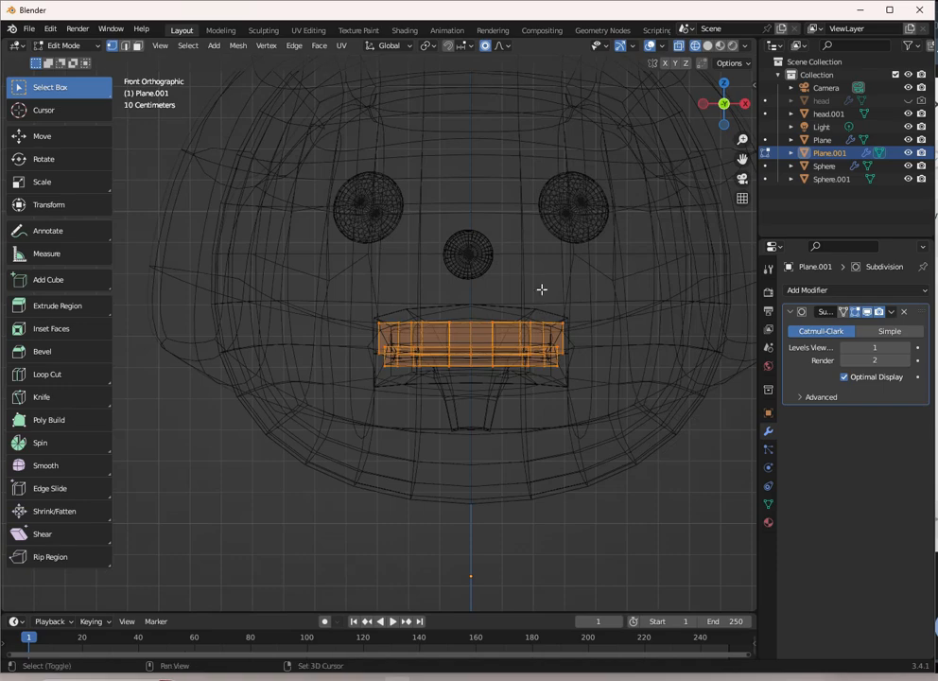
key("shift+d")
key("z")
left_click(561, 342)
Step: Hide the head.001 object and show both gum sets in material preview
middle_click_drag(561, 341, 535, 359)
key("KP_3")
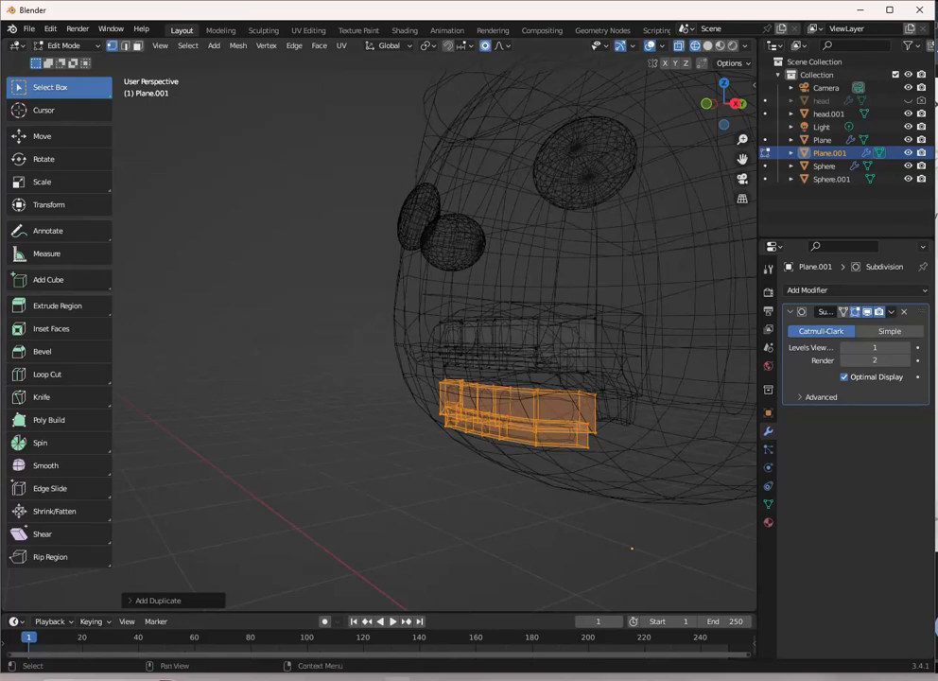
left_click(908, 113)
mouse_move(593, 285)
middle_mouse_down()
mouse_move(589, 278)
mouse_move(574, 291)
mouse_move(609, 274)
mouse_move(609, 287)
middle_mouse_up()
key("shift+z")
key("r")
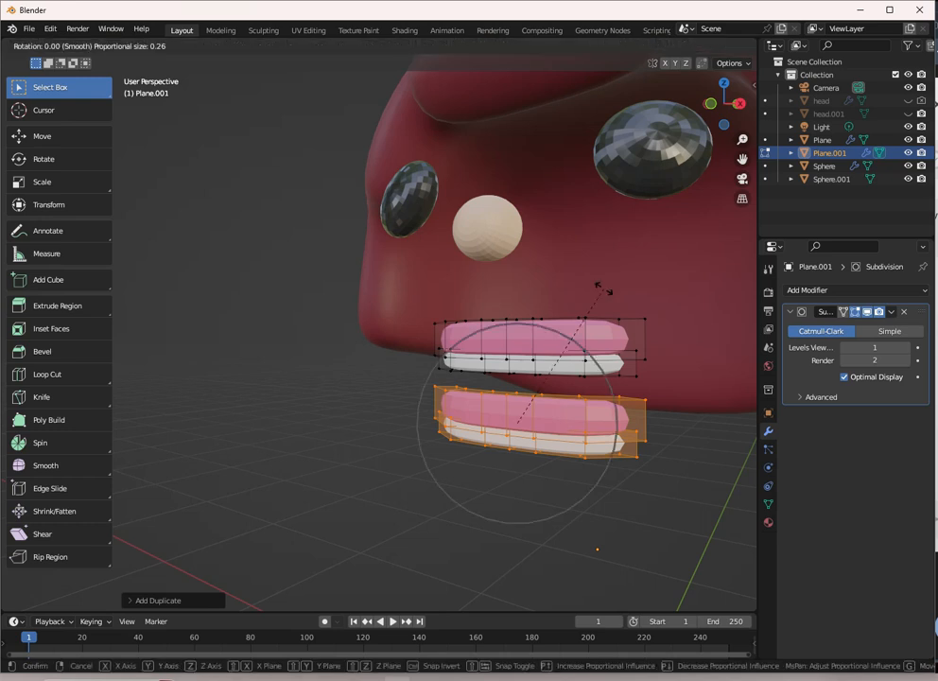
key("x")
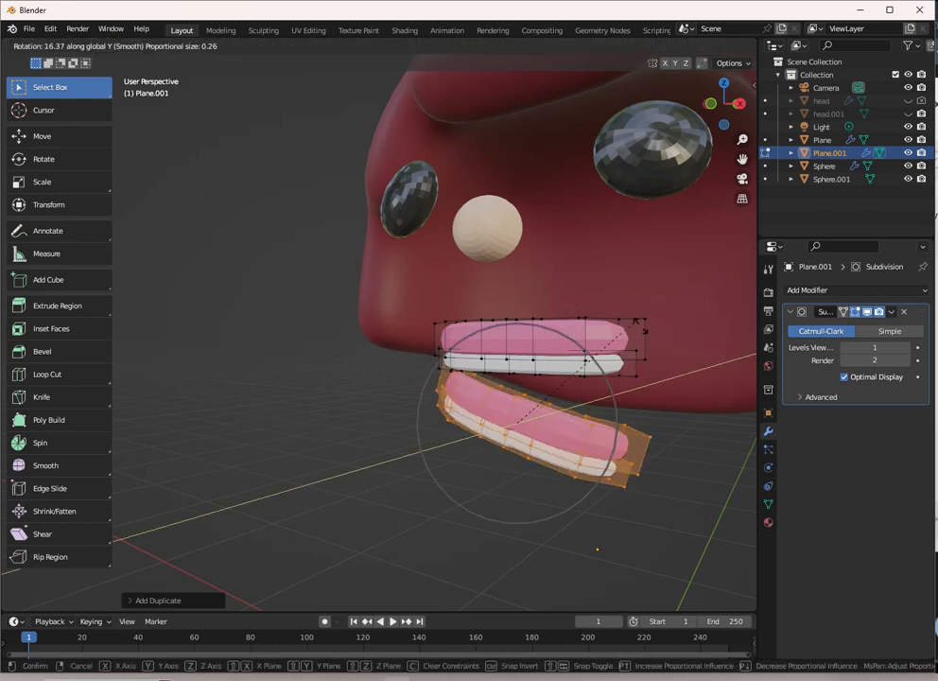
left_click(633, 314)
Step: Flip the duplicated gums and teeth by rotating them 180° about X and 180° about Z
type("rx180")
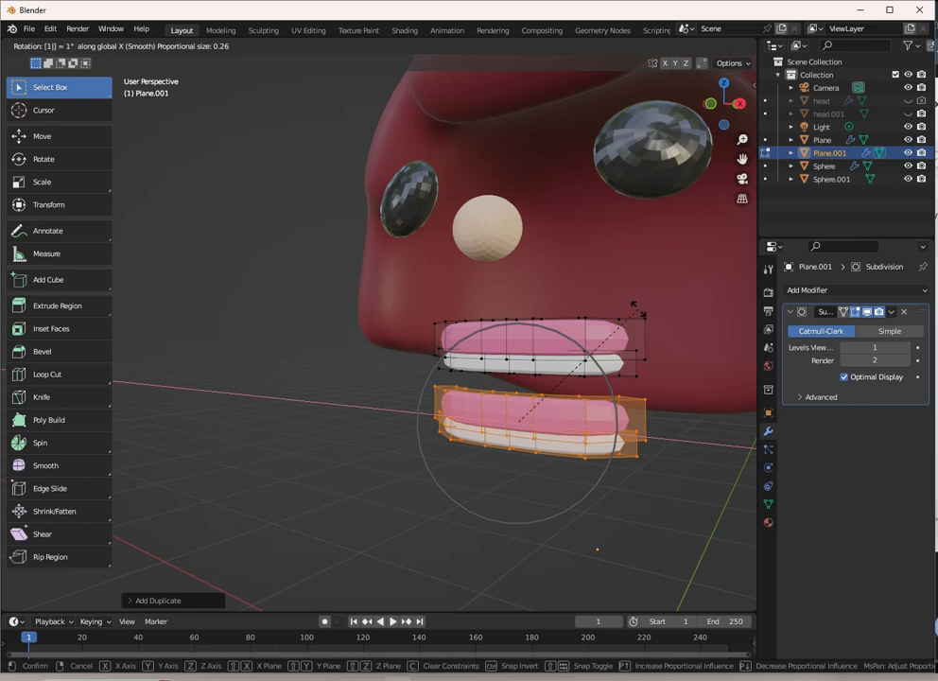
key("Return")
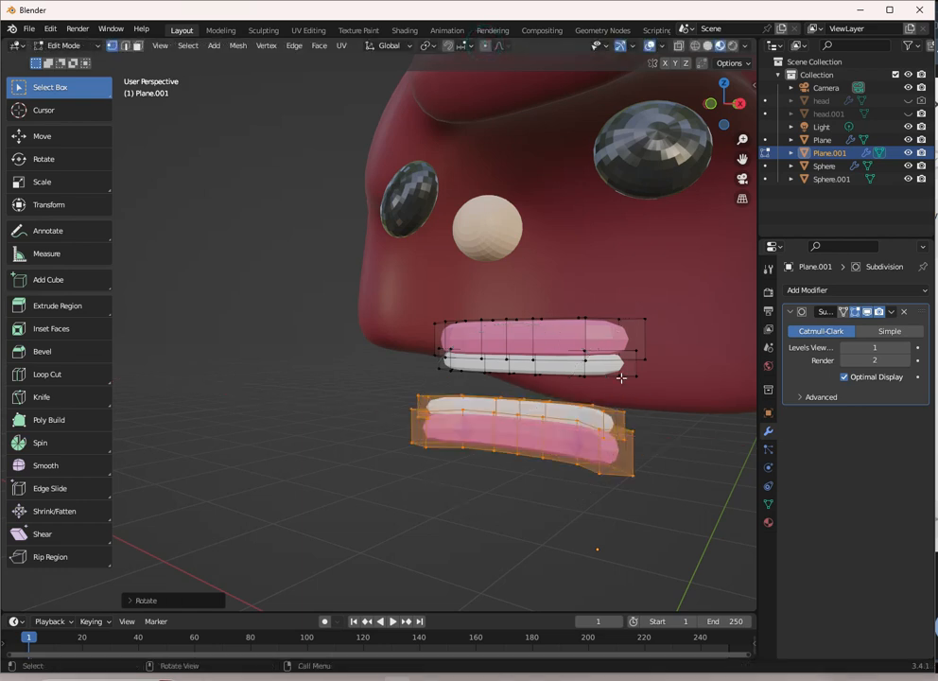
type("rz18")
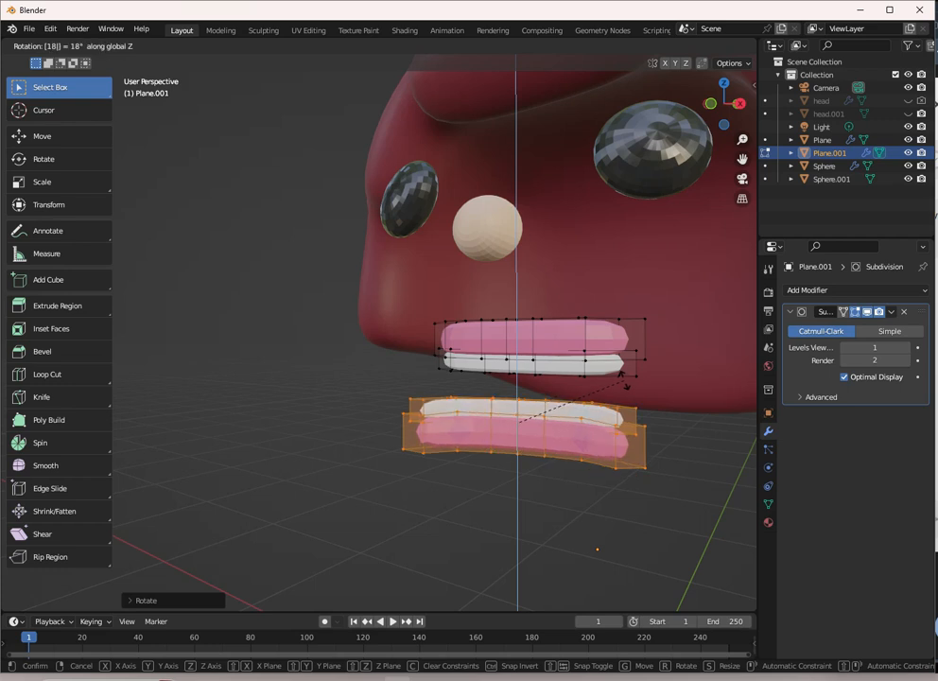
type("0")
key("Return")
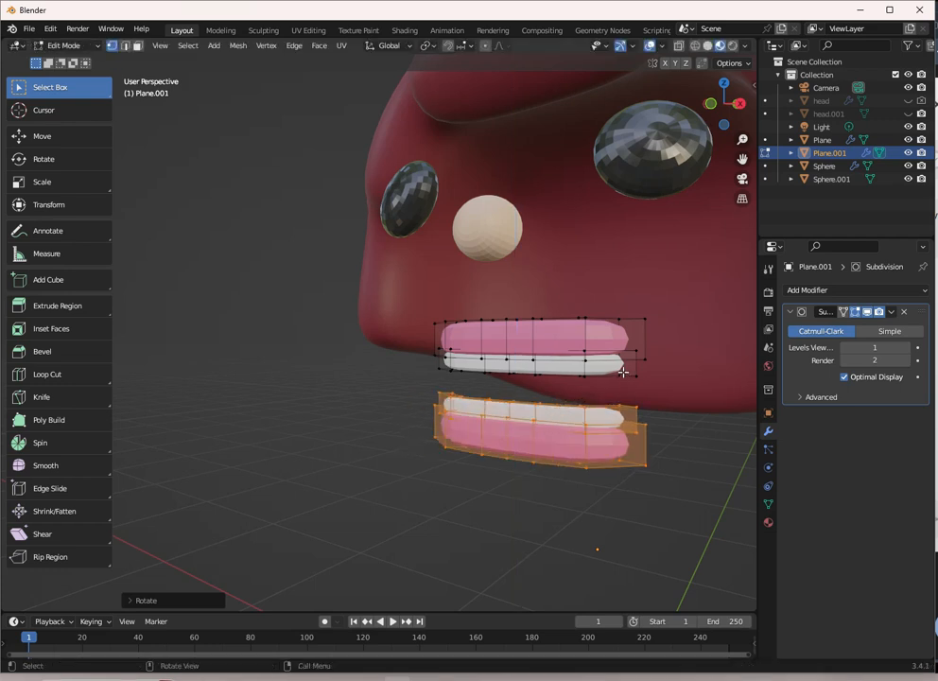
Step: Raise the flipped lower set along Z by about 0.07 m until its teeth sit just below the upper teeth
key("g")
key("z")
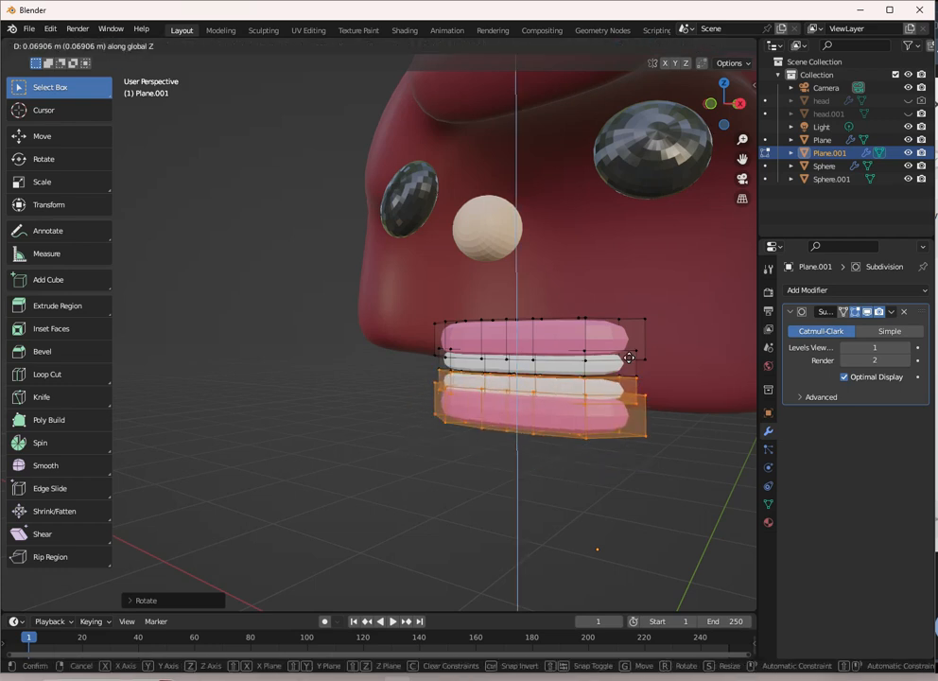
left_click(632, 355)
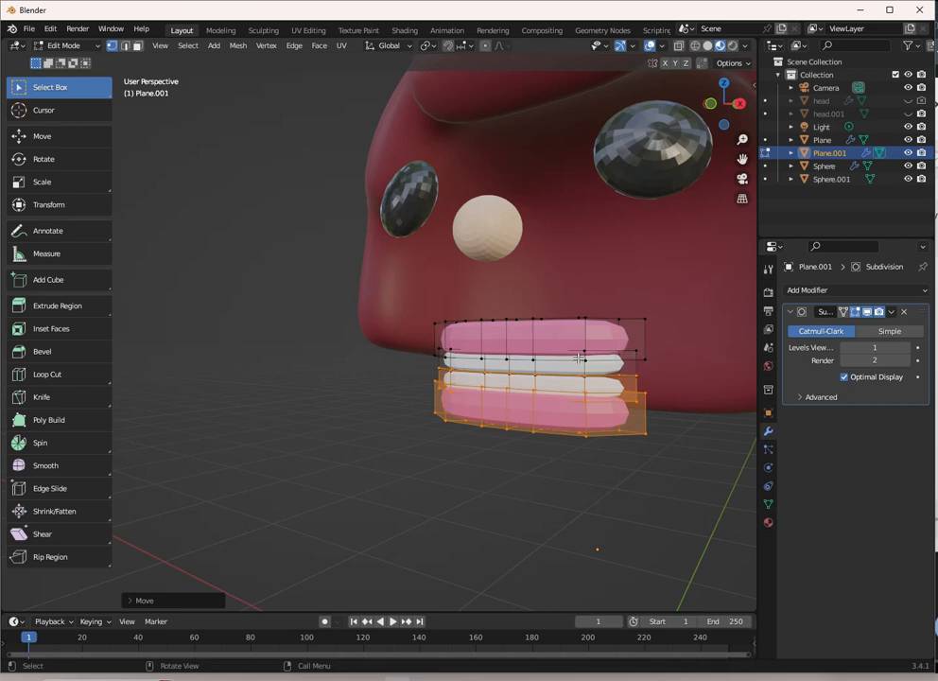
scroll(583, 348, "down", 4)
key("Tab")
middle_click_drag(493, 354, 576, 363)
scroll(555, 341, "up", 4)
key("Tab")
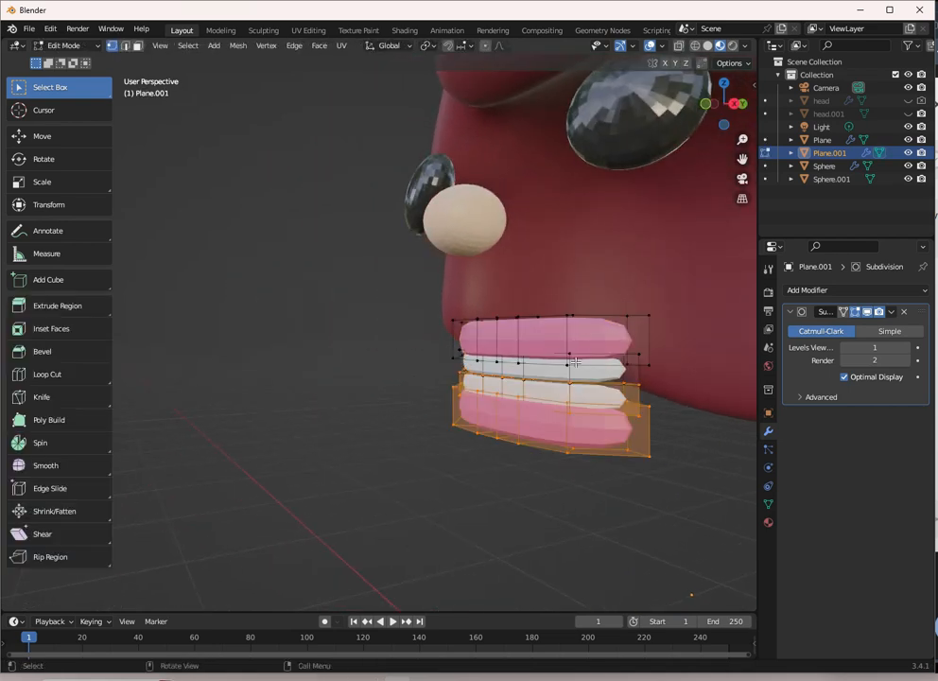
Step: Nudge the lower set slightly up along Z to close the remaining gap between the two rows of teeth
scroll(609, 362, "up", 3)
key("g")
key("z")
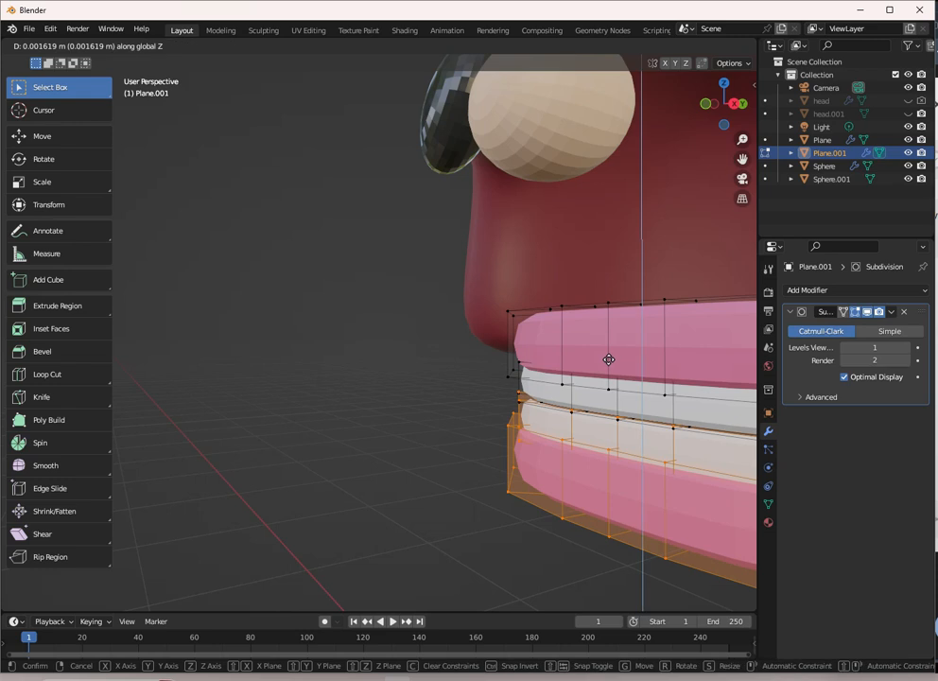
left_click(609, 356)
scroll(576, 340, "down", 5)
middle_click_drag(575, 340, 618, 342)
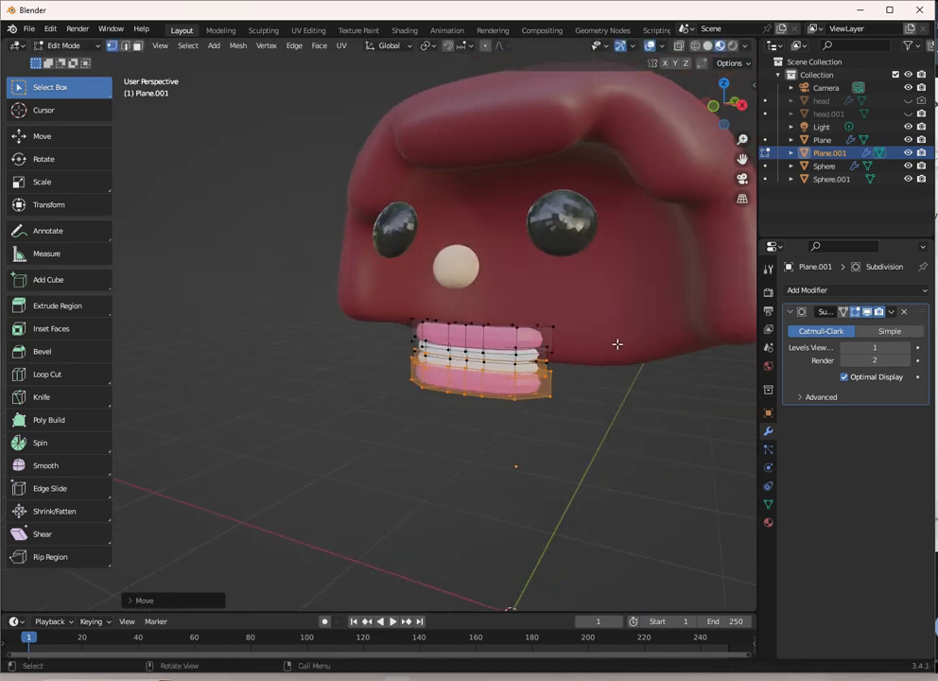
Step: Unhide head.001 and return to Object Mode to check the teeth behind the lips
left_click(908, 114)
middle_click_drag(400, 341, 452, 347)
scroll(465, 317, "down", 1)
key("Tab")
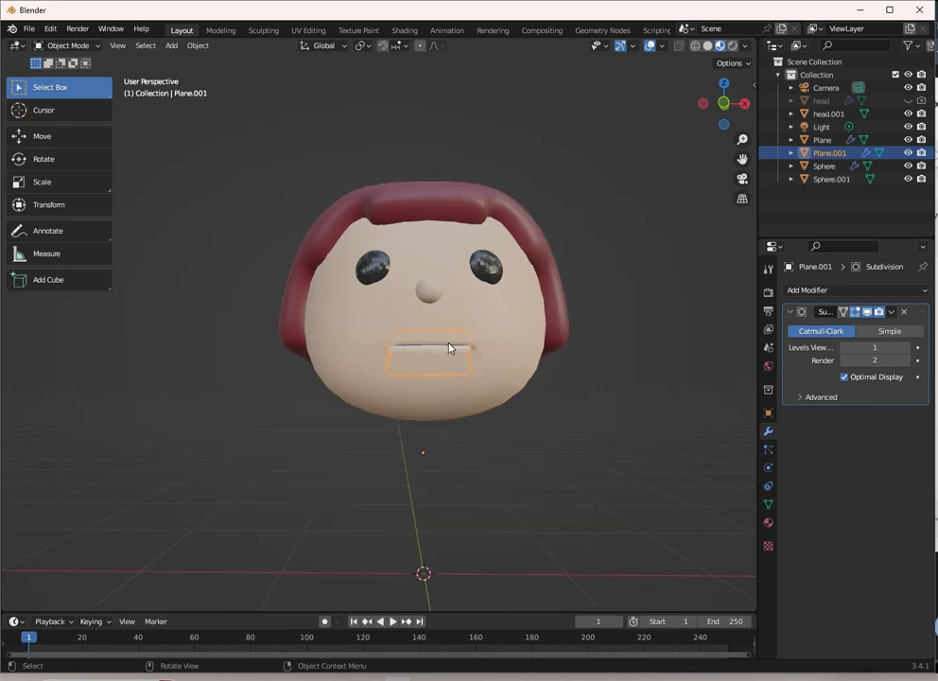
left_click(505, 312)
scroll(426, 363, "up", 3)
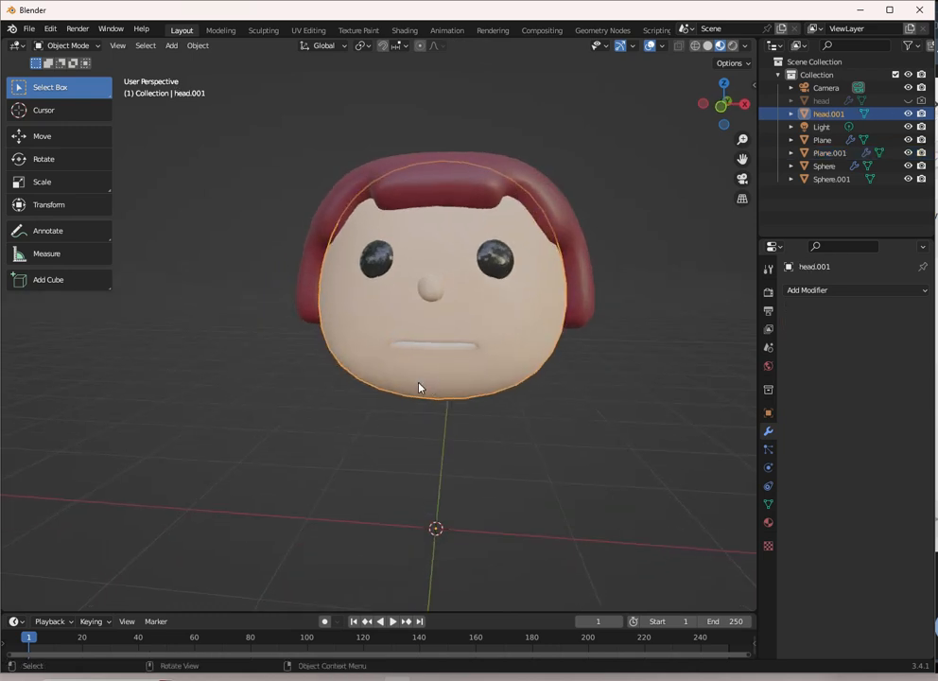
Step: Select the gums-and-teeth object in wireframe, set its Subdivision render level to 1 and apply the modifier
key("shift+z")
left_click(520, 389)
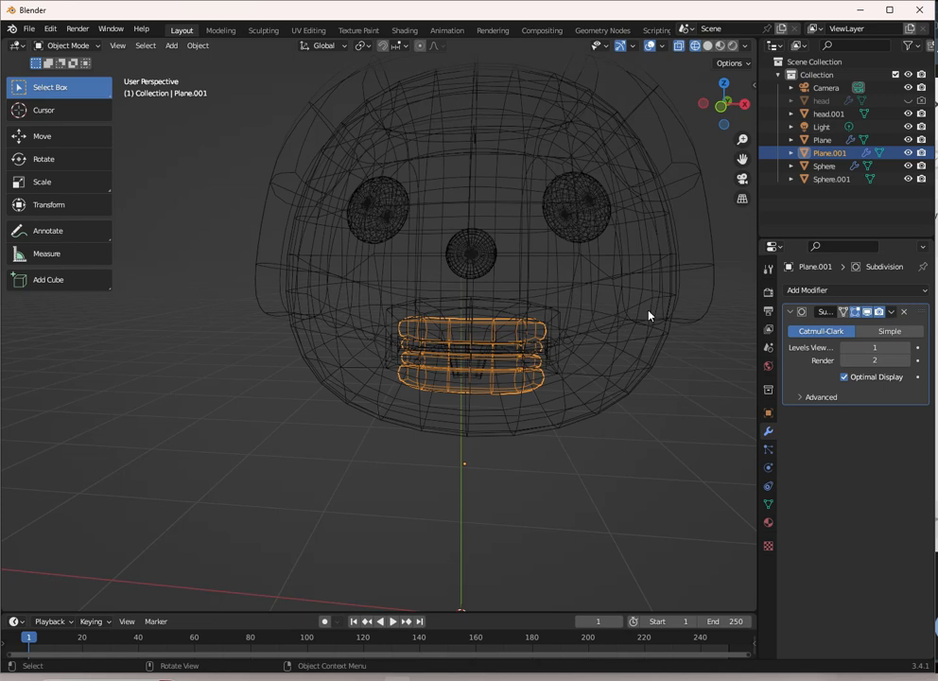
left_click(635, 357)
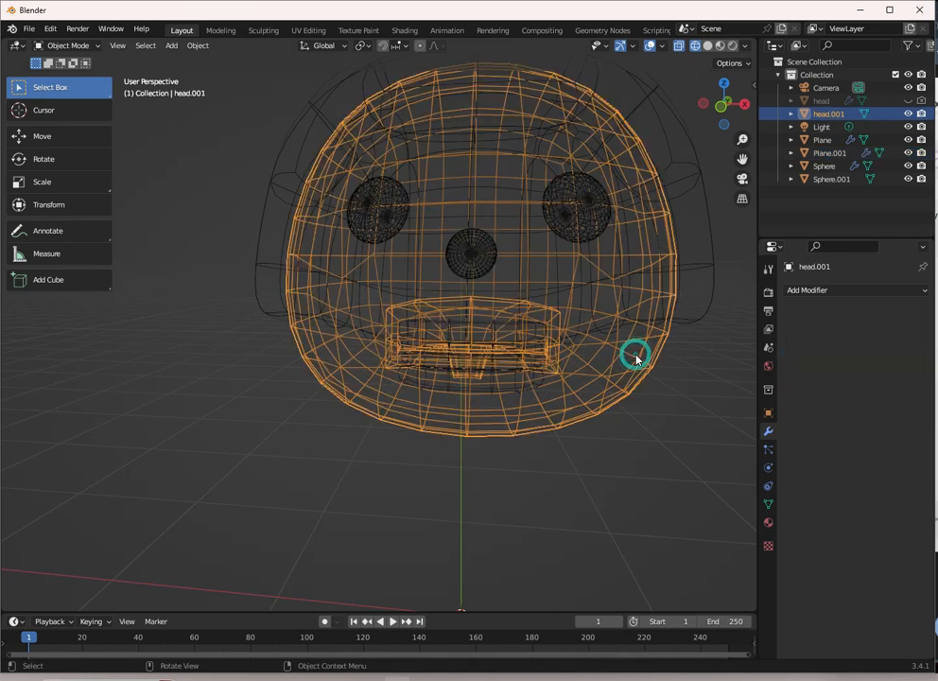
left_click(525, 389)
left_click(846, 363)
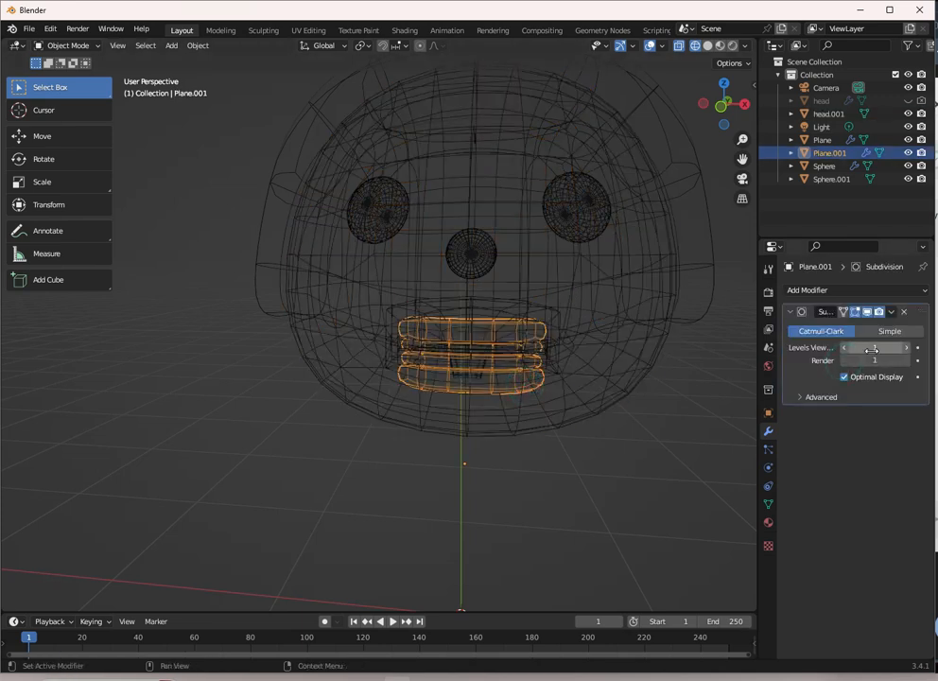
left_click(890, 311)
left_click(876, 322)
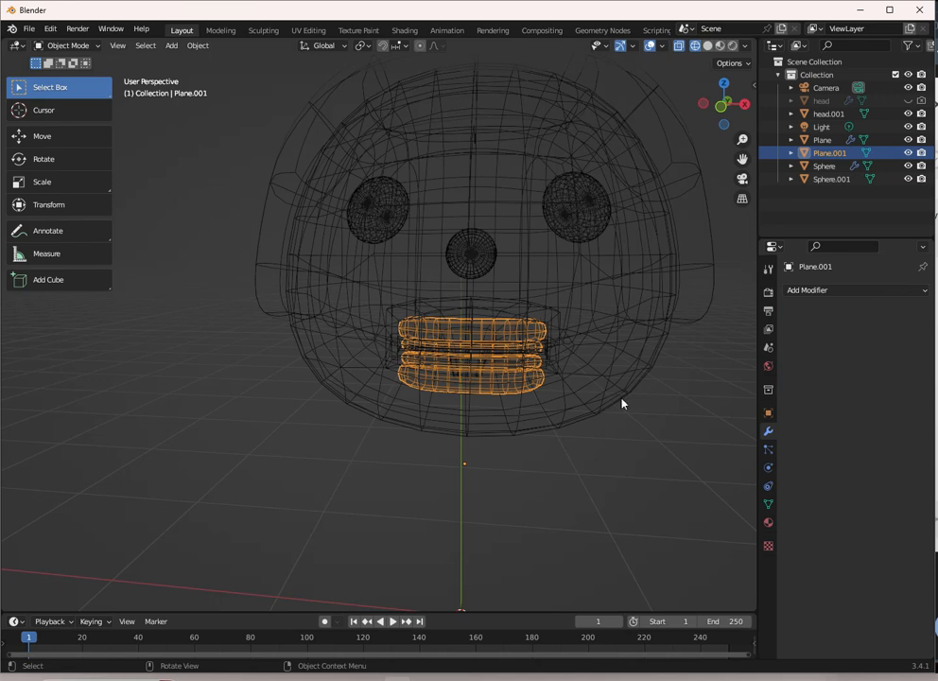
Step: Join the gums-and-teeth object into head.001 and return to material preview
left_click(601, 294, "shift")
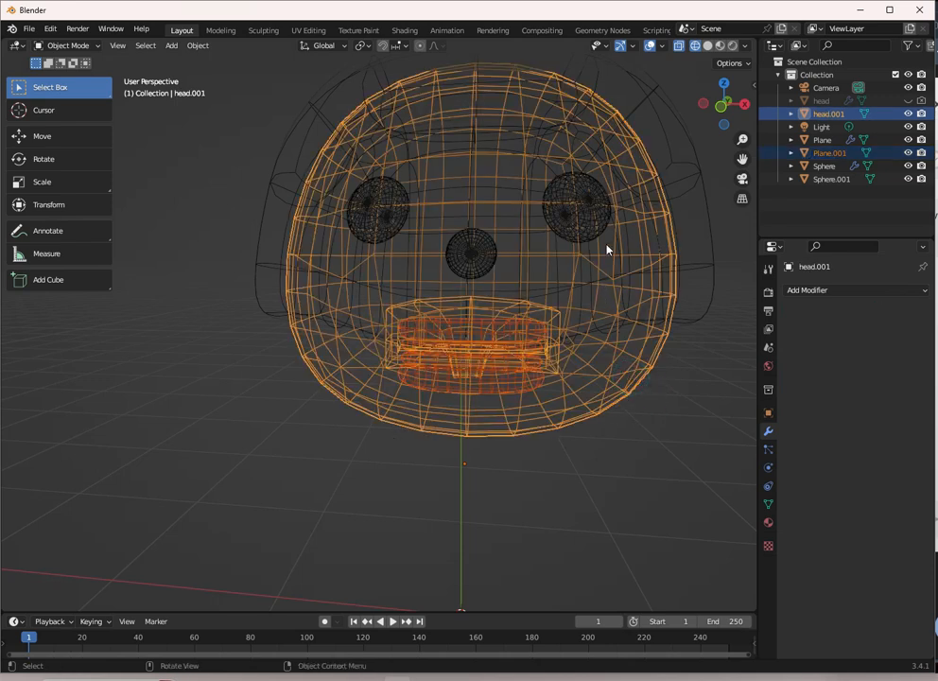
key("ctrl+j")
scroll(596, 254, "down", 2)
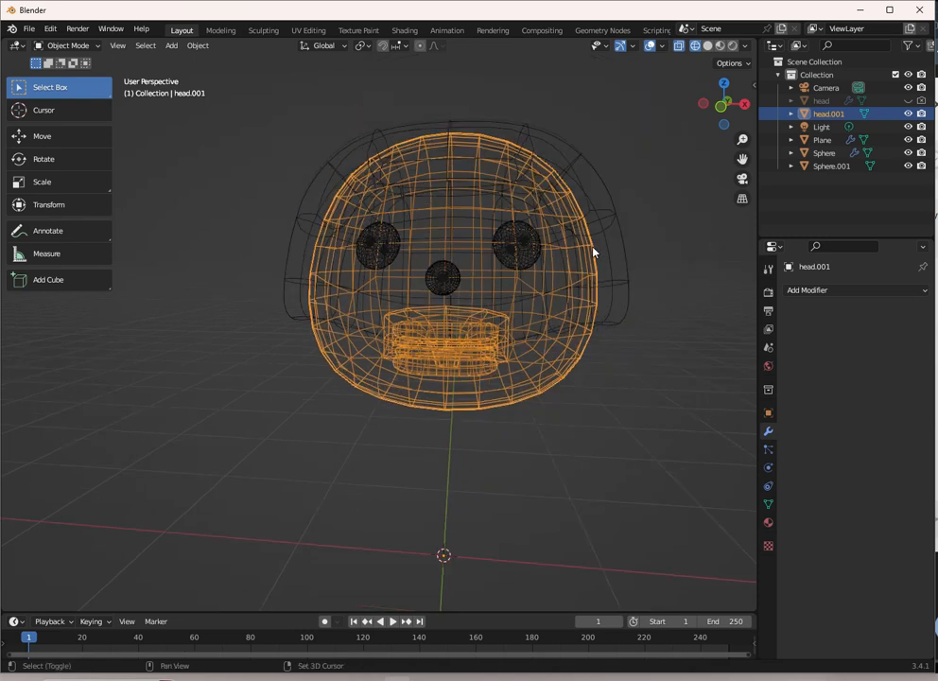
key("shift+z")
scroll(596, 329, "up", 1)
mouse_move(596, 329)
middle_mouse_down()
mouse_move(588, 312)
mouse_move(518, 302)
middle_mouse_up()
left_click(517, 302)
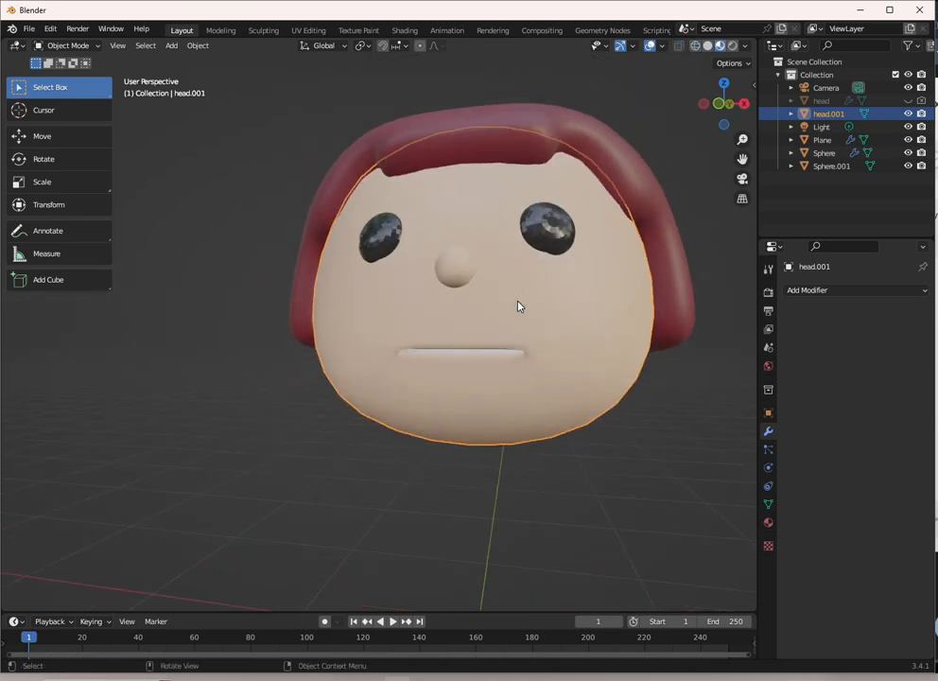
Step: Enable proportional editing in the head's Edit Mode and test lifting the upper lip's centre with an influence size of about 0.35 m
key("Tab")
scroll(518, 302, "up", 3)
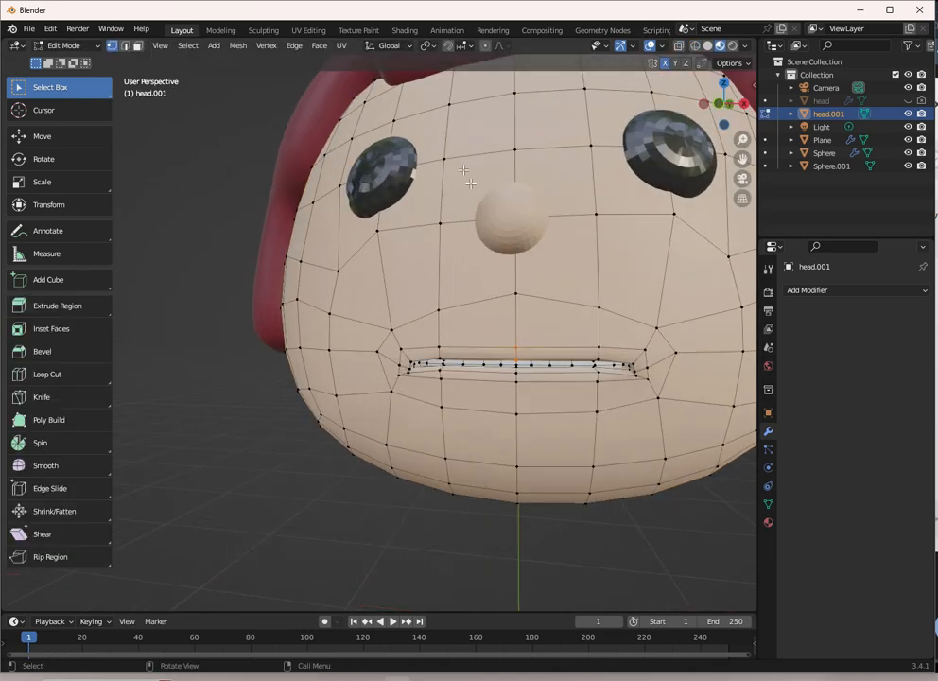
middle_click_drag(558, 278, 578, 68)
left_click(486, 45)
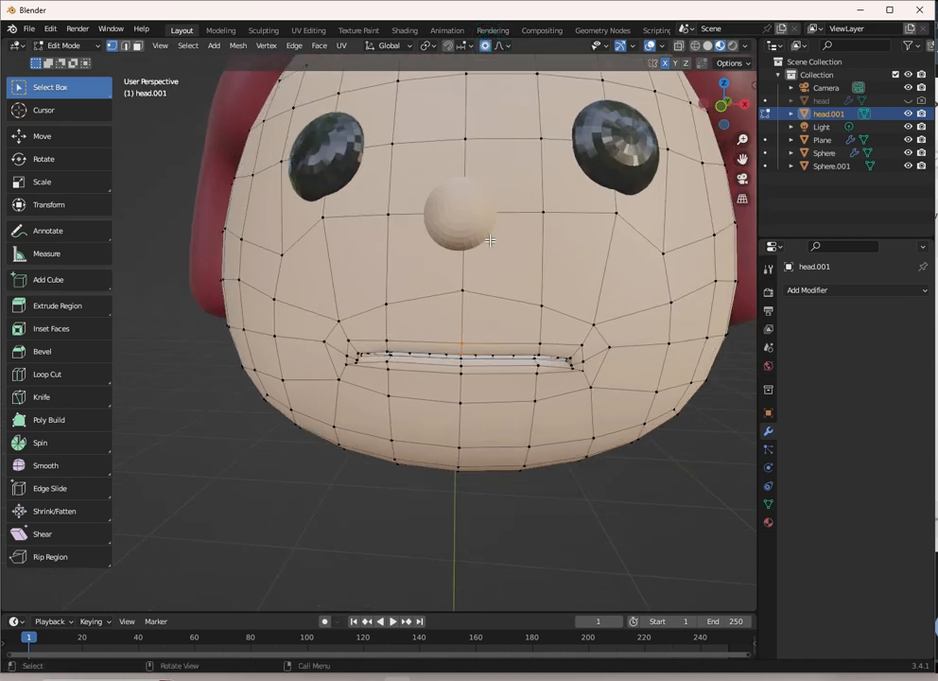
key("g")
scroll(499, 241, "down", 3)
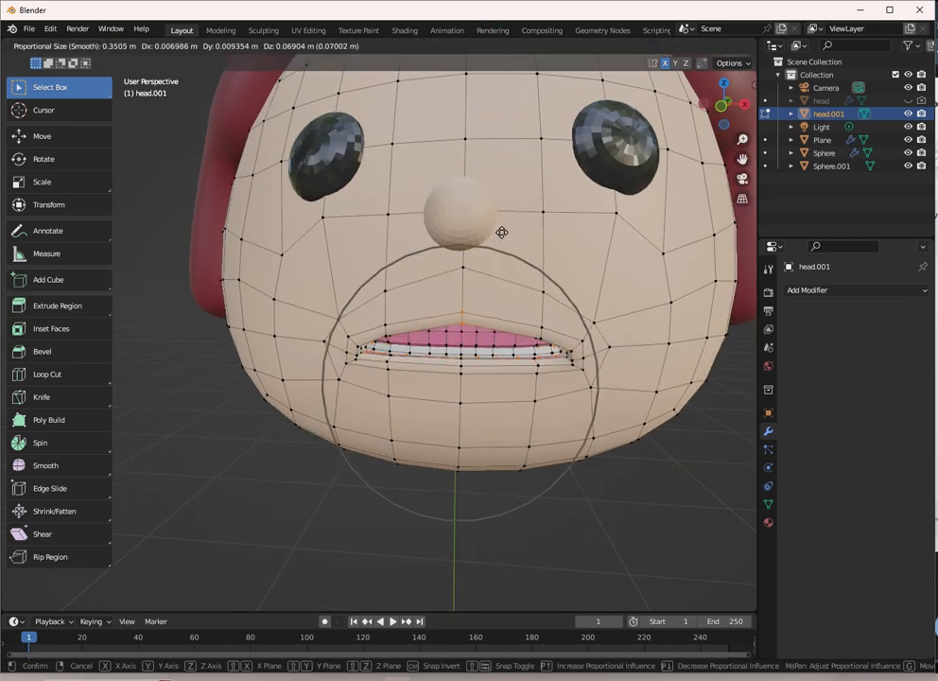
right_click(506, 221)
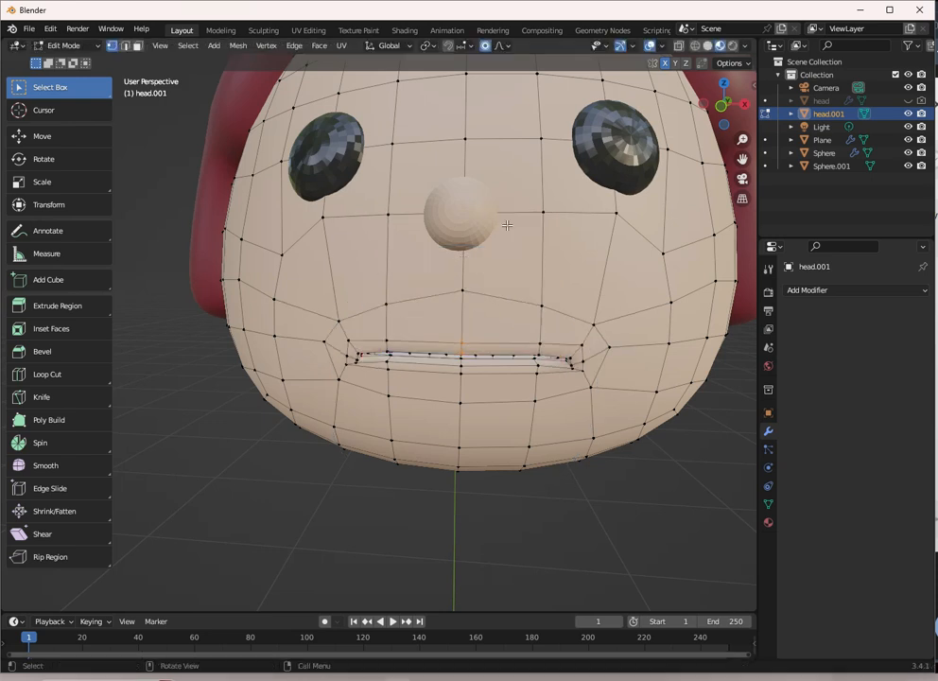
Step: Check the proportional editing falloff options and drop the lower gums and teeth from the selection using wireframe
left_click(504, 46)
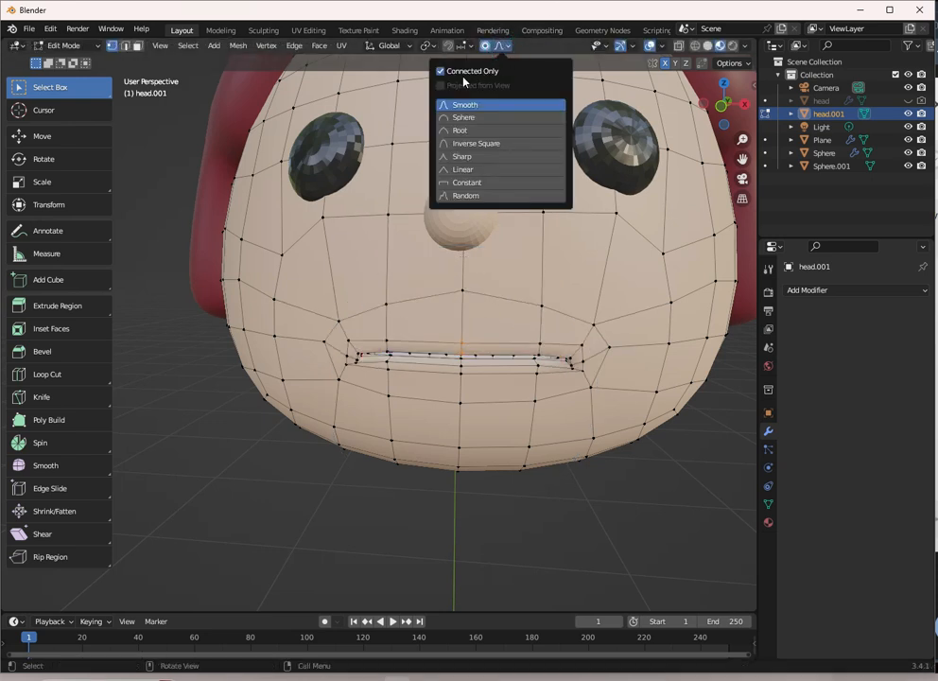
key("shift+z")
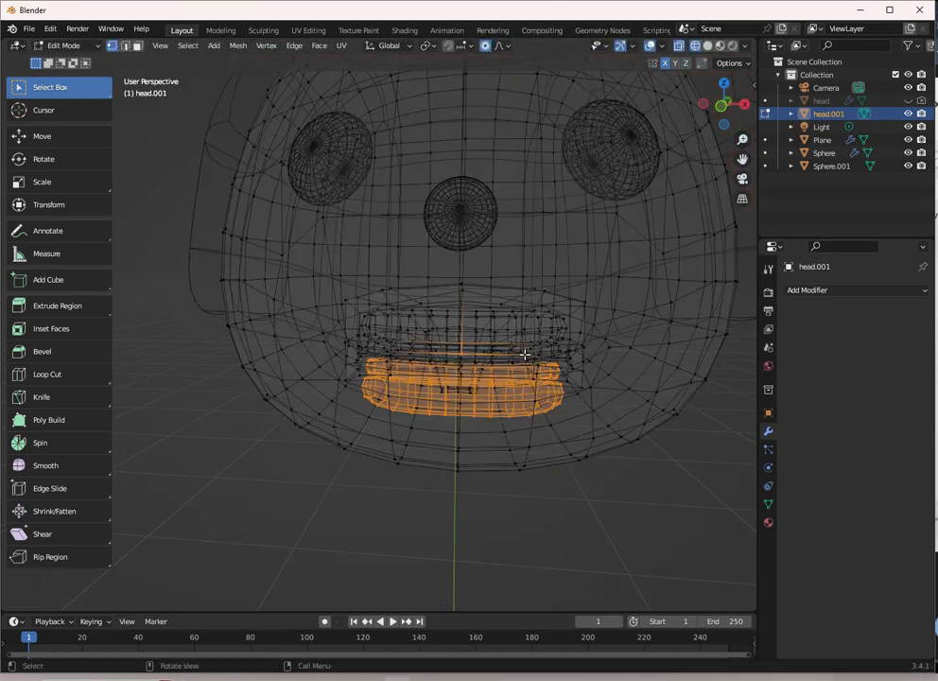
key("b")
left_click_drag(473, 354, 473, 355)
key("shift+z")
mouse_move(472, 355)
middle_mouse_down()
mouse_move(471, 327)
mouse_move(502, 331)
mouse_move(413, 301)
mouse_move(450, 314)
mouse_move(453, 281)
mouse_move(460, 366)
middle_mouse_up()
scroll(475, 326, "up", 1)
Step: Select the centre vertices of the upper lip and try raising them along Z by about 0.08 m
left_click(478, 345)
left_click(477, 356, "shift")
scroll(501, 331, "up", 2)
scroll(413, 301, "up", 1)
scroll(414, 301, "up", 1)
left_click(452, 347, "shift")
scroll(473, 310, "down", 1)
scroll(460, 366, "down", 1)
middle_click_drag(464, 319, 472, 378, "shift")
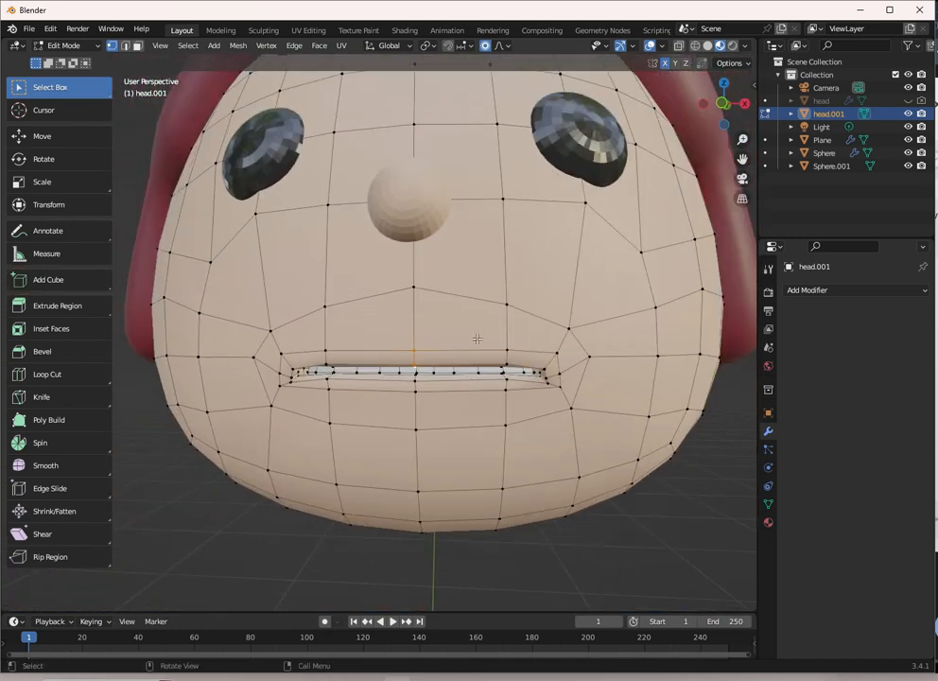
key("g")
key("z")
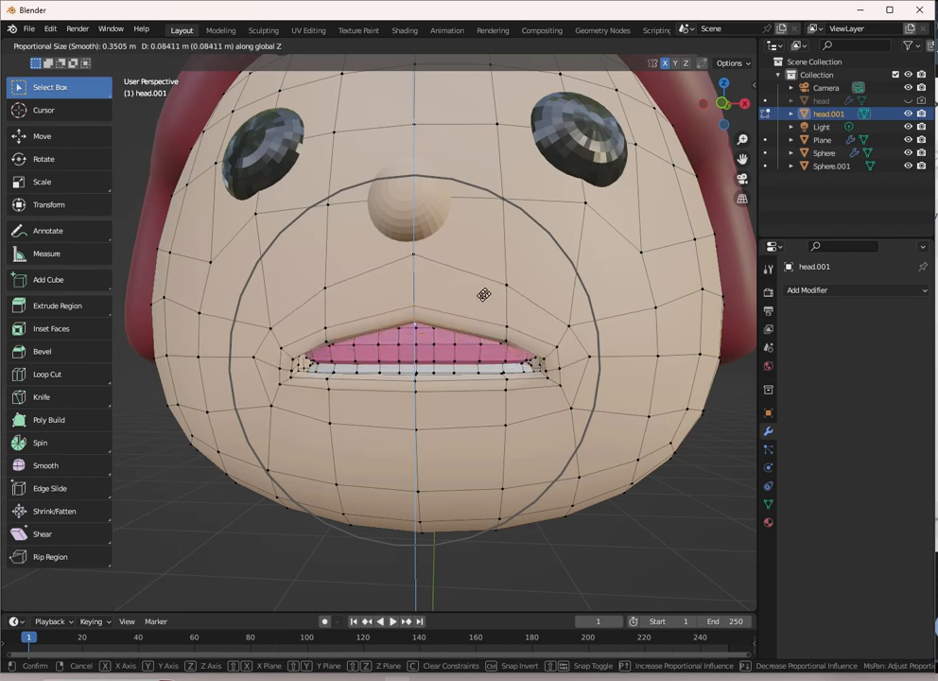
right_click(483, 283)
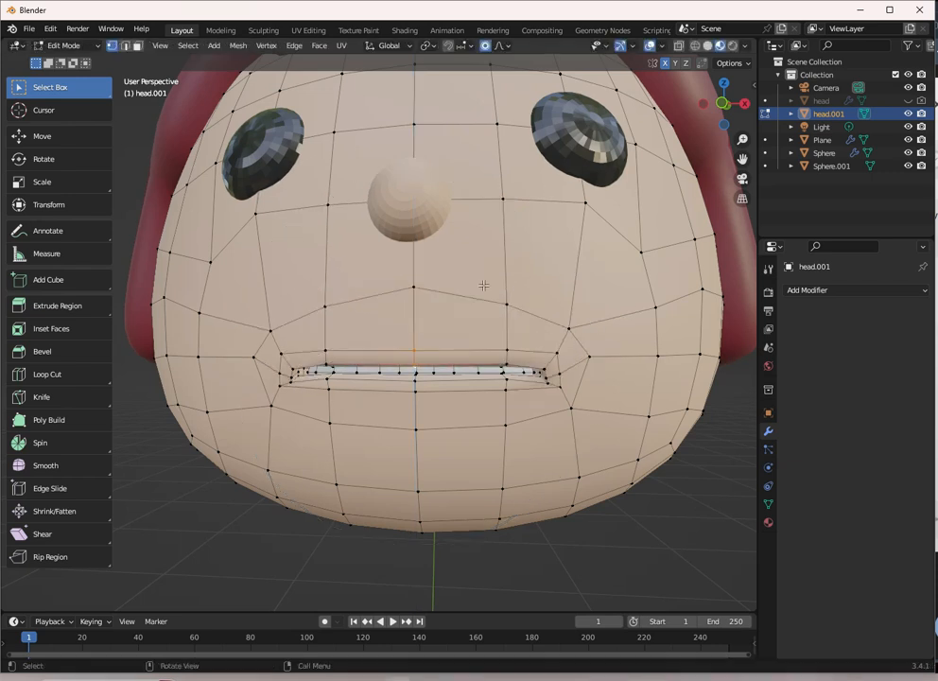
Step: Select the lower lip's centre and try moving it slightly down with proportional editing
middle_click_drag(478, 367, 475, 306, "shift")
scroll(417, 314, "up", 1)
left_click(422, 305)
key("shift+z")
key("shift+z")
key("g")
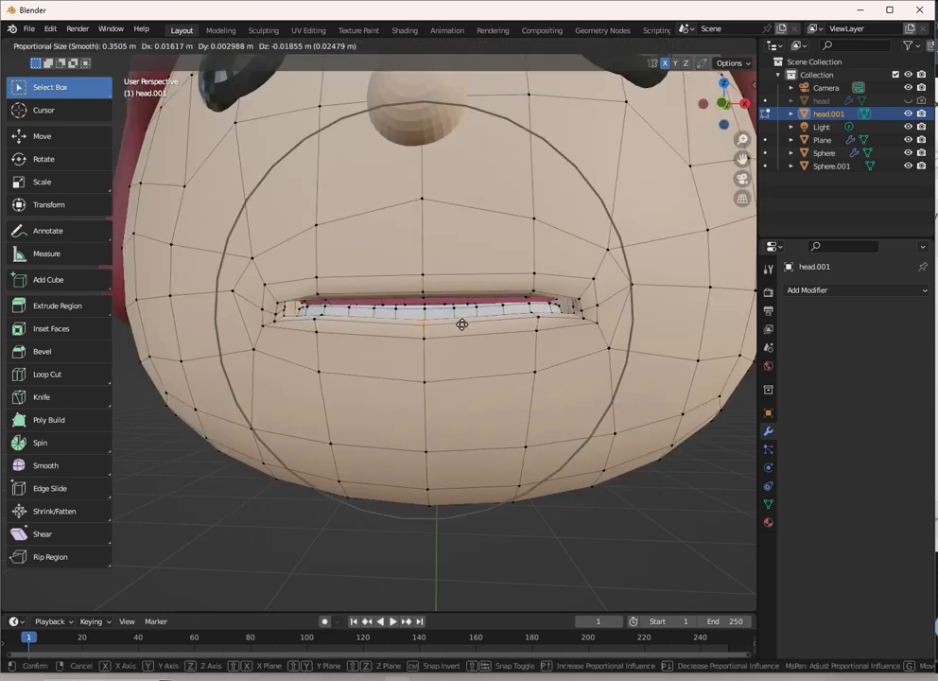
left_click(487, 318)
Step: Try pulling the lower lip's centre down about 0.09 m to open the mouth and view the exposed teeth
key("shift+z")
mouse_move(487, 321)
middle_mouse_down()
mouse_move(433, 377)
mouse_move(402, 375)
mouse_move(516, 305)
middle_mouse_up()
key("shift+z")
left_click(502, 47)
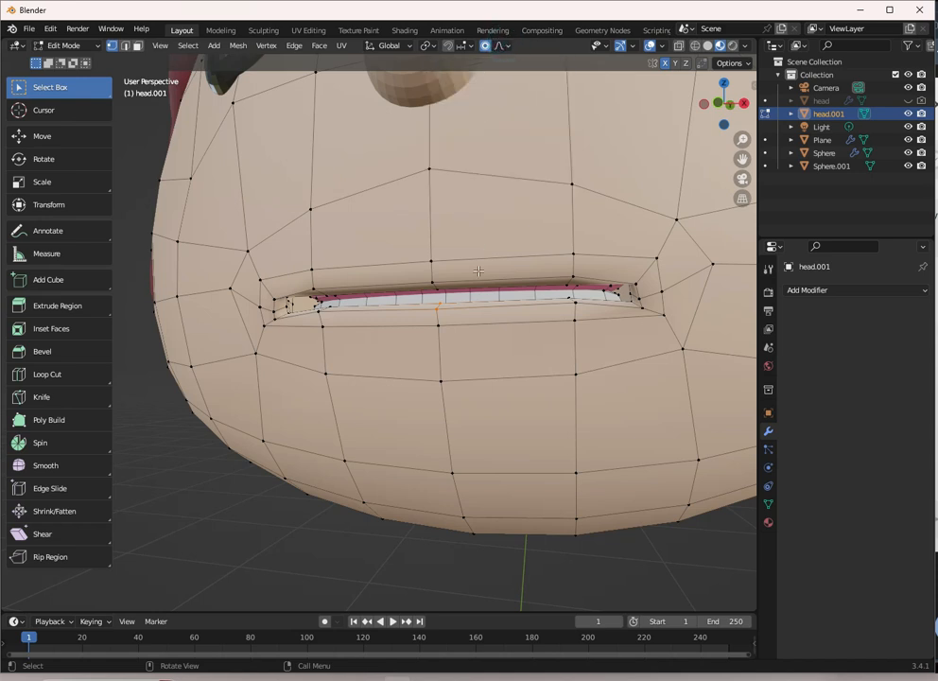
key("g")
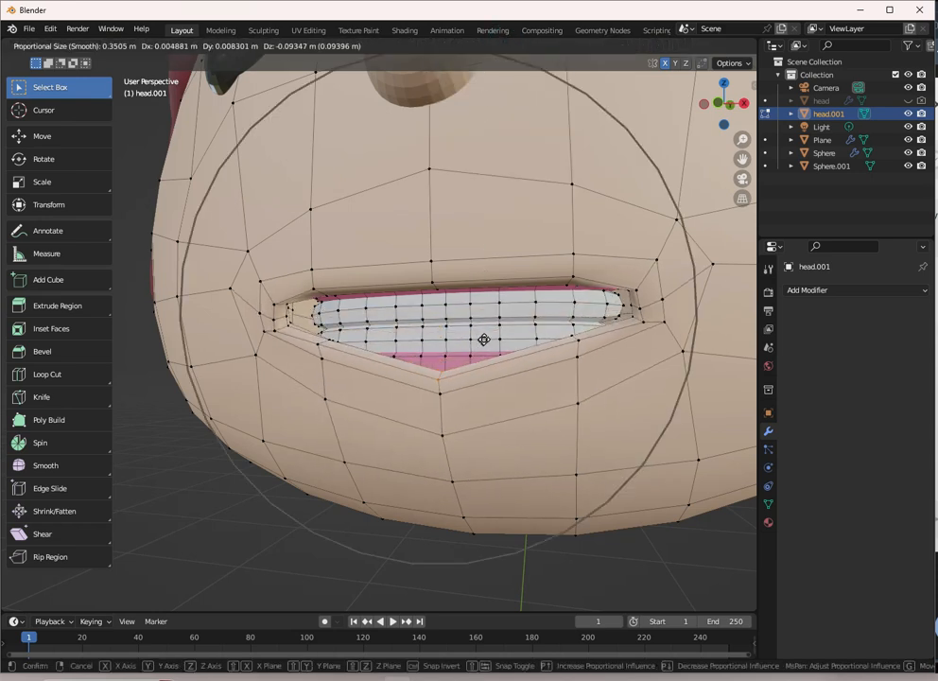
left_click(484, 339)
scroll(502, 312, "down", 4)
middle_click_drag(517, 283, 543, 346)
key("Tab")
scroll(513, 298, "down", 2)
scroll(534, 331, "up", 4)
Step: Undo the lower lip moves and show the closed-mouth head from the front in Object Mode
key("Tab")
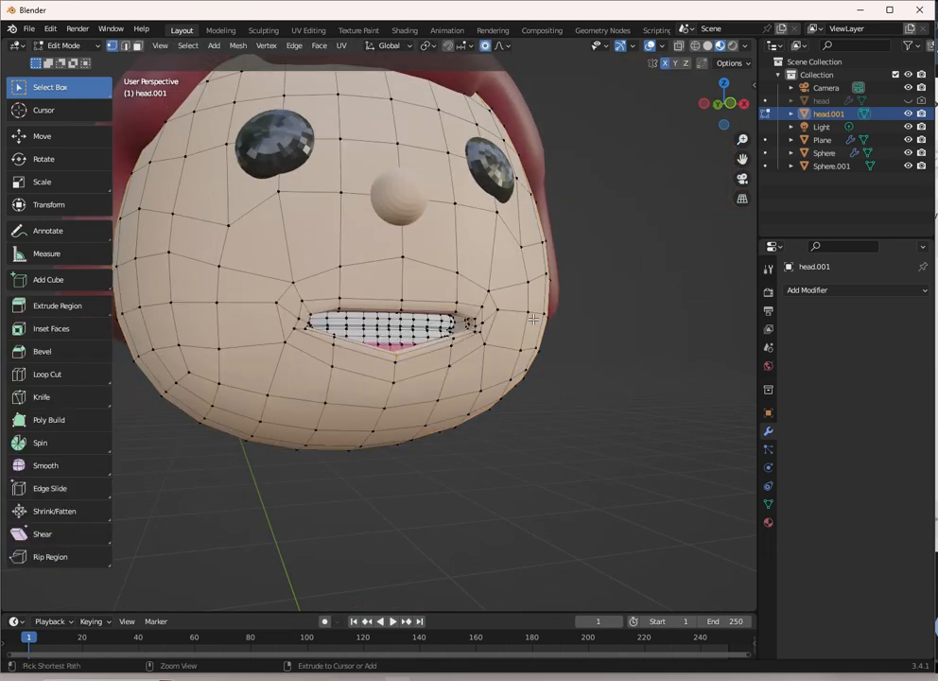
scroll(534, 319, "down", 4)
key("Tab")
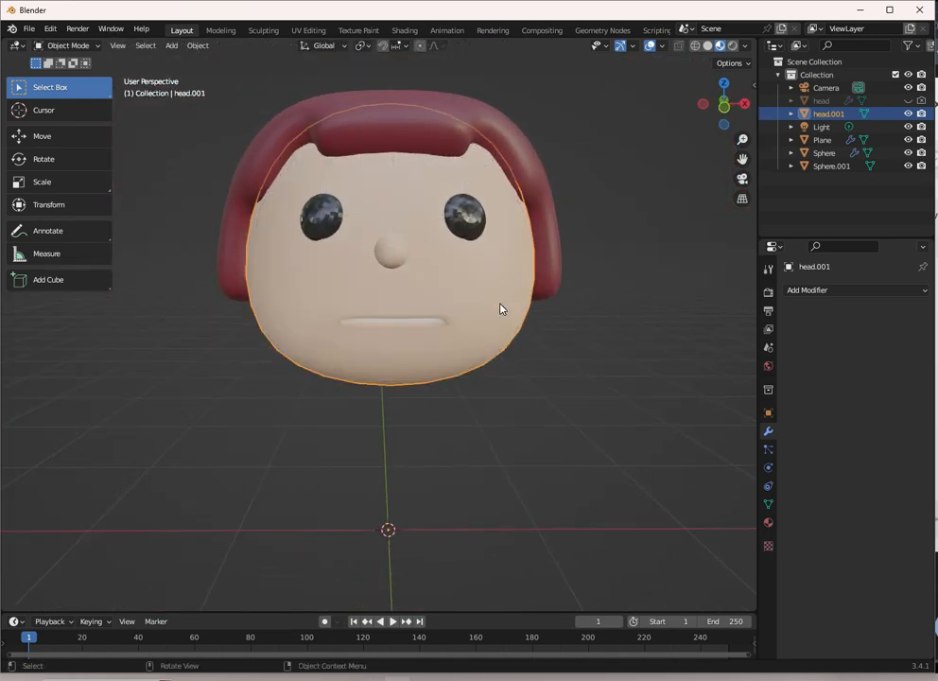
key("KP_1")
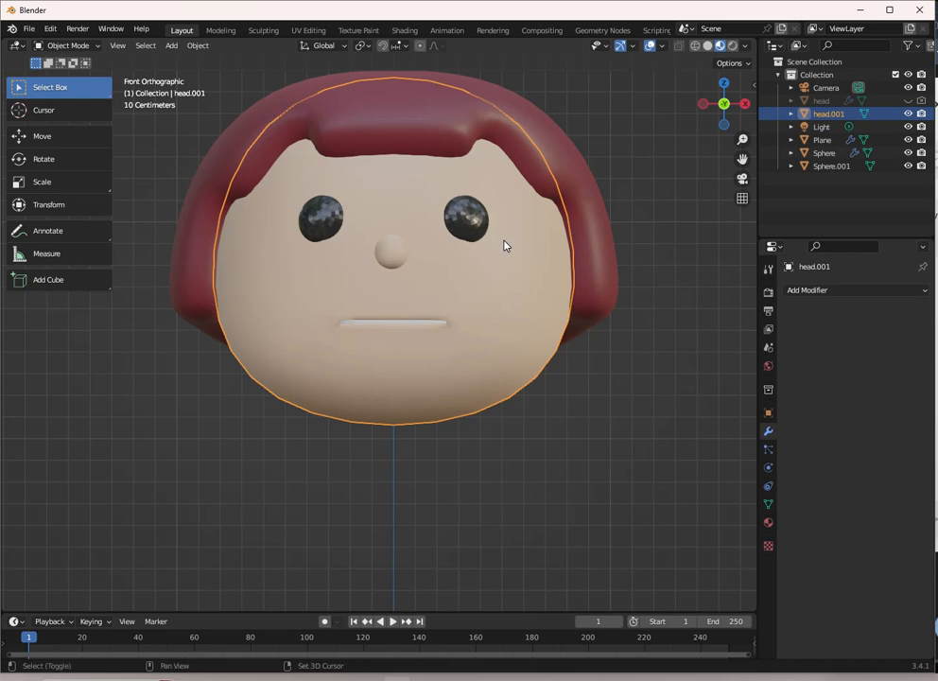
scroll(505, 246, "down", 1)
scroll(480, 364, "up", 3)
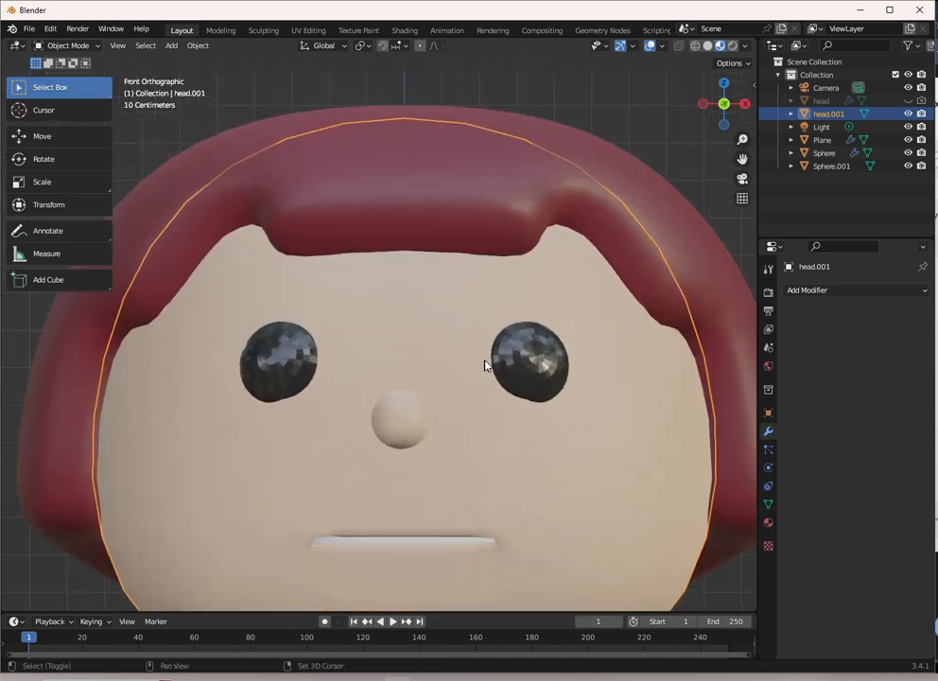
middle_click_drag(501, 327, 503, 409, "shift")
scroll(553, 301, "down", 2)
left_click(618, 187)
key("shift+a")
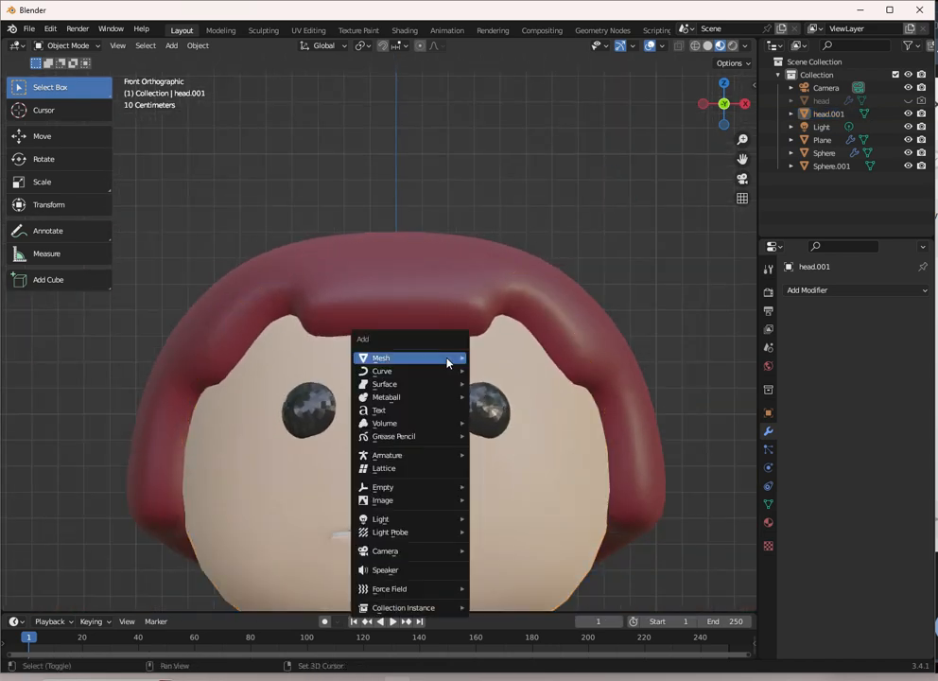
mouse_move(454, 359)
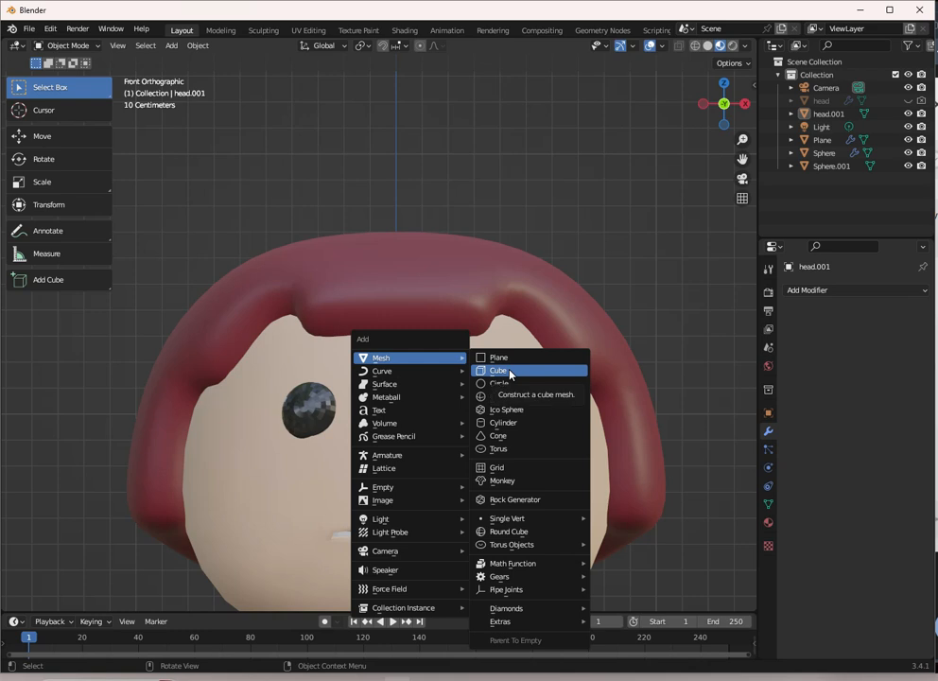
left_click(399, 374)
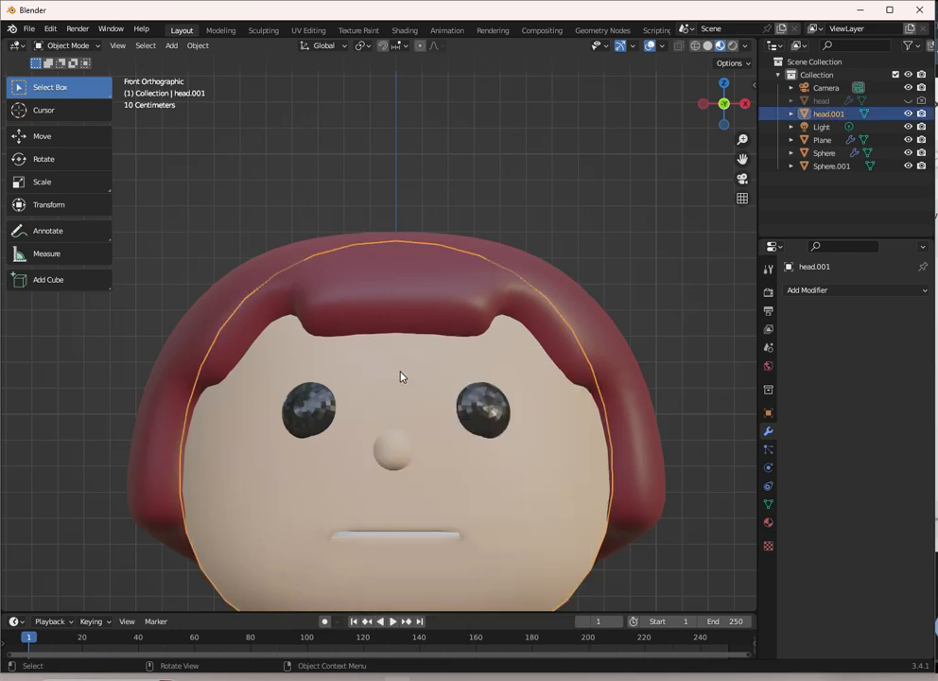
Step: Add a plane inside the head mesh in Edit Mode and try moving it along X
key("Tab")
scroll(416, 392, "down", 4)
middle_click_drag(445, 430, 446, 360, "shift")
left_click(588, 207)
key("shift+a")
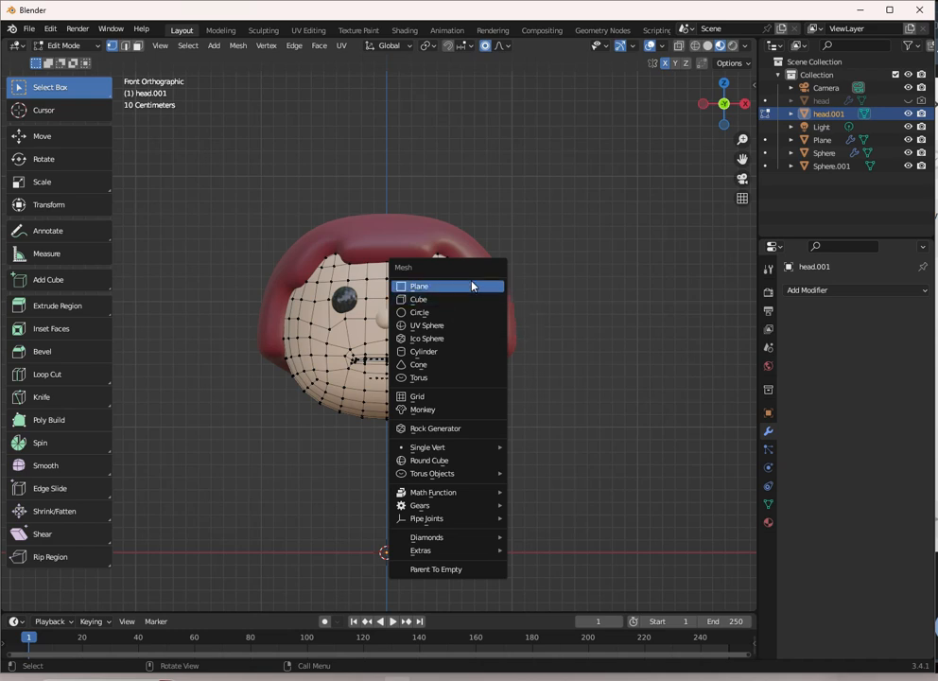
left_click(473, 287)
scroll(504, 398, "down", 4)
middle_click_drag(432, 470, 463, 432)
scroll(399, 432, "down", 2)
key("g")
key("x")
right_click(567, 397)
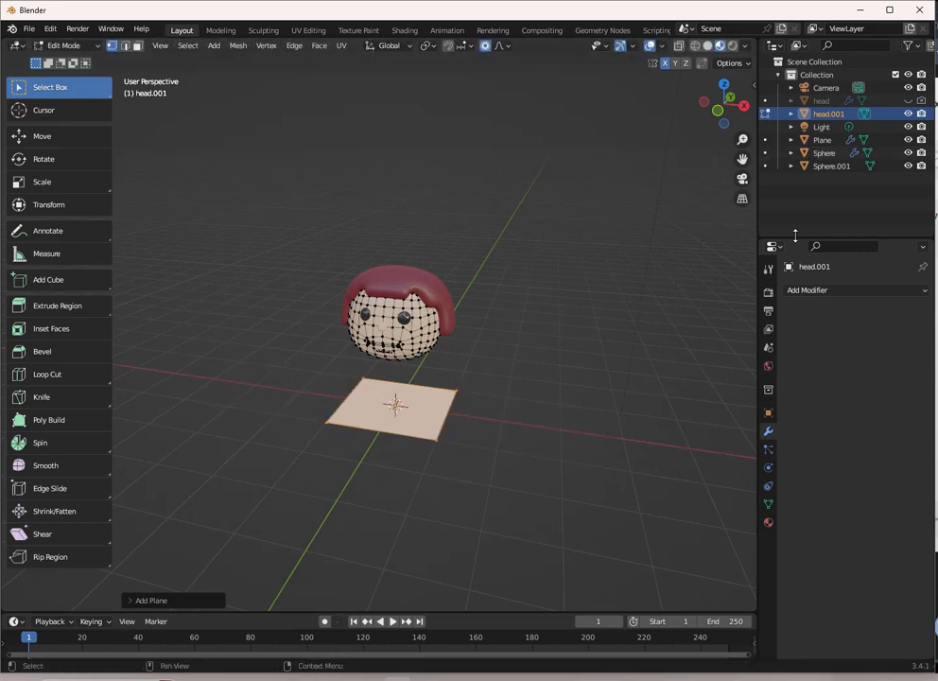
key("g")
key("x")
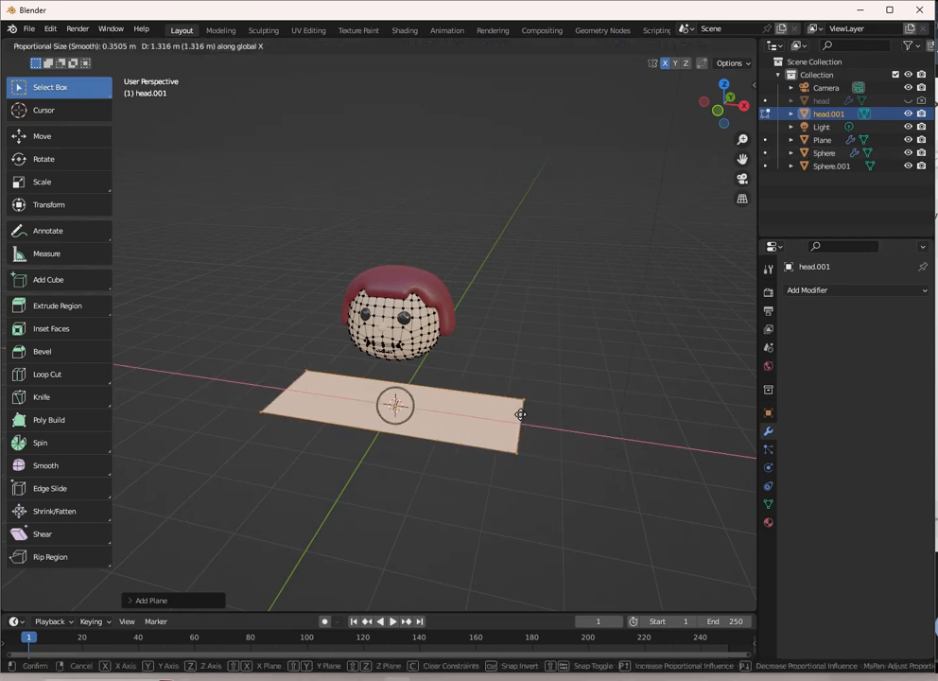
right_click(515, 414)
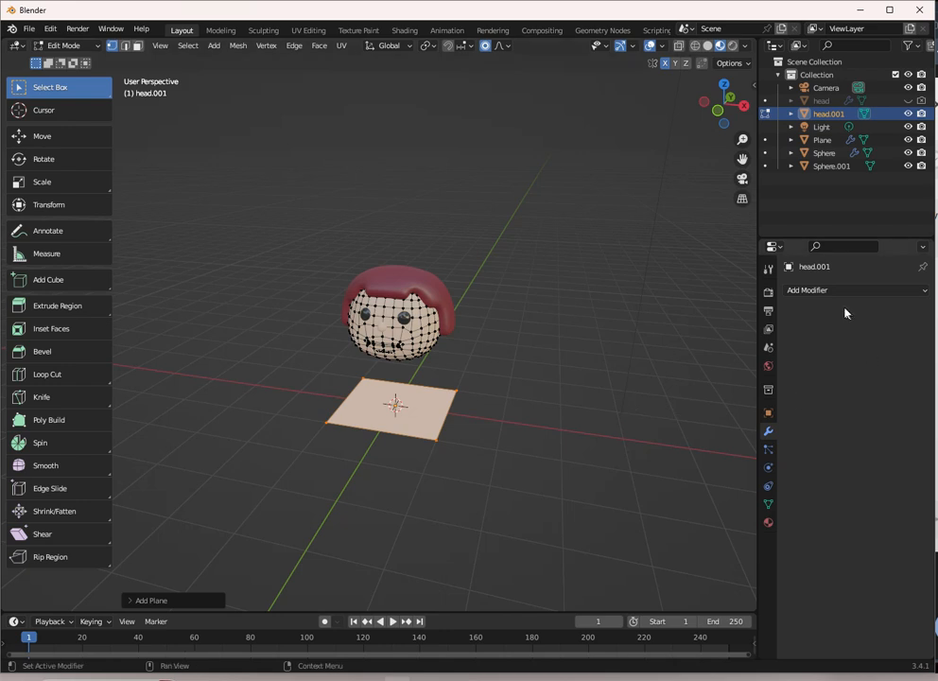
Step: Delete the vertices of the plane added to the head mesh
middle_click_drag(449, 375, 477, 354)
scroll(478, 354, "up", 3)
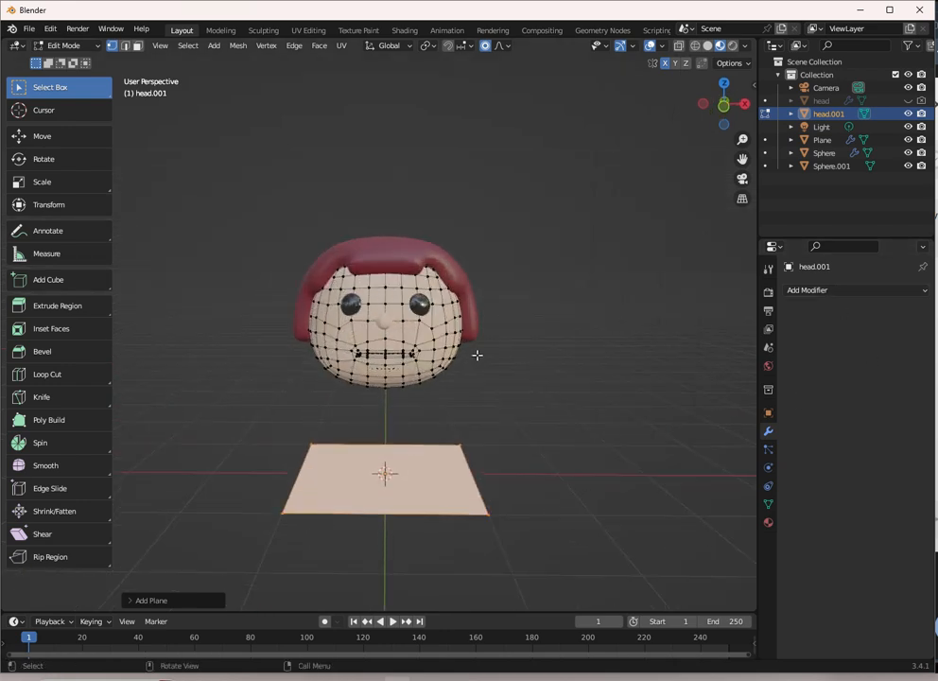
key("x")
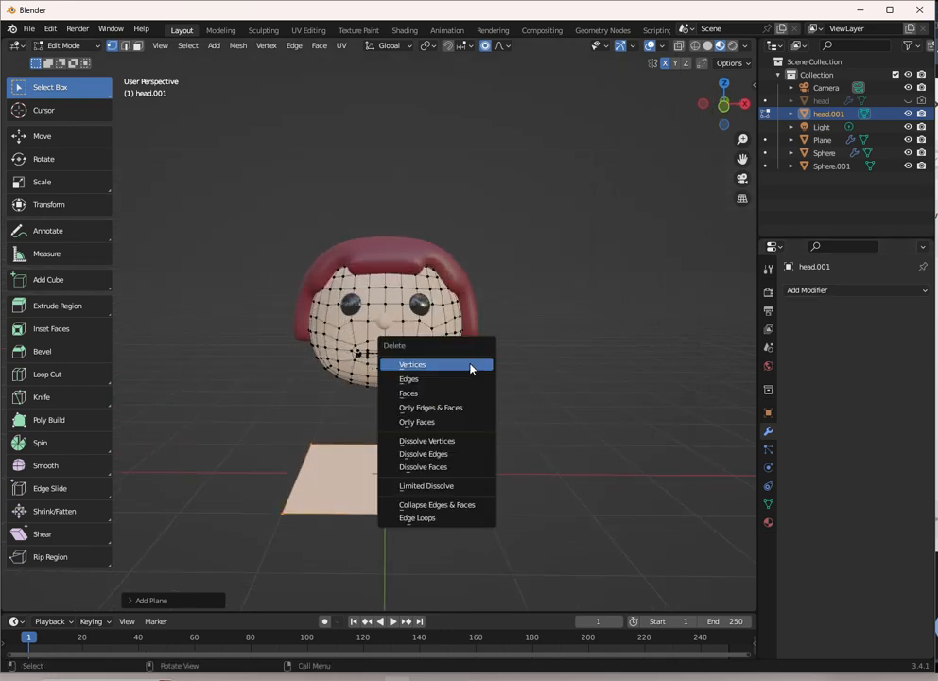
left_click(471, 365)
middle_click_drag(447, 360, 482, 319)
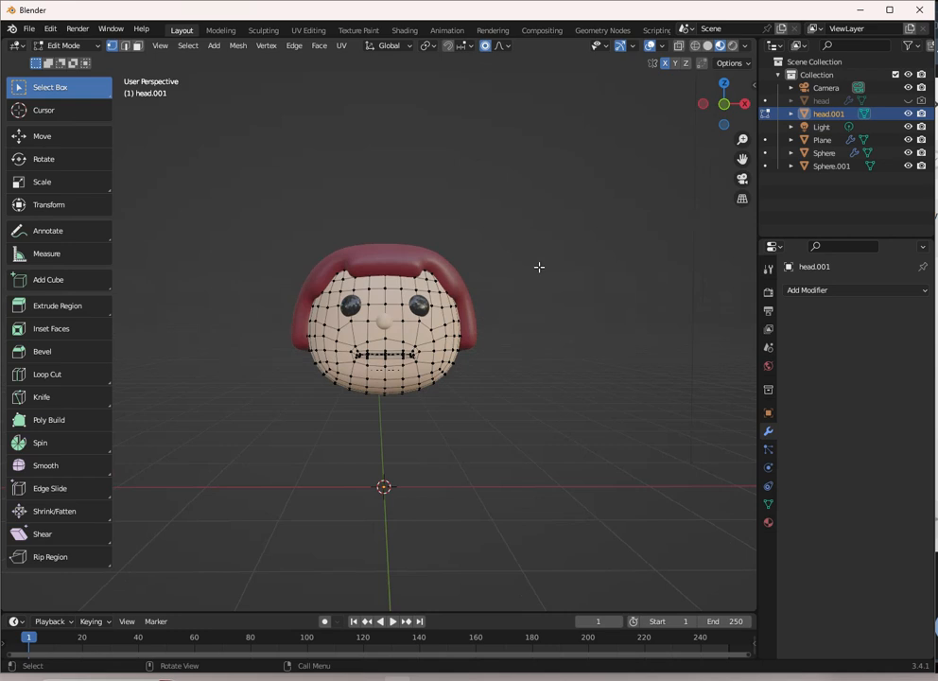
Step: Return to Object Mode and add a plane as a separate object below the head
key("Tab")
key("shift+a")
left_click(602, 268)
middle_click_drag(501, 322, 410, 368)
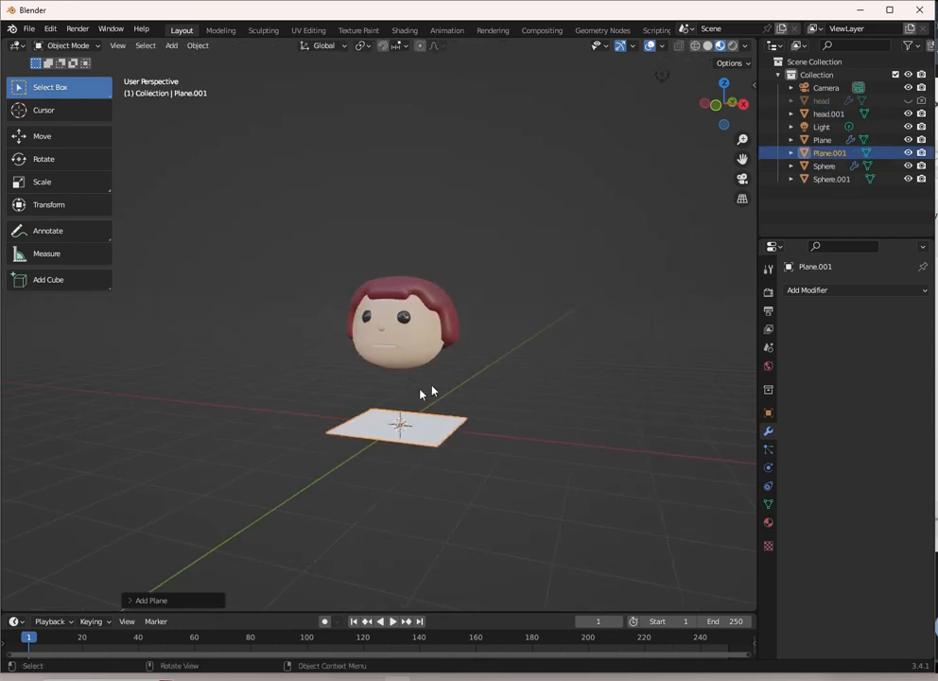
middle_click_drag(375, 270, 443, 345)
scroll(443, 345, "up", 3)
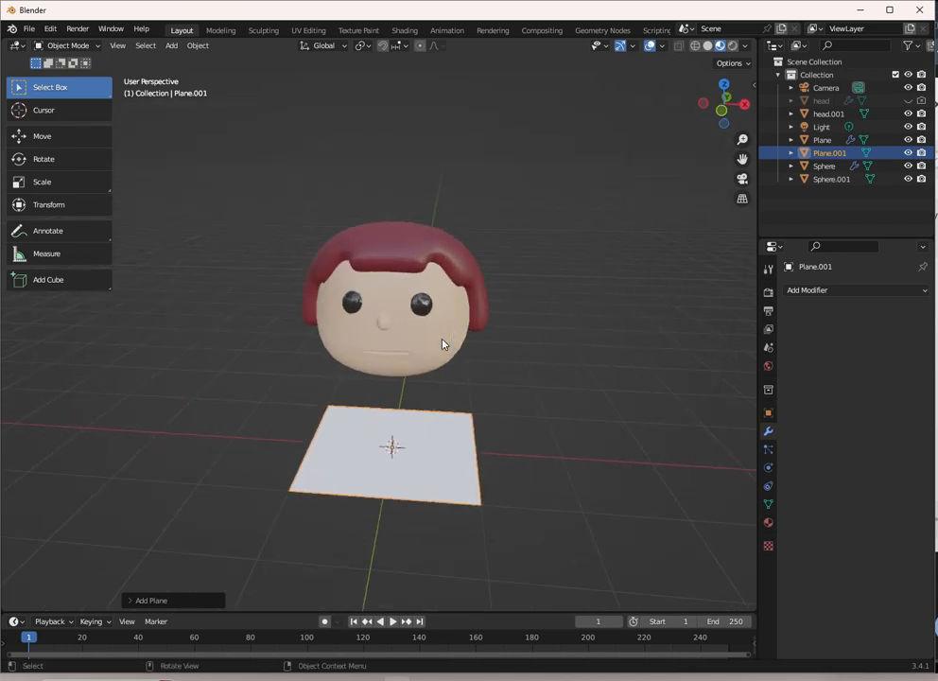
Step: In Edit Mode, move the new plane along X clear of the centre and add a Mirror modifier to it
key("Tab")
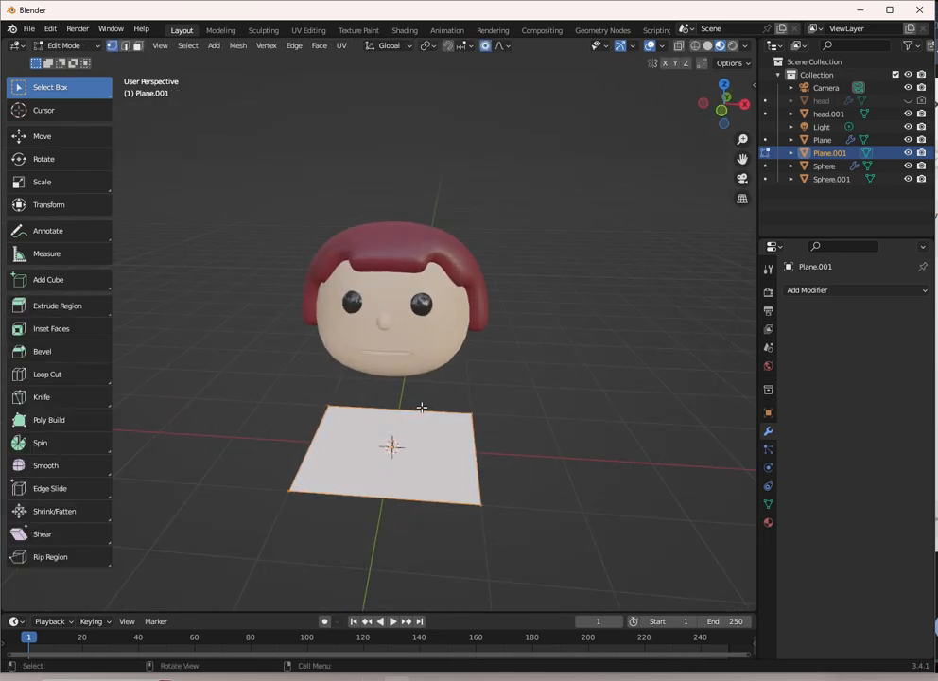
scroll(422, 407, "down", 2)
key("g")
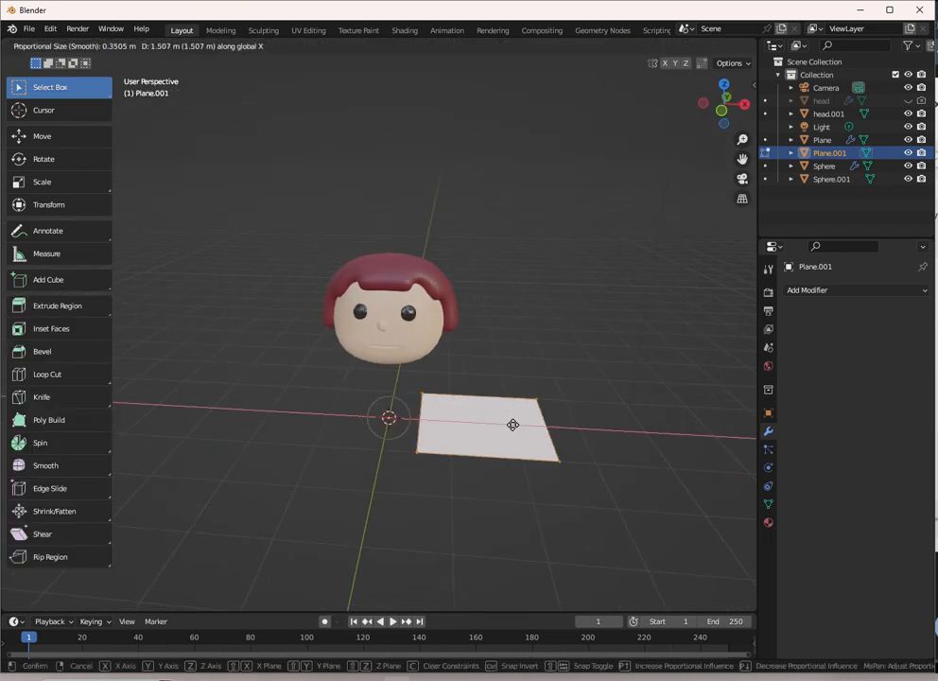
left_click(534, 435)
left_click(857, 289)
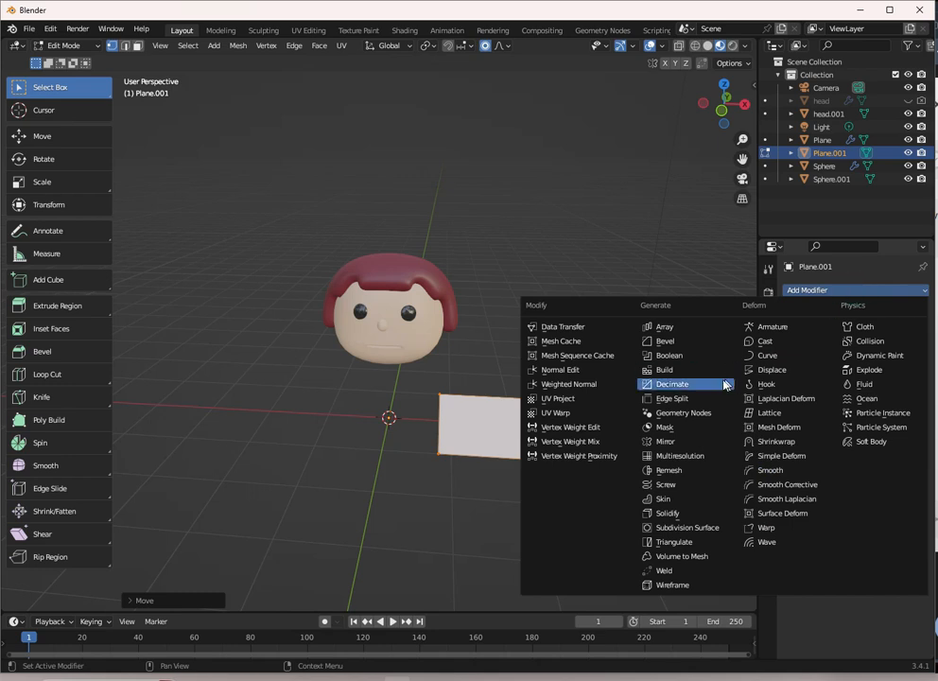
left_click(688, 443)
Step: Rotate the plane 90° about X and turn off proportional editing
middle_click_drag(486, 424, 453, 399)
type("rx90")
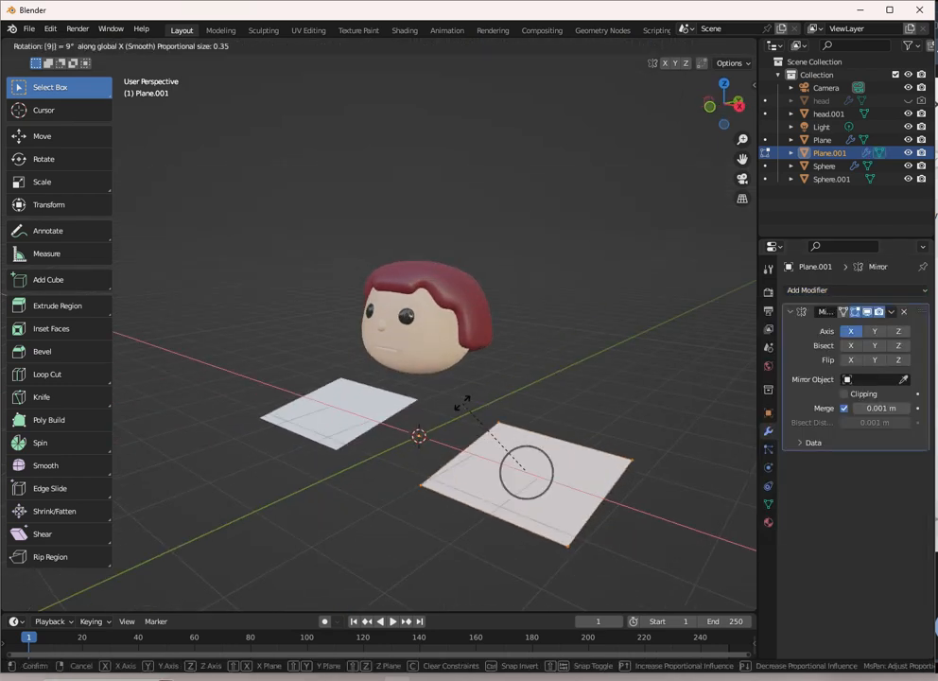
key("Return")
left_click(485, 46)
Step: Raise the upright plane along Z to head height in front view
key("KP_1")
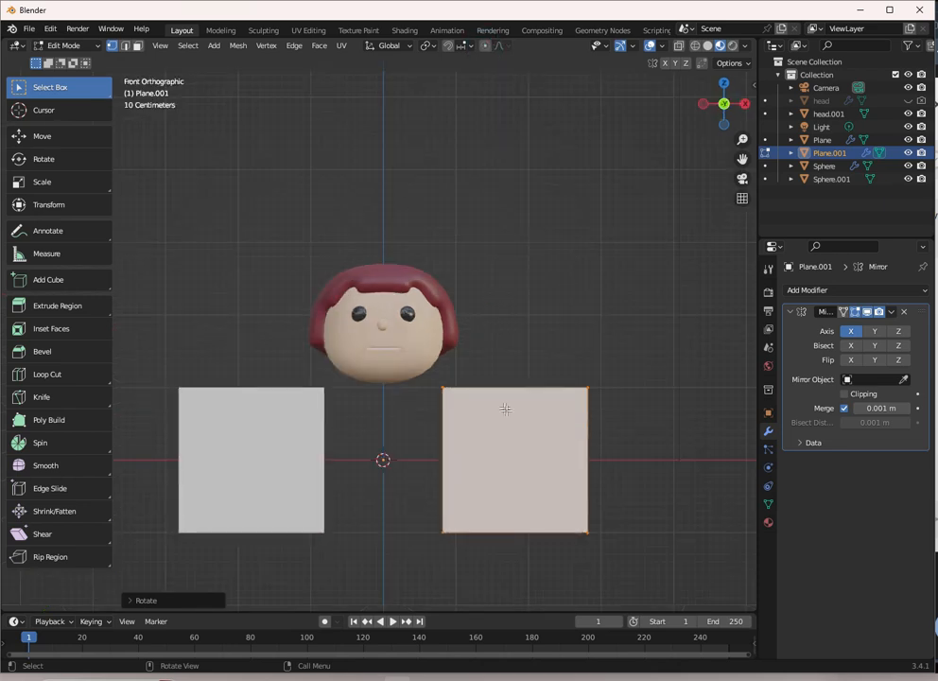
key("g")
key("z")
left_click(515, 299)
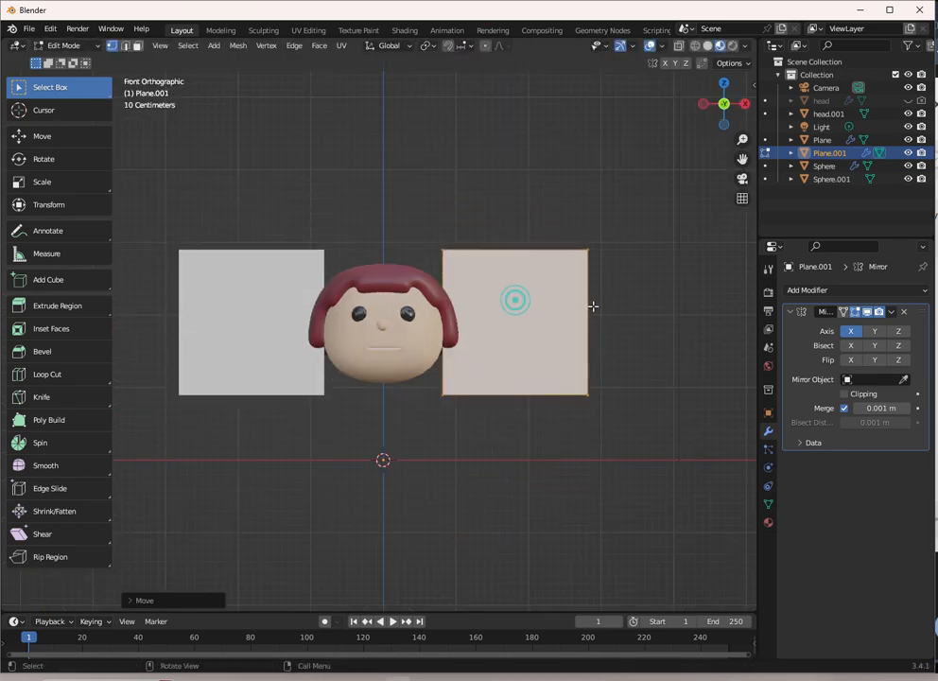
Step: Scale the plane down repeatedly along Z and X into a small rectangle beside the head
key("s")
key("z")
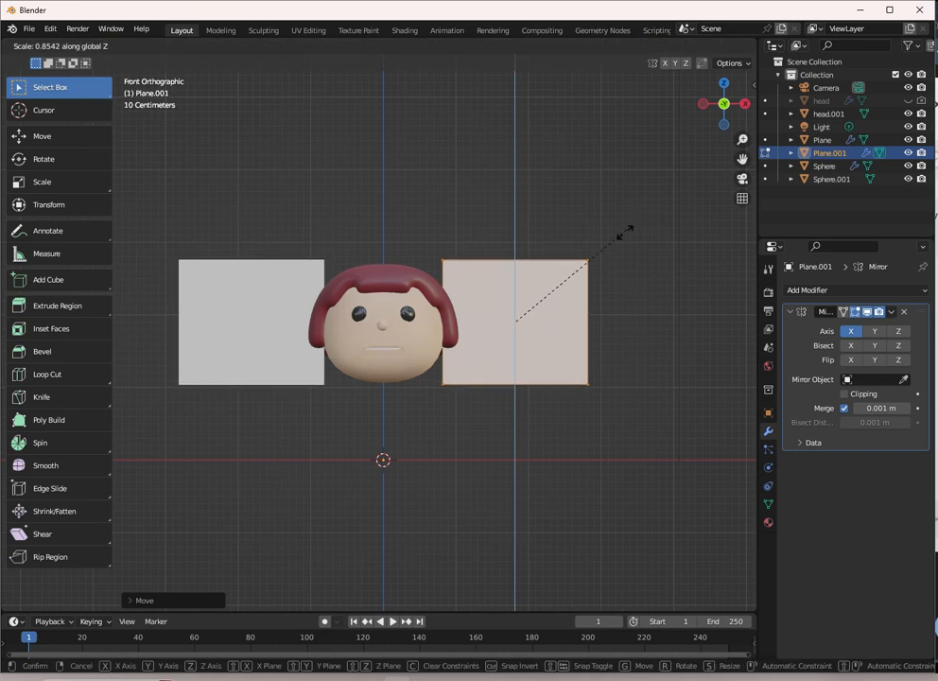
left_click(561, 309)
key("s")
key("x")
left_click(553, 319)
key("s")
key("z")
left_click(561, 281)
key("s")
key("x")
left_click(571, 297)
Step: Move the small rectangle over the forehead and bring it forward along Y in front of the face
scroll(574, 304, "up", 1)
scroll(587, 322, "up", 1)
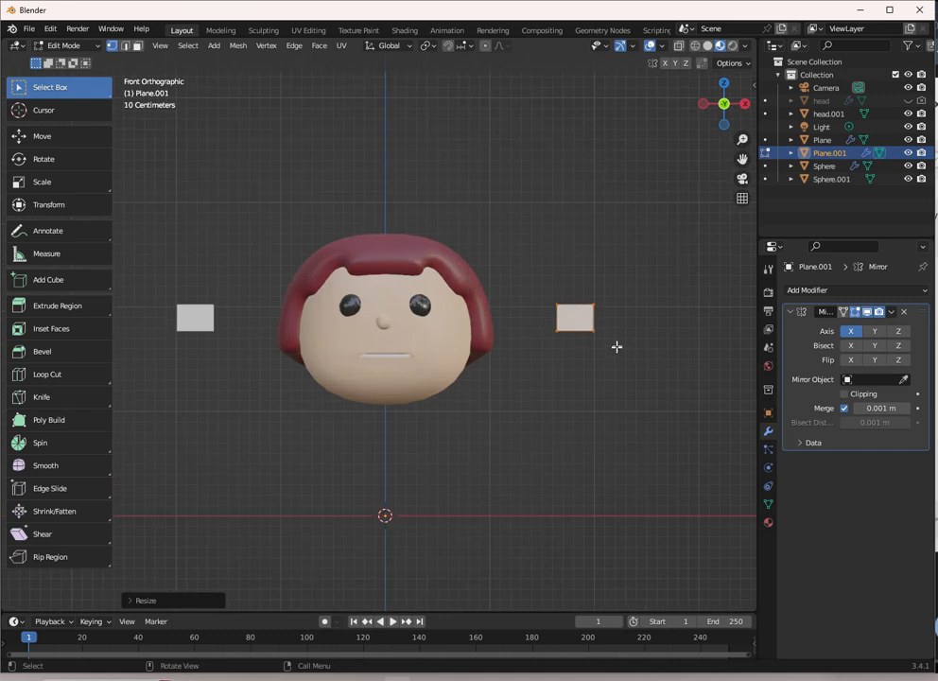
key("g")
left_click(444, 302)
middle_click_drag(444, 302, 383, 312)
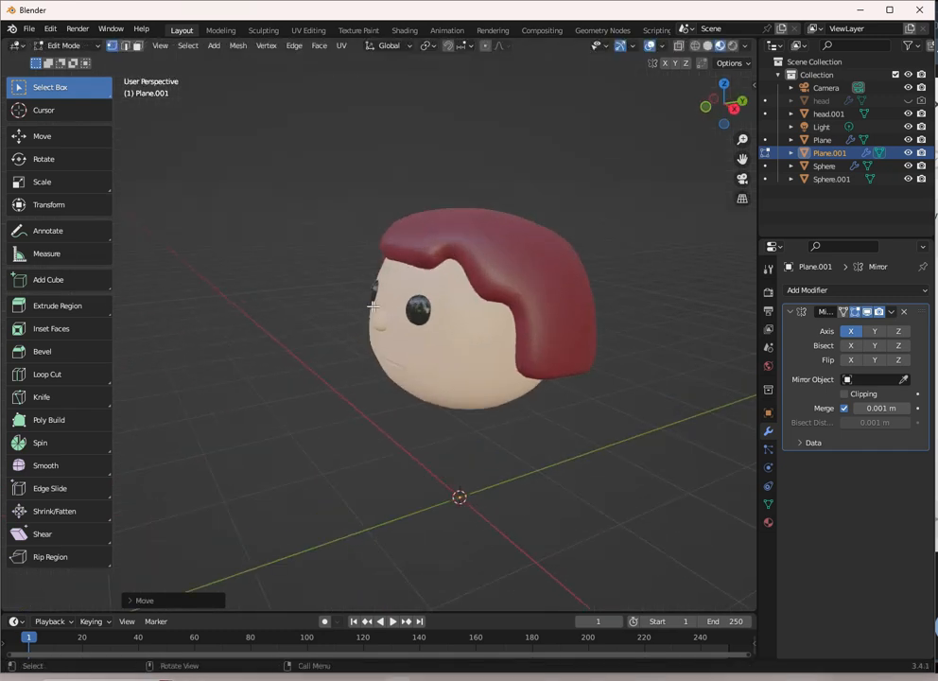
key("g")
key("y")
left_click(330, 320)
key("Tab")
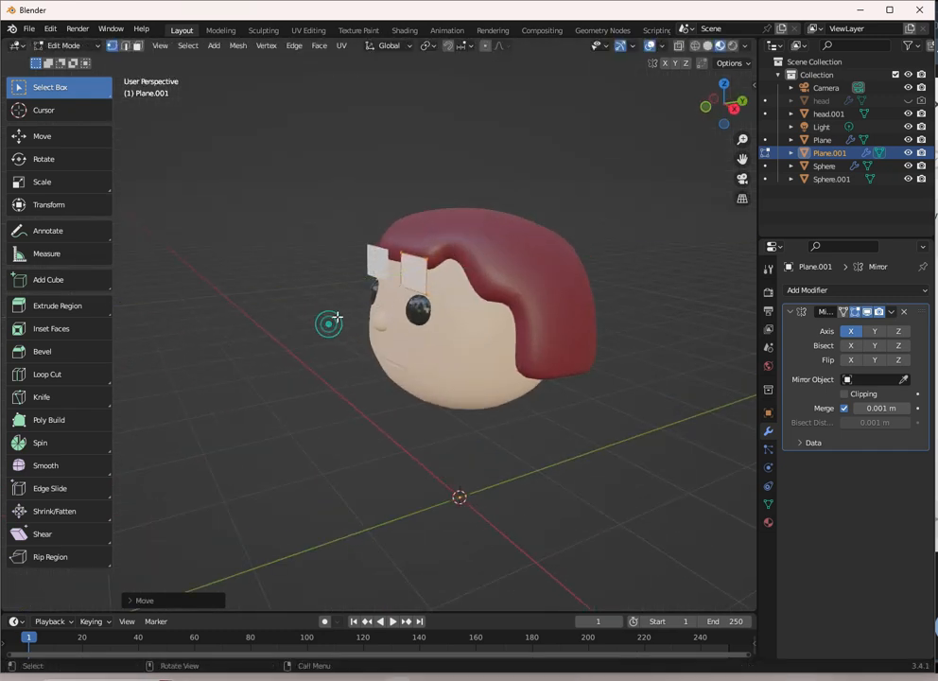
Step: Shrink the rectangle uniformly to less than half its size and position it just above the eye
key("KP_1")
scroll(507, 231, "up", 2)
middle_click_drag(507, 230, 509, 388, "shift")
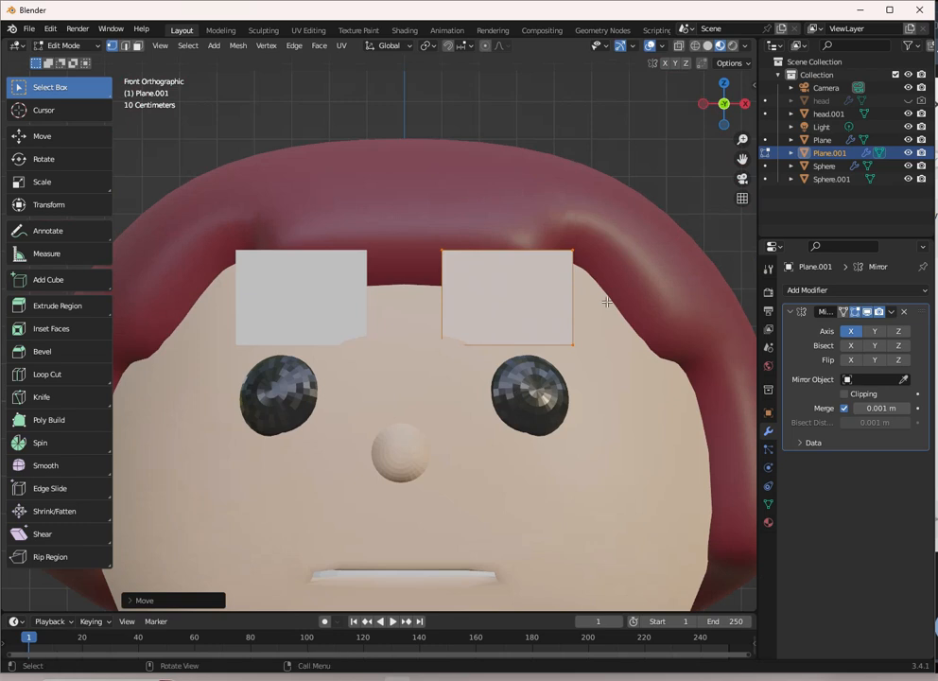
scroll(607, 300, "up", 4)
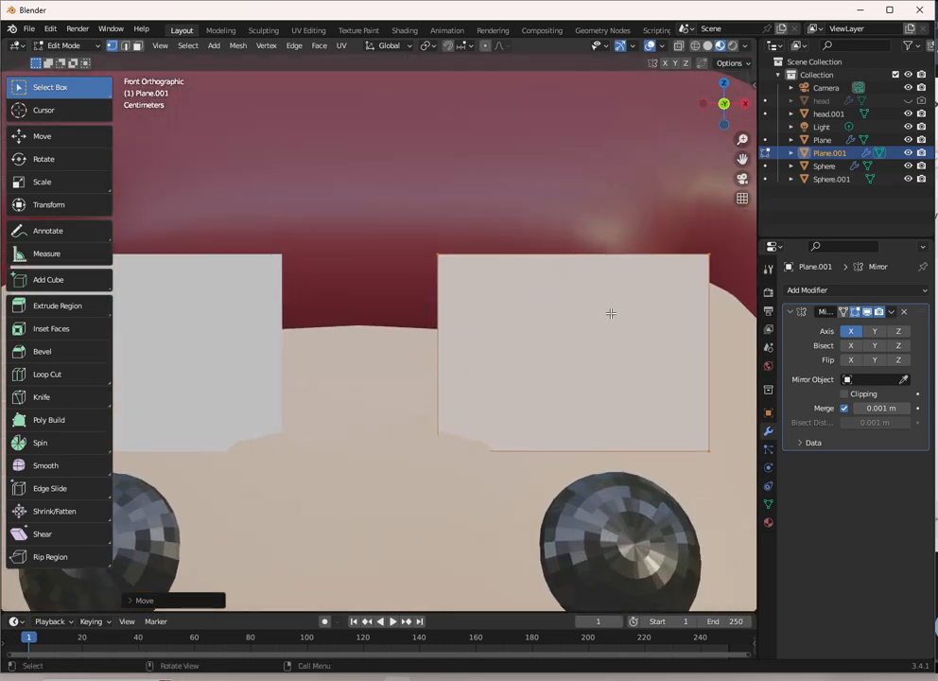
key("s")
left_click(586, 377)
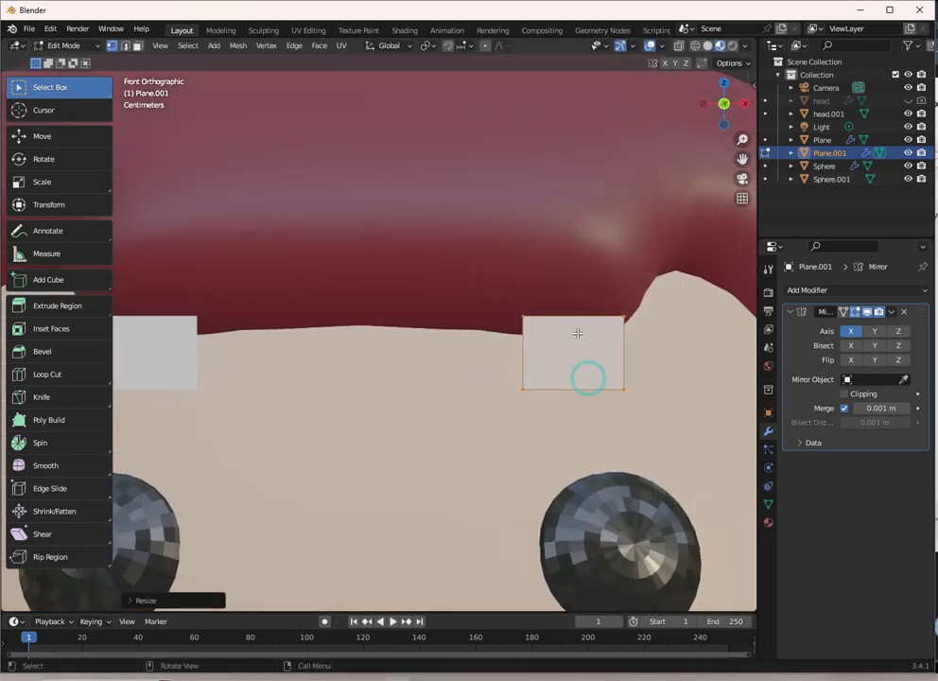
key("g")
left_click(614, 391)
Step: Adjust the rectangle's height and width by scaling it along Z and X to form the eyebrow's first segment
middle_click_drag(614, 391, 538, 350)
key("s")
key("z")
left_click(569, 330)
key("s")
key("x")
left_click(549, 335)
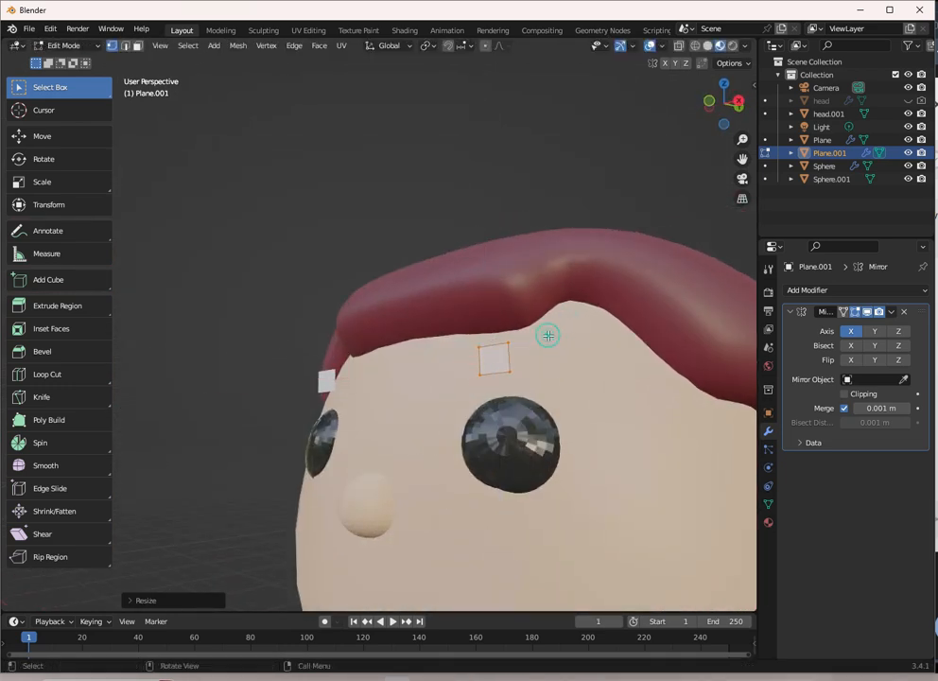
Step: Extrude the rectangle's outer edge outward by one segment and rotate the new edge to begin the eyebrow's arch
key("KP_1")
left_click(499, 351)
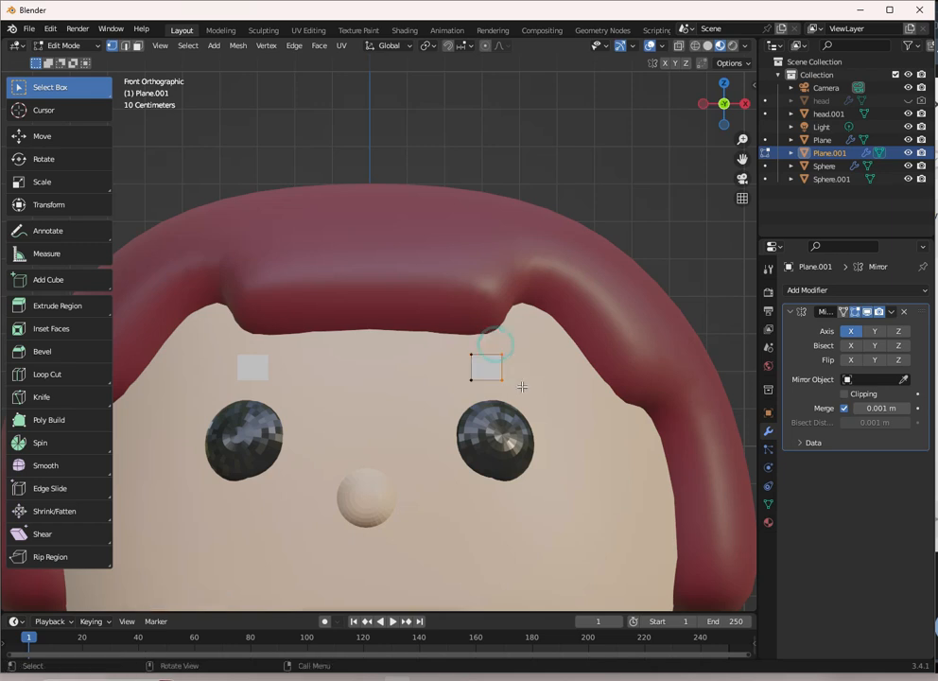
key("e")
left_click(577, 359)
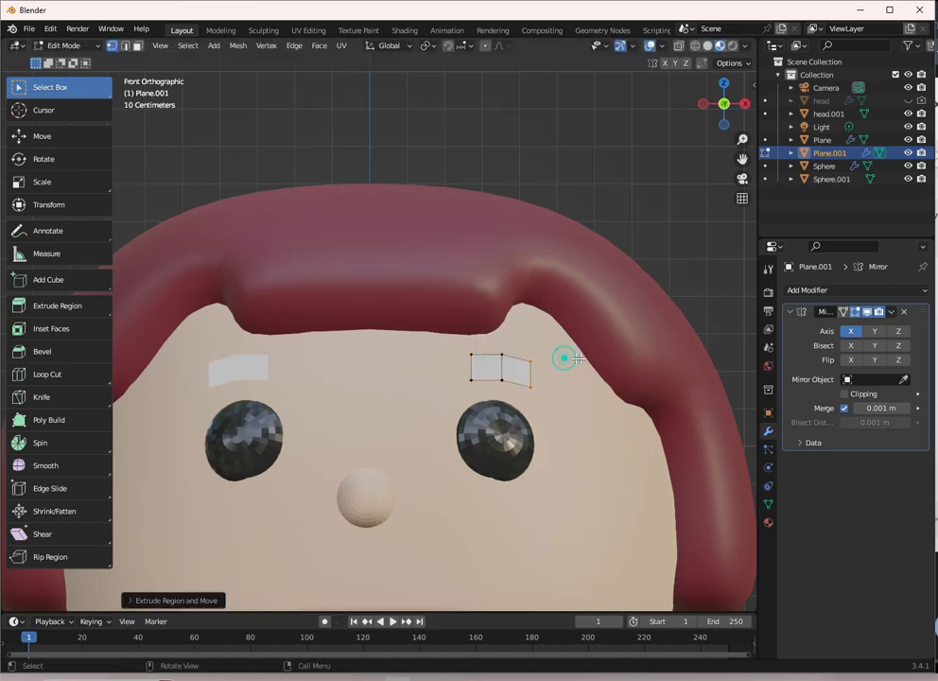
key("r")
left_click(598, 383)
Step: Extrude another eyebrow segment outward and down, rotate its end edge and scale it narrower into a taper
key("e")
left_click(625, 398)
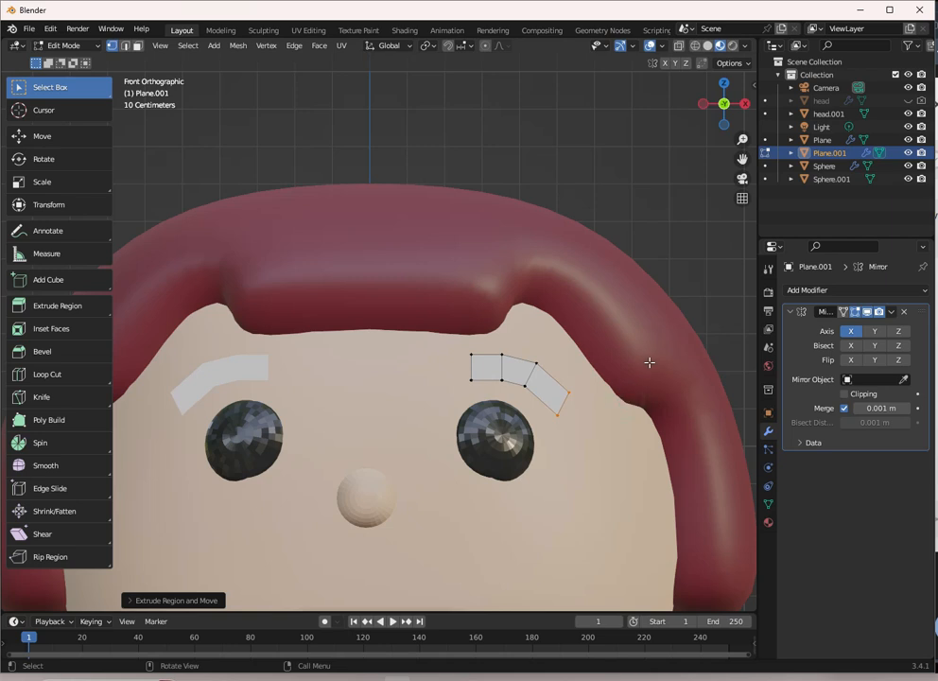
key("r")
left_click(633, 394)
key("s")
left_click(628, 382)
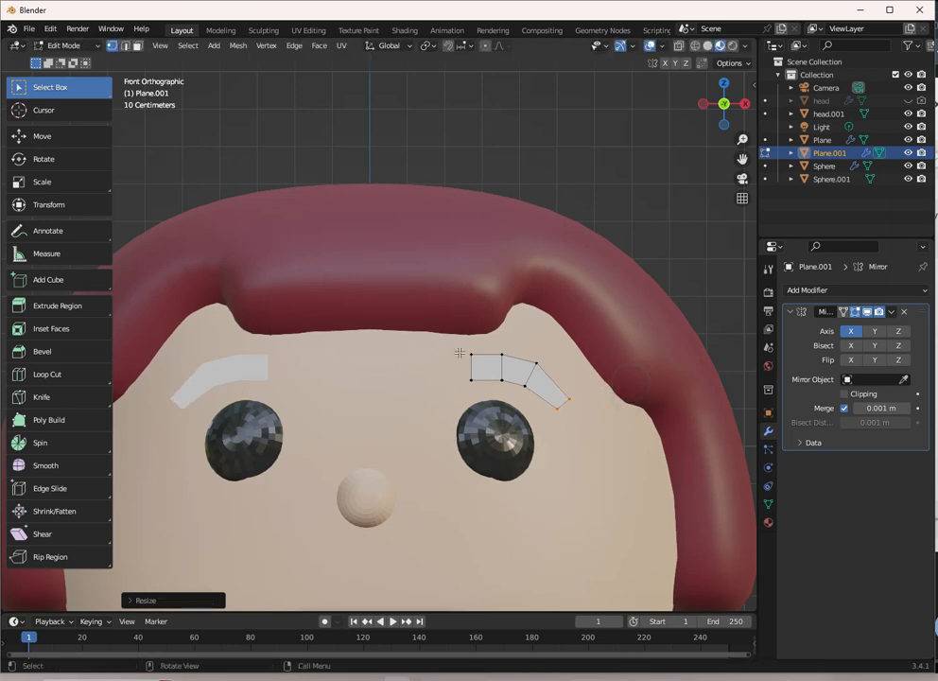
Step: Extrude the eyebrow's inner edge towards the nose and scale the new edge up slightly, by about 1.14
left_click(471, 357)
left_click(471, 357, "shift")
key("e")
left_click(556, 355)
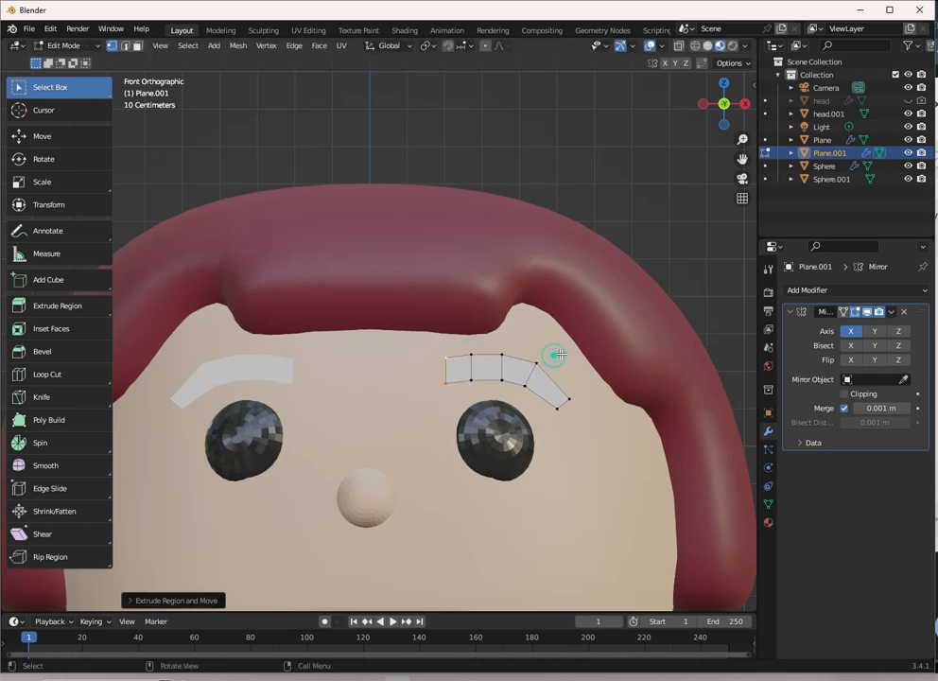
key("s")
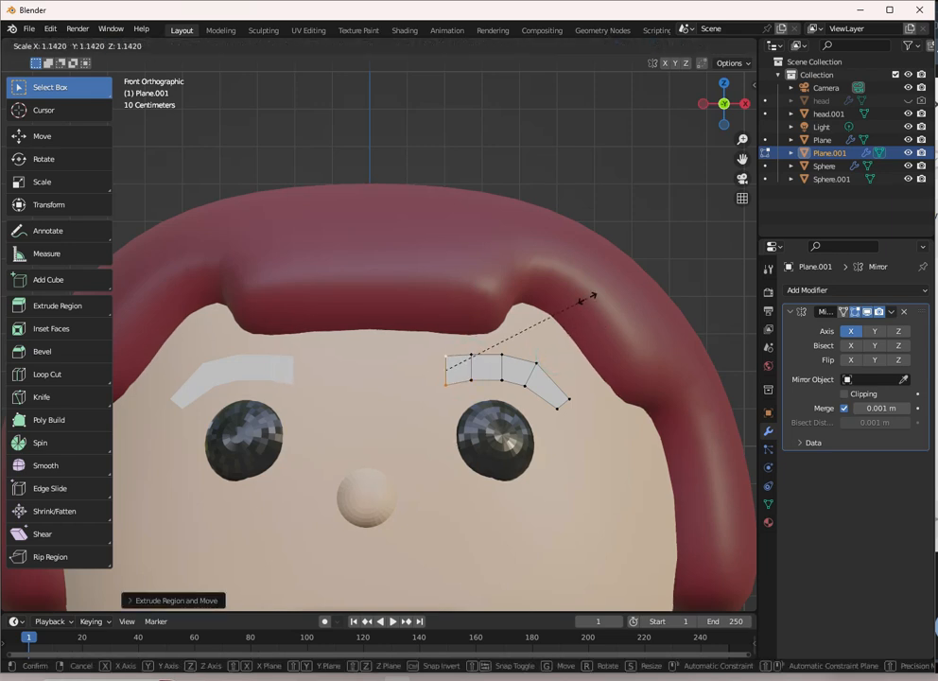
left_click(586, 299)
Step: Move the eyebrow's outer end edge back along Y towards the side of the face
middle_click_drag(557, 404, 495, 417)
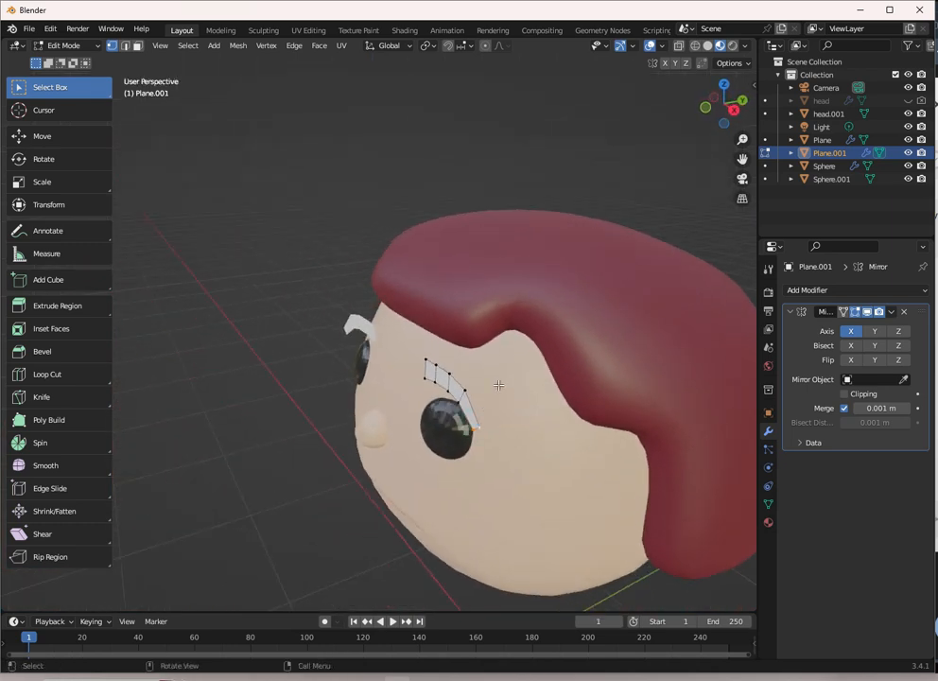
key("g")
key("y")
left_click(519, 363)
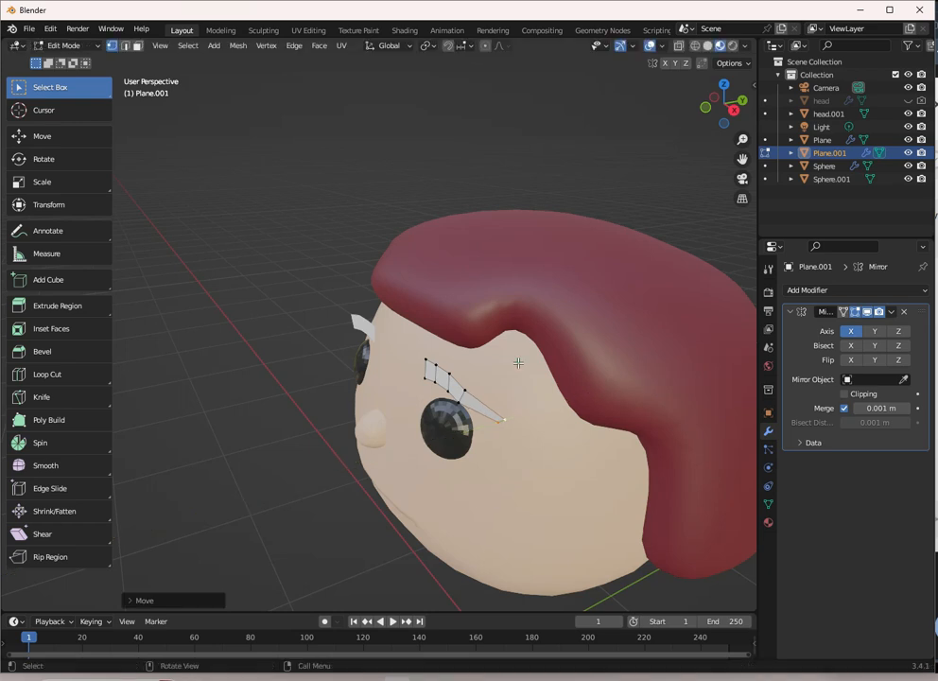
Step: Move the eyebrow's outer segment, including its neighbouring edge, along Y to fit it to the face
left_click(472, 392, "shift")
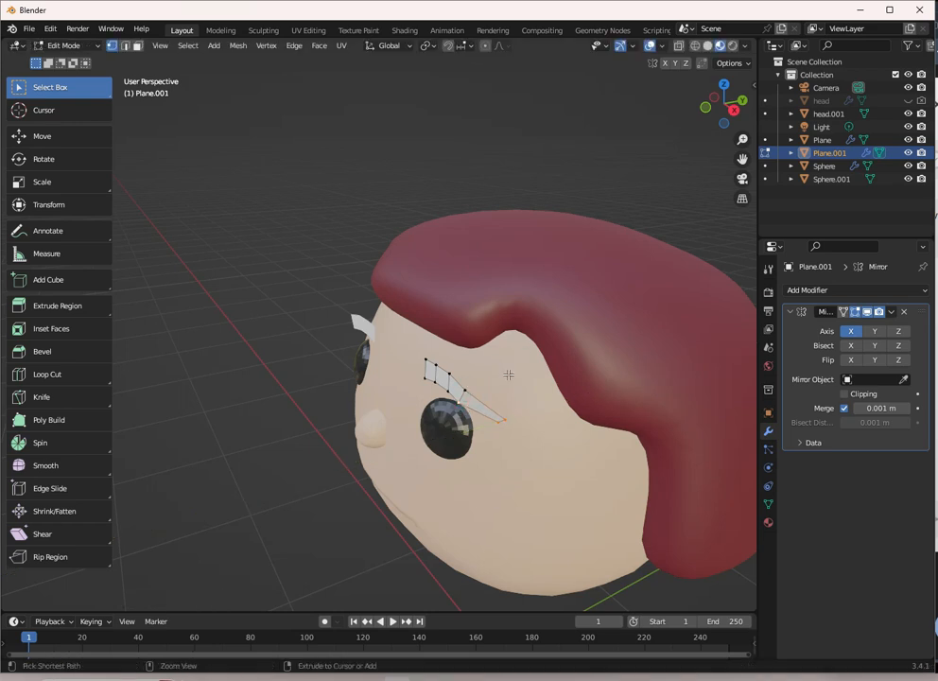
key("g")
key("y")
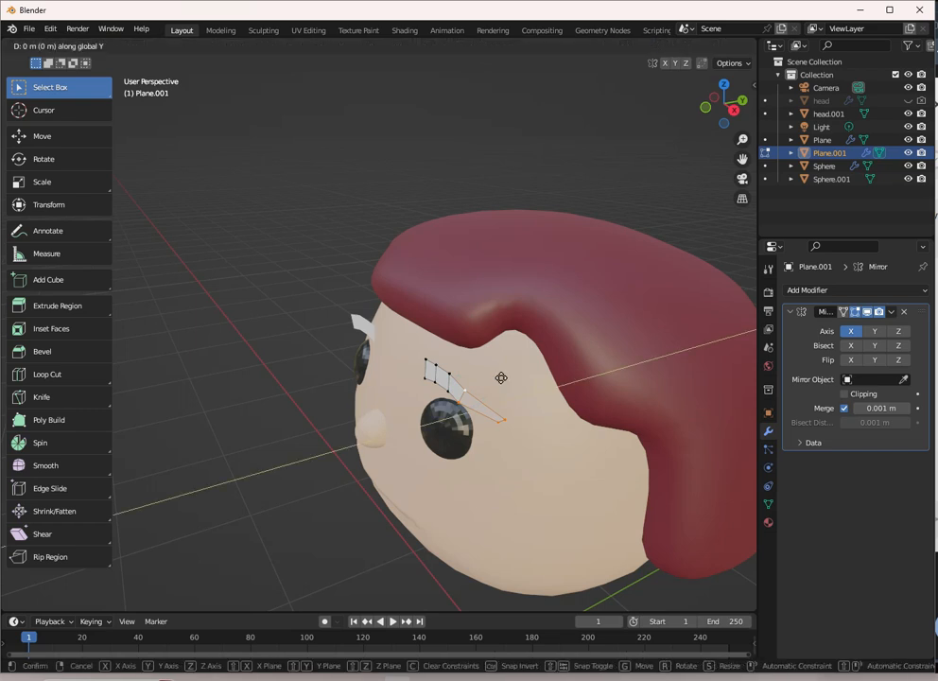
left_click(509, 374)
middle_click_drag(502, 373, 469, 378)
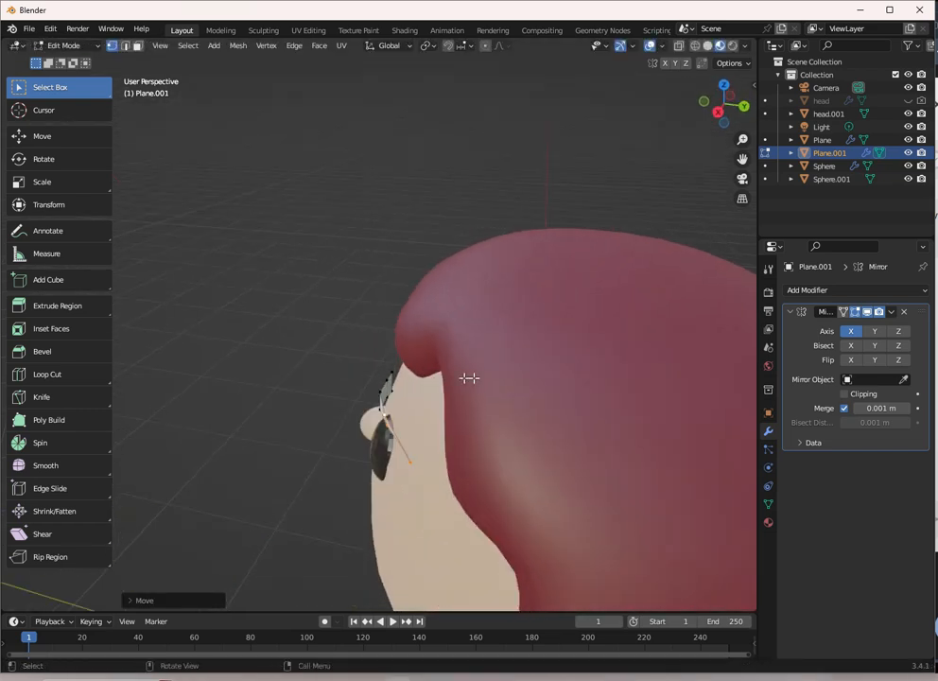
Step: Add a Solidify modifier to the eyebrows with a thickness of 0.05 m
left_click(815, 291)
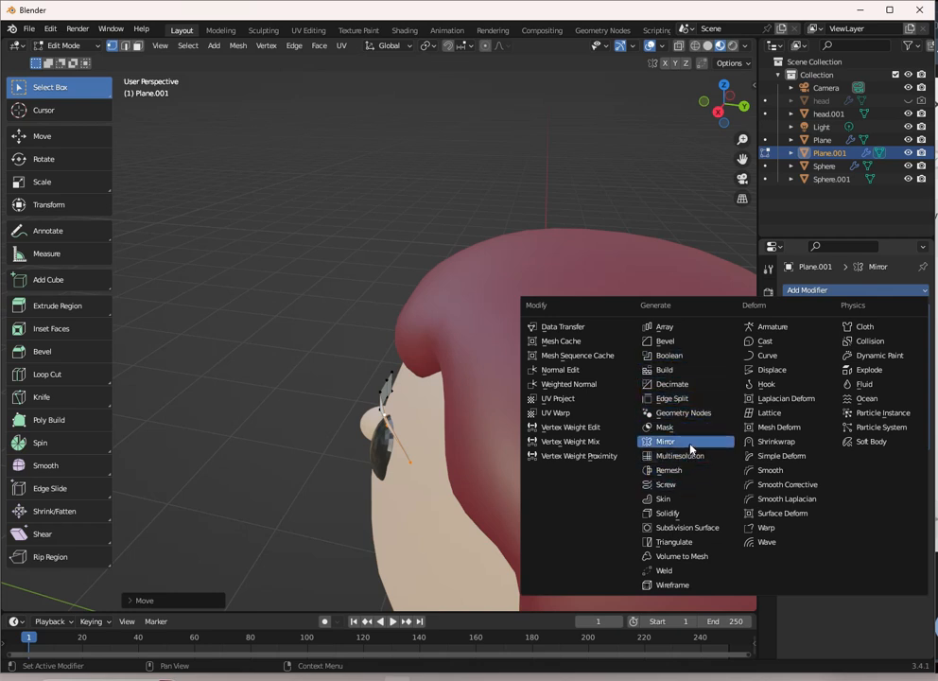
left_click(667, 512)
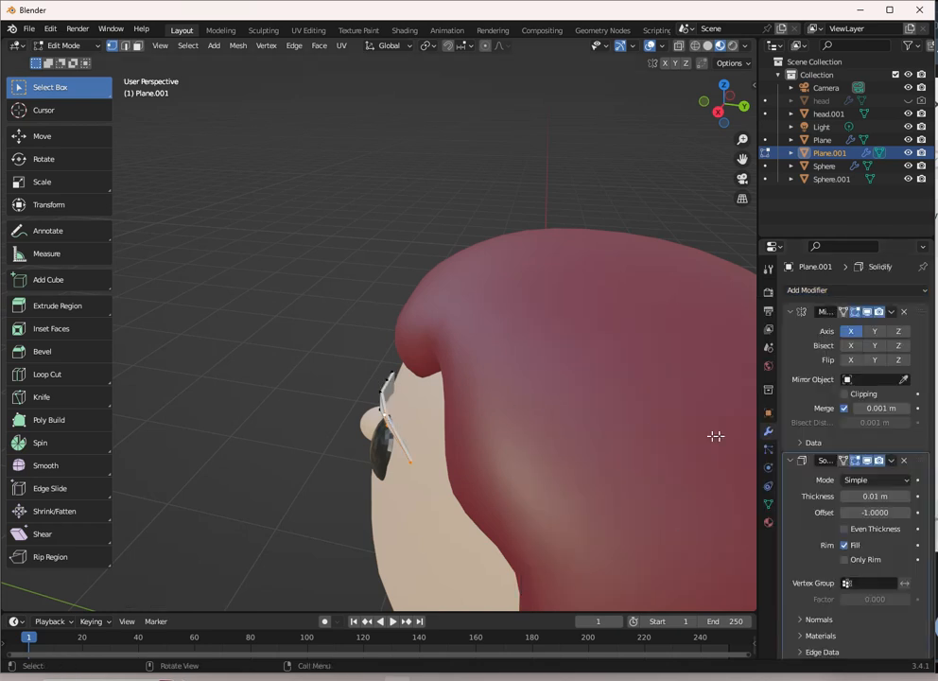
left_click_drag(878, 497, 911, 497)
middle_click_drag(457, 301, 547, 262)
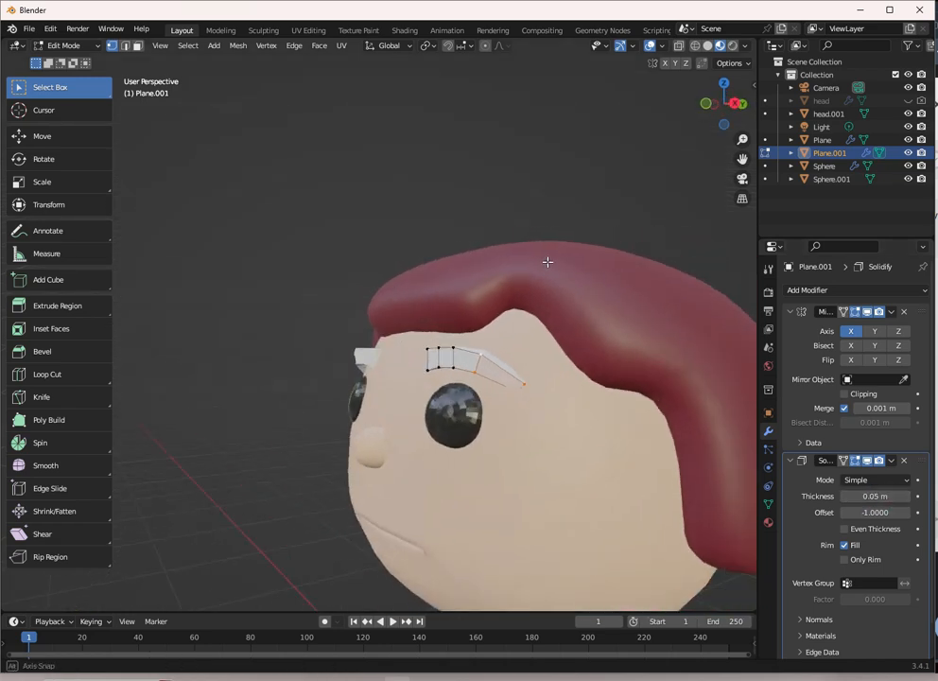
Step: Return to Object Mode and apply the eyebrows' Solidify modifier
left_click(893, 462)
key("Tab")
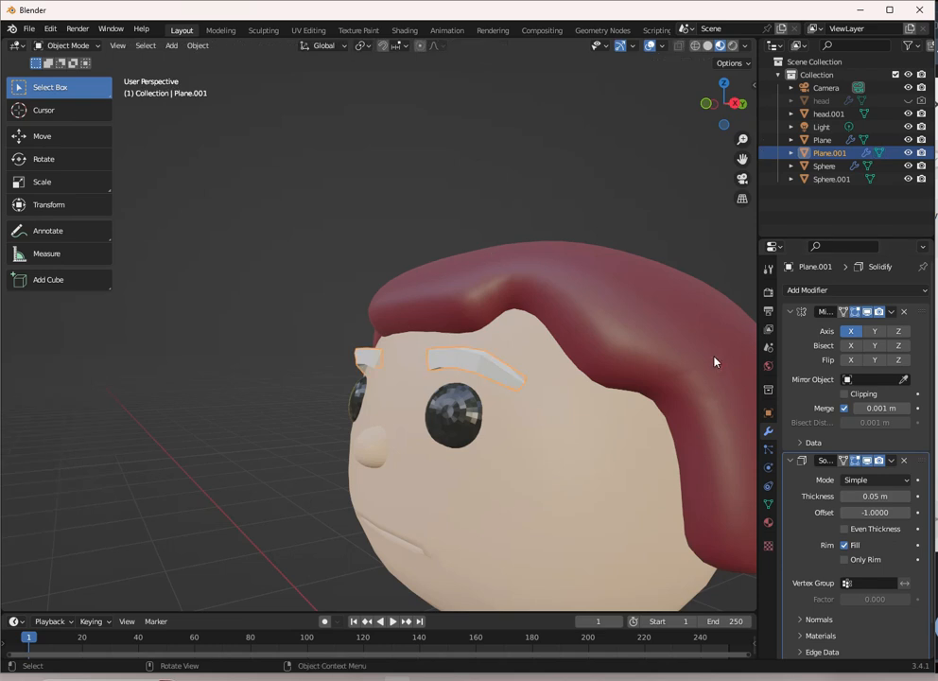
left_click(891, 462)
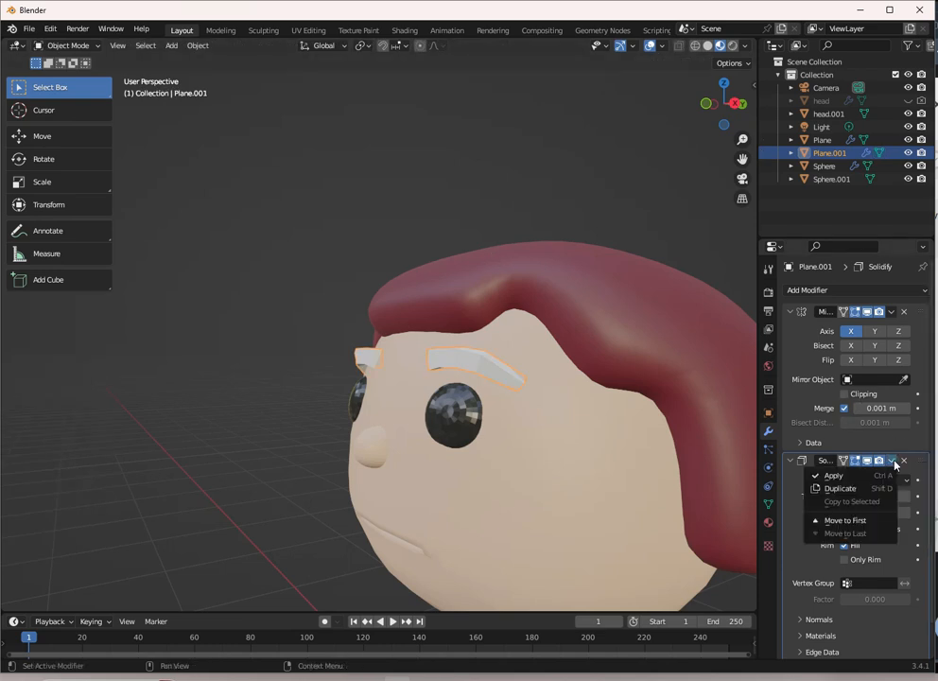
left_click(871, 476)
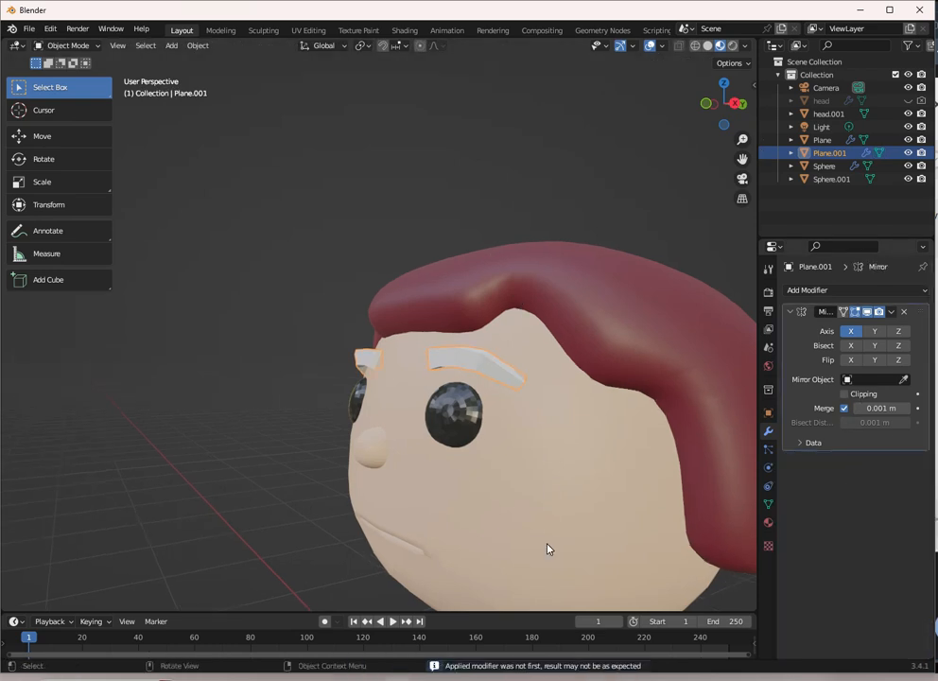
Step: Reposition the whole eyebrow mesh above the eye in Edit Mode
middle_click_drag(366, 301, 716, 350)
key("Tab")
scroll(498, 350, "up", 2)
key("a")
key("g")
left_click(556, 301)
key("Tab")
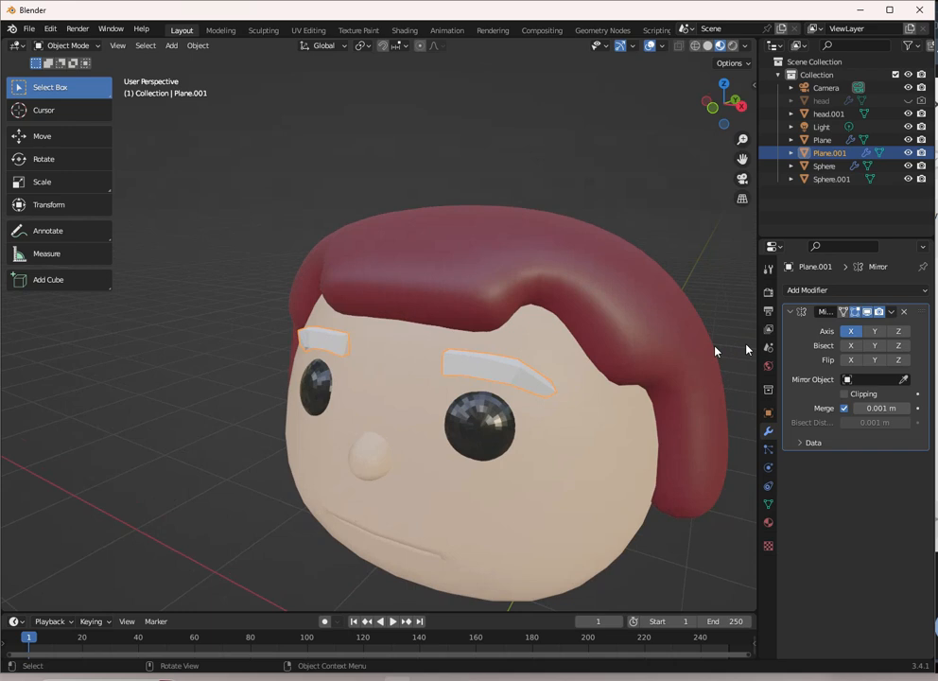
Step: Add a Subdivision Surface modifier to the eyebrows, and apply both the Mirror and Subdivision modifiers
left_click(834, 290)
left_click(705, 526)
middle_click_drag(540, 366, 496, 362)
left_click(891, 313)
left_click(877, 327)
middle_click_drag(478, 300, 411, 362)
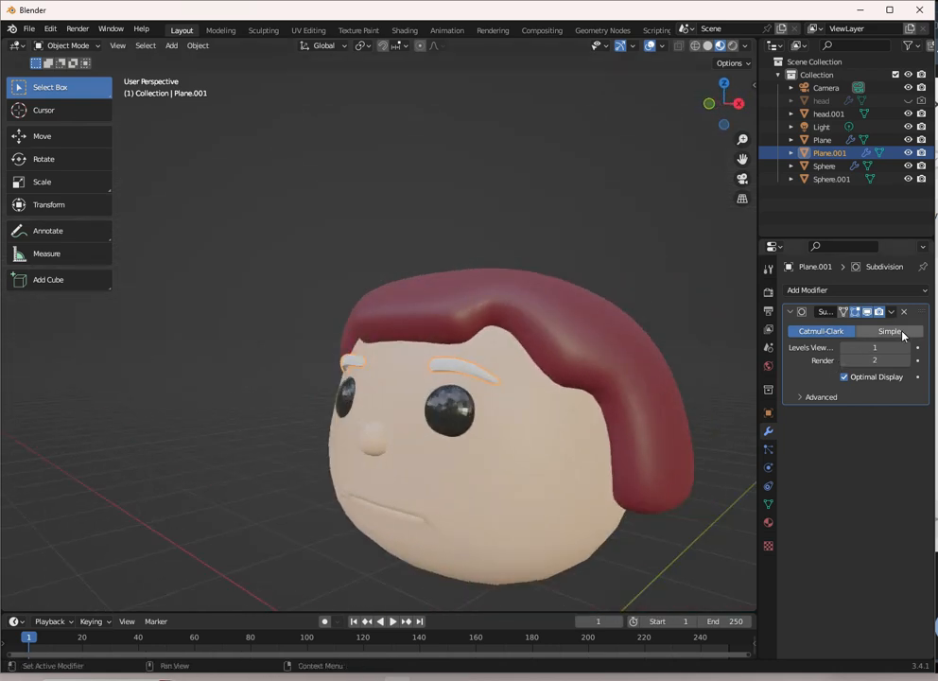
left_click(844, 360)
left_click(891, 312)
left_click(880, 326)
Step: Shade the eyebrows smooth and join them into the head.001 object
right_click(476, 372)
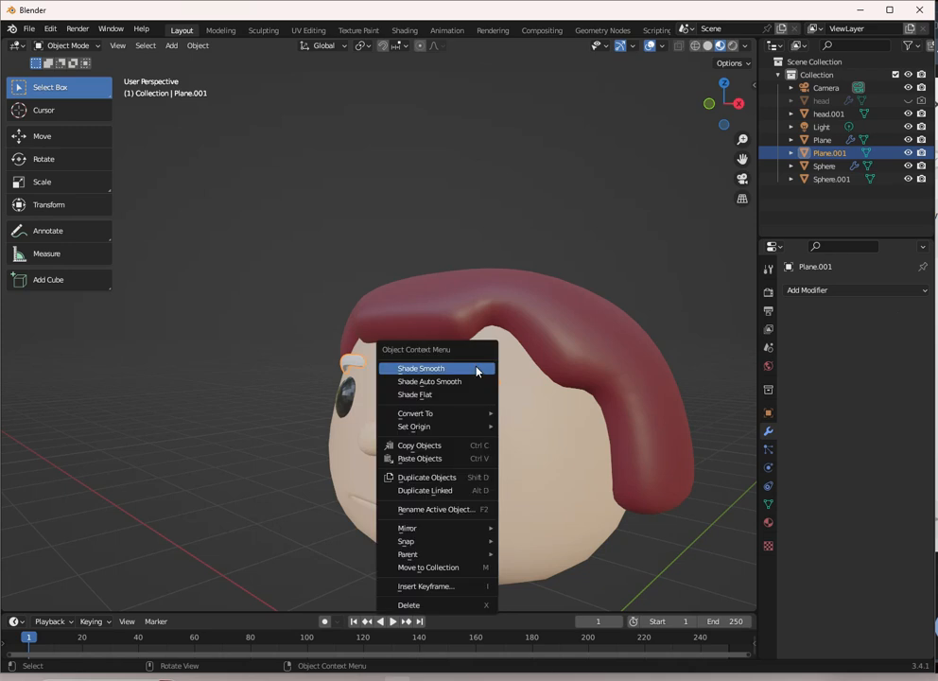
left_click(477, 370)
left_click(536, 446, "shift")
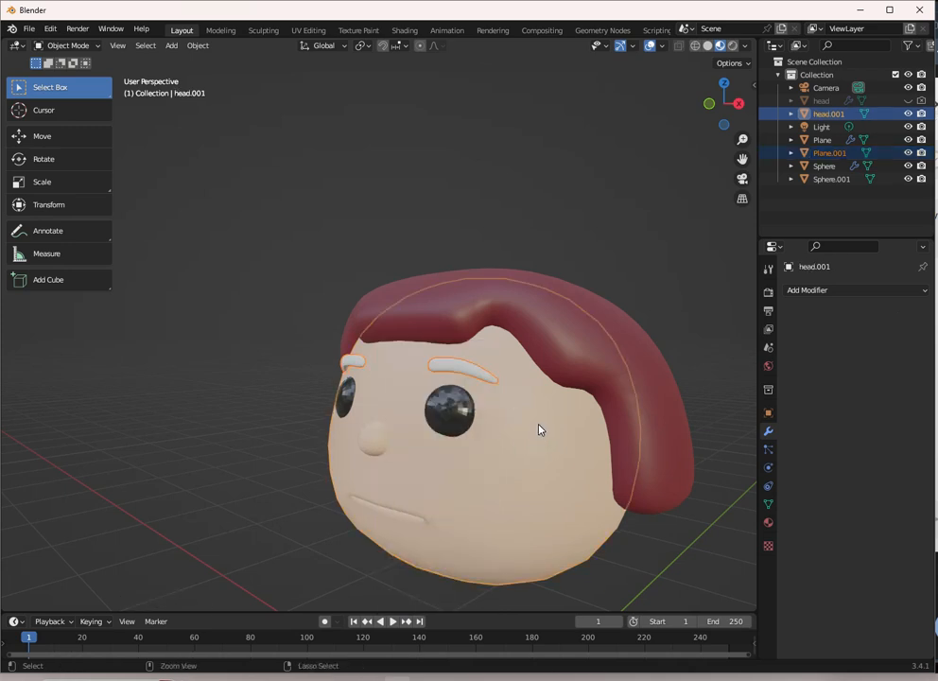
key("ctrl+j")
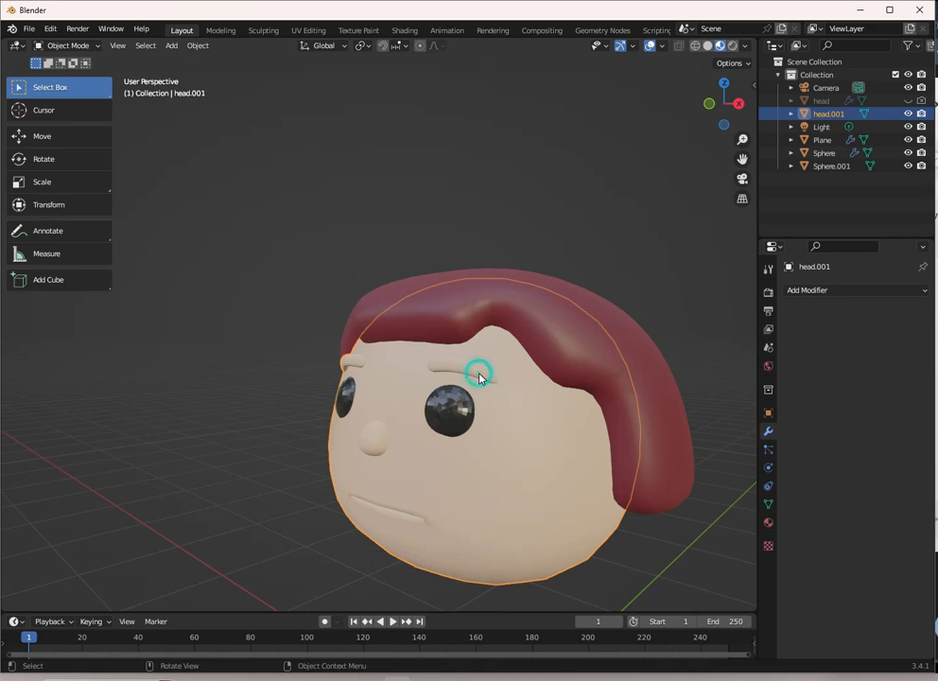
Step: Add a new material named eyebrows to the head and assign it to the selected eyebrow geometry
key("Tab")
mouse_move(479, 379)
middle_mouse_down()
mouse_move(553, 351)
mouse_move(530, 358)
middle_mouse_up()
key("shift+z")
left_click(768, 522)
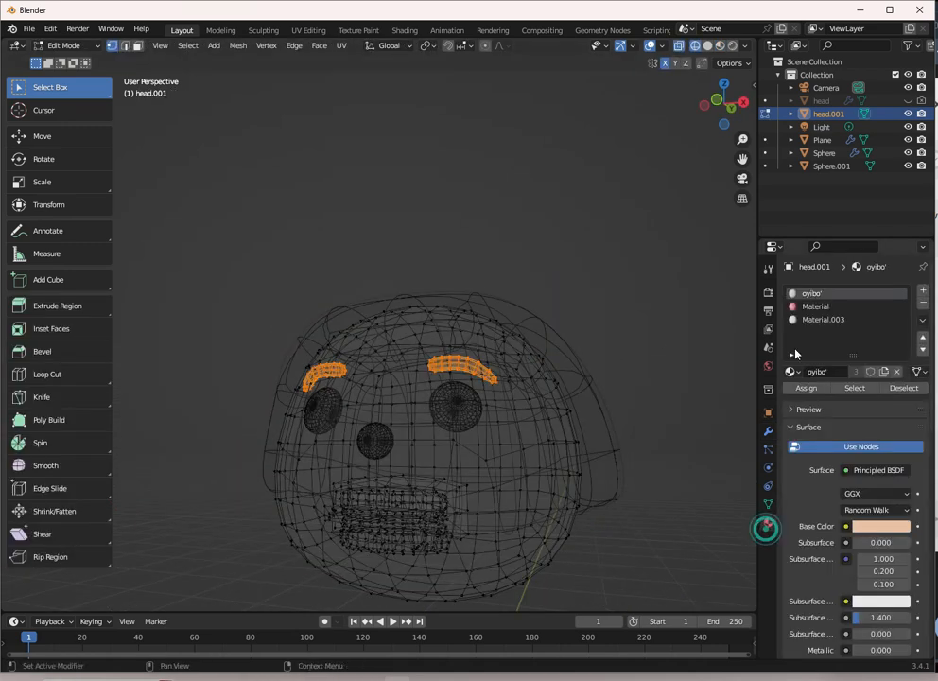
left_click(922, 290)
left_click(830, 374)
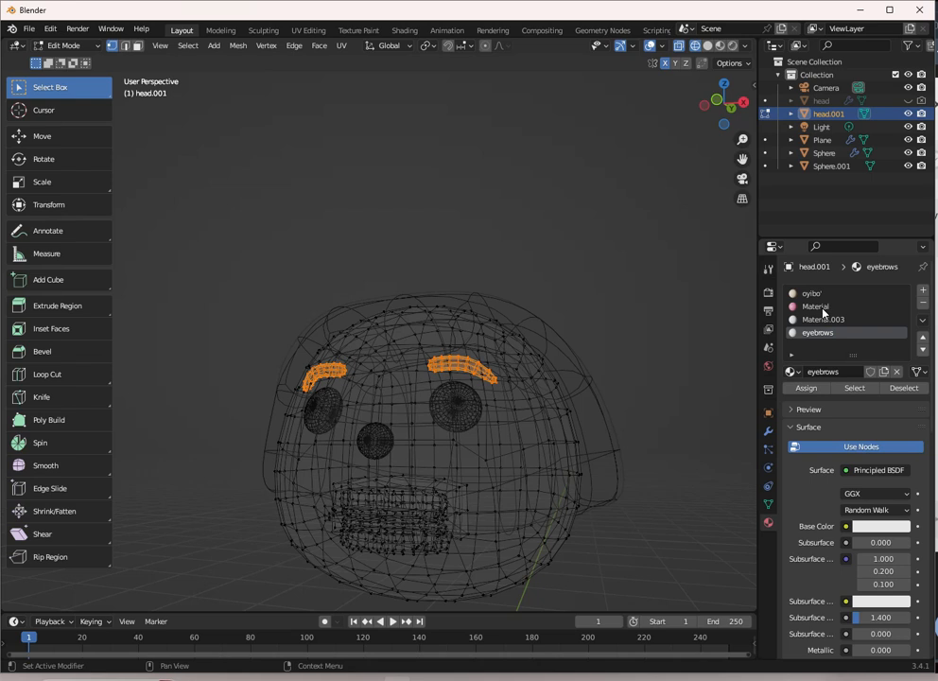
key("shift+z")
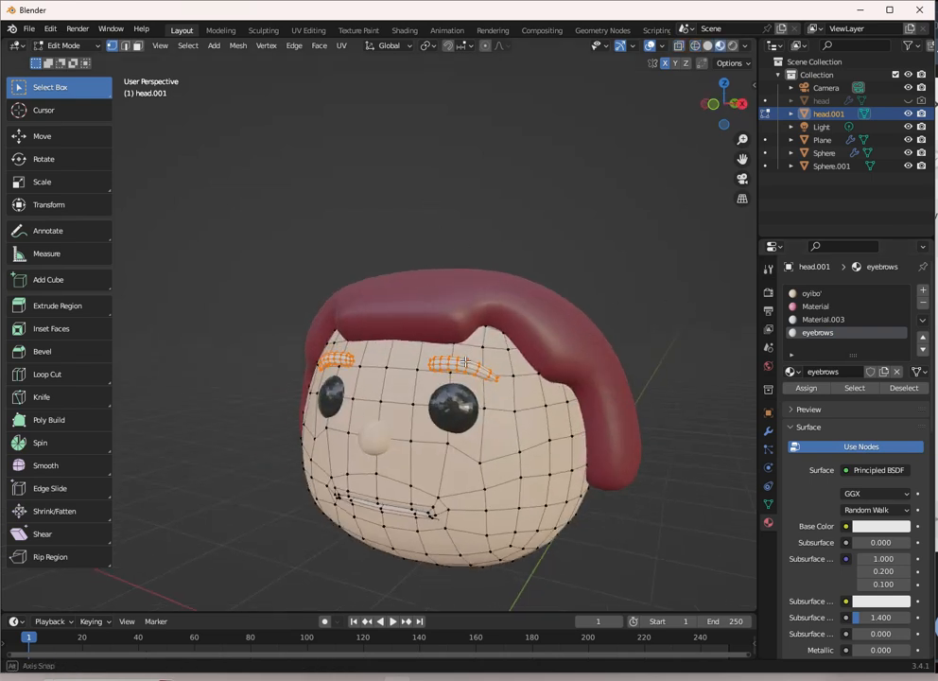
scroll(488, 342, "up", 4)
scroll(517, 429, "down", 3)
key("Tab")
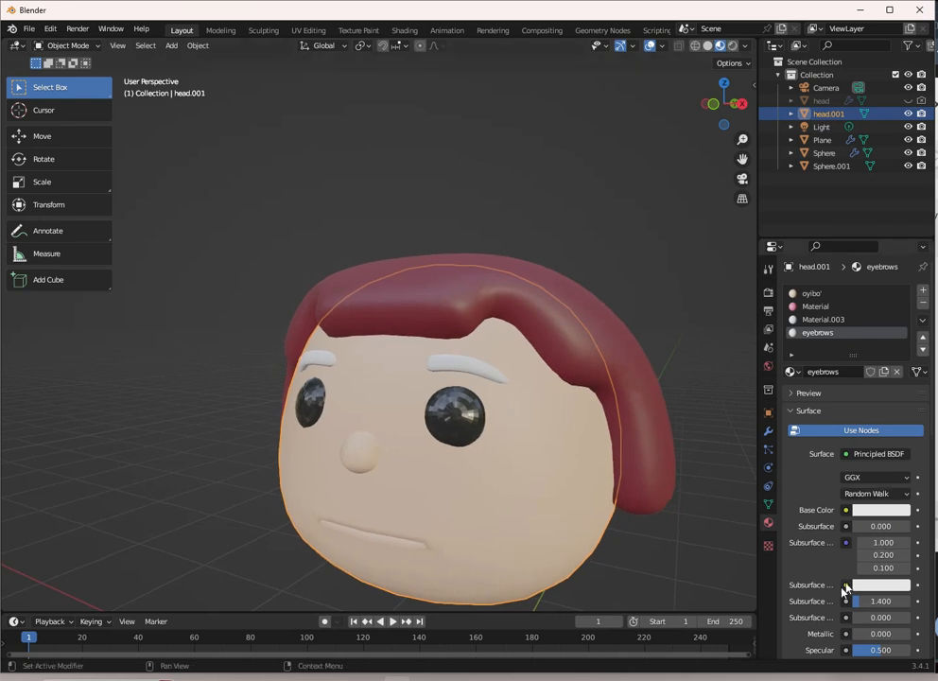
Step: Set the eyebrows material's base colour to a very dark brown
scroll(834, 492, "down", 2)
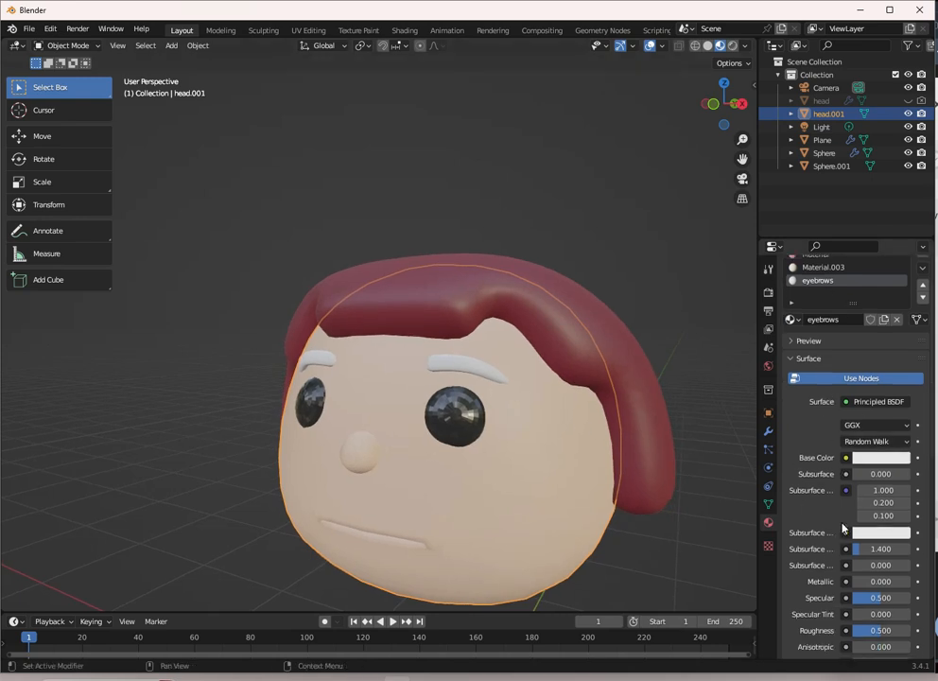
left_click(881, 457)
left_click_drag(829, 336, 836, 353)
left_click_drag(899, 335, 900, 348)
left_click(542, 142)
middle_click_drag(464, 376, 522, 368)
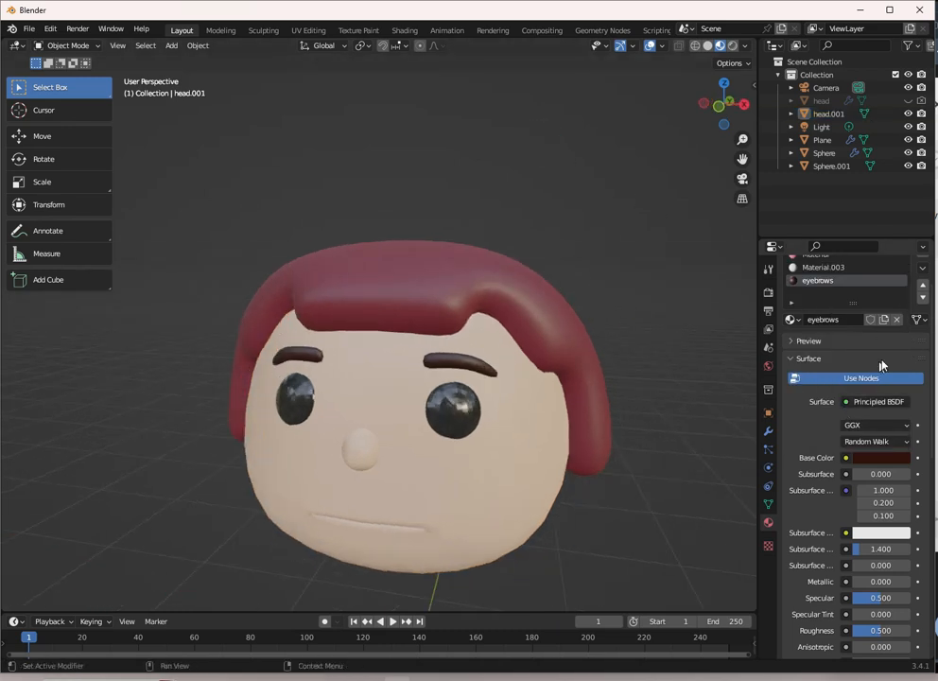
Step: Sample the hair colour as the eyebrows material's base colour and adjust it to a deeper dark red
left_click(885, 461)
left_click(905, 404)
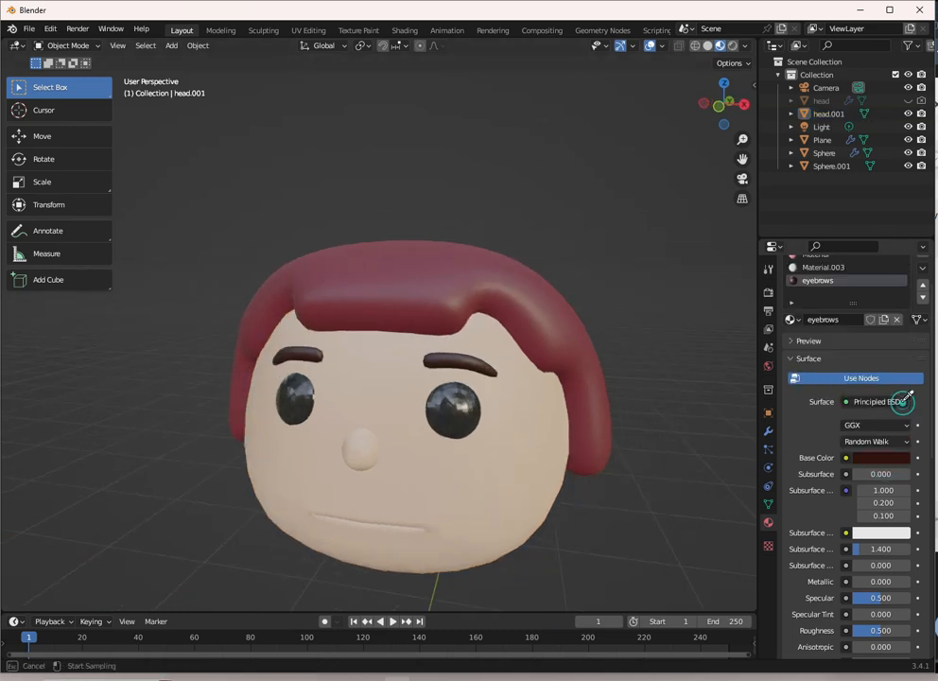
left_click(526, 297)
left_click(879, 457)
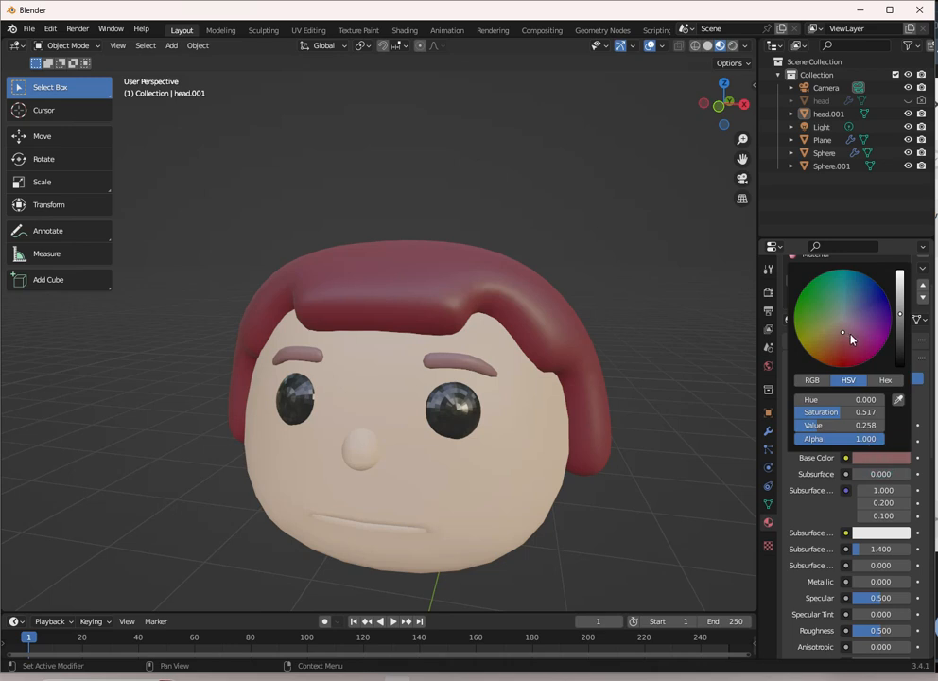
left_click(899, 324)
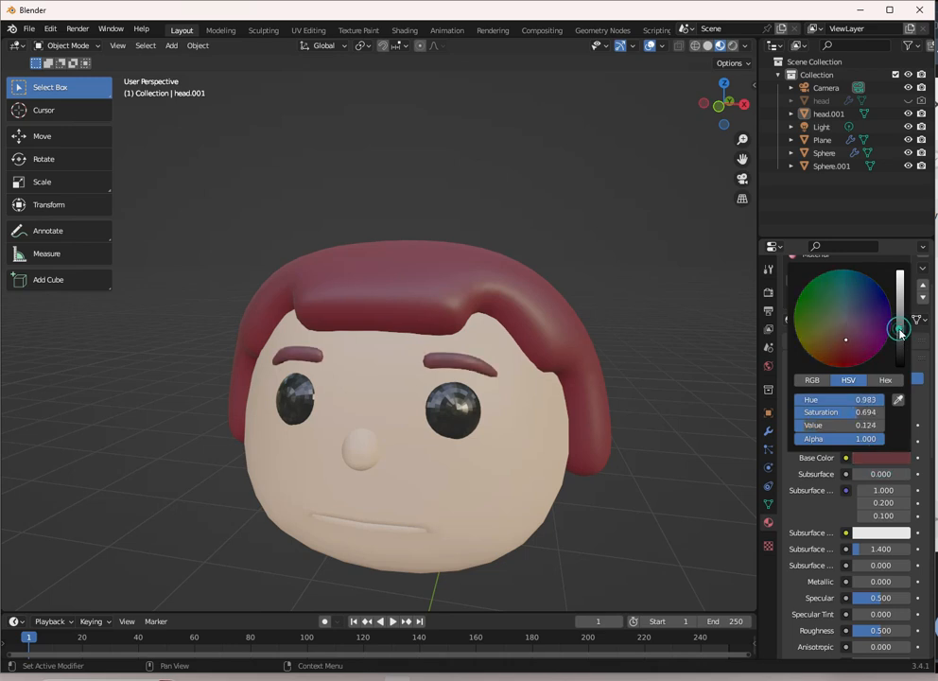
left_click(899, 323)
scroll(494, 291, "down", 2)
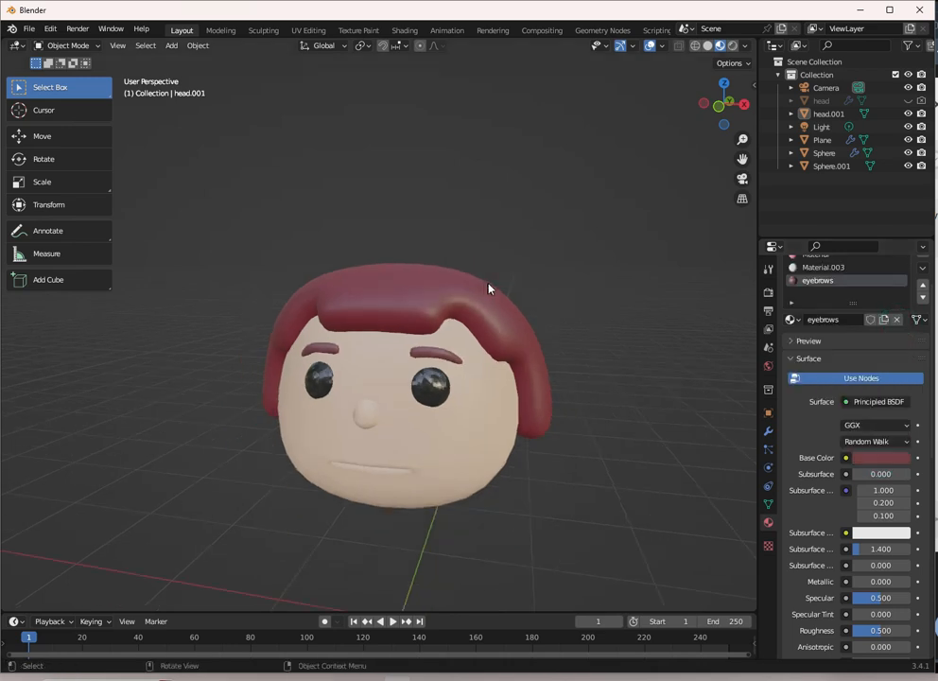
Step: Shade the nose sphere smooth
middle_click_drag(356, 452, 391, 436)
left_click(390, 439)
key("KP_1")
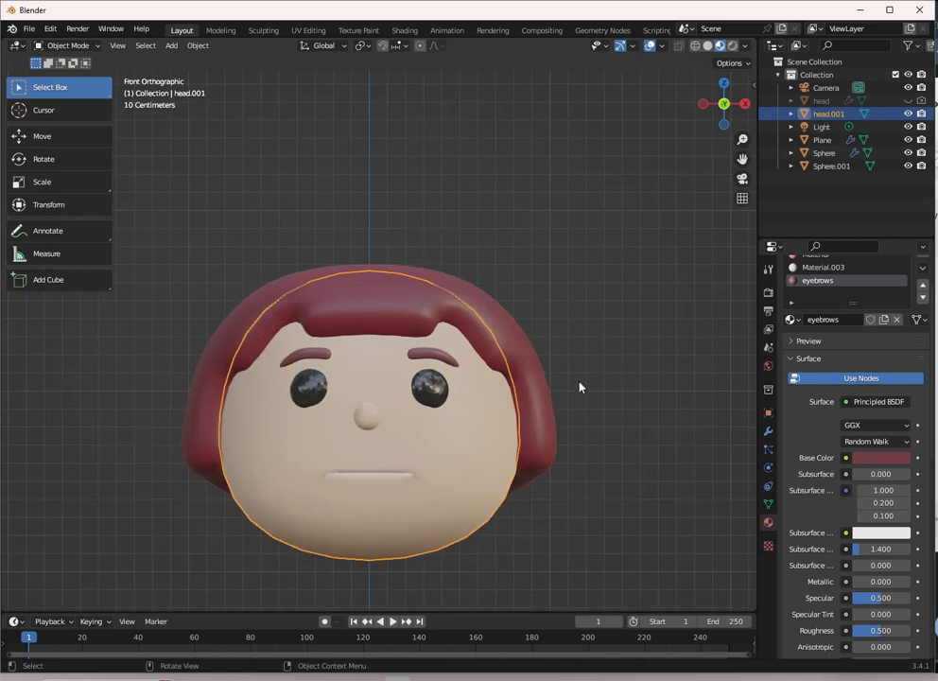
scroll(579, 386, "up", 3)
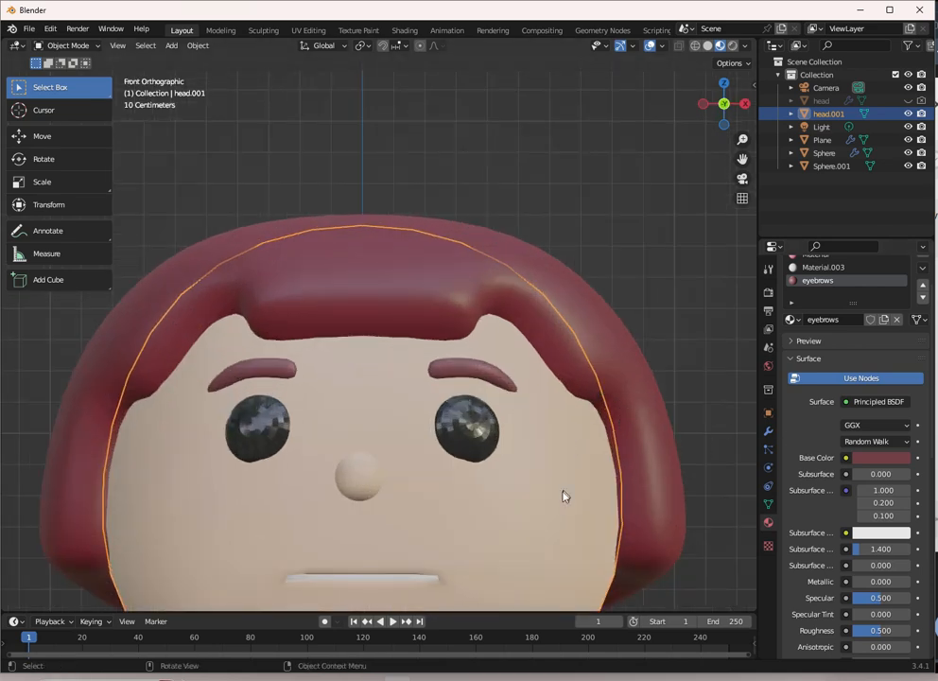
scroll(578, 393, "up", 4)
left_click(376, 412)
right_click(375, 414)
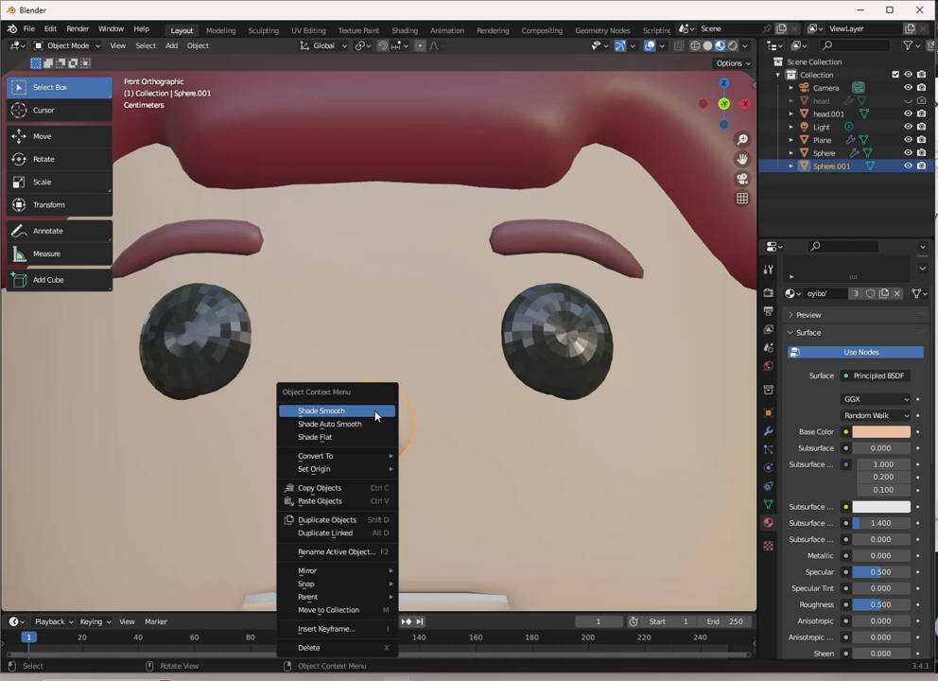
left_click(376, 411)
scroll(406, 423, "down", 4)
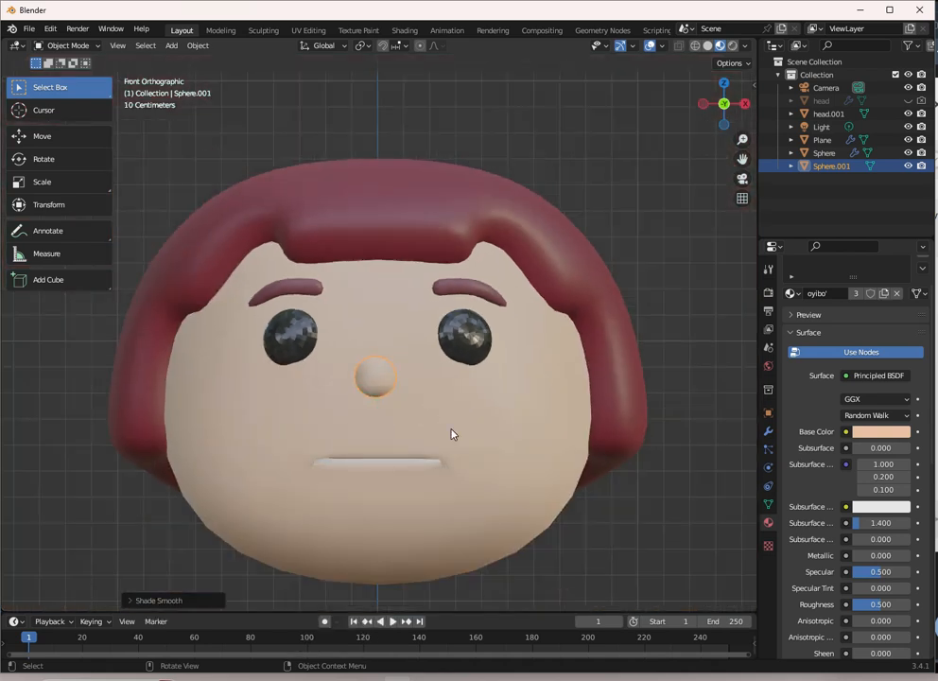
Step: Add a Basis shape key and a second shape key to the head.001 mesh
left_click(479, 493)
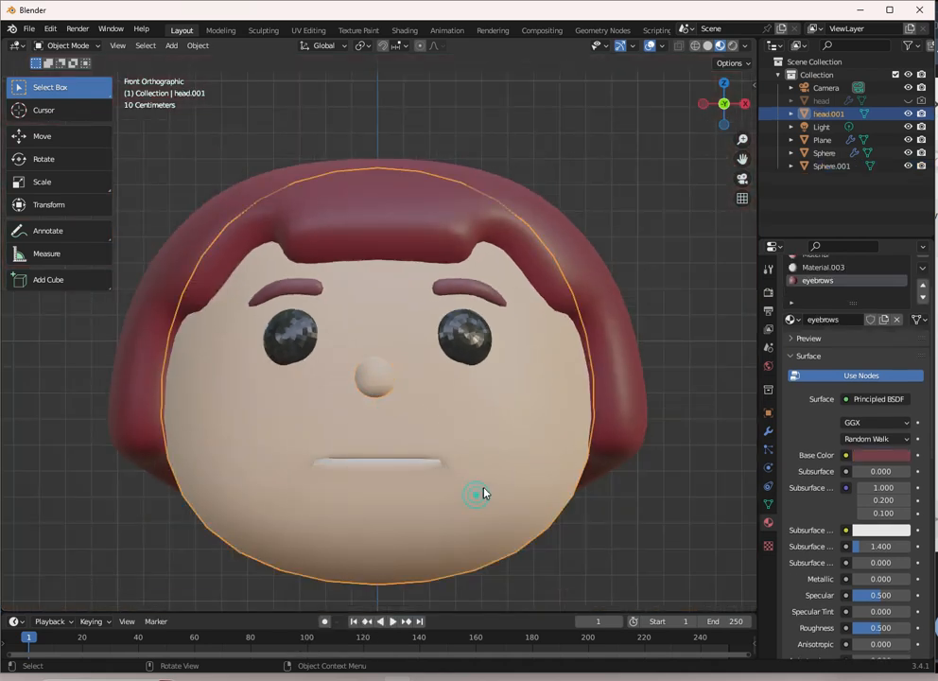
left_click(767, 504)
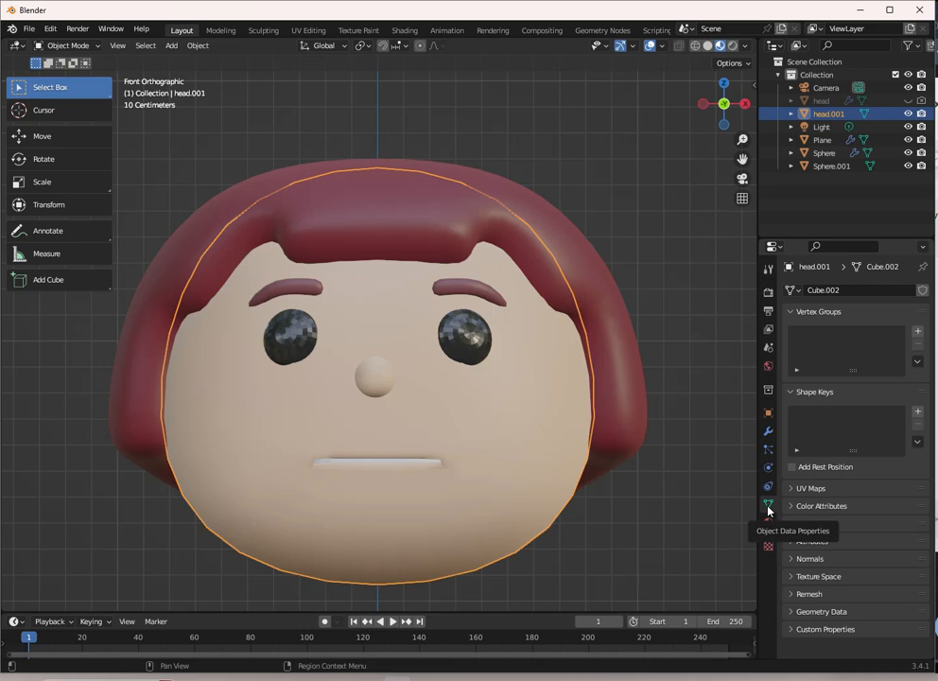
left_click(918, 413)
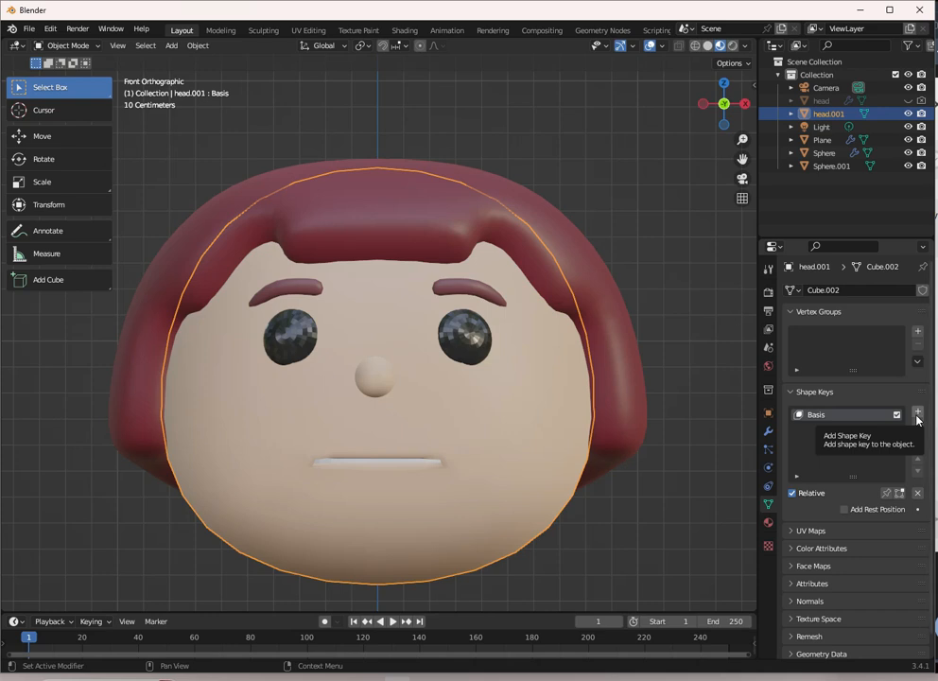
left_click(917, 416)
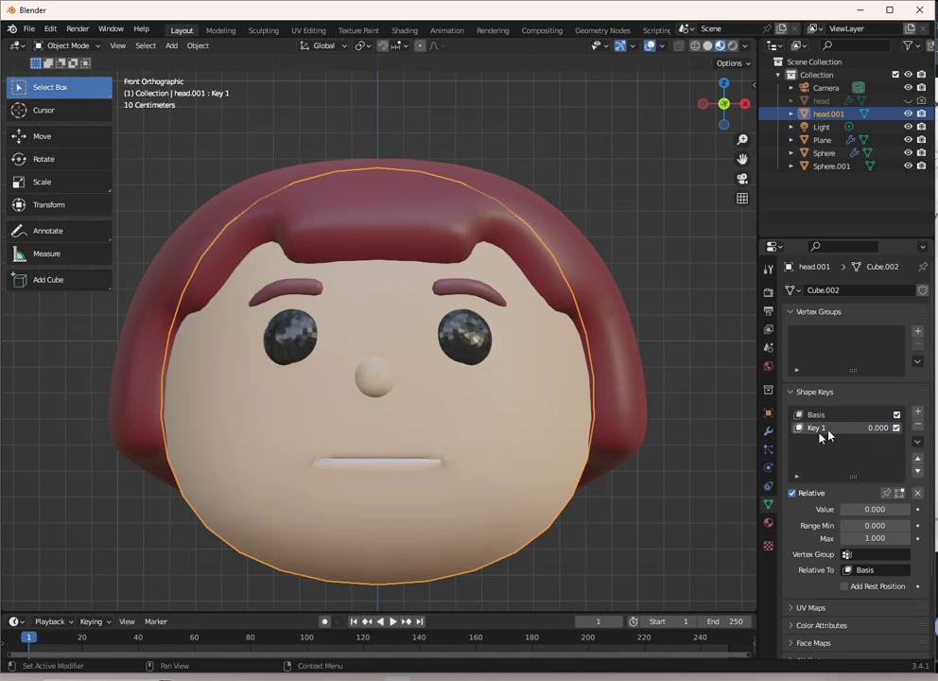
Step: Rename the second shape key as smile and set its value to 1.000
double_click(880, 428)
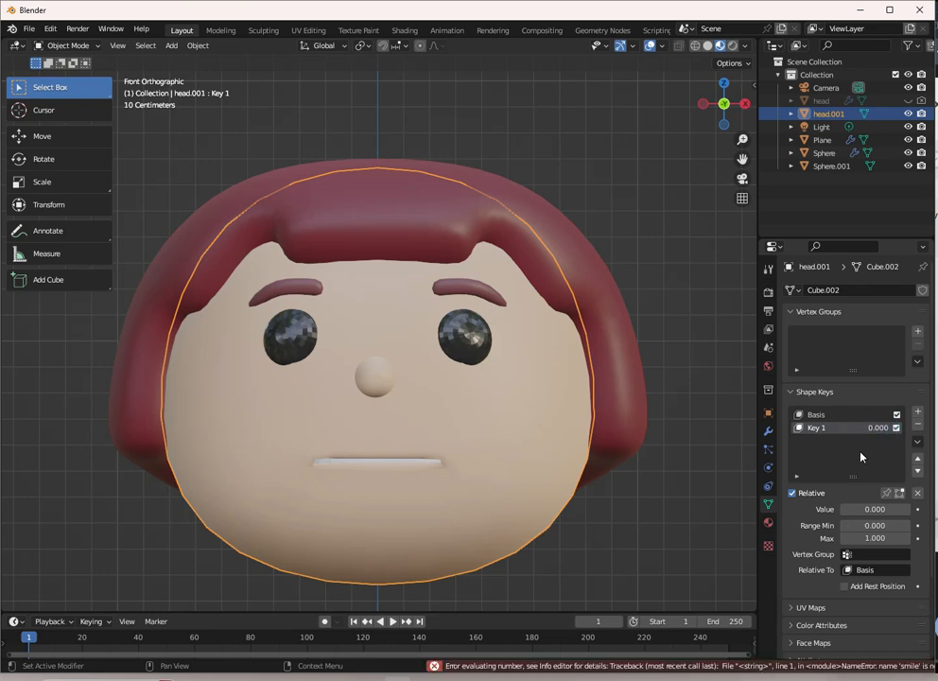
double_click(824, 429)
left_click_drag(875, 435, 932, 435)
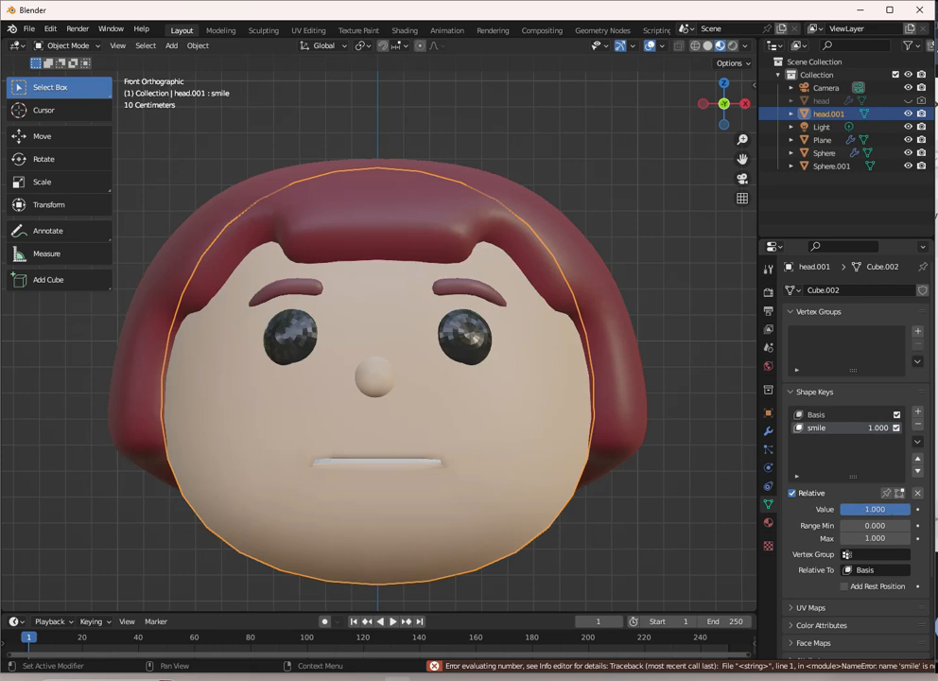
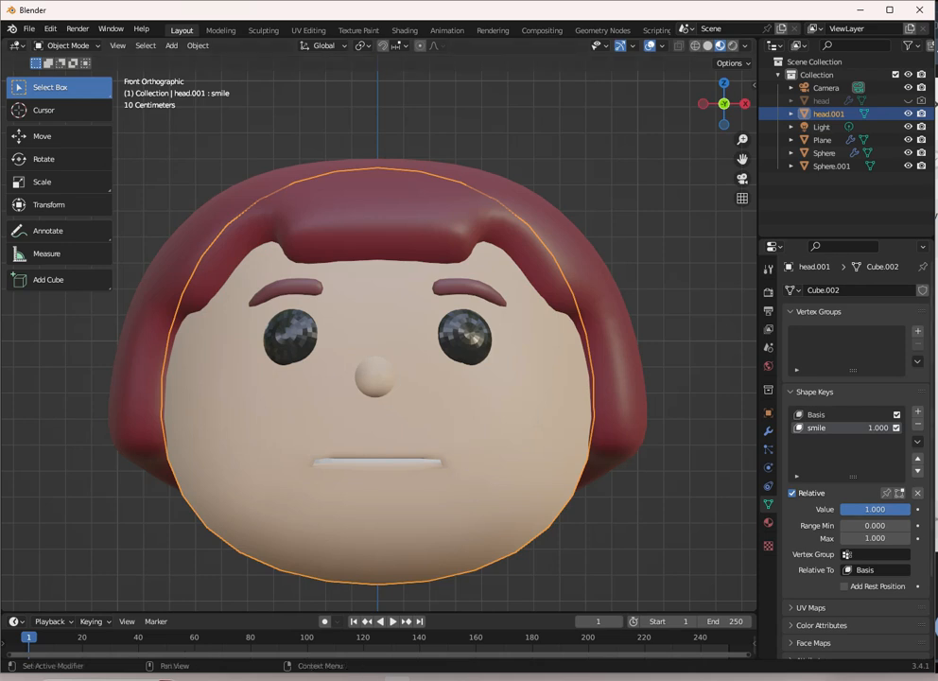
Step: Enter edit mode on the smile shape key and select the inner vertices at the positive-X corner of the mouth
key("Tab")
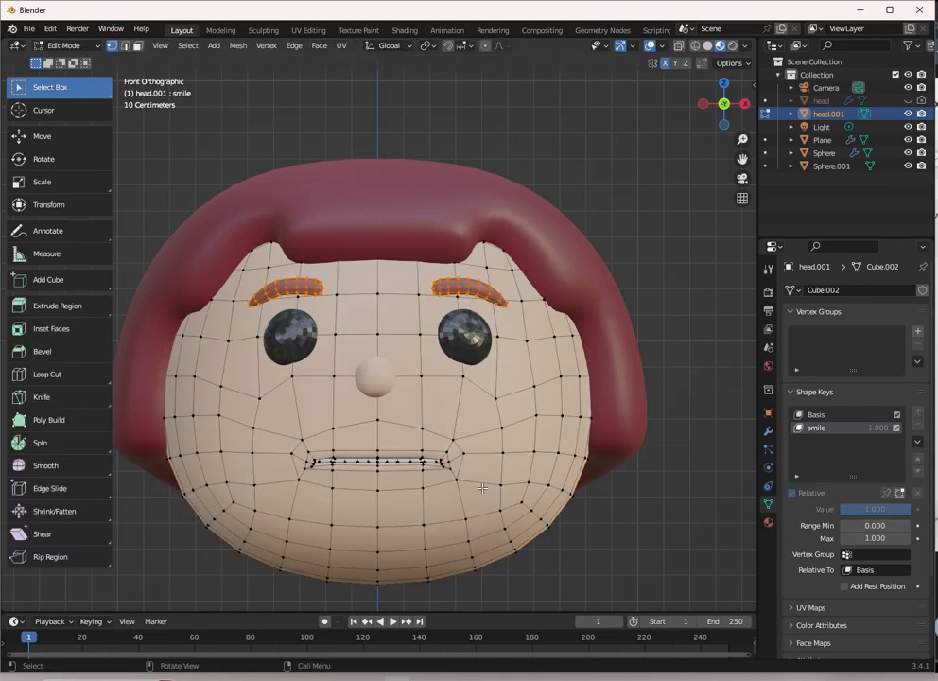
scroll(482, 487, "up", 3)
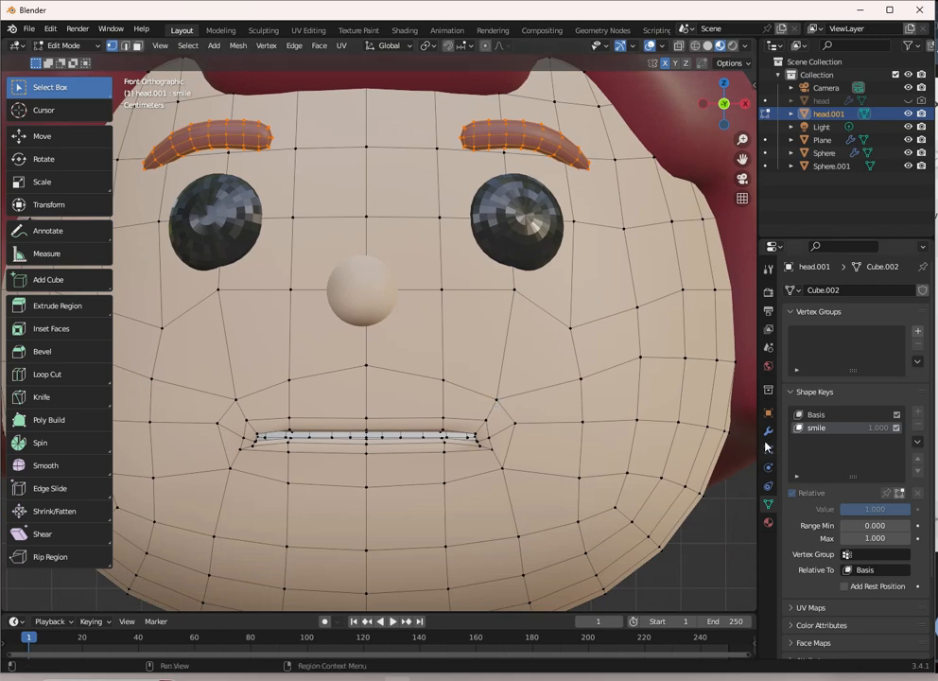
scroll(585, 494, "up", 2)
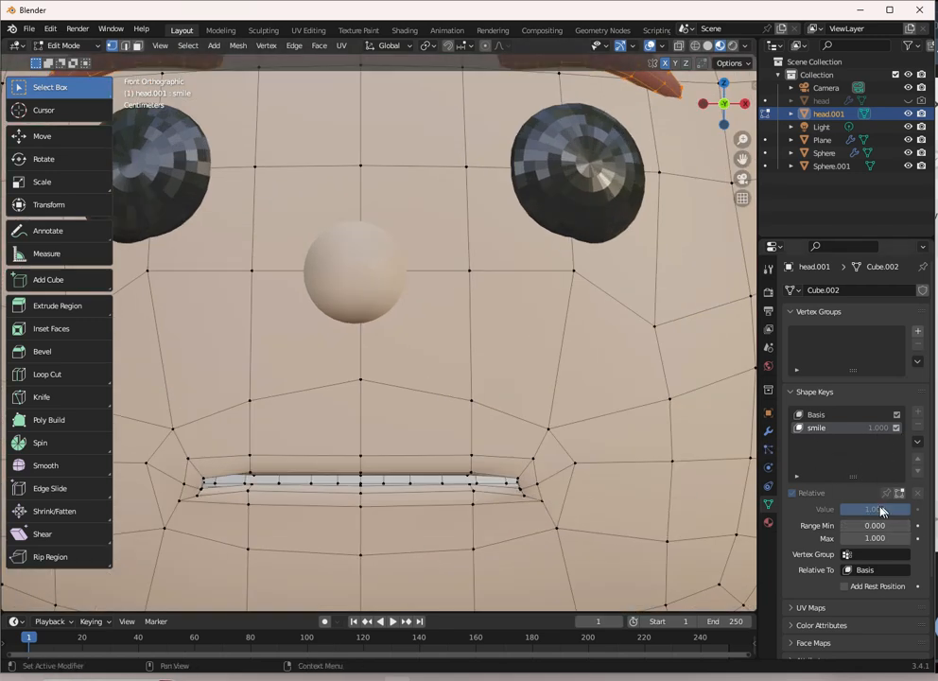
scroll(486, 438, "up", 5)
key("shift+z")
key("shift+z")
mouse_move(486, 438)
middle_mouse_down()
mouse_move(503, 442)
mouse_move(535, 378)
mouse_move(535, 388)
middle_mouse_up()
left_click(450, 438)
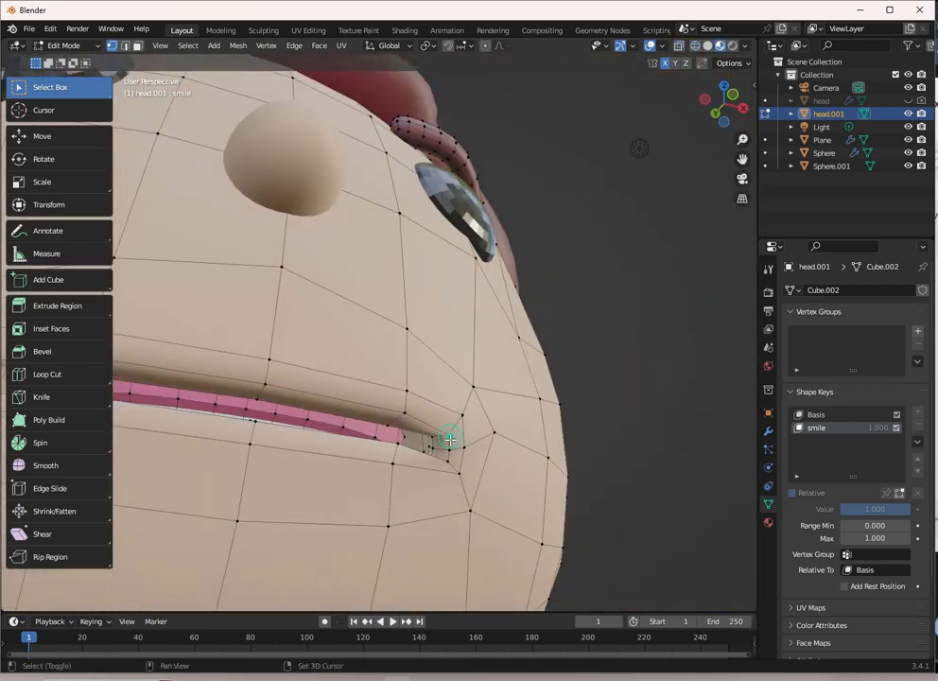
middle_click_drag(432, 439, 437, 452)
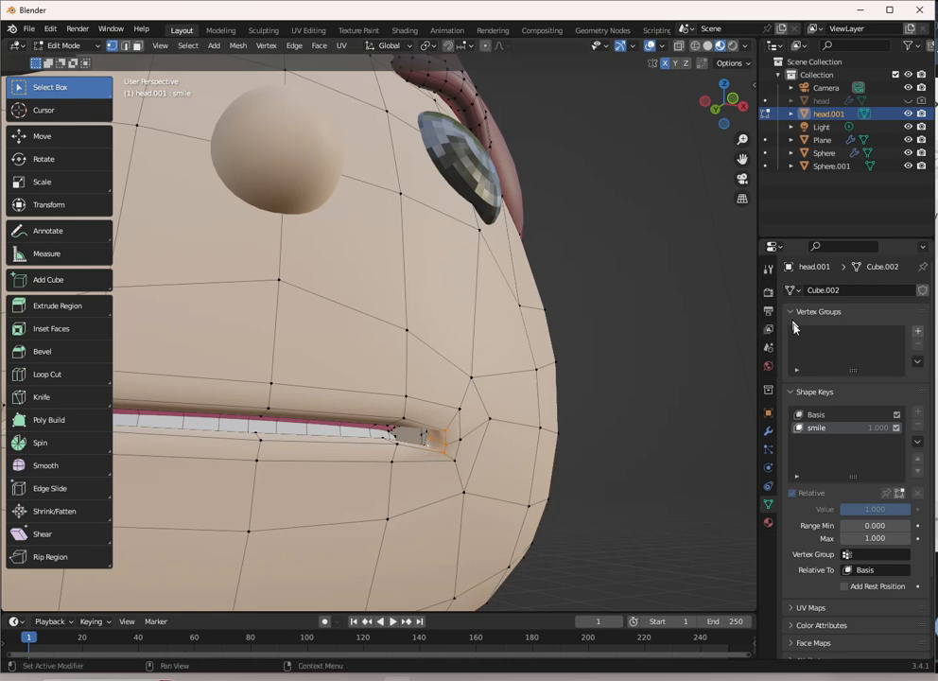
Step: Add a Subdivision Surface modifier to the head and set its viewport levels to 0
left_click(768, 430)
left_click(833, 289)
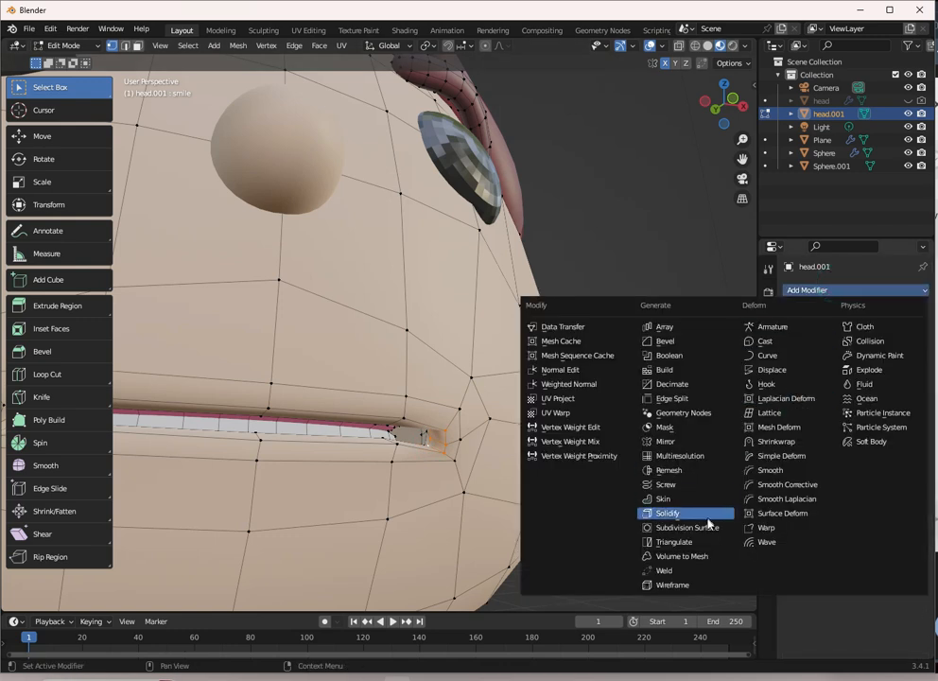
left_click(691, 528)
middle_click_drag(502, 407, 478, 325)
scroll(397, 343, "down", 1)
scroll(478, 325, "up", 4)
left_click(845, 360)
left_click(844, 347)
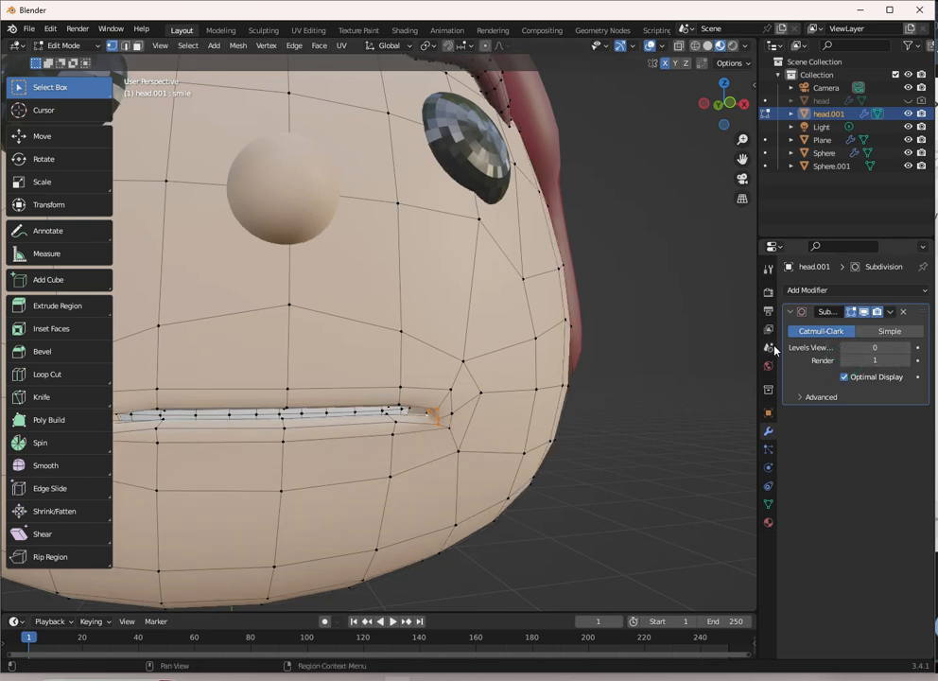
scroll(407, 380, "down", 3)
key("KP_1")
scroll(410, 374, "up", 3)
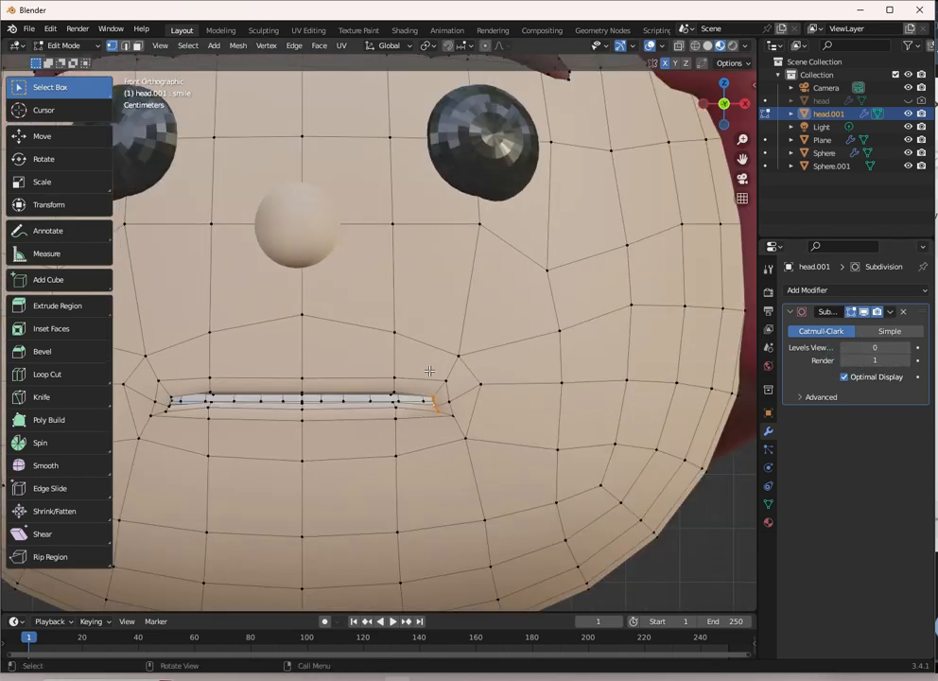
scroll(429, 371, "down", 1)
scroll(473, 378, "up", 4)
key("g")
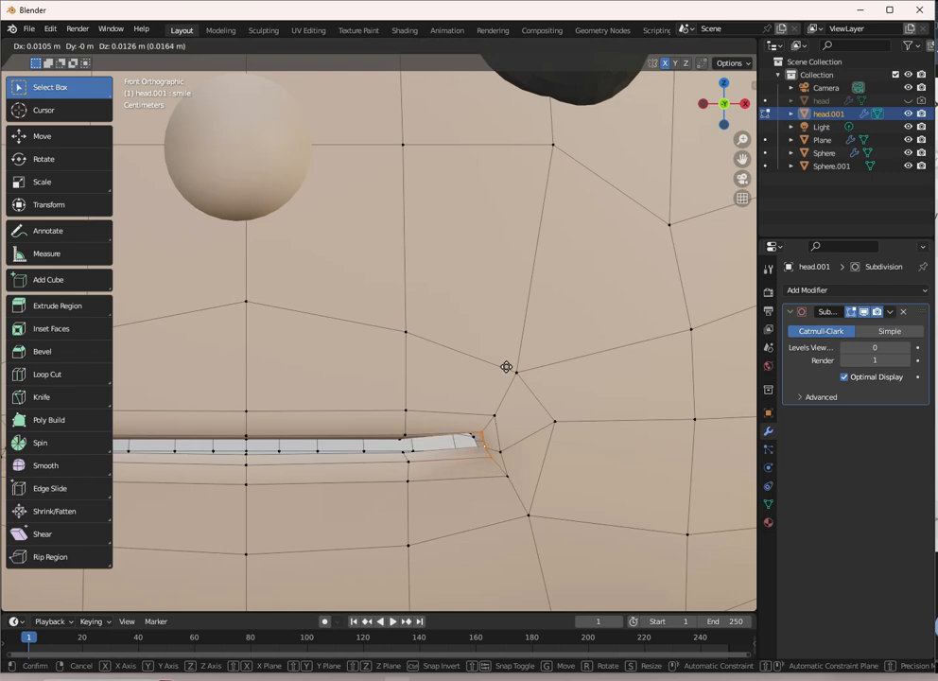
key("Escape")
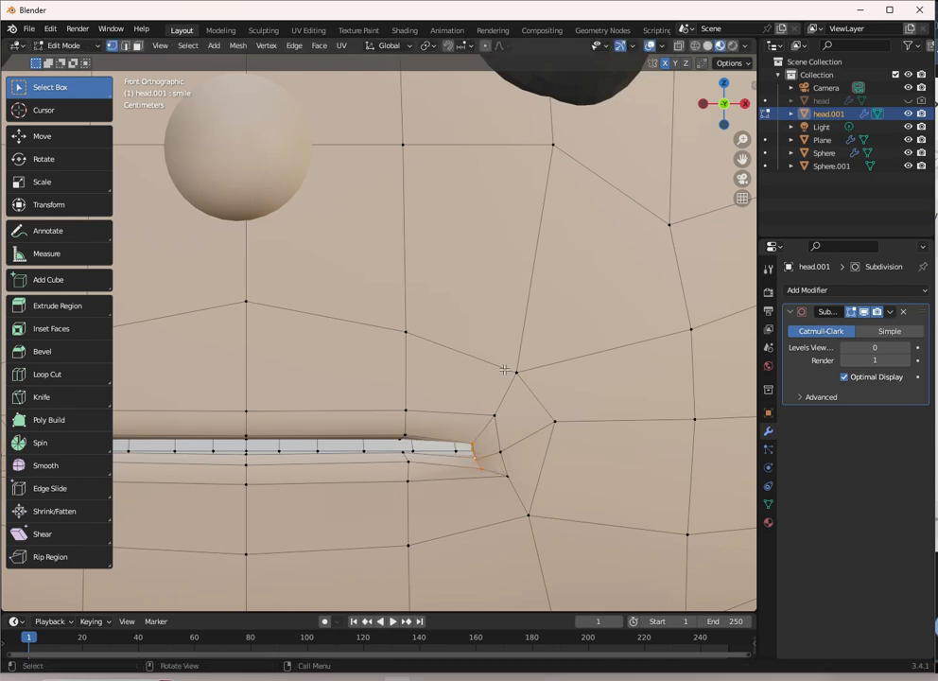
key("g")
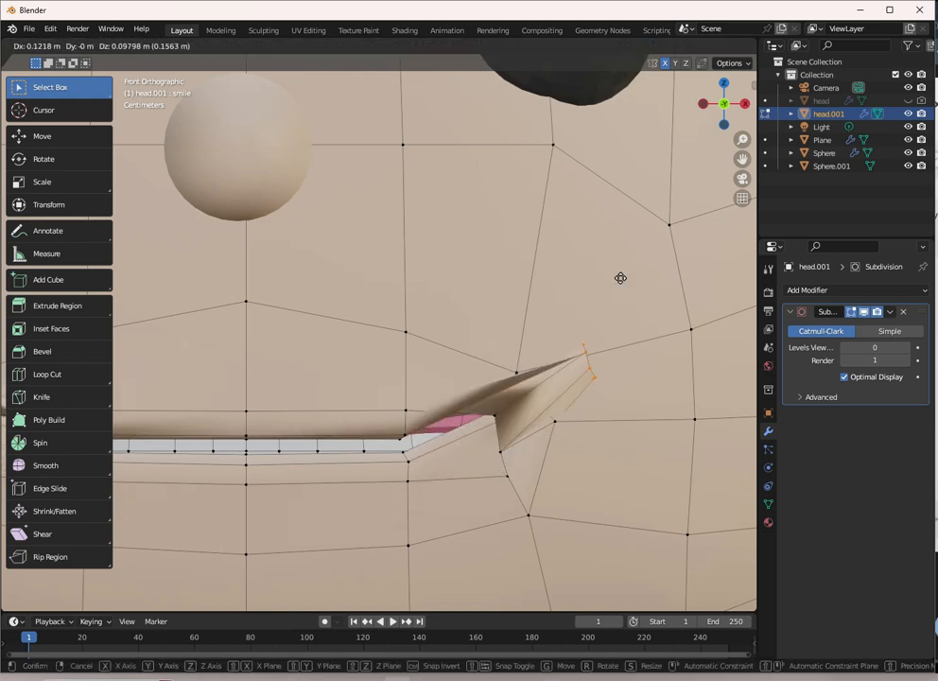
key("Escape")
Step: With proportional editing at about 0.2 m, pull the mouth corner outward and upward into a smile in front view and rotate it
scroll(500, 338, "down", 3)
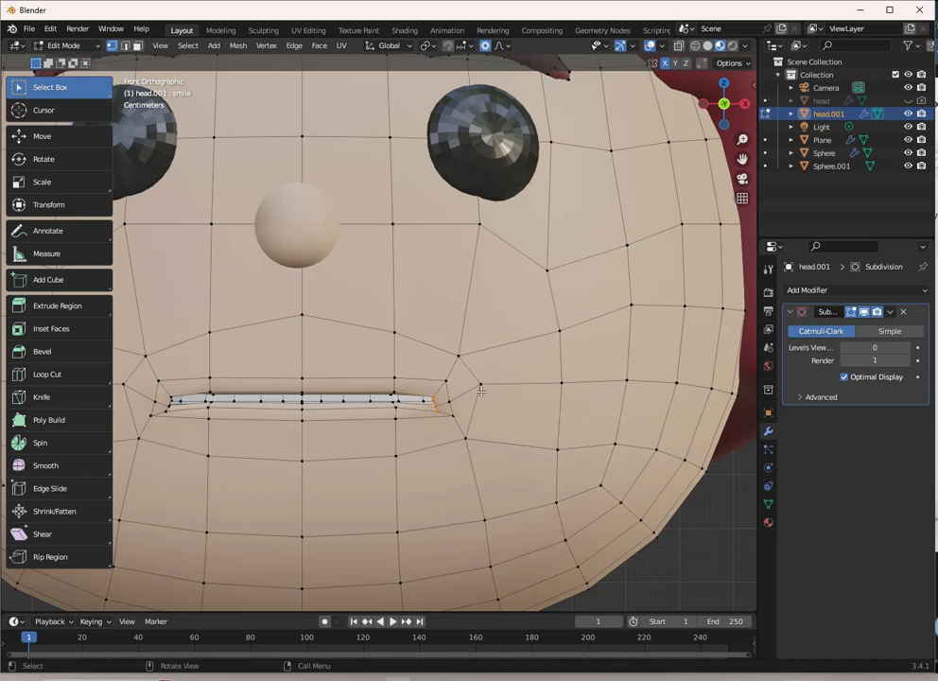
key("g")
scroll(511, 386, "up", 2)
scroll(512, 386, "up", 4)
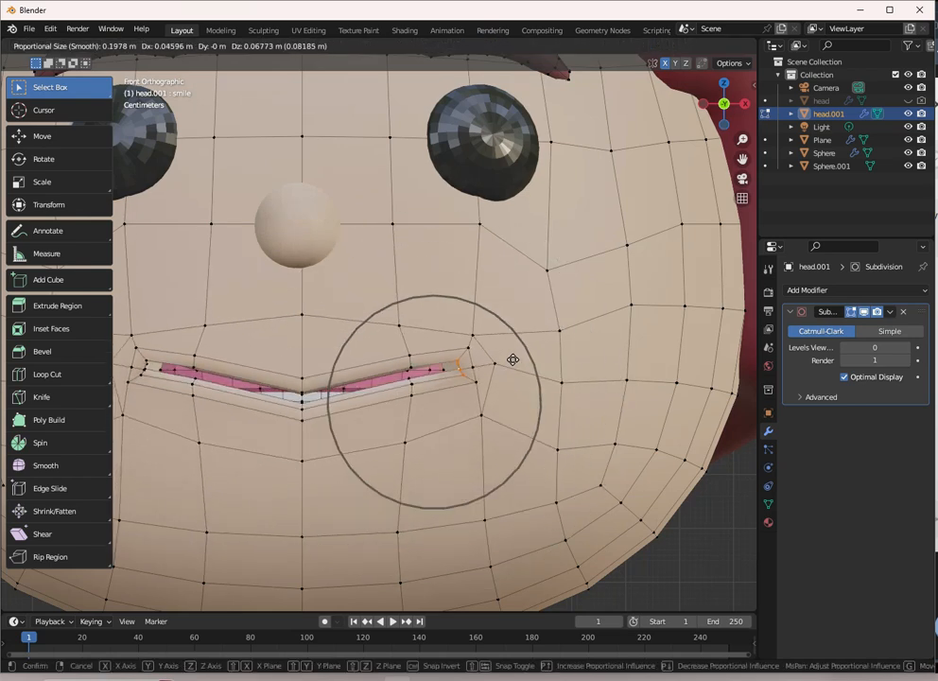
left_click(513, 359)
key("r")
left_click(546, 324)
key("g")
left_click(546, 312)
Step: Move the mouth corner back along Y by about 0.09 m with a proportional size of about 0.24 m
middle_click_drag(547, 312, 430, 372)
key("g")
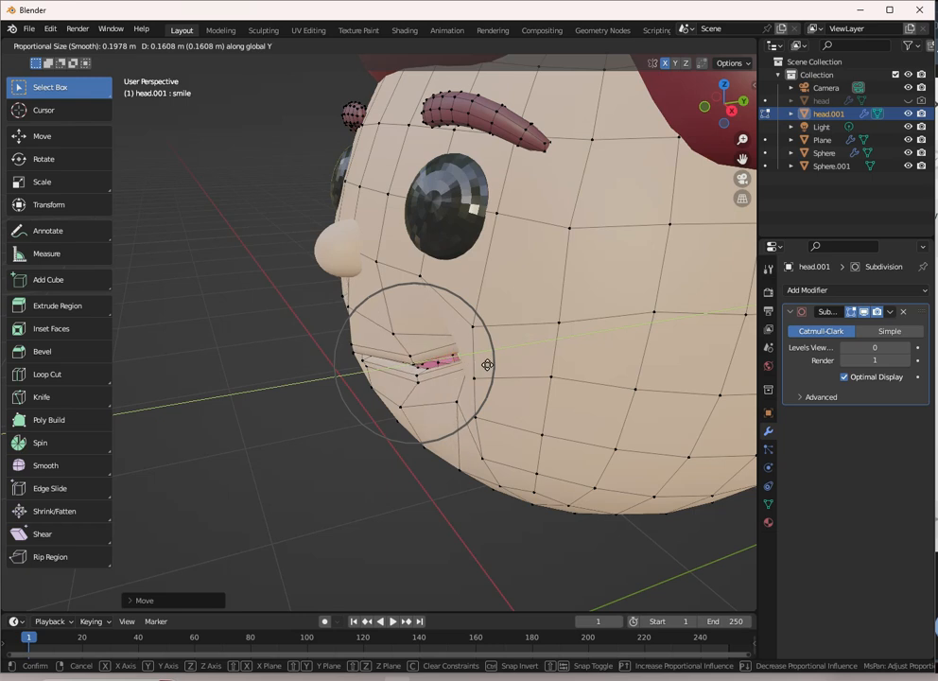
scroll(464, 375, "down", 3)
scroll(463, 375, "down", 2)
scroll(463, 375, "up", 3)
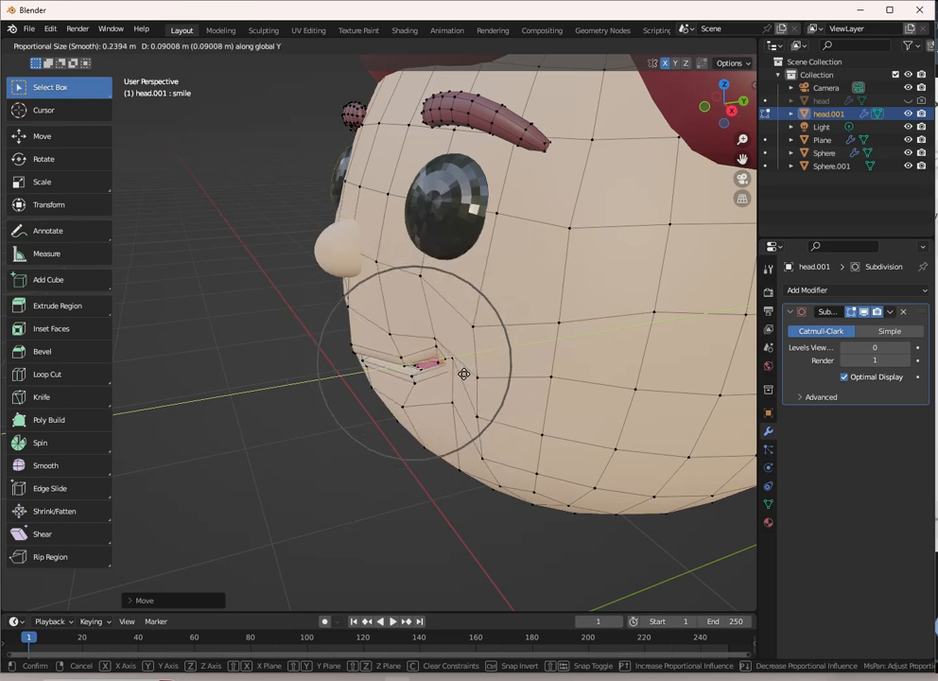
left_click(464, 374)
Step: Return to object mode and set the smile shape key's value to 0.827
scroll(463, 375, "down", 4)
middle_click_drag(463, 375, 488, 323)
key("Tab")
middle_click_drag(427, 335, 373, 355)
scroll(436, 345, "down", 3)
scroll(373, 356, "up", 3)
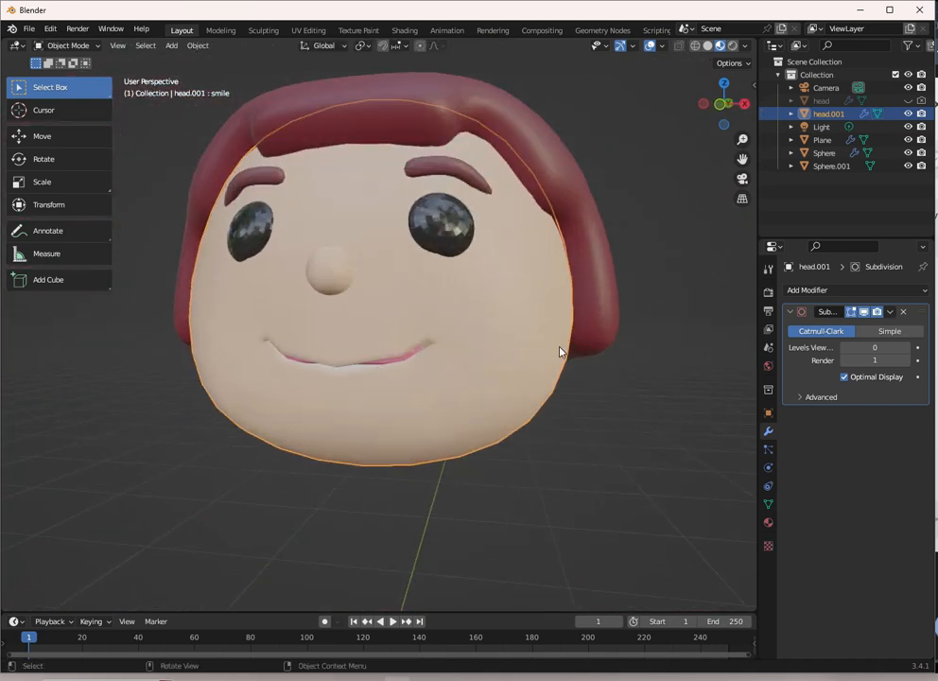
left_click(767, 506)
mouse_move(895, 511)
left_mouse_down()
mouse_move(827, 510)
mouse_move(900, 509)
left_mouse_up()
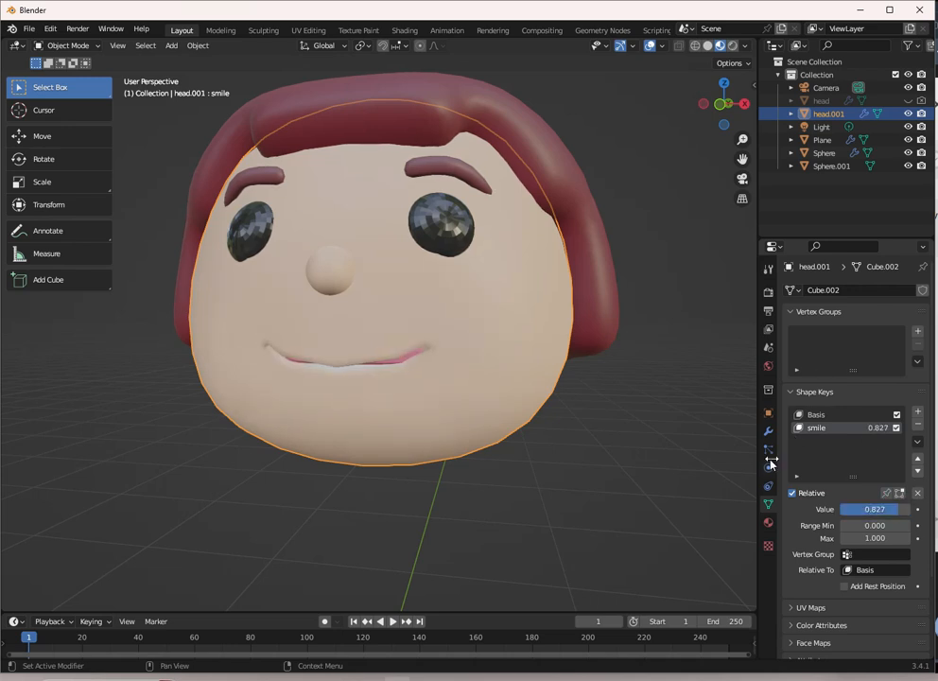
Step: Set the head's Subdivision modifier viewport levels to 1 and inspect the smiling face
left_click(768, 430)
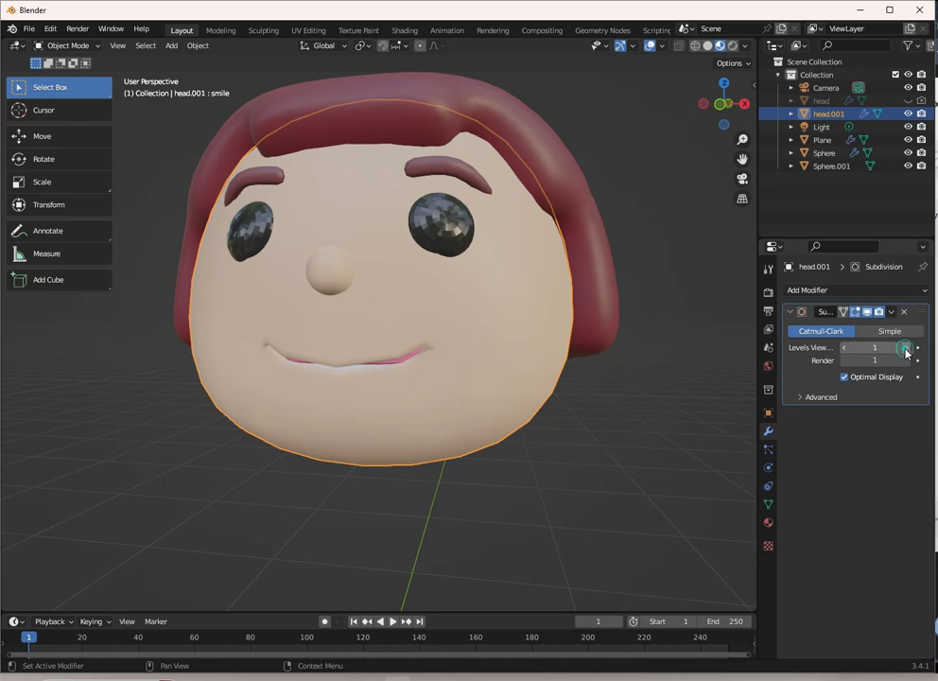
scroll(438, 373, "down", 3)
middle_click_drag(438, 372, 448, 348)
scroll(530, 360, "up", 3)
scroll(427, 390, "down", 3)
scroll(425, 381, "up", 4)
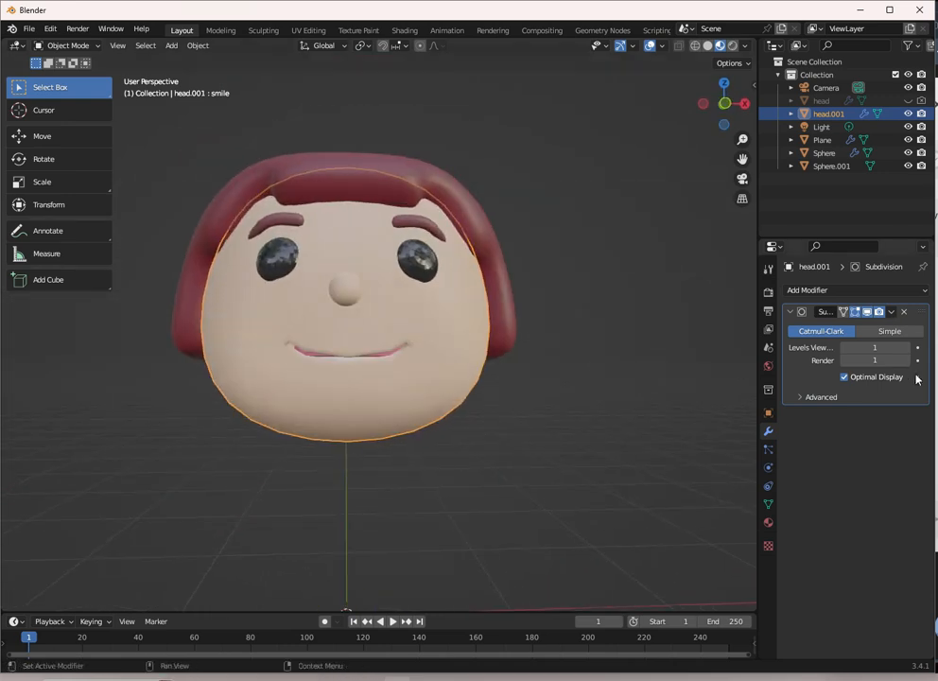
Step: Reset the smile shape key to 0.000 and add a new shape key named suprised with a value of 1.000
left_click(768, 504)
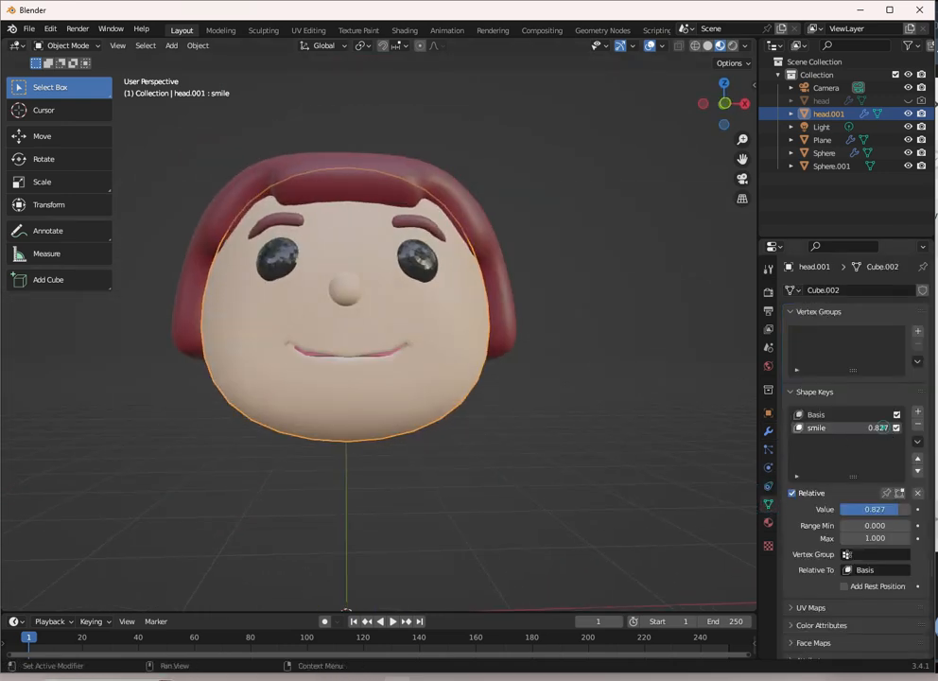
left_click_drag(883, 427, 803, 427)
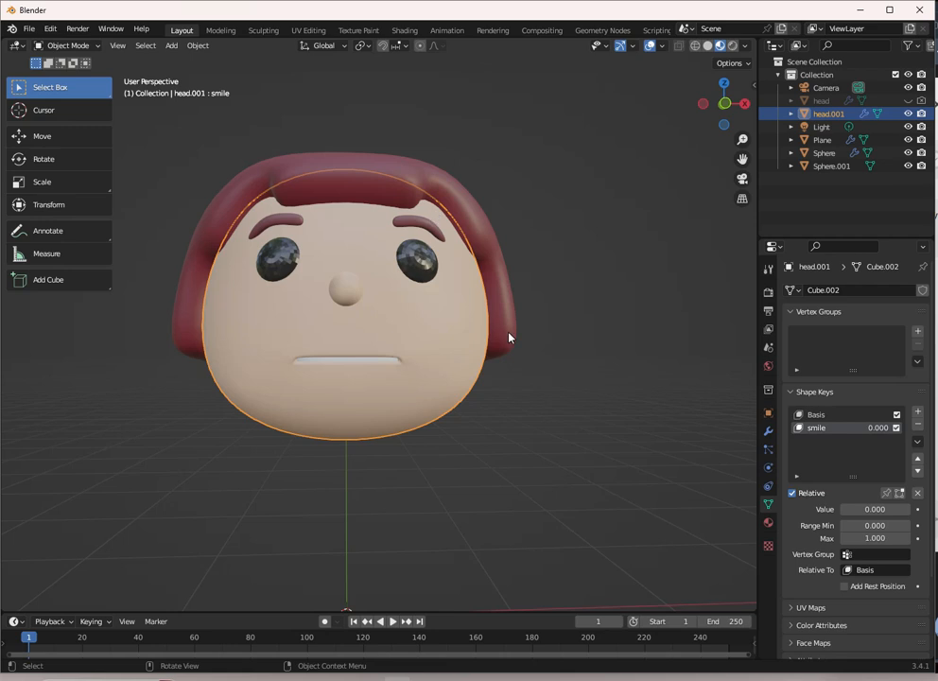
left_click(917, 413)
double_click(822, 442)
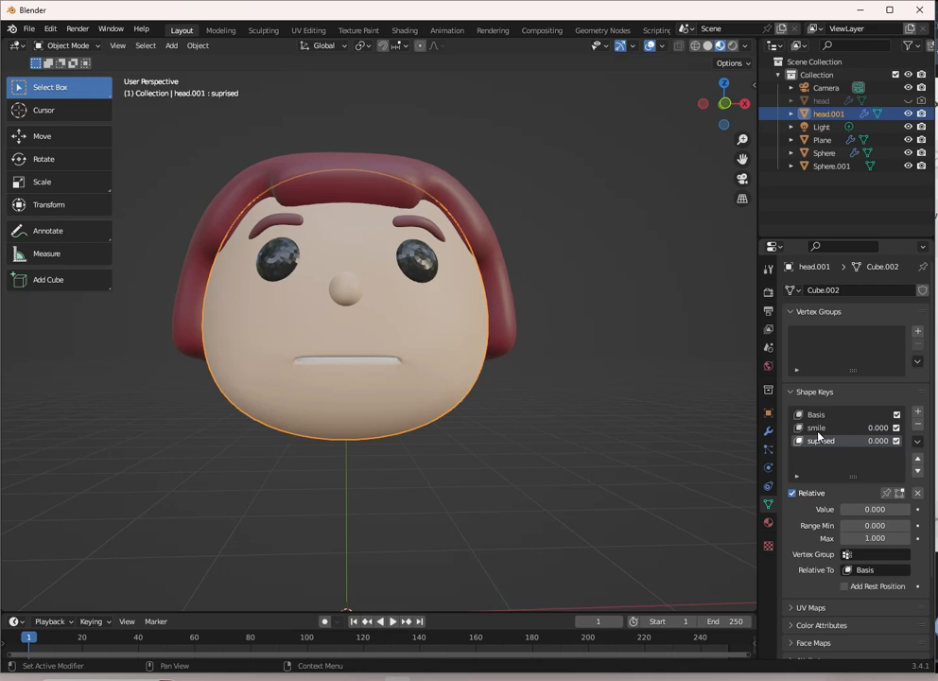
left_click_drag(861, 510, 927, 510)
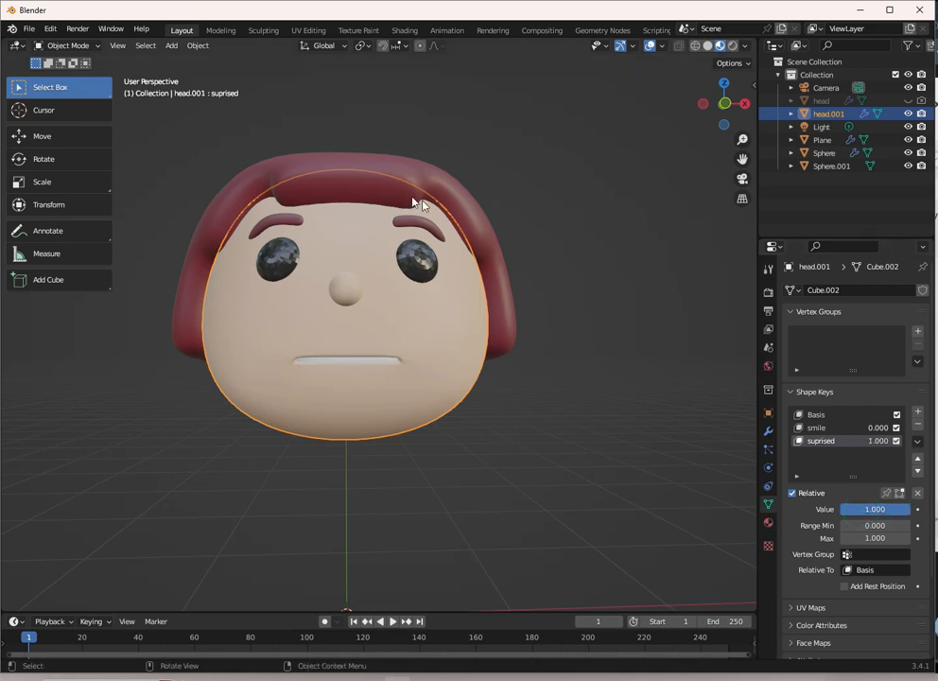
Step: Enter edit mode on the suprised shape key and select both eyebrows as linked meshes
scroll(318, 257, "up", 2)
key("Tab")
scroll(440, 416, "up", 3)
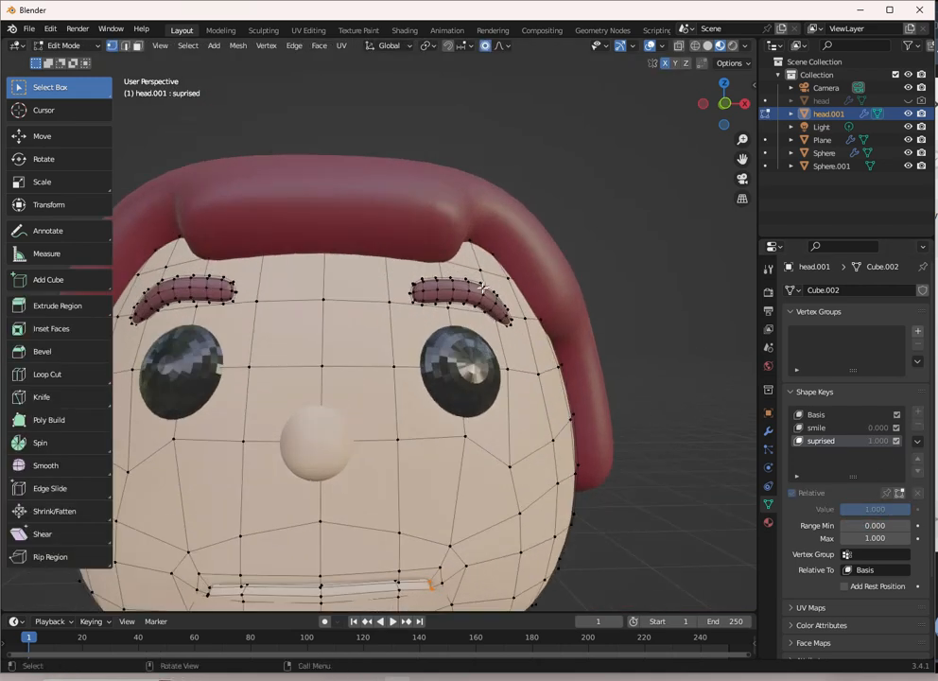
key("l")
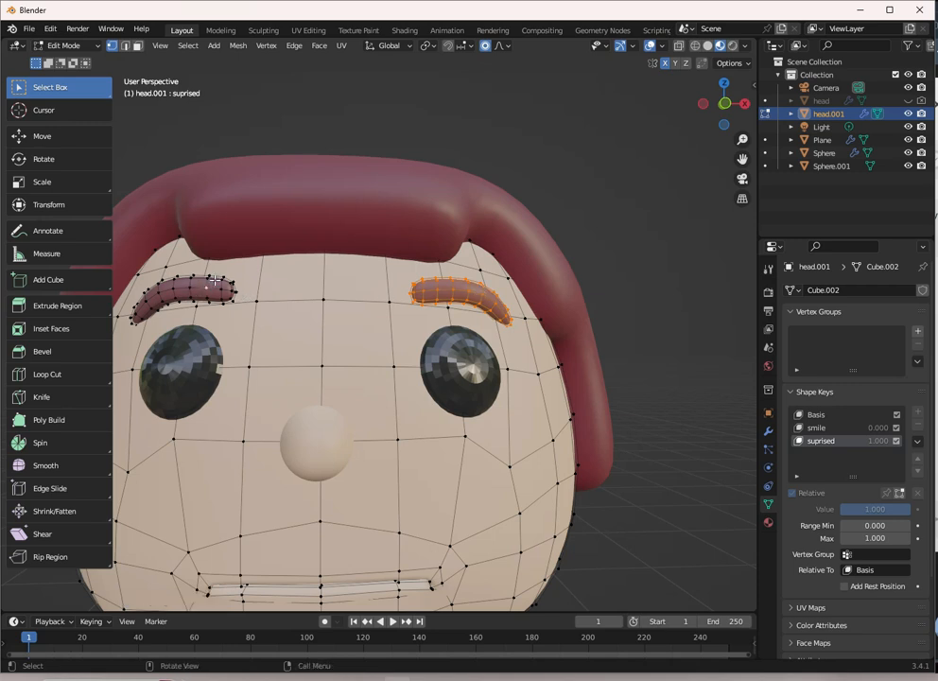
key("l")
scroll(519, 354, "down", 2)
key("g")
key("z")
right_click(519, 345)
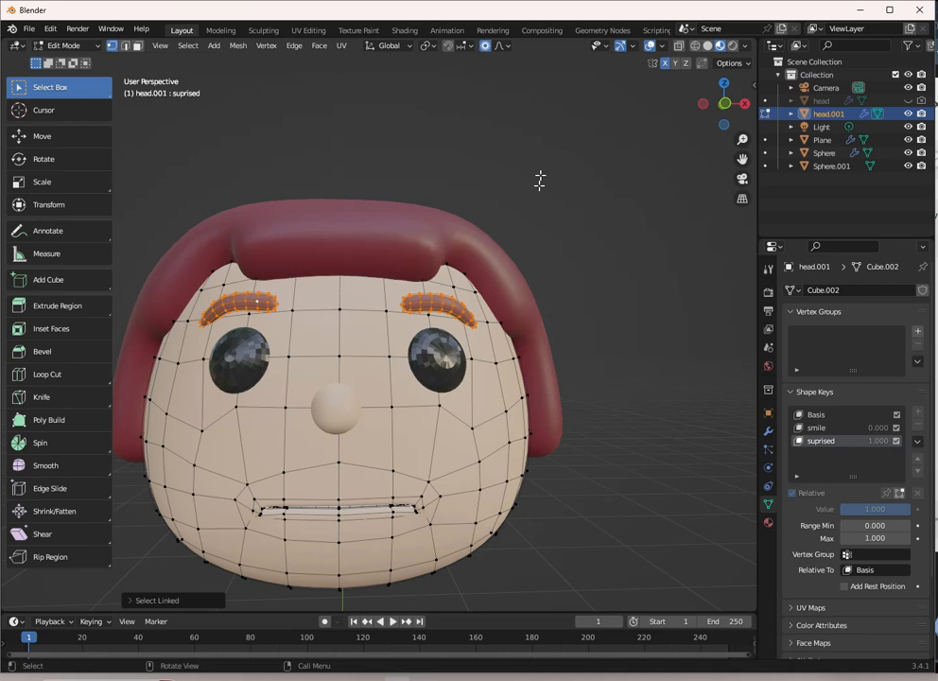
Step: Turn off proportional editing and raise both eyebrows about 0.13 m along Z
left_click(484, 46)
key("g")
key("y")
right_click(430, 306)
key("g")
key("z")
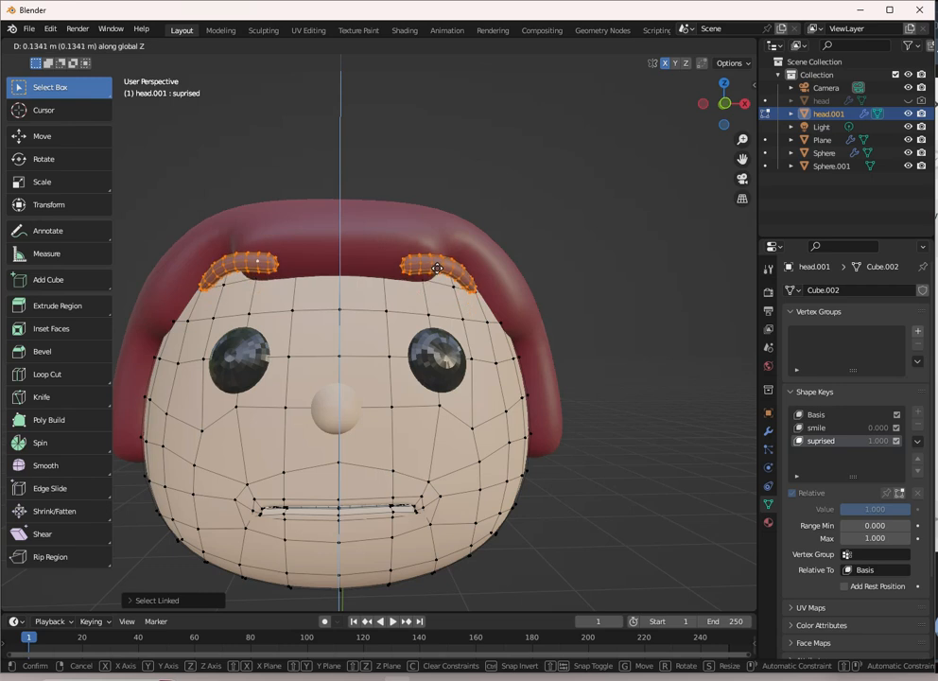
left_click(435, 269)
Step: Return to object mode and view the raised eyebrows from the front
scroll(425, 312, "down", 3)
middle_click_drag(426, 312, 420, 386)
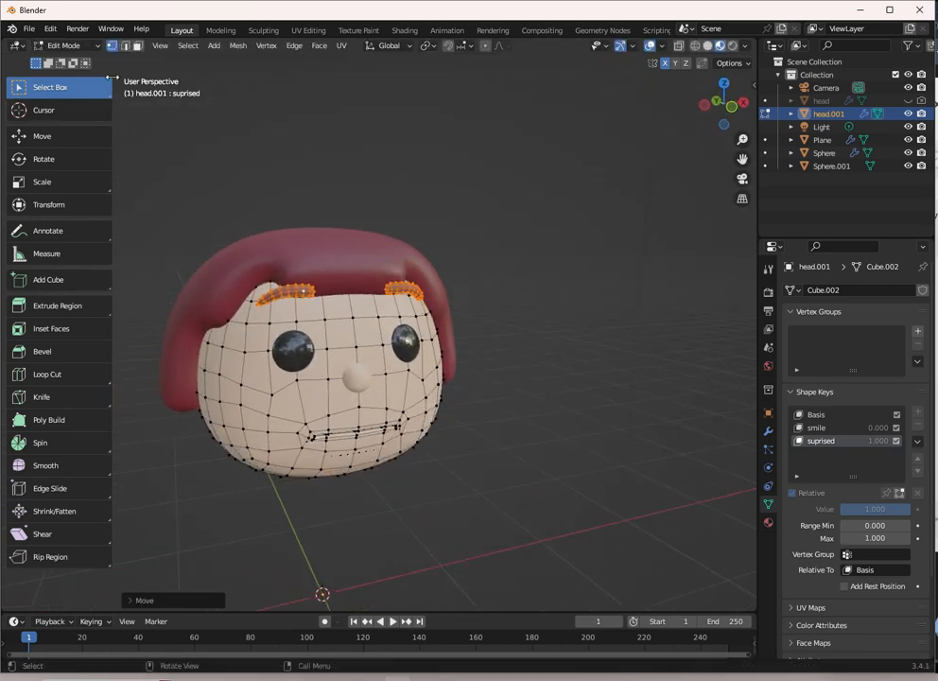
left_click(66, 46)
left_click(57, 57)
middle_click_drag(402, 342, 380, 351)
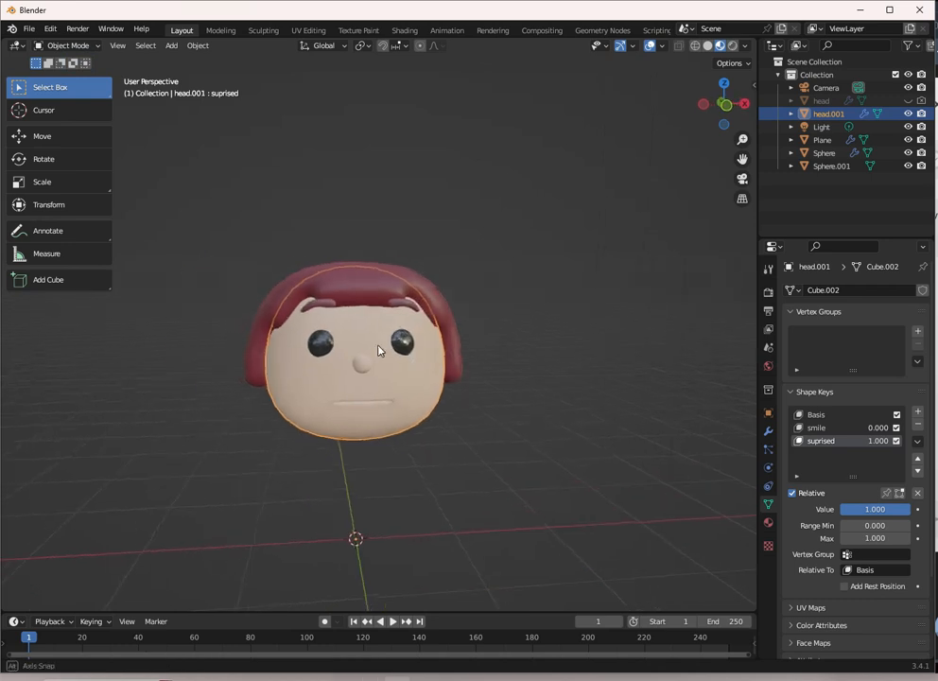
Step: Reset the suprised shape key to 0.000 and add a new shape key named aagh
left_click_drag(903, 507, 837, 509)
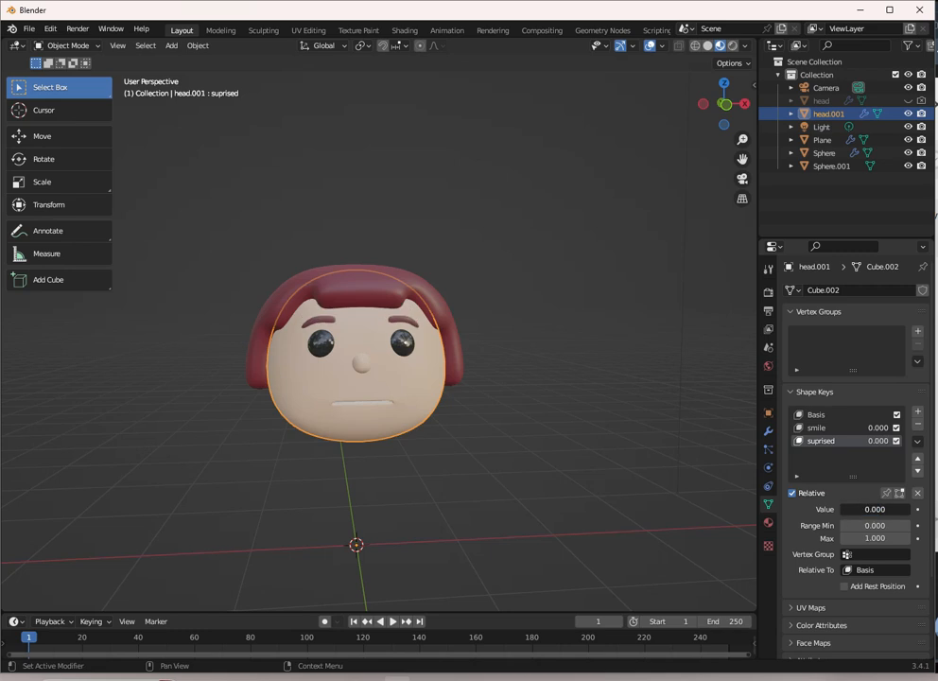
left_click(917, 411)
double_click(819, 456)
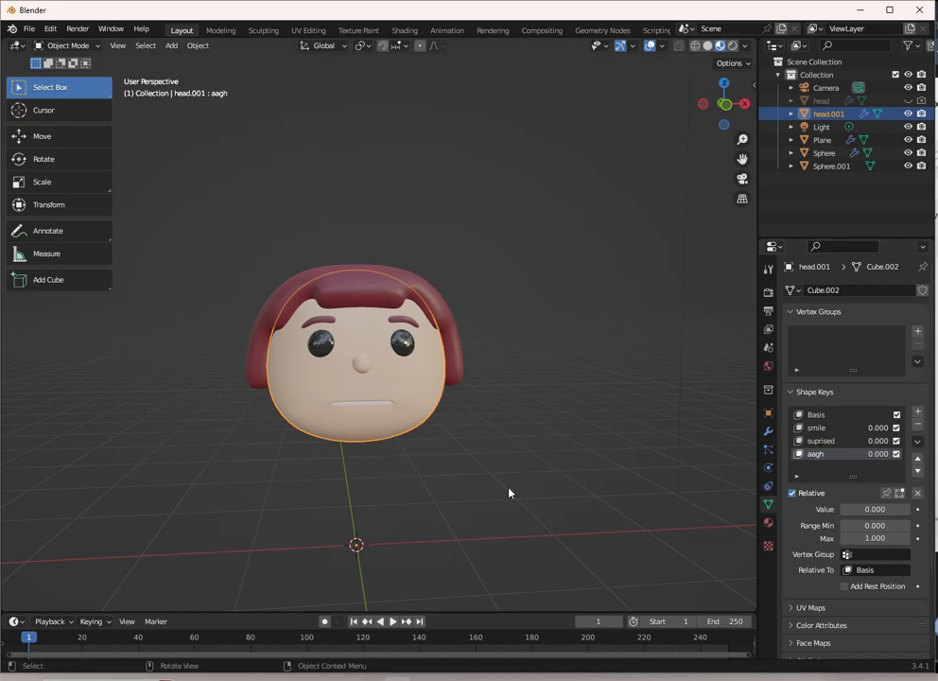
Step: Enter edit mode on the aagh shape key and select the middle vertex on the upper lip's inner edge
key("KP_Decimal")
key("Tab")
key("KP_1")
scroll(463, 470, "up", 3)
scroll(463, 470, "down", 2)
scroll(473, 459, "up", 4)
middle_click_drag(483, 447, 467, 398)
scroll(435, 438, "down", 3)
scroll(517, 477, "down", 5)
scroll(467, 398, "up", 8)
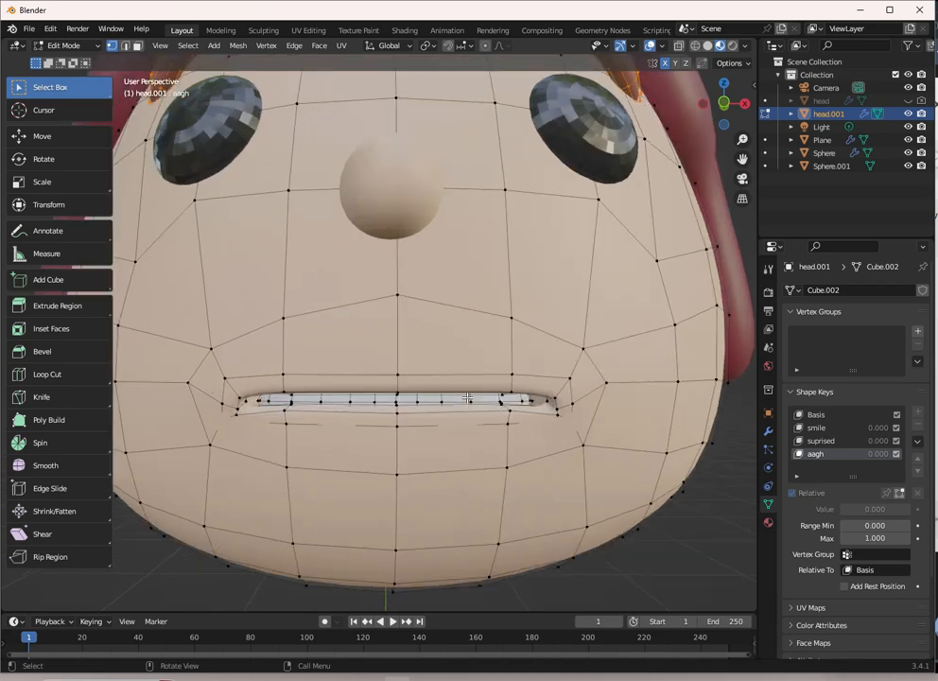
middle_click_drag(387, 386, 484, 379)
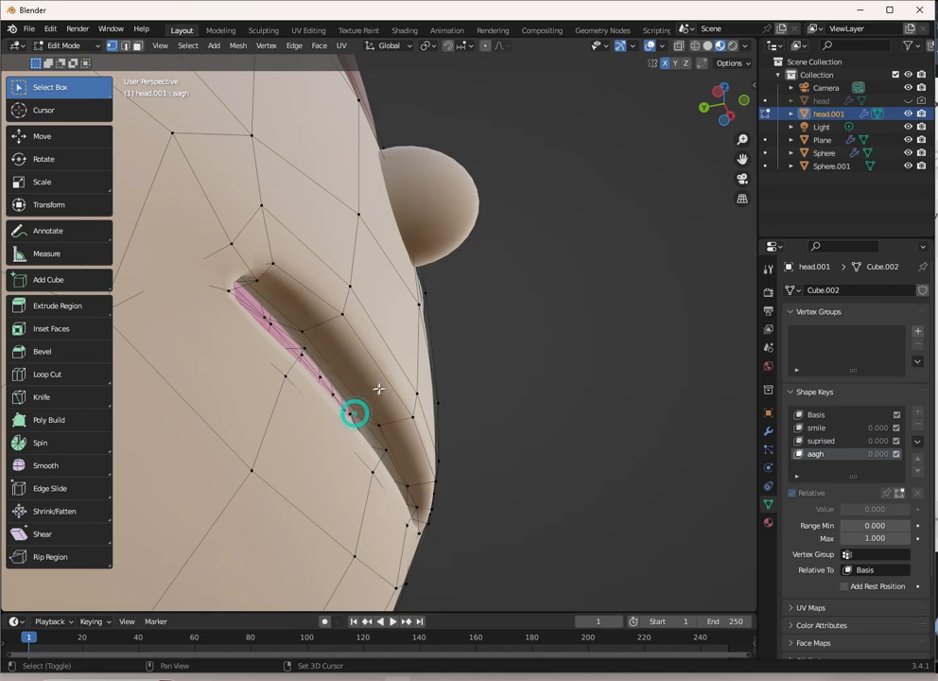
middle_click_drag(377, 414, 561, 301)
Step: Enable the on-cage display of the head's Subdivision modifier for editing the mouth
left_click(767, 432)
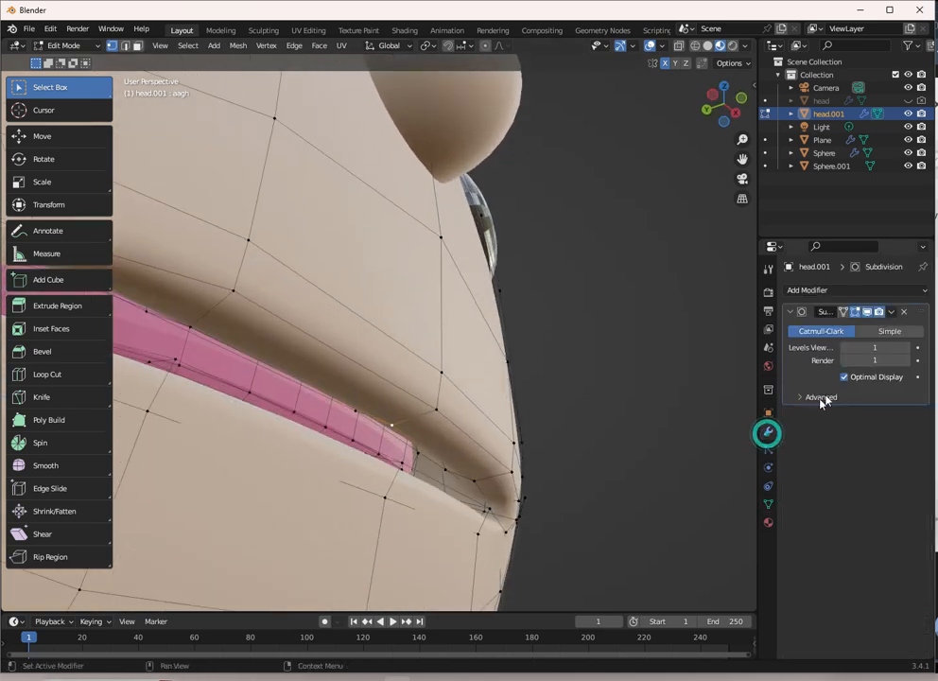
middle_click_drag(656, 248, 653, 242)
middle_click_drag(311, 287, 498, 395)
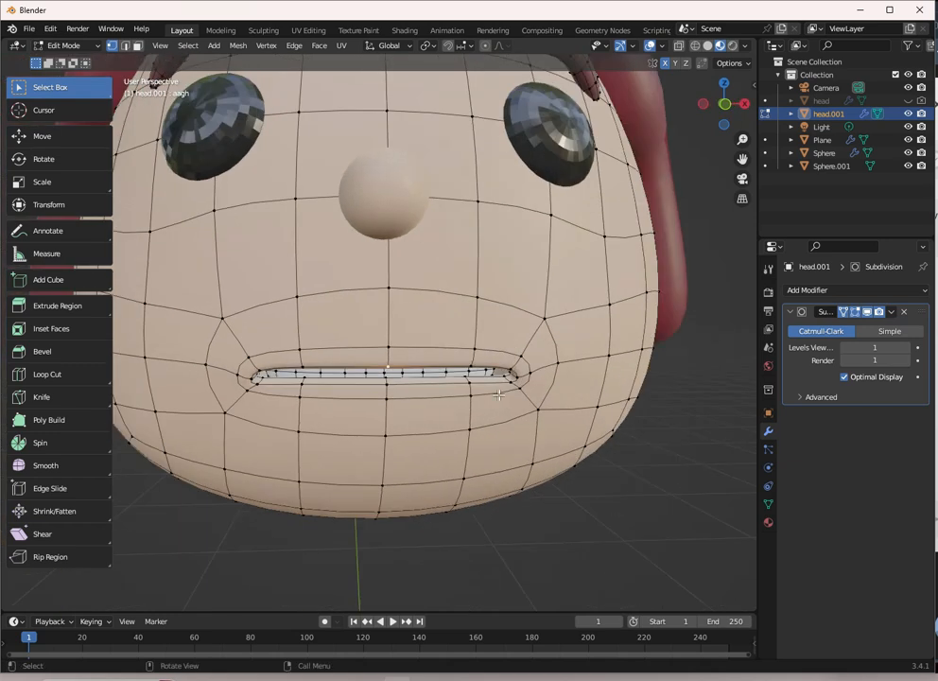
Step: Go through the head's shape keys in edit mode and make Basis the active one for editing
scroll(463, 366, "down", 3)
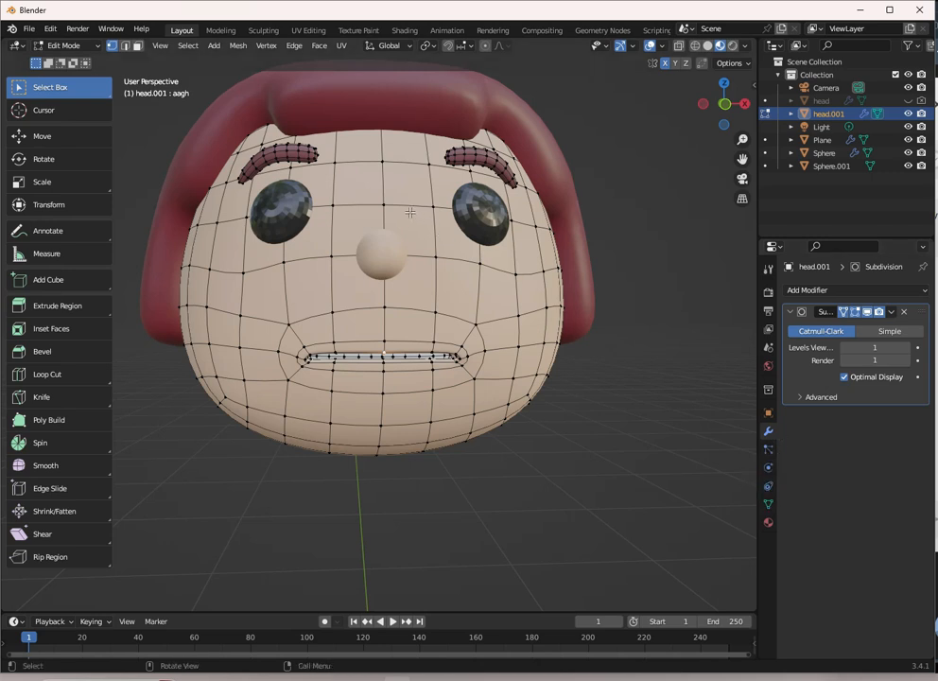
left_click(767, 504)
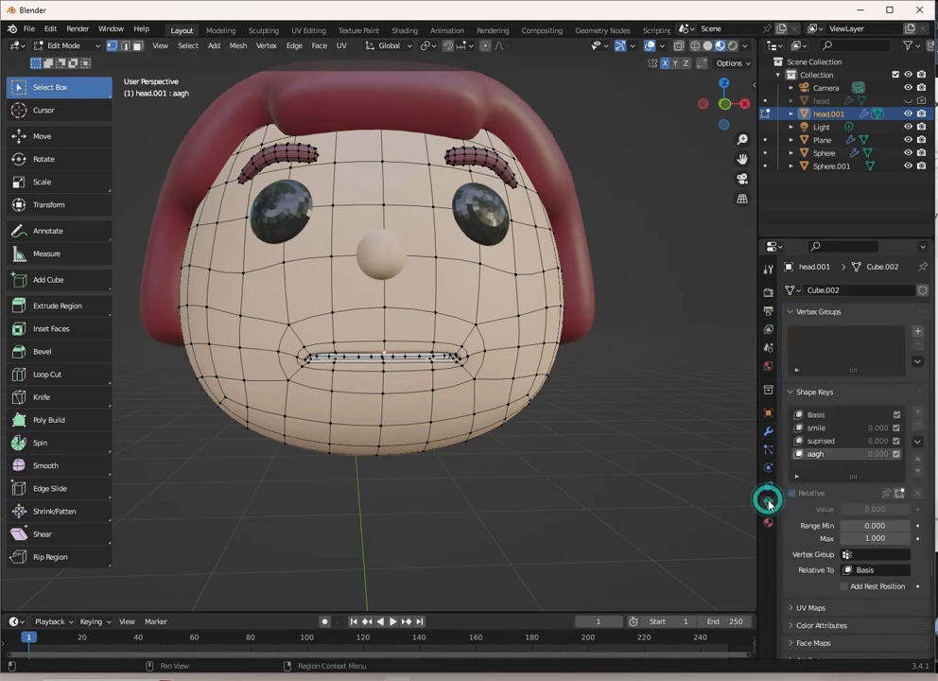
left_click(839, 416)
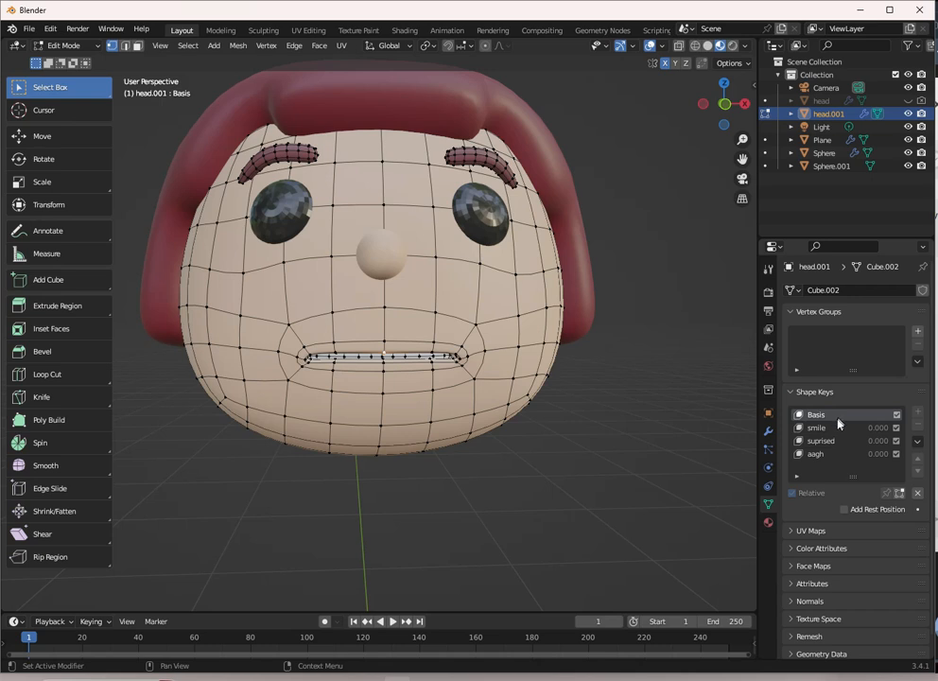
left_click(819, 427)
left_click(828, 452)
left_click(833, 441)
left_click(833, 429)
left_click(837, 416)
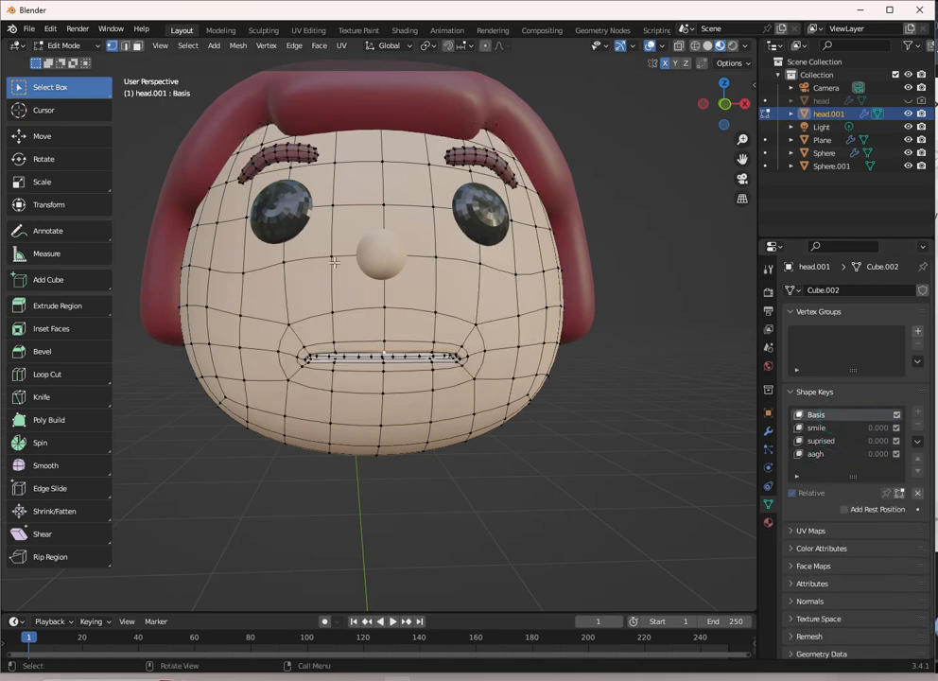
scroll(405, 297, "up", 2)
scroll(405, 297, "down", 3)
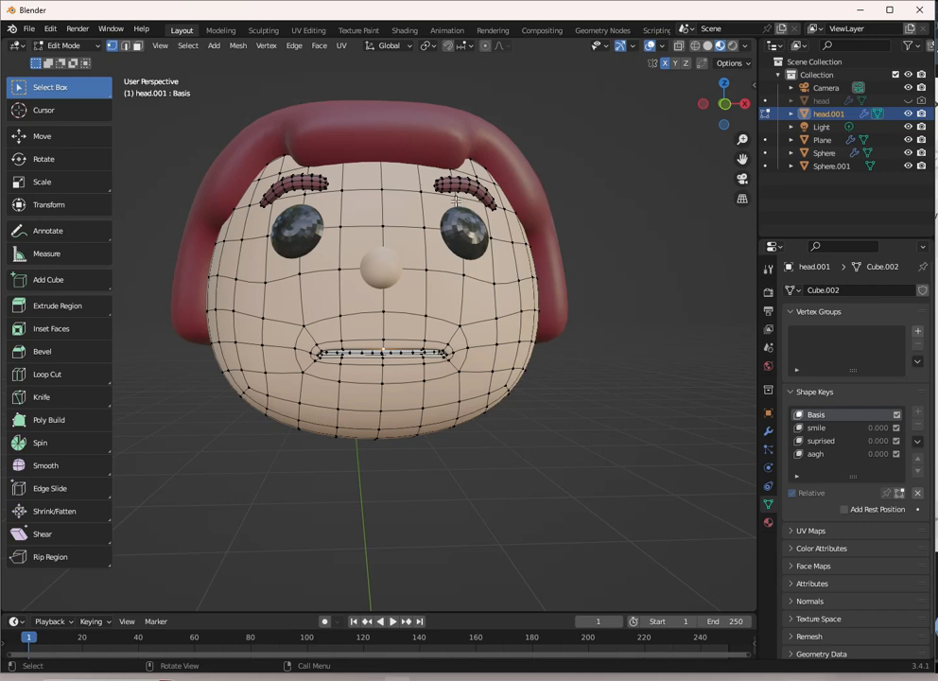
Step: Add two unslid vertical loop cuts through the face, one on each side of its centre line
key("ctrl+r")
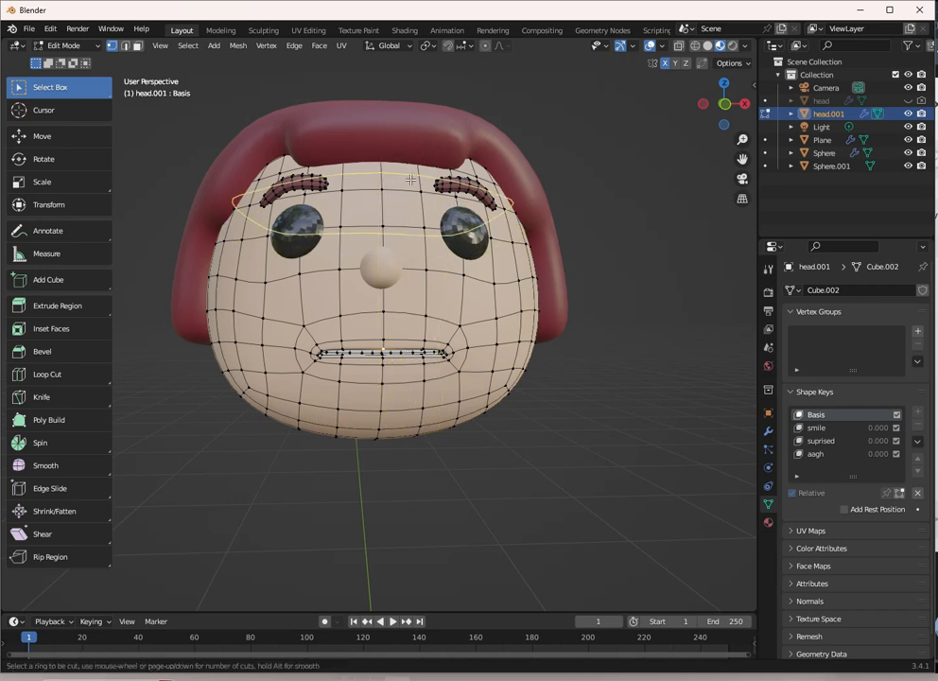
left_click(405, 188)
right_click(405, 188)
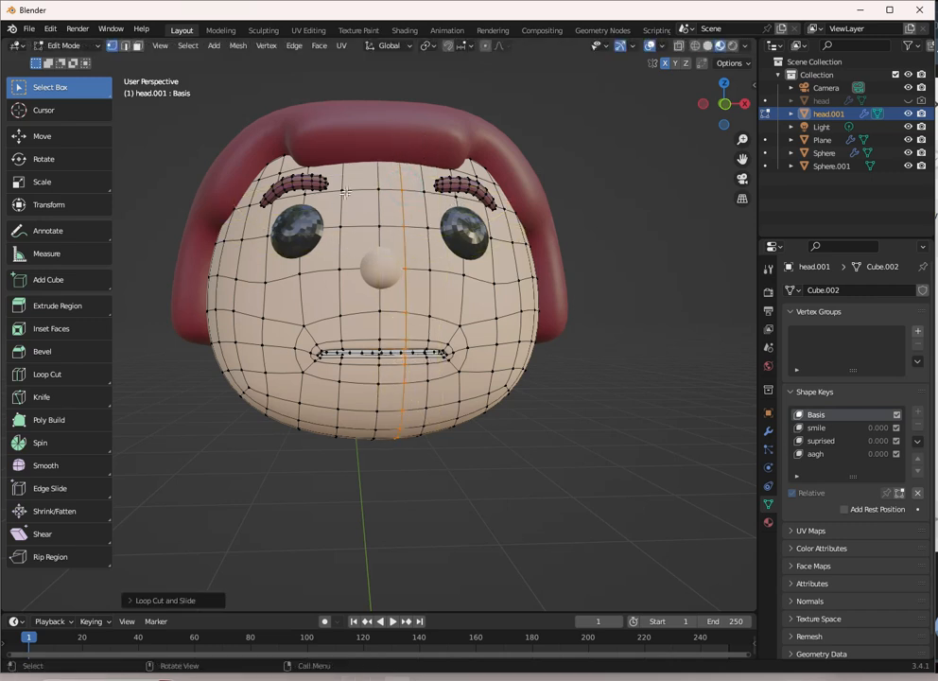
key("ctrl+r")
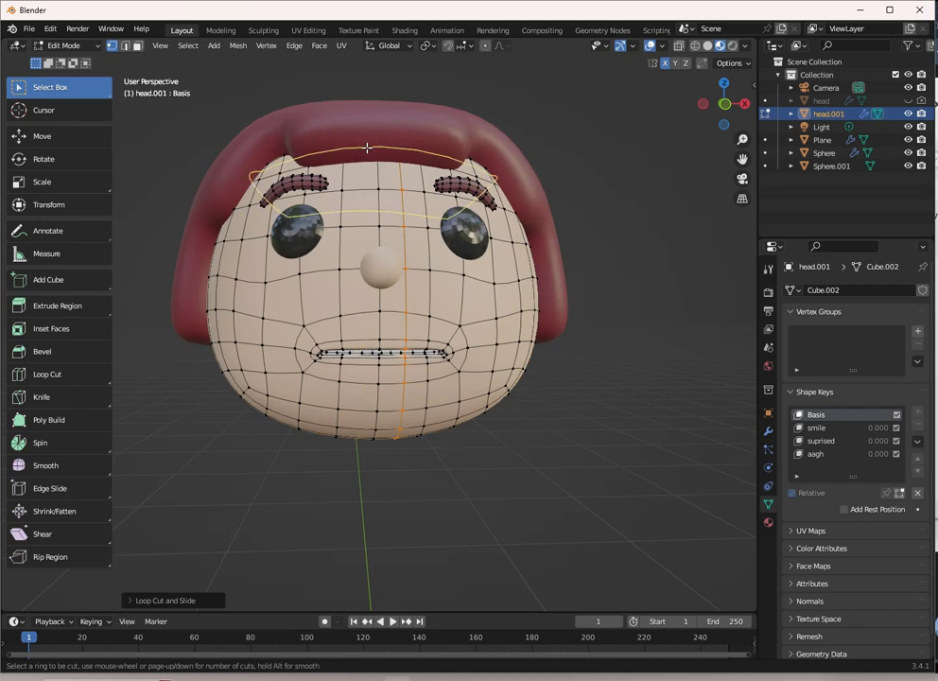
left_click(365, 154)
right_click(407, 202)
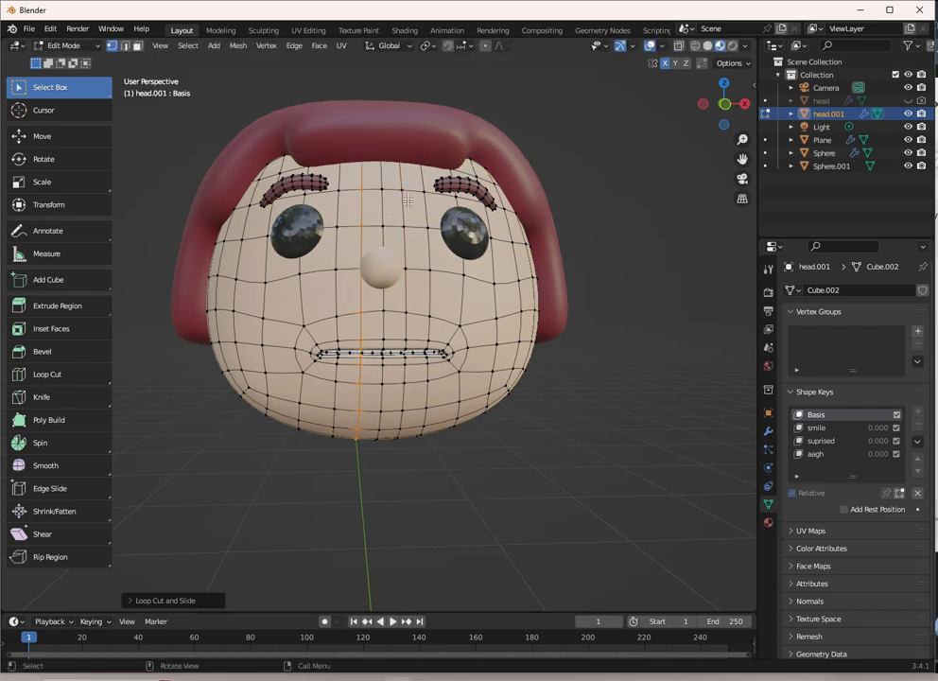
Step: Try to move the vertex above the upper lip on one of the new edge loops
left_click(407, 338)
key("g")
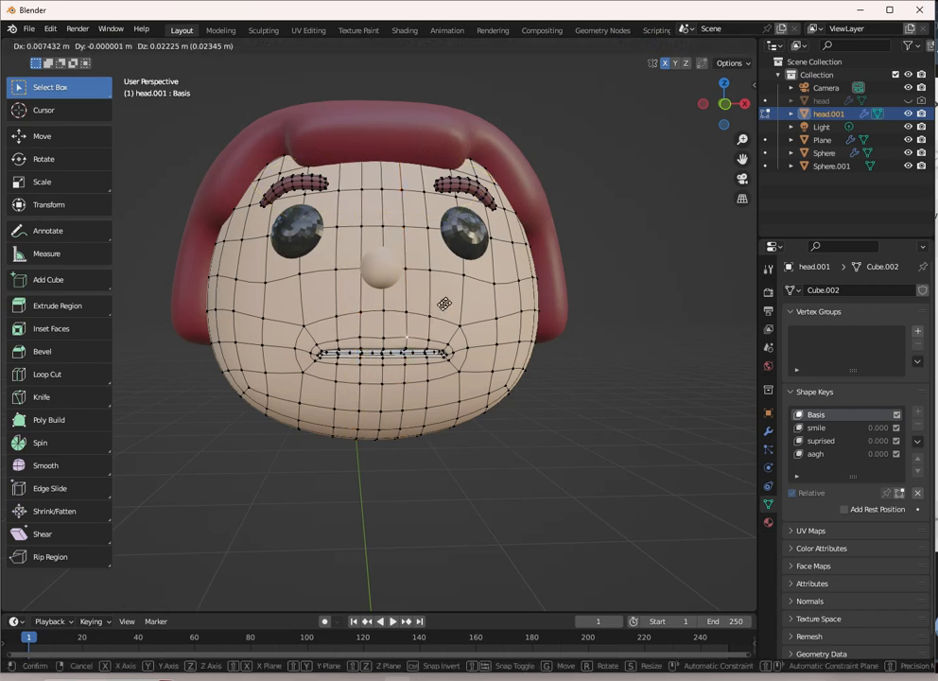
left_click(451, 291)
scroll(445, 312, "up", 1)
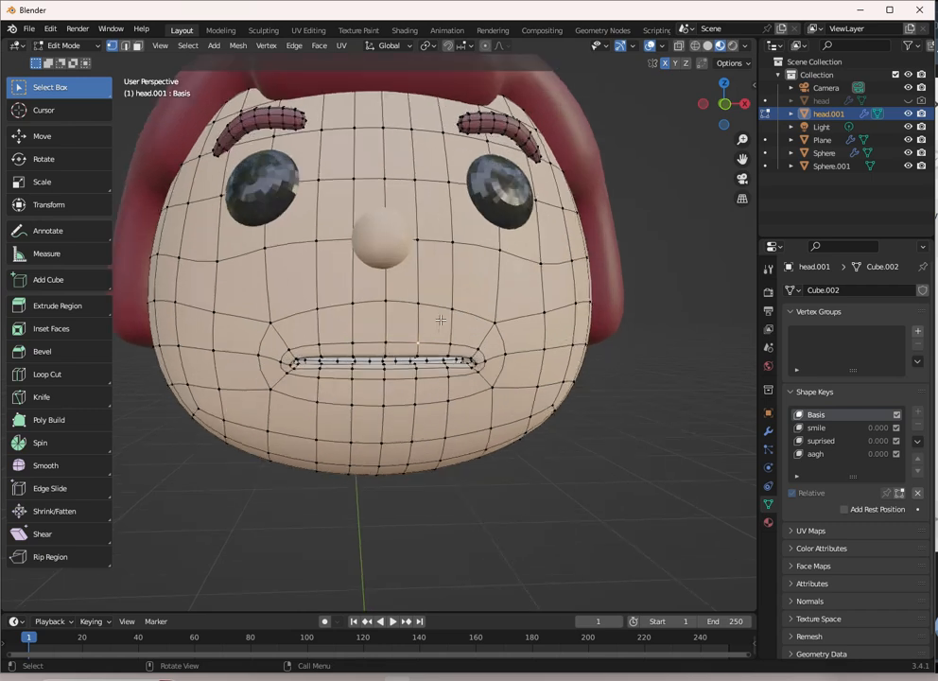
scroll(441, 319, "down", 2)
scroll(399, 350, "up", 3)
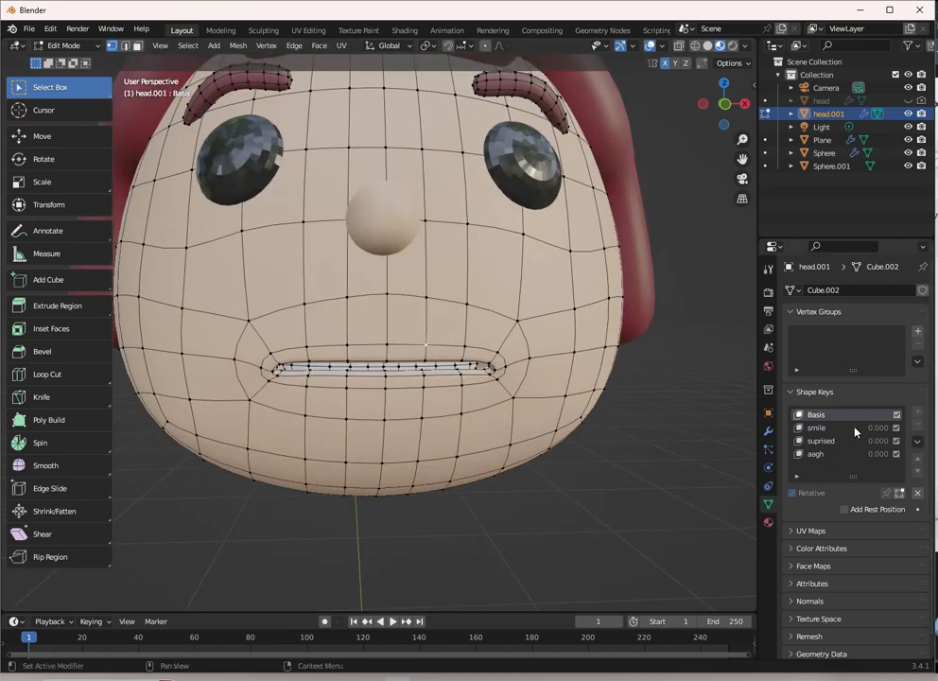
Step: Check the smile and suprised shape keys with the added loop cuts
left_click(819, 428)
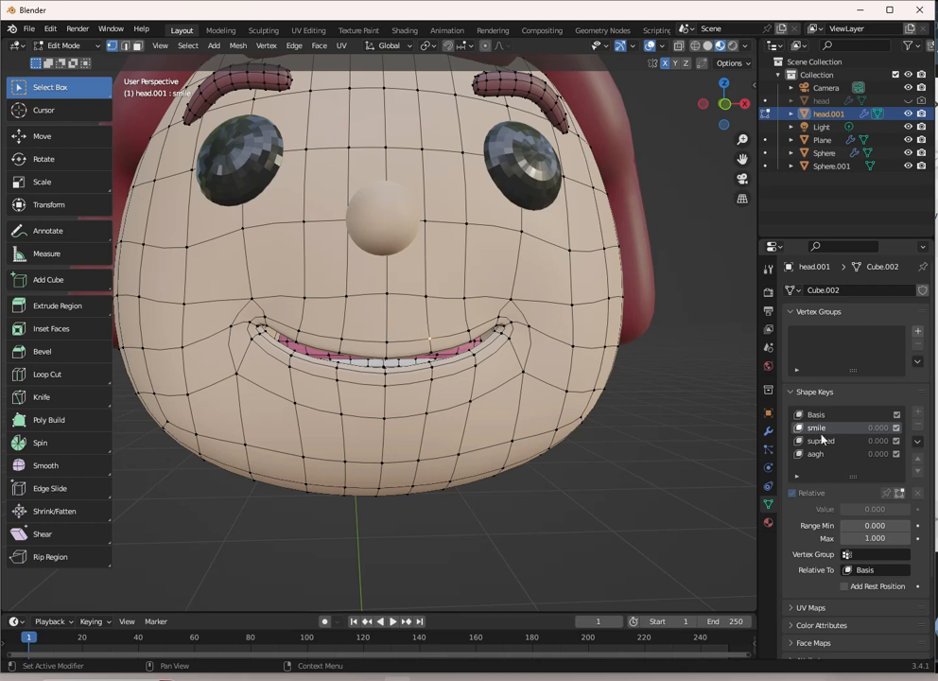
left_click(820, 441)
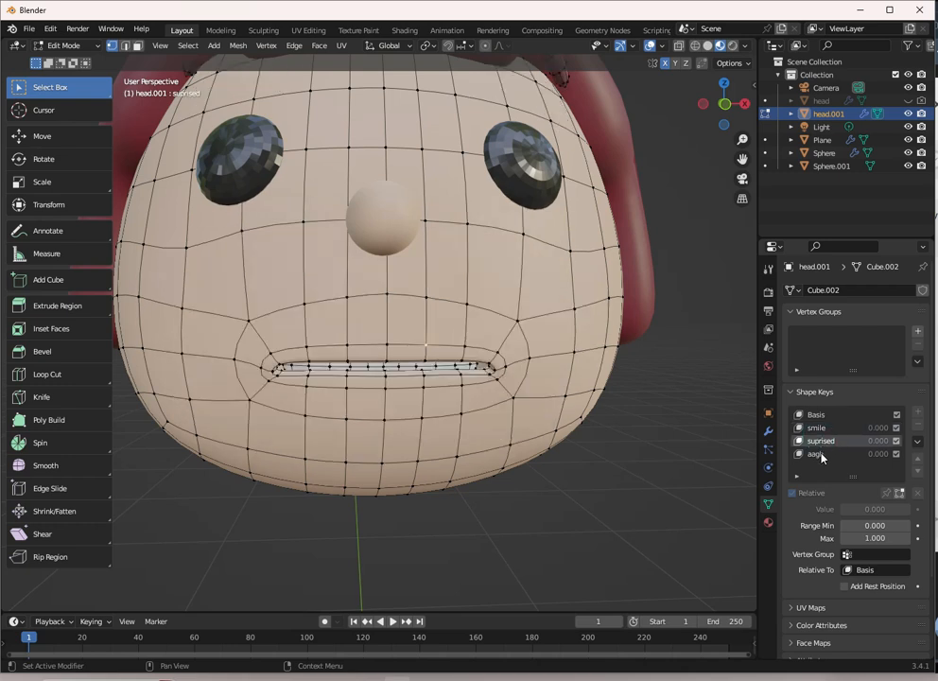
scroll(566, 285, "down", 3)
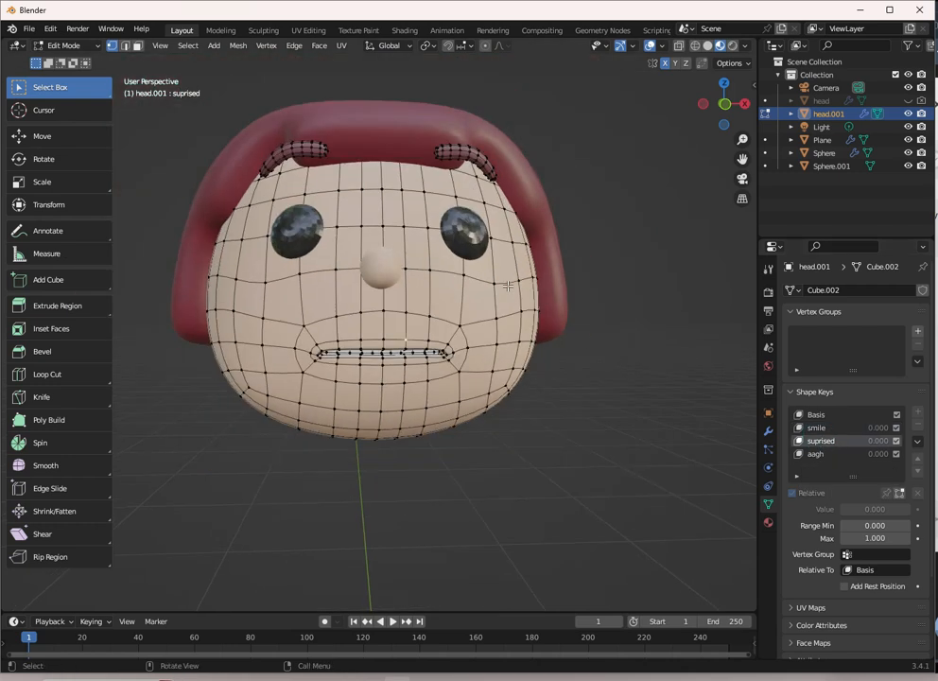
Step: Activate the aagh shape key, set its value to 1.000 in object mode and return to edit mode
left_click(819, 455)
key("Tab")
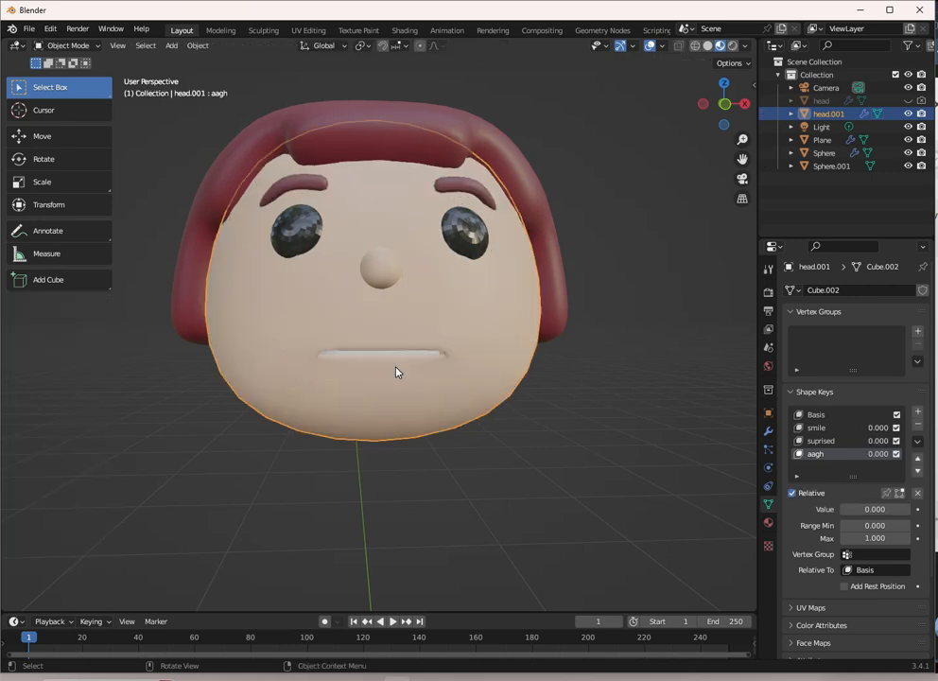
left_click_drag(865, 509, 894, 509)
key("Tab")
scroll(418, 326, "up", 4)
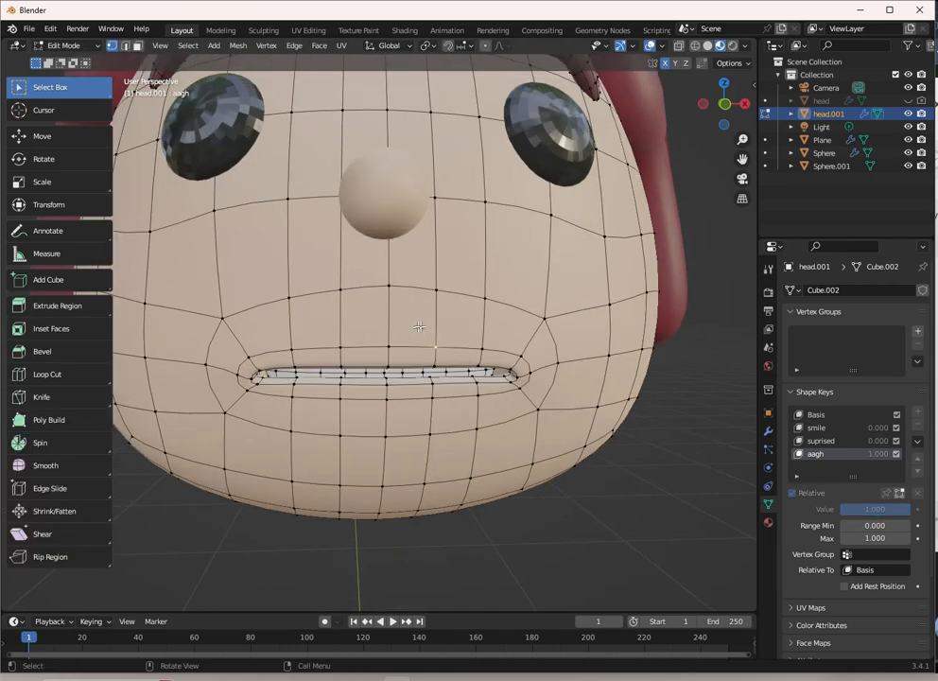
Step: Examine the lip edges and the mouth opening up close from the front and the side
scroll(511, 271, "down", 2)
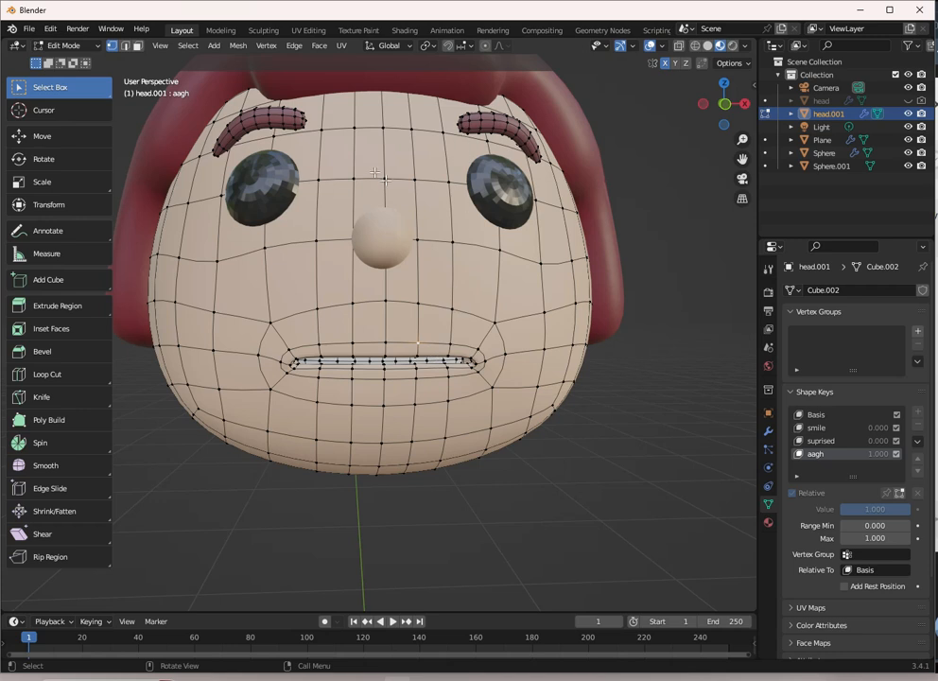
scroll(484, 400, "up", 1)
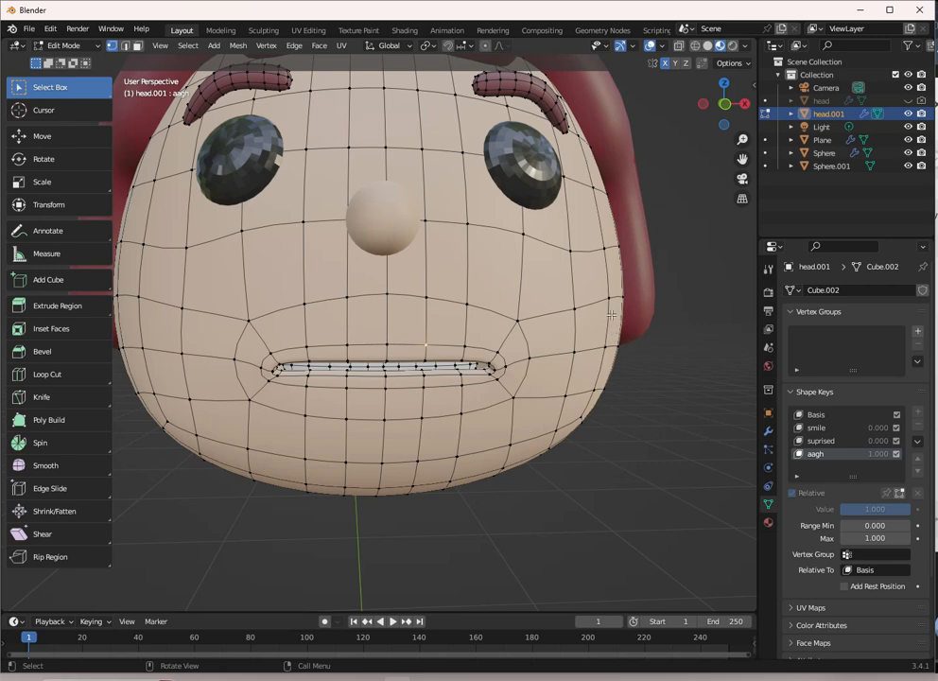
scroll(418, 384, "up", 3)
middle_click_drag(422, 382, 385, 379)
scroll(482, 315, "up", 2)
scroll(369, 374, "up", 2)
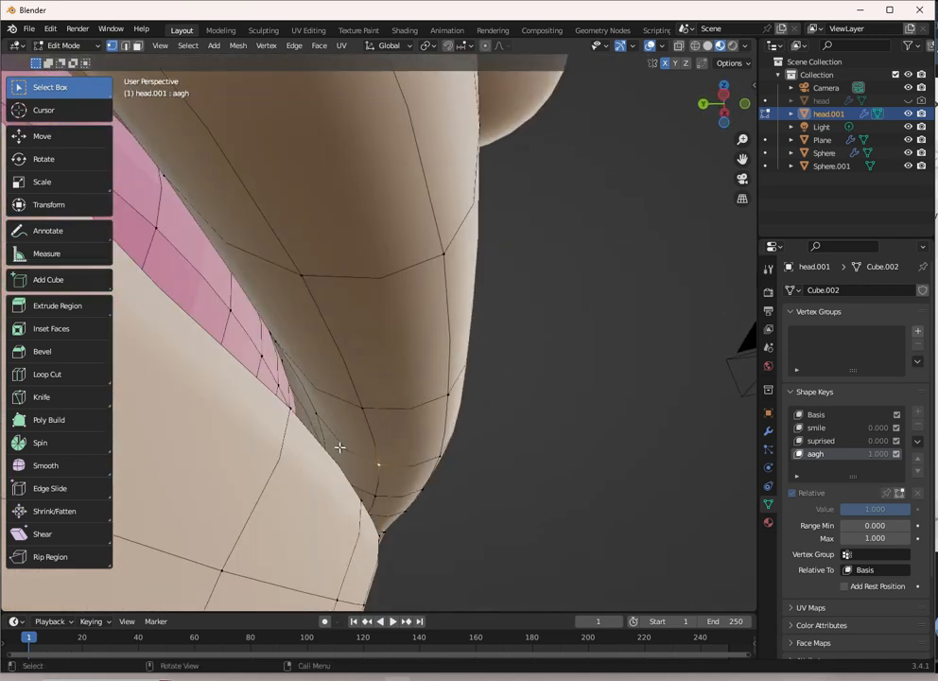
middle_click_drag(321, 410, 381, 429)
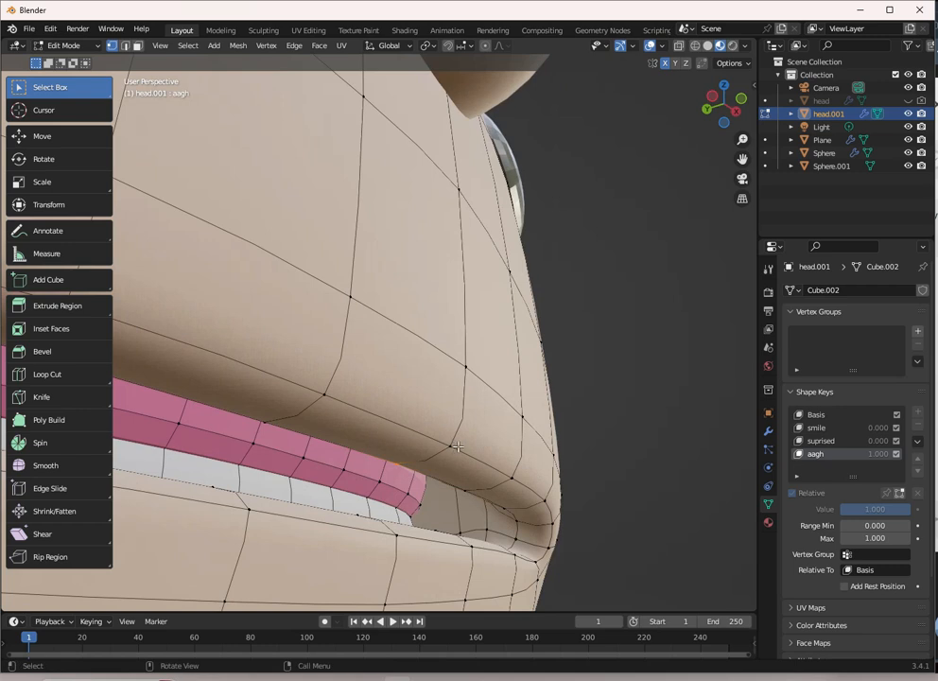
Step: In front view, raise the upper lip's middle vertex about 0.12 m using smooth proportional editing with a radius of about 0.42 m
middle_click_drag(457, 446, 452, 404, "alt")
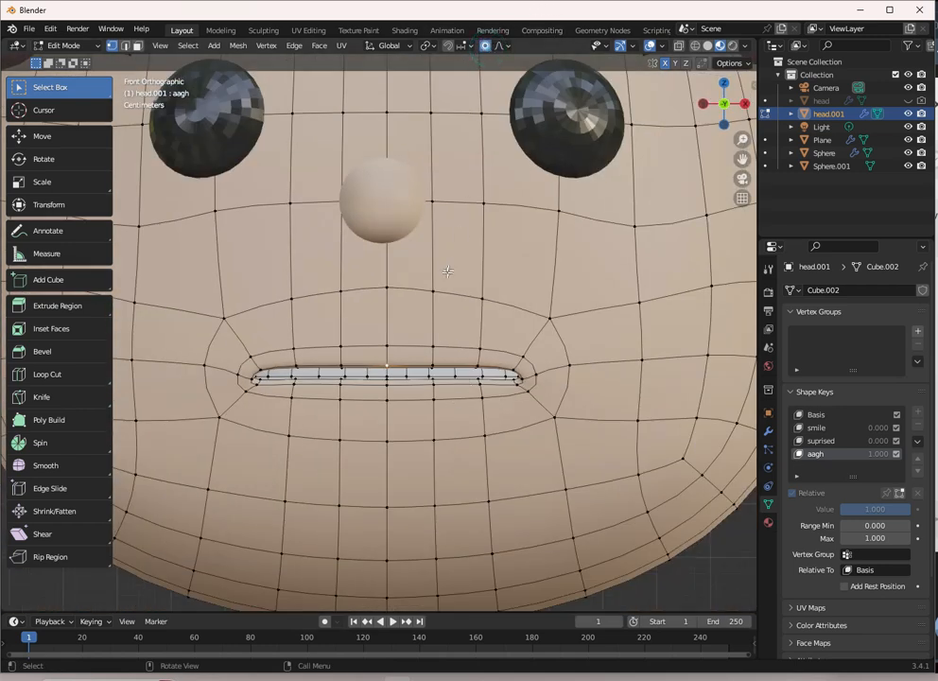
key("g")
scroll(442, 303, "down", 4)
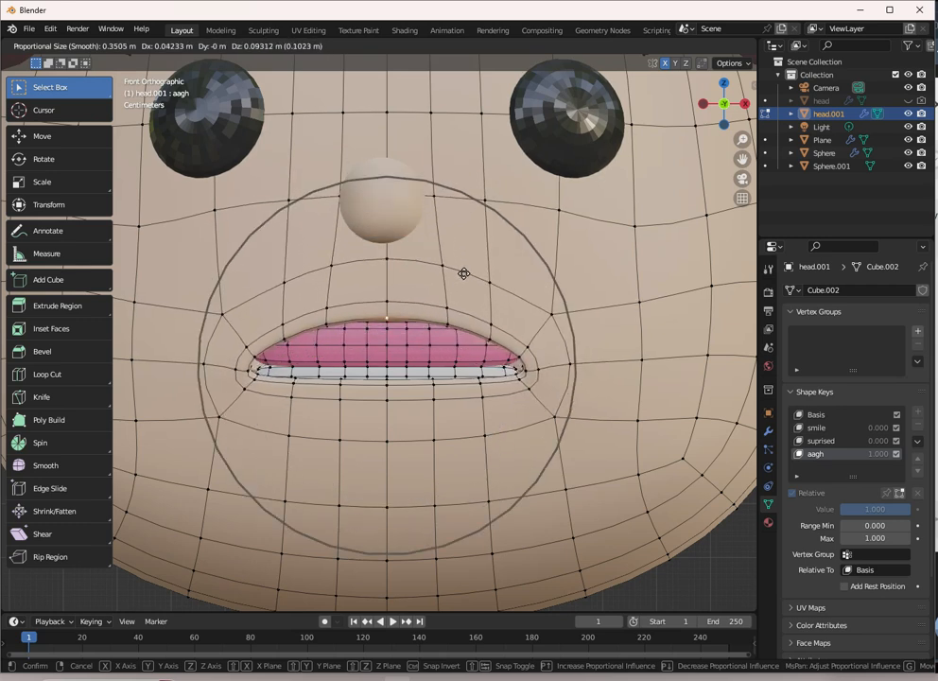
scroll(464, 259, "up", 3)
scroll(464, 259, "down", 4)
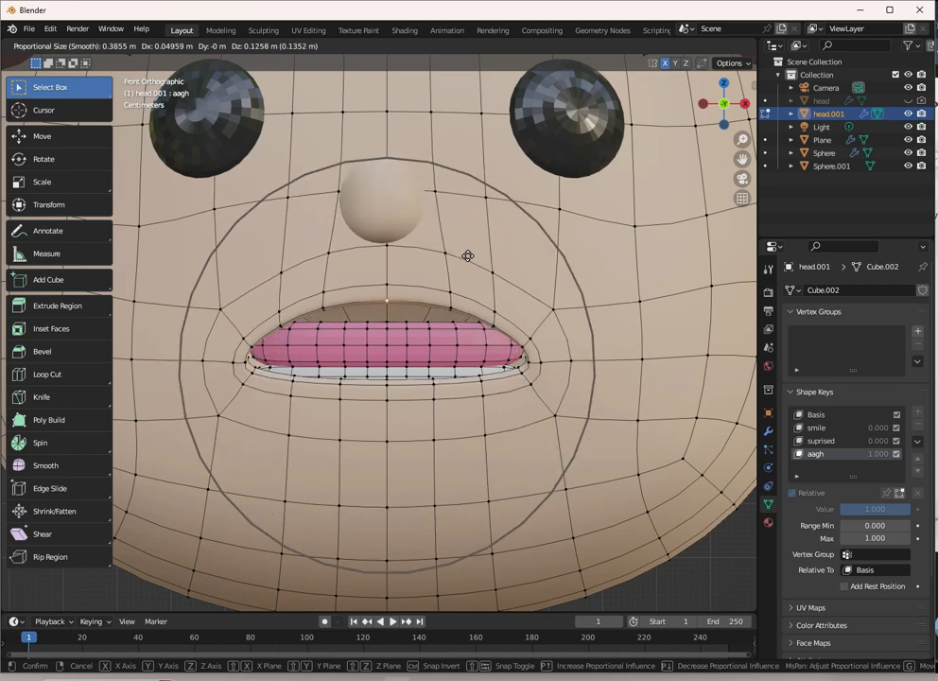
scroll(467, 255, "up", 2)
scroll(468, 255, "down", 3)
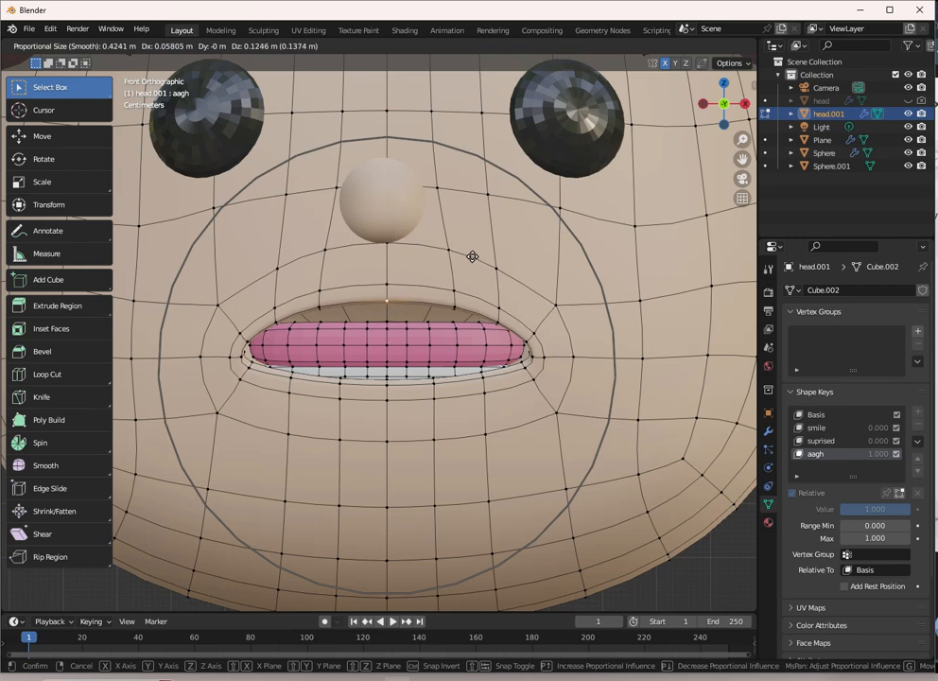
left_click(472, 256)
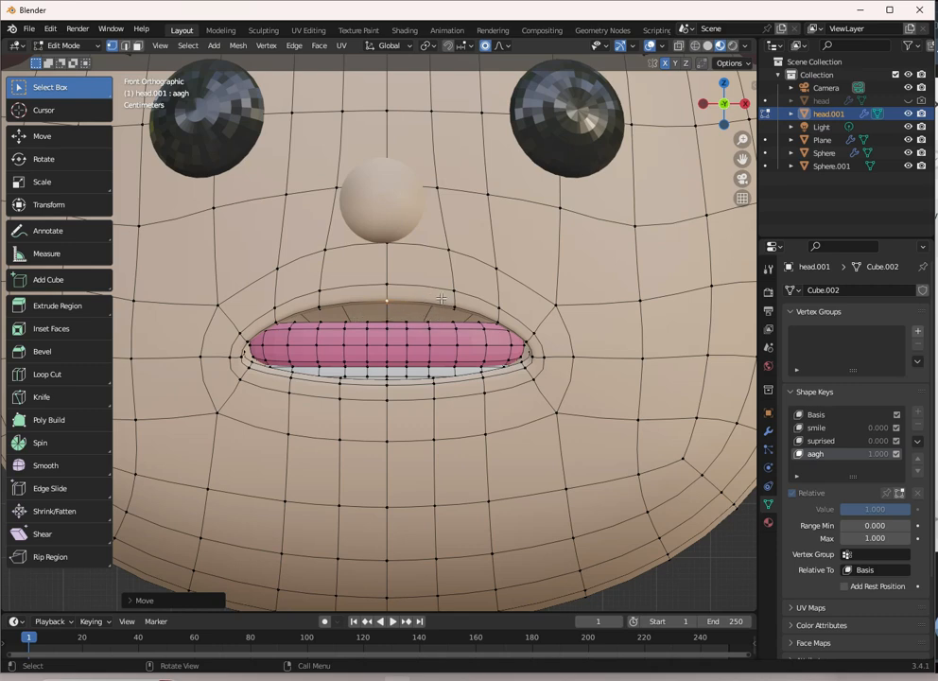
Step: Activate the Basis shape key and hide the face loop around the lips from inside the head
scroll(444, 293, "down", 4)
middle_click_drag(444, 293, 529, 266)
left_click(832, 414)
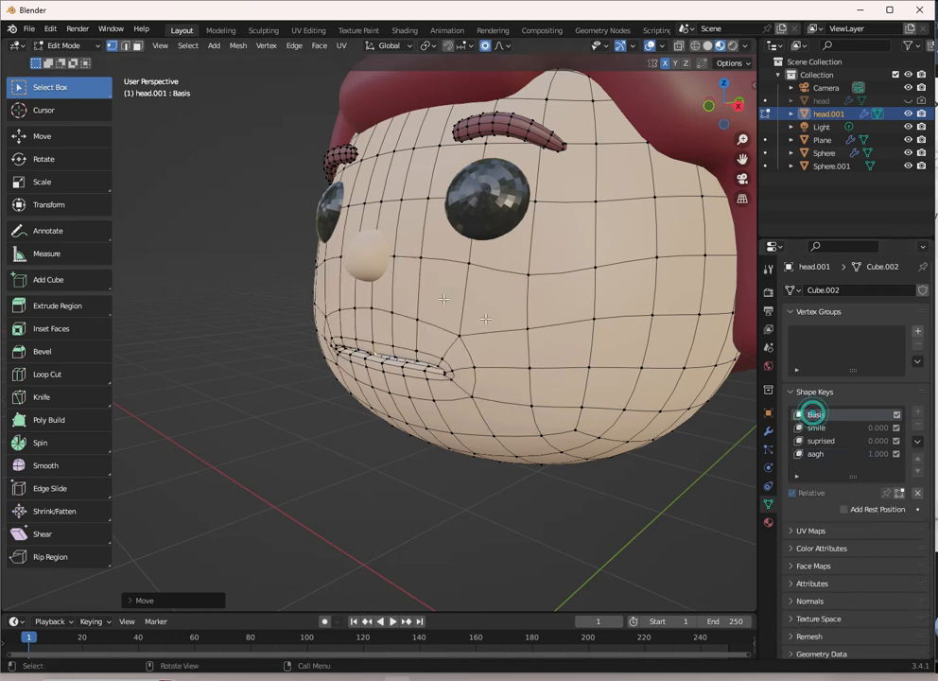
scroll(466, 300, "up", 5)
middle_click_drag(465, 300, 304, 331)
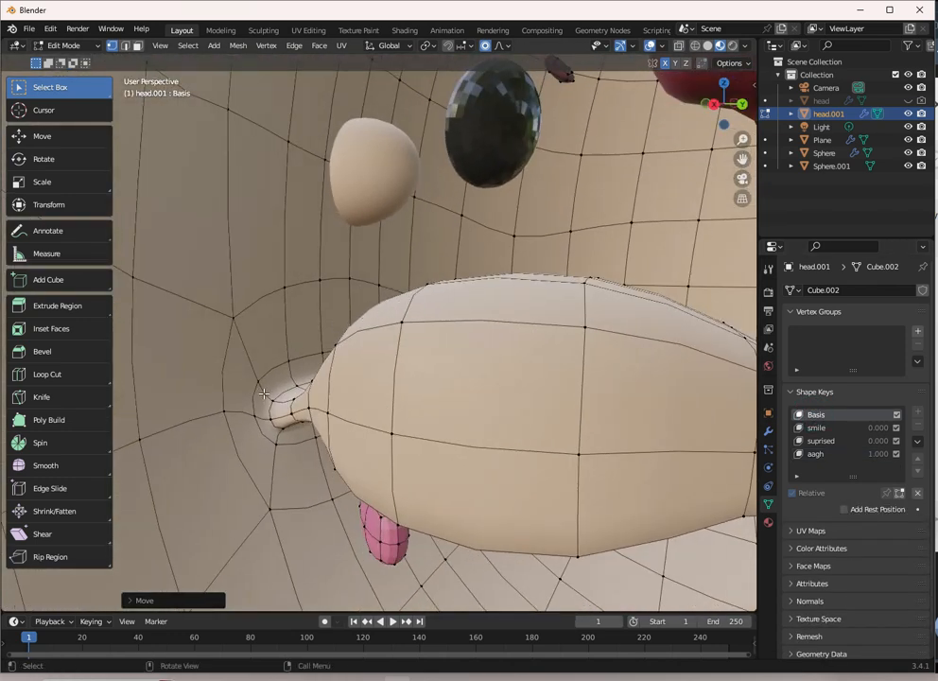
left_click(137, 45)
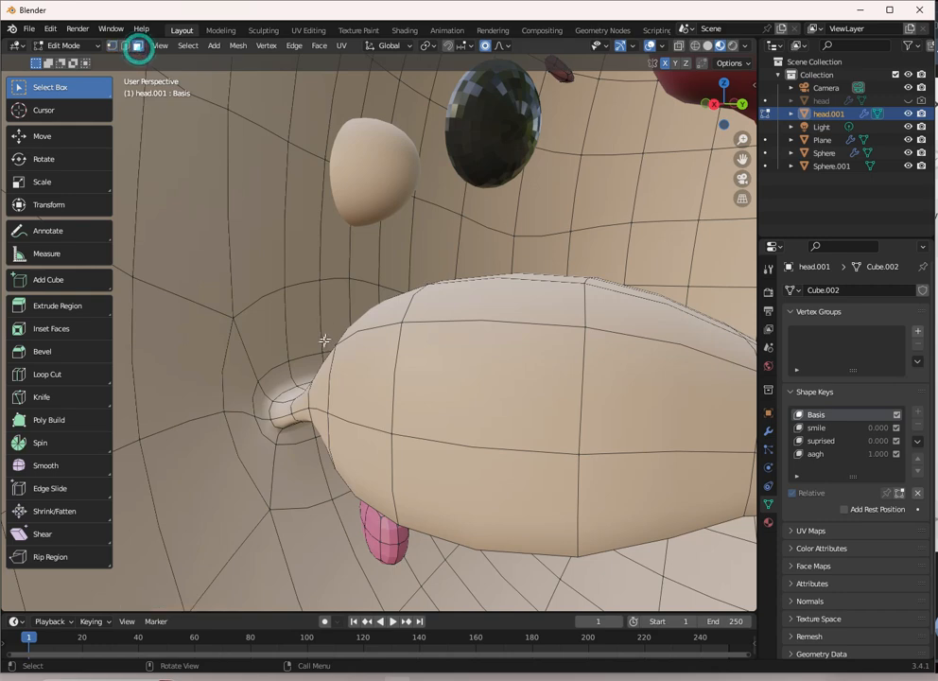
left_click(269, 389, "alt")
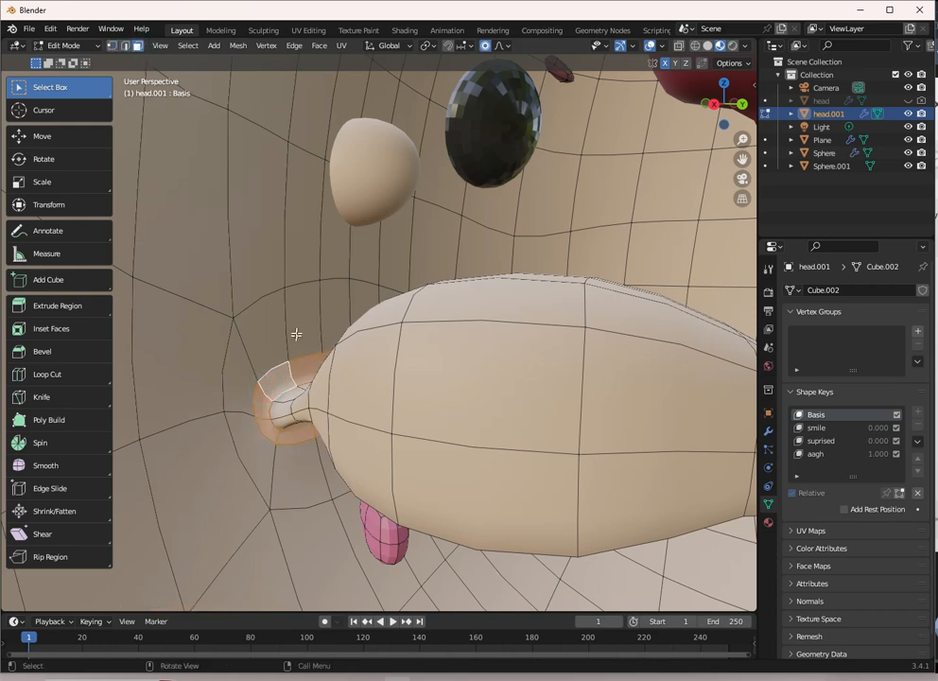
key("h")
Step: Select all linked faces of the mouth cavity and assign them the pink material named Material
middle_click_drag(302, 288, 436, 314)
left_click(467, 287)
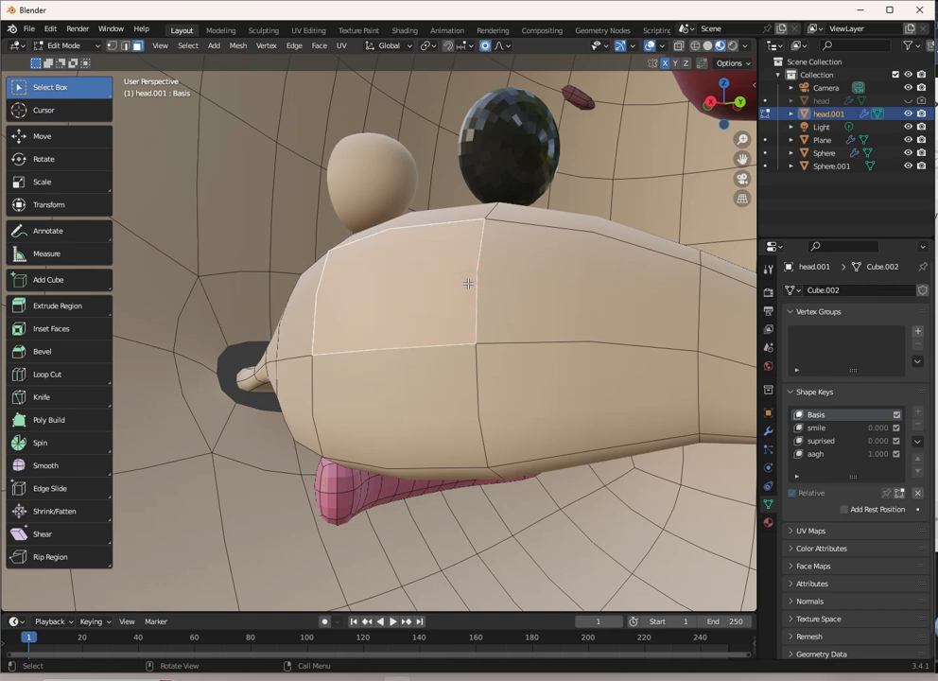
key("ctrl+l")
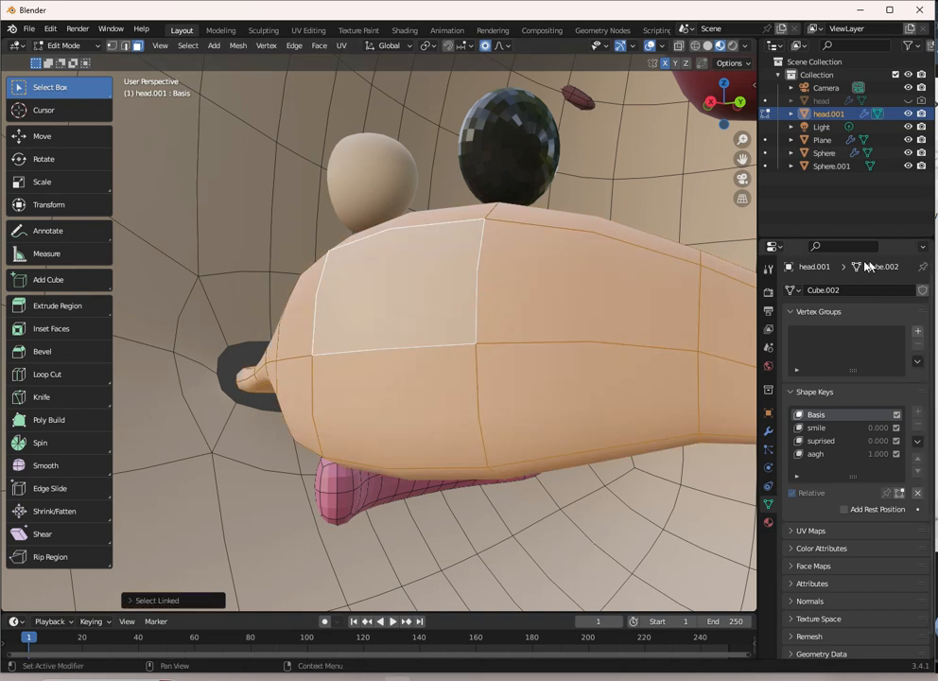
left_click(767, 522)
left_click(815, 306)
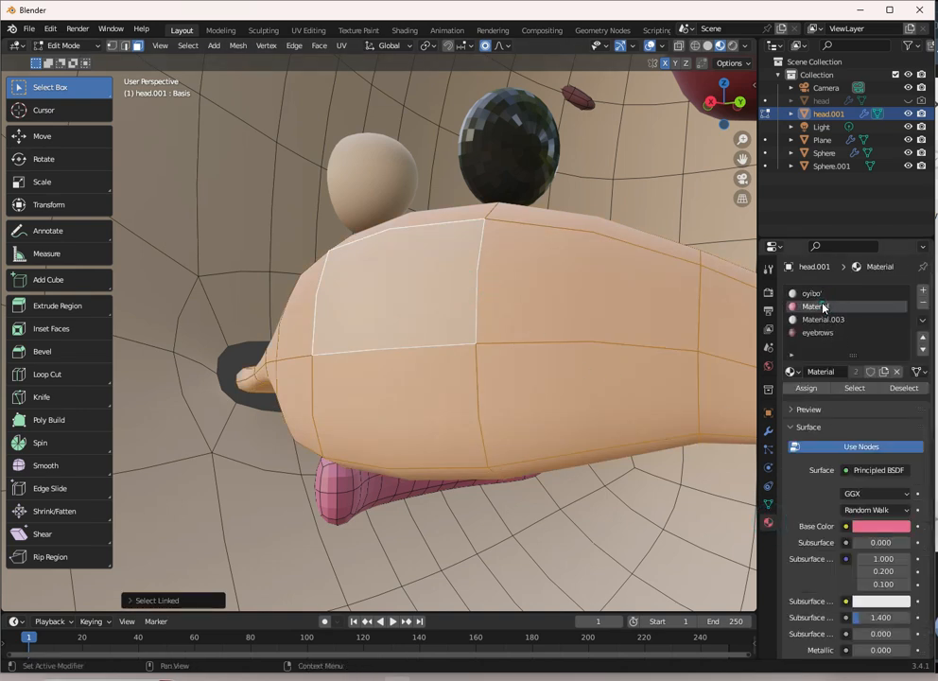
left_click(807, 388)
Step: Reveal the hidden lip faces and view the recoloured mouth from the front
scroll(318, 220, "down", 5)
middle_click_drag(317, 220, 501, 257)
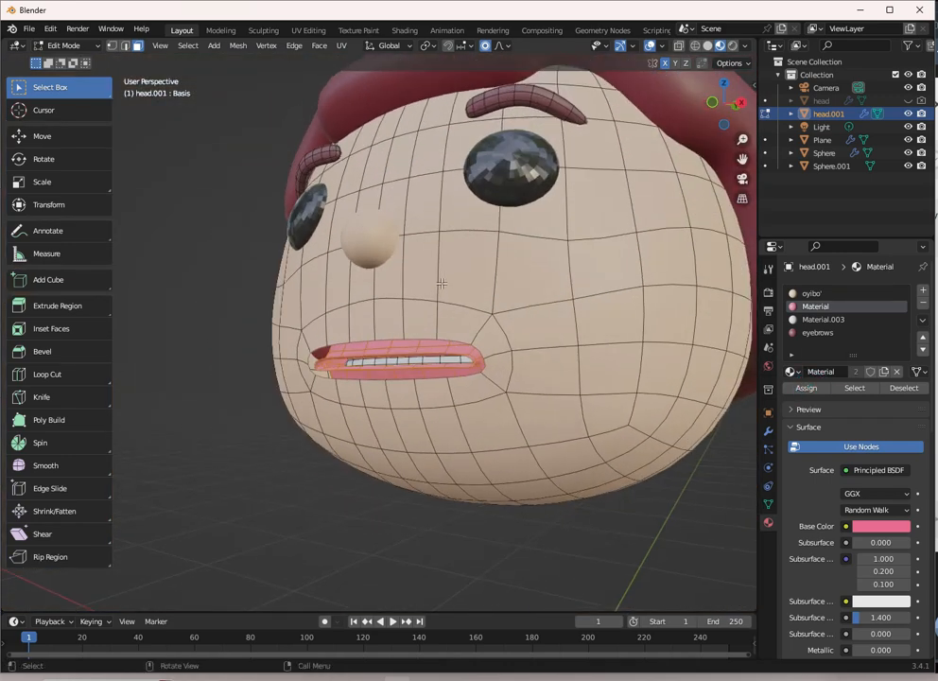
key("alt+h")
middle_click_drag(445, 282, 349, 283)
middle_click_drag(278, 265, 318, 281)
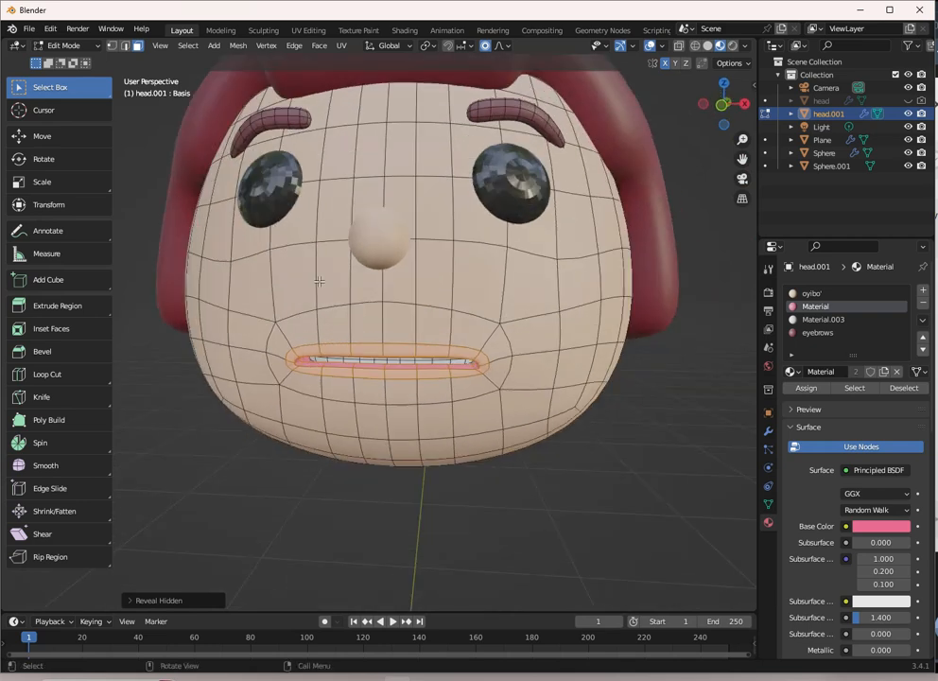
Step: Activate the aagh shape key and select all linked faces of the upper gum
left_click(768, 505)
middle_click_drag(469, 390, 465, 336)
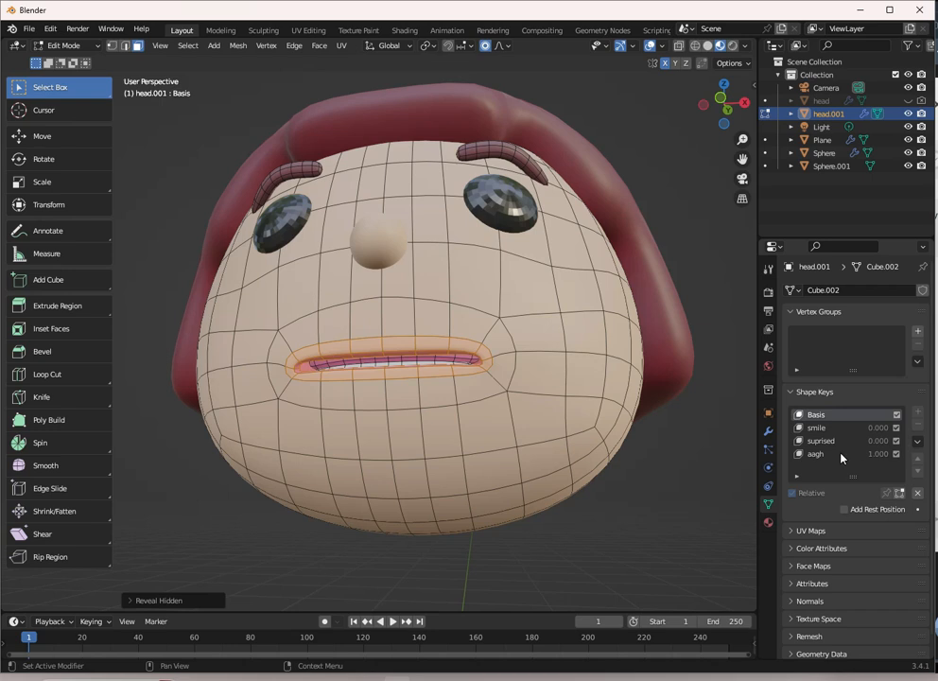
left_click(841, 455)
mouse_move(416, 359)
middle_mouse_down()
mouse_move(410, 374)
mouse_move(414, 341)
middle_mouse_up()
left_click(432, 335)
key("l")
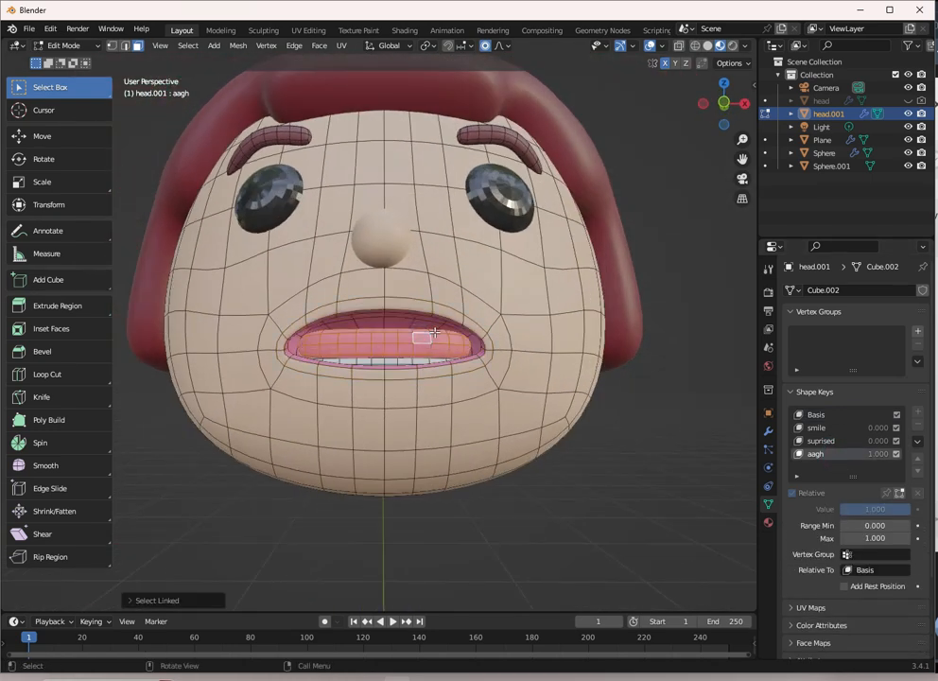
Step: Turn off proportional editing, add the linked upper teeth to the selection and raise gum and teeth about 0.06 m along Z
key("KP_1")
scroll(434, 333, "up", 3)
key("g")
key("z")
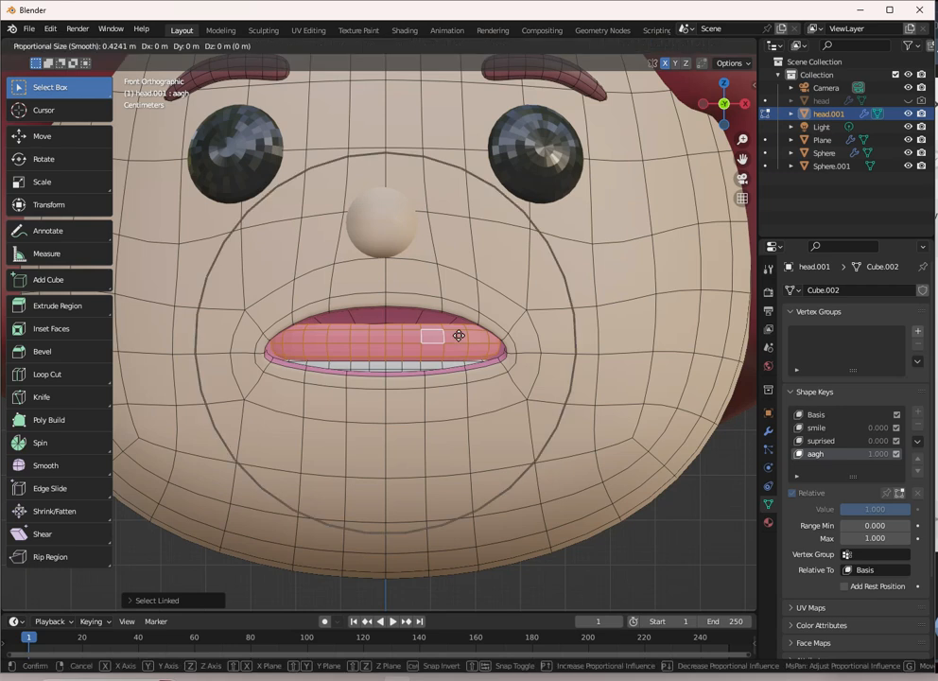
left_click(458, 335)
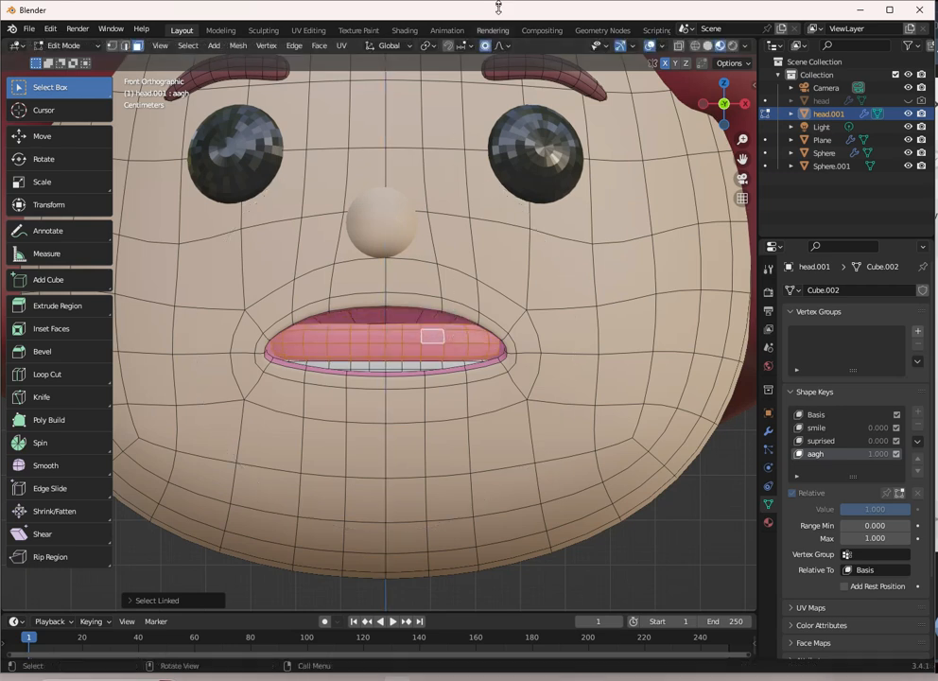
left_click(486, 45)
key("l")
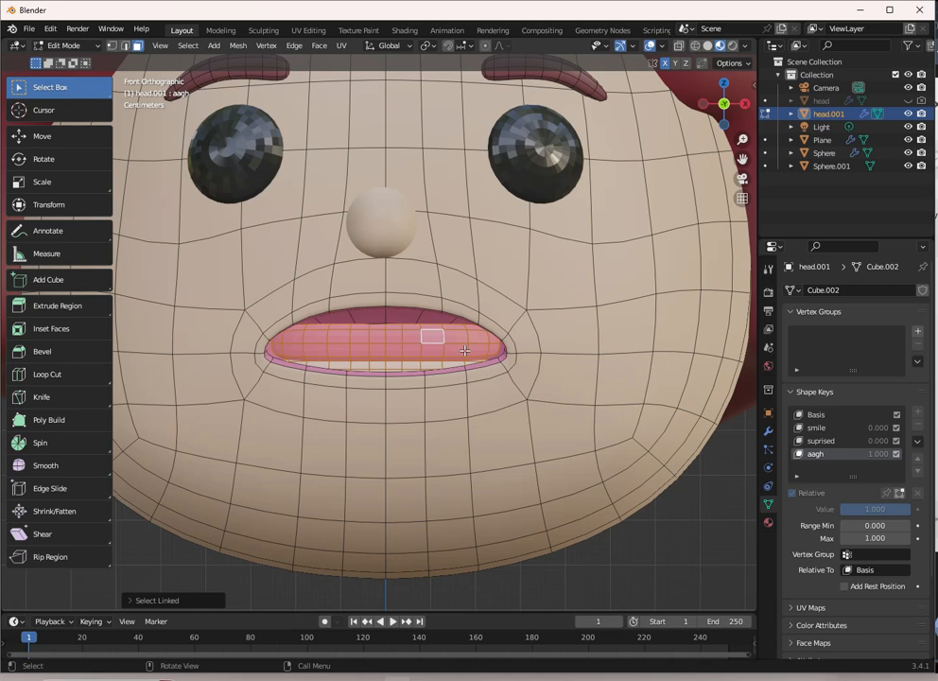
key("g")
key("z")
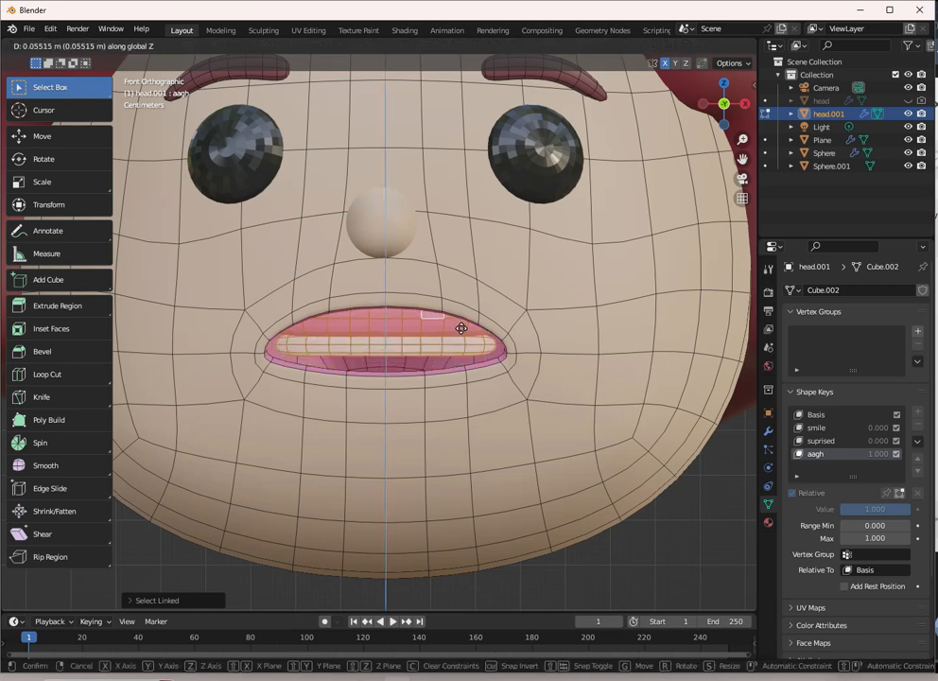
left_click(460, 325)
Step: Fine-tune the height of the selected upper gum and teeth along Z so they fit under the upper lip
scroll(458, 323, "down", 3)
middle_click_drag(459, 323, 454, 346)
scroll(454, 346, "up", 4)
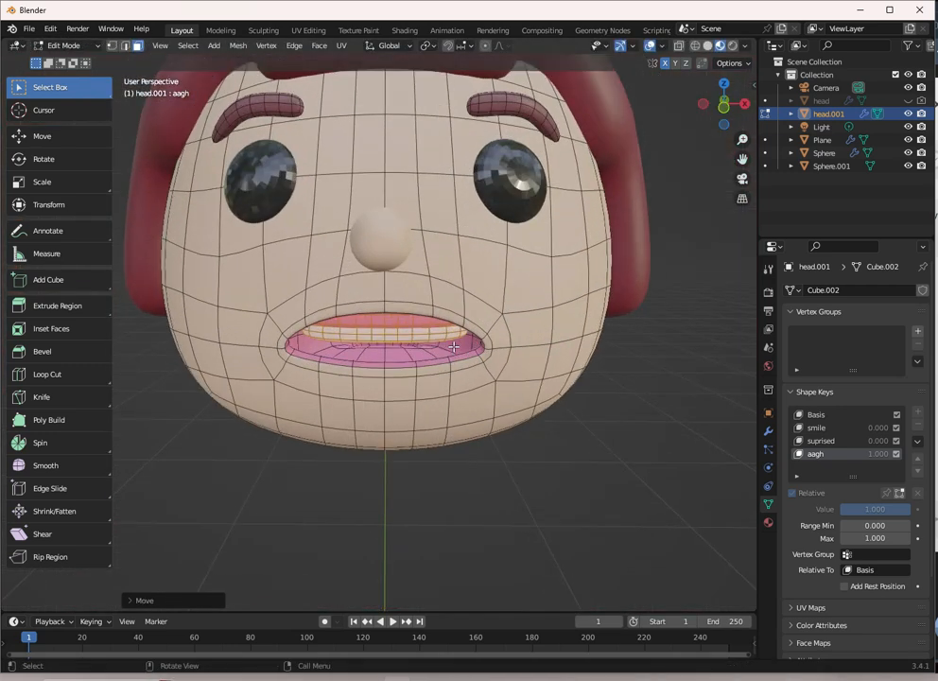
key("g")
key("z")
left_click(452, 342)
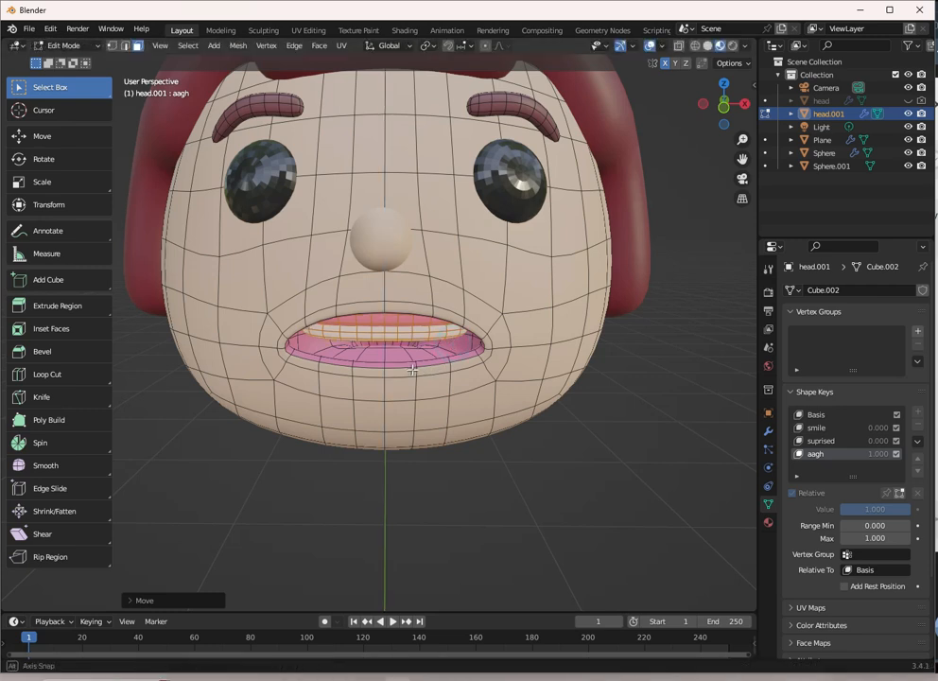
Step: In edge selection mode, select the middle edge on the inner rim of the lower lip and return to front view
middle_click_drag(138, 517, 143, 44)
left_click(125, 45)
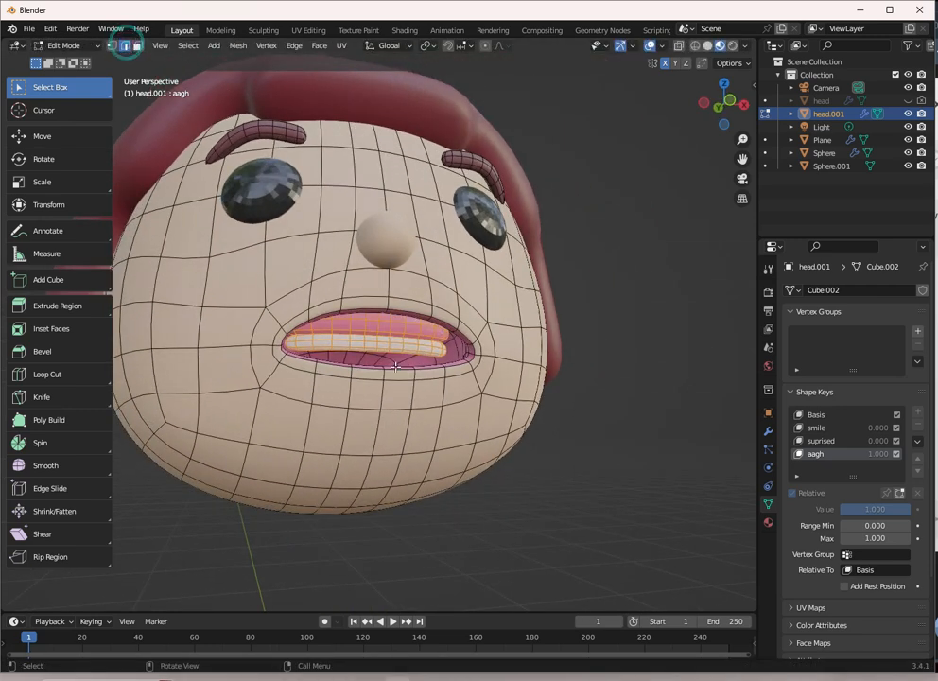
scroll(397, 340, "up", 3)
left_click(386, 374)
scroll(413, 351, "up", 3)
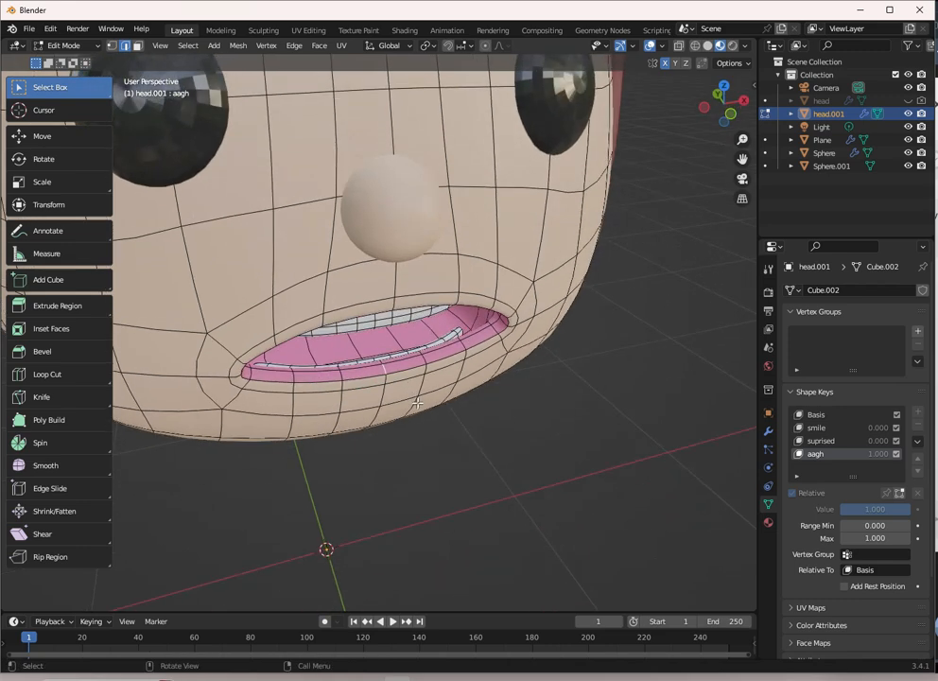
mouse_move(379, 383)
middle_mouse_down()
mouse_move(452, 428)
mouse_move(467, 335)
middle_mouse_up()
scroll(468, 335, "down", 4)
middle_click_drag(512, 395, 436, 400)
key("KP_1")
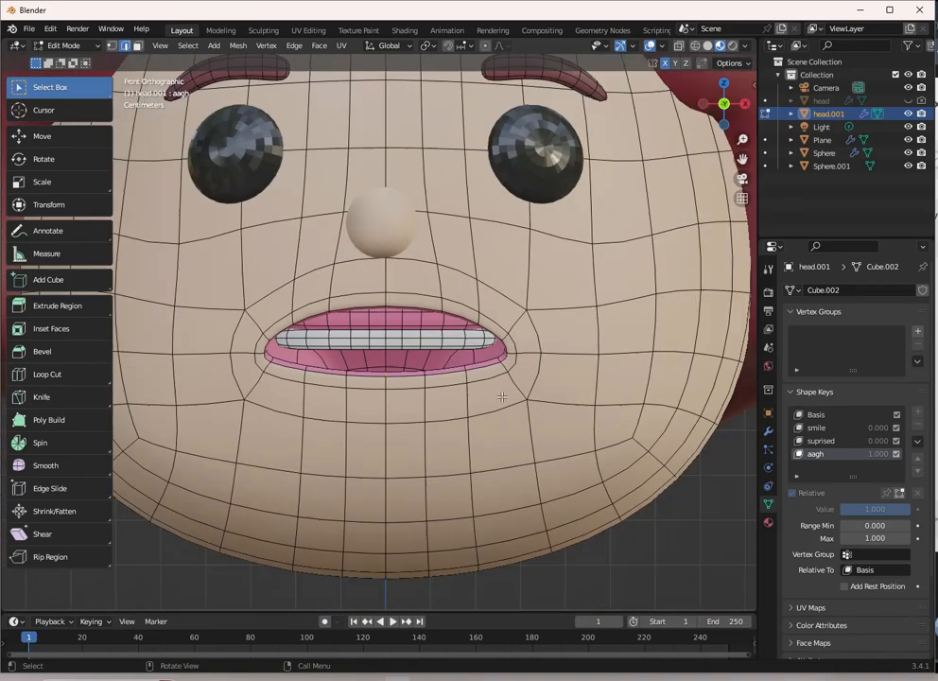
Step: Lower the selected lip edge about 0.07 m using smooth proportional editing with a radius of about 0.26 m
scroll(463, 392, "up", 5)
key("g")
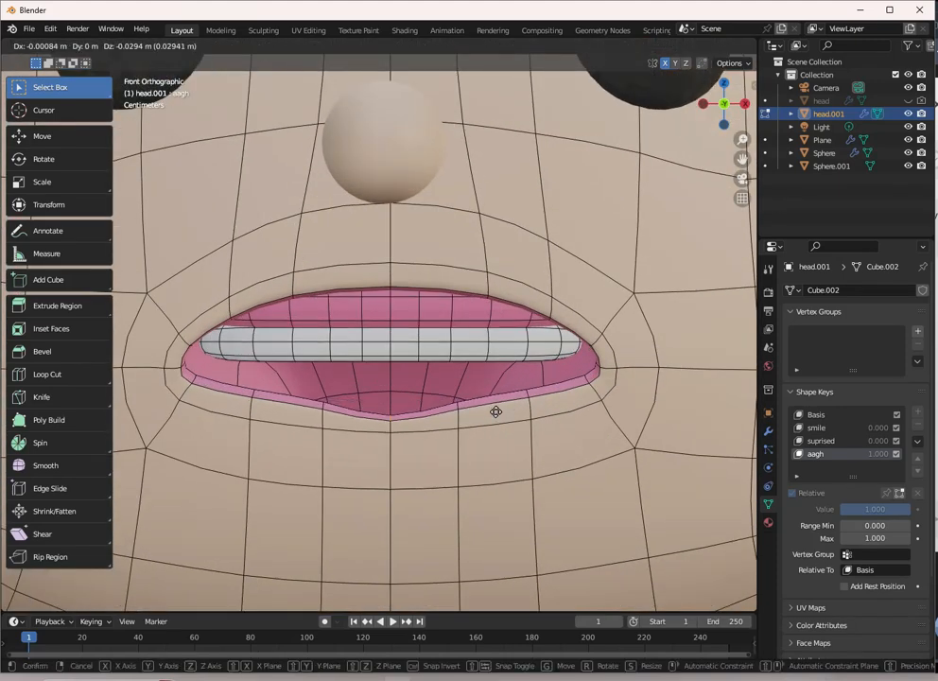
right_click(496, 413)
left_click(487, 44)
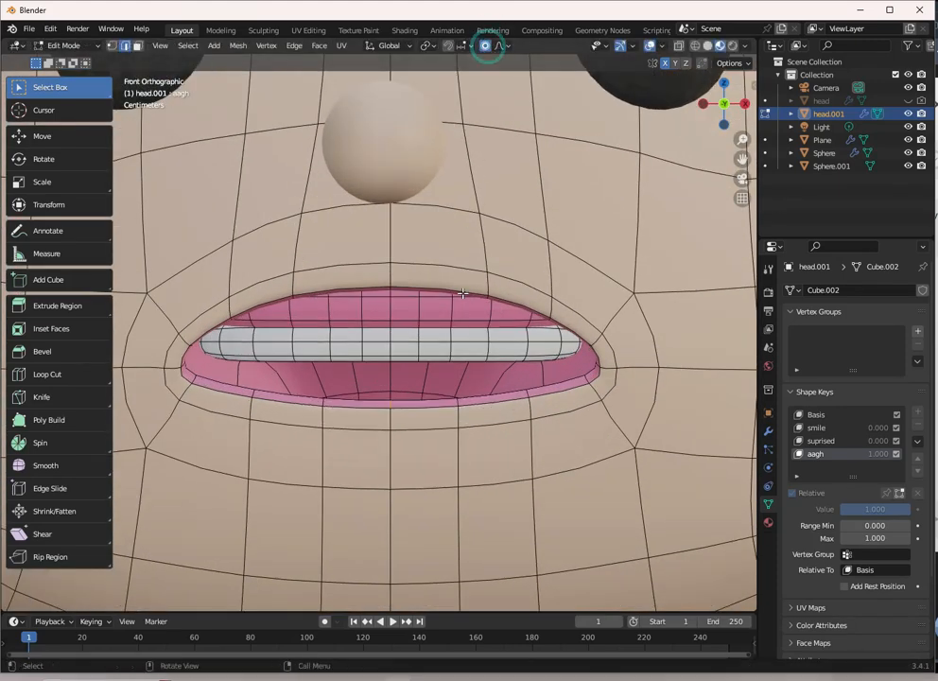
key("g")
scroll(454, 356, "up", 4)
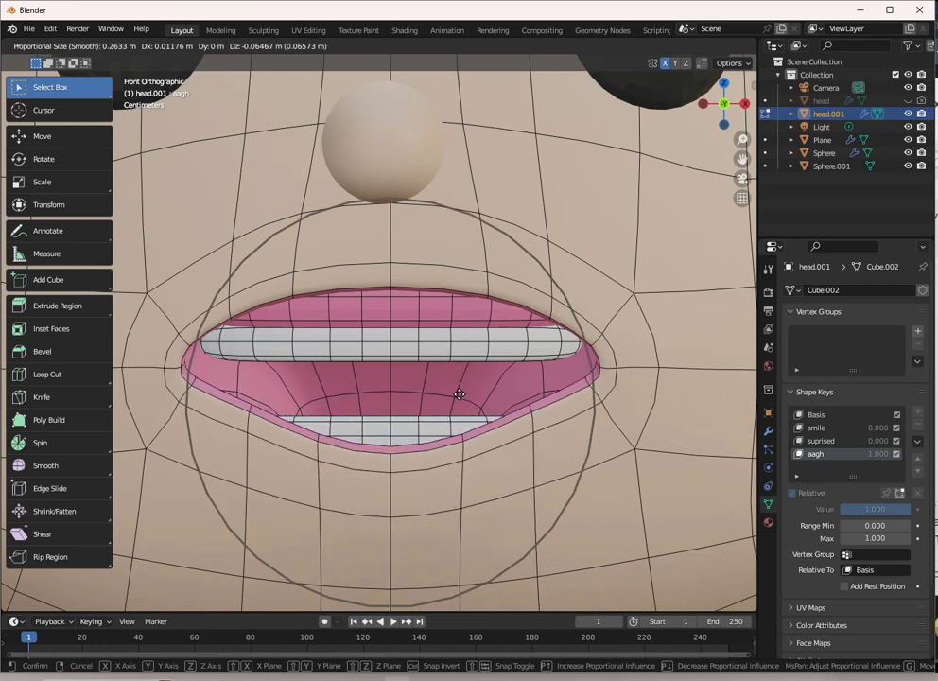
left_click(459, 395)
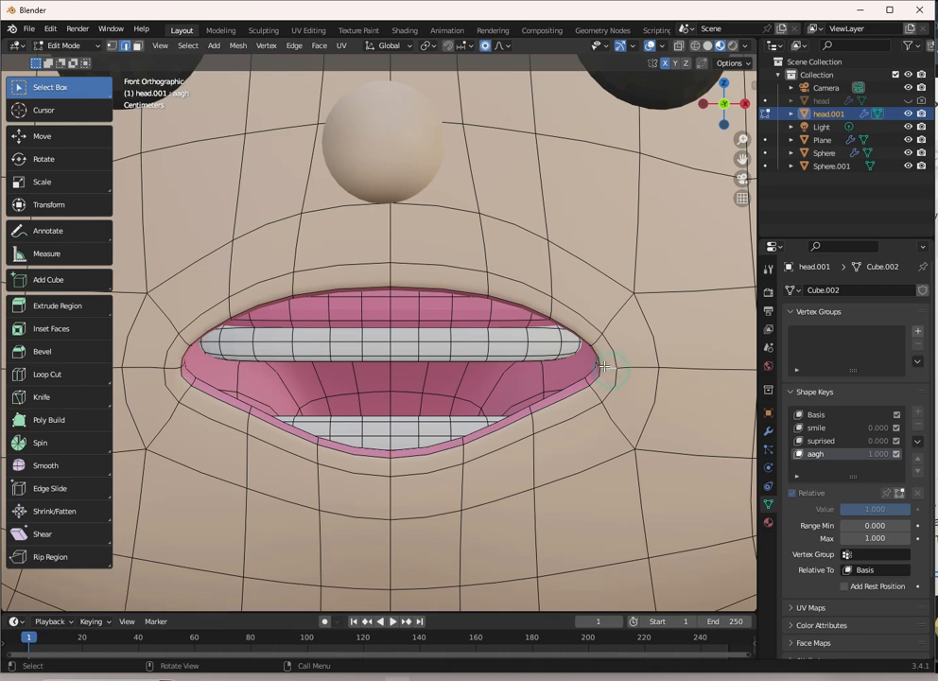
Step: Move the mouth-corner edge about 0.02 m outward and 0.04 m down, using a proportional radius of about 0.22 m
middle_click_drag(612, 371, 623, 366)
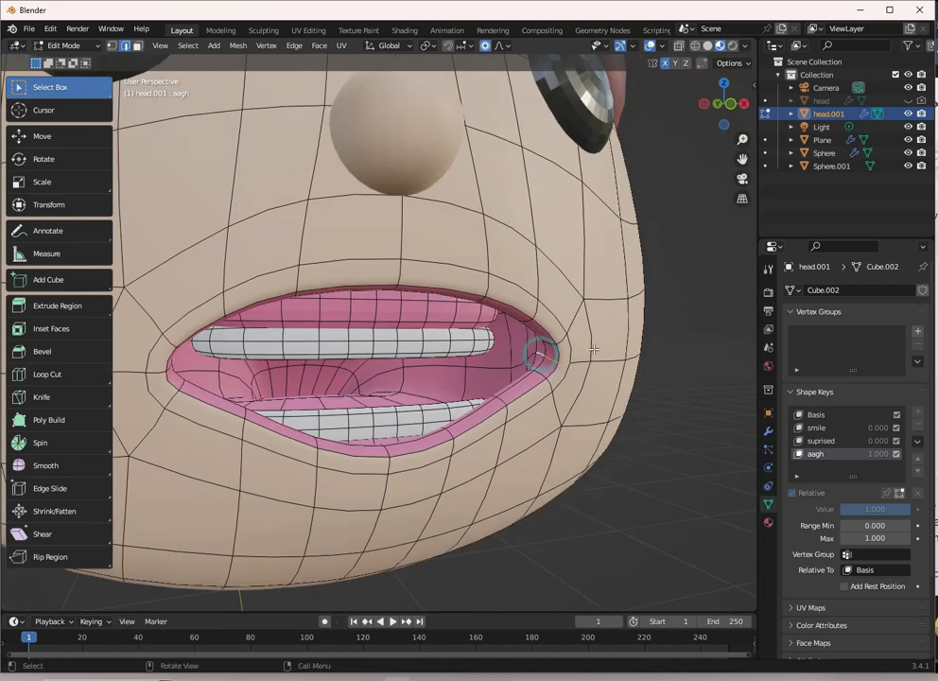
key("KP_1")
scroll(593, 349, "down", 3)
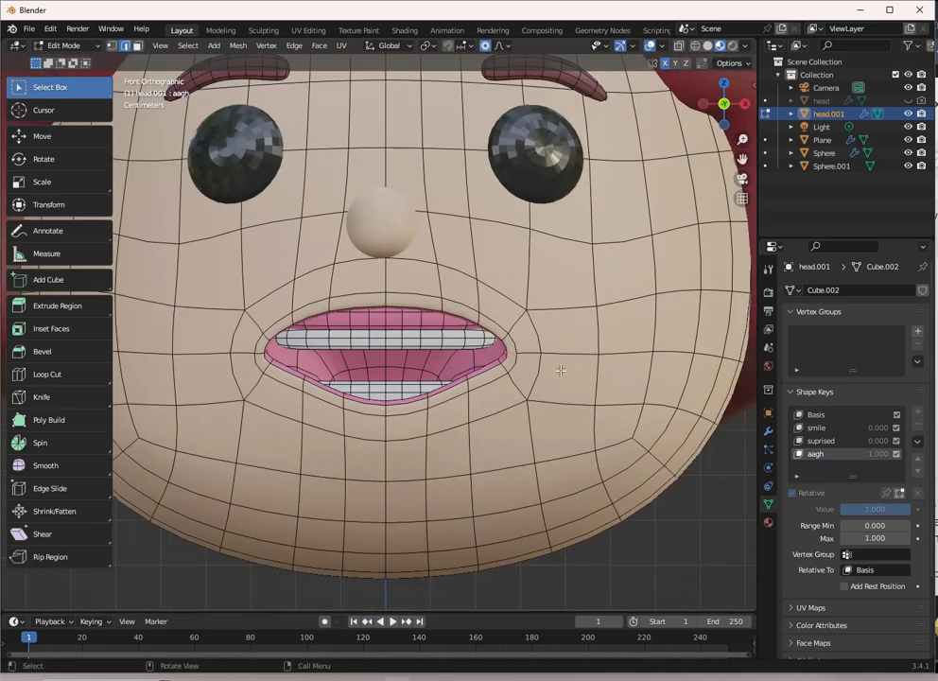
key("g")
scroll(569, 391, "up", 5)
scroll(569, 390, "up", 4)
scroll(568, 391, "down", 7)
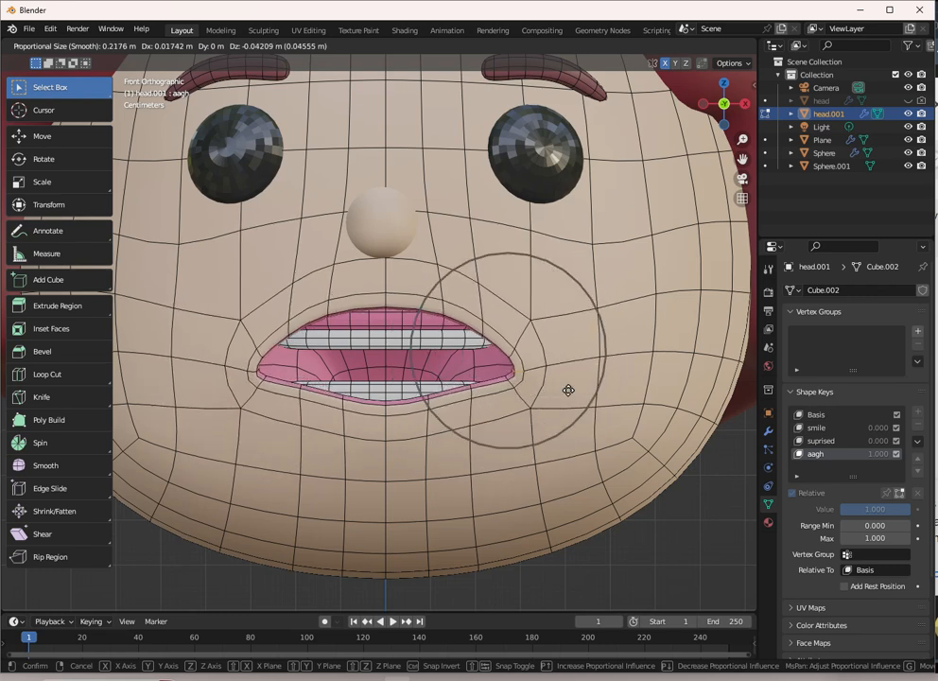
left_click(569, 390)
Step: Rotate the mouth-corner edge about -13 degrees with smooth proportional editing
key("r")
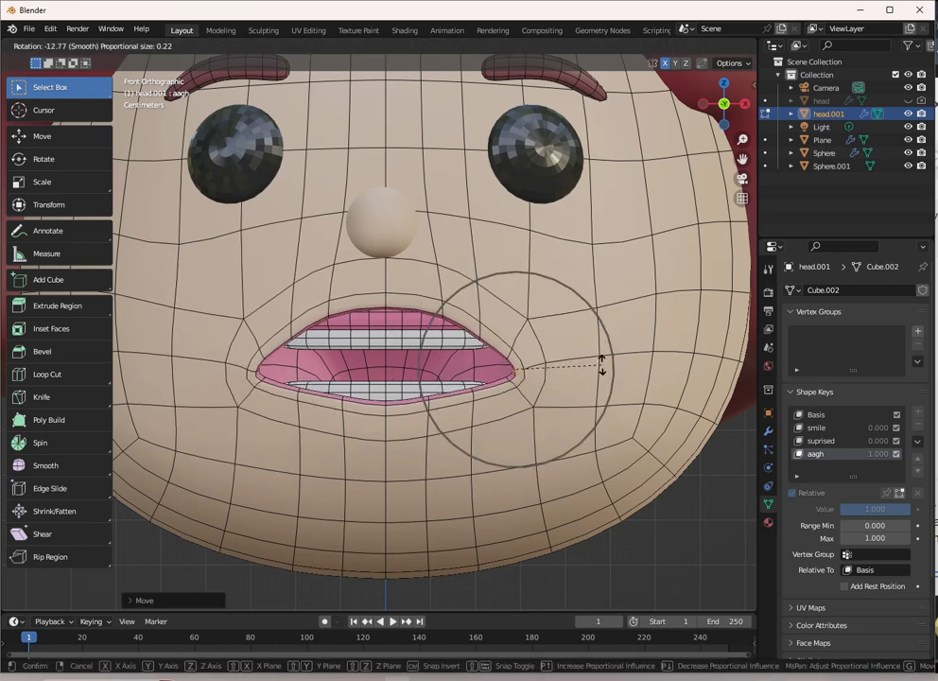
left_click(602, 365)
scroll(598, 365, "down", 4)
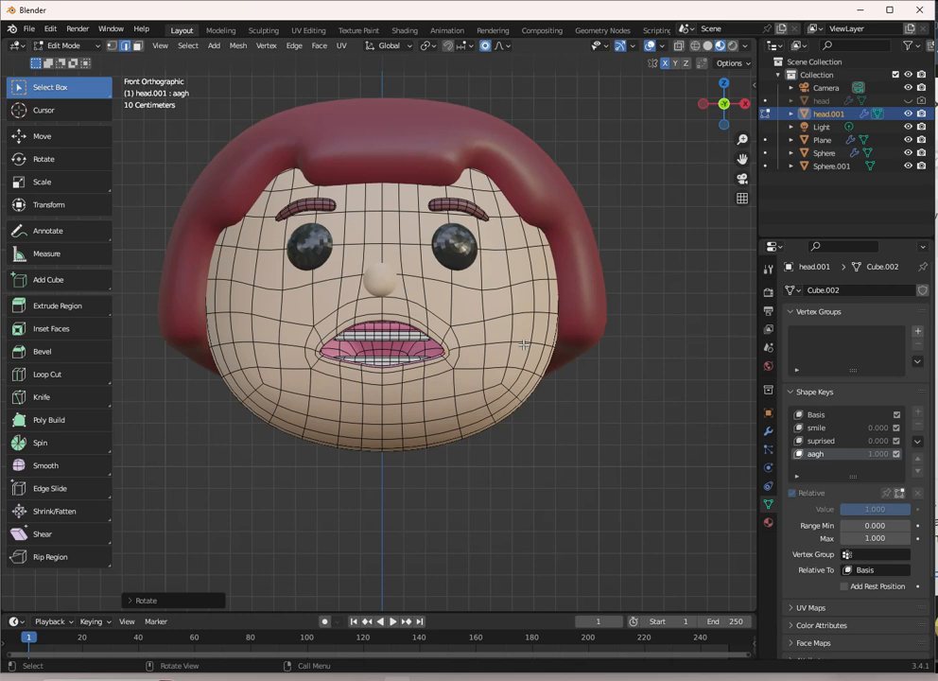
Step: Return to Object Mode and test the aagh shape key's value slider, leaving it at 1.000
key("Tab")
scroll(450, 356, "down", 3)
middle_click_drag(448, 388, 498, 383)
scroll(498, 383, "up", 4)
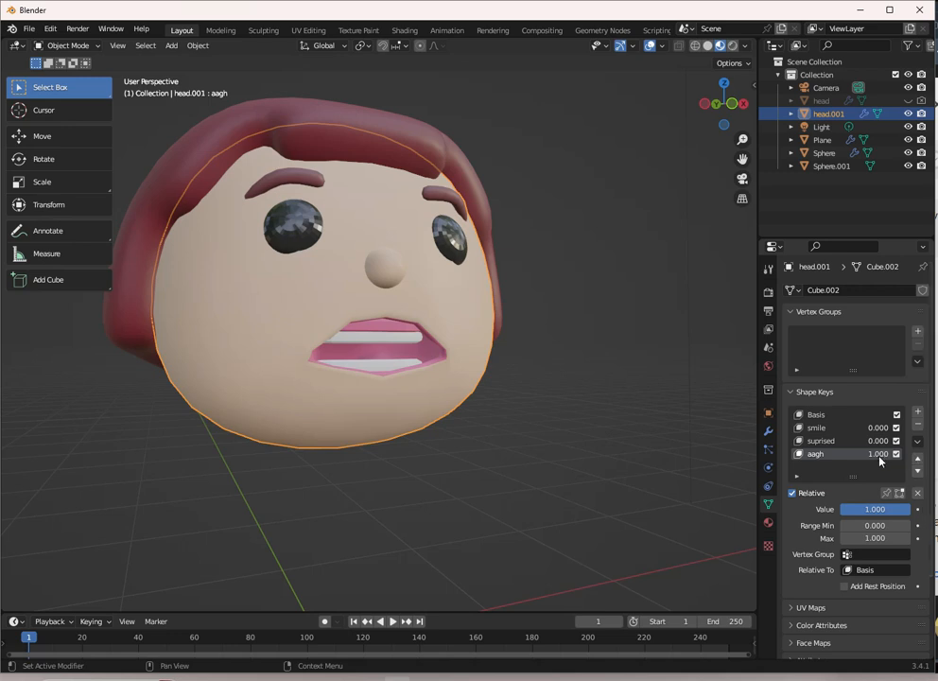
mouse_move(881, 454)
left_mouse_down()
mouse_move(794, 454)
mouse_move(881, 455)
left_mouse_up()
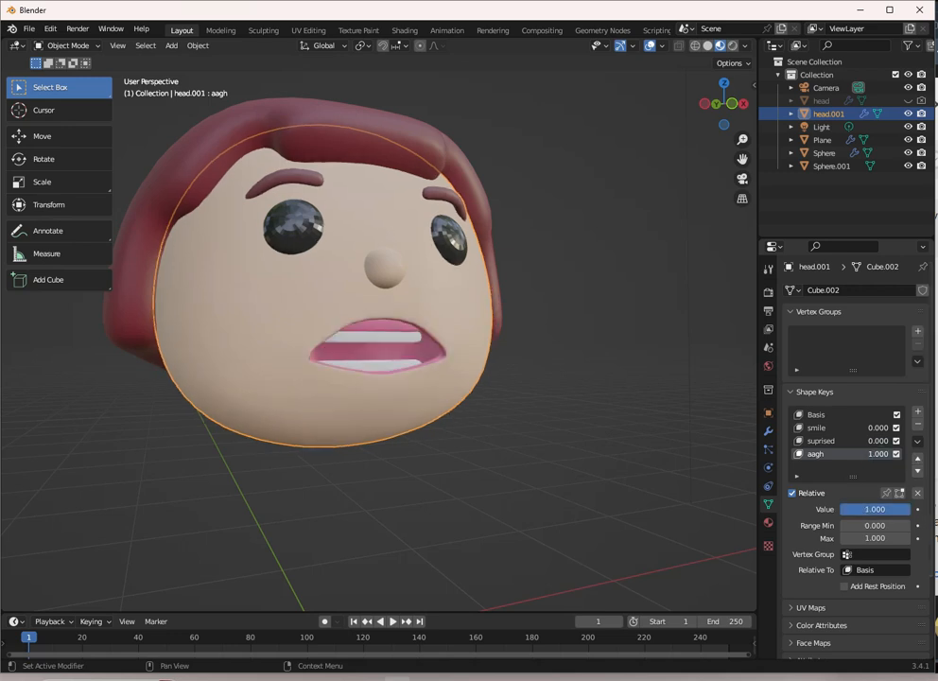
middle_click_drag(737, 473, 599, 398)
mouse_move(900, 508)
left_mouse_down()
mouse_move(851, 508)
mouse_move(912, 508)
left_mouse_up()
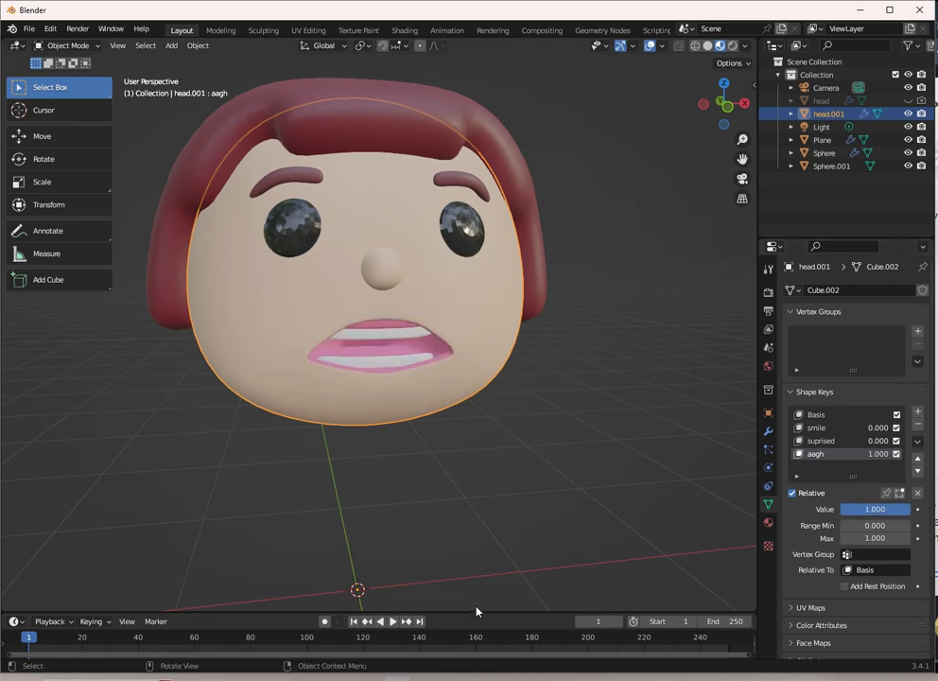
Step: Enlarge the timeline area beneath the 3D viewport
left_click_drag(478, 612, 488, 520)
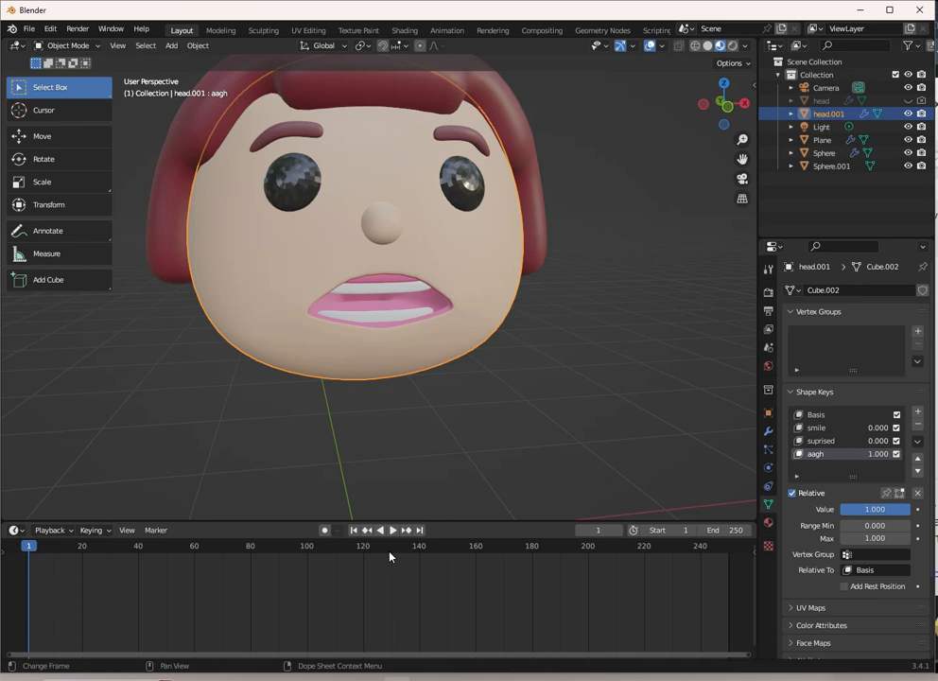
Step: Switch to the Google Meet call and dismiss the notice about the call's remaining time
left_click(860, 16)
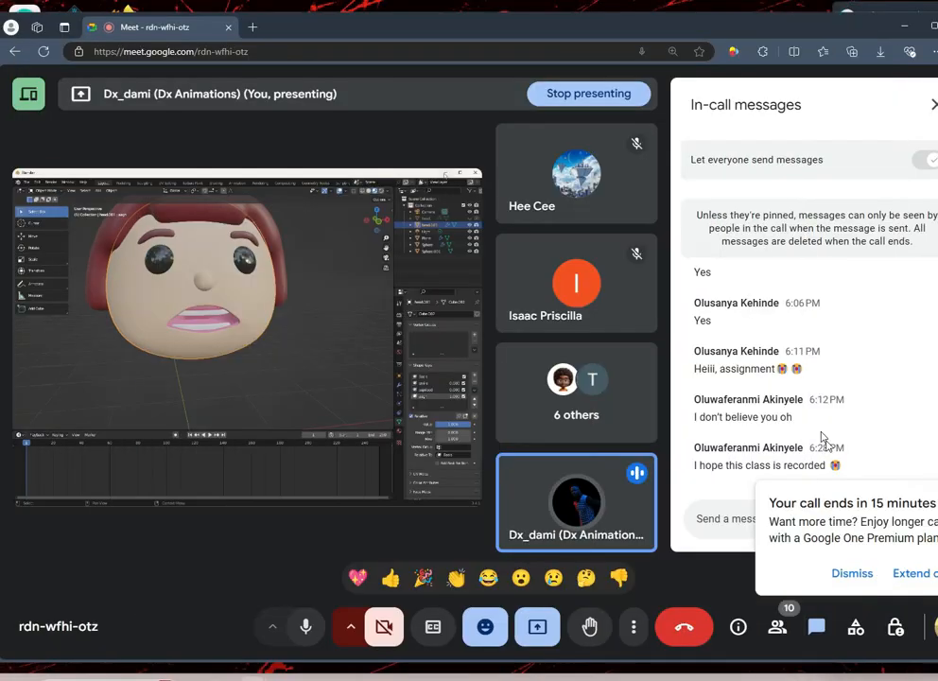
left_click(854, 577)
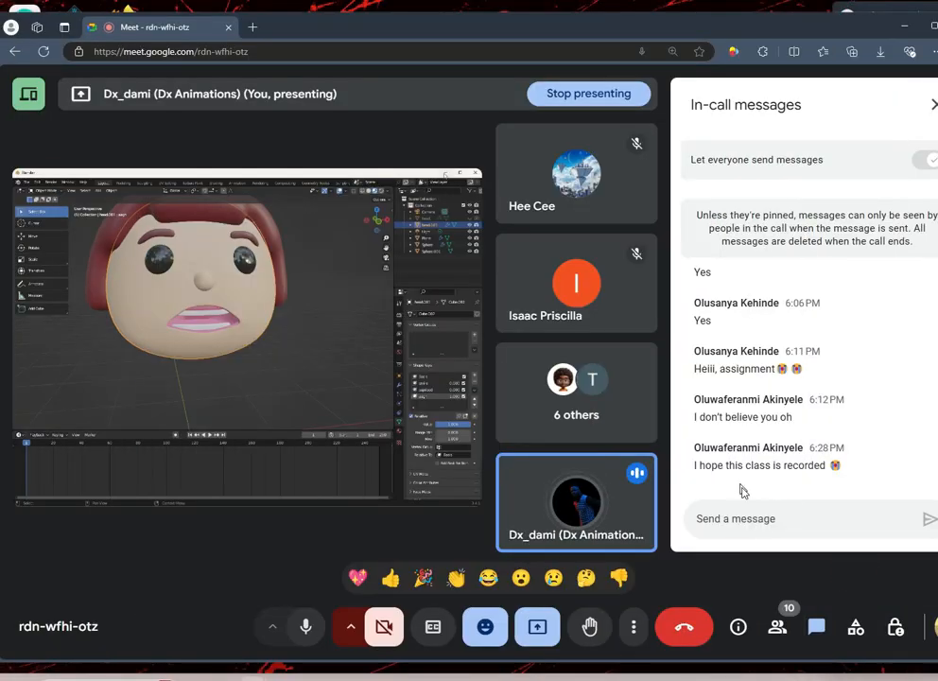
Step: Copy the DAY 7 WEEK 3 ATTENDANCE heading and form link from the sticky note and send them in the call chat
mouse_move(252, 677)
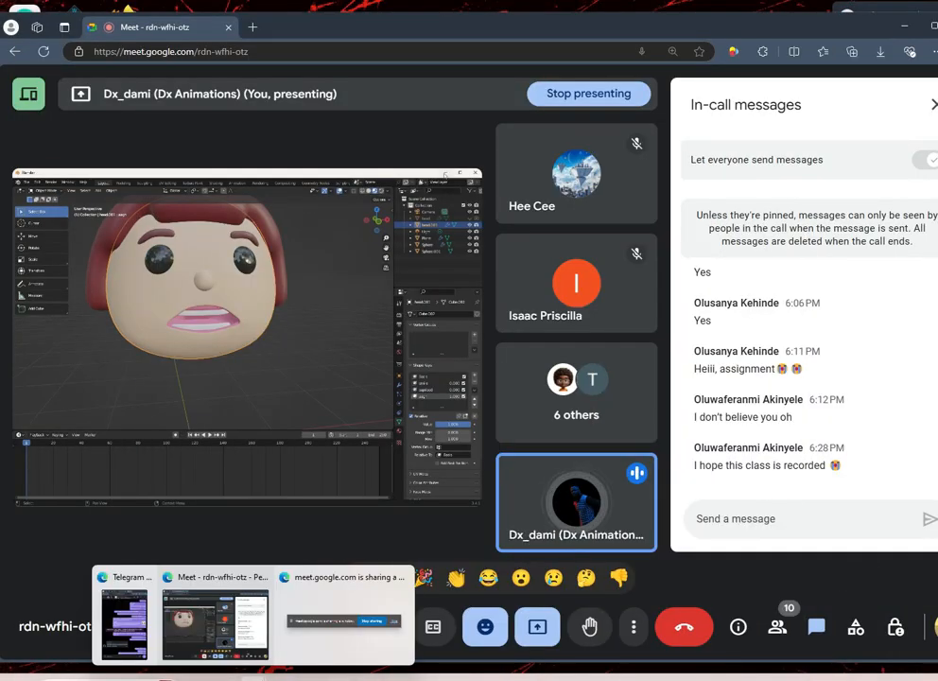
left_click(400, 652)
scroll(839, 267, "down", 1)
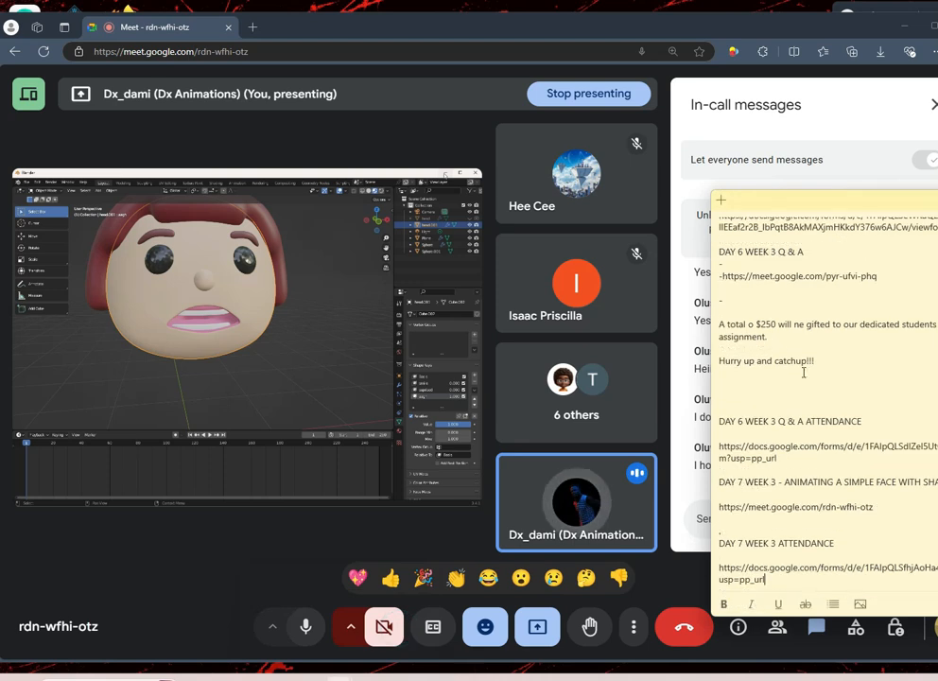
left_click_drag(721, 544, 913, 598)
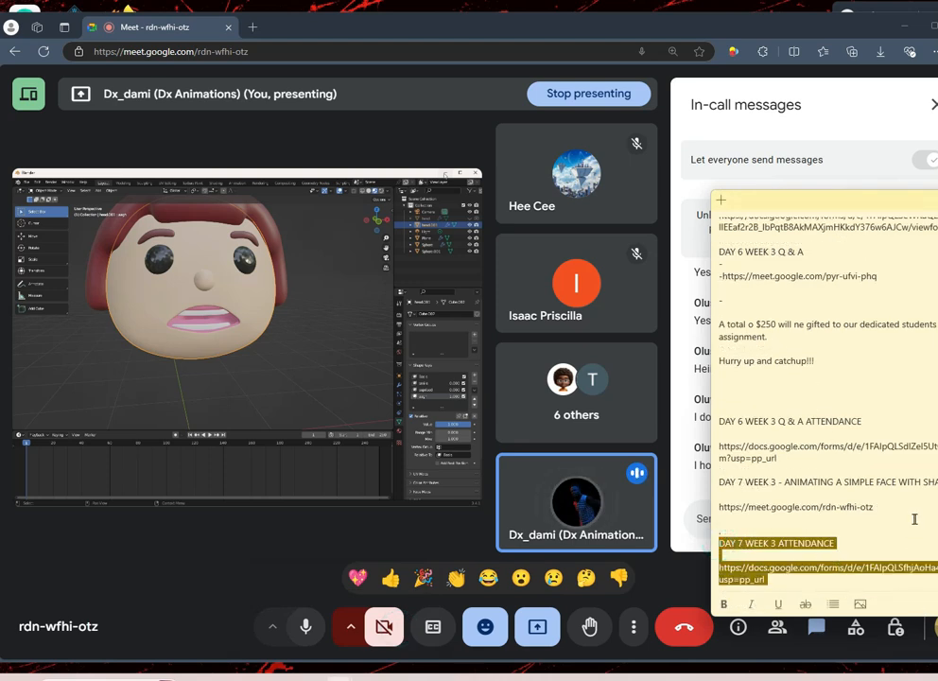
left_click(795, 100)
left_click(780, 508)
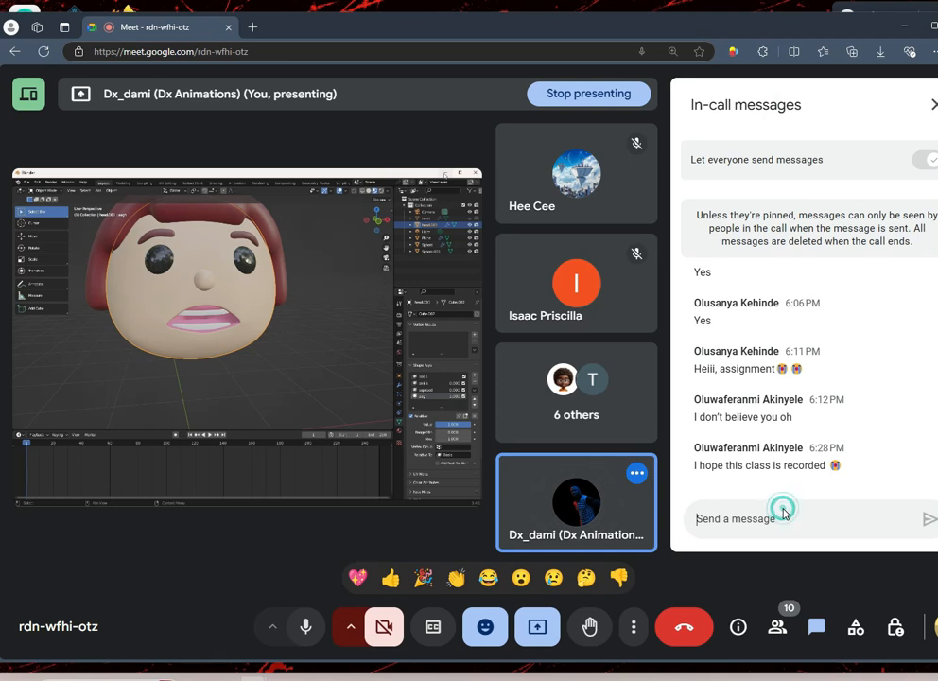
type("DAY 7 WEEK 3 ATTENDANCE https://docs.google.com/forms/d/e/1FAIpQLSfhjAoHa4iMuG4uldLEzT18CF25ldYHK3nttu0L5l2jjFvqfQ/viewform?usp=pp_url")
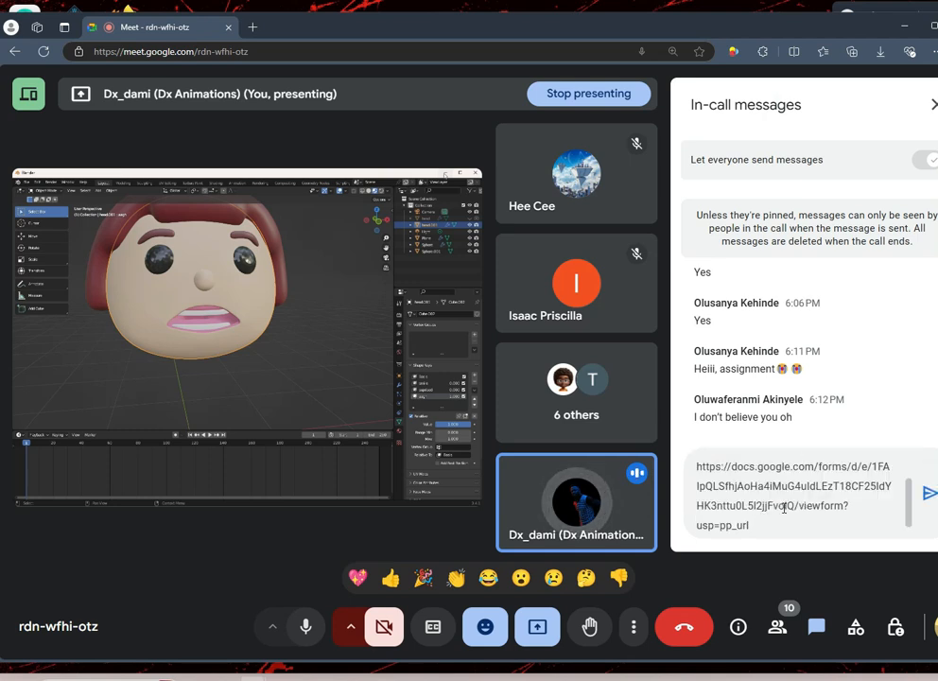
key("Return")
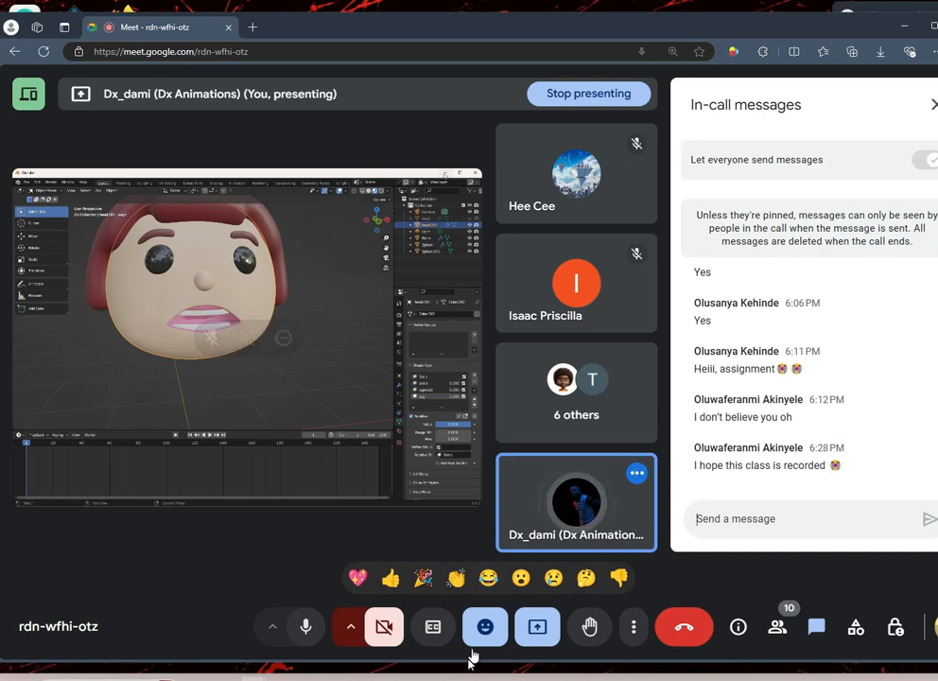
Step: Switch back to Blender and apply Shade Smooth to the eyes
left_click(399, 615)
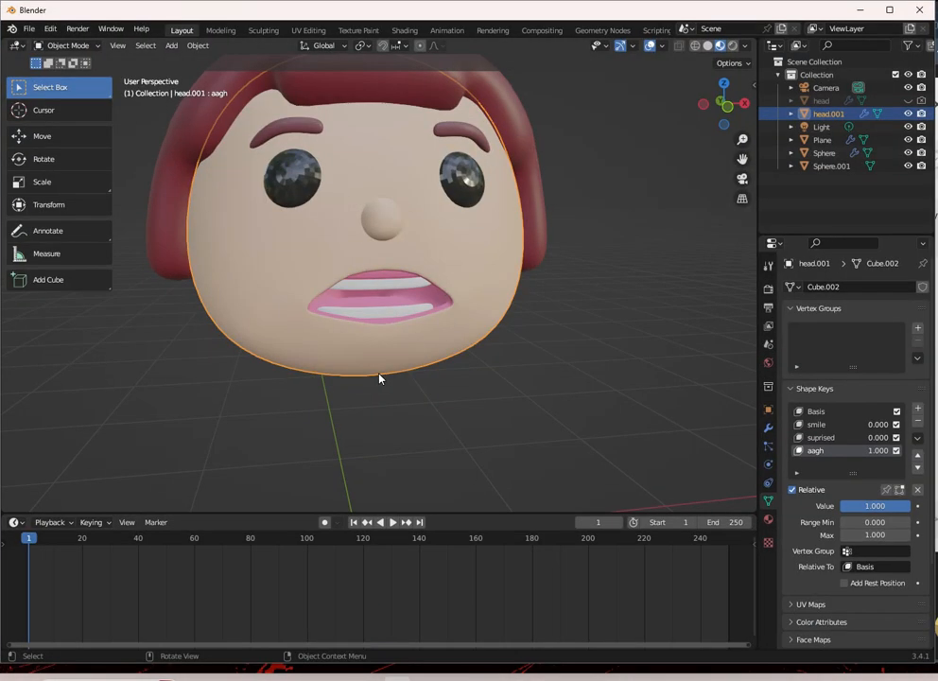
scroll(571, 402, "up", 2)
scroll(571, 394, "down", 1)
middle_click_drag(568, 394, 538, 360)
left_click(527, 316)
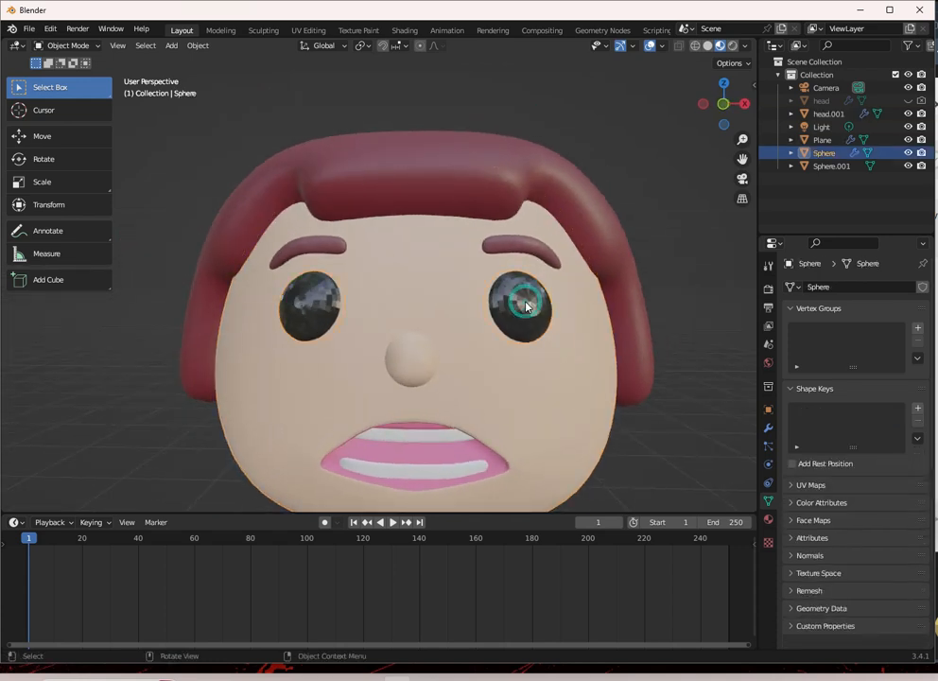
right_click(526, 306)
left_click(526, 303)
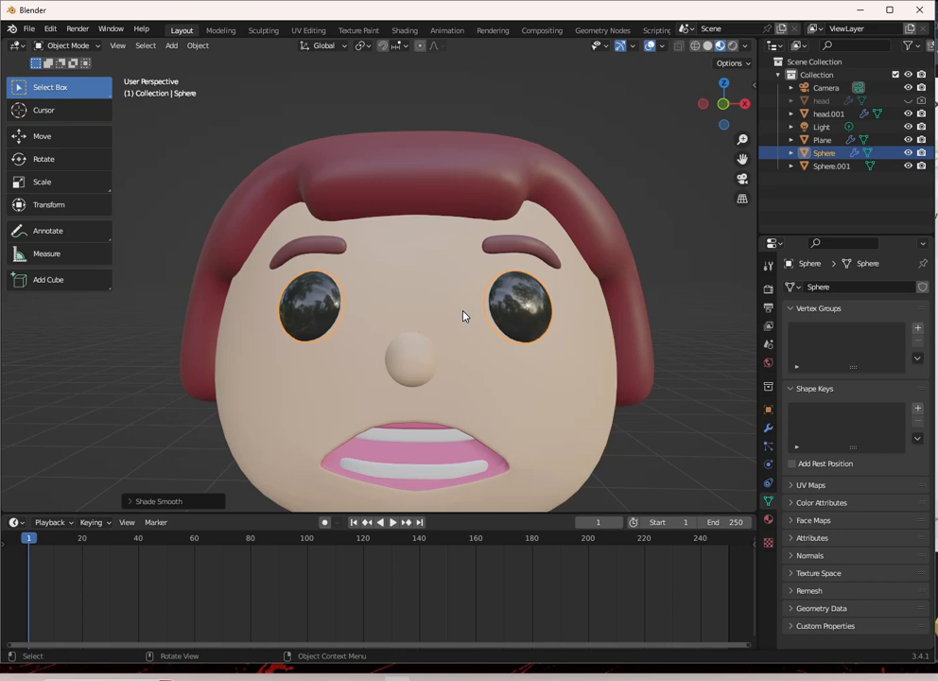
Step: Switch to the Google Meet call, look through its participant list and close the list
left_click(859, 9)
scroll(805, 427, "down", 2)
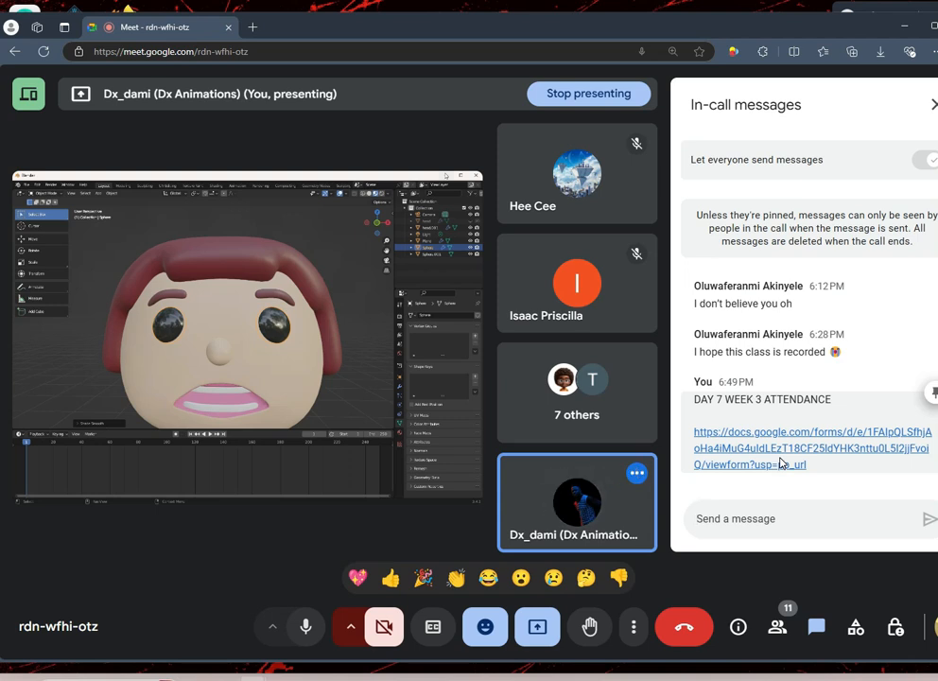
left_click(775, 631)
scroll(799, 419, "down", 2)
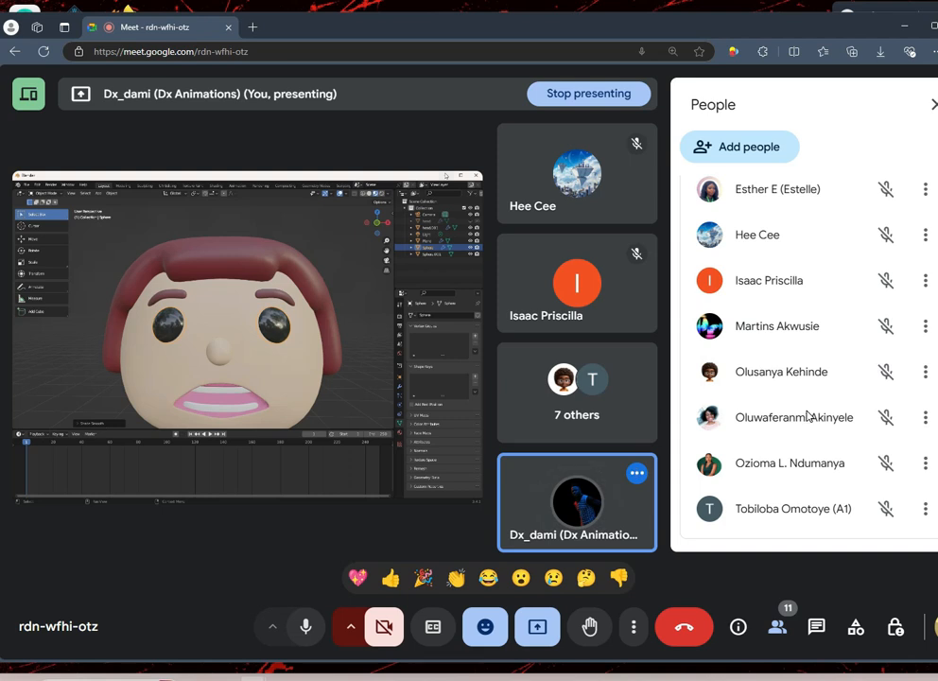
scroll(809, 414, "up", 3)
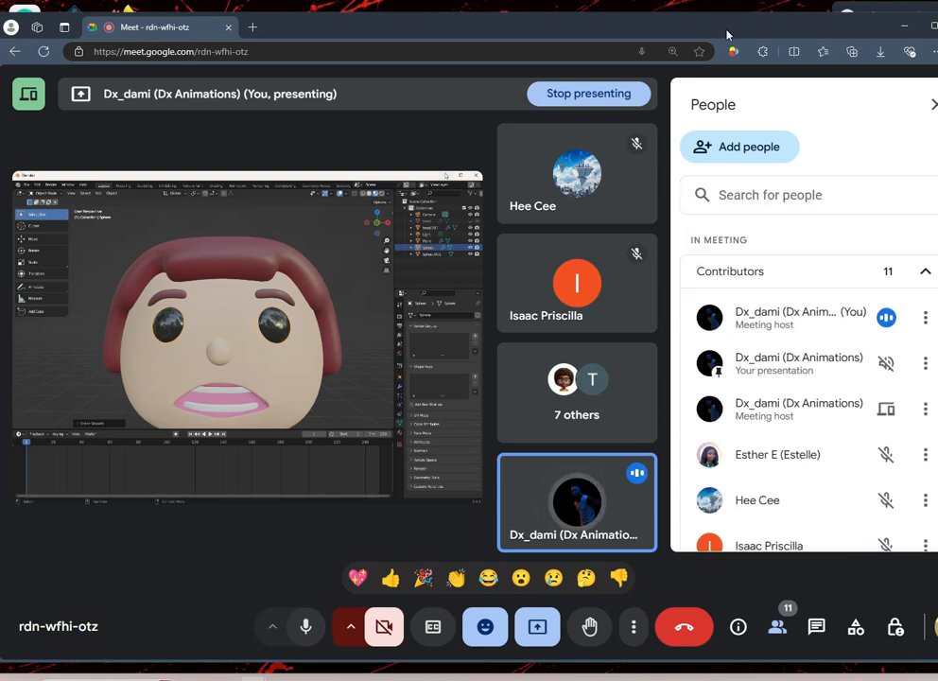
left_click(791, 621)
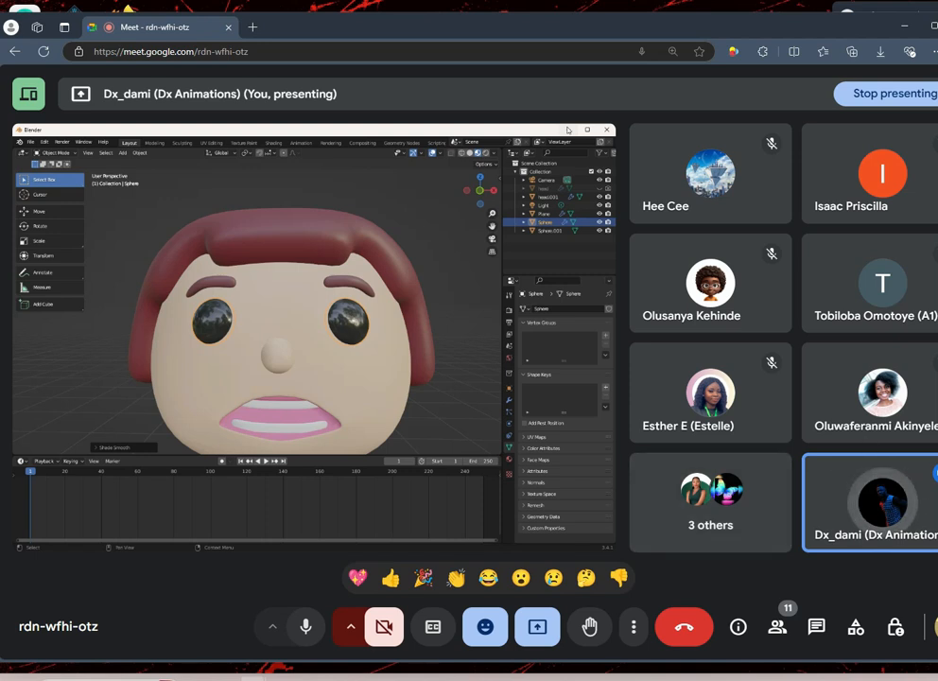
Step: Send the account handle as a message in the call chat
left_click(817, 626)
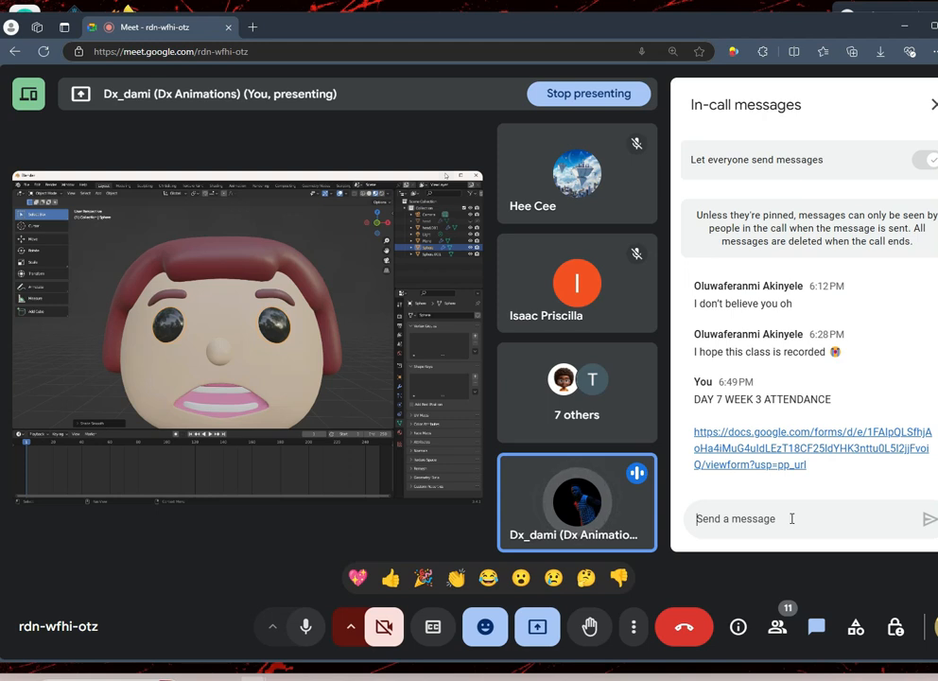
type("@")
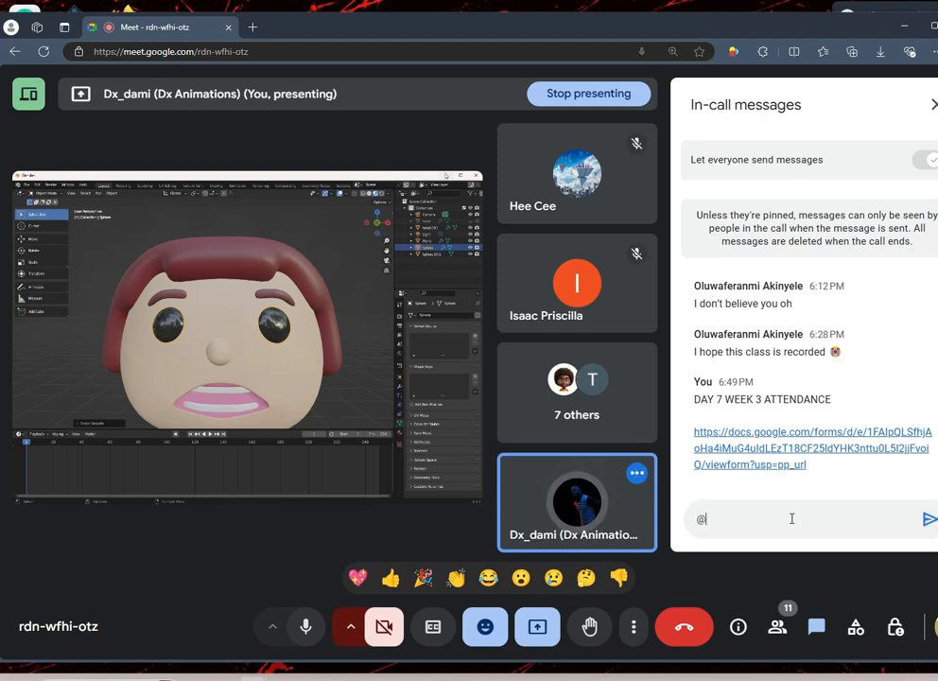
type("call")
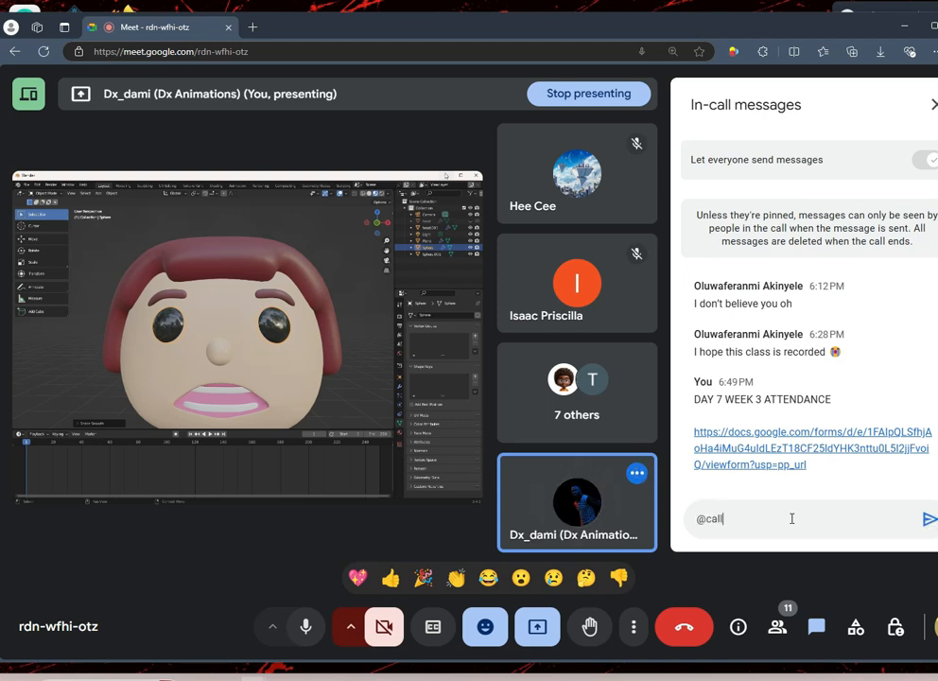
type("me")
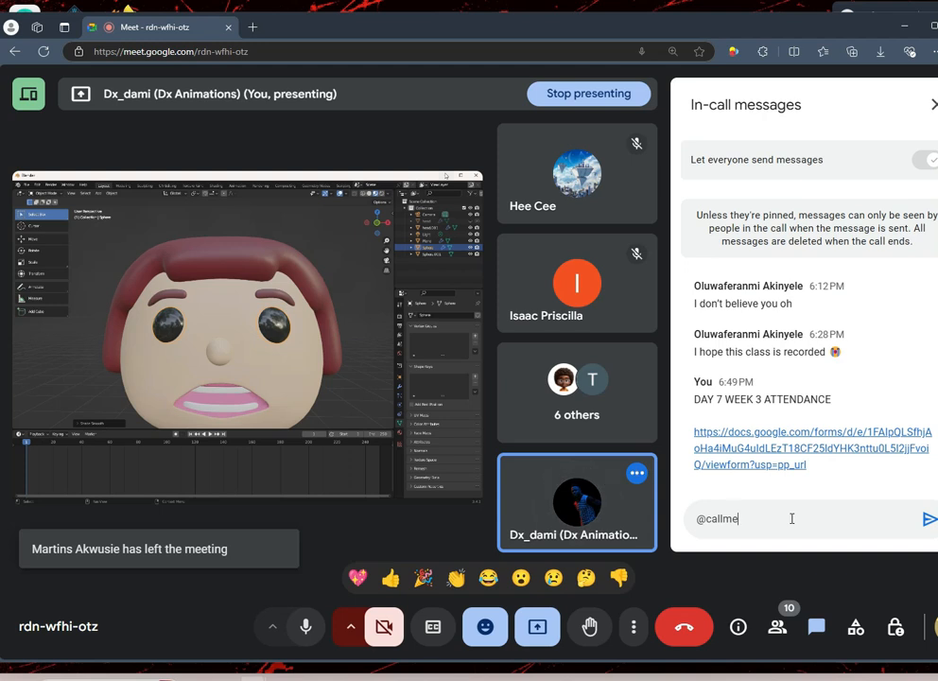
type("_toc")
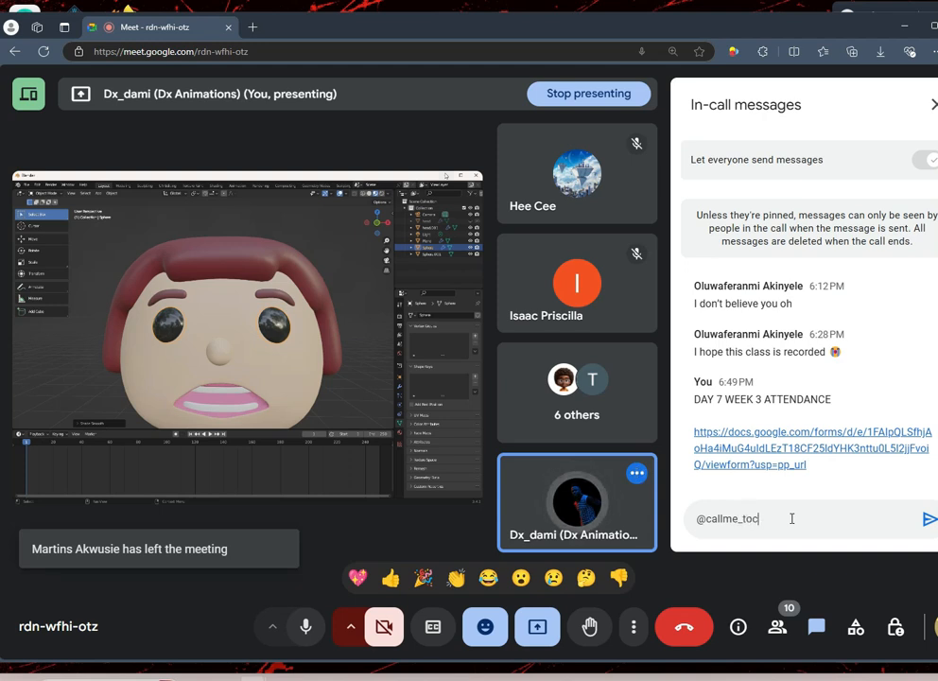
key("Return")
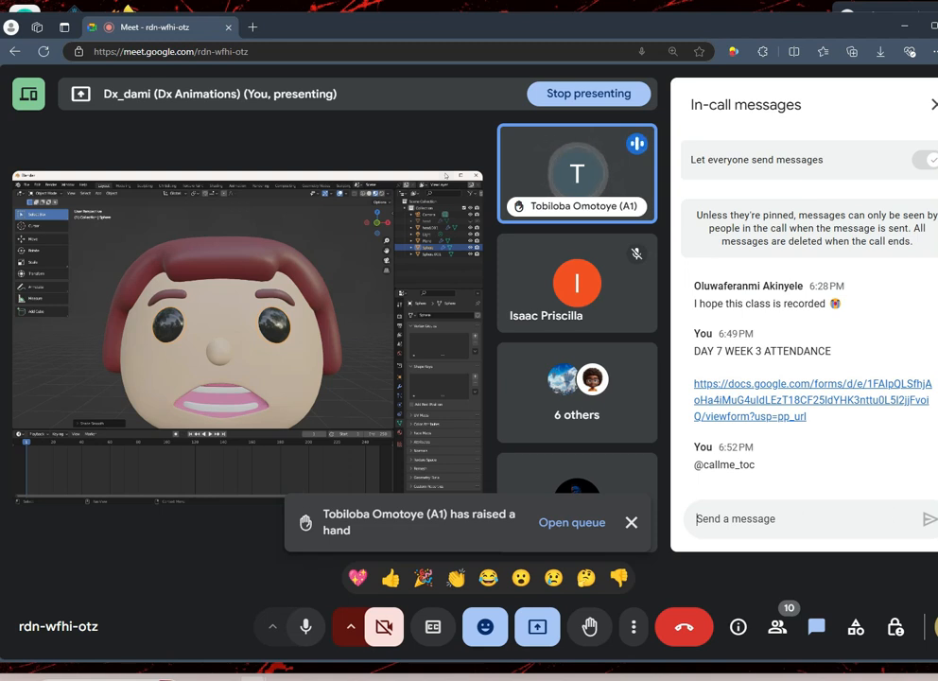
Step: Open a new browser window and run an address-bar search starting with "sn"
key("ctrl+n")
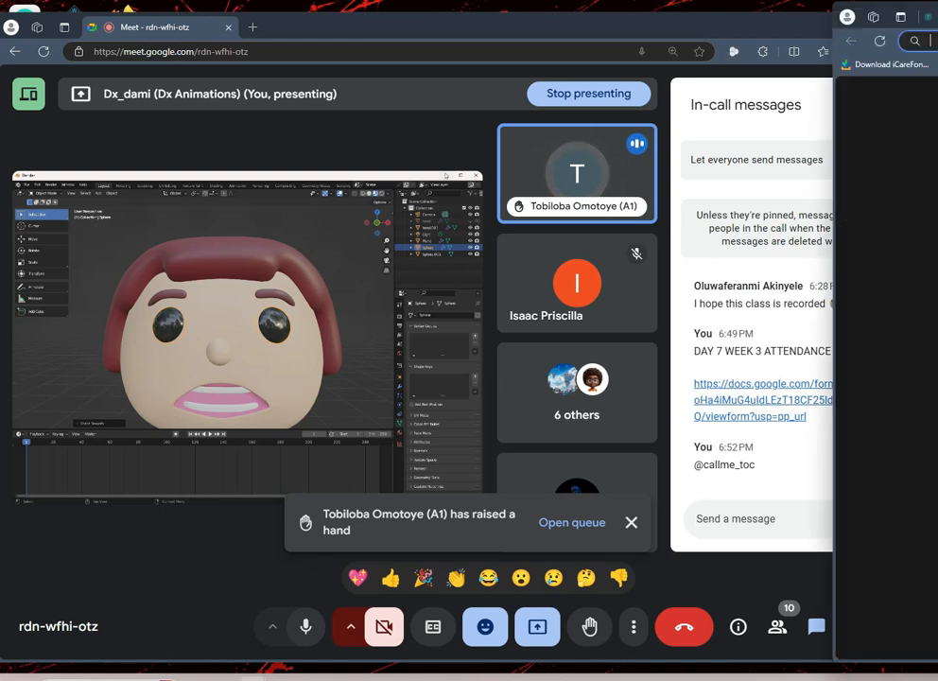
left_click(930, 41)
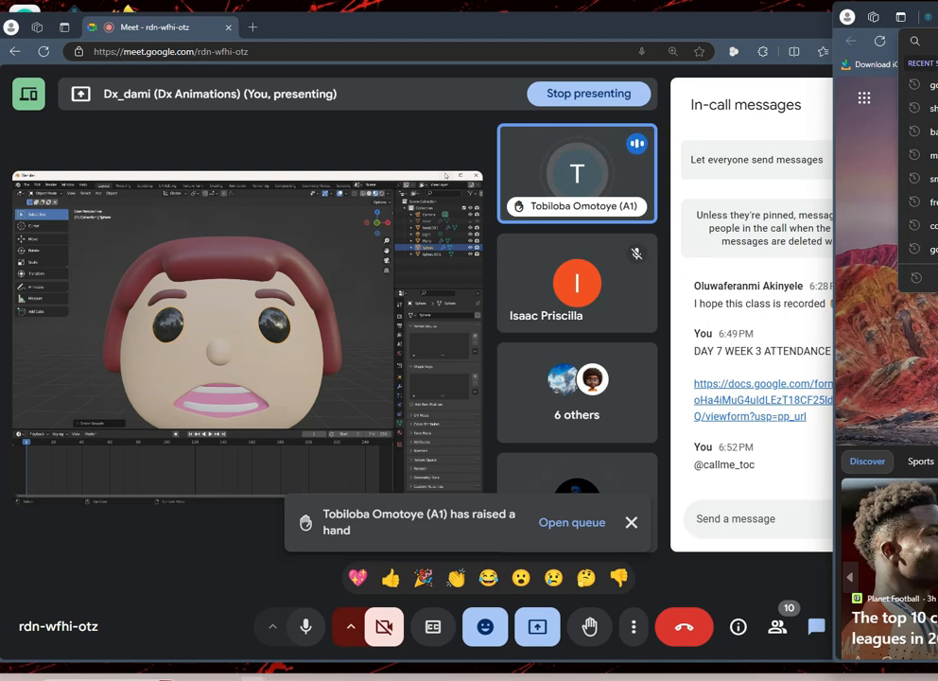
type("sn")
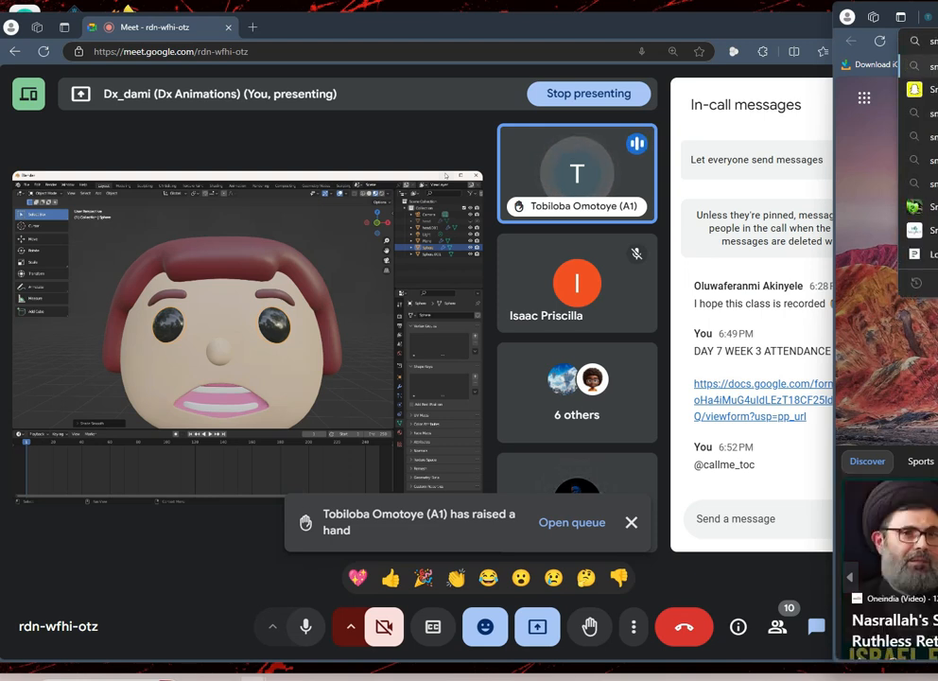
key("Return")
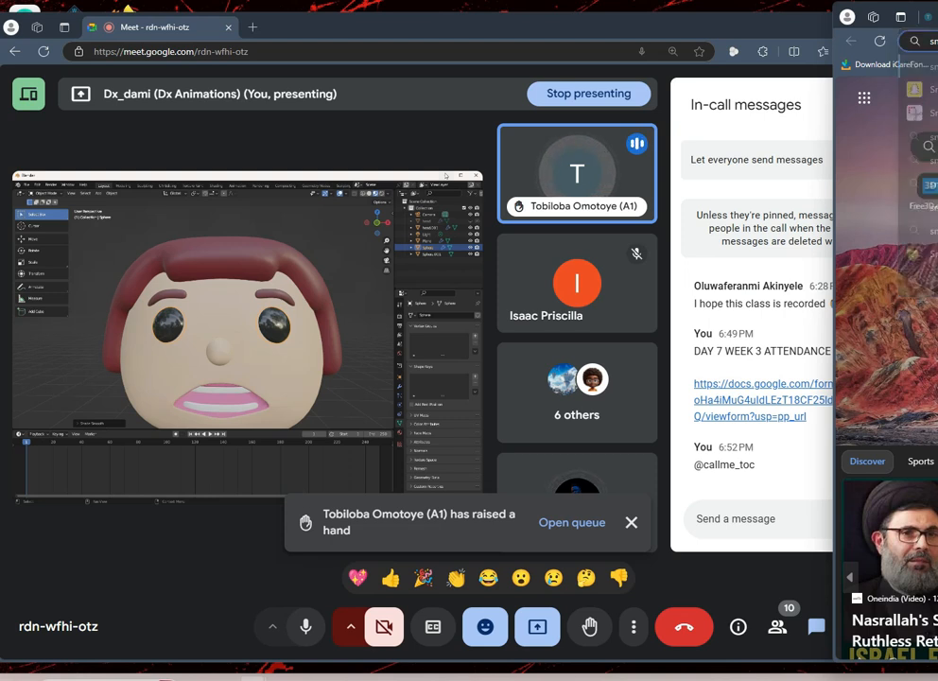
Step: Switch back to Blender, select the head.001 mesh and display its modifiers
left_click(398, 28)
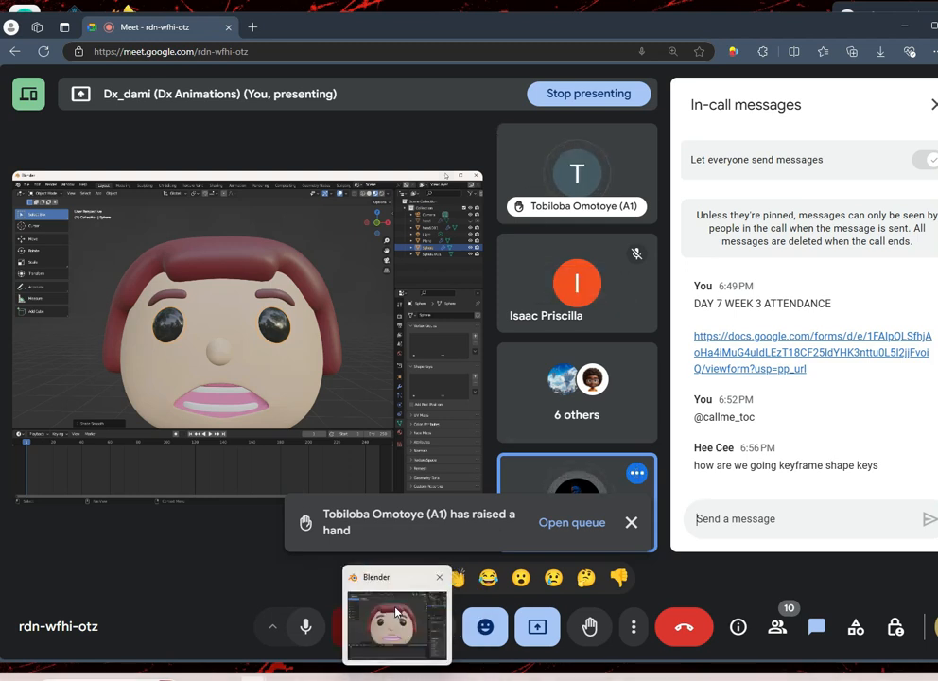
left_click(397, 612)
middle_click_drag(473, 255, 542, 311)
left_click(456, 318)
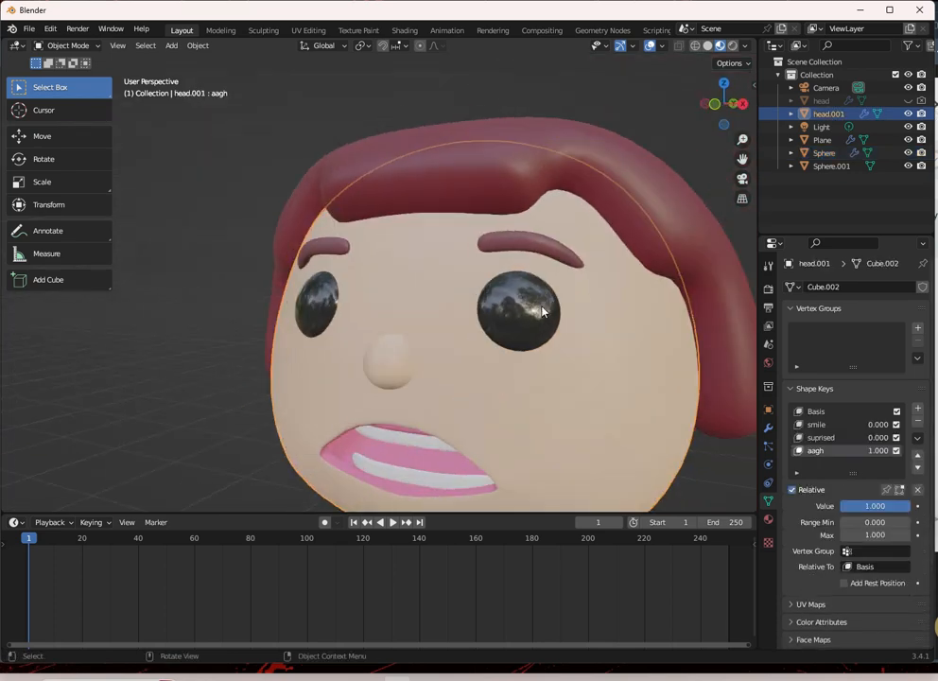
scroll(567, 274, "down", 3)
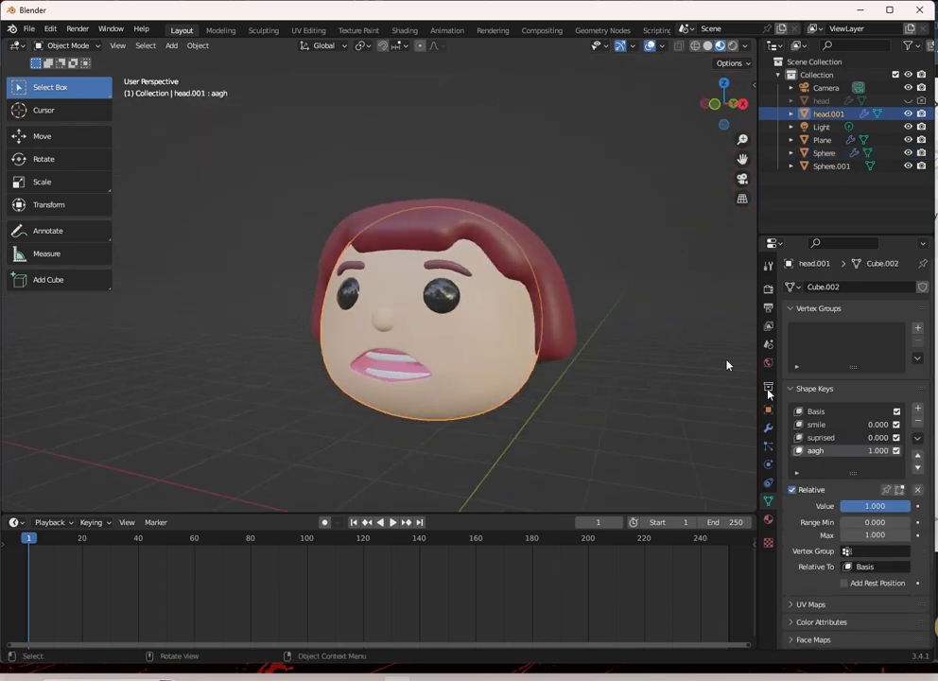
left_click(768, 428)
left_click(791, 307)
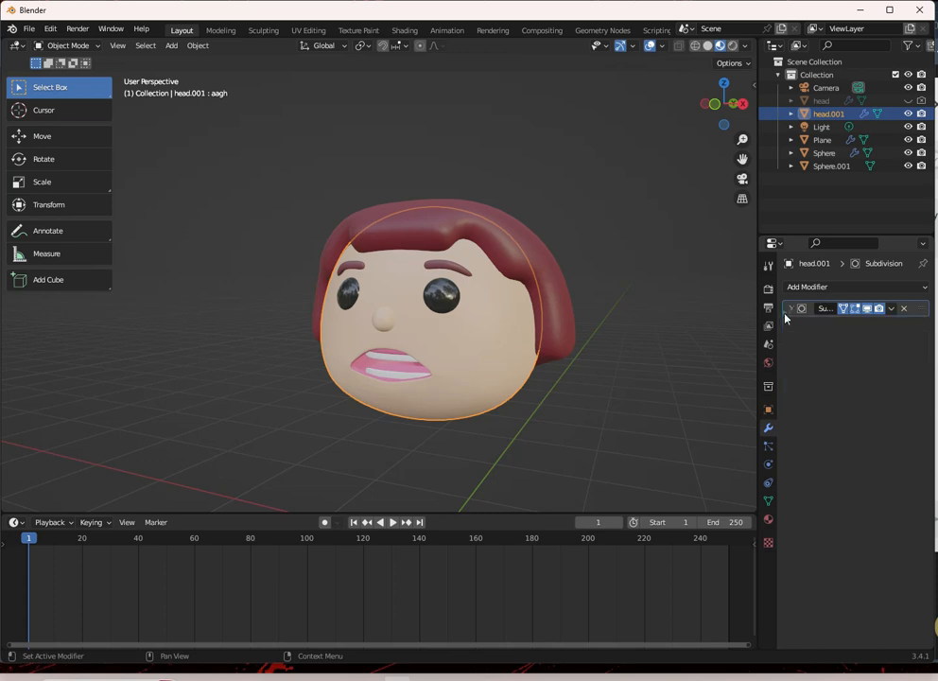
left_click(815, 286)
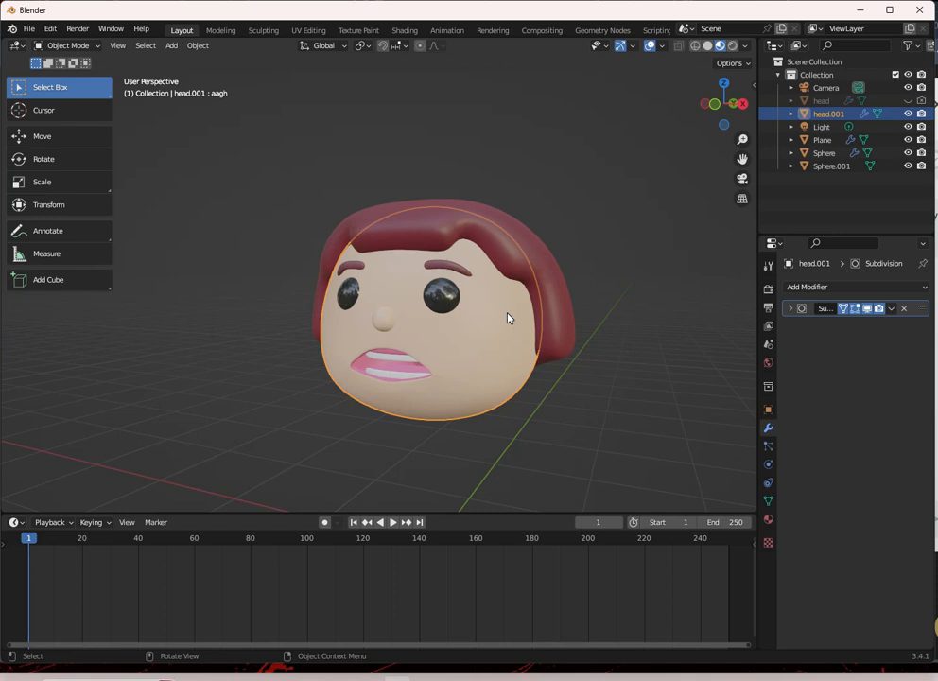
Step: Enter Edit Mode on the head mesh and set the selection mode to vertices
middle_click_drag(515, 303, 463, 293)
scroll(481, 295, "up", 4)
scroll(524, 307, "up", 2)
middle_click_drag(511, 243, 529, 272)
key("Tab")
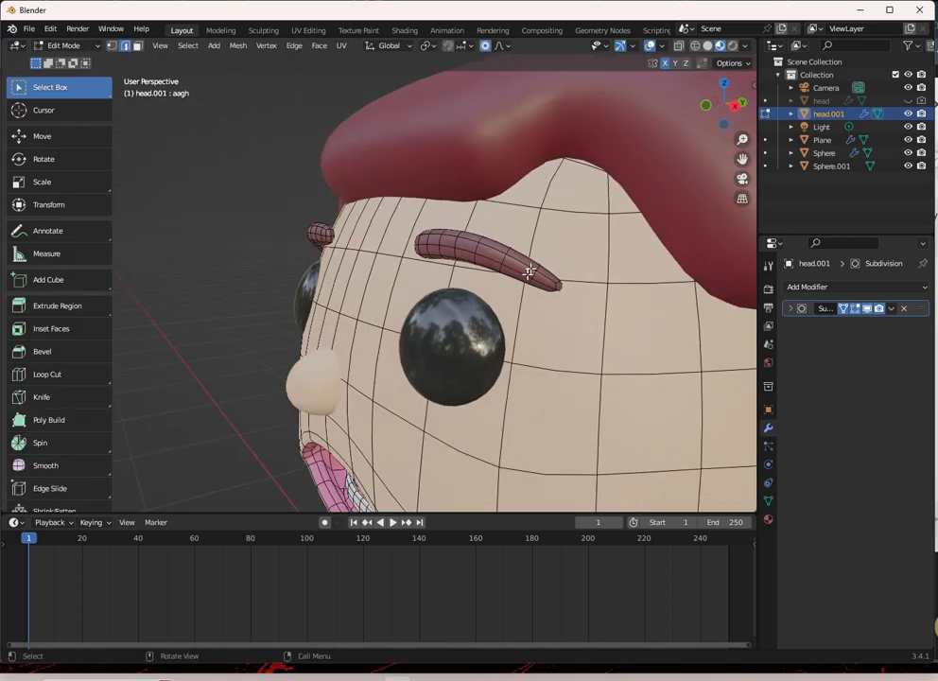
left_click(591, 306)
middle_click_drag(593, 302, 560, 278)
left_click(112, 45)
Step: Select the head vertex just beneath the character's left eyebrow and snap the 3D cursor to it
middle_click_drag(493, 289, 547, 243)
scroll(525, 252, "up", 1)
left_click(534, 227)
scroll(548, 243, "up", 1)
scroll(383, 200, "down", 3)
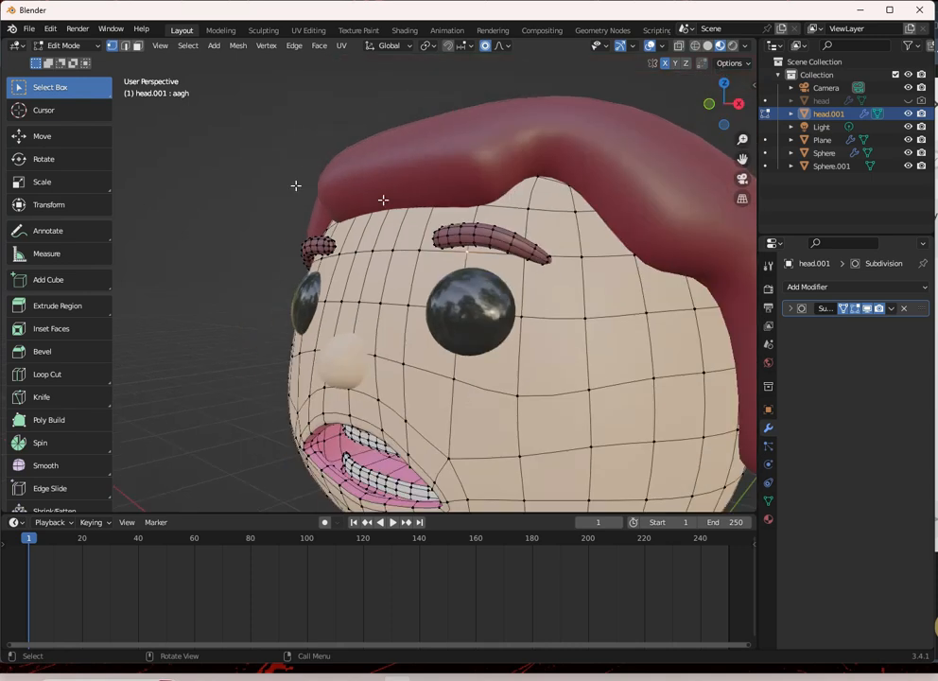
scroll(429, 248, "down", 2)
key("shift+s")
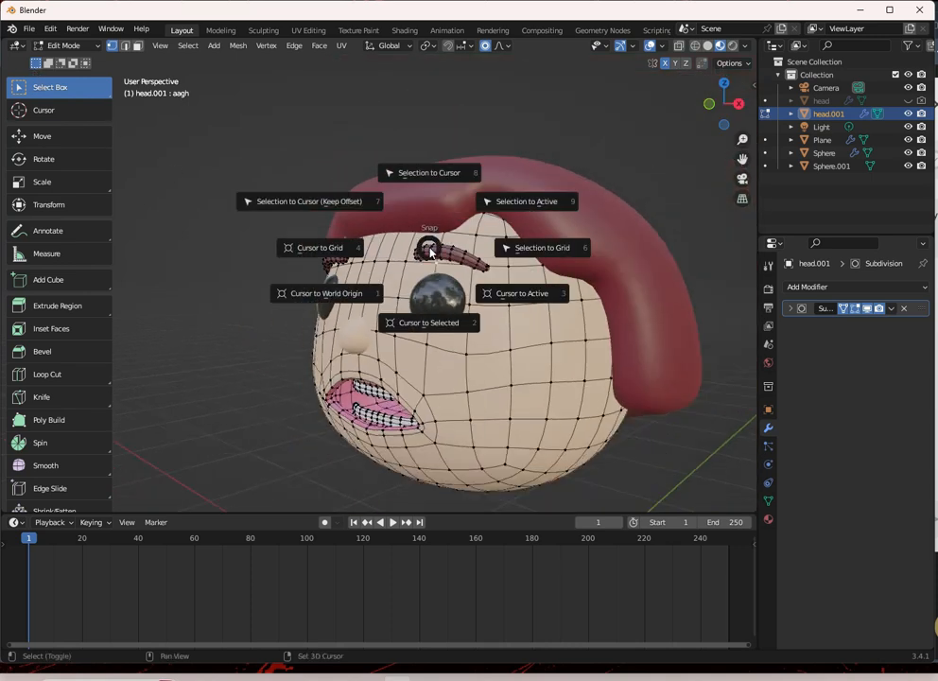
left_click(436, 324)
Step: Try to snap the character's whole left eyebrow mesh to the 3D cursor with Selection to Cursor
scroll(491, 247, "up", 3)
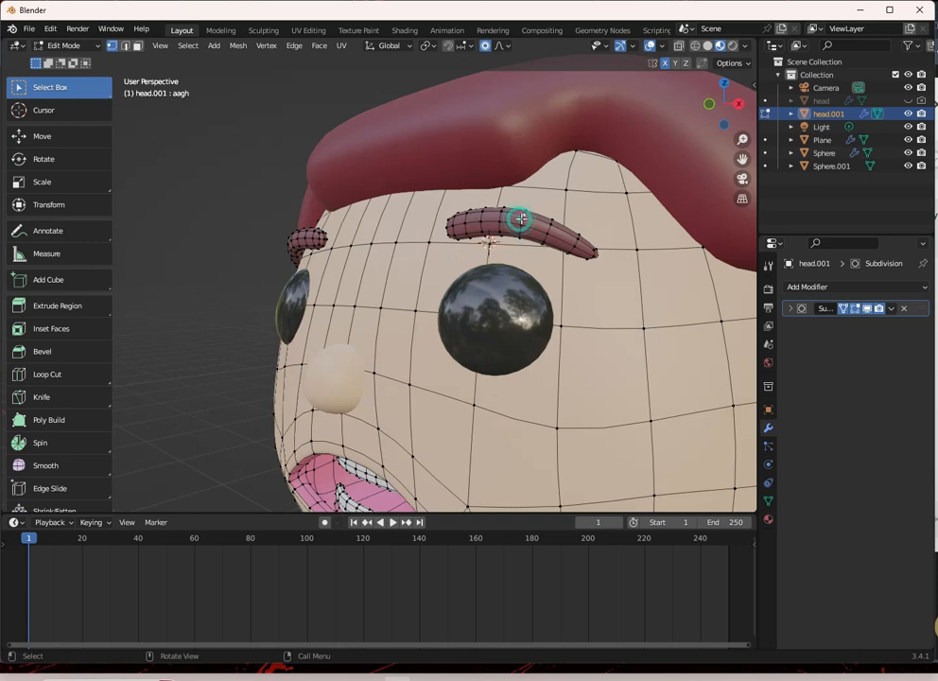
key("l")
middle_click_drag(524, 229, 531, 216)
key("shift+s")
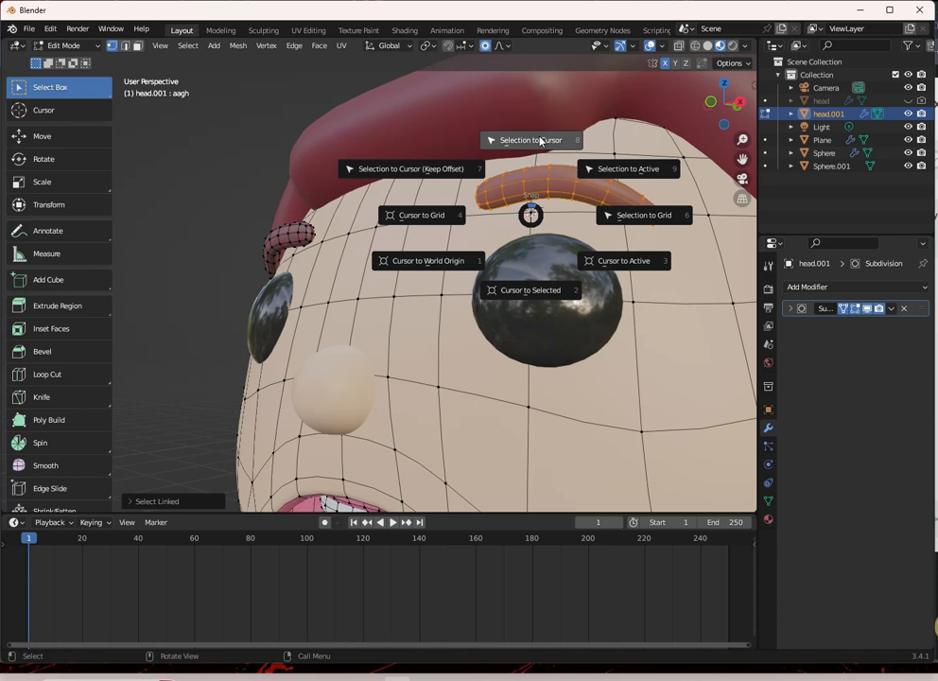
left_click(540, 142)
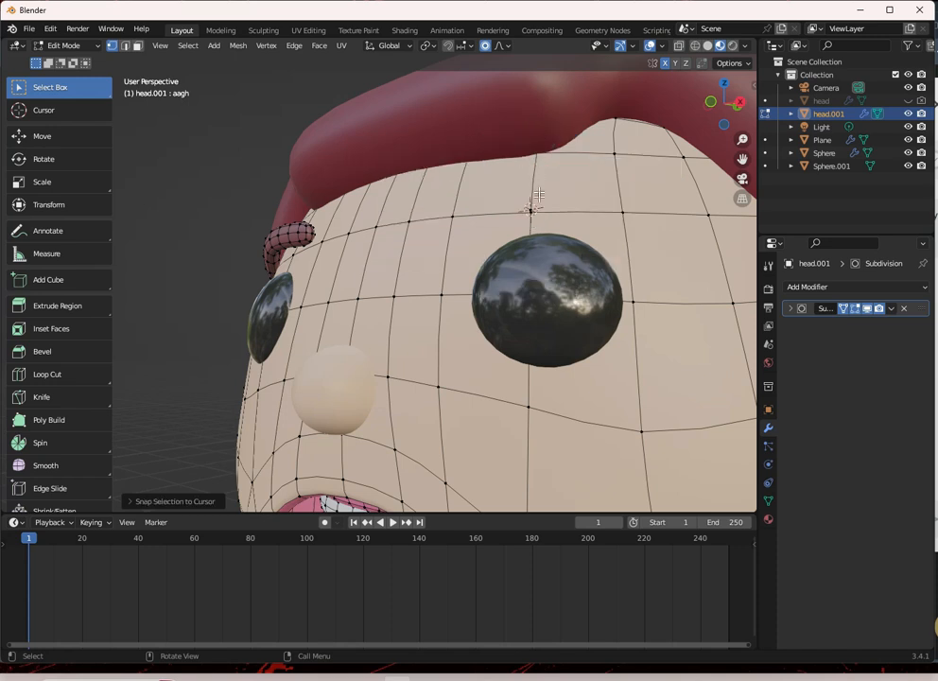
scroll(531, 220, "down", 6)
middle_click_drag(529, 224, 531, 249)
scroll(553, 251, "up", 3)
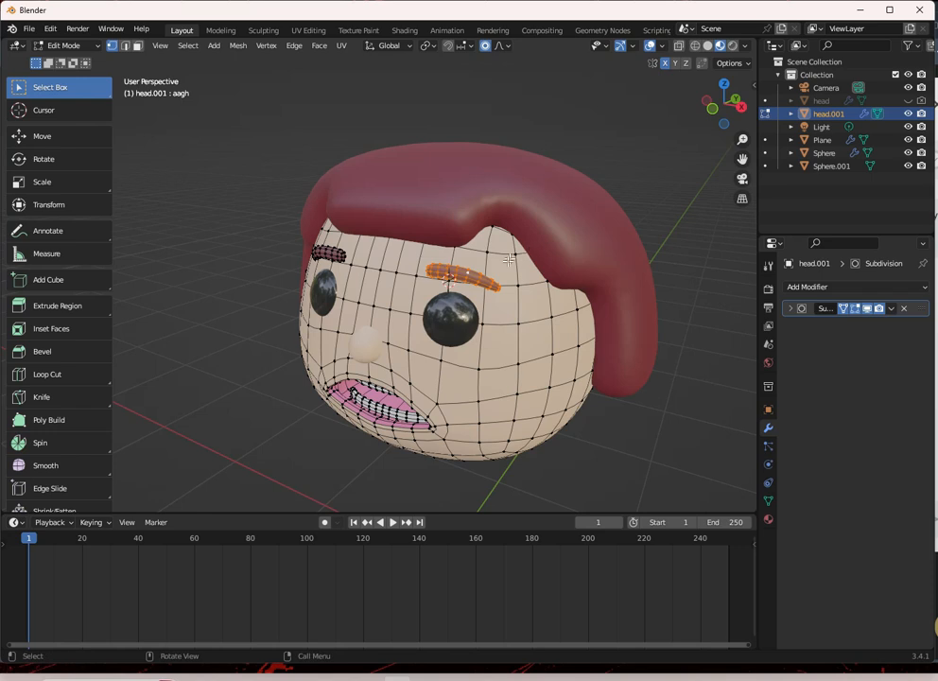
Step: Examine where the head's origin point lies relative to the selected eyebrow and the 3D cursor
scroll(532, 248, "up", 4)
scroll(478, 226, "down", 5)
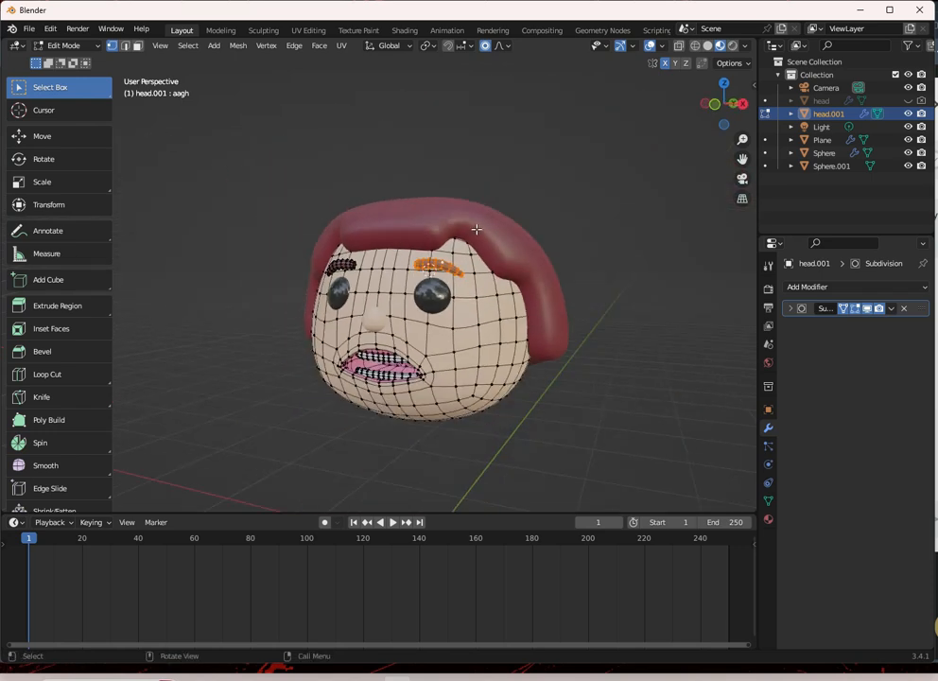
scroll(511, 276, "down", 3)
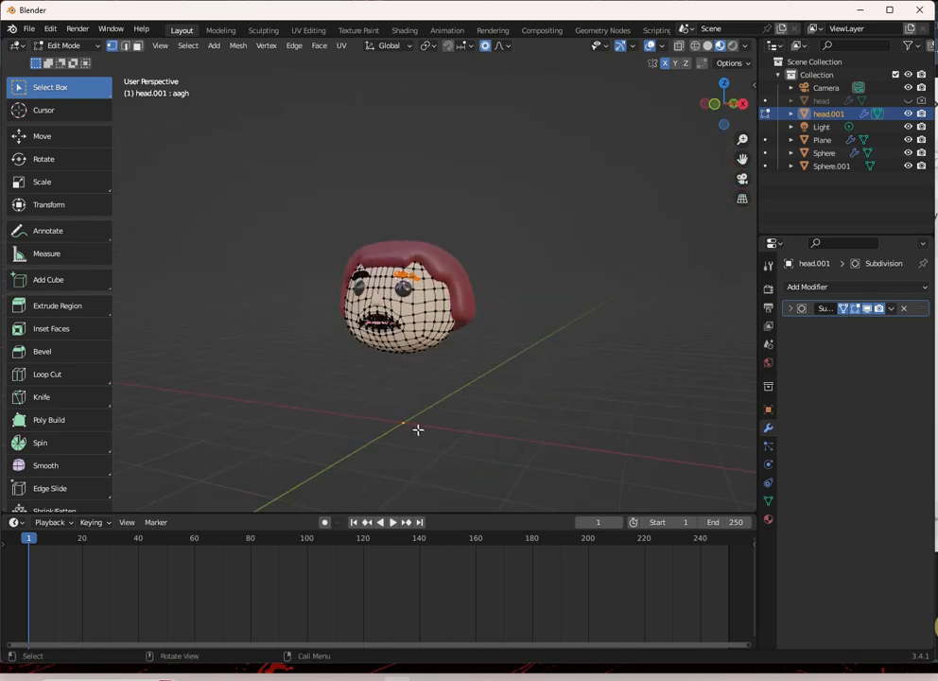
scroll(410, 432, "up", 1)
scroll(407, 429, "up", 2)
scroll(446, 501, "down", 4)
scroll(407, 421, "up", 5)
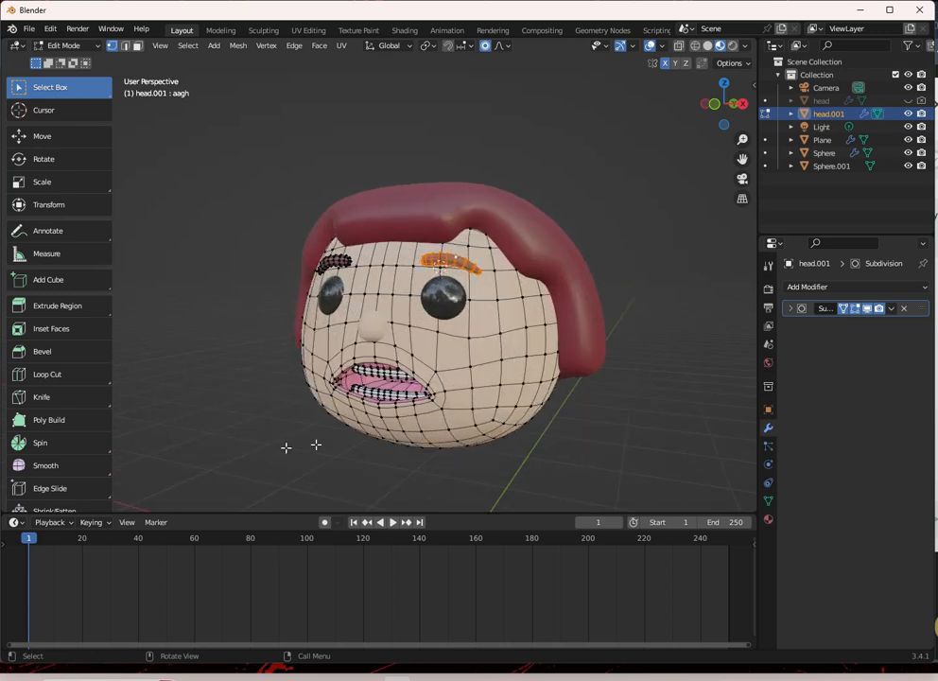
scroll(394, 223, "down", 3)
scroll(393, 223, "up", 3)
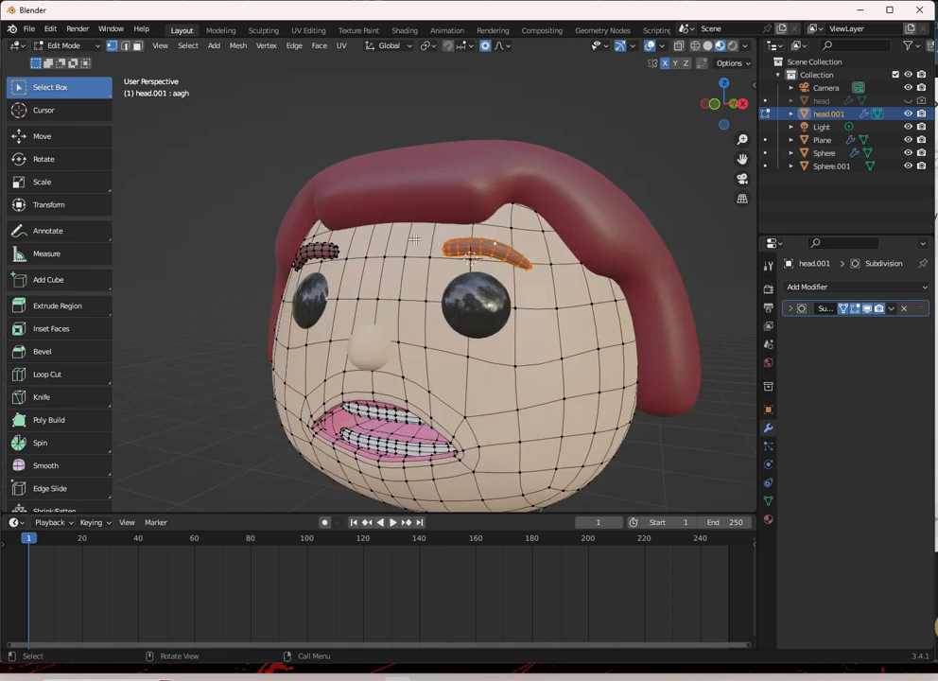
scroll(414, 240, "up", 5)
Step: Return to Object Mode and slightly enlarge the timeline area beneath the 3D viewport
key("Tab")
scroll(413, 232, "down", 5)
middle_click_drag(460, 245, 543, 257)
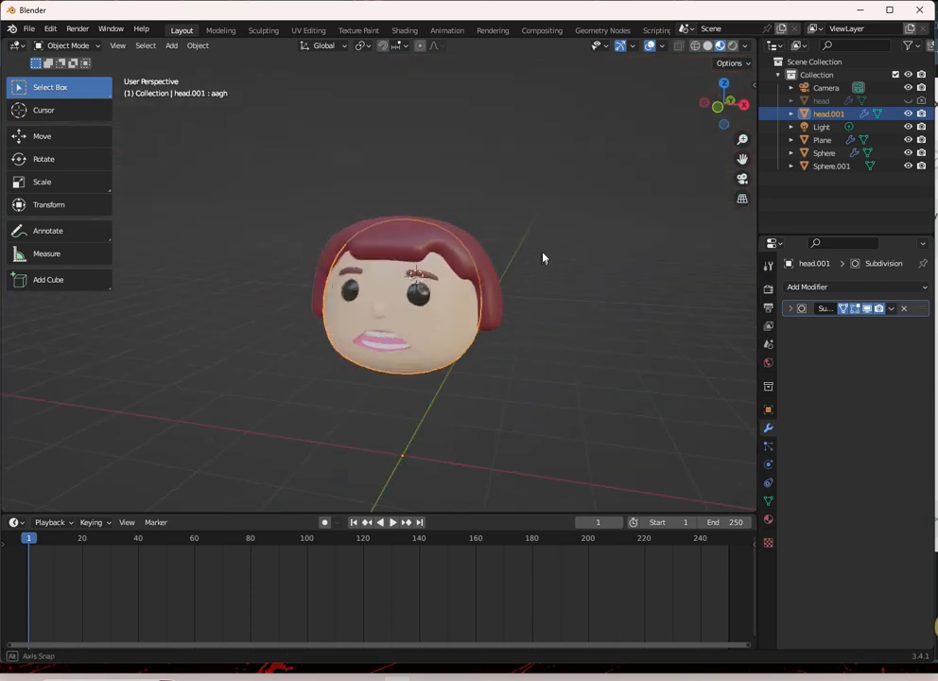
scroll(583, 200, "up", 3)
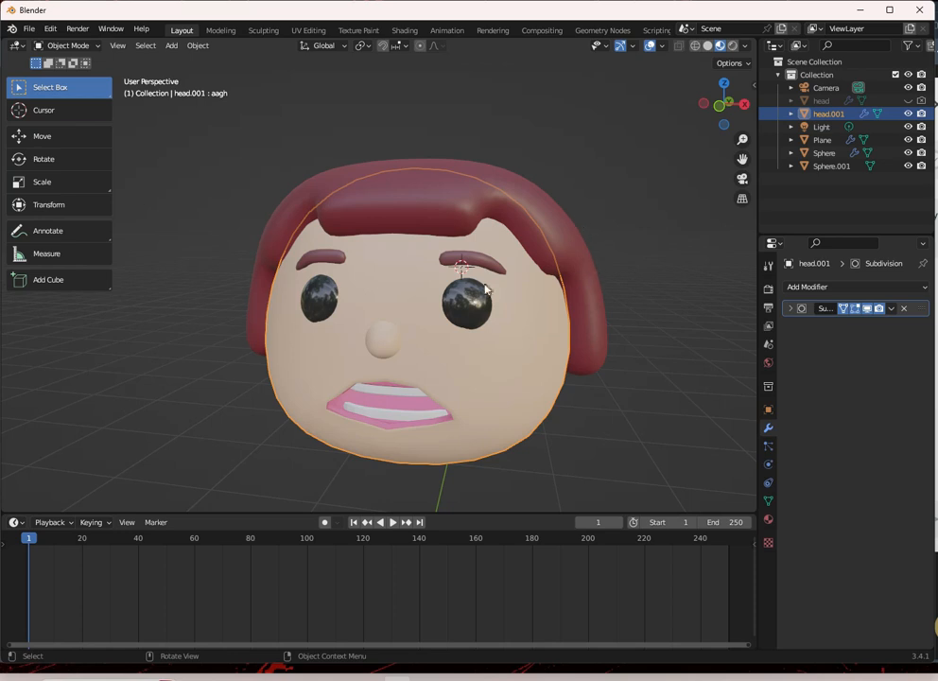
mouse_move(497, 290)
middle_mouse_down()
mouse_move(528, 289)
mouse_move(496, 278)
middle_mouse_up()
scroll(528, 282, "up", 2)
scroll(528, 275, "down", 2)
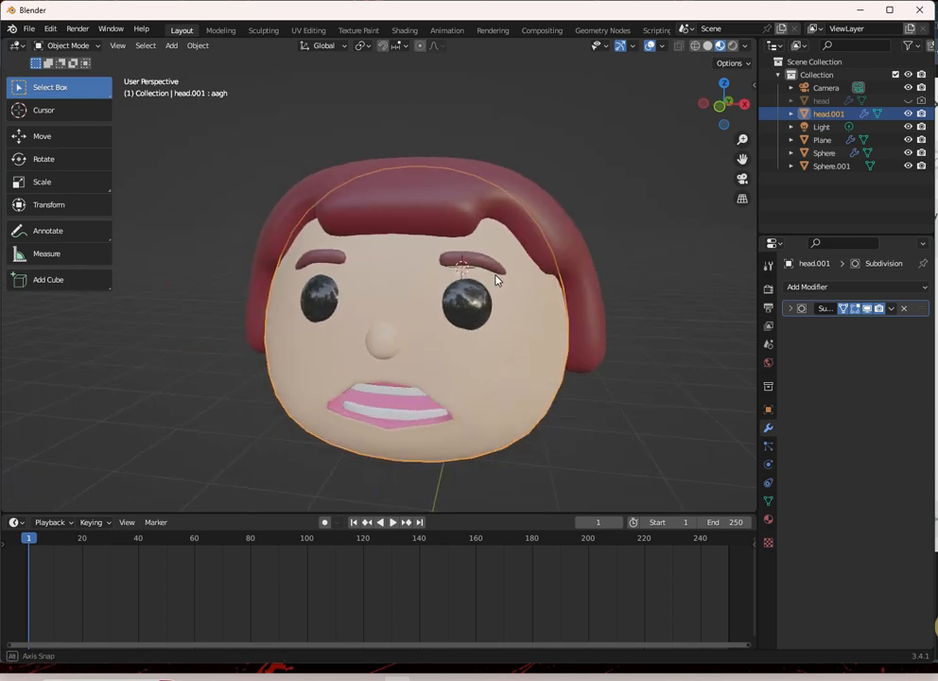
scroll(495, 278, "up", 3)
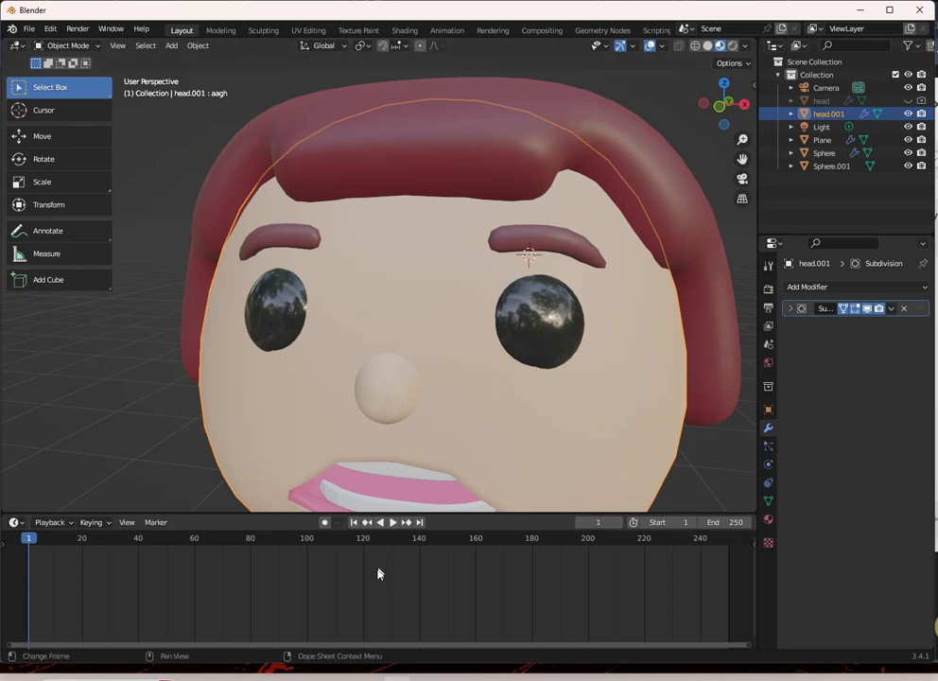
left_click_drag(472, 512, 472, 503)
scroll(509, 377, "down", 3)
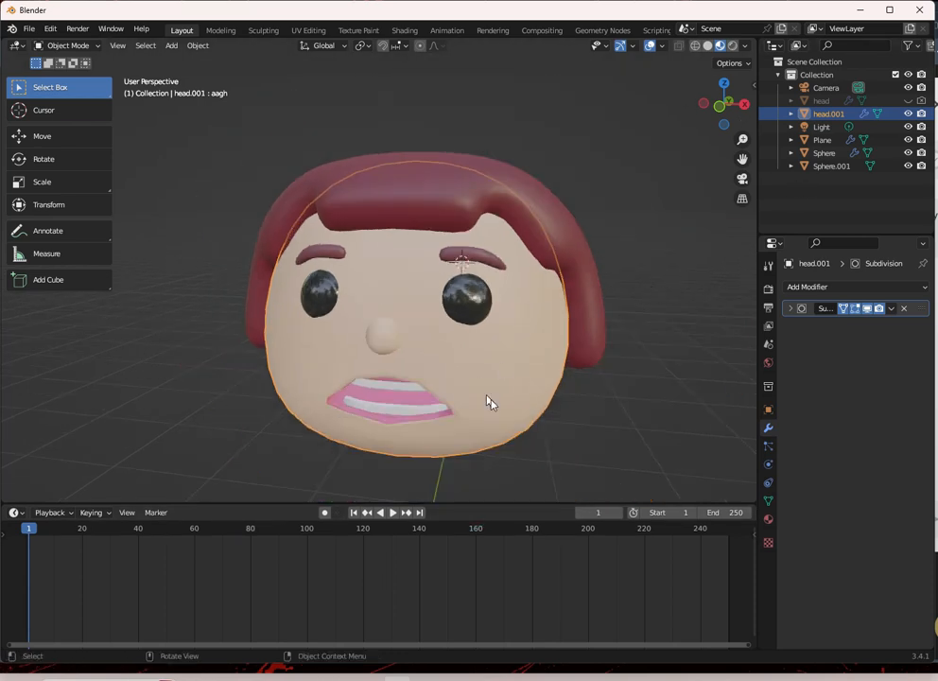
Step: Go to frame 100, set the head's aagh shape key value to 0, and insert a keyframe on it
left_click(768, 501)
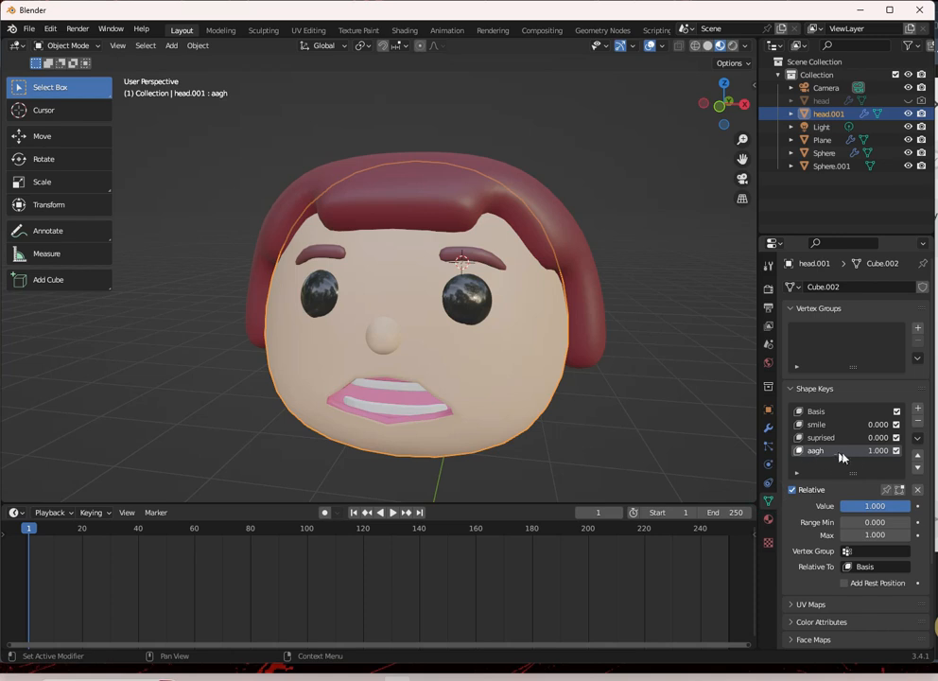
left_click(4, 533)
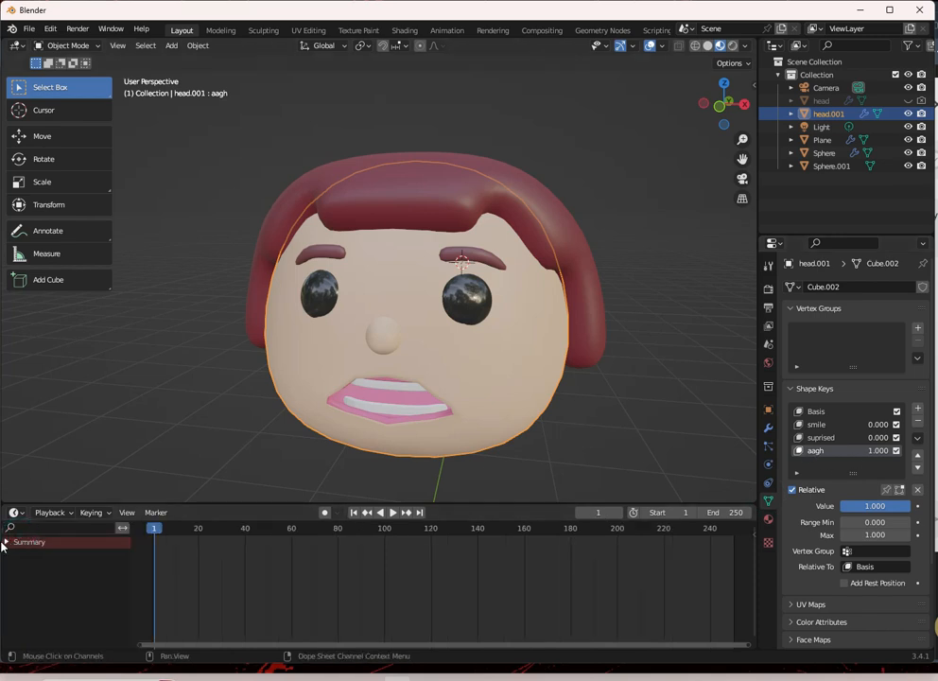
left_click(5, 541)
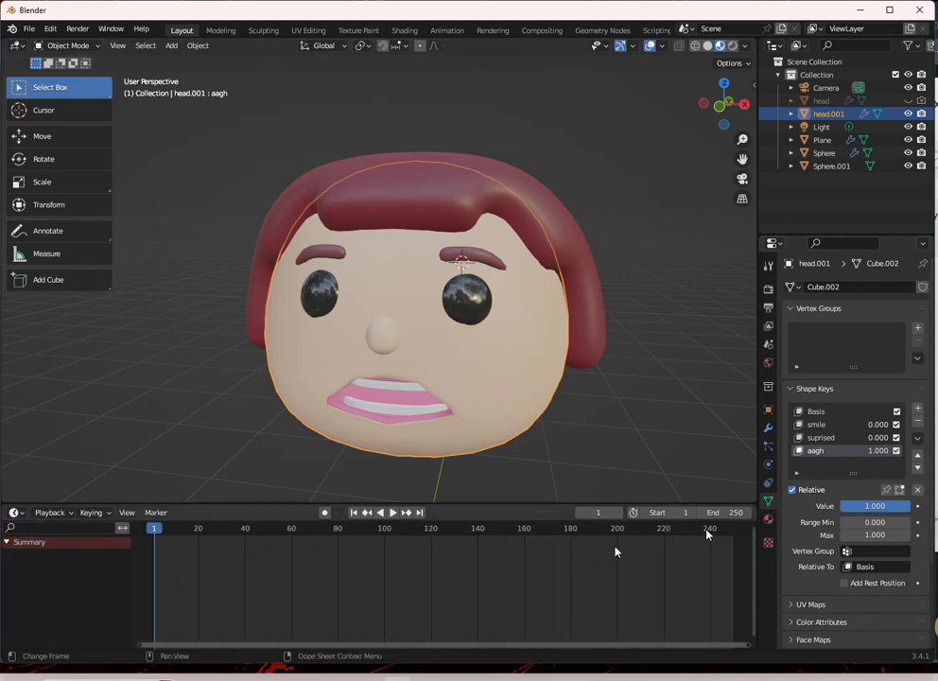
left_click(385, 528)
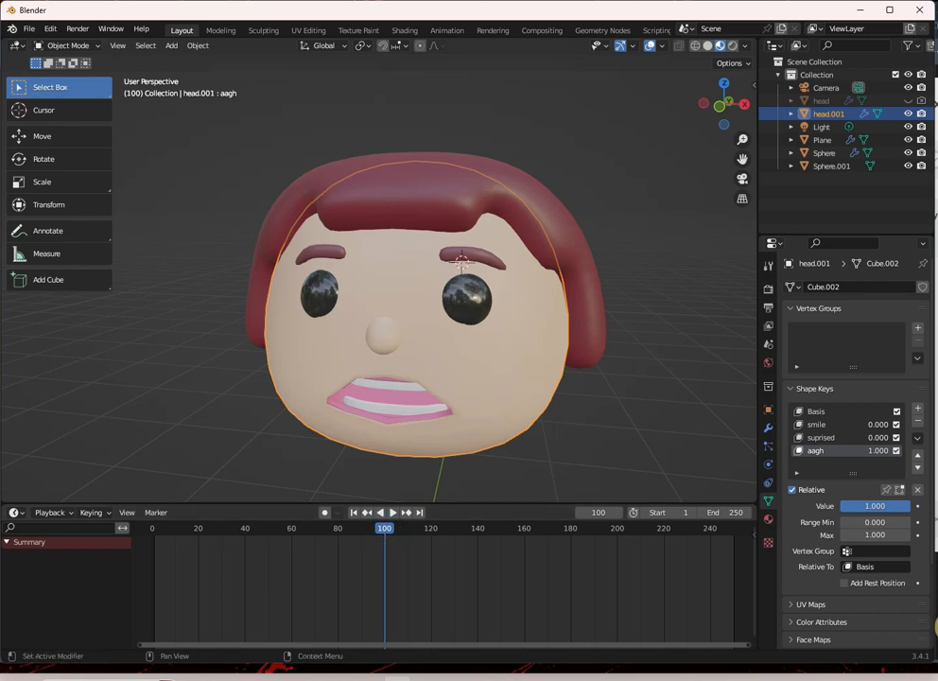
left_click_drag(883, 450, 867, 452)
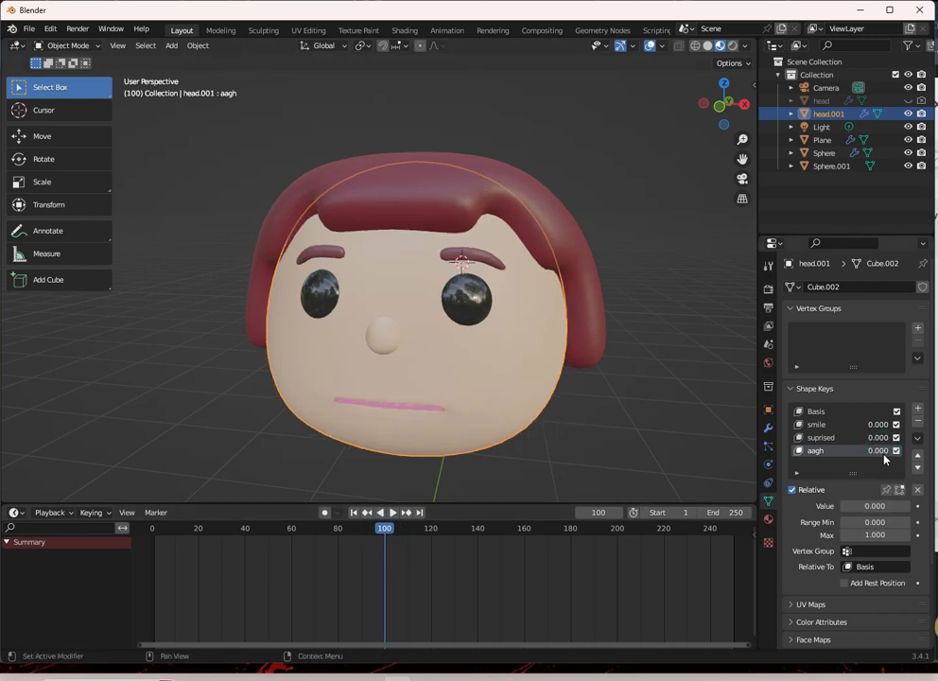
key("i")
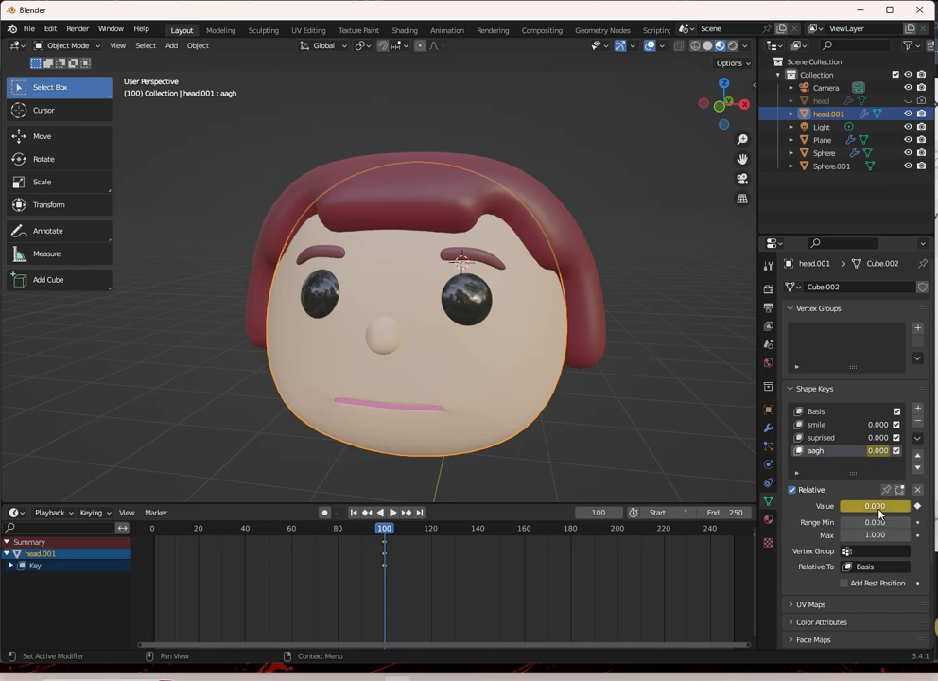
Step: Insert a keyframe on the suprised shape key's value of 0 at frame 100
left_click(823, 425)
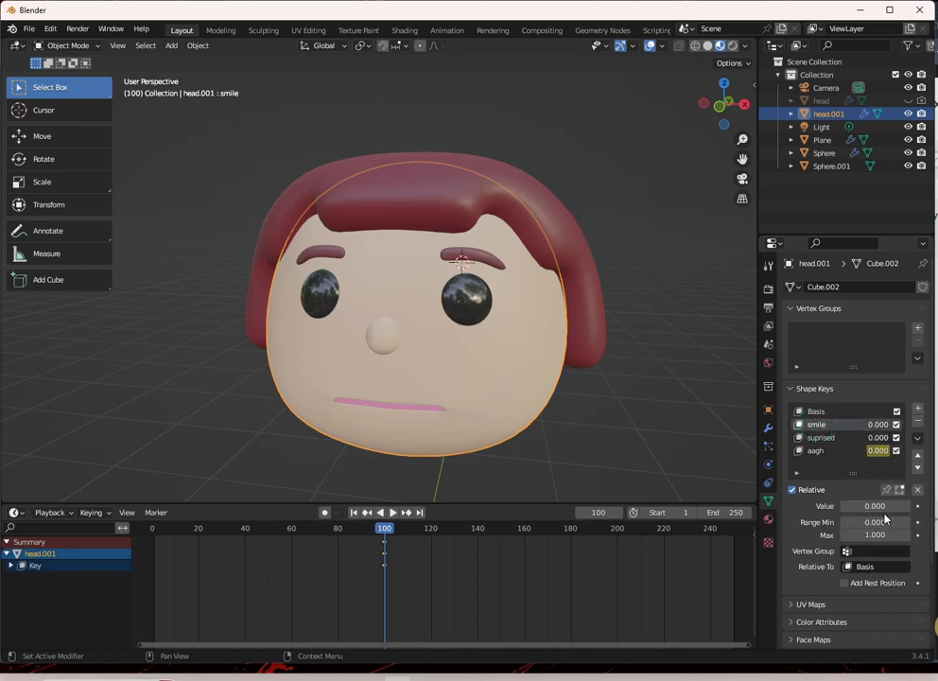
left_click(820, 437)
key("i")
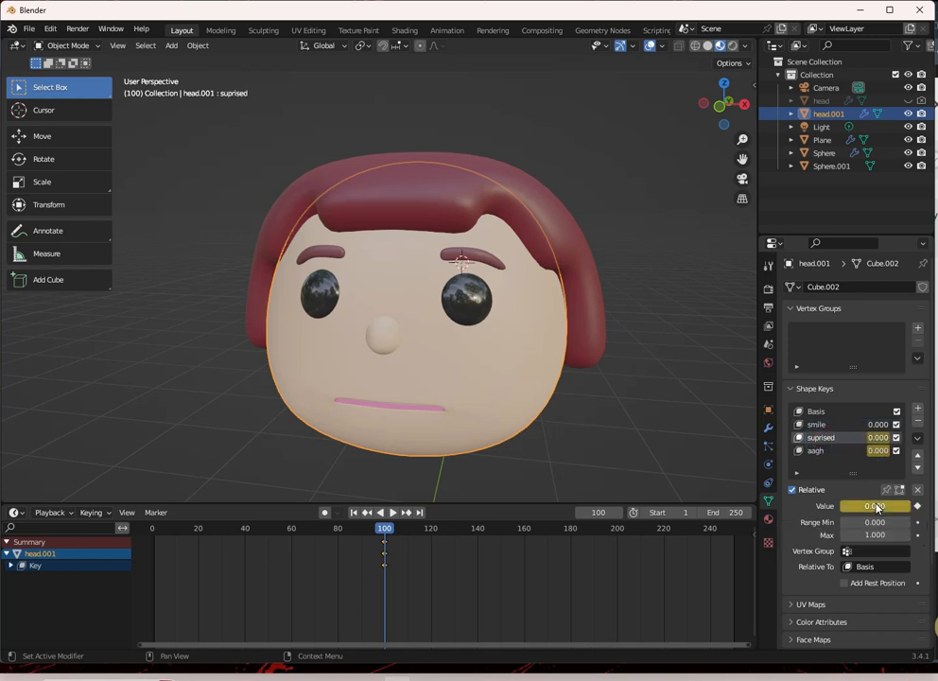
Step: Advance to frame 108, set the aagh shape key value to 1, and insert a keyframe on it
key("space")
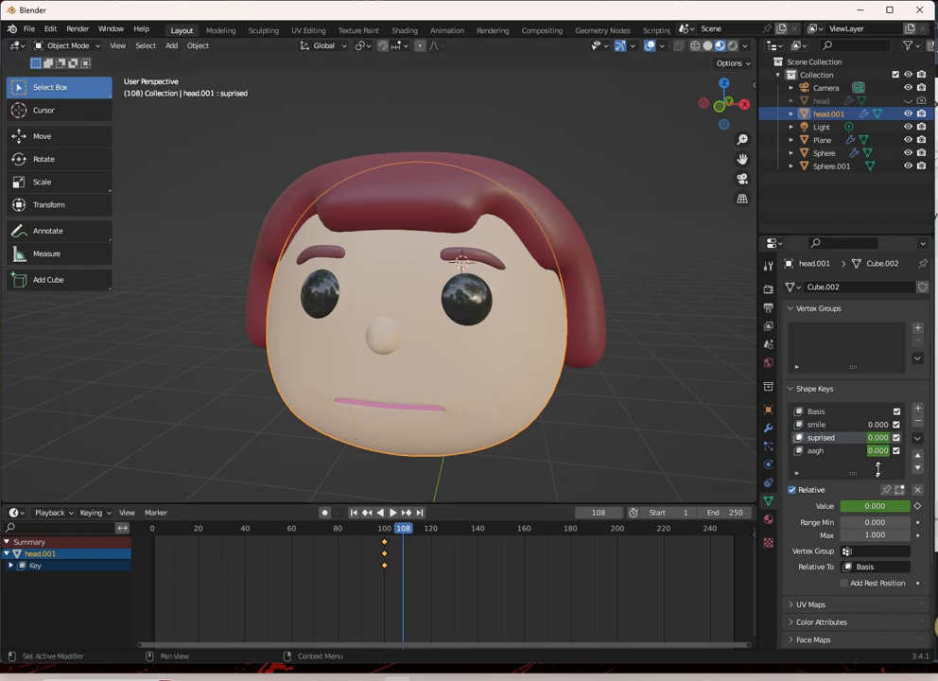
left_click(815, 450)
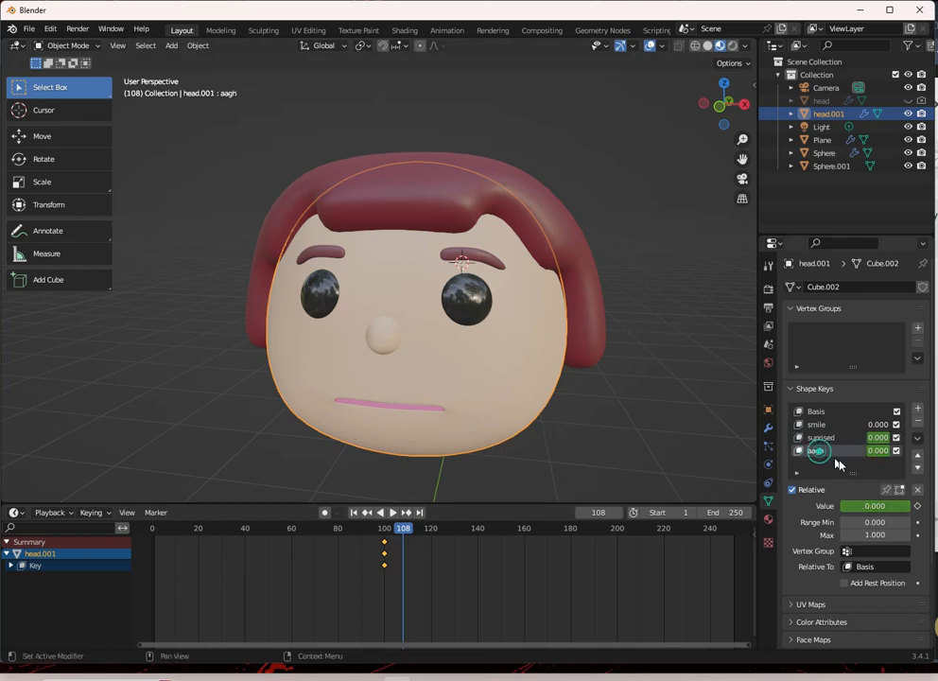
left_click_drag(863, 505, 922, 505)
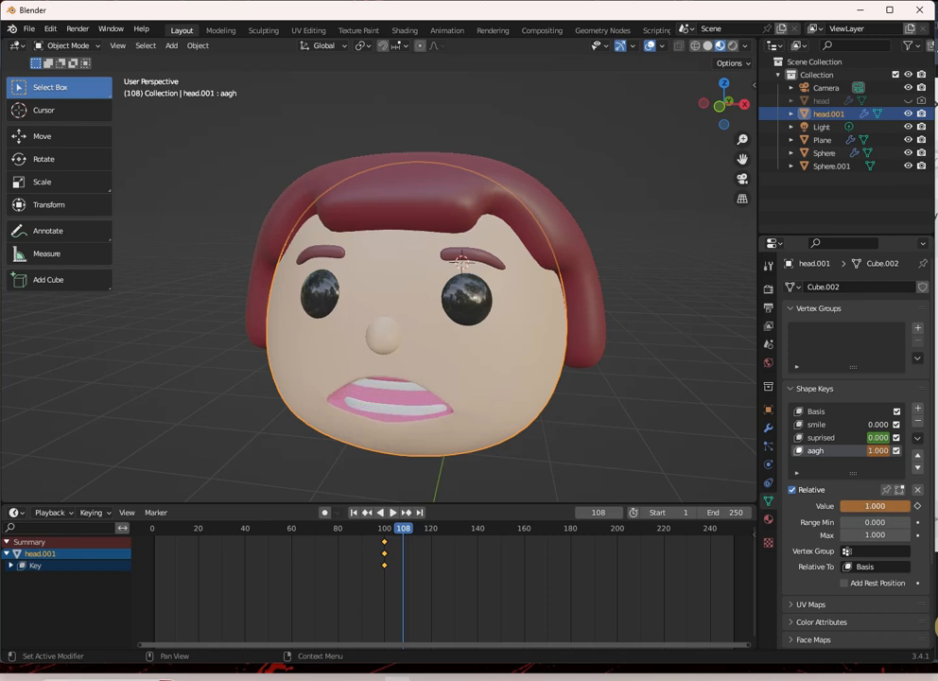
key("i")
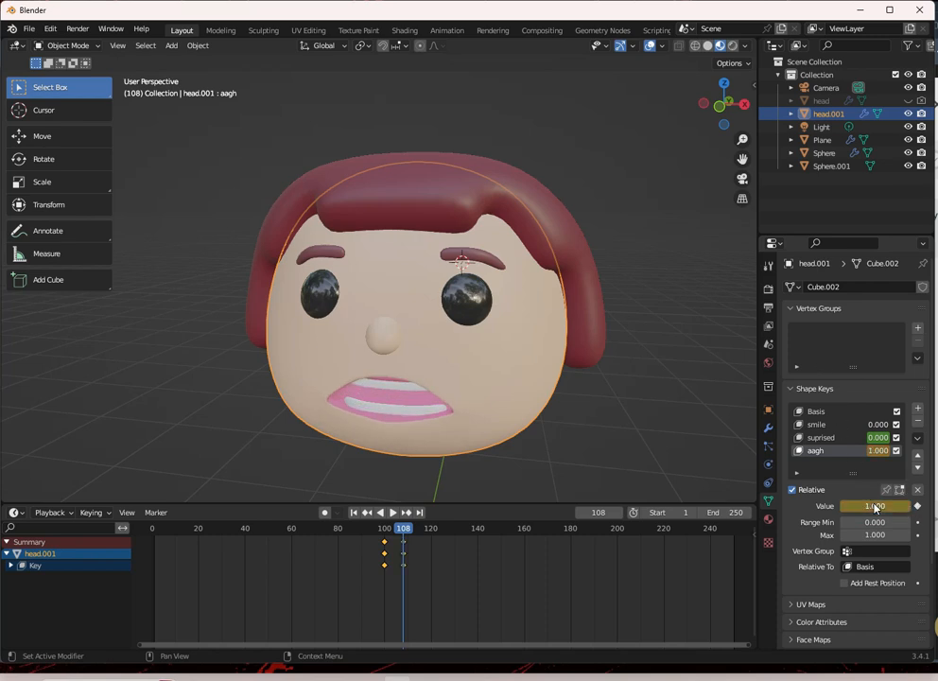
Step: Set the suprised shape key value to 1 at frame 108 and insert a keyframe on it
left_click(841, 438)
left_click_drag(851, 506, 917, 506)
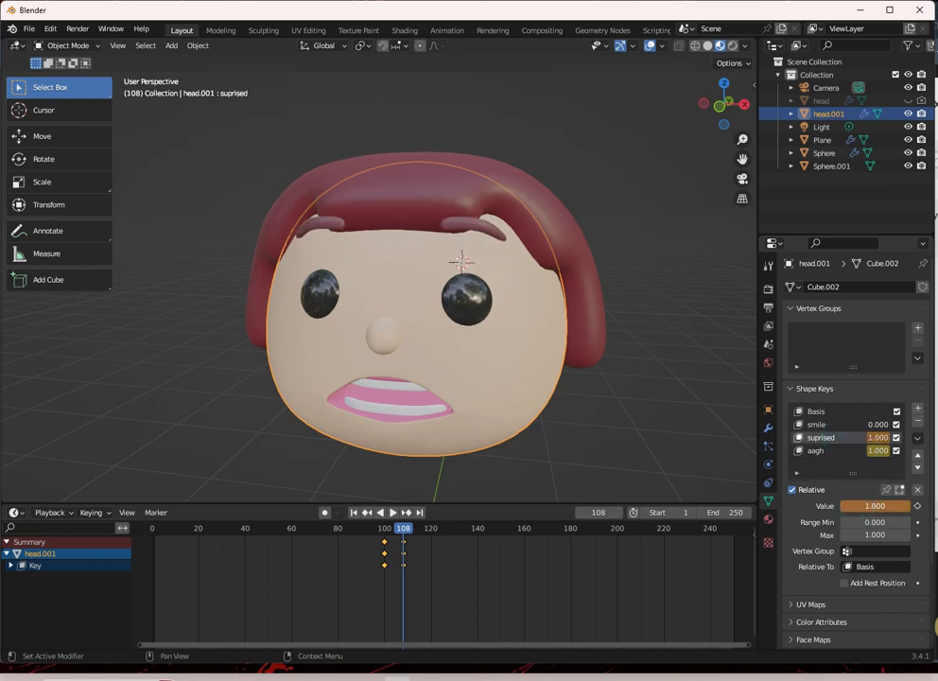
key("i")
Step: Expand the head's Key animation channel and select the aagh keyframes and the suprised keyframes in turn to inspect them
scroll(399, 568, "up", 2)
scroll(400, 567, "left", 3, "ctrl")
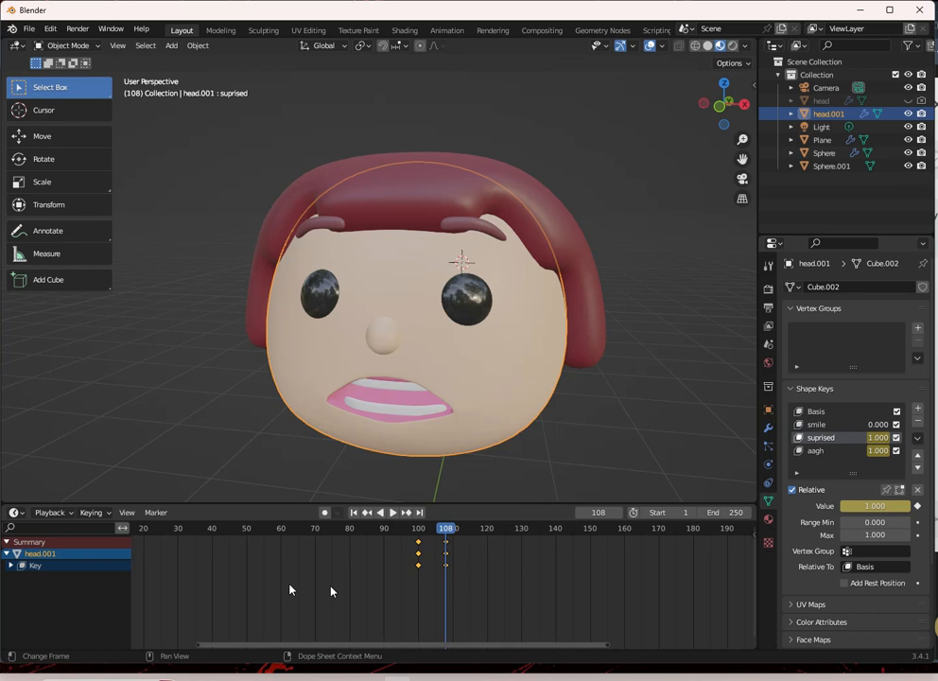
left_click(12, 564)
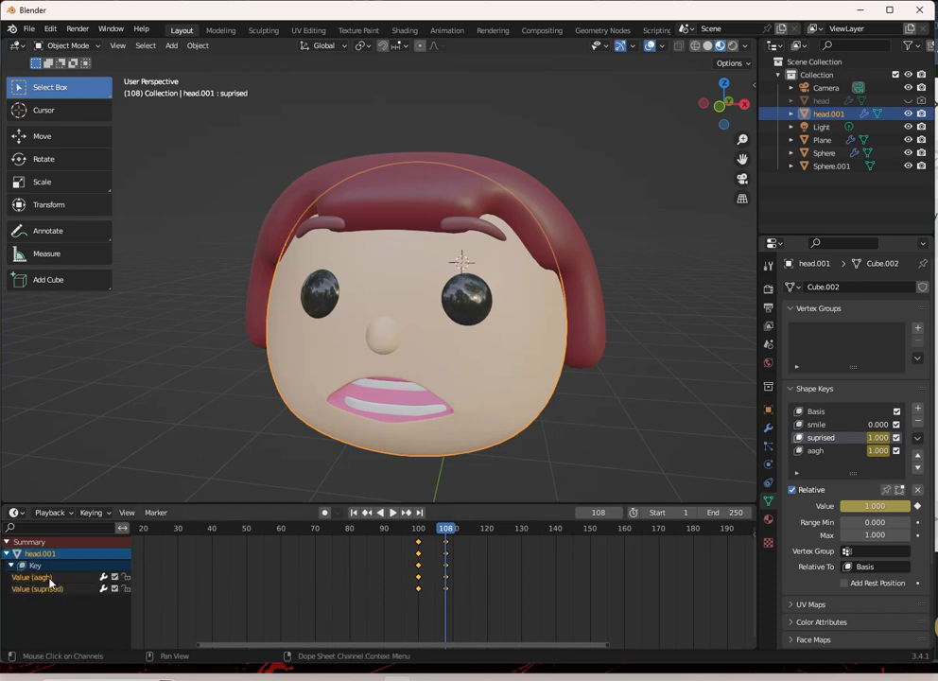
left_click_drag(392, 555, 497, 582)
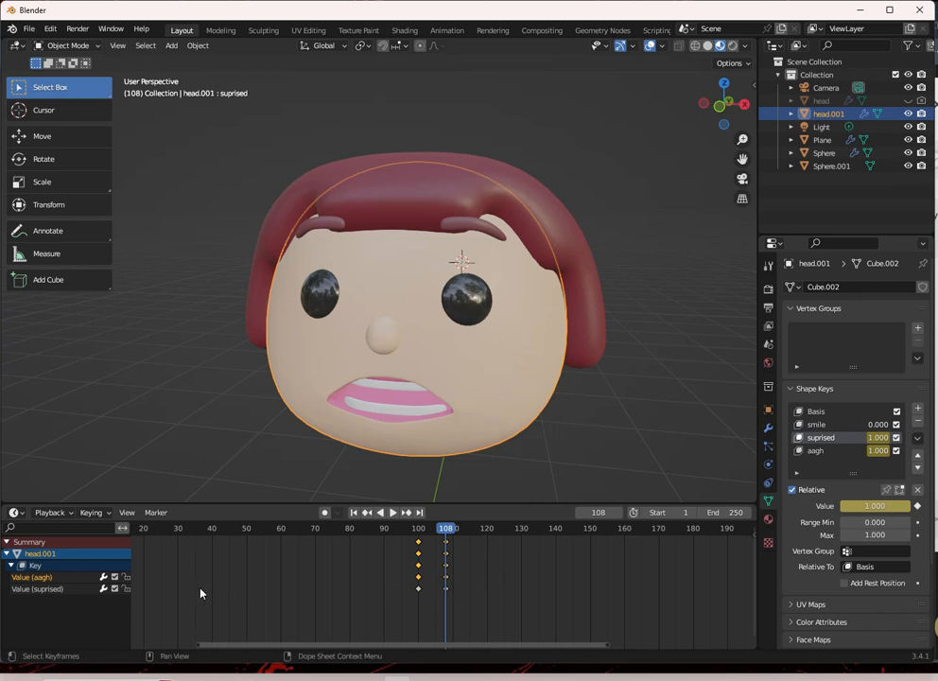
left_click(36, 589)
left_click(418, 589, "shift")
left_click_drag(377, 584, 501, 642)
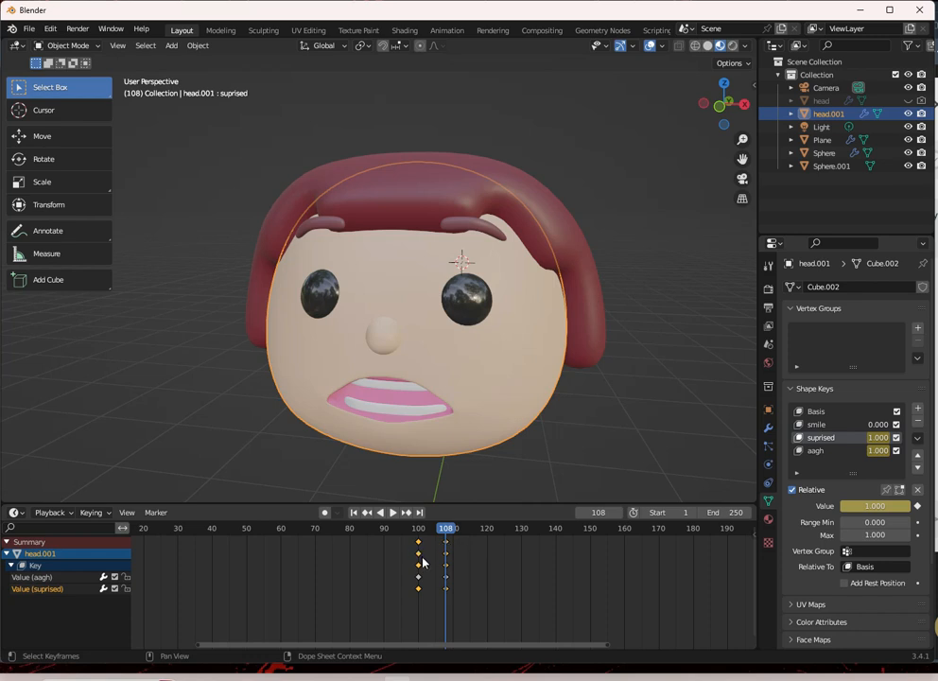
Step: Collapse the Key, head.001 and Summary channels so only the Summary row remains in the timeline
left_click(13, 566)
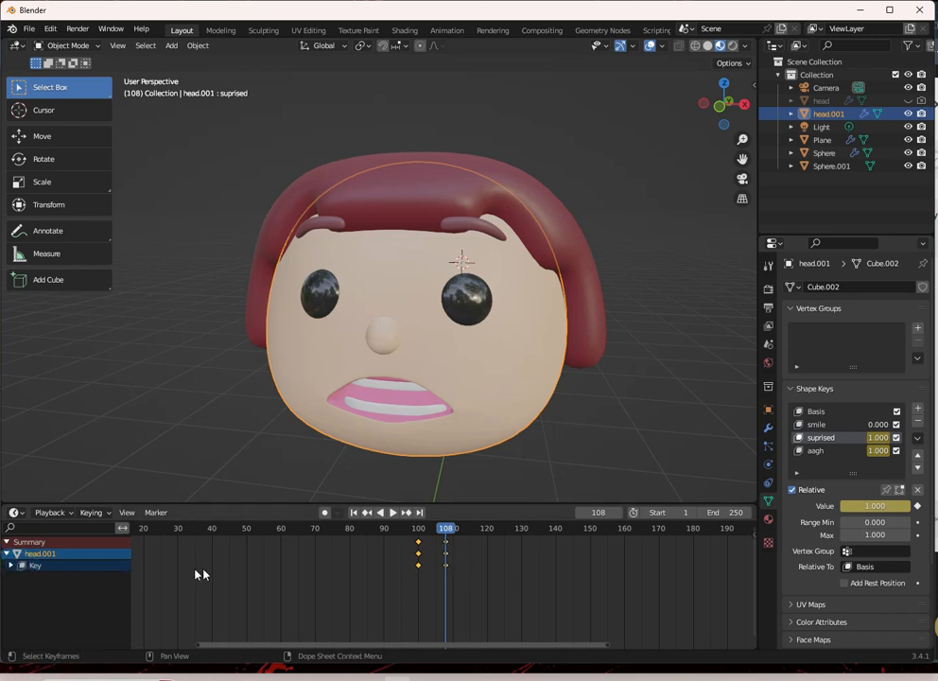
left_click(7, 553)
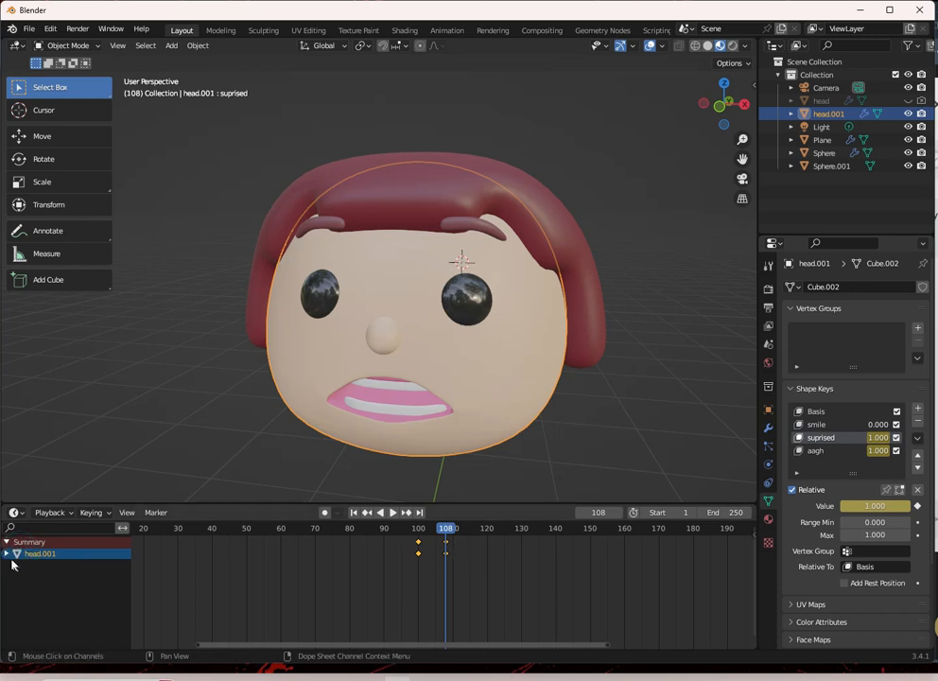
left_click(6, 542)
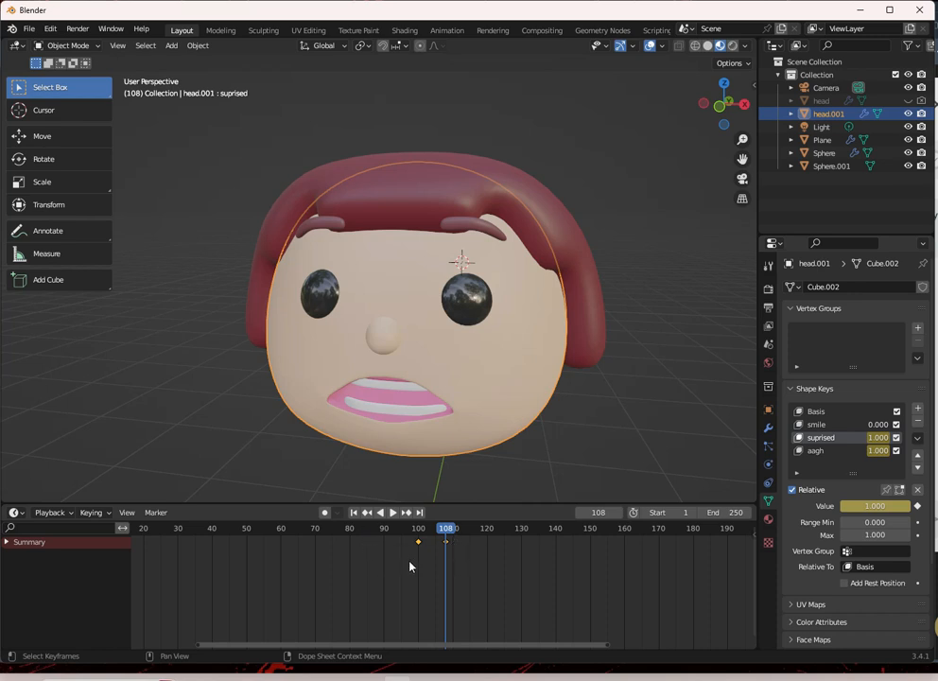
Step: Play the expression animation from before frame 100, replay it repeatedly from about frame 100, and stop playback
left_click_drag(446, 528, 378, 533)
key("space")
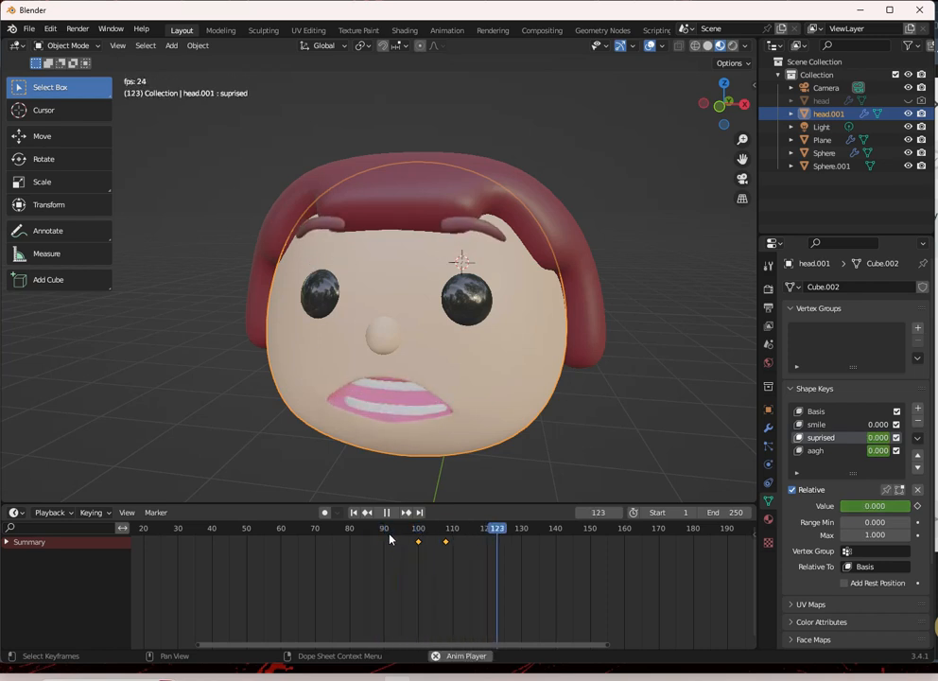
left_click(418, 531)
left_click(421, 532)
left_click(421, 532)
left_click(421, 533)
left_click(421, 532)
left_click(421, 532)
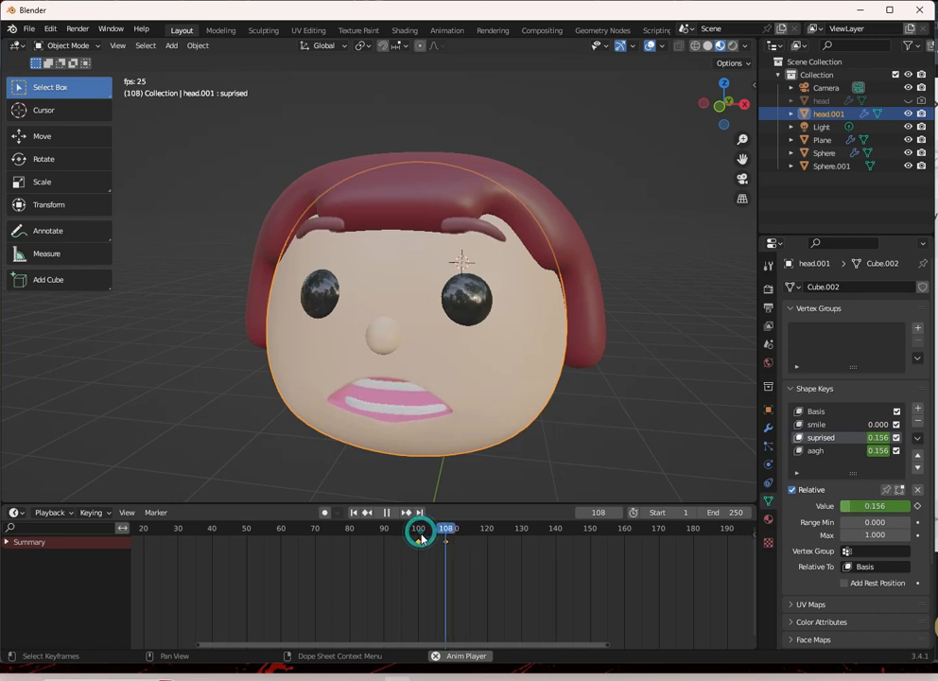
key("space")
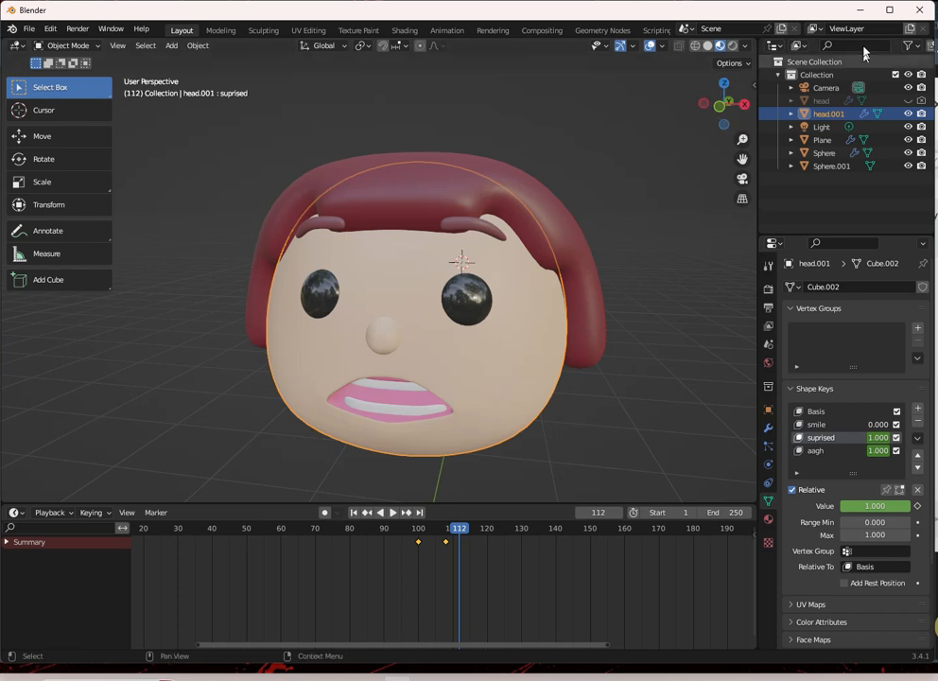
Step: Switch to the Google Meet call, look through the participant list, and return to the in-call messages
left_click(860, 14)
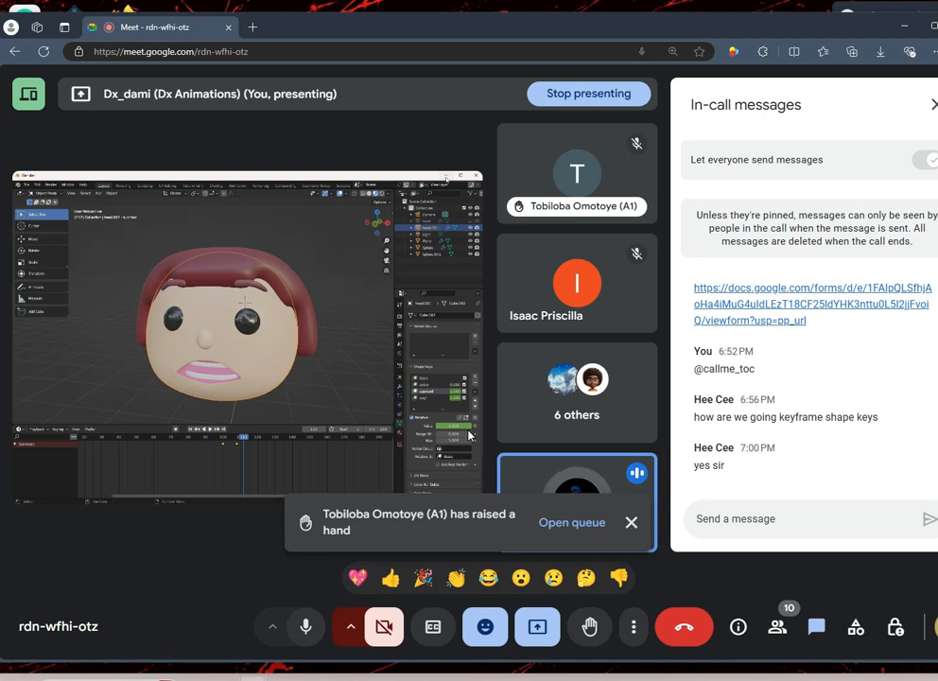
left_click(777, 626)
scroll(832, 420, "down", 3)
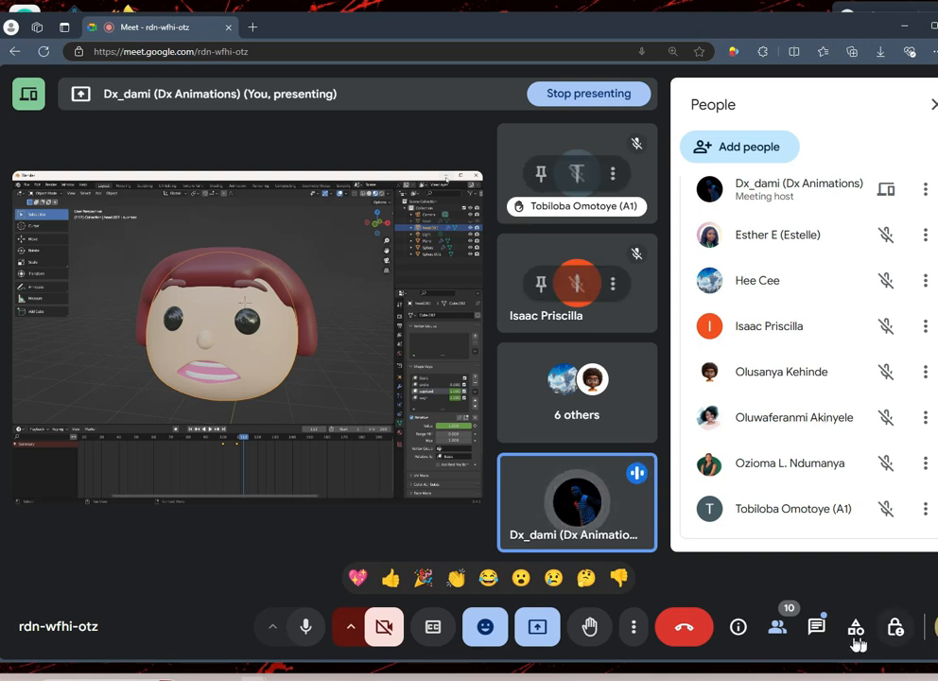
left_click(816, 626)
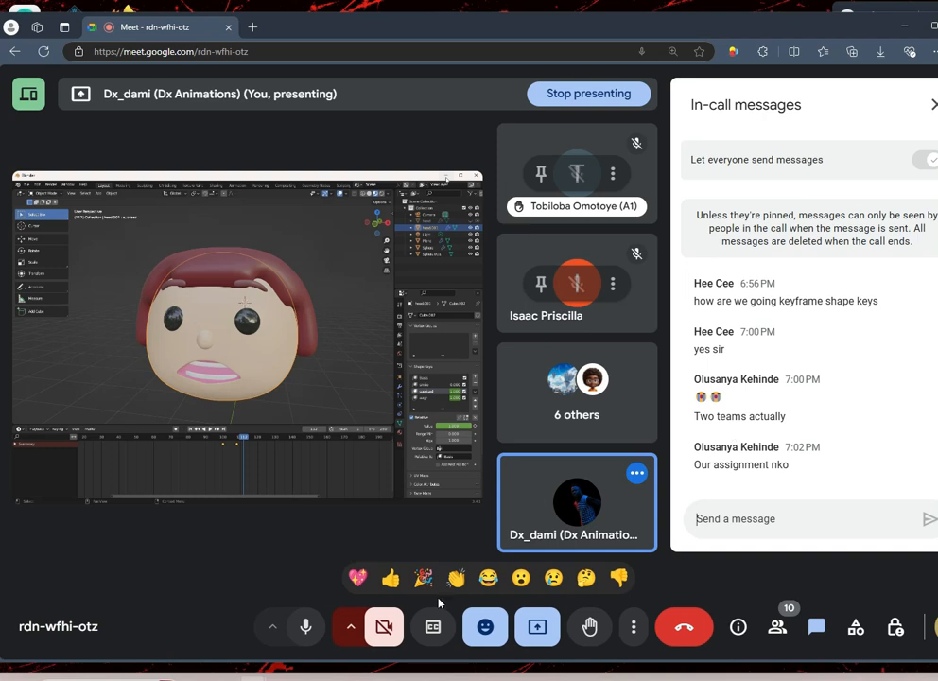
mouse_move(224, 677)
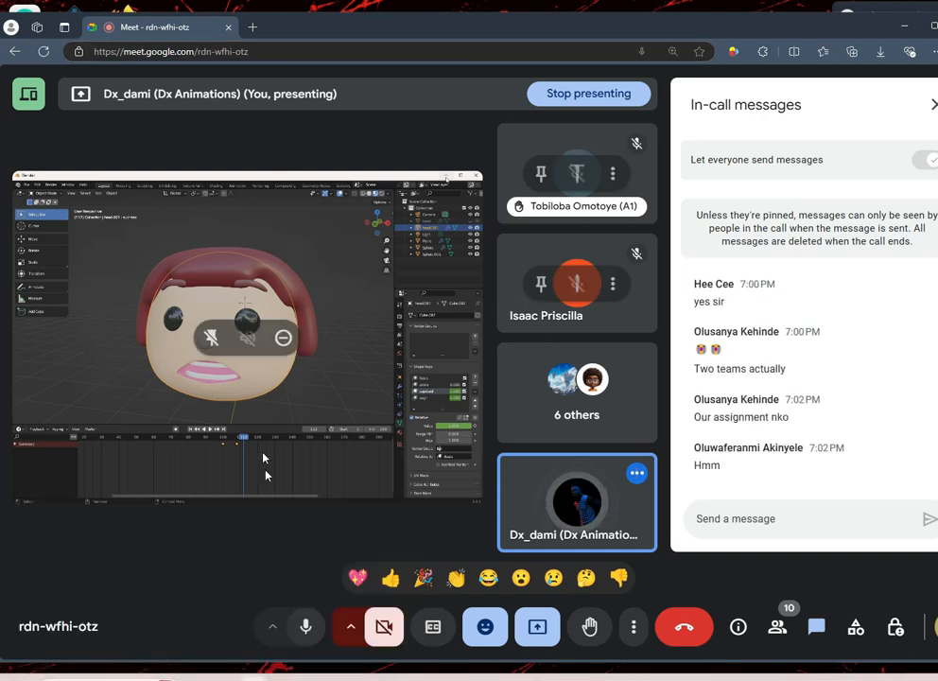
Step: Choose to present something else in the call and look through the shareable windows and Microsoft Edge tabs
left_click(535, 627)
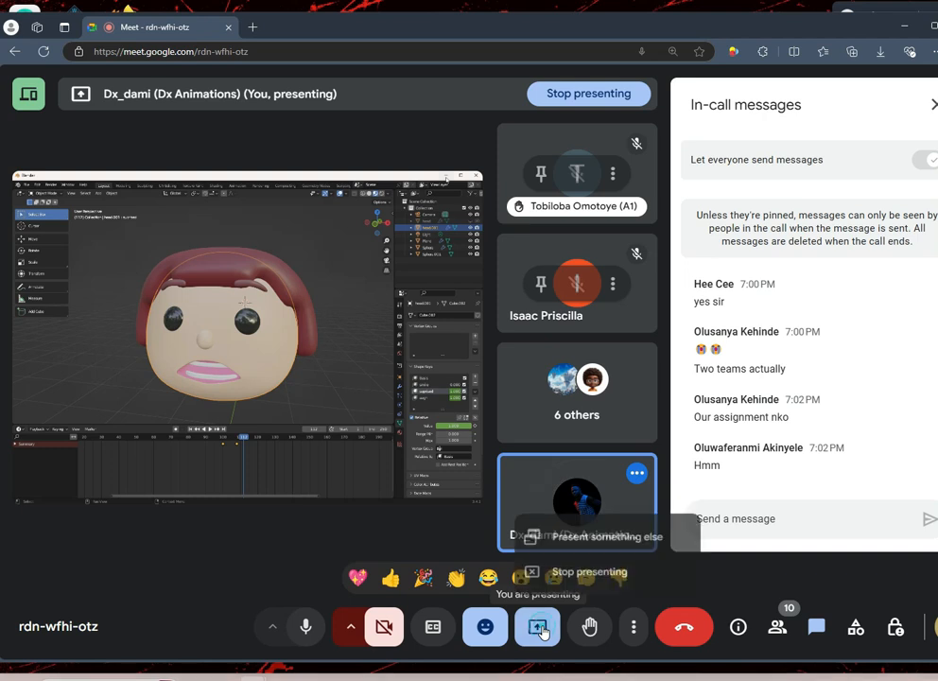
left_click(561, 531)
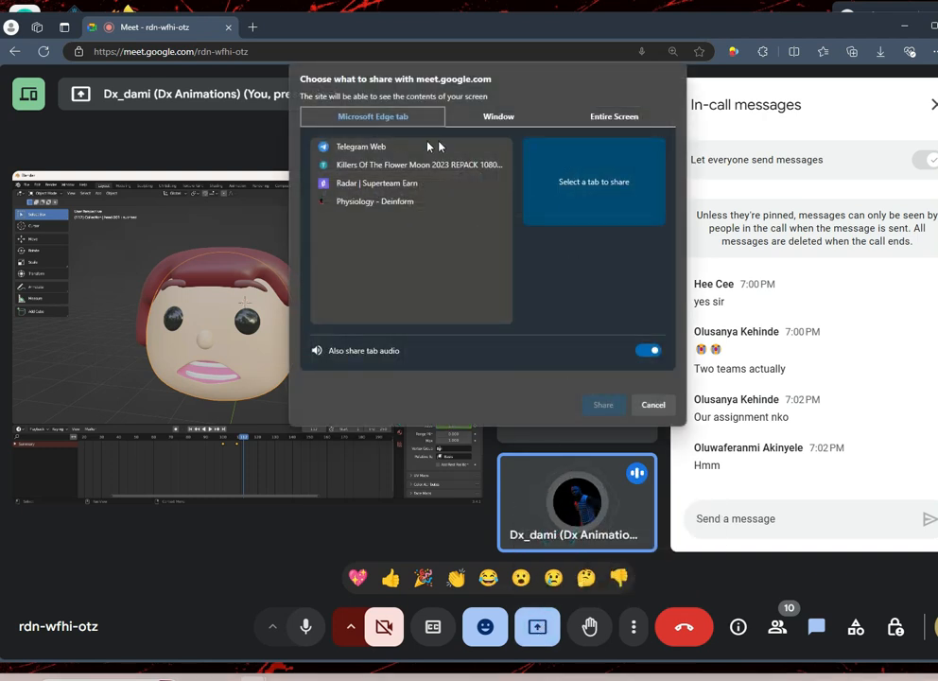
left_click(504, 120)
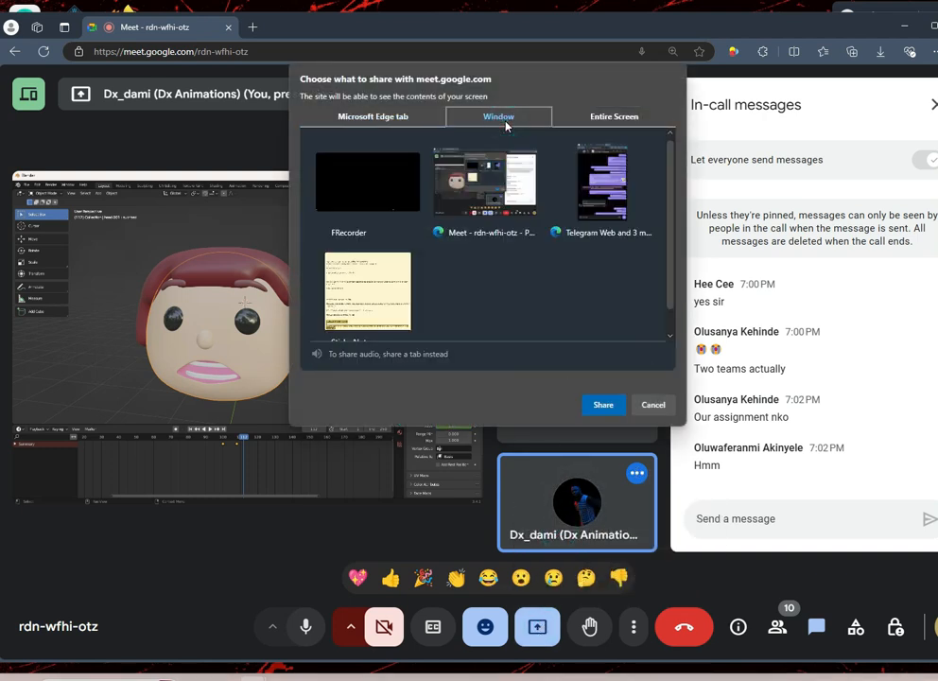
left_click(419, 118)
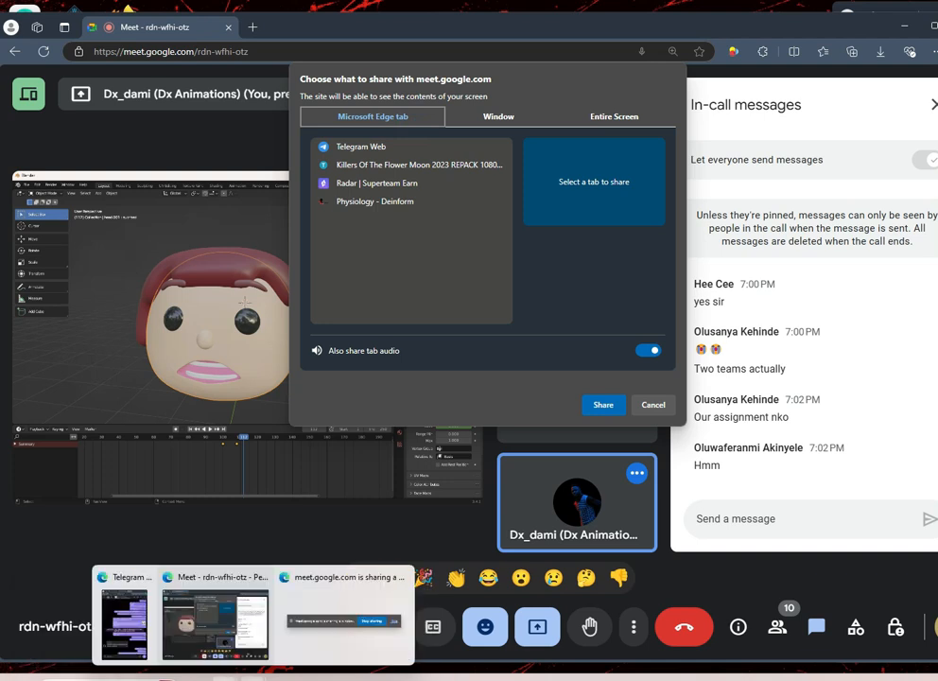
Step: Switch to File Explorer, open assignments.png from the Downloads folder, and move the image window slightly lower
mouse_move(243, 646)
left_click(265, 643)
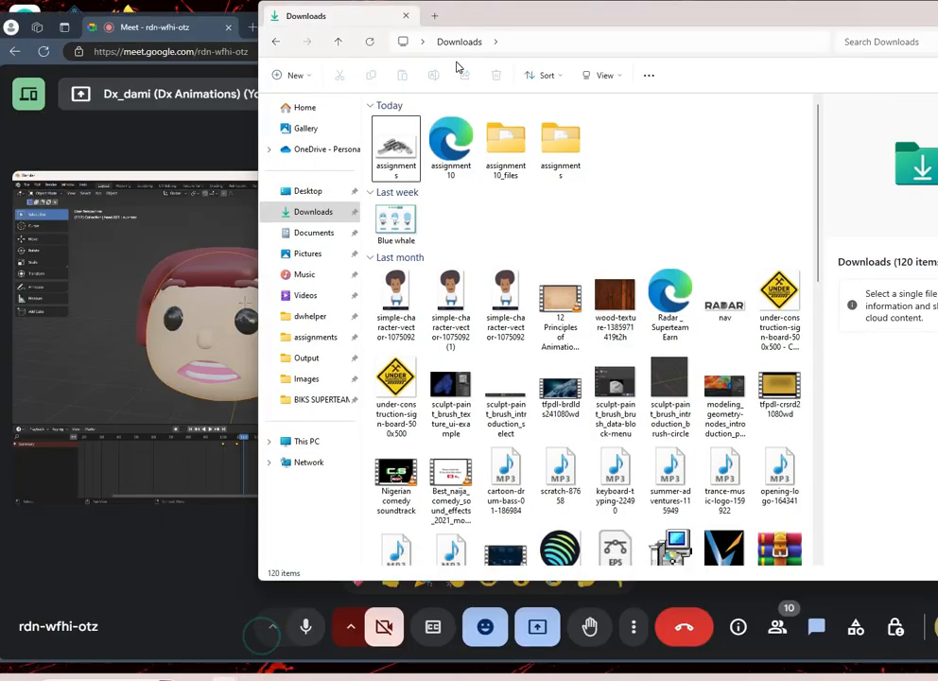
left_click(399, 153)
double_click(399, 153)
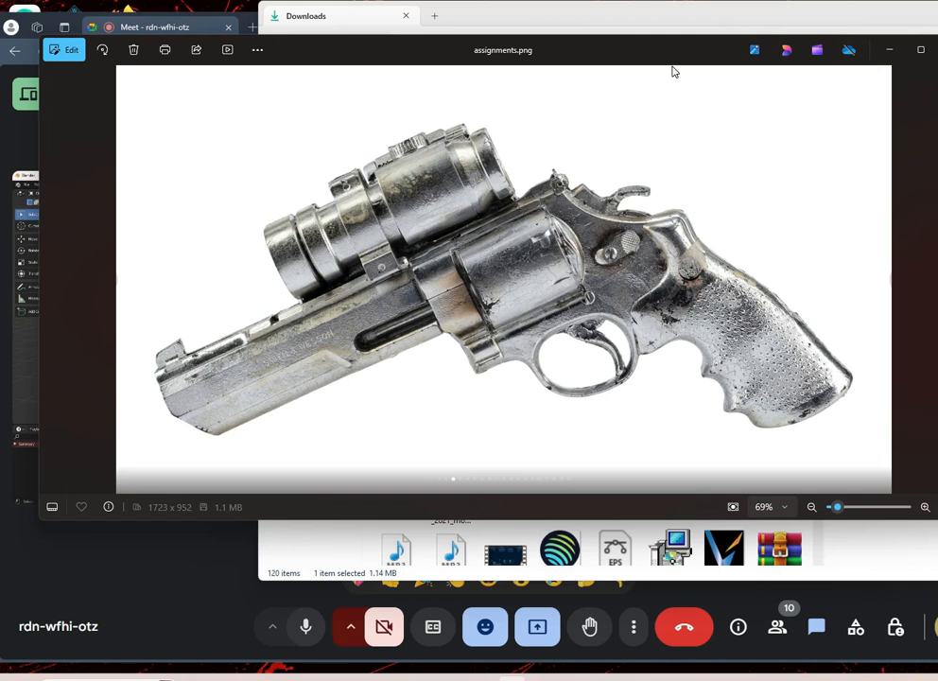
left_click_drag(672, 51, 685, 92)
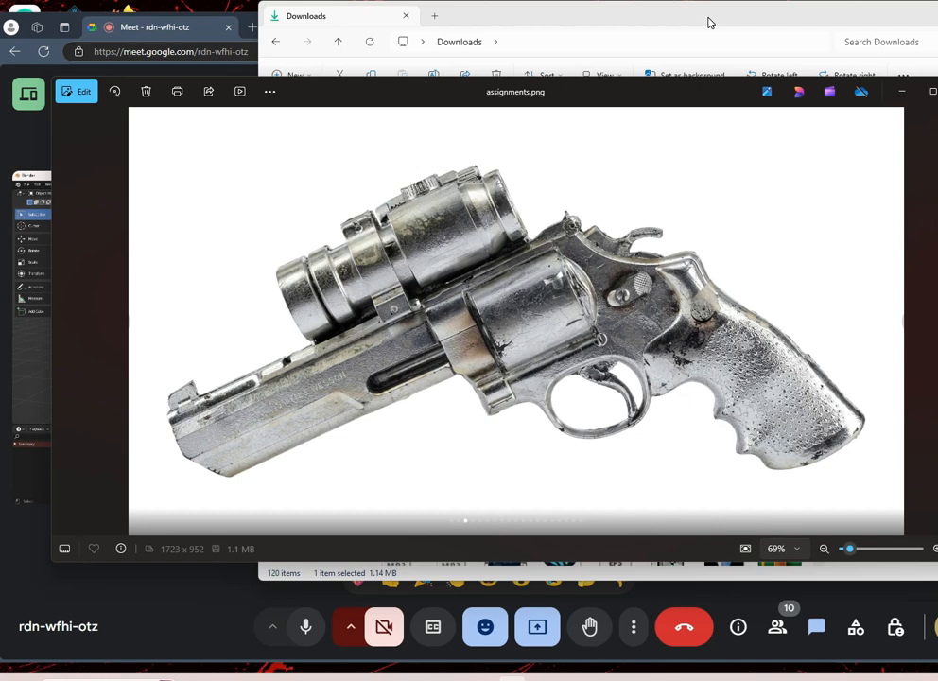
Step: Return to the Google Meet call, present the assignments.png window to the participants, and leave the meeting
left_click(151, 33)
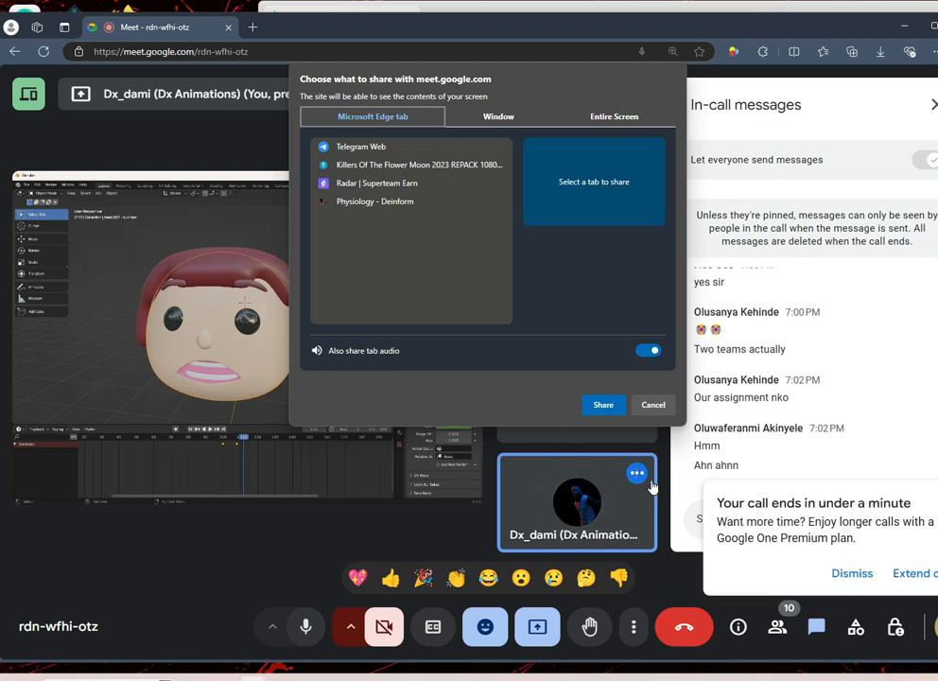
left_click(499, 118)
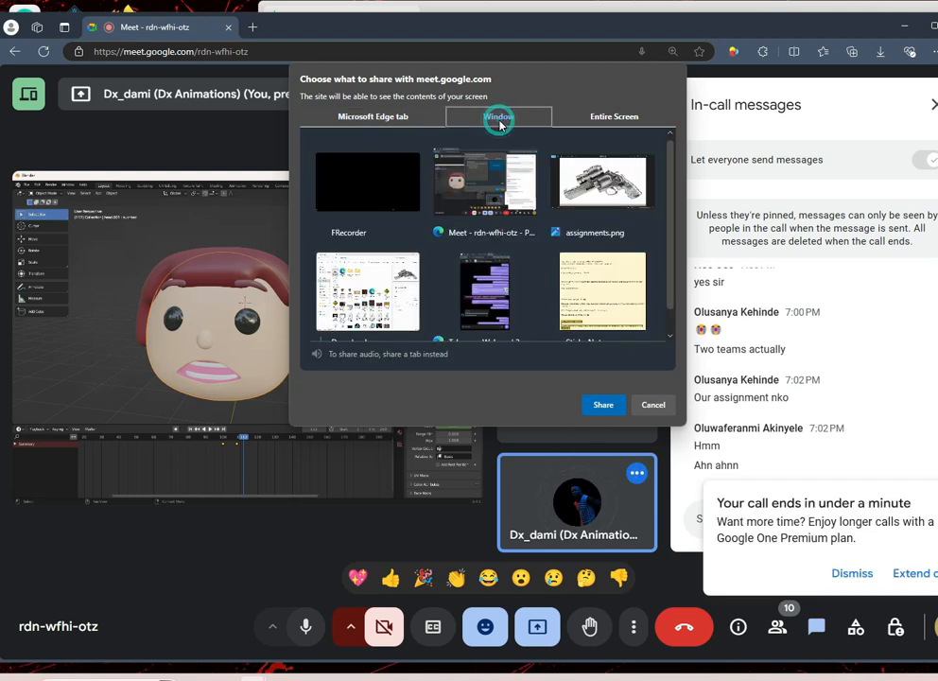
left_click(604, 404)
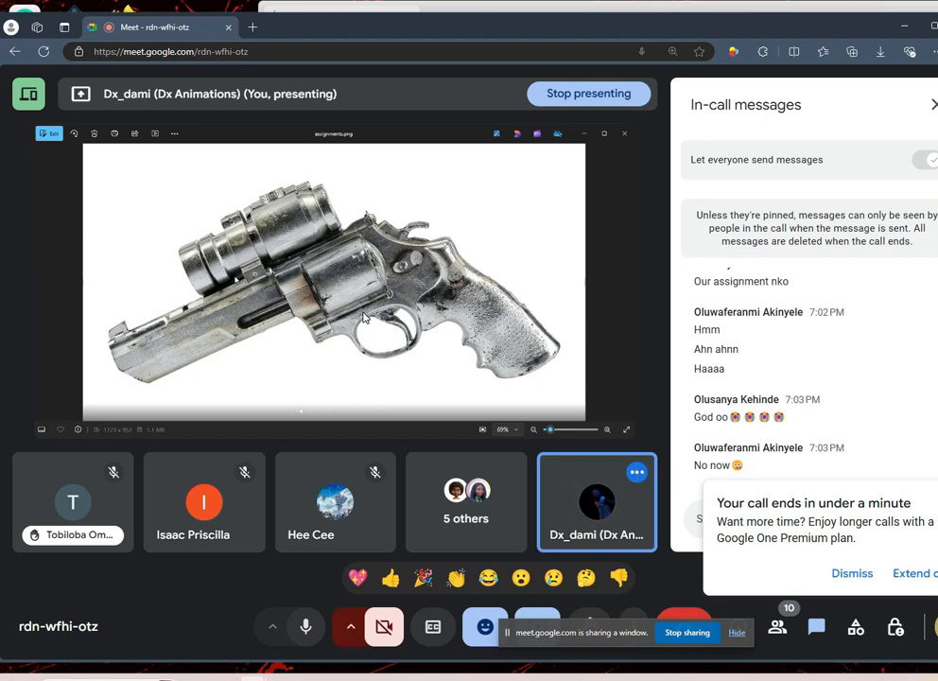
left_click(680, 621)
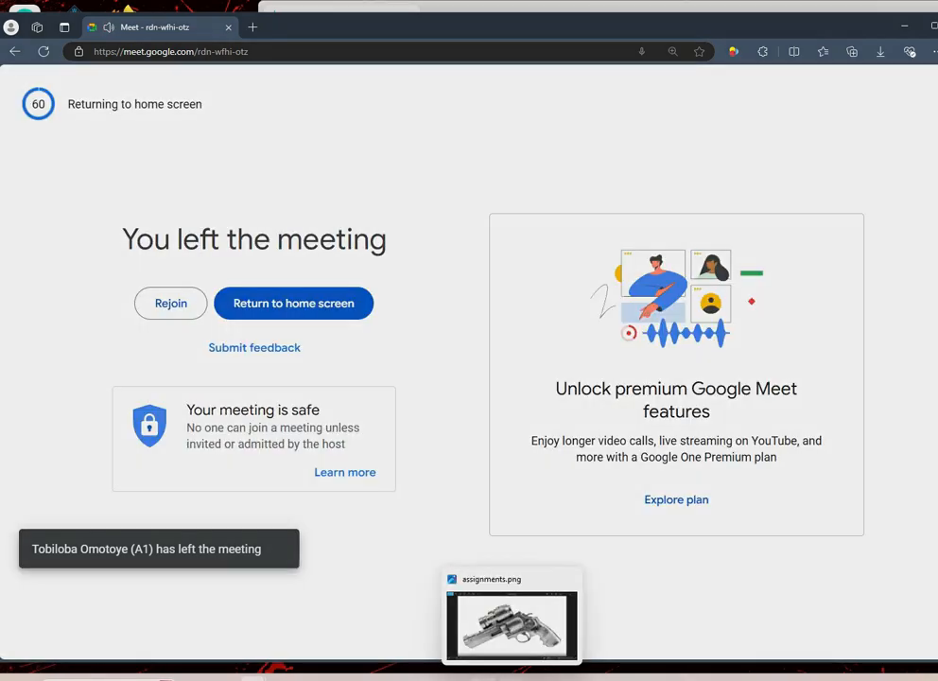